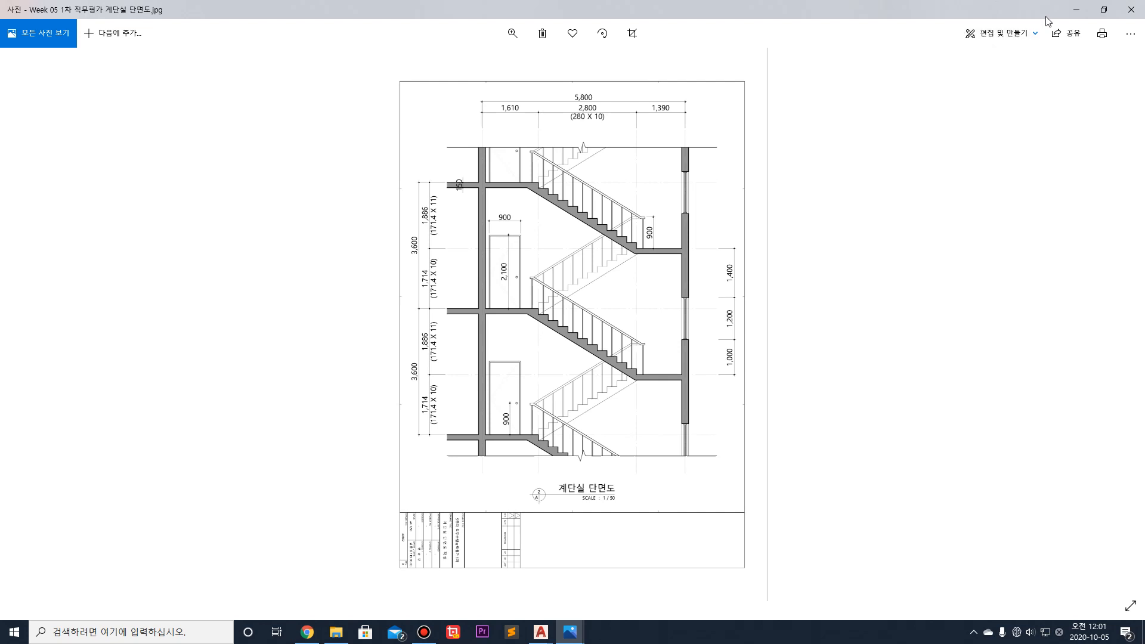
Step: Switch from the reference image to AutoCAD and copy the staircase plan with its dimensions to just above the empty portrait sheet
{"action": "left_click", "coordinate": [1073, 11]}
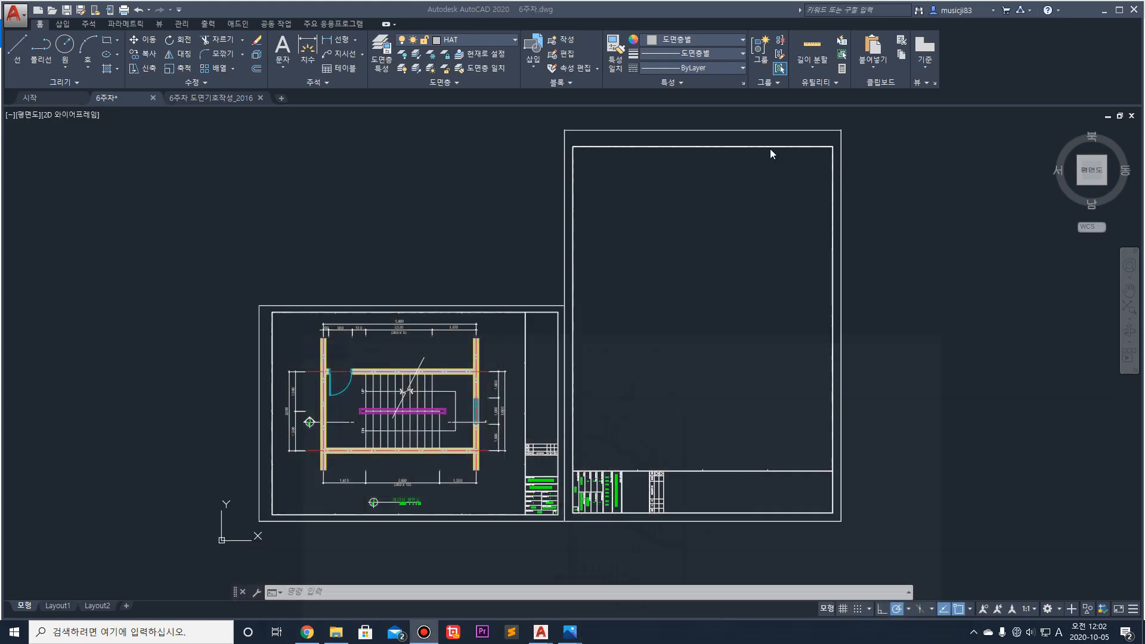
{"action": "left_click", "coordinate": [275, 275]}
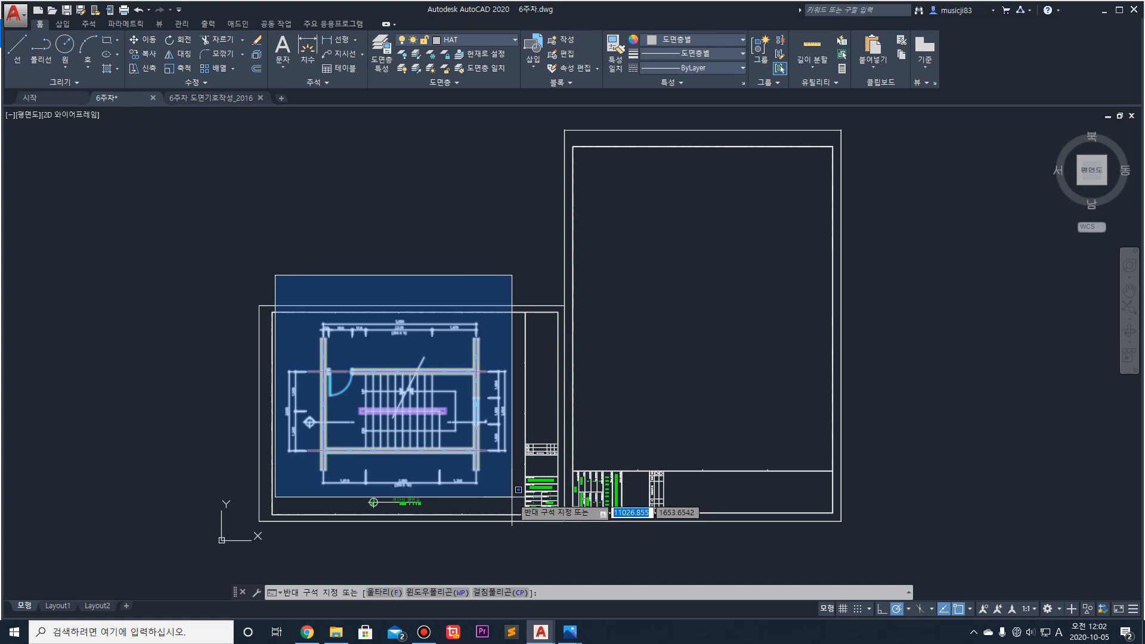
{"action": "left_click", "coordinate": [517, 487]}
{"action": "middle_click_drag", "start_coordinate": [486, 254], "coordinate": [400, 296]}
{"action": "scroll", "coordinate": [204, 220], "scroll_direction": "down", "scroll_amount": 2}
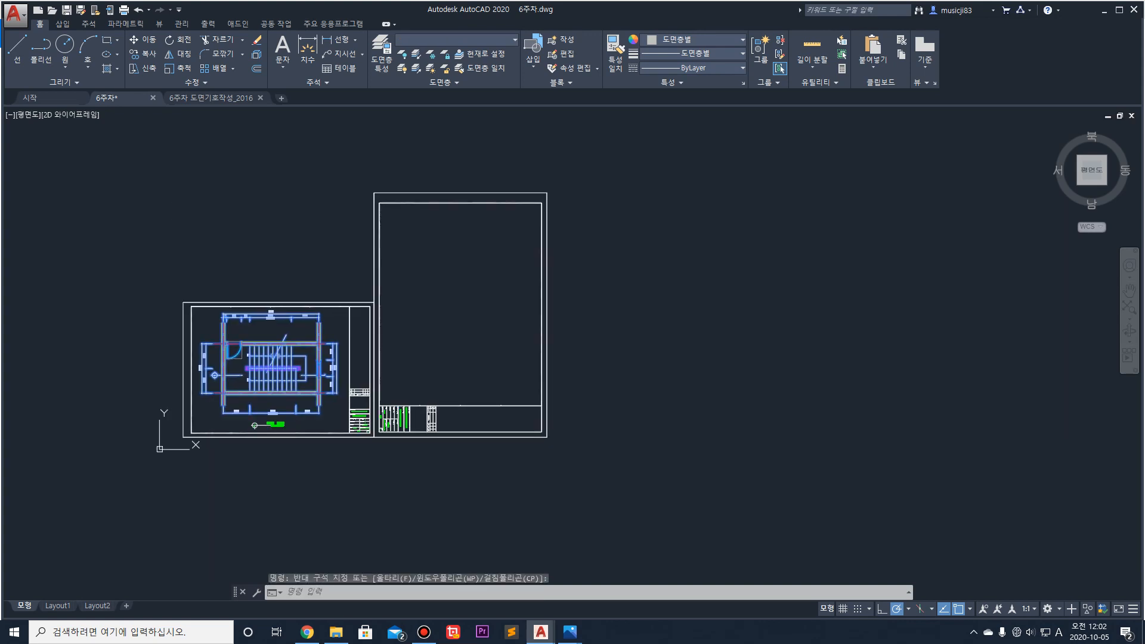
{"action": "middle_click_drag", "start_coordinate": [202, 197], "coordinate": [182, 213]}
{"action": "left_click", "coordinate": [145, 54]}
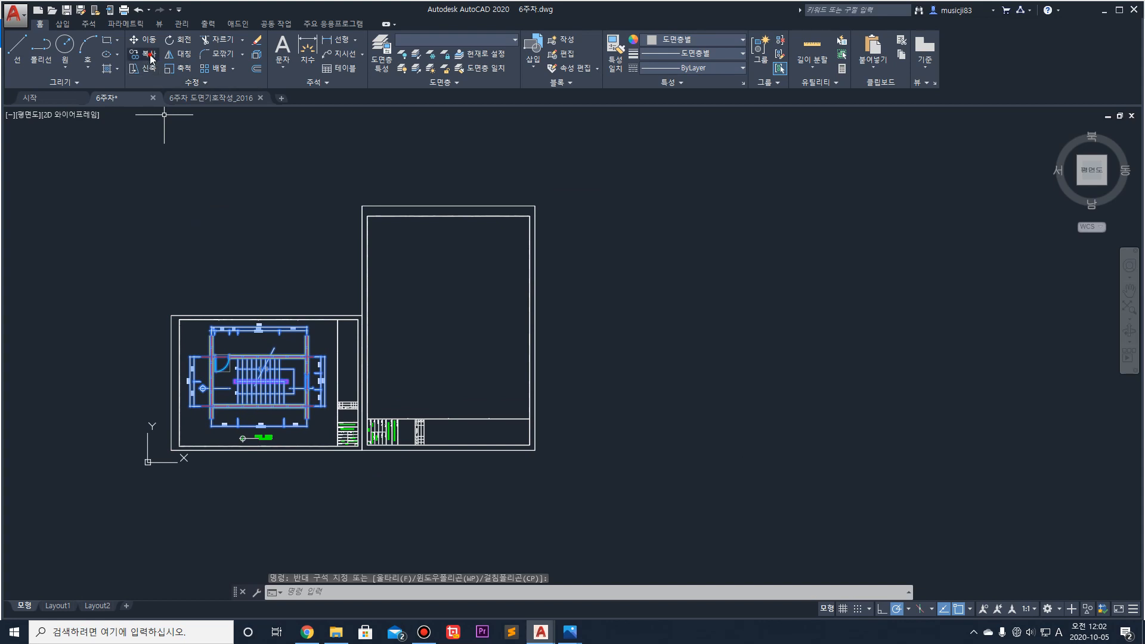
{"action": "left_click", "coordinate": [215, 427]}
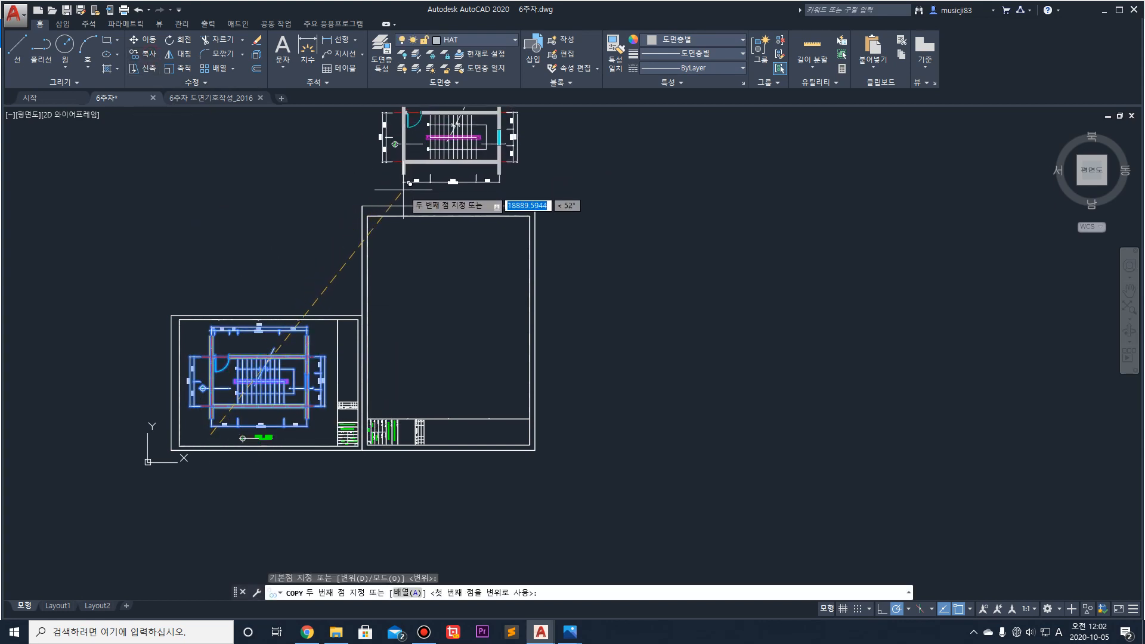
{"action": "left_click", "coordinate": [405, 199]}
{"action": "scroll", "coordinate": [406, 198], "scroll_direction": "up", "scroll_amount": 5}
{"action": "scroll", "coordinate": [429, 212], "scroll_direction": "down", "scroll_amount": 4}
{"action": "key", "text": "Escape"}
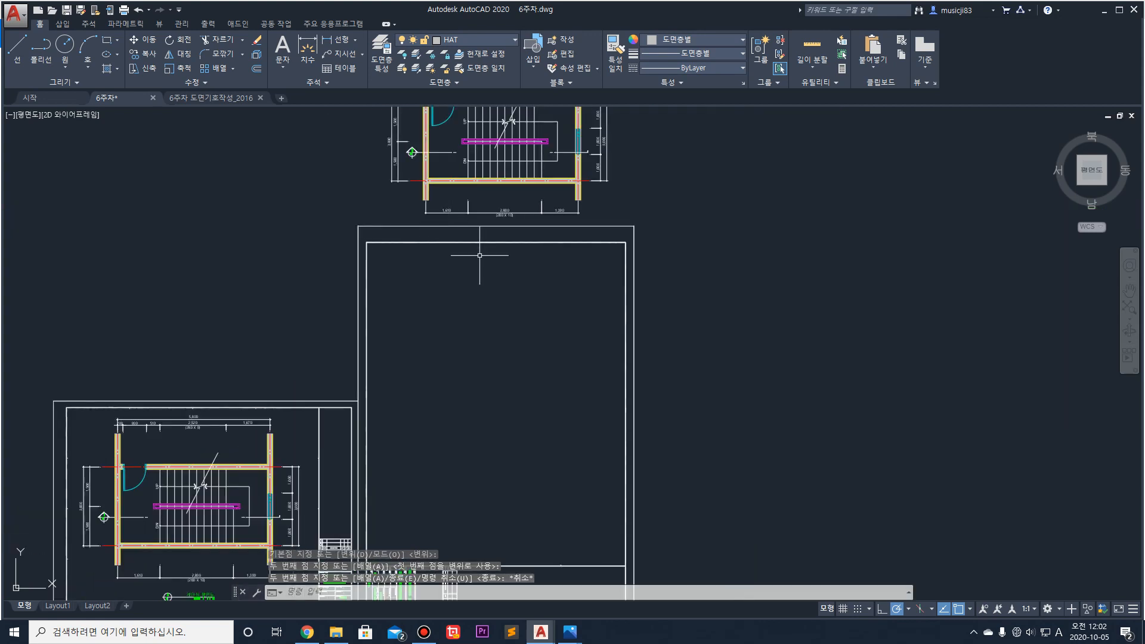
Step: Make CEN the current layer and draw a vertical centre line from the copied plan's left wall down through the sheet
{"action": "scroll", "coordinate": [414, 215], "scroll_direction": "down", "scroll_amount": 3}
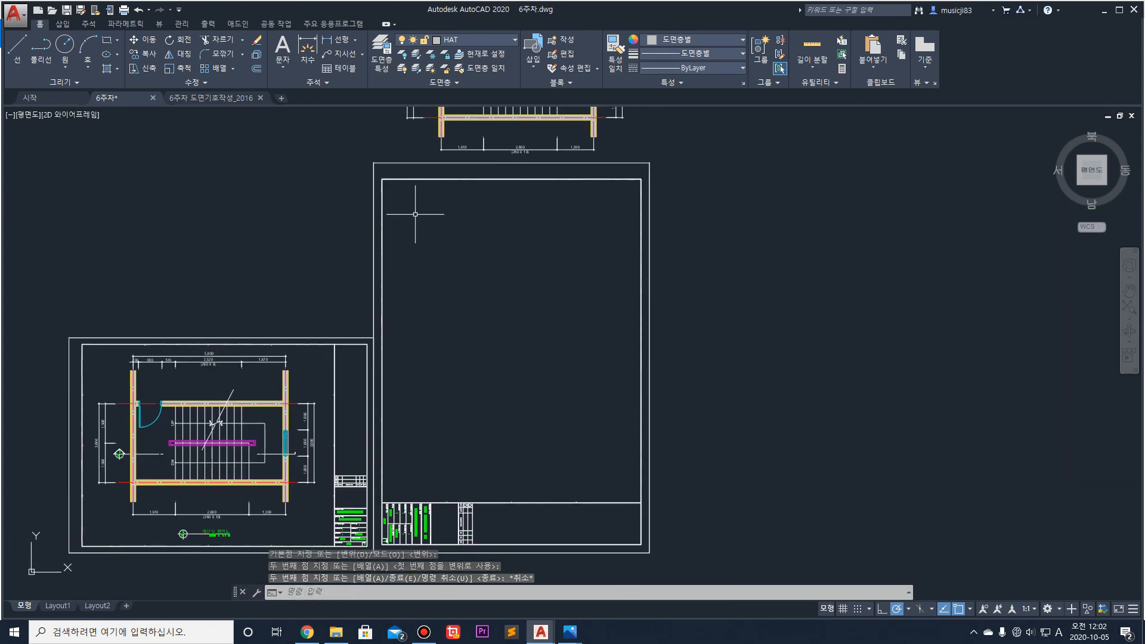
{"action": "scroll", "coordinate": [421, 249], "scroll_direction": "up", "scroll_amount": 3}
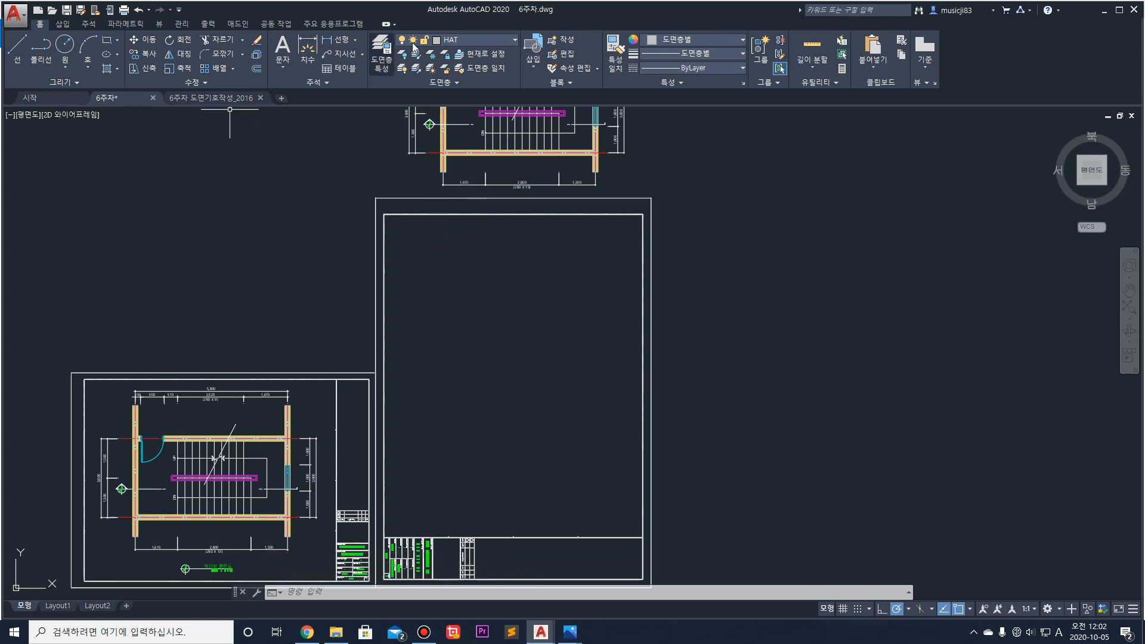
{"action": "left_click", "coordinate": [413, 47]}
{"action": "left_click", "coordinate": [453, 66]}
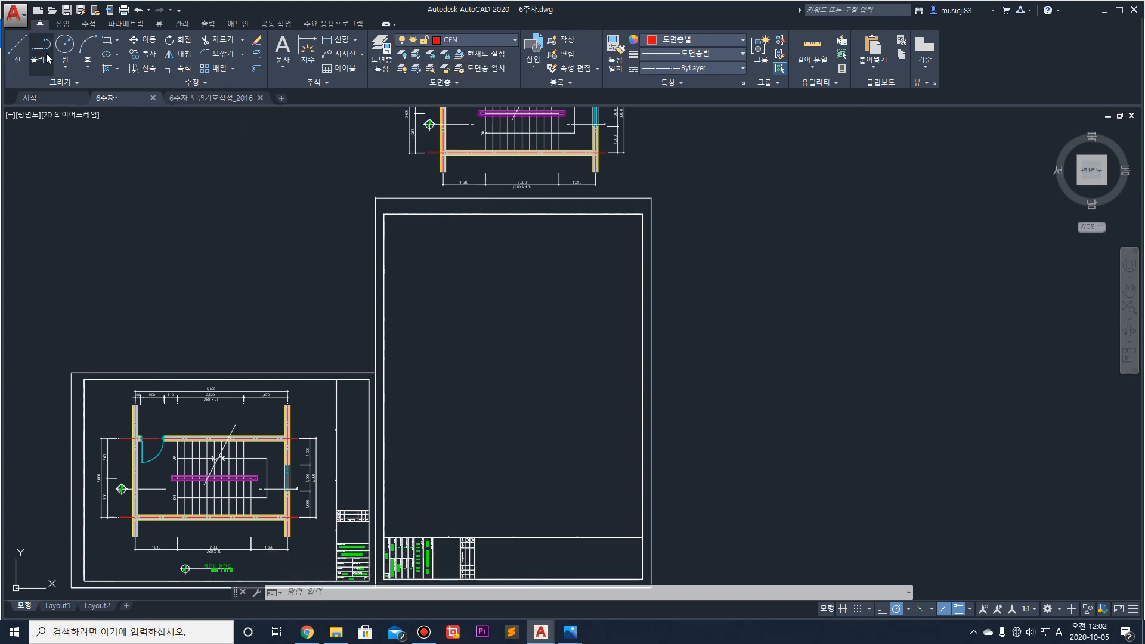
{"action": "left_click", "coordinate": [17, 48]}
{"action": "scroll", "coordinate": [399, 132], "scroll_direction": "up", "scroll_amount": 4}
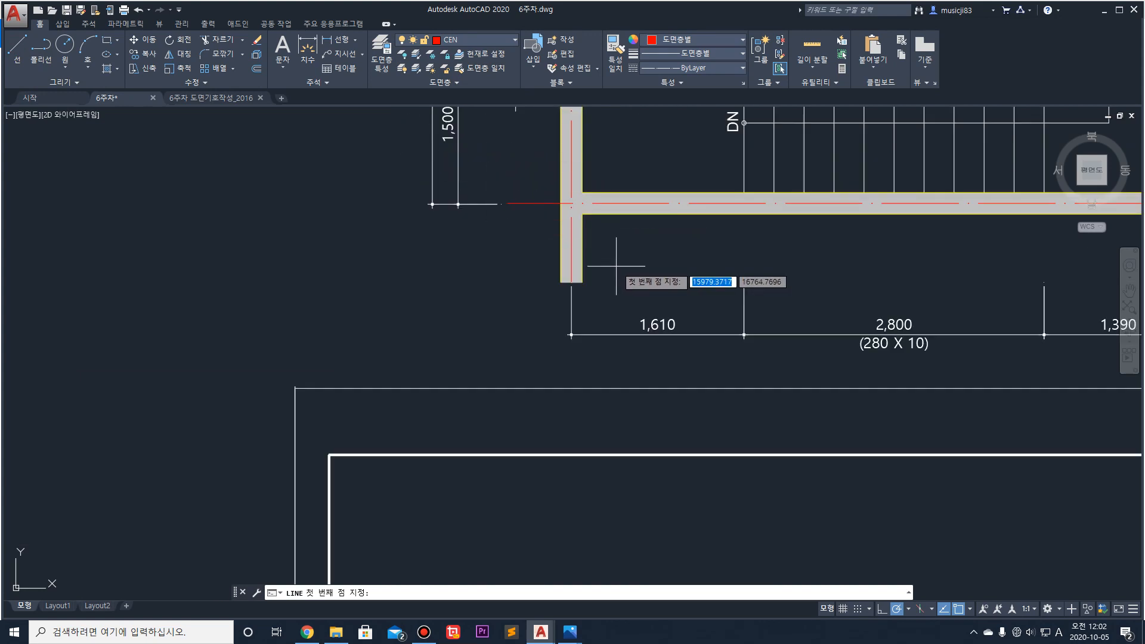
{"action": "left_click", "coordinate": [571, 281]}
{"action": "scroll", "coordinate": [571, 281], "scroll_direction": "down", "scroll_amount": 6}
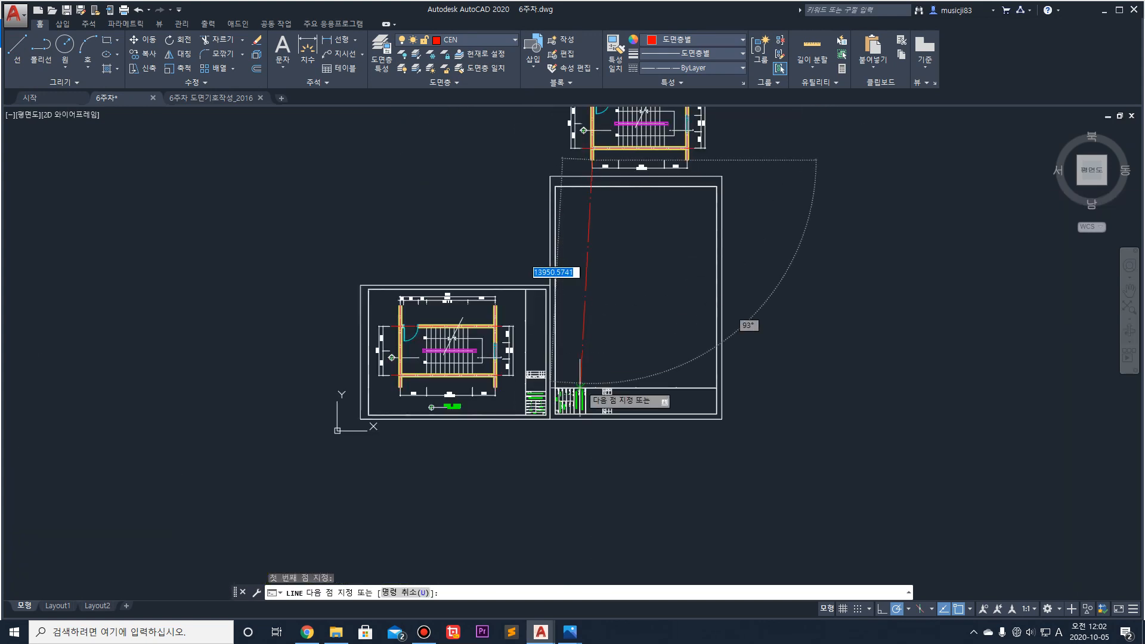
{"action": "left_click", "coordinate": [592, 370]}
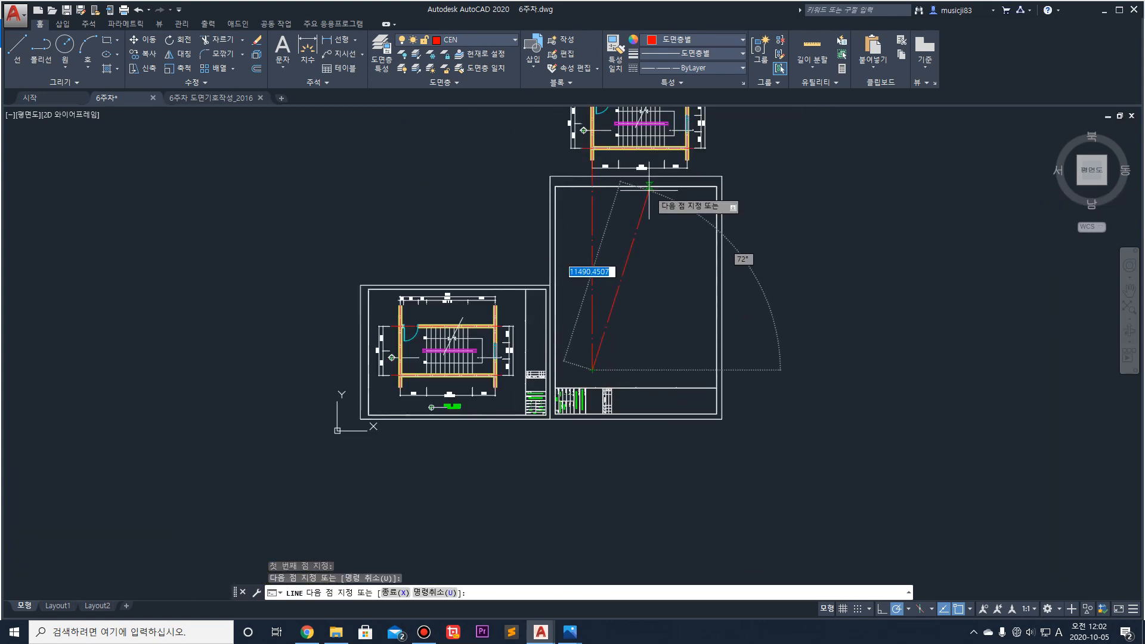
{"action": "key", "text": "space"}
Step: Draw a second vertical centre line from the copied plan's right wall down through the sheet
{"action": "scroll", "coordinate": [656, 173], "scroll_direction": "up", "scroll_amount": 2}
{"action": "key", "text": "space"}
{"action": "scroll", "coordinate": [696, 164], "scroll_direction": "up", "scroll_amount": 5}
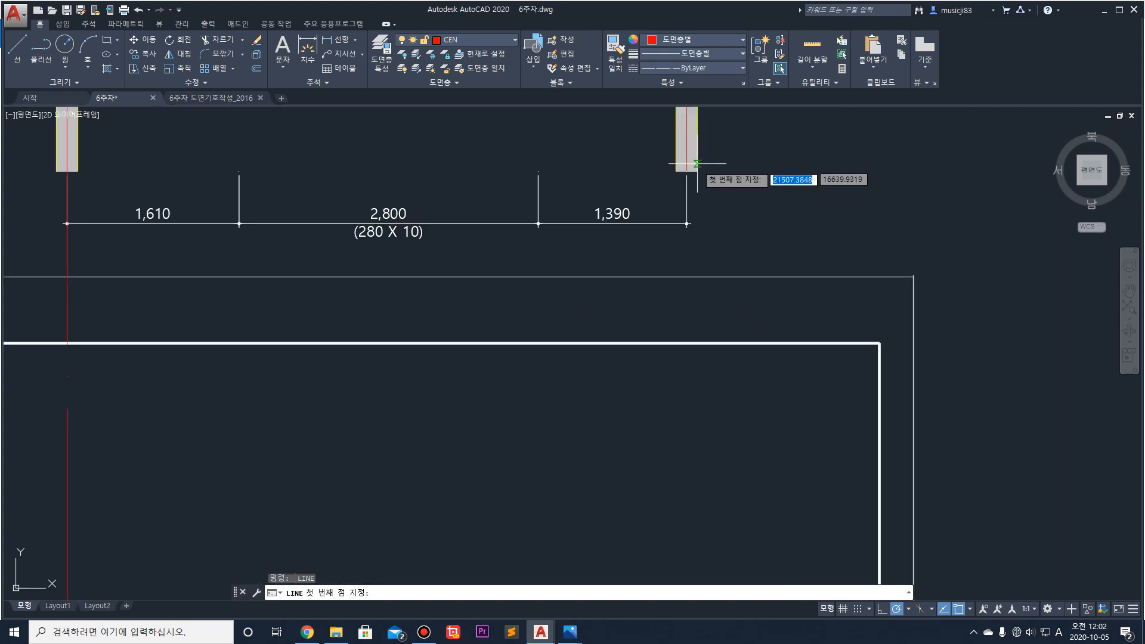
{"action": "left_click", "coordinate": [696, 164]}
{"action": "scroll", "coordinate": [692, 170], "scroll_direction": "down", "scroll_amount": 6}
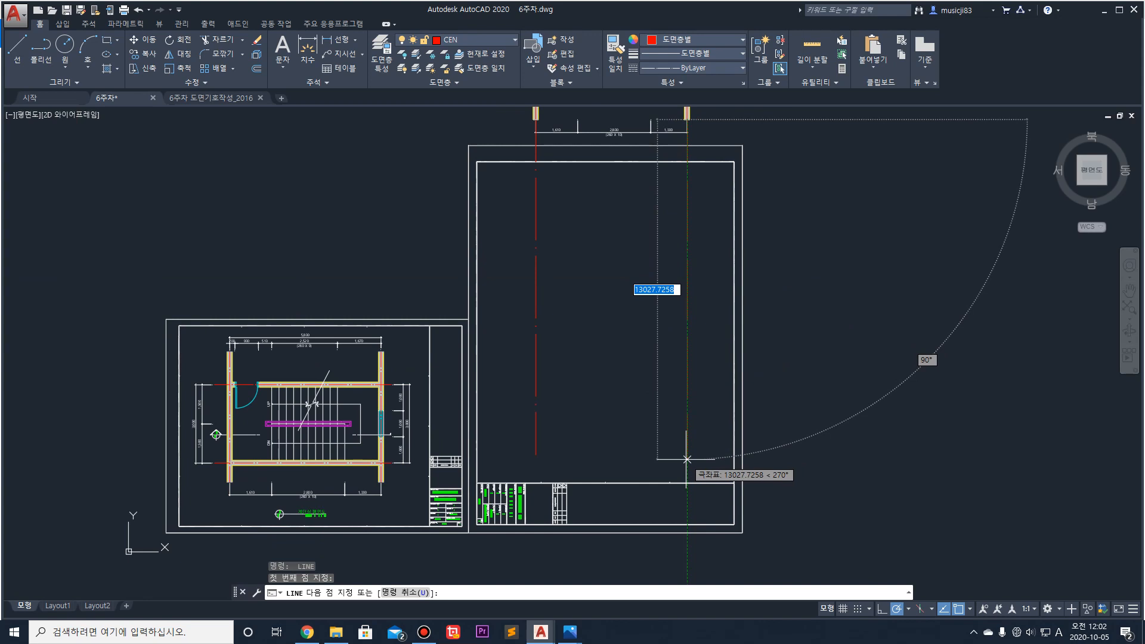
{"action": "left_click", "coordinate": [687, 459]}
{"action": "key", "text": "space"}
Step: Examine the stair section reference image and compare it with the copied plan and the sheet below
{"action": "middle_click_drag", "start_coordinate": [593, 251], "coordinate": [595, 310]}
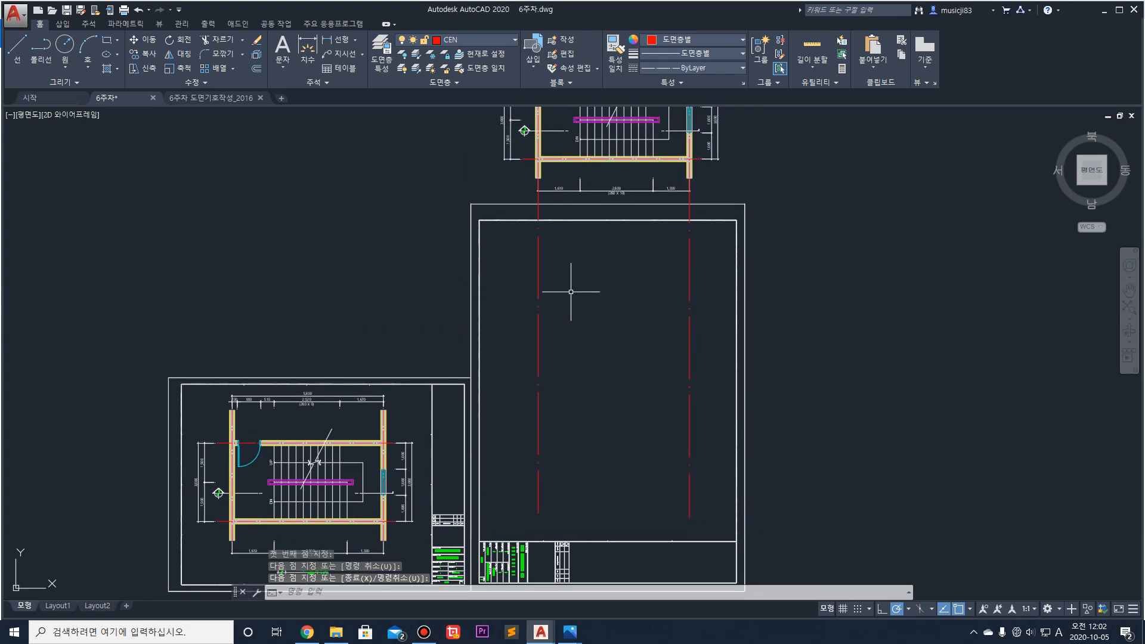
{"action": "mouse_move", "coordinate": [570, 632]}
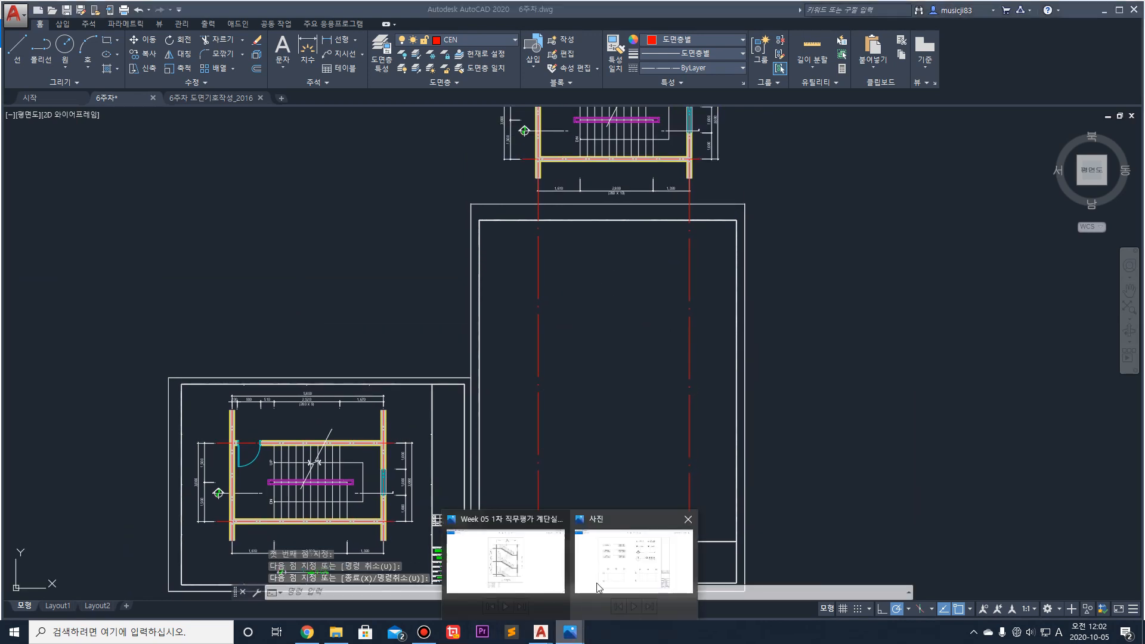
{"action": "left_click", "coordinate": [519, 572]}
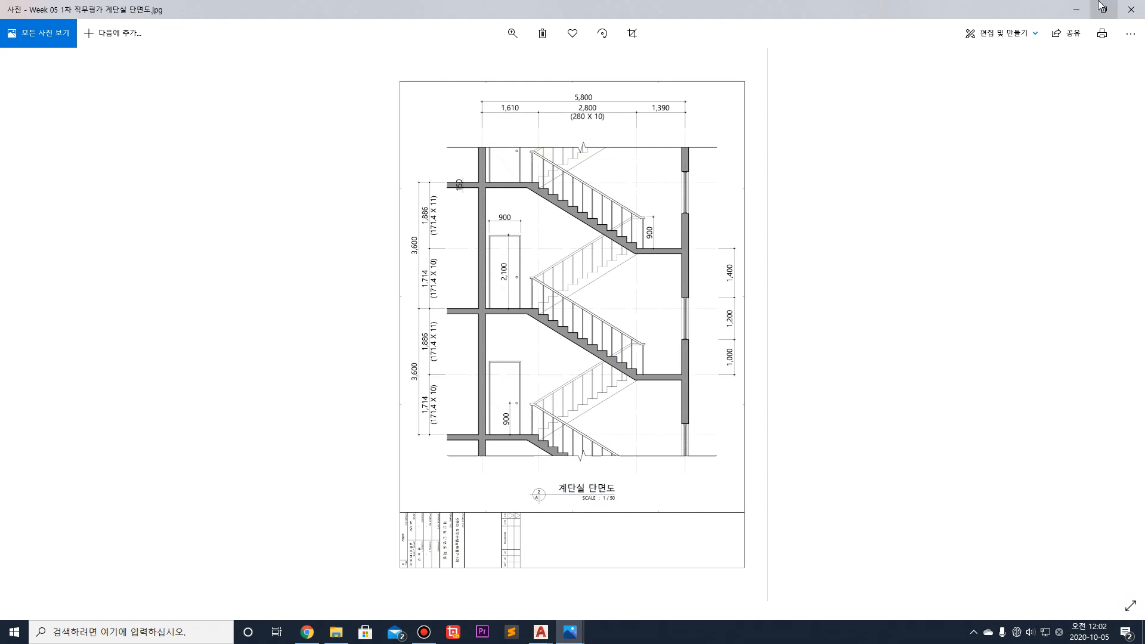
{"action": "left_click", "coordinate": [1078, 11]}
{"action": "scroll", "coordinate": [608, 256], "scroll_direction": "up", "scroll_amount": 5}
{"action": "middle_click_drag", "start_coordinate": [486, 229], "coordinate": [480, 499]}
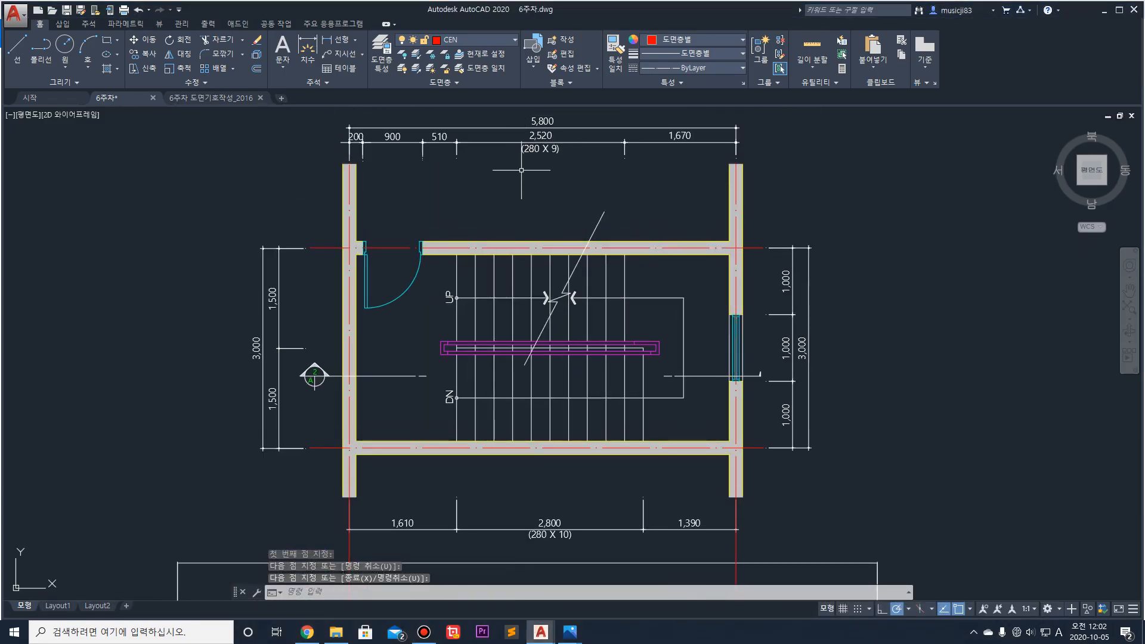
{"action": "scroll", "coordinate": [358, 329], "scroll_direction": "down", "scroll_amount": 5}
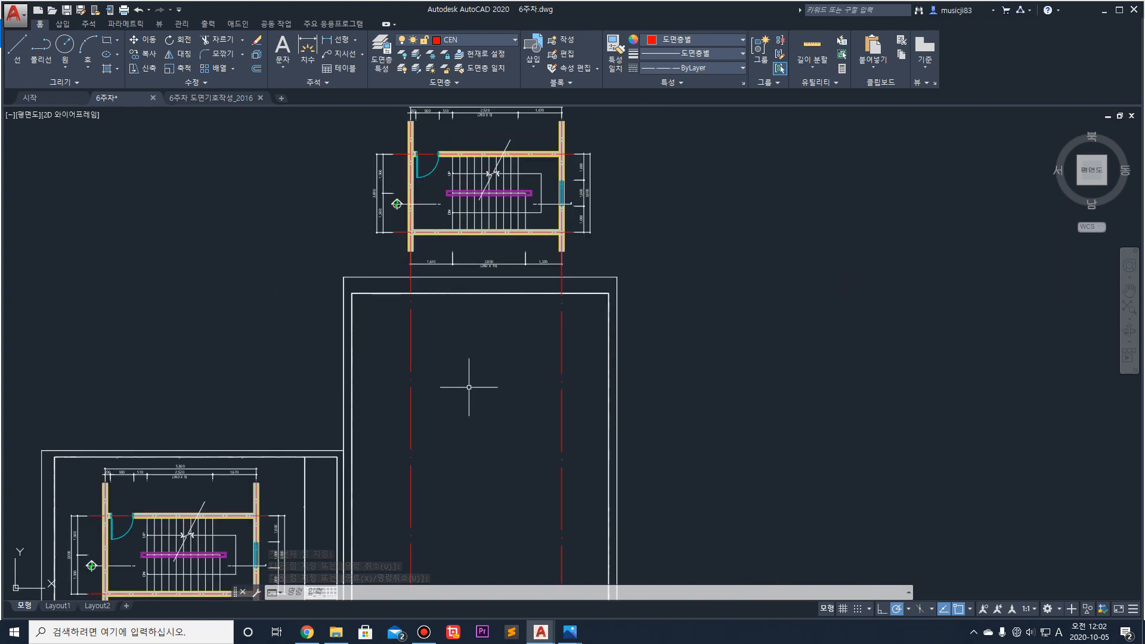
{"action": "middle_click_drag", "start_coordinate": [448, 400], "coordinate": [481, 417]}
{"action": "middle_click_drag", "start_coordinate": [490, 466], "coordinate": [469, 309]}
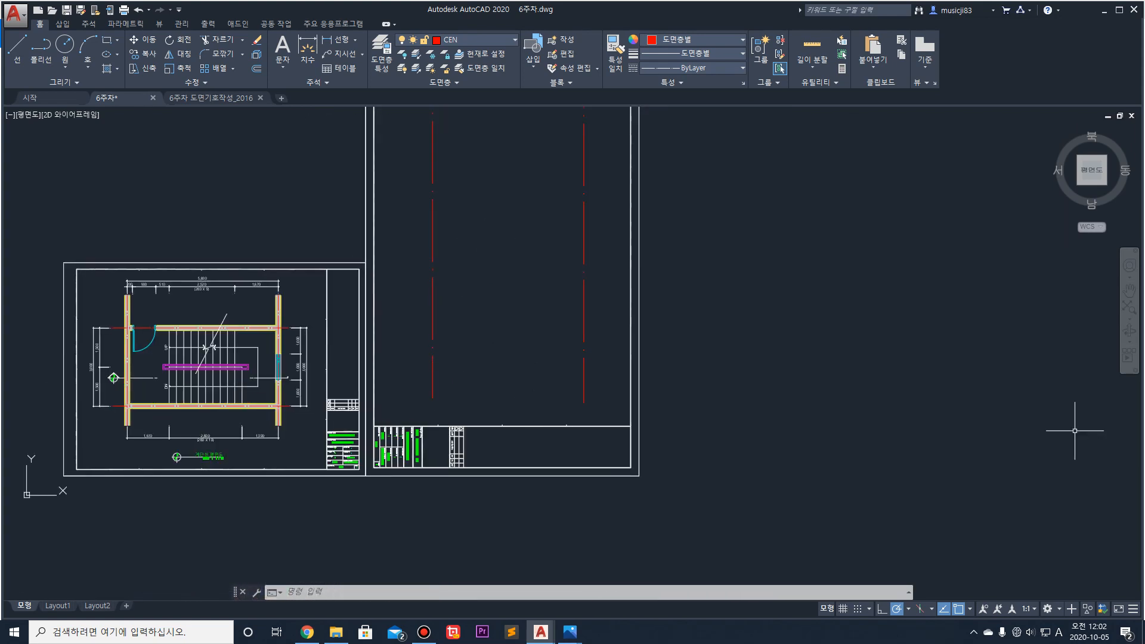
{"action": "left_click", "coordinate": [10, 58]}
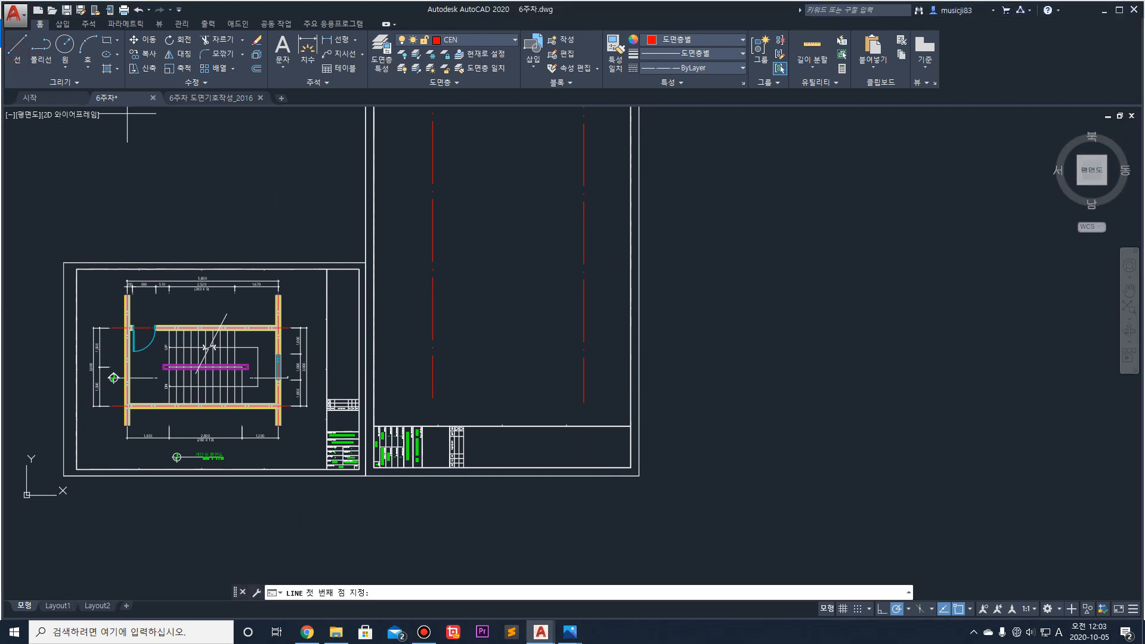
{"action": "scroll", "coordinate": [431, 362], "scroll_direction": "up", "scroll_amount": 2}
{"action": "left_click", "coordinate": [397, 376]}
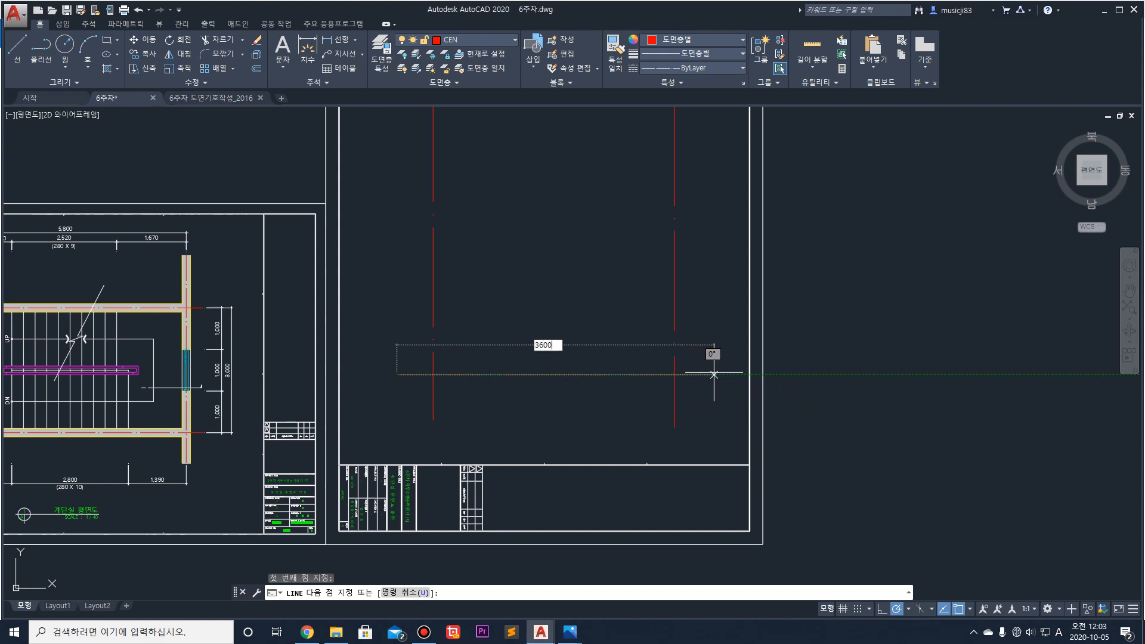
{"action": "key", "text": "Return"}
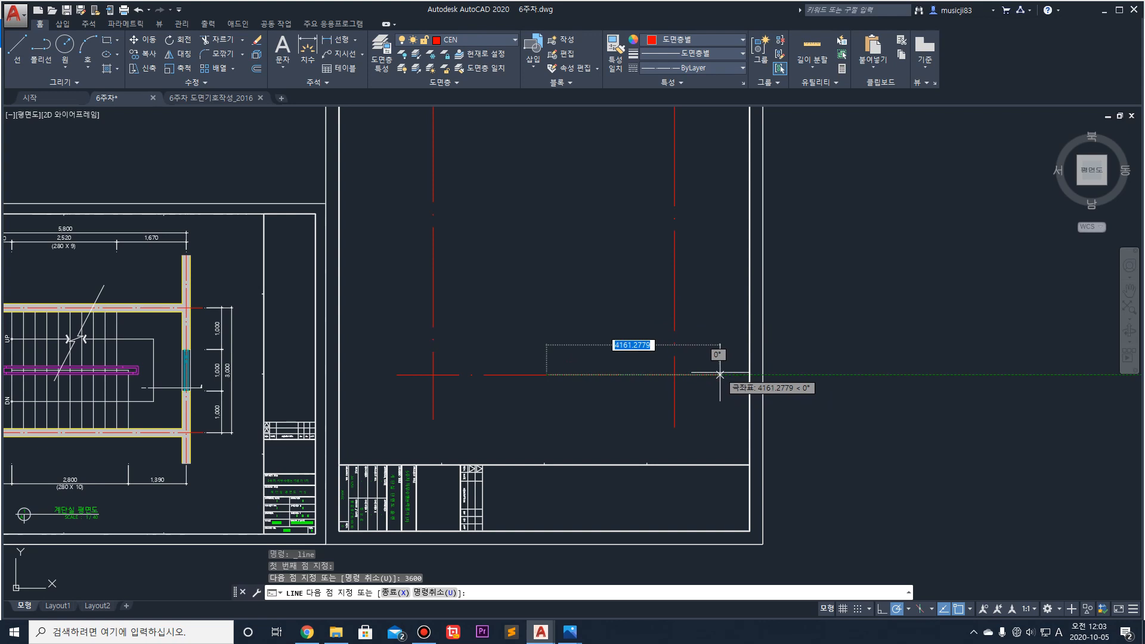
{"action": "key", "text": "Escape"}
{"action": "key", "text": "ctrl+z"}
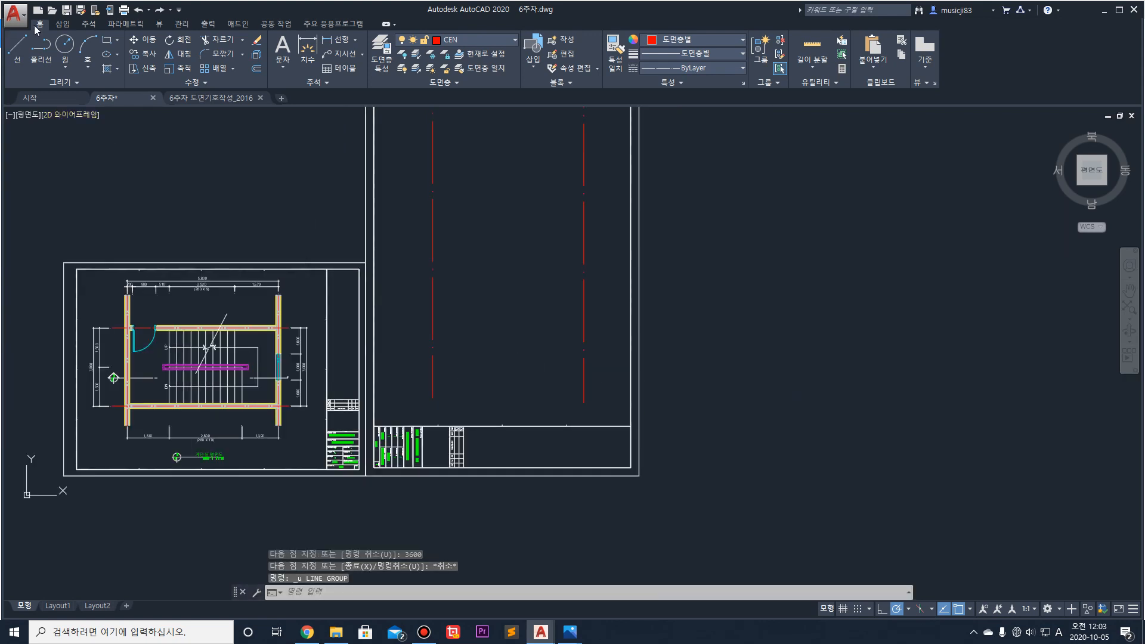
Step: Draw a horizontal centre line crossing both vertical centre lines near their lower ends
{"action": "left_click", "coordinate": [17, 46]}
{"action": "scroll", "coordinate": [432, 351], "scroll_direction": "up", "scroll_amount": 2}
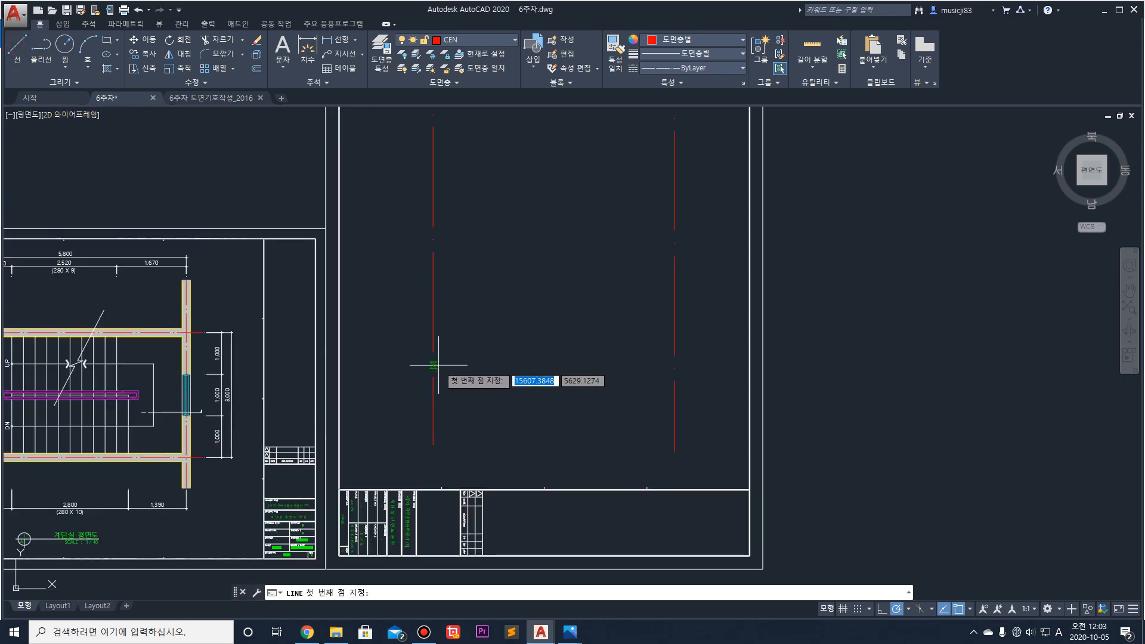
{"action": "left_click", "coordinate": [396, 403]}
{"action": "left_click", "coordinate": [728, 403]}
{"action": "key", "text": "Return"}
Step: Offset the horizontal centre line upward twice at 3600 spacing to set out the floor levels
{"action": "left_click", "coordinate": [536, 447]}
{"action": "left_click", "coordinate": [480, 353]}
{"action": "type", "text": "o"}
{"action": "key", "text": "space"}
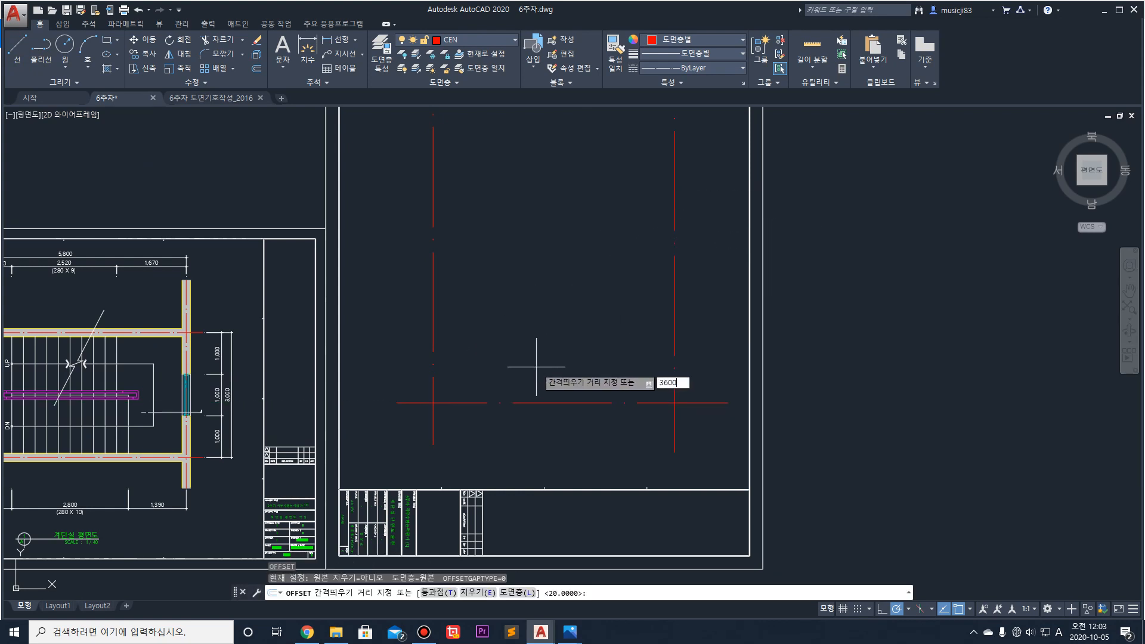
{"action": "key", "text": "Return"}
{"action": "left_click", "coordinate": [537, 403]}
{"action": "left_click", "coordinate": [549, 232]}
{"action": "middle_click_drag", "start_coordinate": [550, 233], "coordinate": [563, 390]}
{"action": "left_click", "coordinate": [562, 410]}
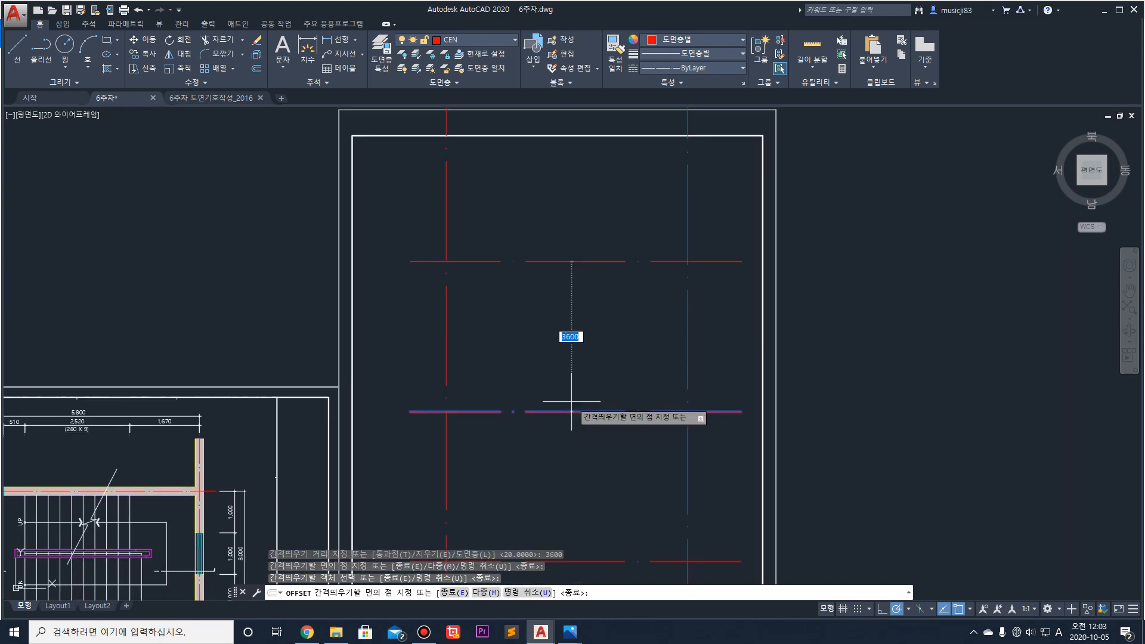
{"action": "left_click", "coordinate": [561, 273]}
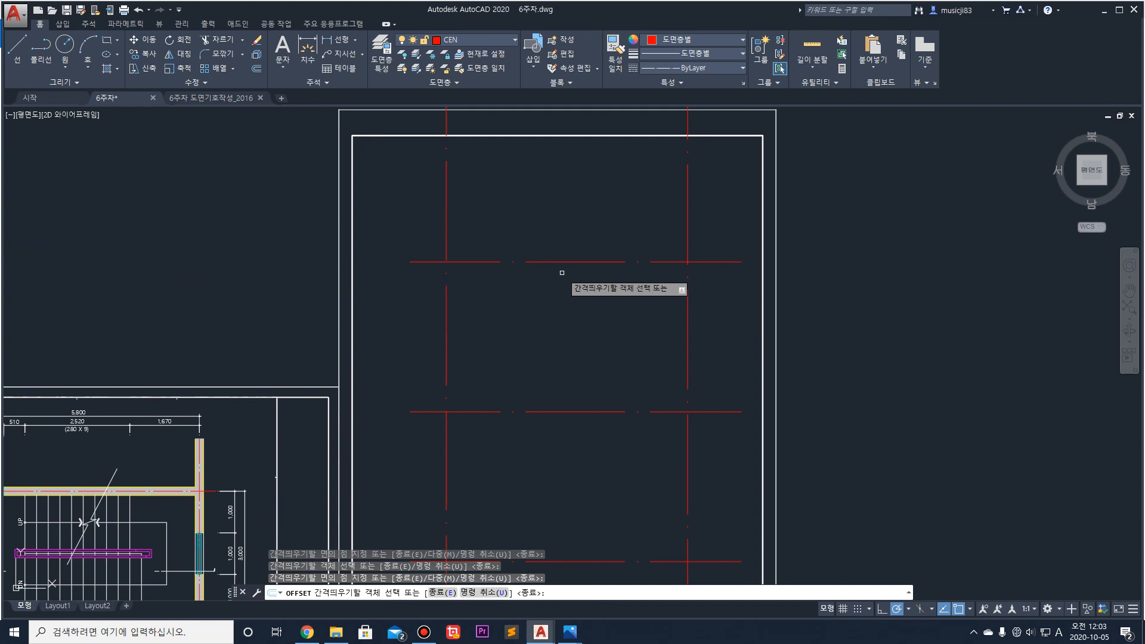
Step: On the SYM layer, draw a horizontal line from the left vertical centre line's lower end to about midway between the centre lines
{"action": "middle_click_drag", "start_coordinate": [557, 364], "coordinate": [565, 245]}
{"action": "scroll", "coordinate": [568, 290], "scroll_direction": "down", "scroll_amount": 3}
{"action": "scroll", "coordinate": [485, 403], "scroll_direction": "up", "scroll_amount": 3}
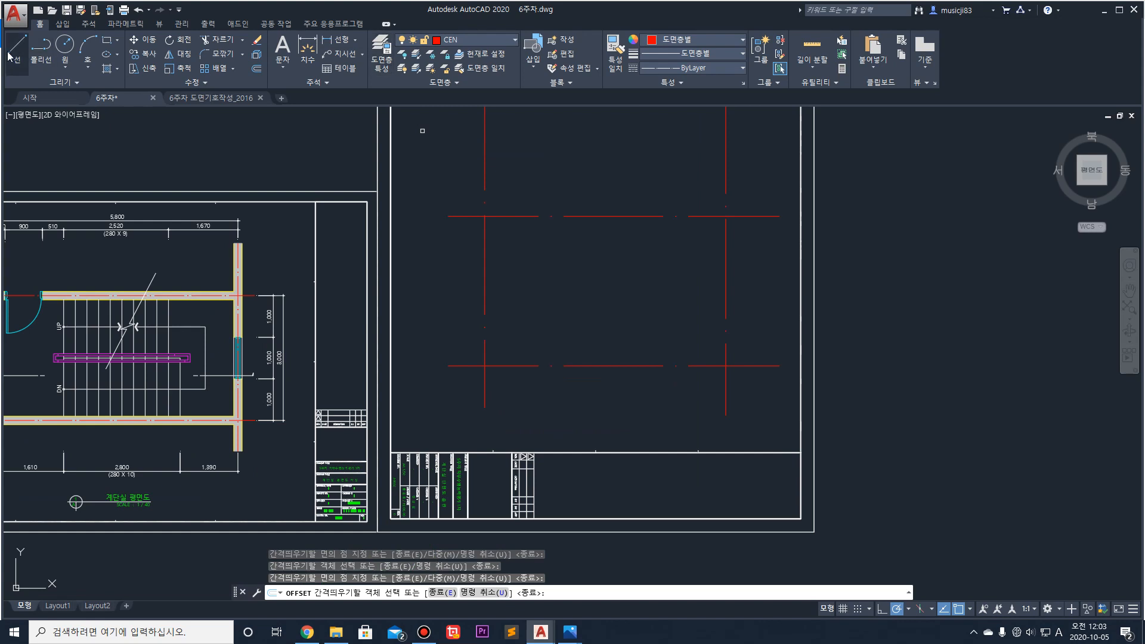
{"action": "left_click", "coordinate": [484, 40]}
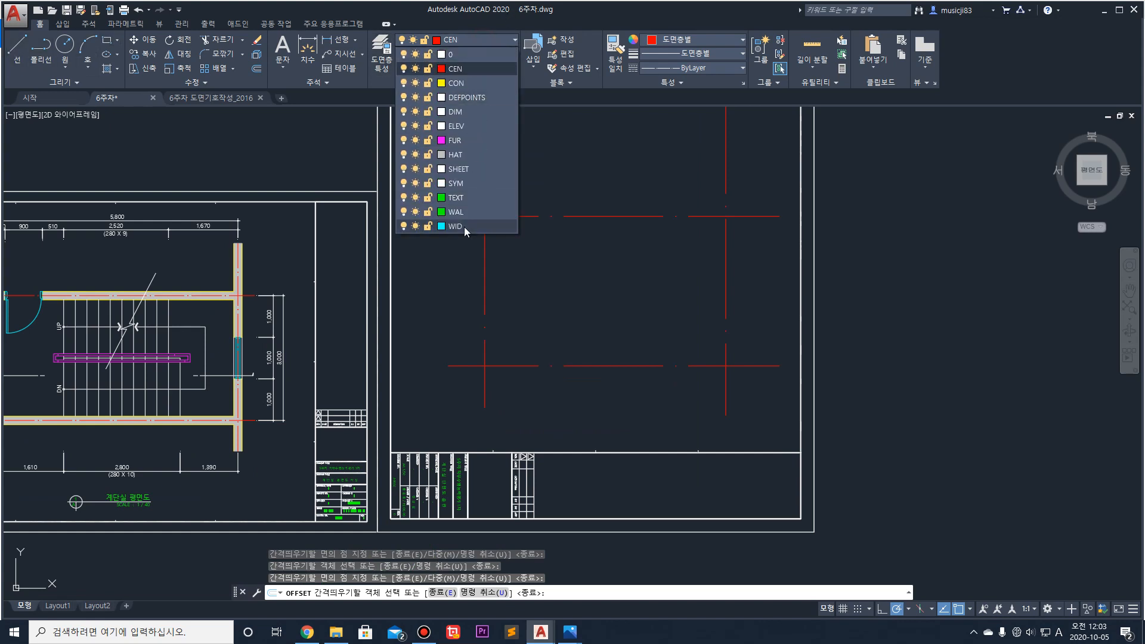
{"action": "left_click", "coordinate": [456, 183]}
{"action": "left_click", "coordinate": [16, 58]}
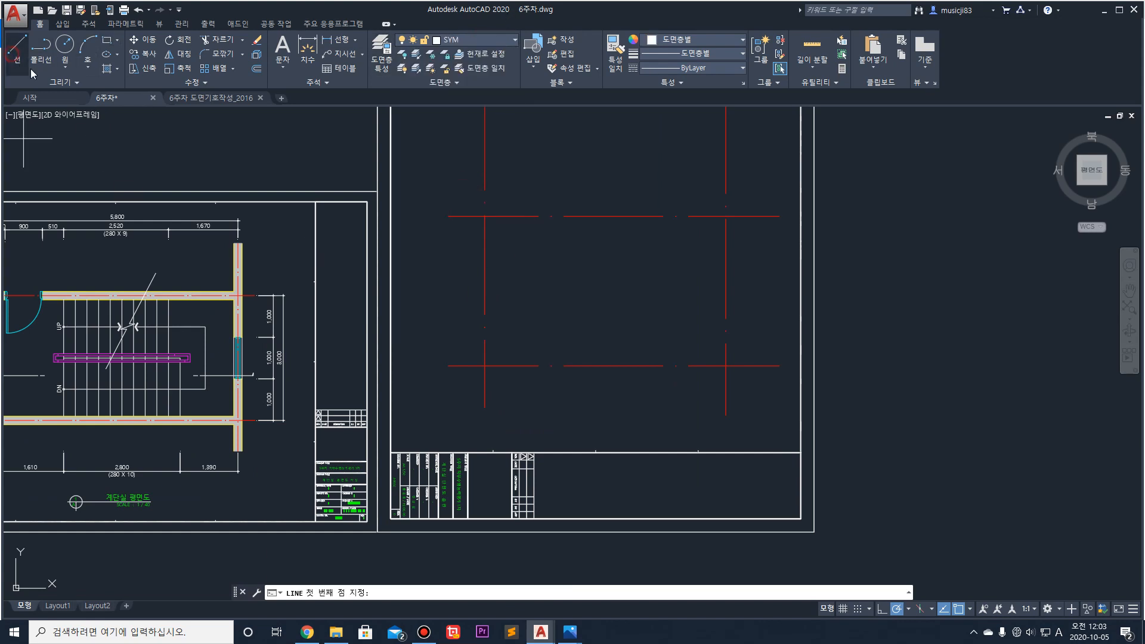
{"action": "left_click", "coordinate": [484, 407]}
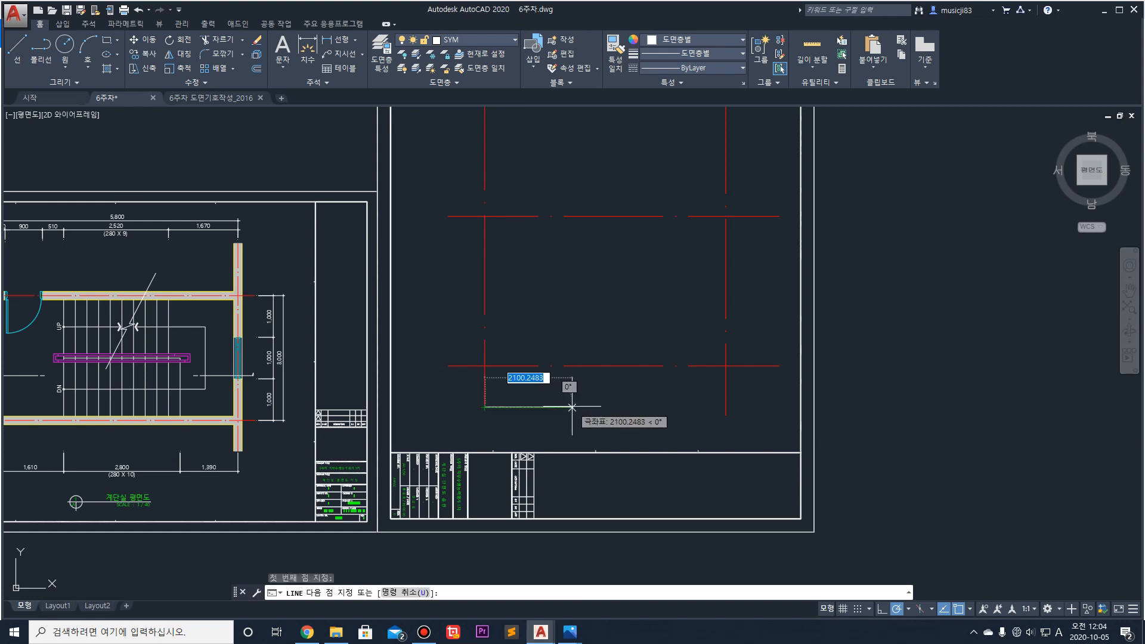
{"action": "scroll", "coordinate": [572, 407], "scroll_direction": "up", "scroll_amount": 2}
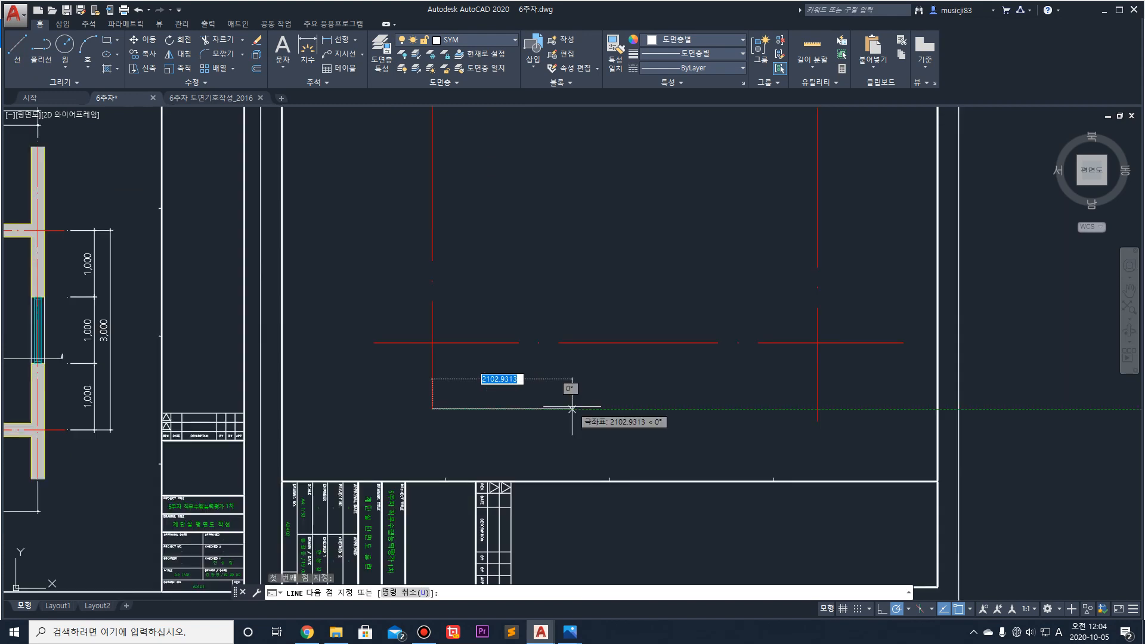
{"action": "left_click", "coordinate": [602, 409]}
Step: Continue the line with a zigzag break symbol and run it horizontally on to the right vertical centre line
{"action": "scroll", "coordinate": [600, 393], "scroll_direction": "up", "scroll_amount": 5}
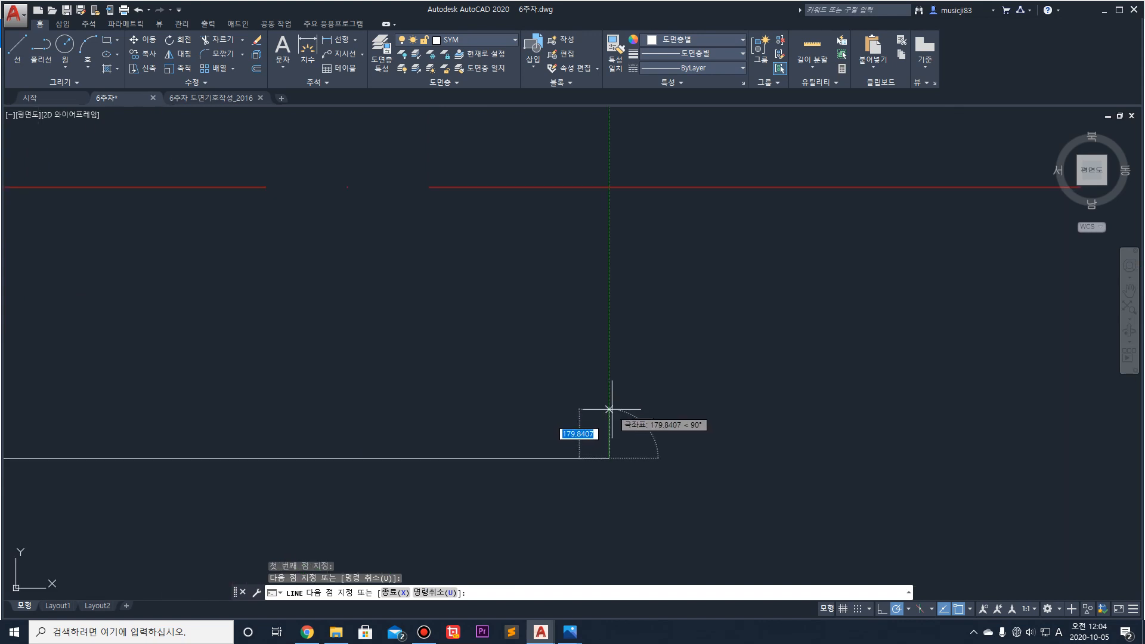
{"action": "left_click", "coordinate": [608, 416]}
{"action": "scroll", "coordinate": [608, 416], "scroll_direction": "down", "scroll_amount": 2}
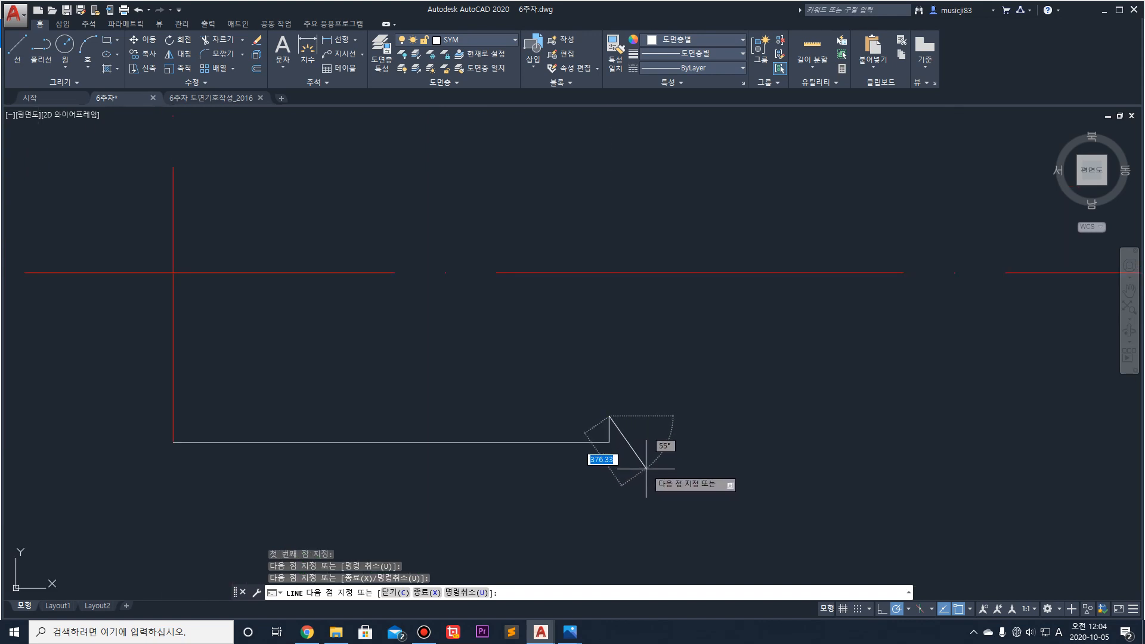
{"action": "left_click", "coordinate": [665, 480]}
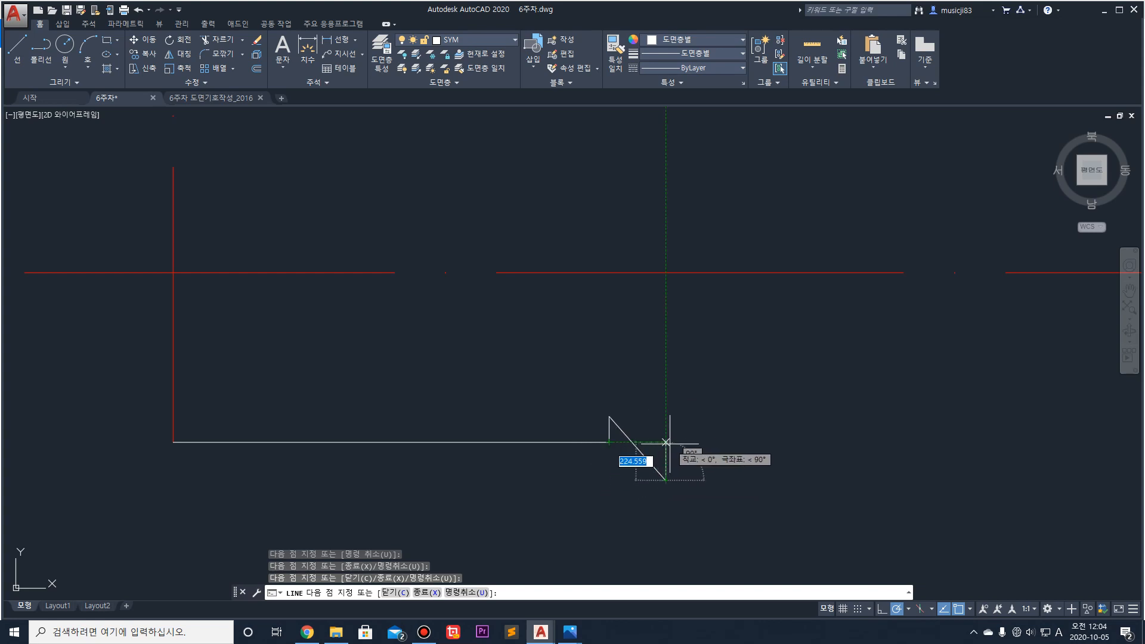
{"action": "left_click", "coordinate": [666, 442]}
{"action": "scroll", "coordinate": [667, 441], "scroll_direction": "down", "scroll_amount": 5}
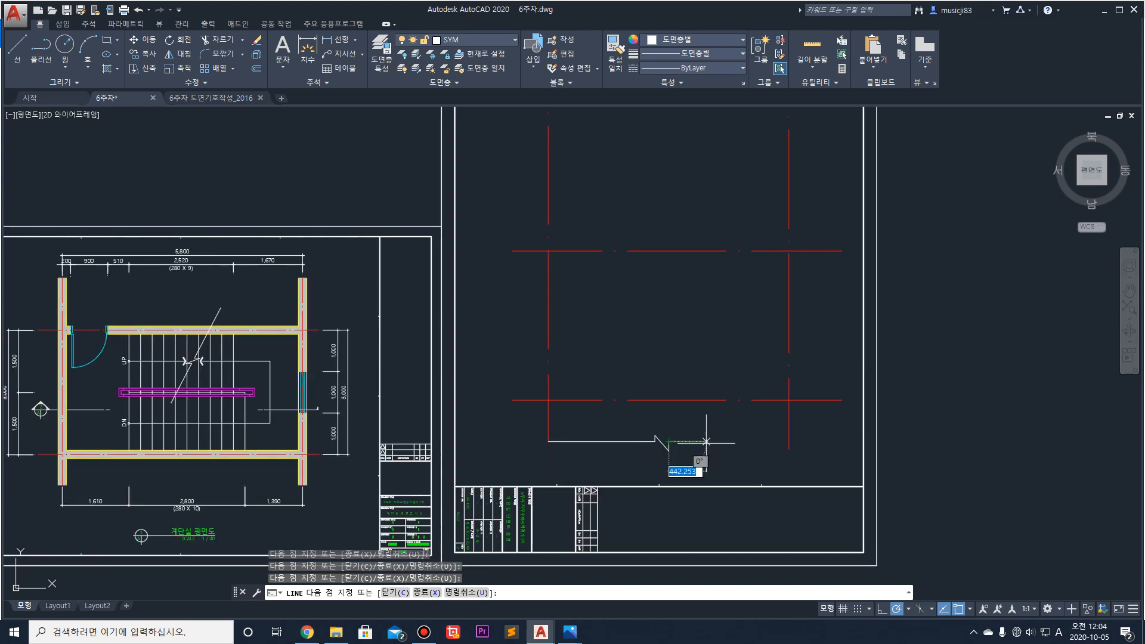
{"action": "left_click", "coordinate": [789, 441]}
{"action": "key", "text": "Return"}
Step: Stretch both outer ends of the break line horizontally outward past the vertical centre lines
{"action": "left_click", "coordinate": [692, 448]}
{"action": "left_click", "coordinate": [586, 430]}
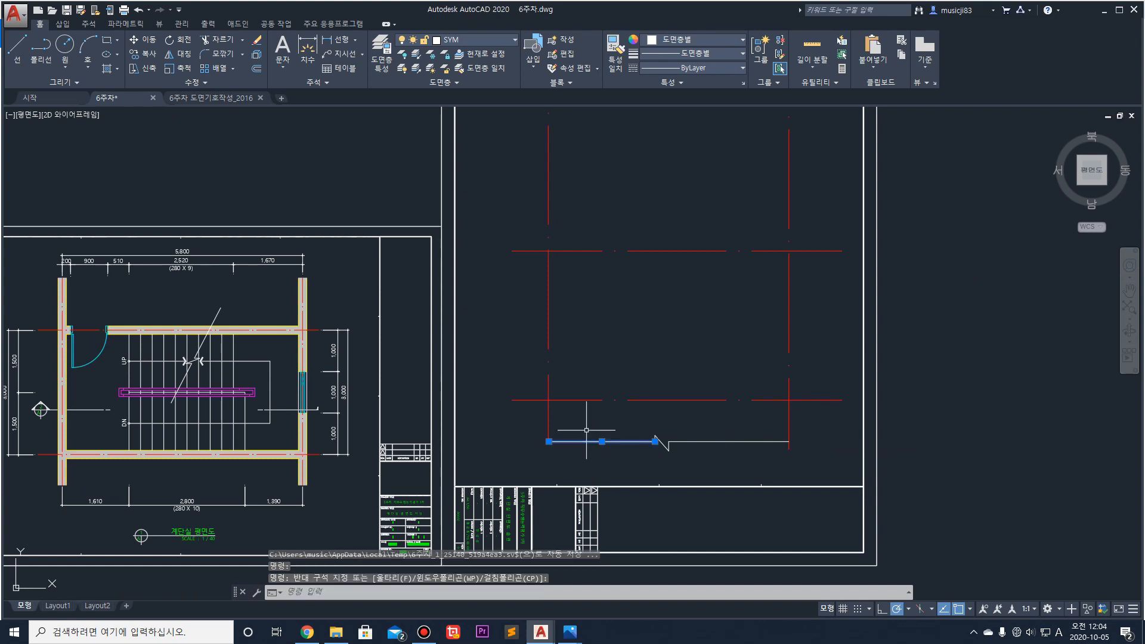
{"action": "left_click", "coordinate": [655, 441]}
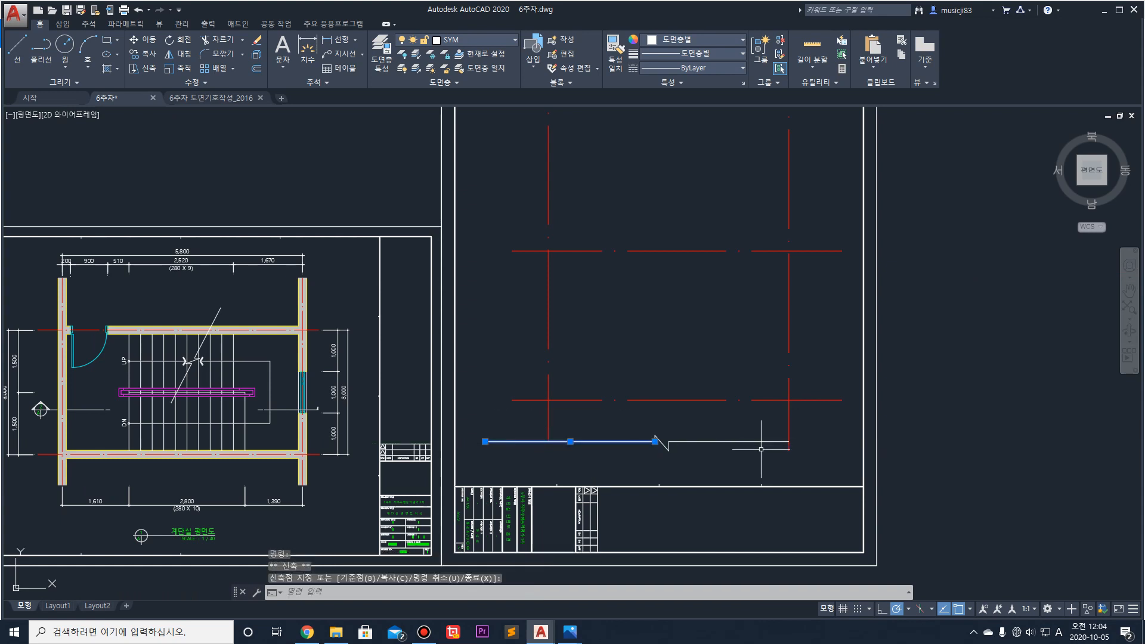
{"action": "left_click", "coordinate": [760, 448]}
{"action": "left_click", "coordinate": [756, 428]}
{"action": "left_click", "coordinate": [789, 442]}
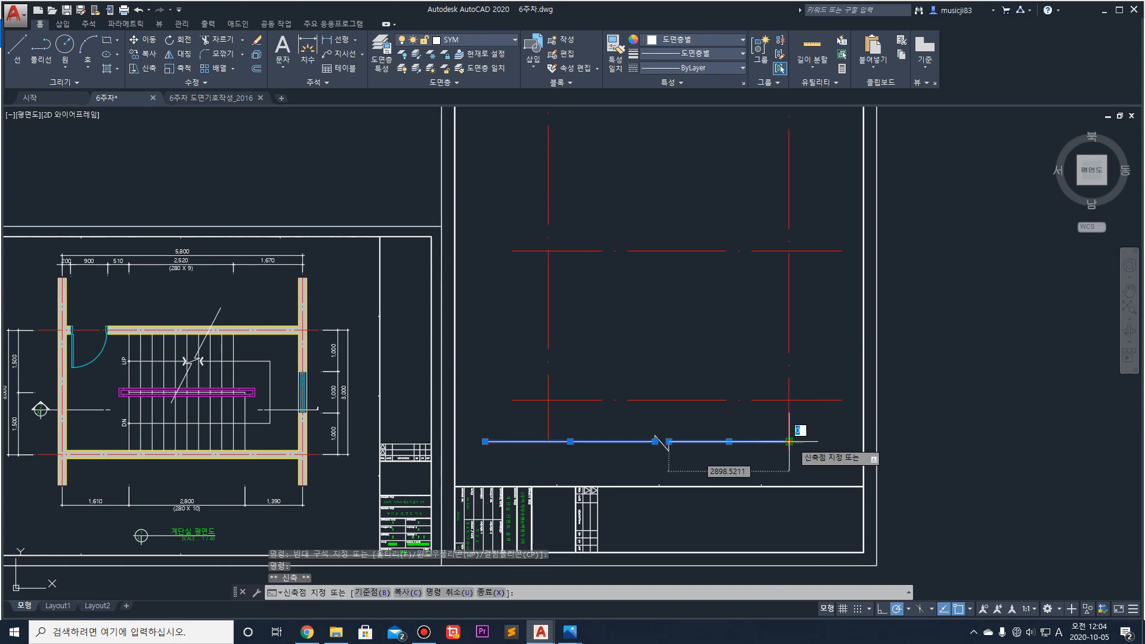
{"action": "left_click", "coordinate": [844, 442]}
{"action": "key", "text": "Escape"}
Step: Check the landing heights in the stair section reference image and offset each of the three floor-level centre lines upward by 1714
{"action": "scroll", "coordinate": [610, 301], "scroll_direction": "down", "scroll_amount": 3}
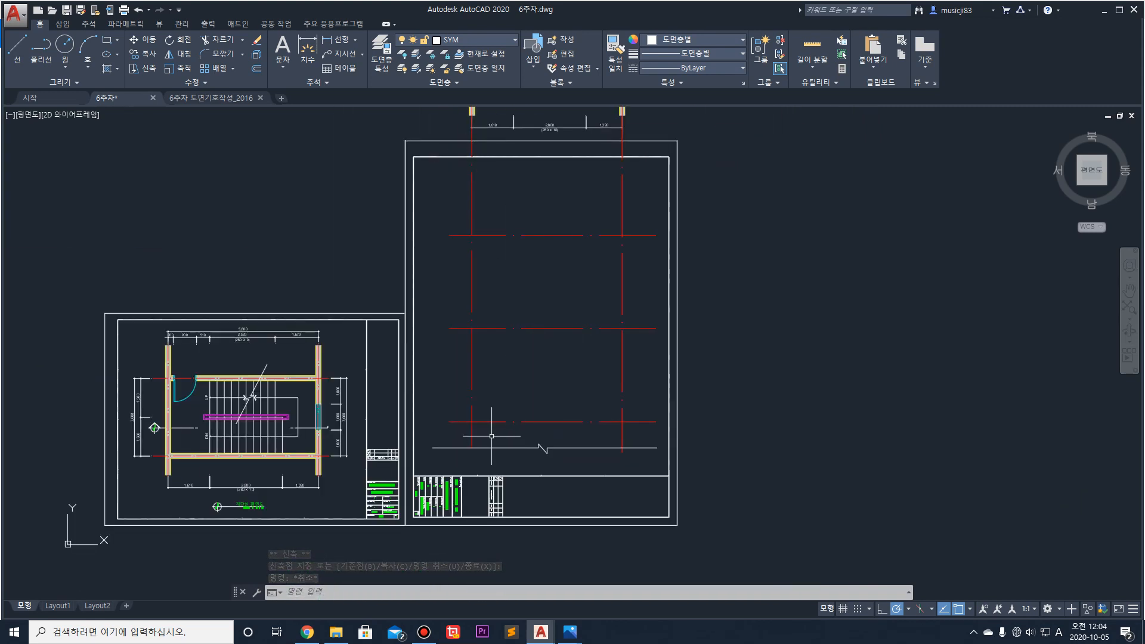
{"action": "mouse_move", "coordinate": [570, 635]}
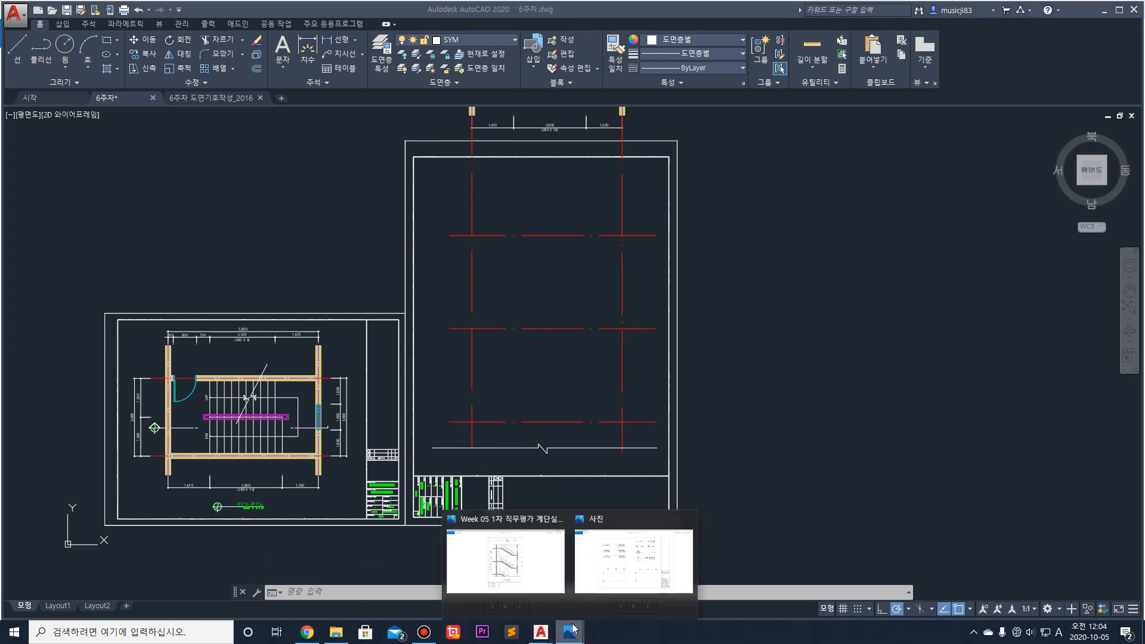
{"action": "left_click", "coordinate": [529, 568]}
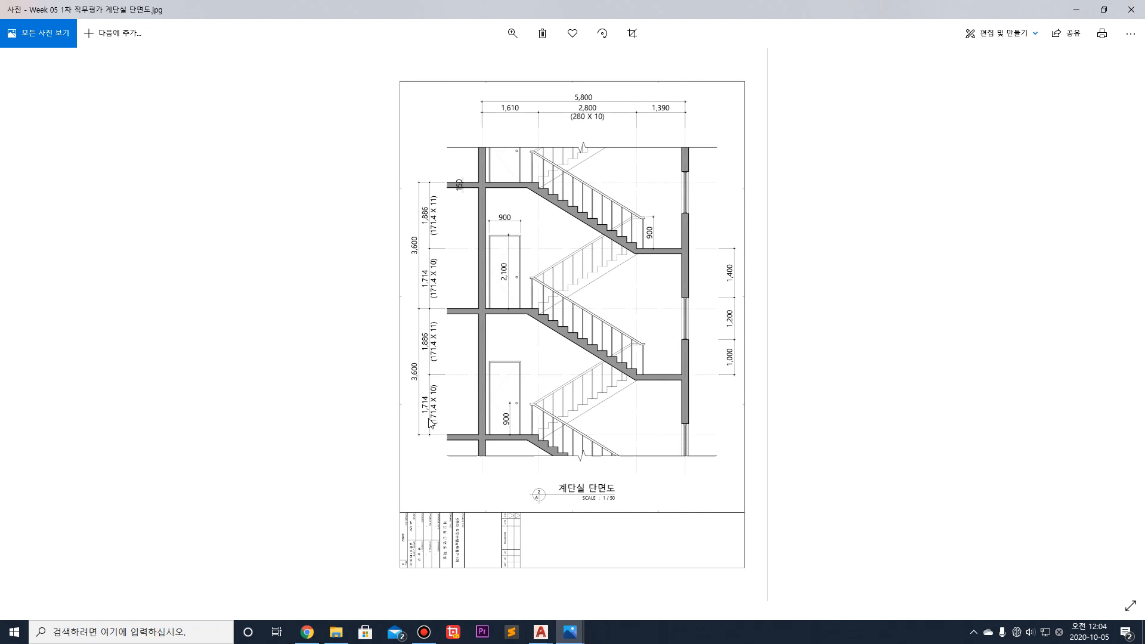
{"action": "left_click", "coordinate": [1076, 9]}
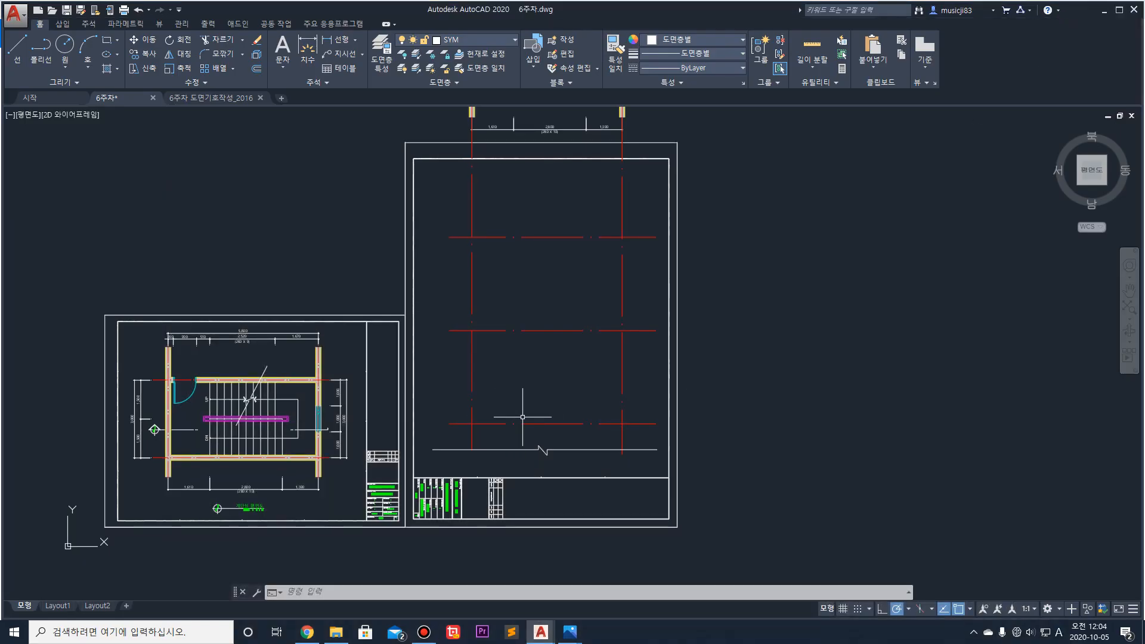
{"action": "type", "text": "o"}
{"action": "key", "text": "Return"}
{"action": "type", "text": "1714"}
{"action": "key", "text": "Return"}
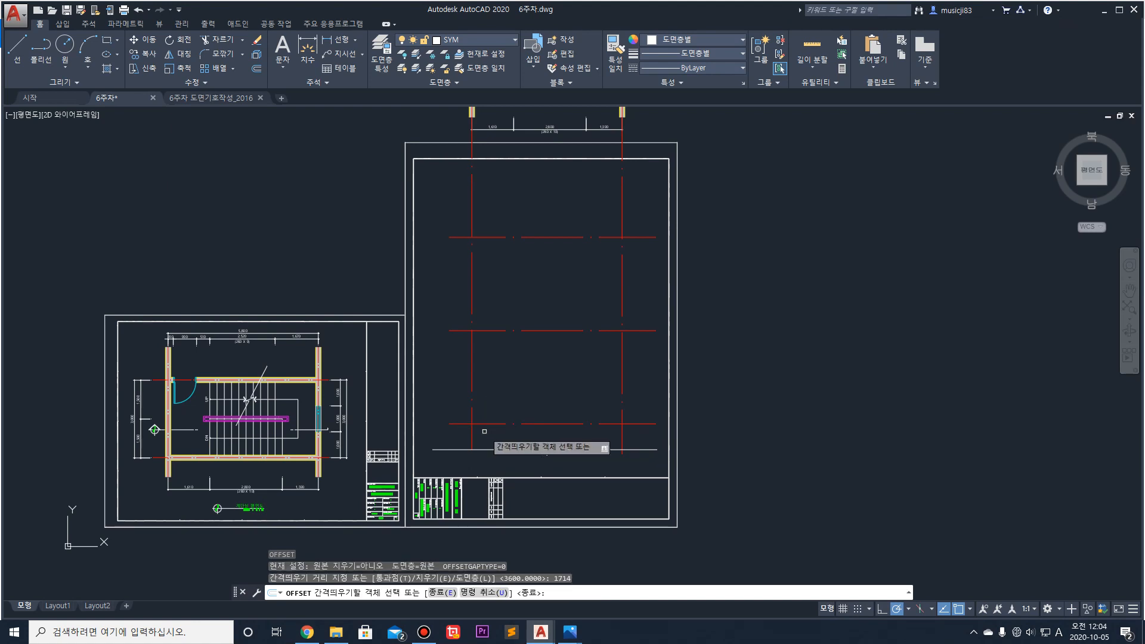
{"action": "left_click", "coordinate": [488, 424]}
{"action": "left_click", "coordinate": [490, 378]}
{"action": "left_click", "coordinate": [504, 331]}
{"action": "left_click", "coordinate": [488, 292]}
{"action": "left_click", "coordinate": [508, 237]}
{"action": "left_click", "coordinate": [502, 197]}
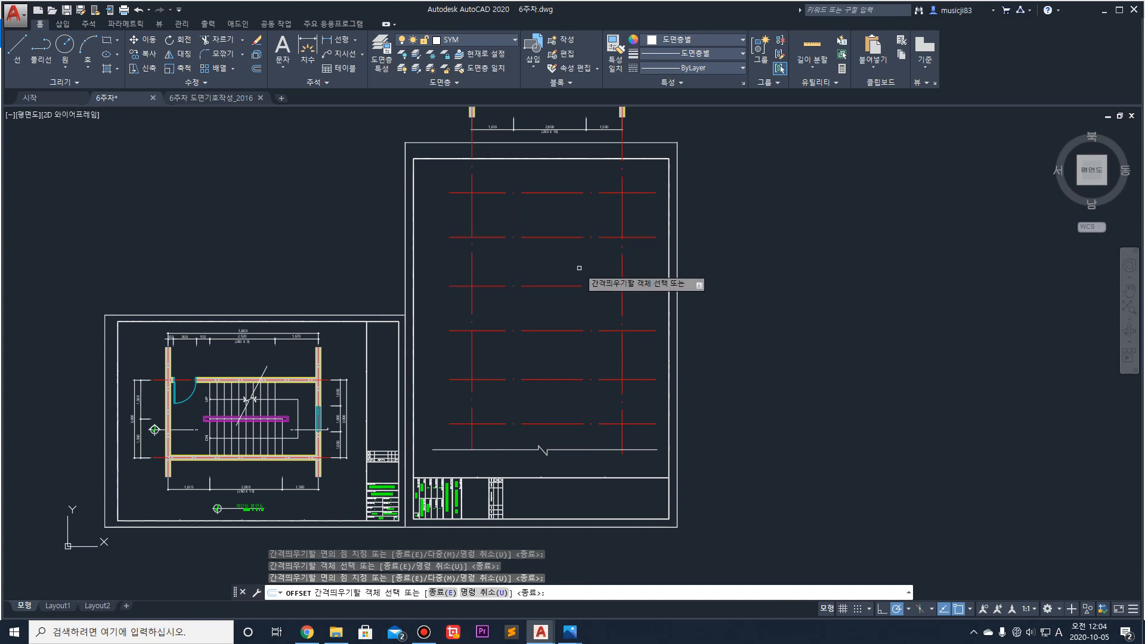
{"action": "key", "text": "Escape"}
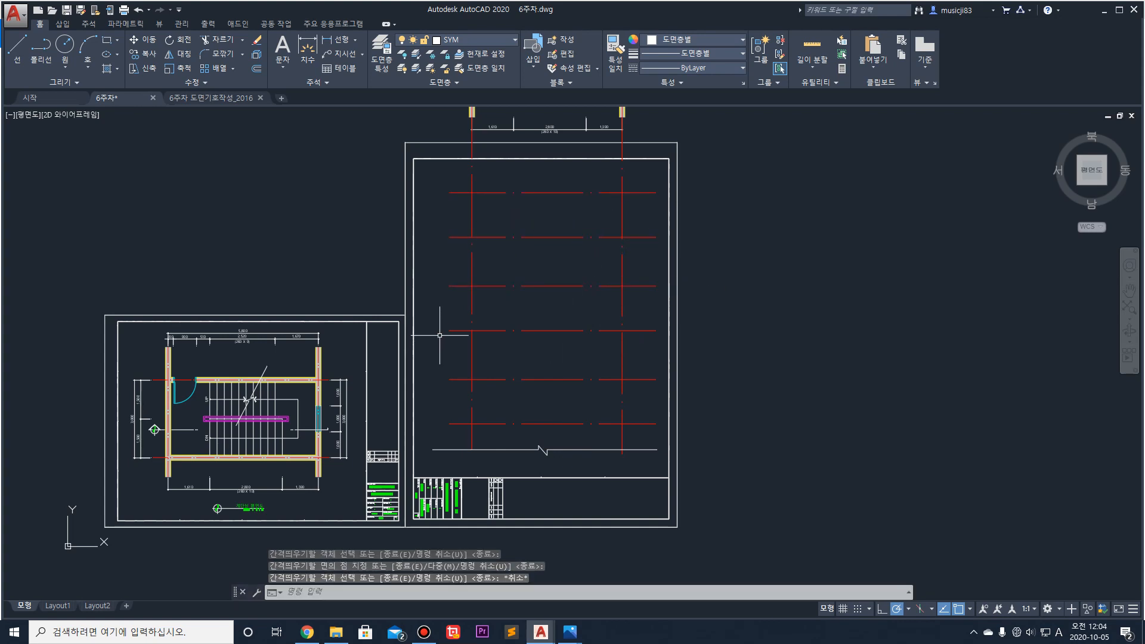
Step: On the CON layer, draw a multiline wall at scale 200 up the left vertical centre line from the break line to the topmost level line
{"action": "middle_click_drag", "start_coordinate": [542, 188], "coordinate": [543, 328]}
{"action": "scroll", "coordinate": [484, 185], "scroll_direction": "up", "scroll_amount": 4}
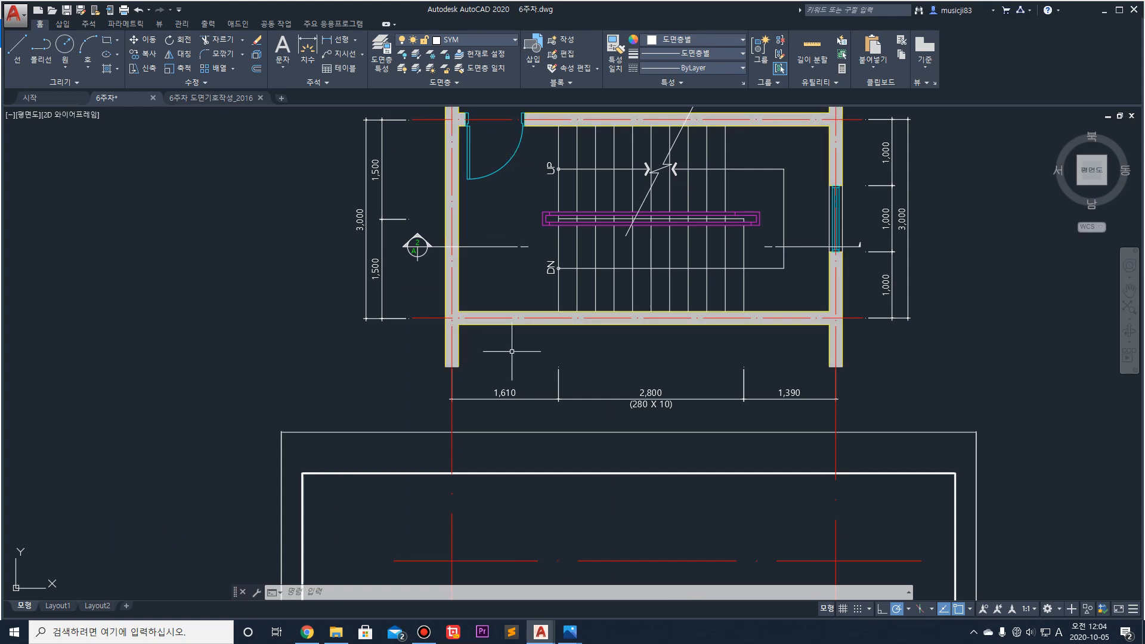
{"action": "middle_click_drag", "start_coordinate": [498, 465], "coordinate": [485, 220]}
{"action": "scroll", "coordinate": [536, 421], "scroll_direction": "down", "scroll_amount": 5}
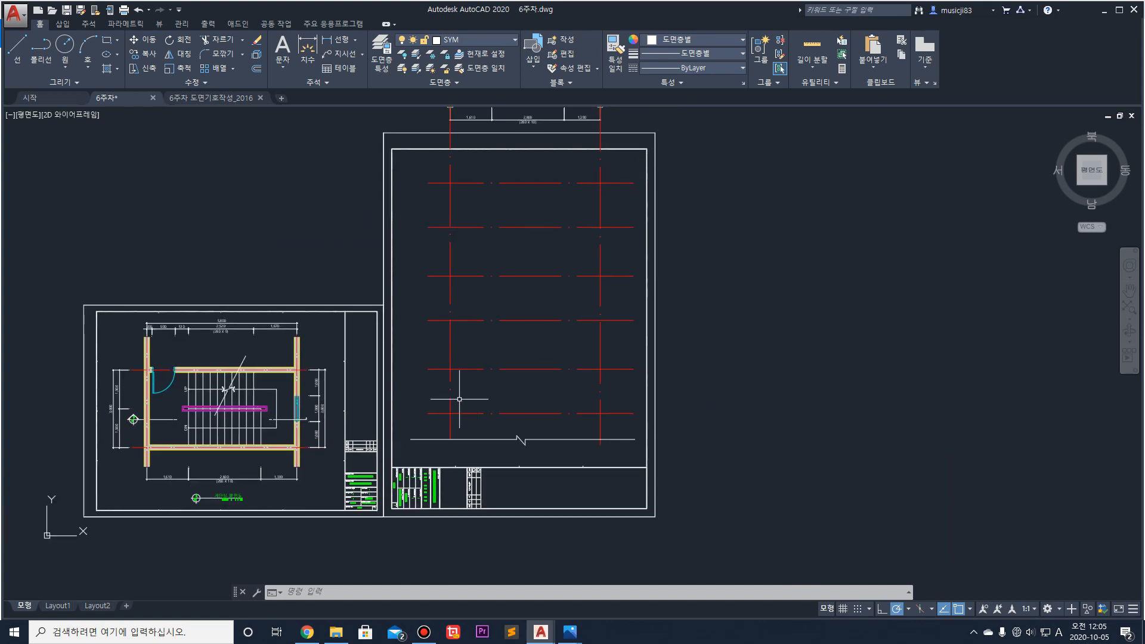
{"action": "scroll", "coordinate": [459, 399], "scroll_direction": "up", "scroll_amount": 2}
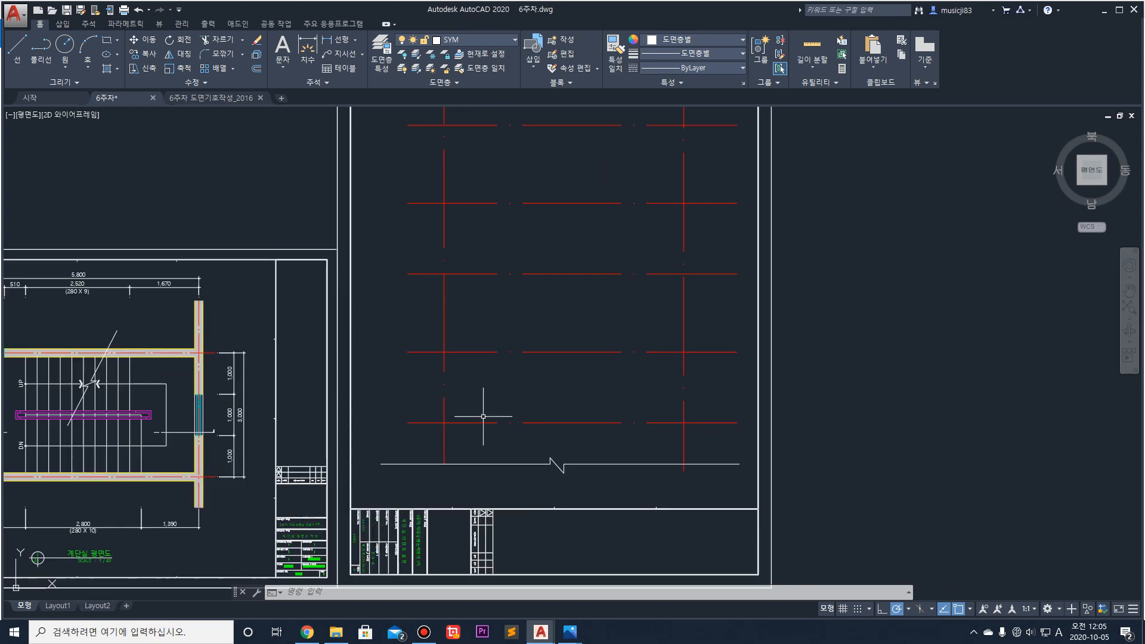
{"action": "left_click", "coordinate": [470, 40]}
{"action": "left_click", "coordinate": [460, 83]}
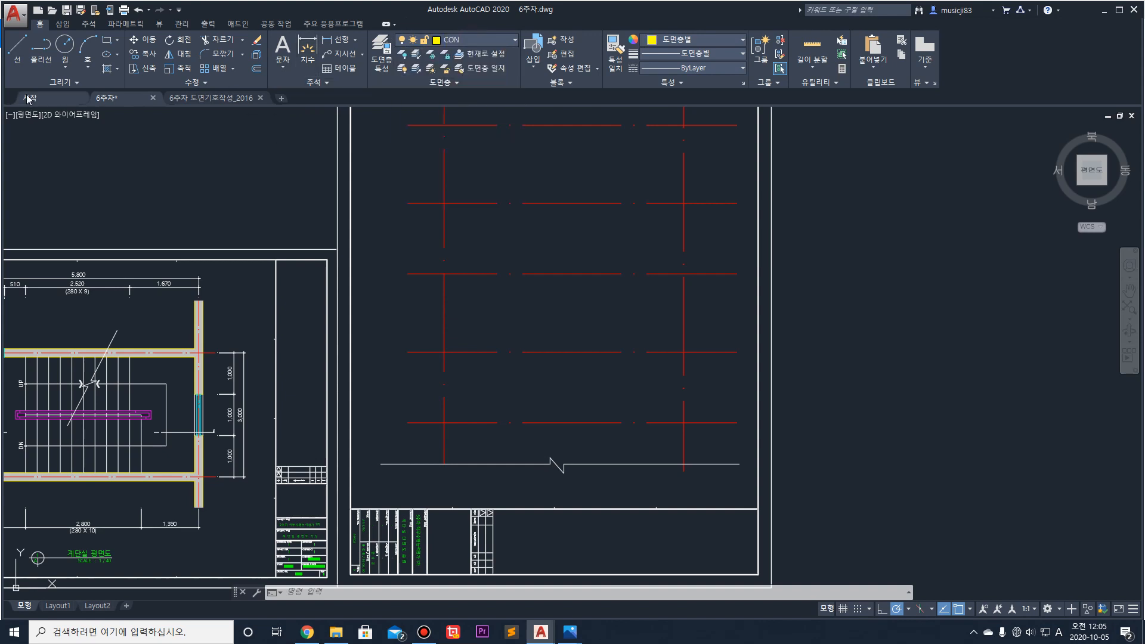
{"action": "scroll", "coordinate": [463, 296], "scroll_direction": "down", "scroll_amount": 3}
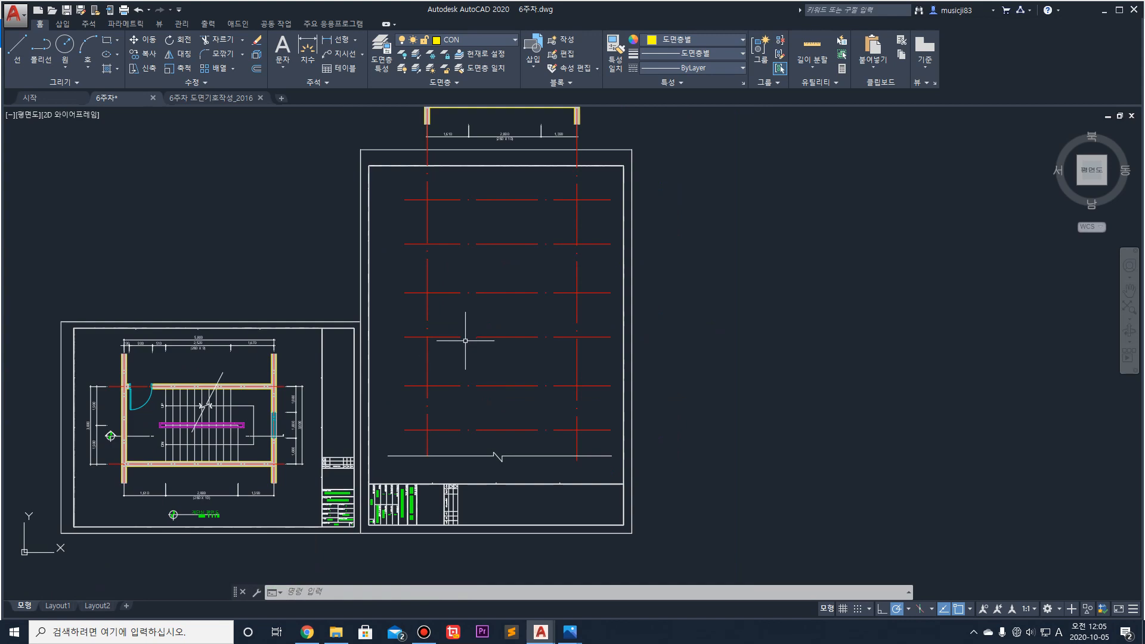
{"action": "key", "text": "Return"}
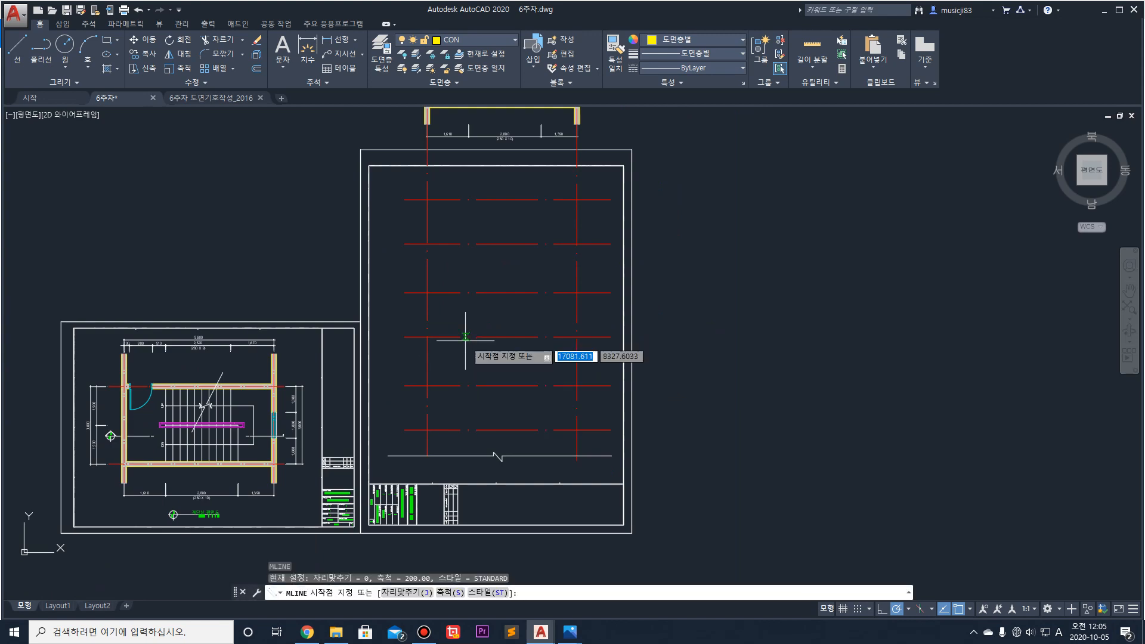
{"action": "left_click", "coordinate": [427, 456]}
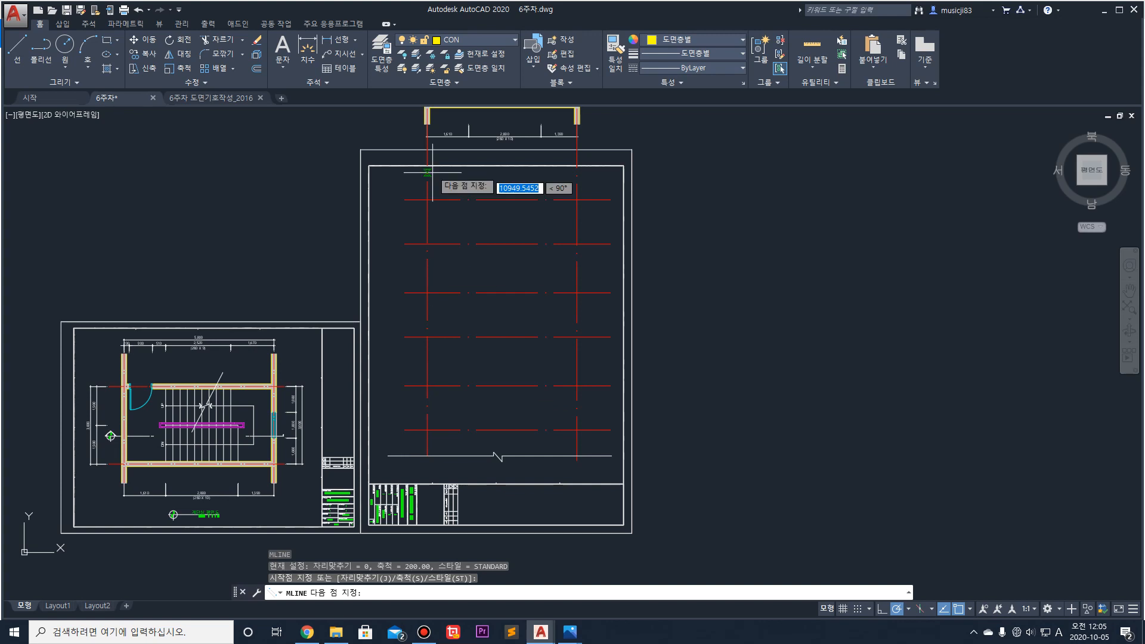
{"action": "scroll", "coordinate": [426, 169], "scroll_direction": "up", "scroll_amount": 2}
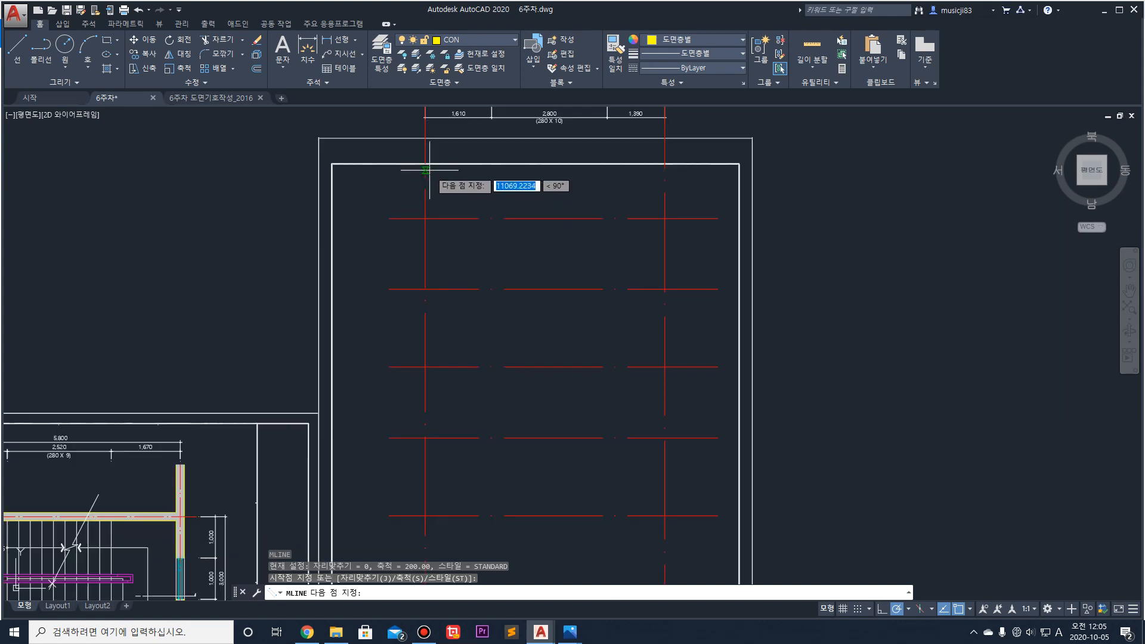
{"action": "left_click", "coordinate": [425, 218]}
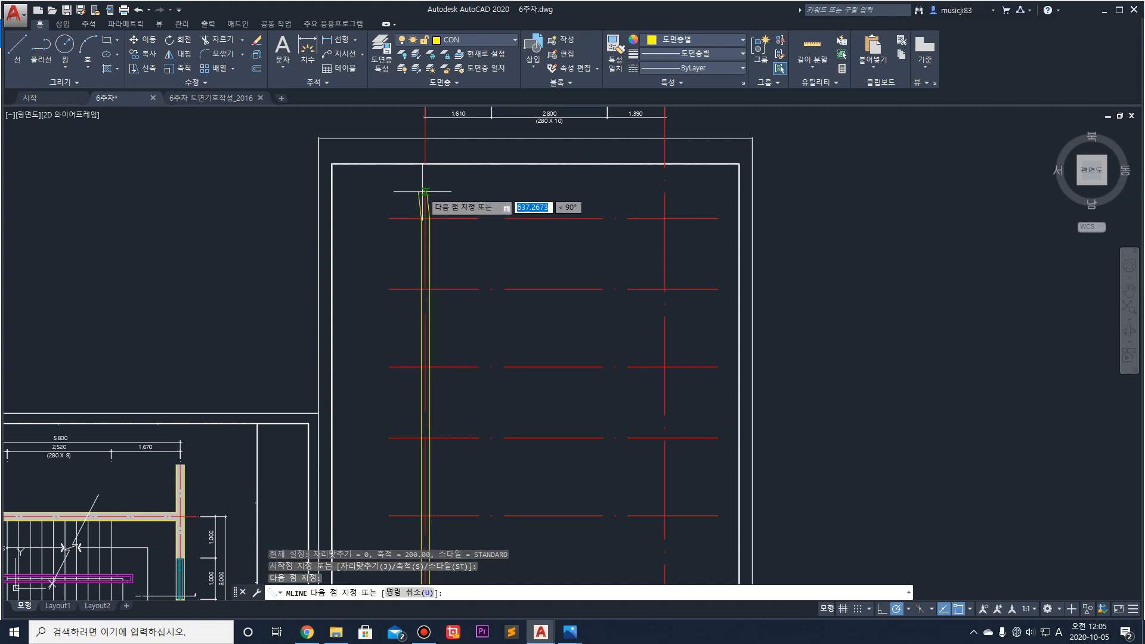
Step: Continue the left multiline wall straight up past the topmost level line, ending just below the sheet's upper border
{"action": "scroll", "coordinate": [417, 191], "scroll_direction": "up", "scroll_amount": 4}
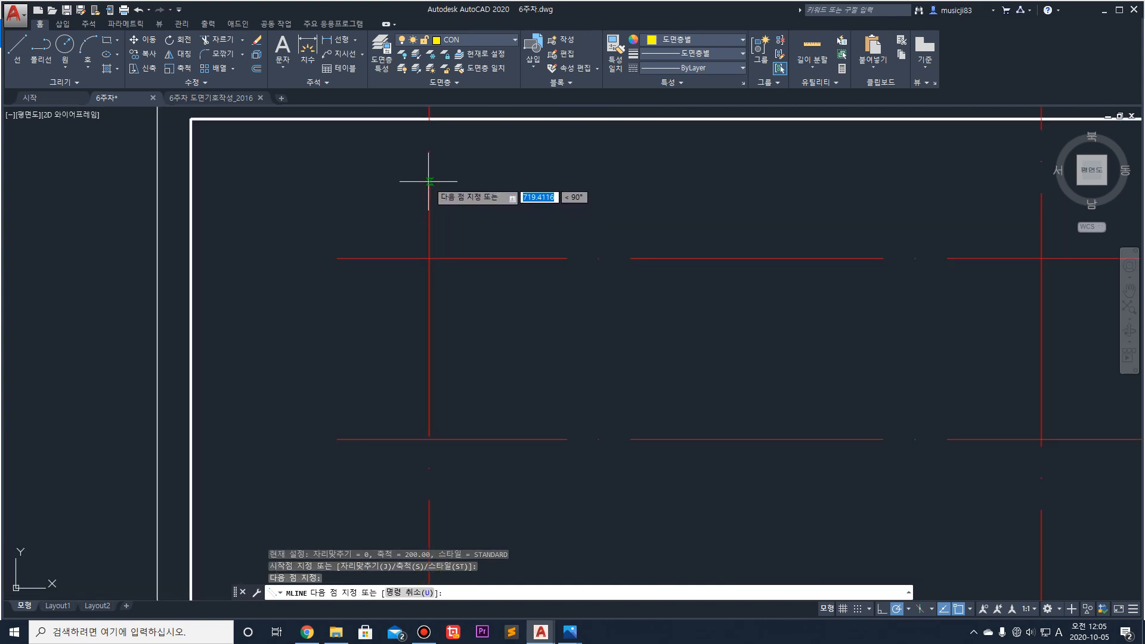
{"action": "scroll", "coordinate": [428, 178], "scroll_direction": "down", "scroll_amount": 2}
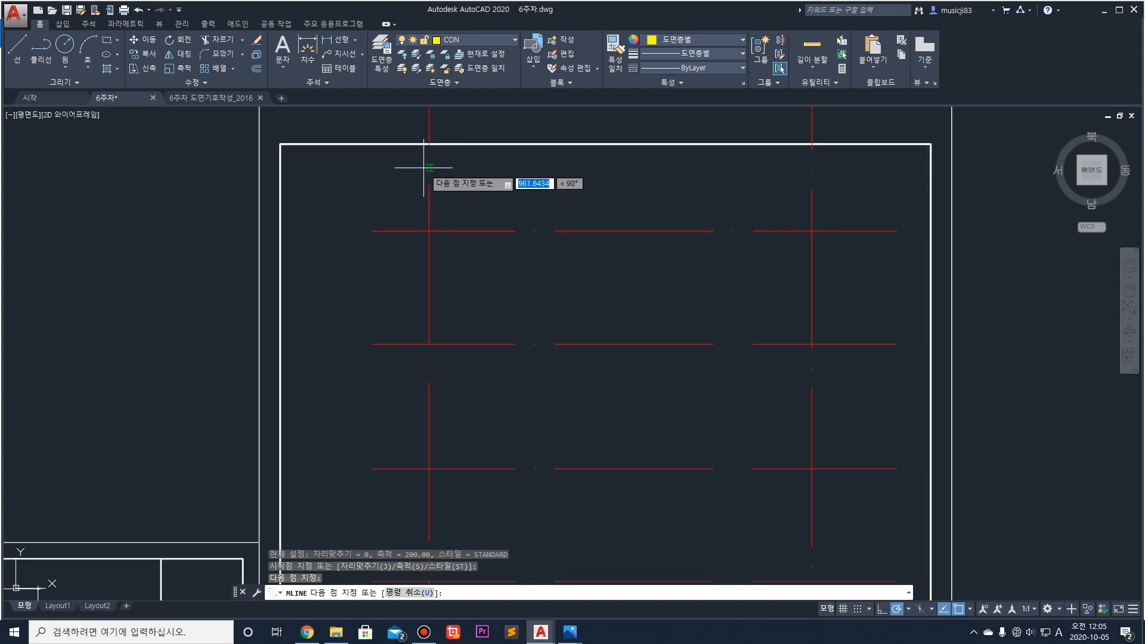
{"action": "key", "text": "F8"}
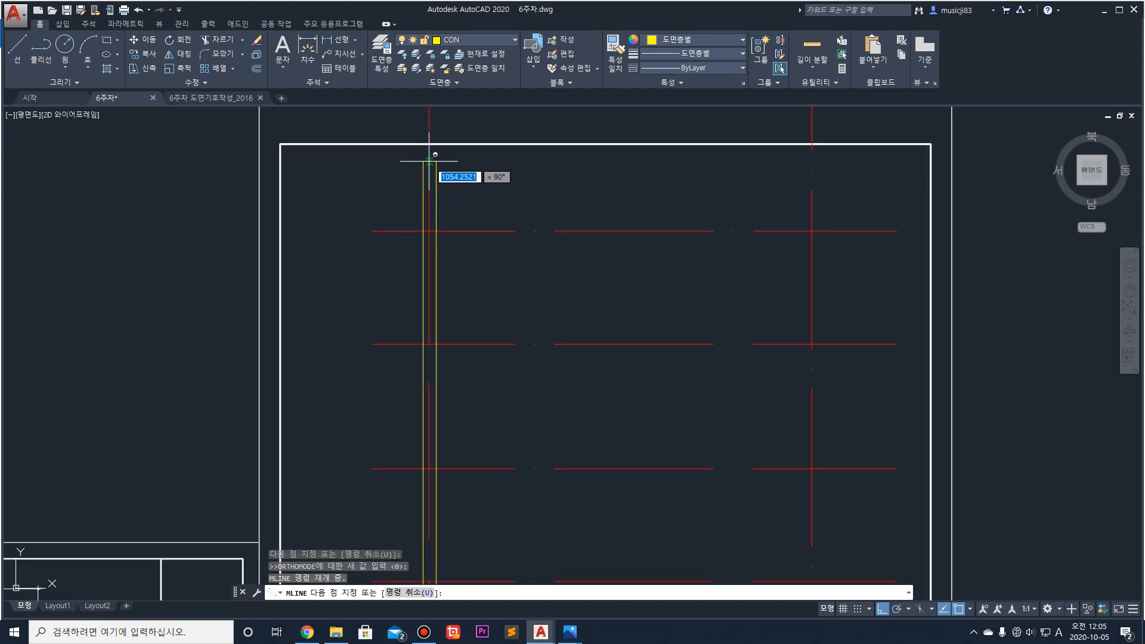
{"action": "left_click", "coordinate": [428, 176]}
{"action": "key", "text": "F10"}
{"action": "key", "text": "Escape"}
Step: Draw a second scale-200 multiline wall up the right vertical centre line, from the break line to the height of the left wall's top
{"action": "middle_click_drag", "start_coordinate": [583, 209], "coordinate": [517, 187]}
{"action": "scroll", "coordinate": [656, 204], "scroll_direction": "down", "scroll_amount": 4}
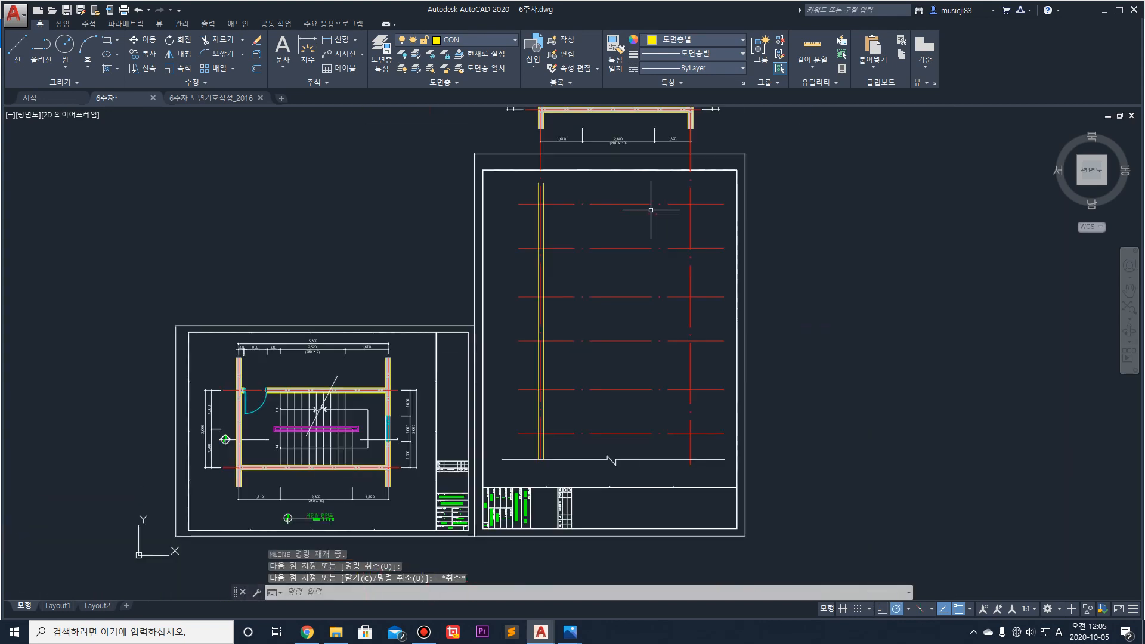
{"action": "scroll", "coordinate": [659, 187], "scroll_direction": "up", "scroll_amount": 2}
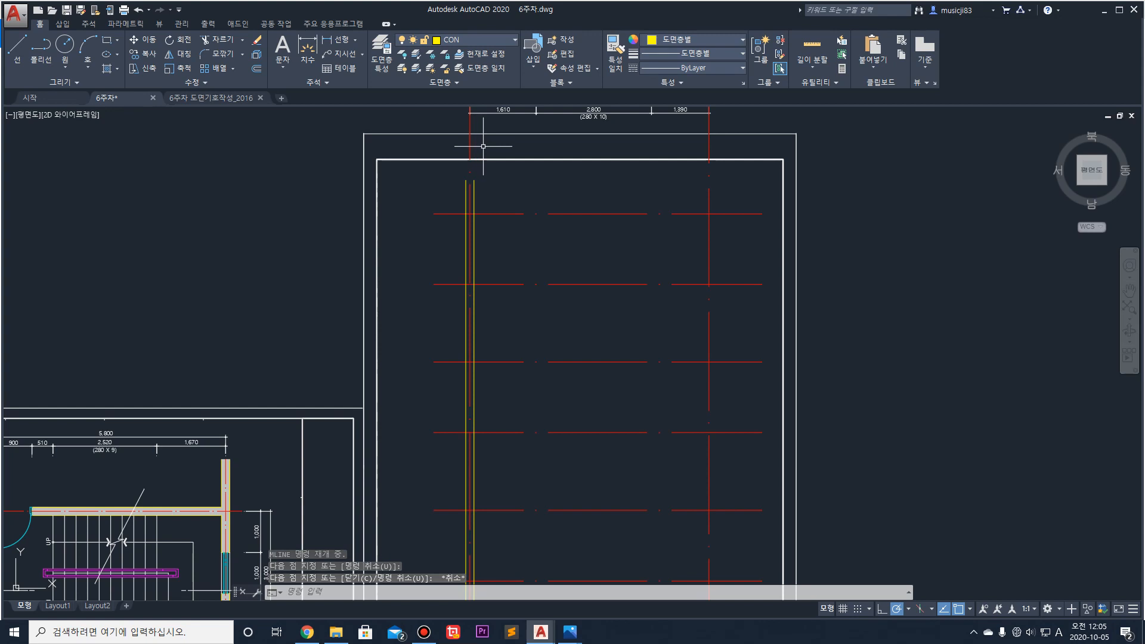
{"action": "key", "text": "Return"}
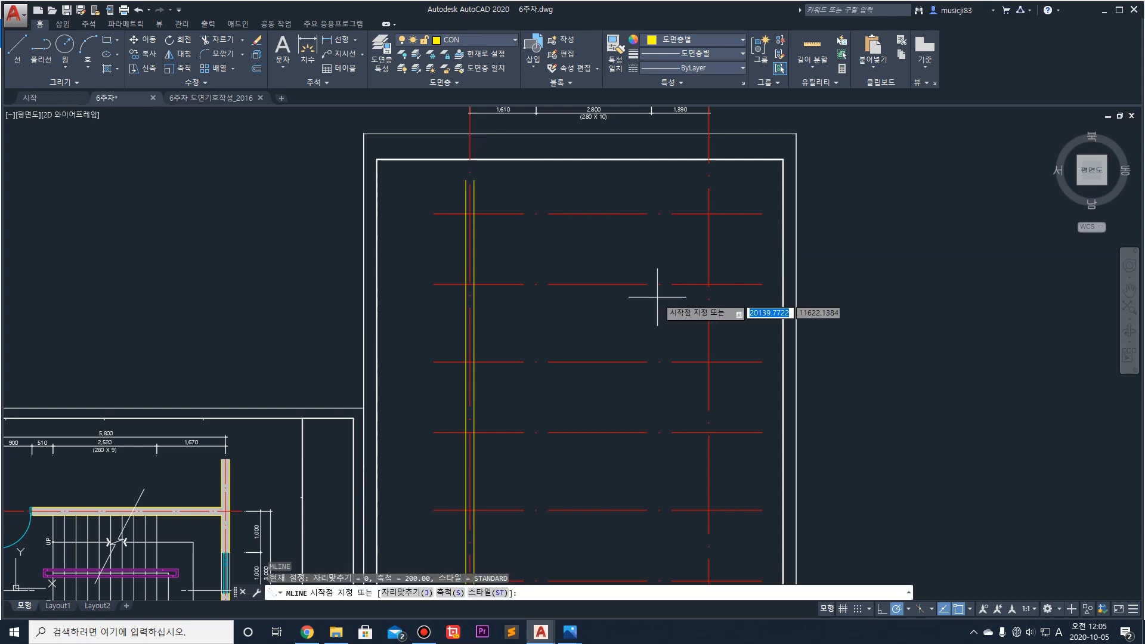
{"action": "middle_click_drag", "start_coordinate": [747, 439], "coordinate": [698, 340]}
{"action": "left_click", "coordinate": [659, 529]}
{"action": "middle_click_drag", "start_coordinate": [655, 168], "coordinate": [657, 270]}
{"action": "key", "text": "shift"}
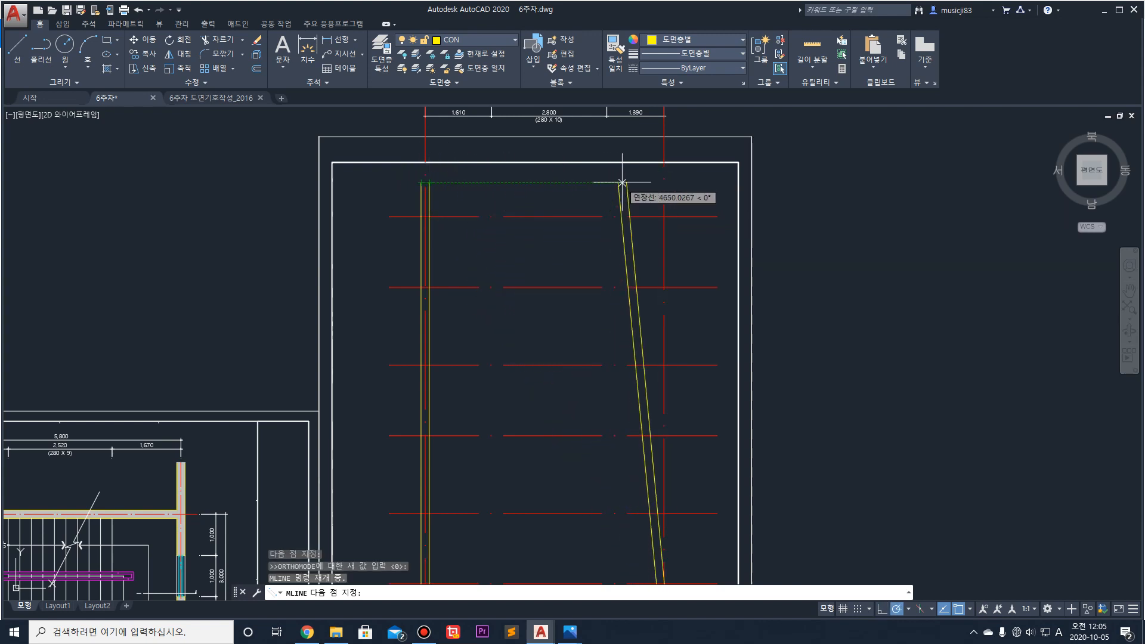
{"action": "left_click", "coordinate": [664, 180]}
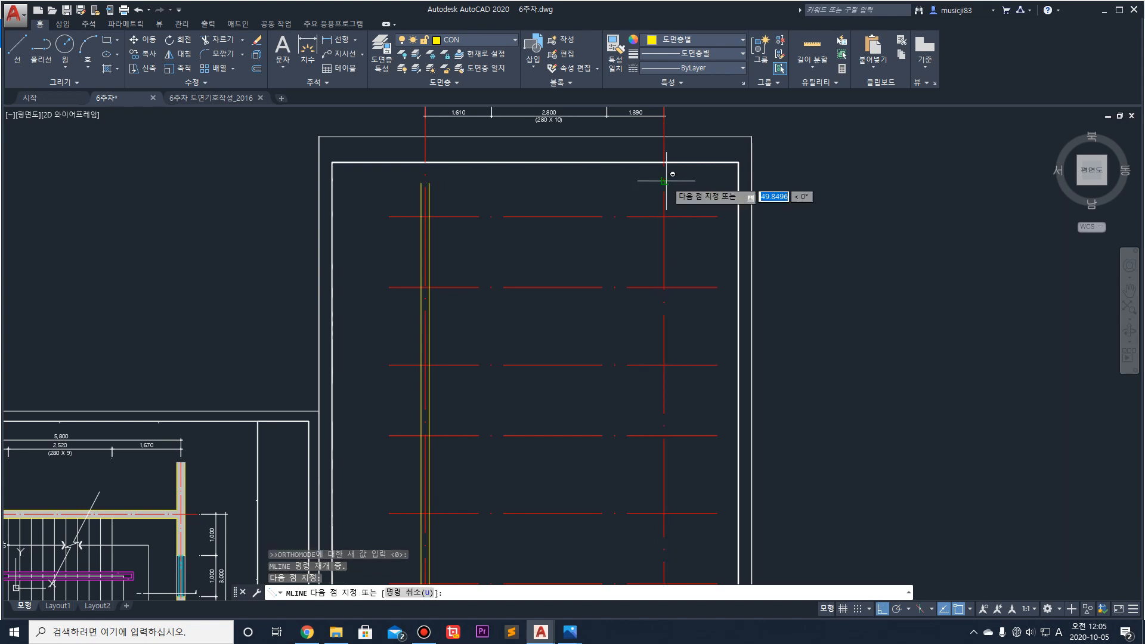
{"action": "key", "text": "Escape"}
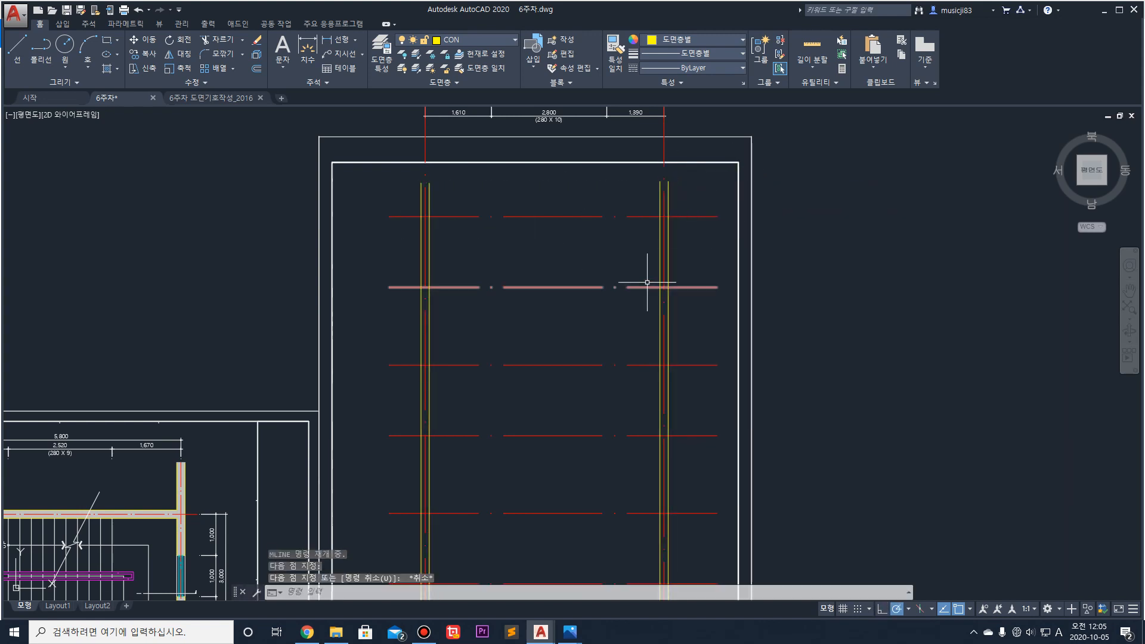
Step: On the CEN layer, draw a vertical guide line from the leftmost stair tread's lower end in the copied plan down to the break line
{"action": "middle_click_drag", "start_coordinate": [638, 280], "coordinate": [634, 186]}
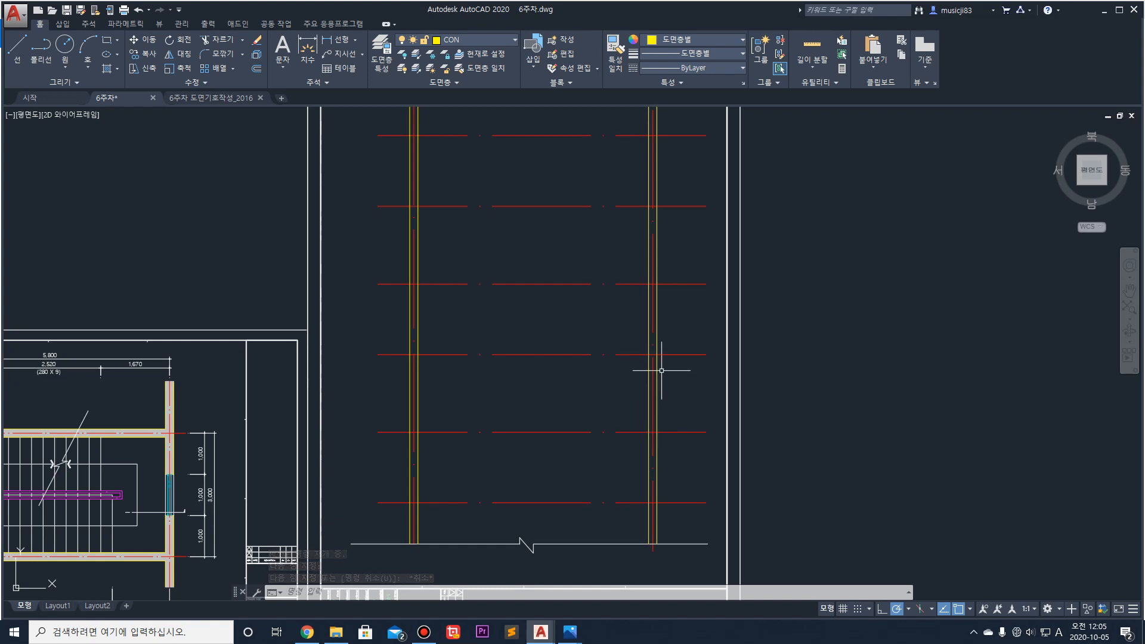
{"action": "mouse_move", "coordinate": [656, 311]}
{"action": "middle_mouse_down"}
{"action": "mouse_move", "coordinate": [646, 320]}
{"action": "mouse_move", "coordinate": [652, 400]}
{"action": "middle_mouse_up"}
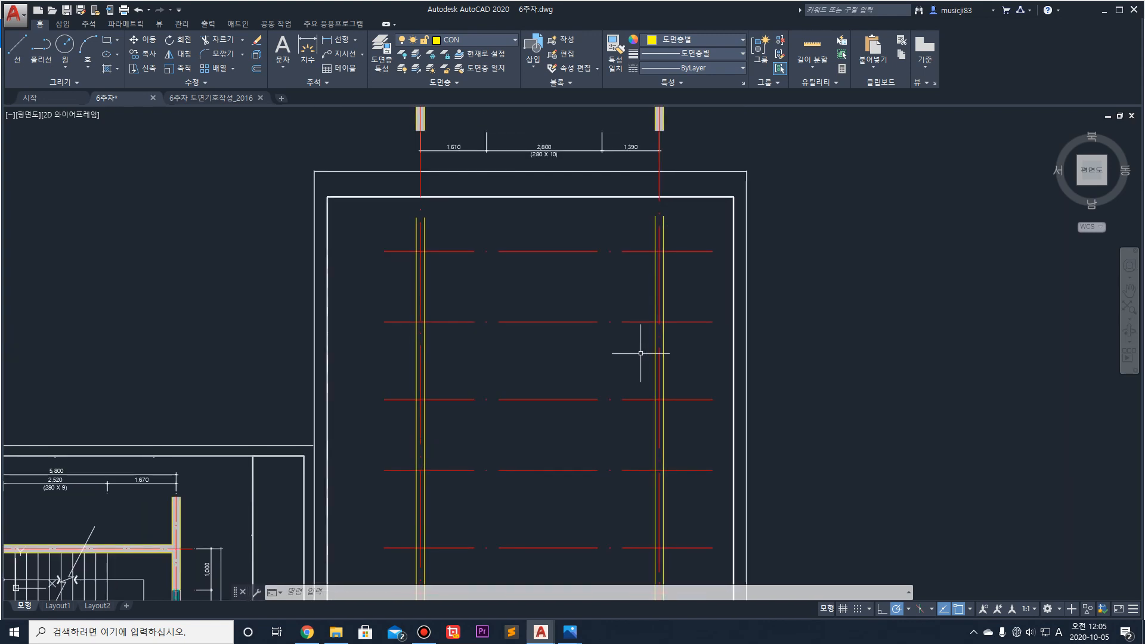
{"action": "mouse_move", "coordinate": [630, 314]}
{"action": "middle_mouse_down"}
{"action": "mouse_move", "coordinate": [614, 391]}
{"action": "mouse_move", "coordinate": [495, 335]}
{"action": "mouse_move", "coordinate": [396, 256]}
{"action": "mouse_move", "coordinate": [459, 406]}
{"action": "middle_mouse_up"}
{"action": "middle_click_drag", "start_coordinate": [507, 197], "coordinate": [517, 326]}
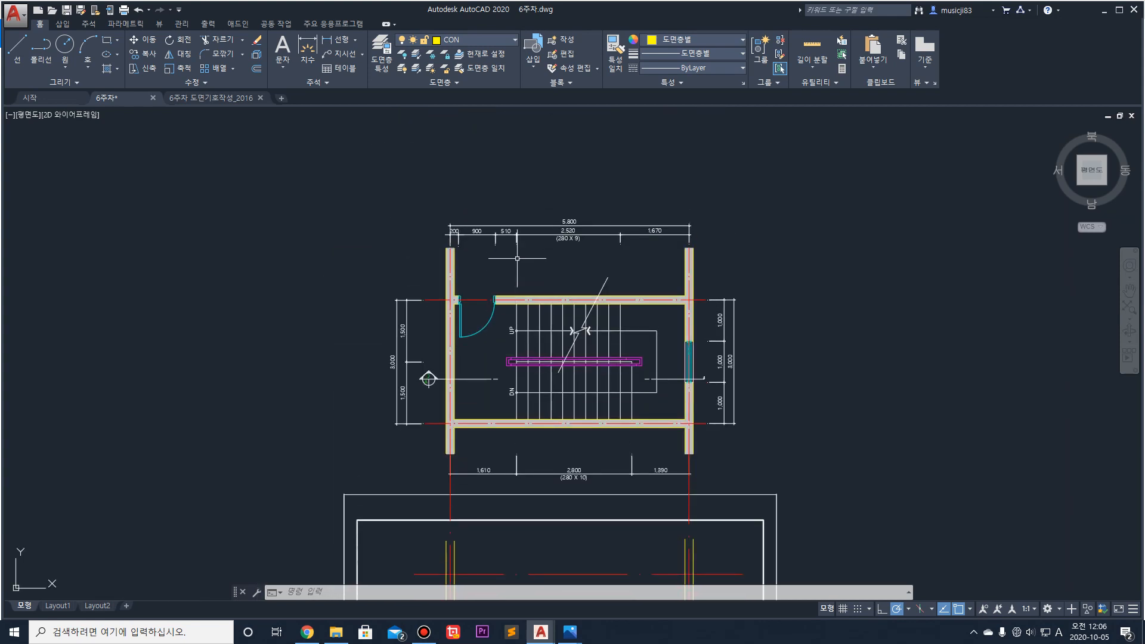
{"action": "middle_click_drag", "start_coordinate": [595, 406], "coordinate": [586, 232]}
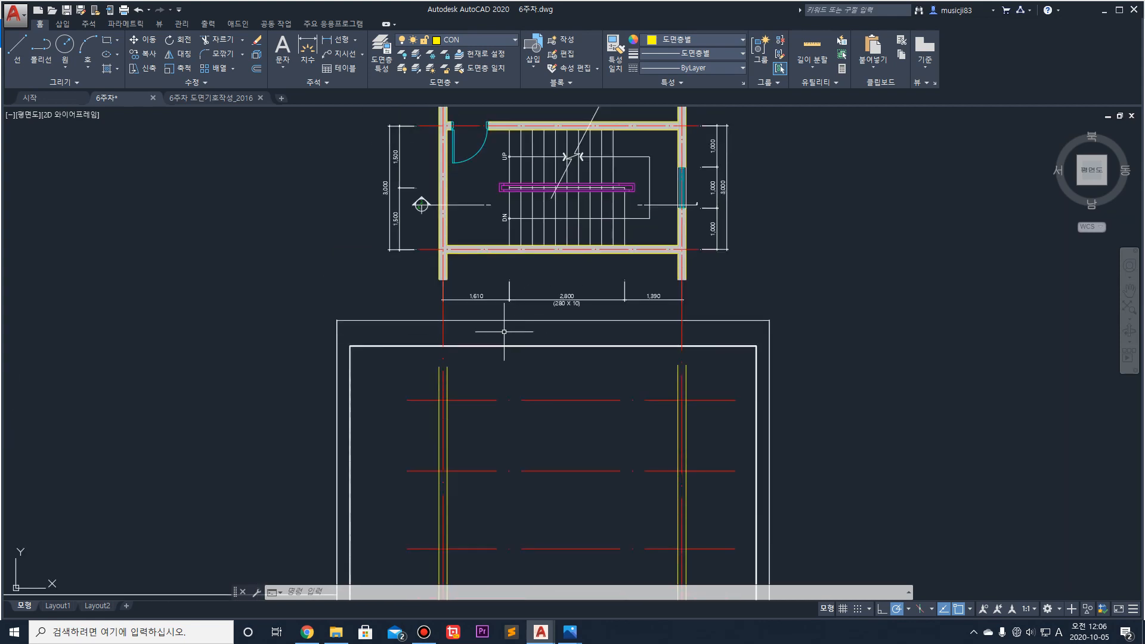
{"action": "left_click", "coordinate": [20, 55]}
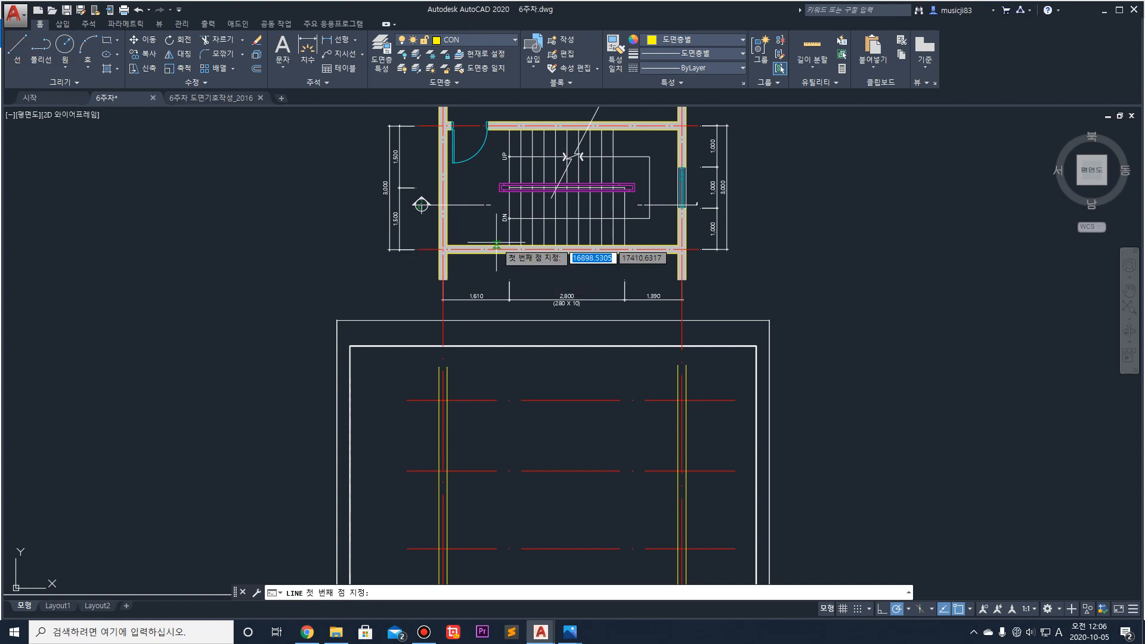
{"action": "left_click", "coordinate": [498, 40]}
{"action": "left_click", "coordinate": [477, 68]}
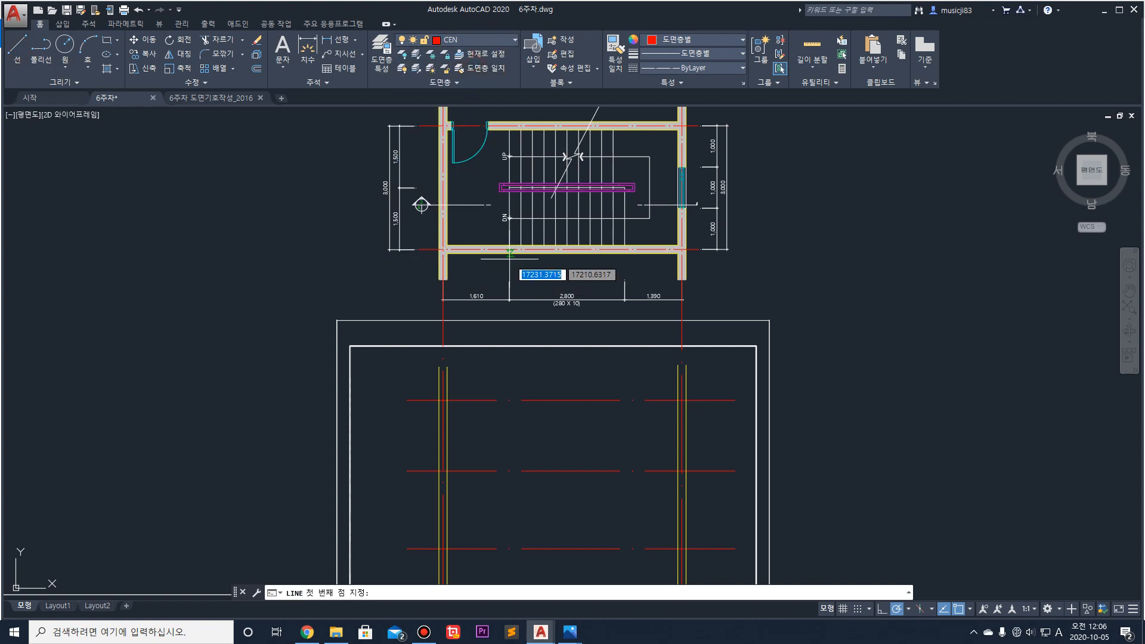
{"action": "left_click", "coordinate": [509, 244]}
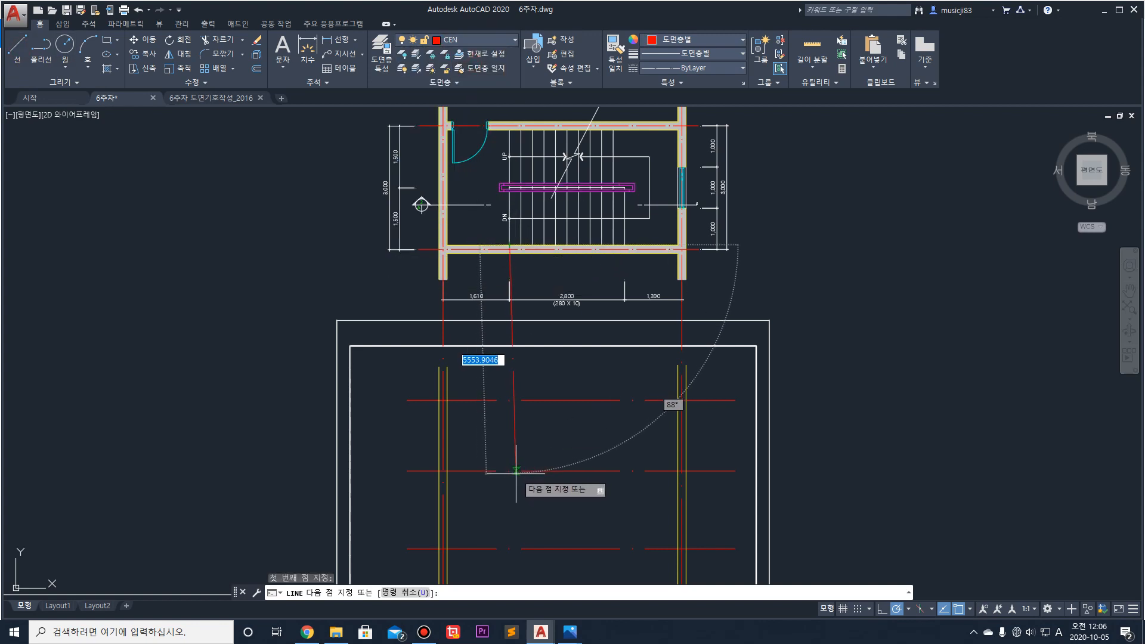
{"action": "middle_click_drag", "start_coordinate": [509, 430], "coordinate": [511, 509]}
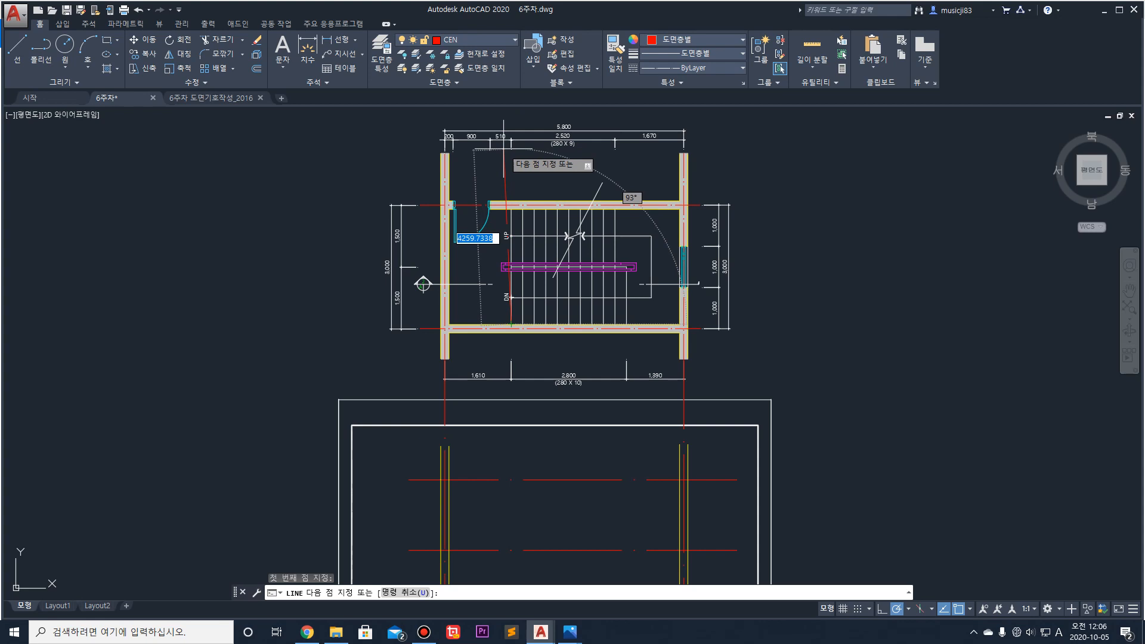
{"action": "middle_click_drag", "start_coordinate": [525, 534], "coordinate": [525, 265]}
{"action": "scroll", "coordinate": [518, 239], "scroll_direction": "down", "scroll_amount": 2}
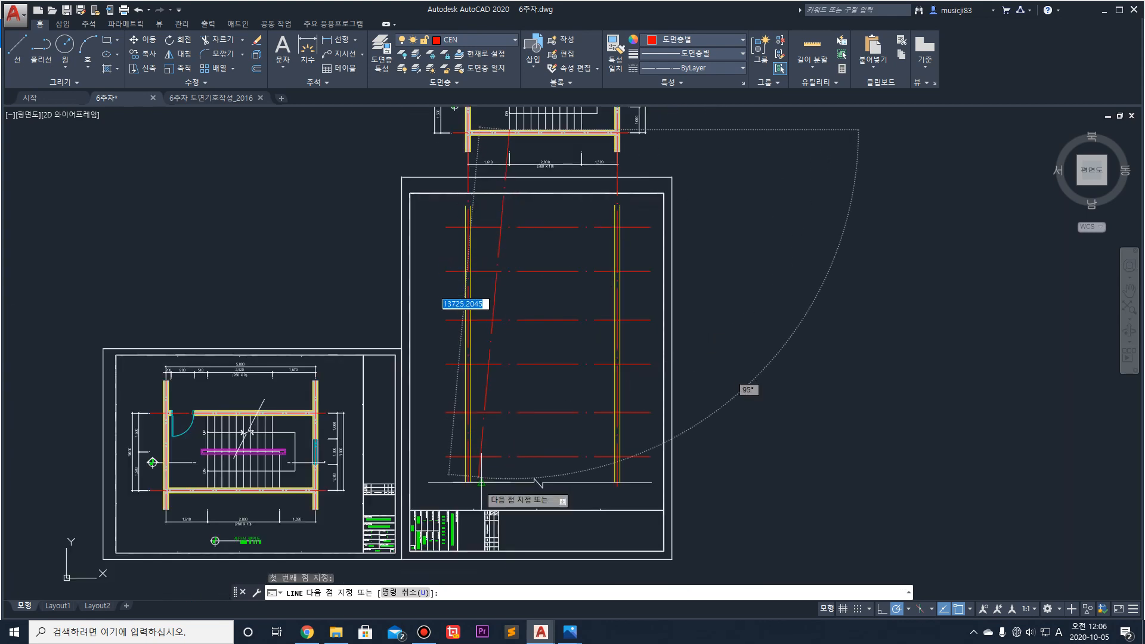
{"action": "scroll", "coordinate": [498, 484], "scroll_direction": "up", "scroll_amount": 2}
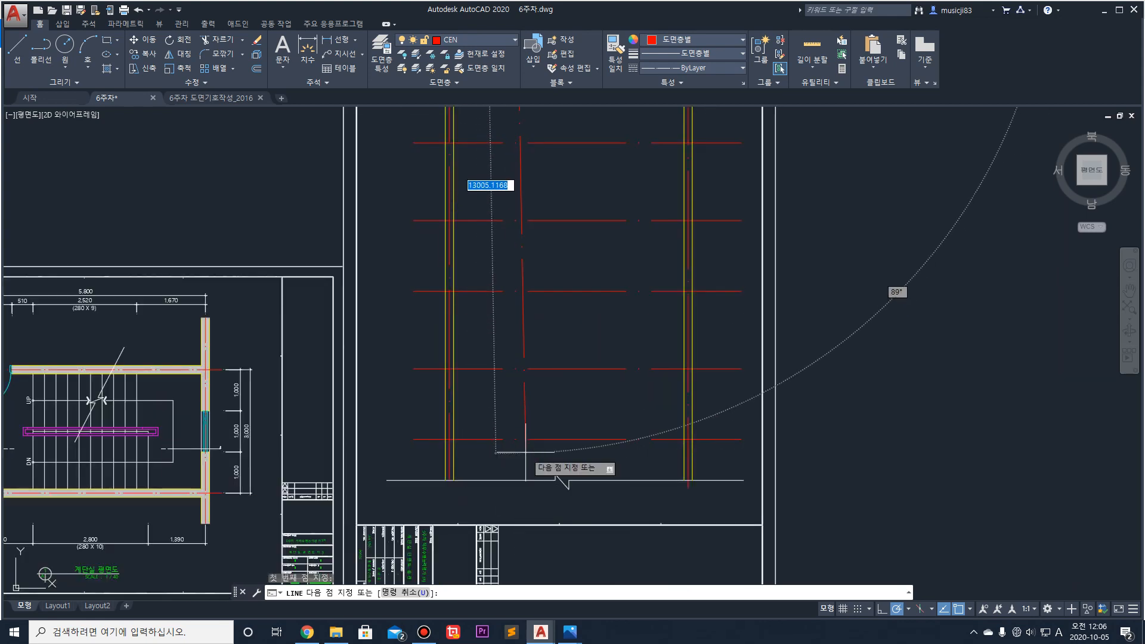
{"action": "left_click", "coordinate": [516, 480]}
{"action": "key", "text": "Return"}
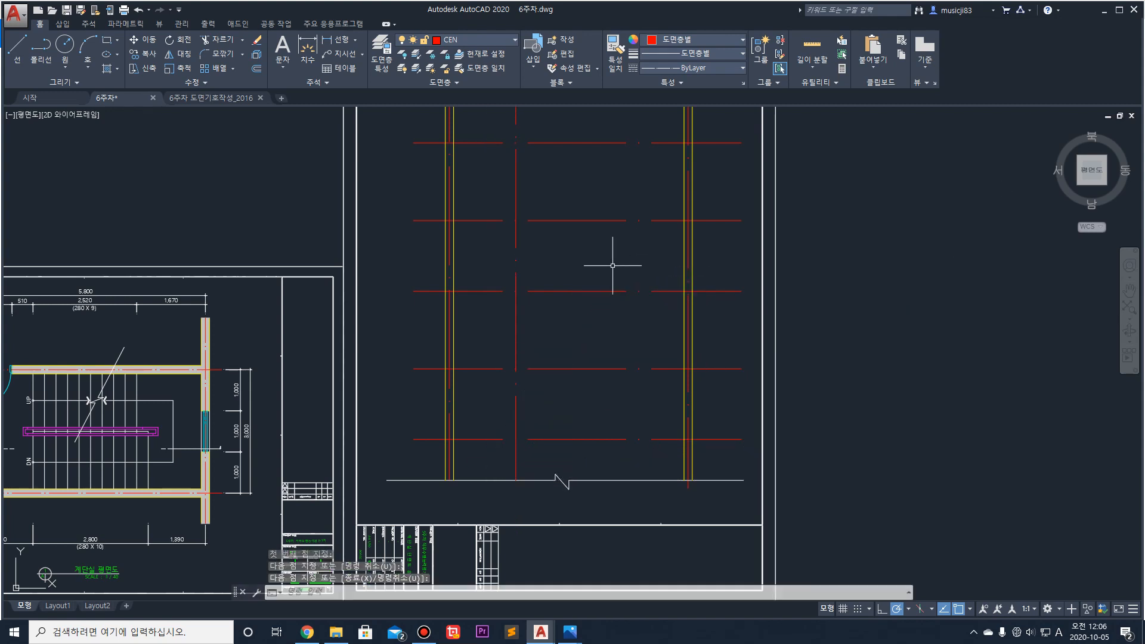
Step: Draw a matching vertical guide line from the rightmost tread's lower end, at the end of the 2,800 flight, down to the break line
{"action": "scroll", "coordinate": [539, 319], "scroll_direction": "down", "scroll_amount": 4}
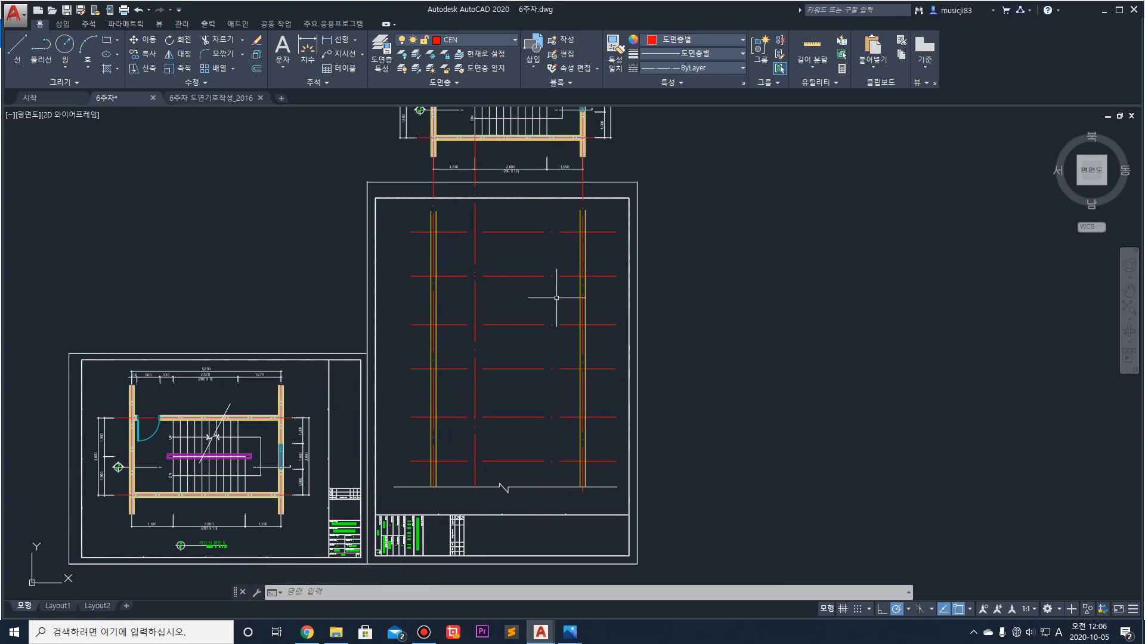
{"action": "middle_click_drag", "start_coordinate": [556, 298], "coordinate": [477, 427]}
{"action": "scroll", "coordinate": [466, 182], "scroll_direction": "up", "scroll_amount": 2}
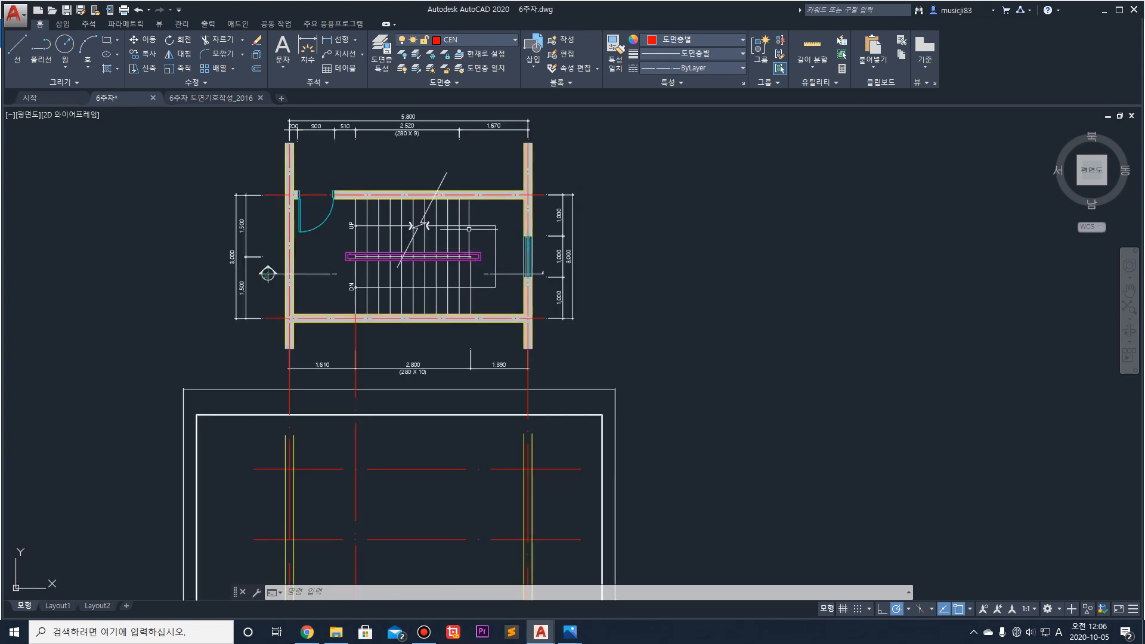
{"action": "middle_click_drag", "start_coordinate": [467, 230], "coordinate": [461, 298]}
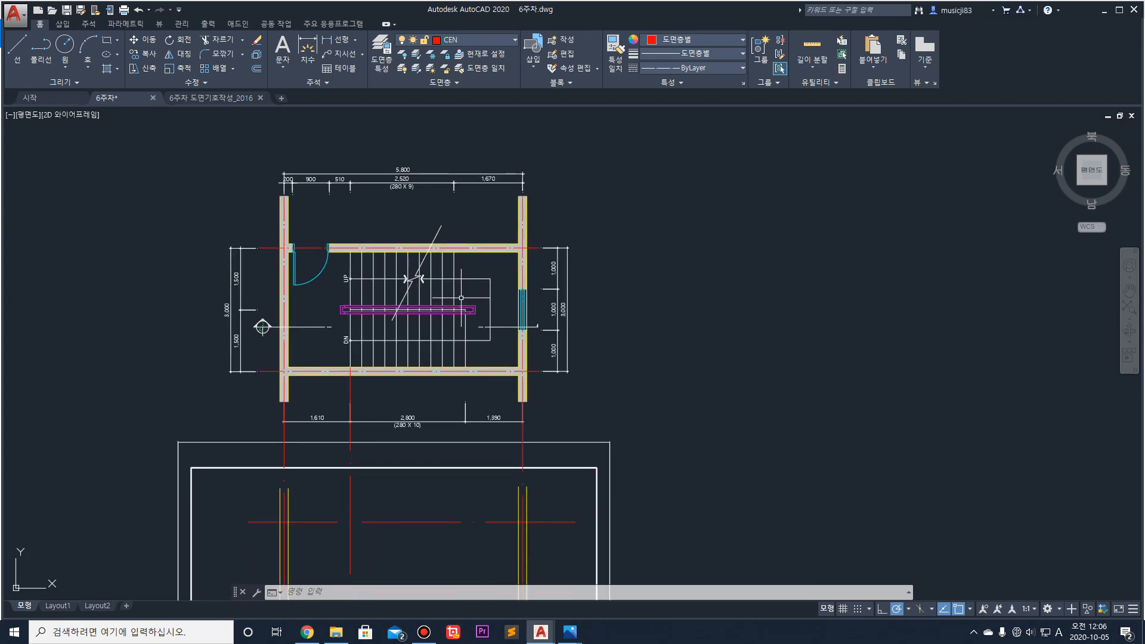
{"action": "scroll", "coordinate": [463, 318], "scroll_direction": "up", "scroll_amount": 2}
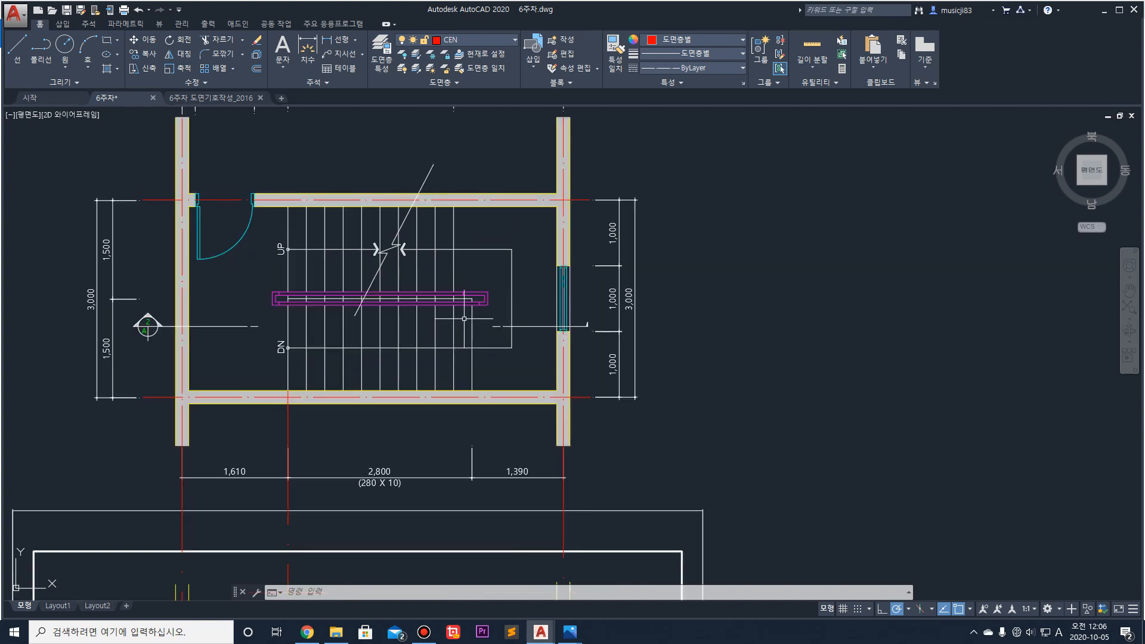
{"action": "middle_click_drag", "start_coordinate": [481, 459], "coordinate": [479, 344]}
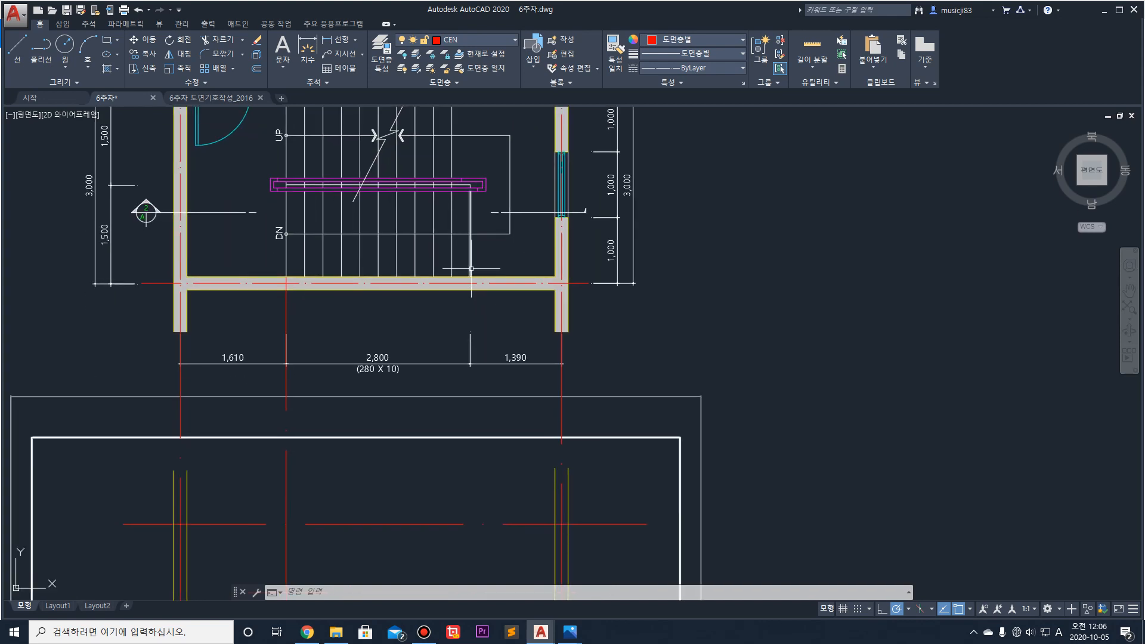
{"action": "middle_click_drag", "start_coordinate": [471, 268], "coordinate": [471, 191]}
{"action": "scroll", "coordinate": [368, 243], "scroll_direction": "down", "scroll_amount": 2}
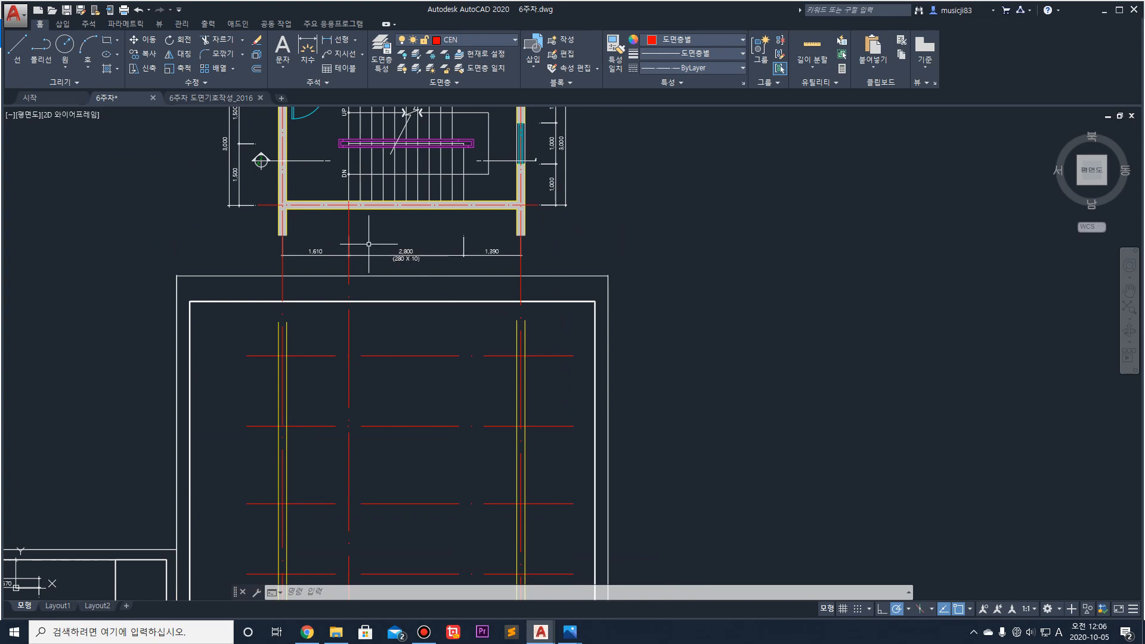
{"action": "left_click", "coordinate": [18, 46]}
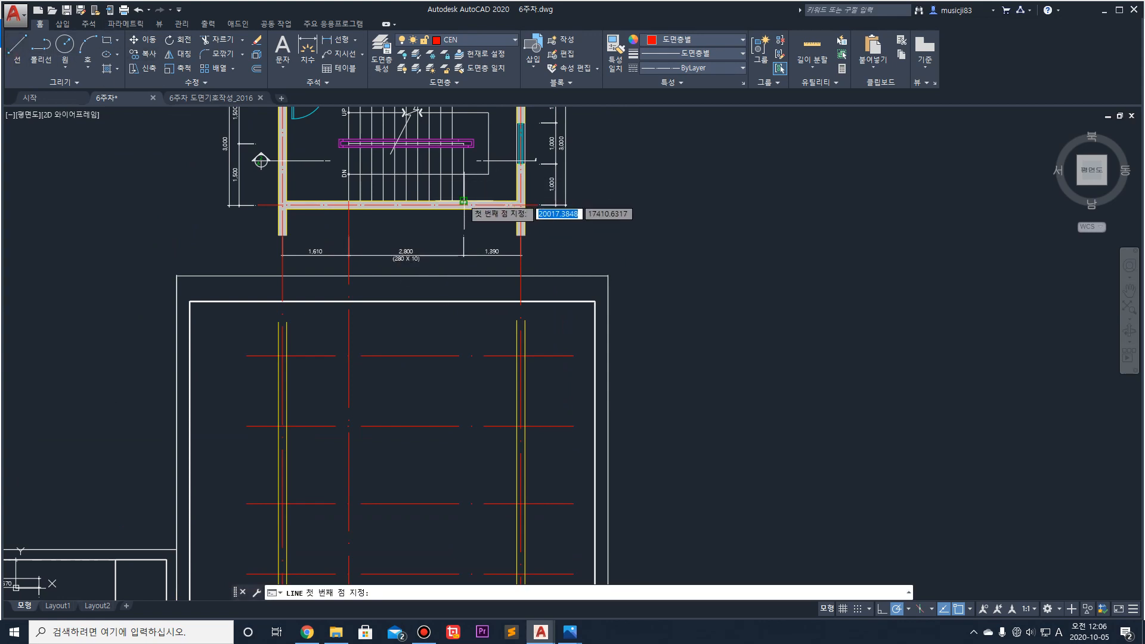
{"action": "left_click", "coordinate": [464, 203]}
{"action": "middle_click_drag", "start_coordinate": [478, 356], "coordinate": [475, 98]}
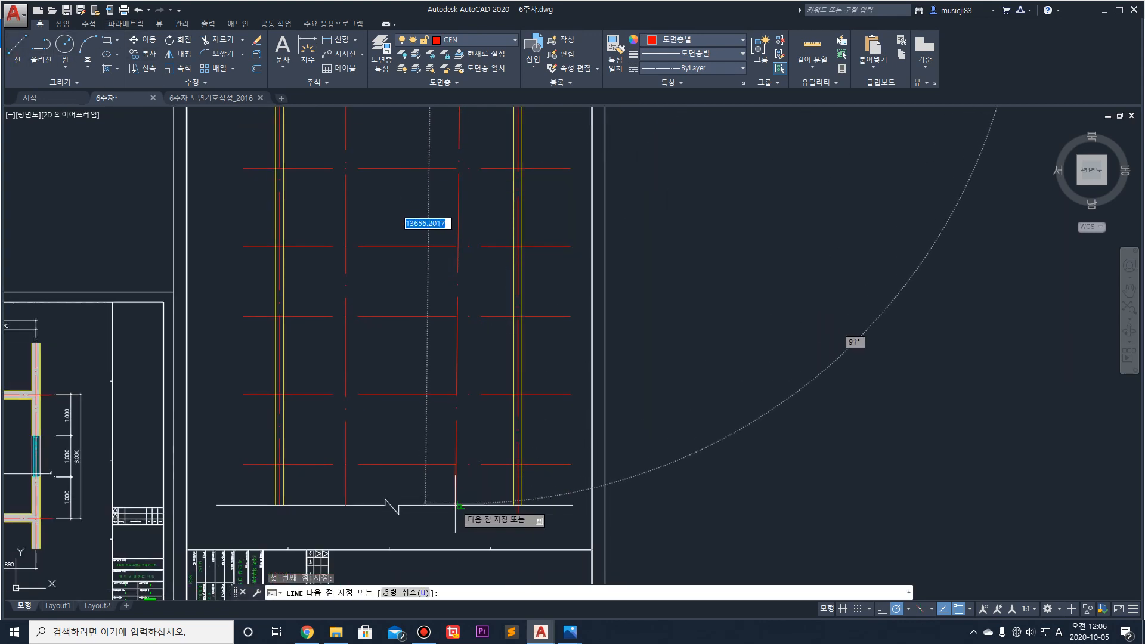
{"action": "left_click", "coordinate": [460, 473]}
{"action": "key", "text": "Return"}
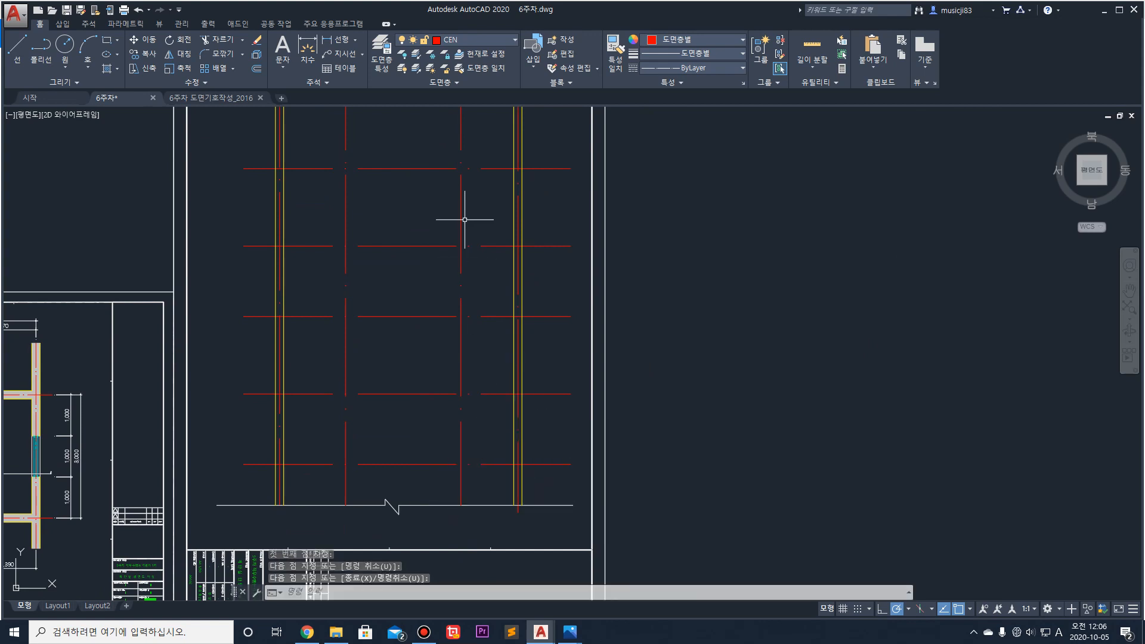
Step: On the CON layer, draw connected lines along the third-lowest level, sloping down between the stair guide lines, and along the second-lowest level to its right end
{"action": "middle_click_drag", "start_coordinate": [467, 234], "coordinate": [499, 356]}
{"action": "scroll", "coordinate": [500, 356], "scroll_direction": "down", "scroll_amount": 2}
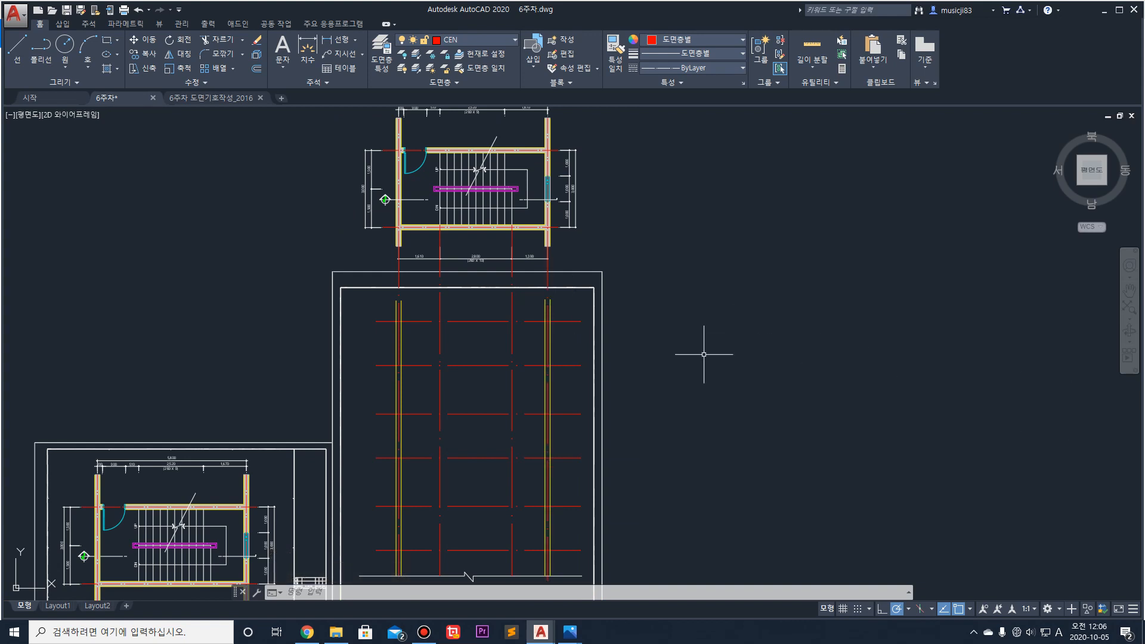
{"action": "middle_click_drag", "start_coordinate": [542, 442], "coordinate": [546, 289]}
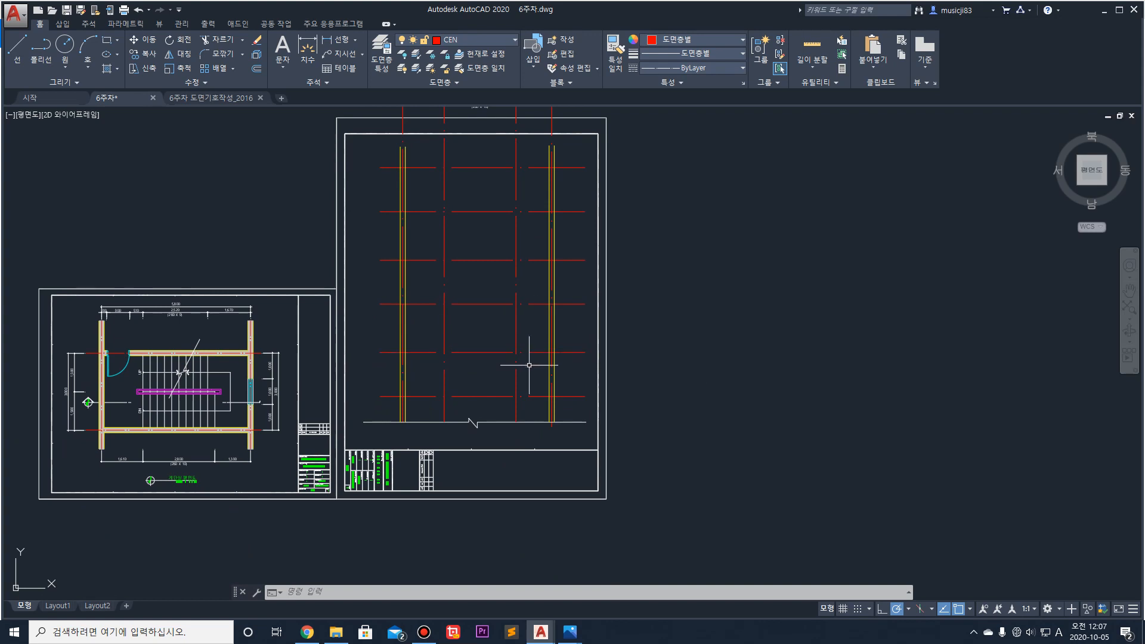
{"action": "scroll", "coordinate": [417, 399], "scroll_direction": "up", "scroll_amount": 2}
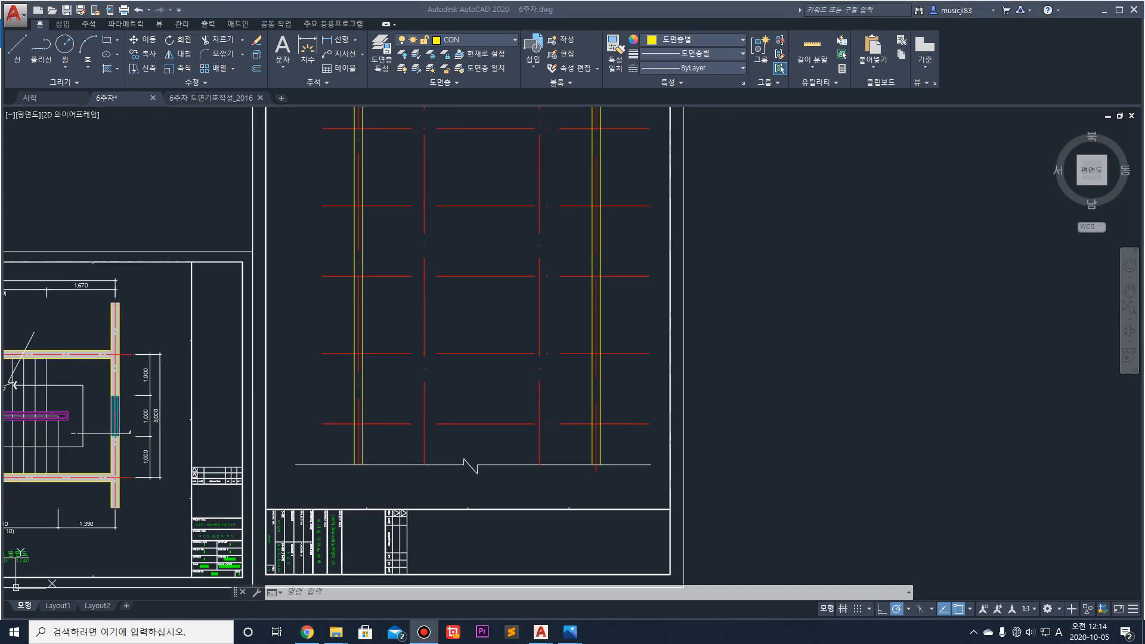
{"action": "left_click", "coordinate": [498, 39]}
{"action": "left_click", "coordinate": [464, 69]}
{"action": "left_click", "coordinate": [475, 42]}
{"action": "left_click", "coordinate": [467, 83]}
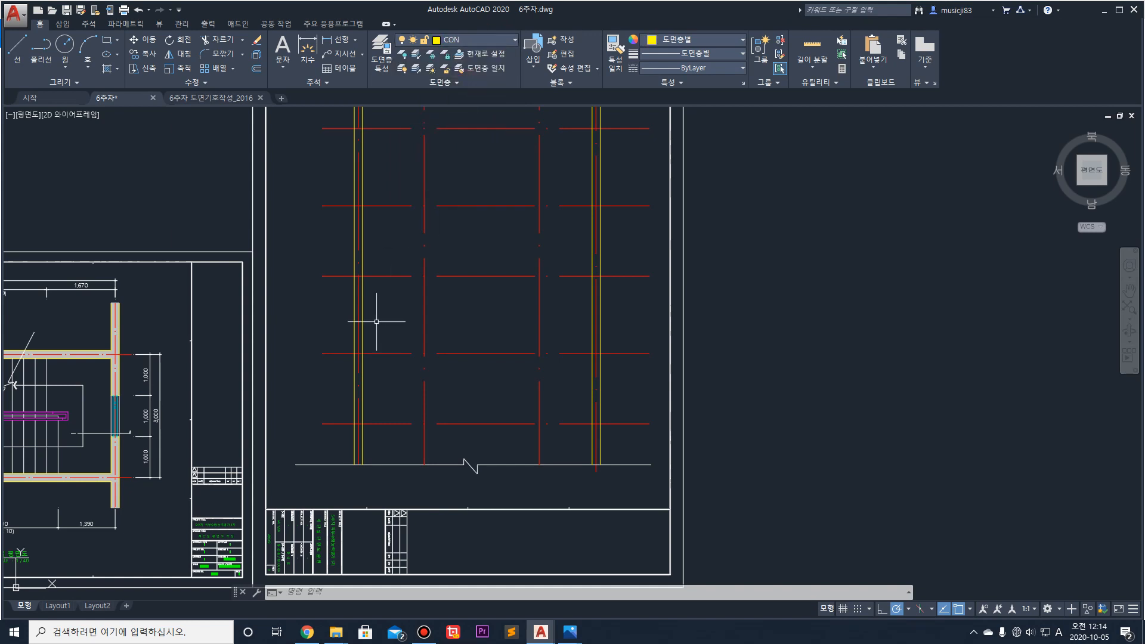
{"action": "scroll", "coordinate": [363, 297], "scroll_direction": "up", "scroll_amount": 2}
{"action": "scroll", "coordinate": [470, 295], "scroll_direction": "down", "scroll_amount": 2}
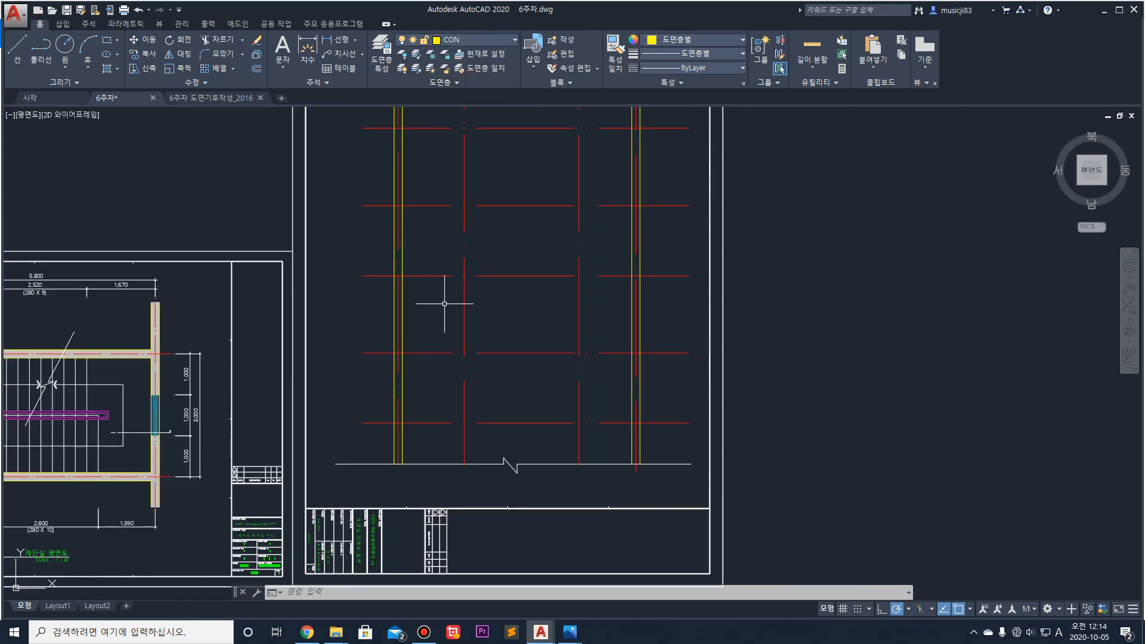
{"action": "left_click", "coordinate": [17, 49]}
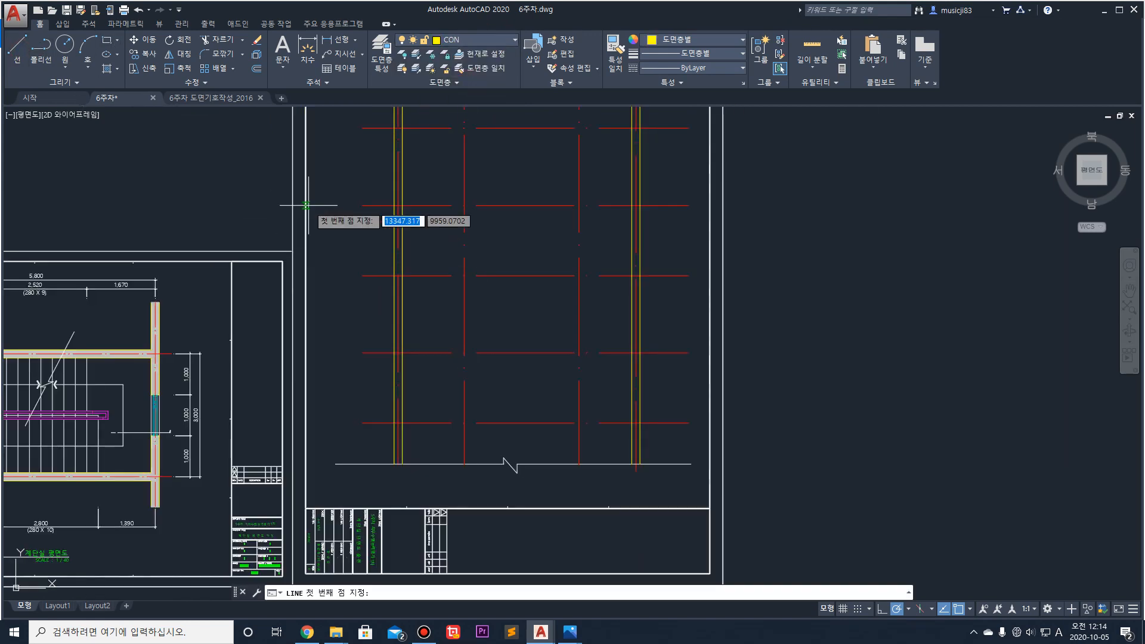
{"action": "left_click", "coordinate": [362, 275]}
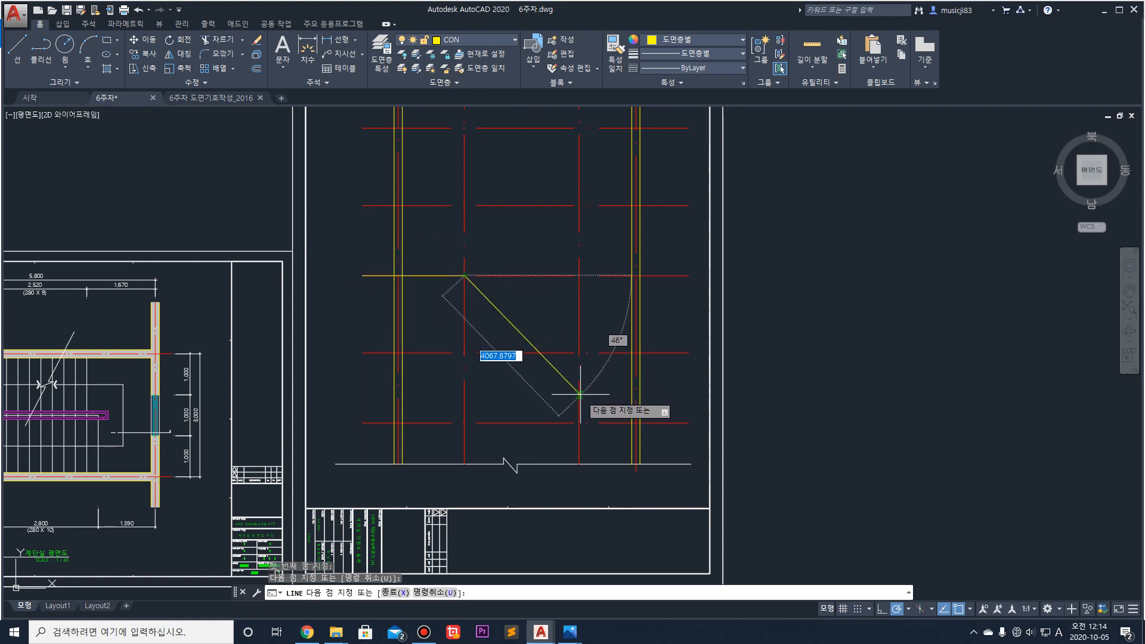
{"action": "left_click", "coordinate": [579, 352]}
{"action": "left_click", "coordinate": [689, 352]}
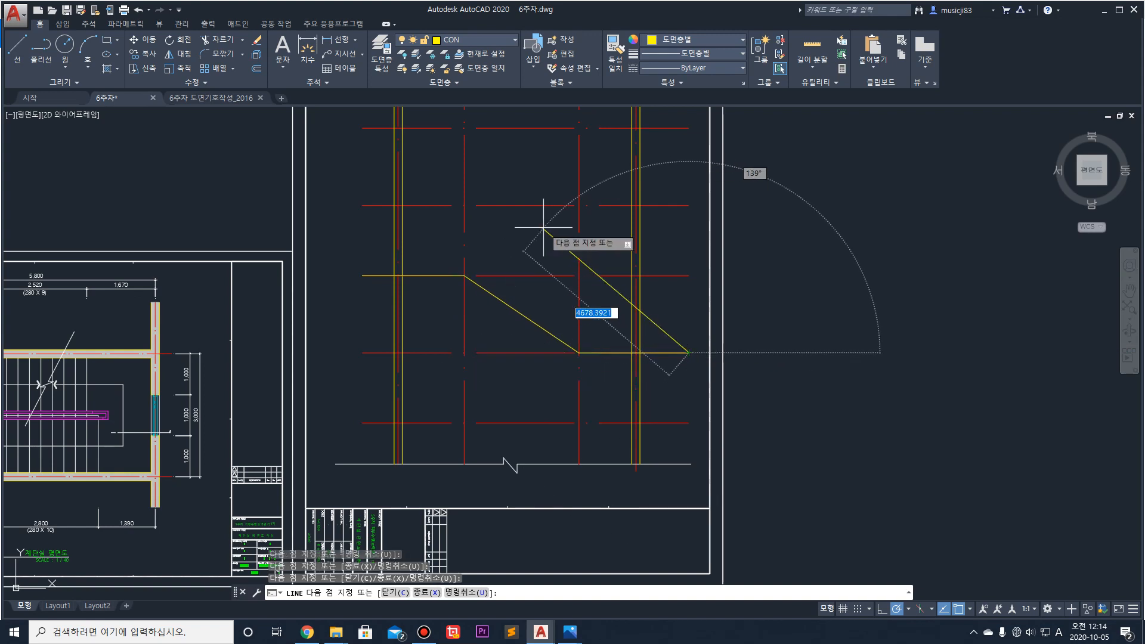
{"action": "key", "text": "Return"}
{"action": "scroll", "coordinate": [527, 297], "scroll_direction": "up", "scroll_amount": 2}
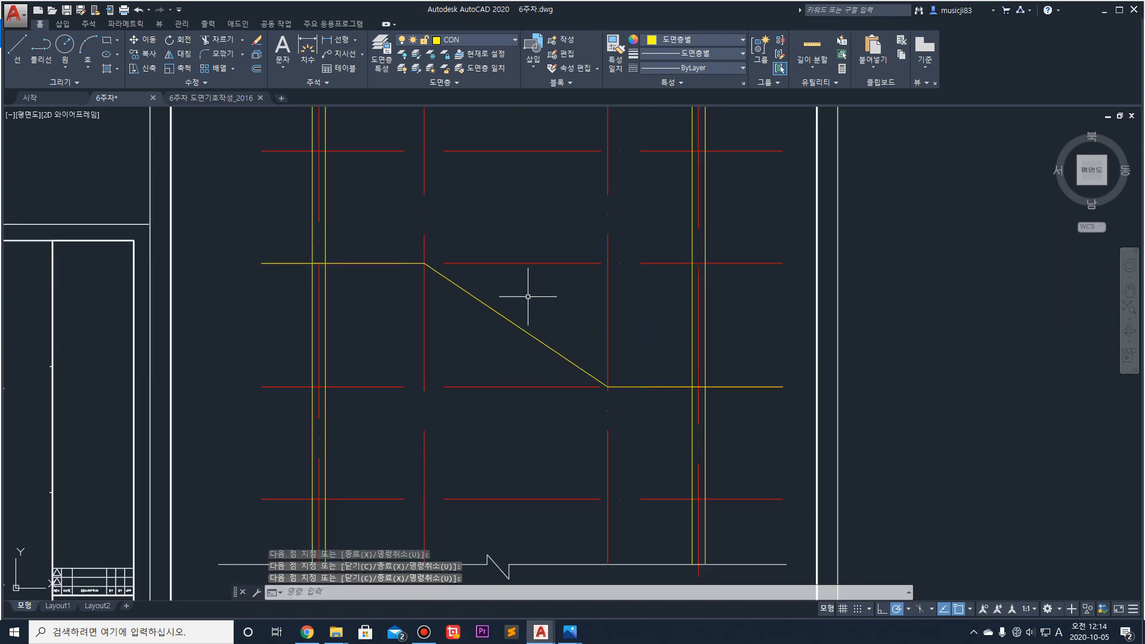
{"action": "scroll", "coordinate": [270, 261], "scroll_direction": "up", "scroll_amount": 2}
{"action": "key", "text": "Return"}
{"action": "left_click", "coordinate": [272, 263]}
{"action": "key", "text": "Escape"}
Step: Offset the upper-left landing line and the lower-right landing line 150 downwards
{"action": "type", "text": "o"}
{"action": "key", "text": "Return"}
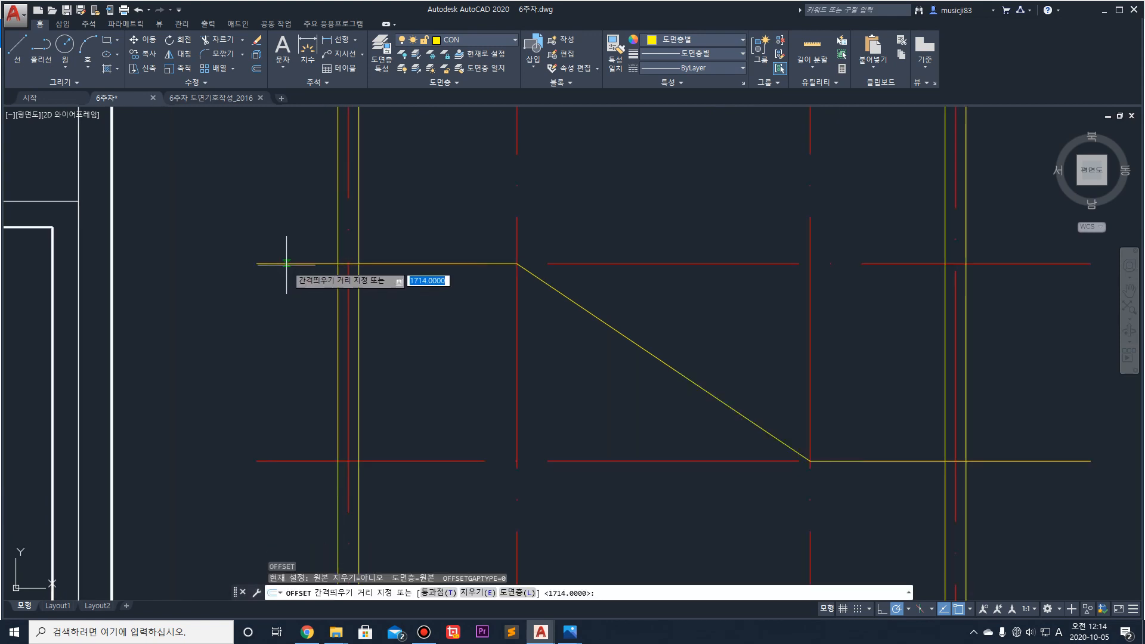
{"action": "key", "text": "Return"}
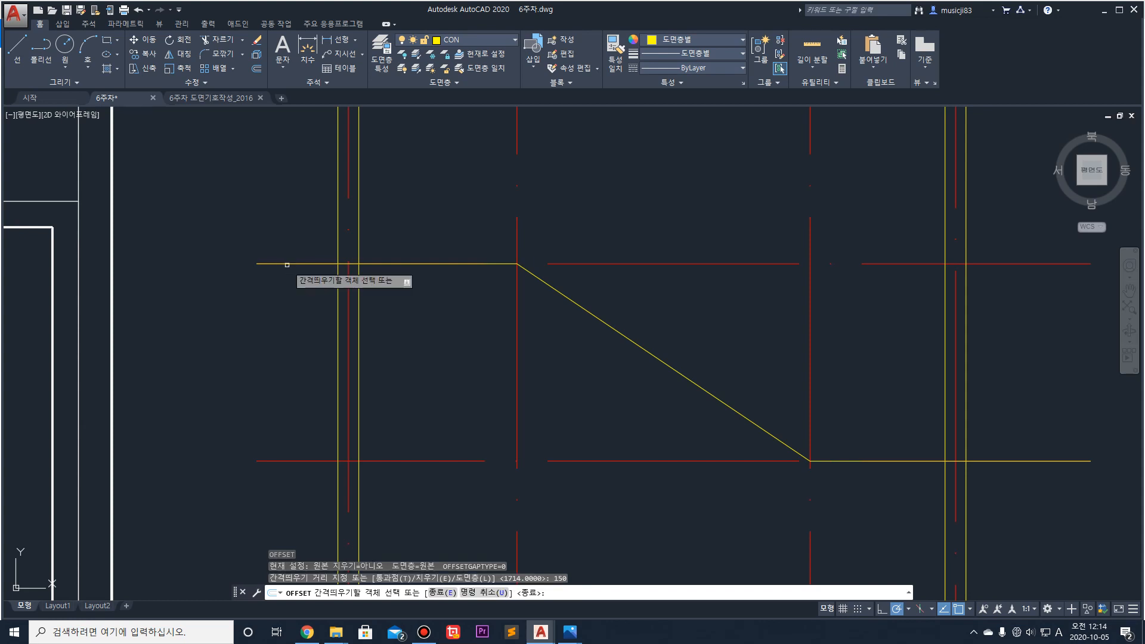
{"action": "left_click", "coordinate": [287, 265]}
{"action": "left_click", "coordinate": [296, 301]}
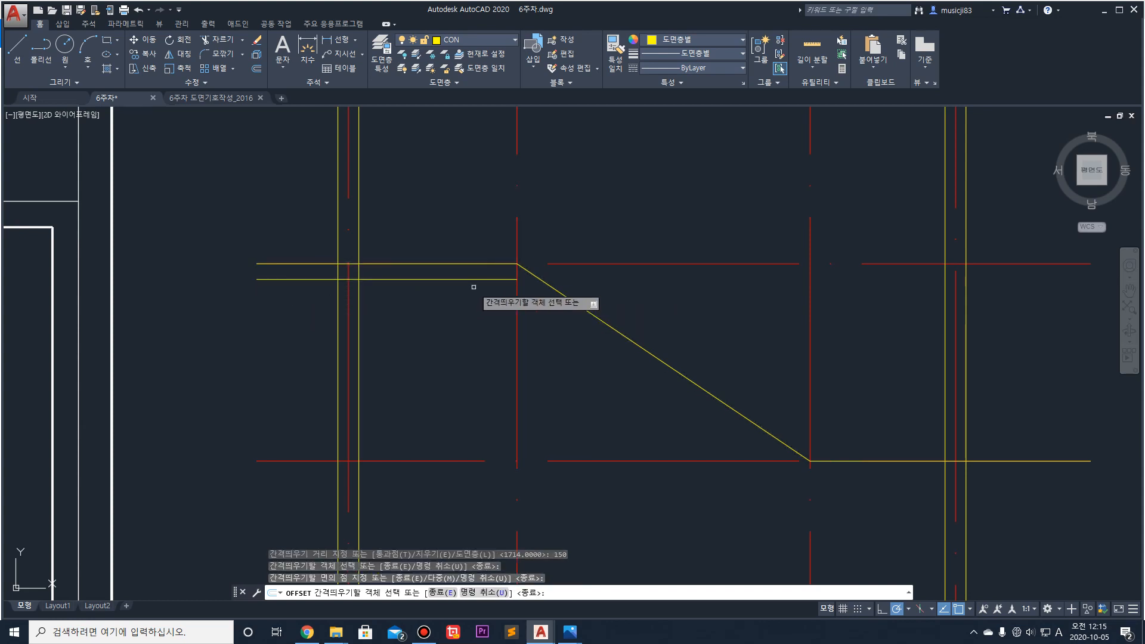
{"action": "left_click", "coordinate": [863, 461]}
{"action": "left_click", "coordinate": [871, 495]}
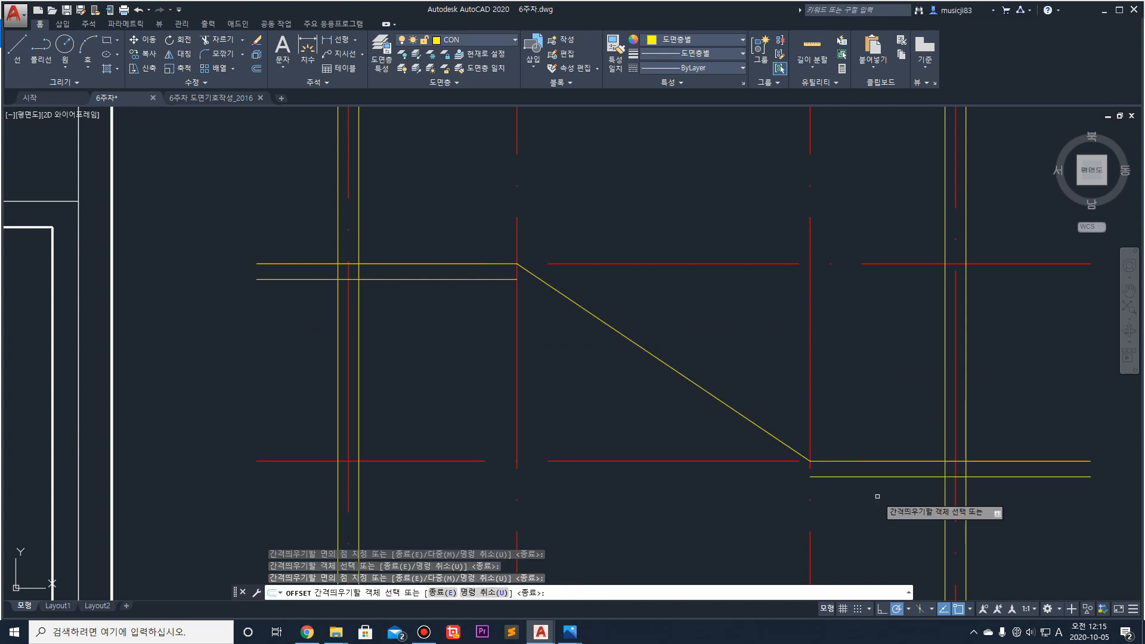
{"action": "key", "text": "Escape"}
Step: Shorten the offset line under the upper-left landing by about 300 at its stair end
{"action": "scroll", "coordinate": [790, 322], "scroll_direction": "down", "scroll_amount": 2}
{"action": "scroll", "coordinate": [625, 267], "scroll_direction": "up", "scroll_amount": 2}
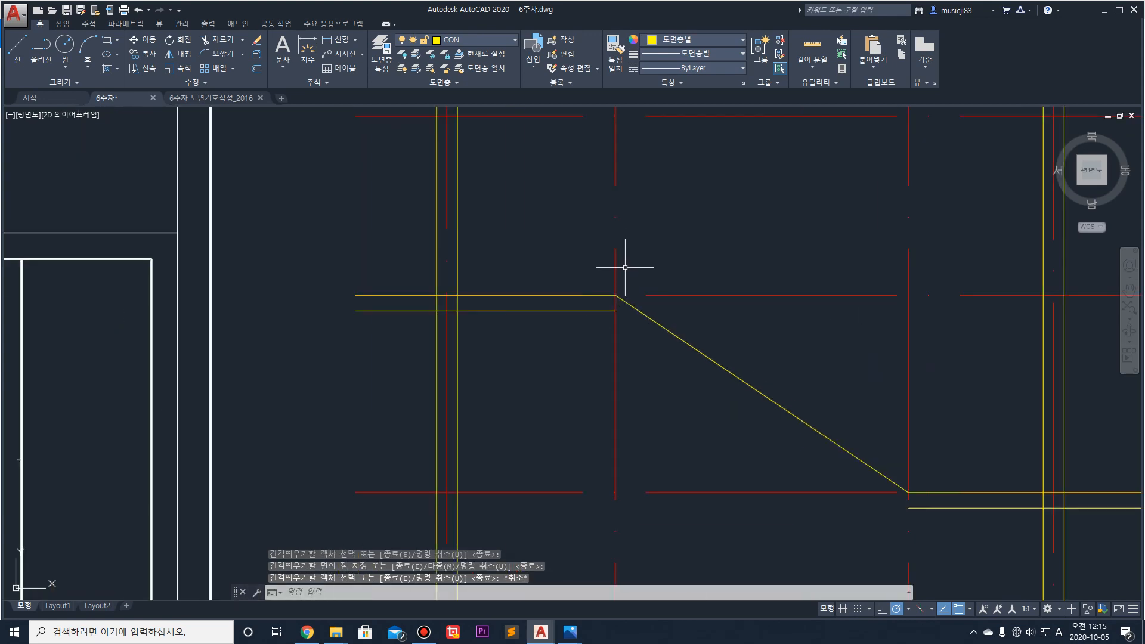
{"action": "left_click", "coordinate": [574, 310]}
{"action": "left_click", "coordinate": [616, 310]}
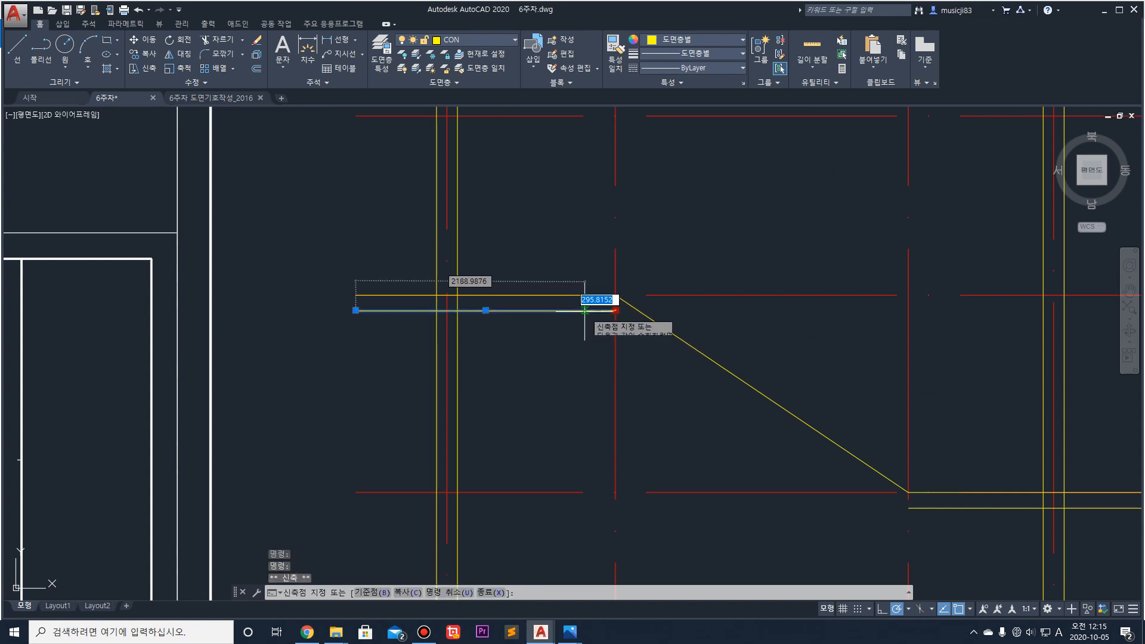
{"action": "left_click", "coordinate": [584, 310]}
{"action": "key", "text": "Escape"}
Step: Try a sloping underside line from the shortened landing line's end to the lower-right offset line's start, and undo it
{"action": "middle_click_drag", "start_coordinate": [734, 355], "coordinate": [564, 228]}
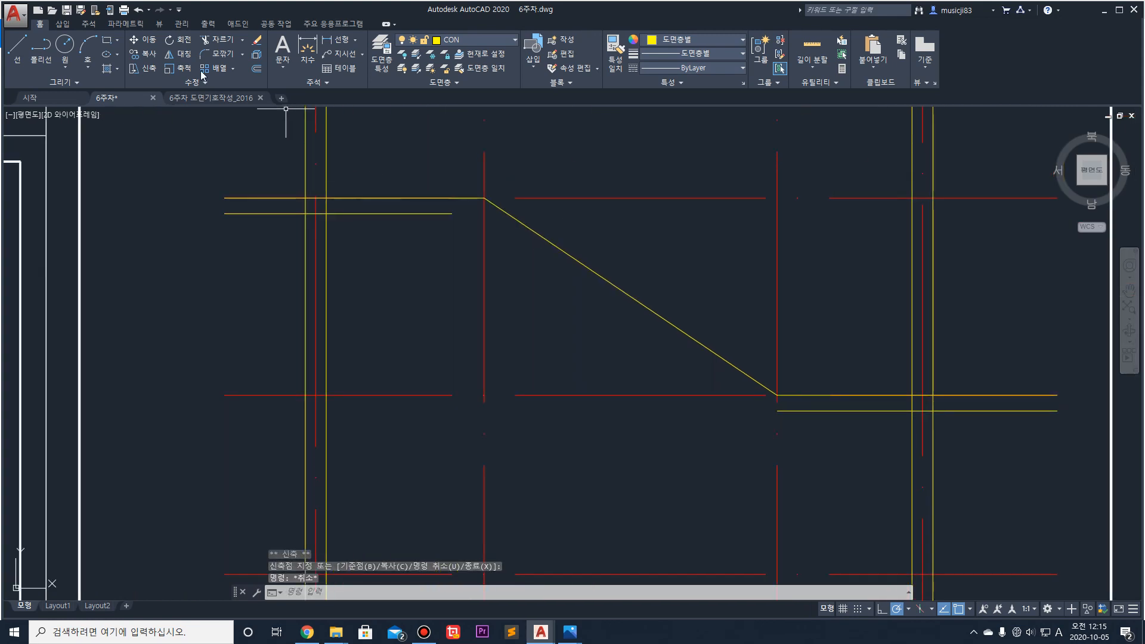
{"action": "left_click", "coordinate": [13, 49]}
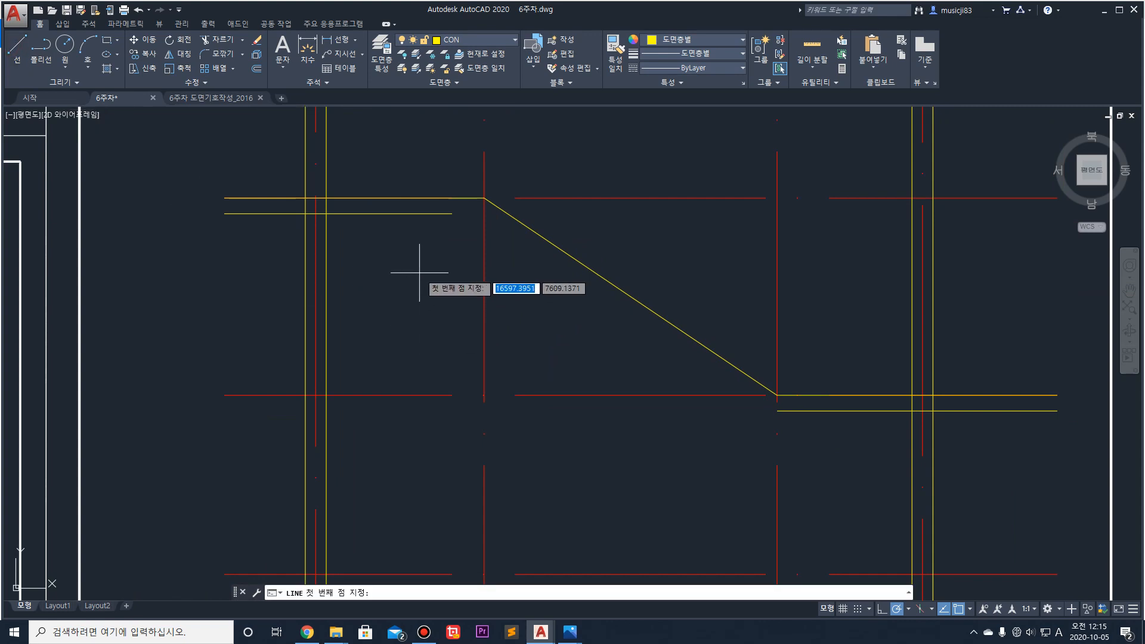
{"action": "left_click", "coordinate": [452, 212]}
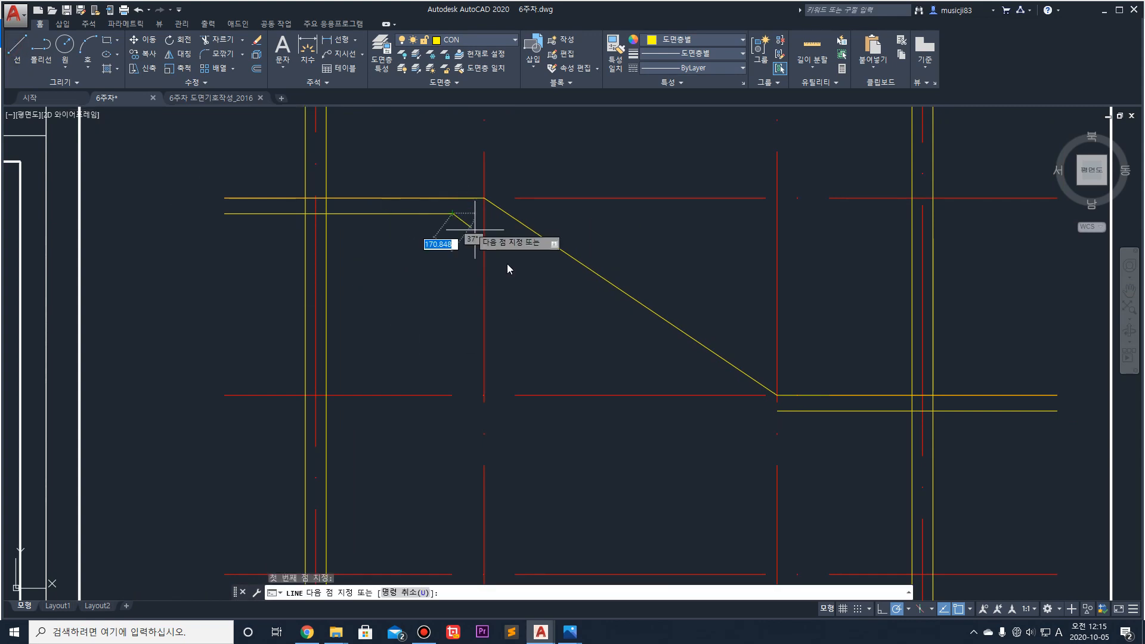
{"action": "left_click", "coordinate": [776, 410]}
{"action": "key", "text": "Escape"}
{"action": "key", "text": "ctrl+z"}
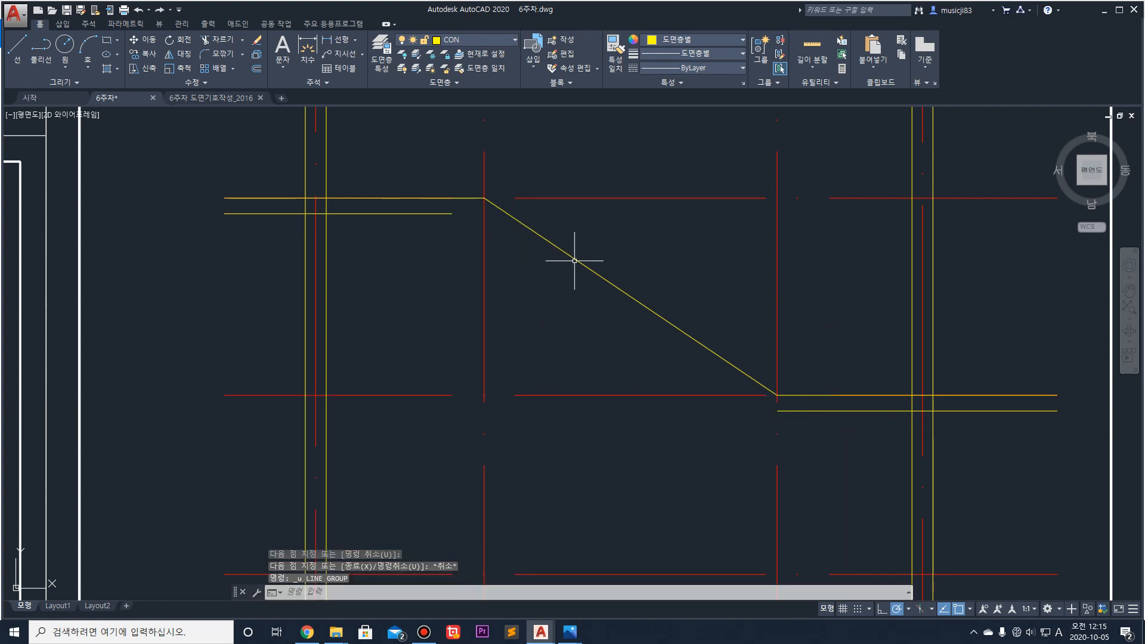
{"action": "key", "text": "Escape"}
{"action": "key", "text": "Escape"}
{"action": "key", "text": "Escape"}
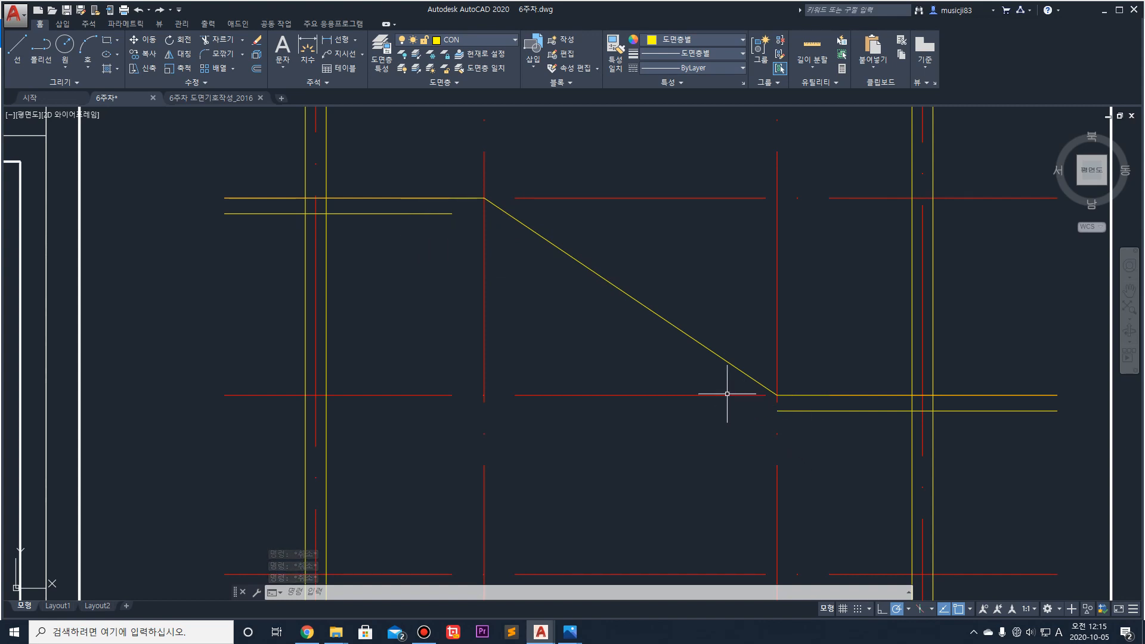
Step: Draw a vertical line from the flight slope's upper end straight down to the lower landing level
{"action": "scroll", "coordinate": [511, 164], "scroll_direction": "up", "scroll_amount": 2}
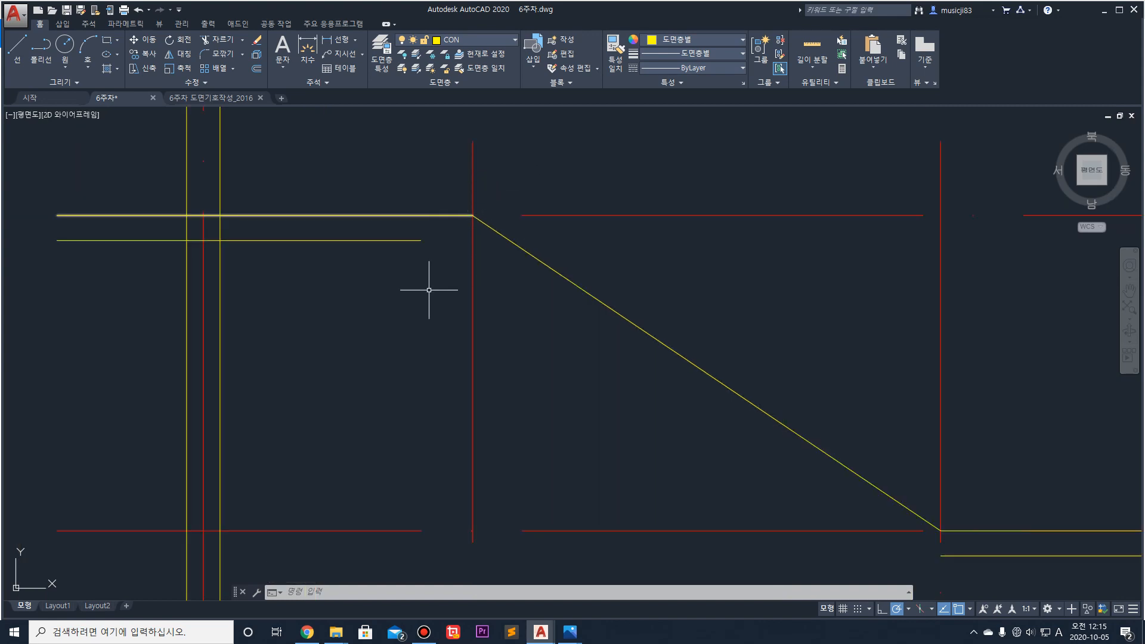
{"action": "left_click", "coordinate": [17, 46]}
{"action": "scroll", "coordinate": [471, 212], "scroll_direction": "down", "scroll_amount": 2}
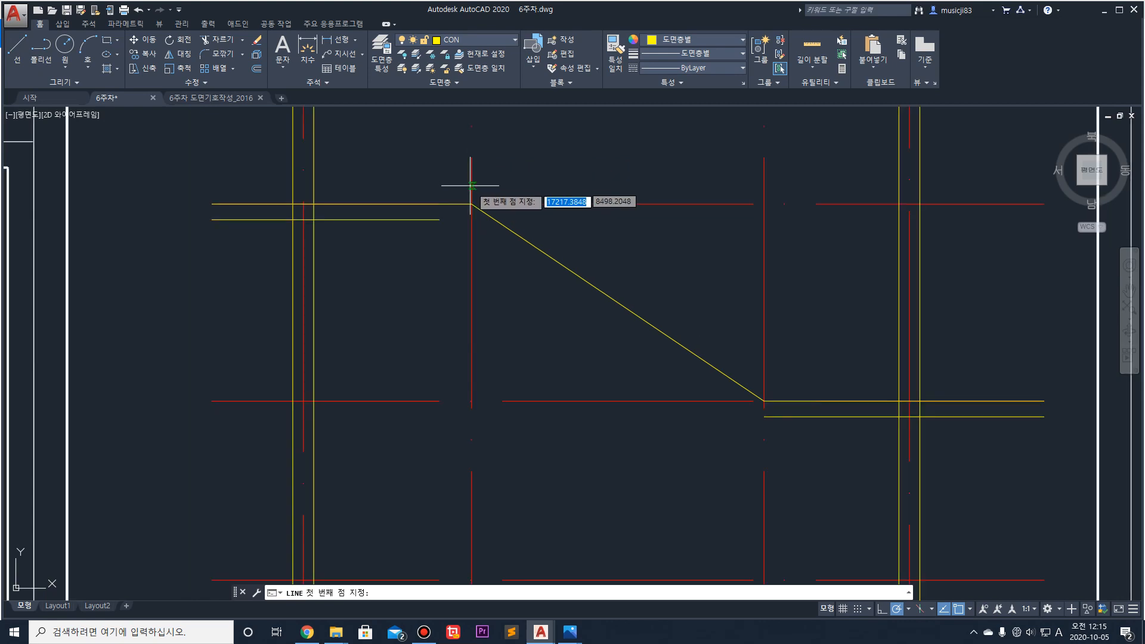
{"action": "left_click", "coordinate": [472, 203]}
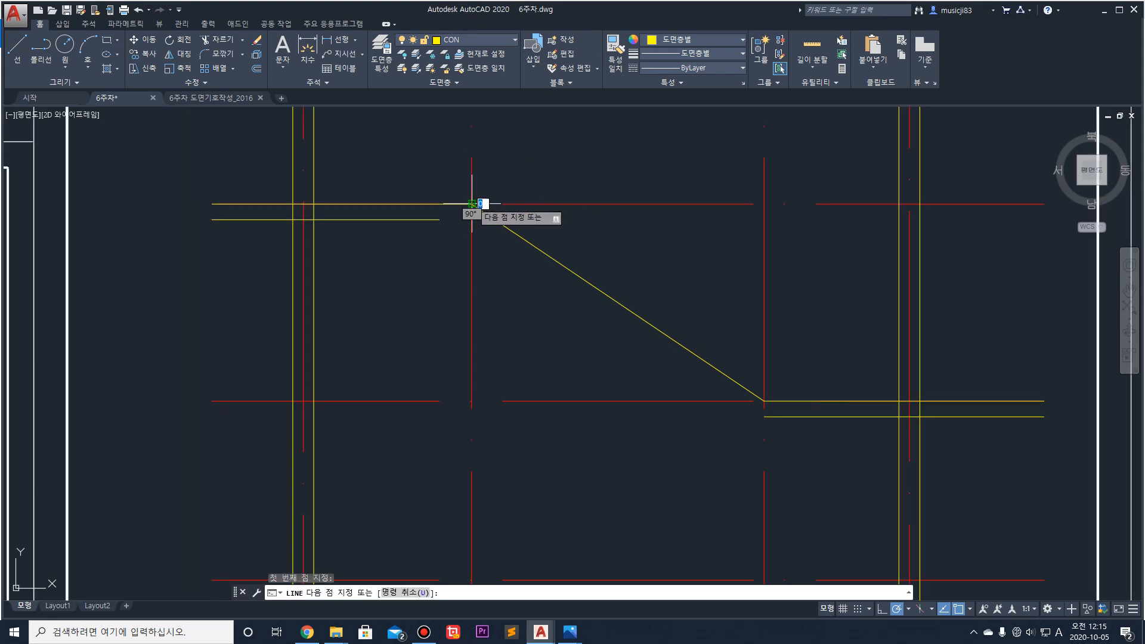
{"action": "left_click", "coordinate": [472, 401]}
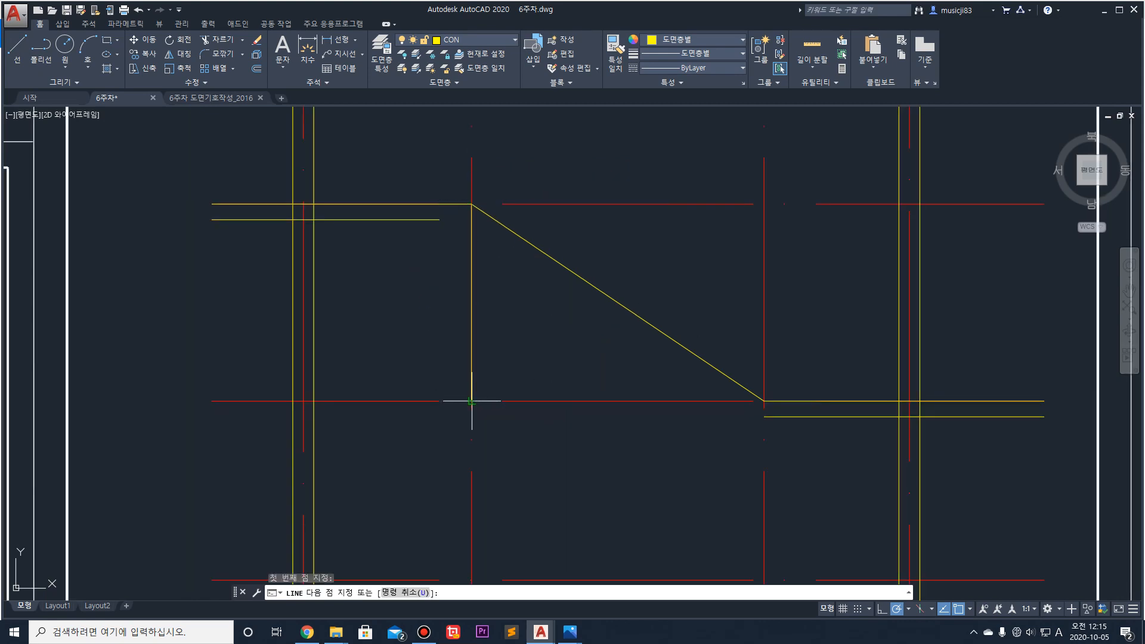
{"action": "key", "text": "Return"}
Step: Offset the vertical line repeatedly to the right at 280 spacing until it reaches the flight slope's lower end
{"action": "middle_click_drag", "start_coordinate": [480, 245], "coordinate": [426, 275]}
{"action": "left_click", "coordinate": [420, 275]}
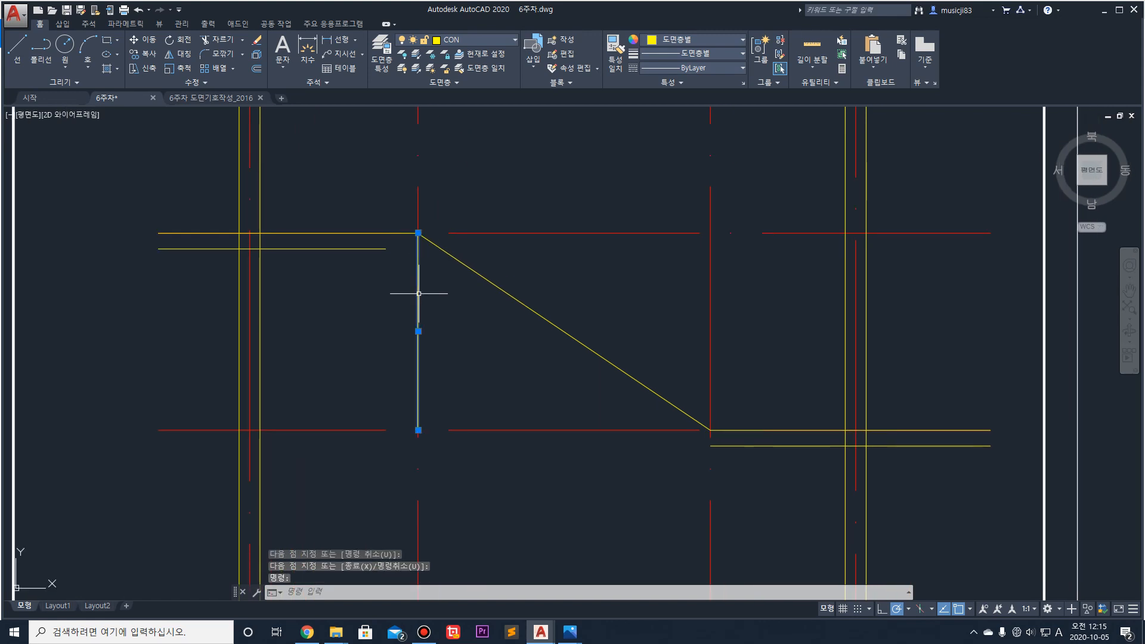
{"action": "type", "text": "o"}
{"action": "key", "text": "Return"}
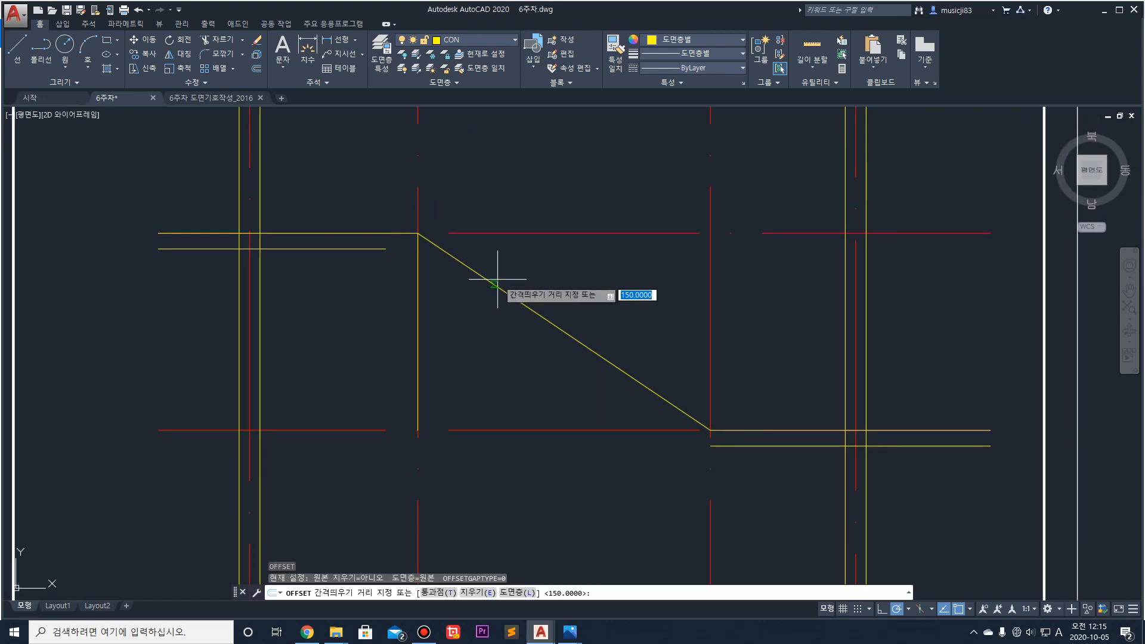
{"action": "type", "text": "2"}
{"action": "key", "text": "Return"}
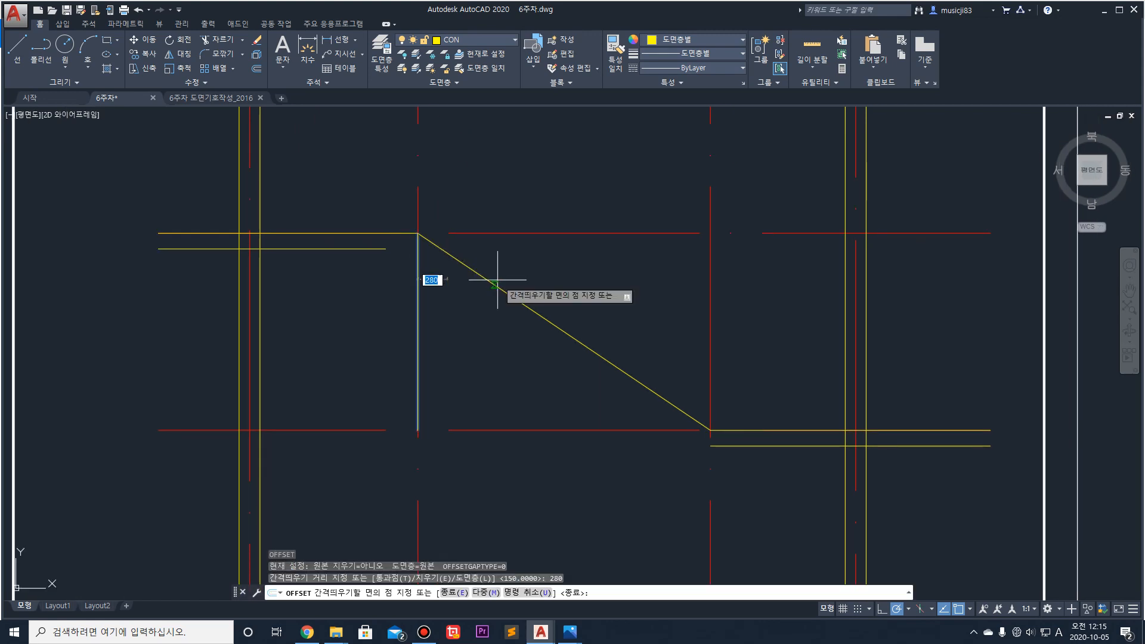
{"action": "left_click", "coordinate": [477, 286]}
{"action": "left_click", "coordinate": [445, 312]}
{"action": "left_click", "coordinate": [506, 316]}
{"action": "left_click", "coordinate": [476, 328]}
{"action": "left_click", "coordinate": [508, 348]}
{"action": "left_click", "coordinate": [506, 339]}
{"action": "left_click", "coordinate": [520, 344]}
{"action": "left_click", "coordinate": [535, 353]}
{"action": "left_click", "coordinate": [553, 360]}
{"action": "left_click", "coordinate": [564, 361]}
{"action": "left_click", "coordinate": [599, 374]}
{"action": "left_click", "coordinate": [595, 380]}
{"action": "left_click", "coordinate": [626, 386]}
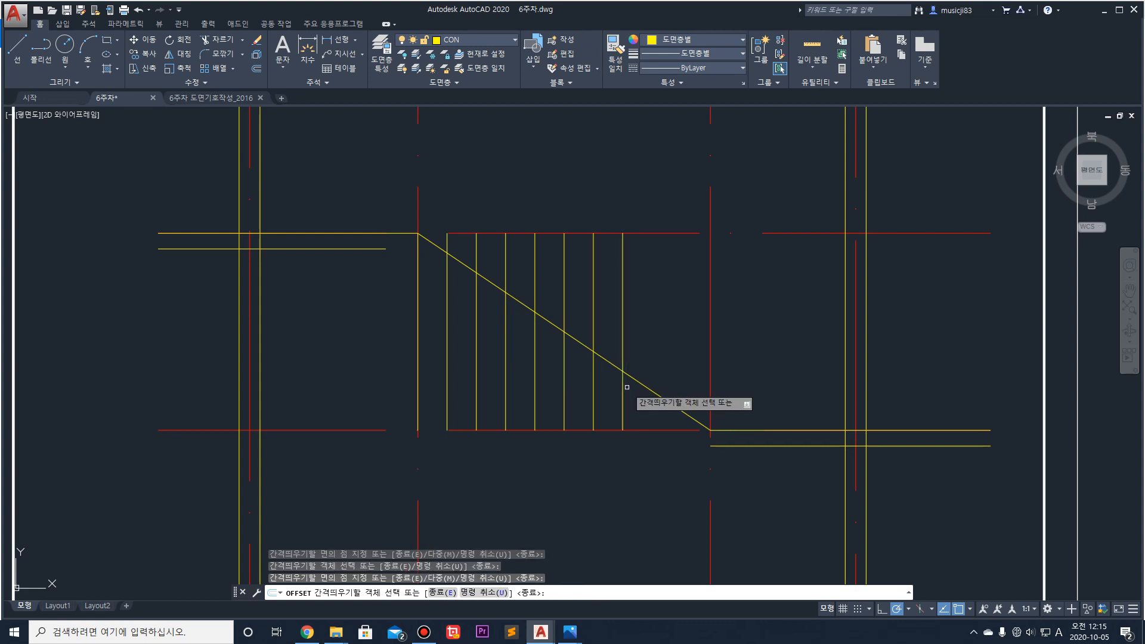
{"action": "left_click", "coordinate": [622, 391]}
{"action": "left_click", "coordinate": [672, 388]}
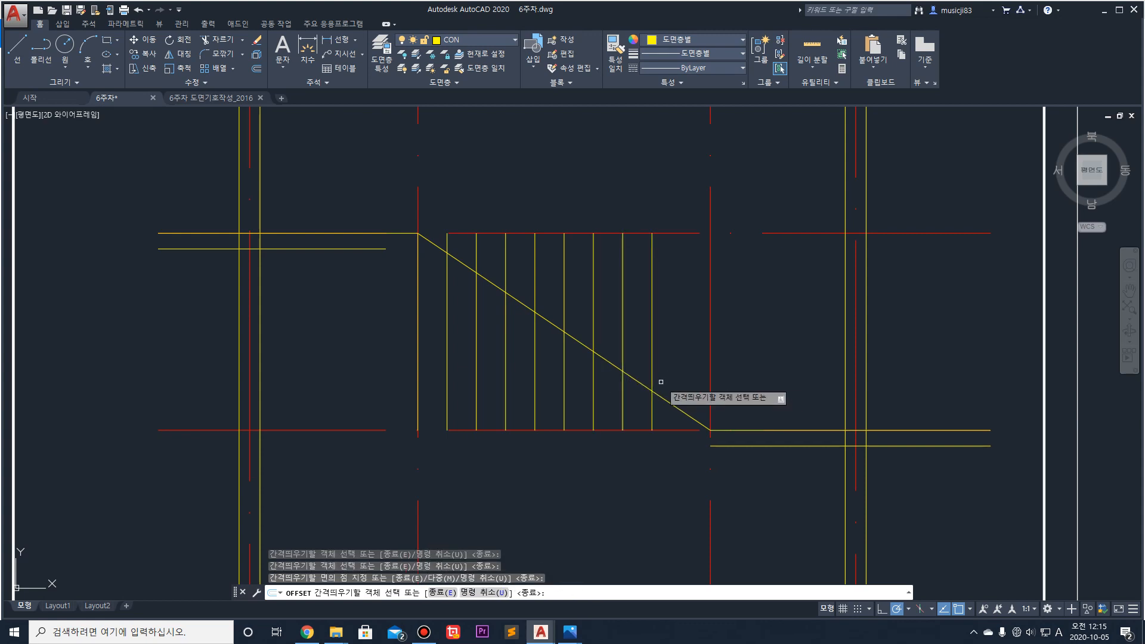
{"action": "left_click", "coordinate": [651, 373]}
{"action": "left_click", "coordinate": [679, 367]}
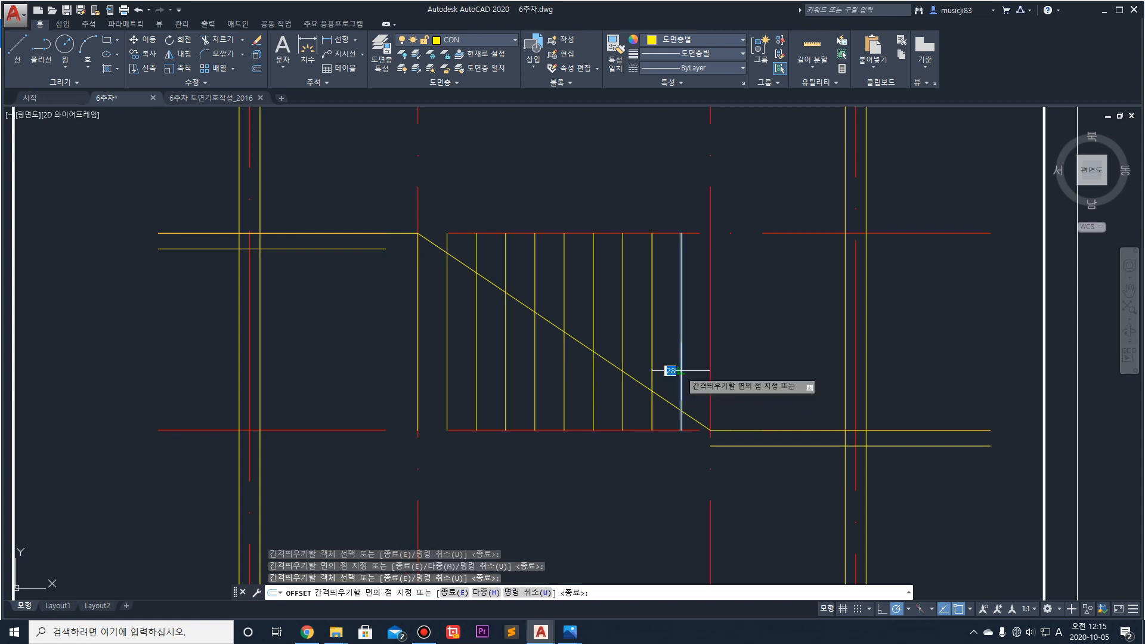
{"action": "key", "text": "Escape"}
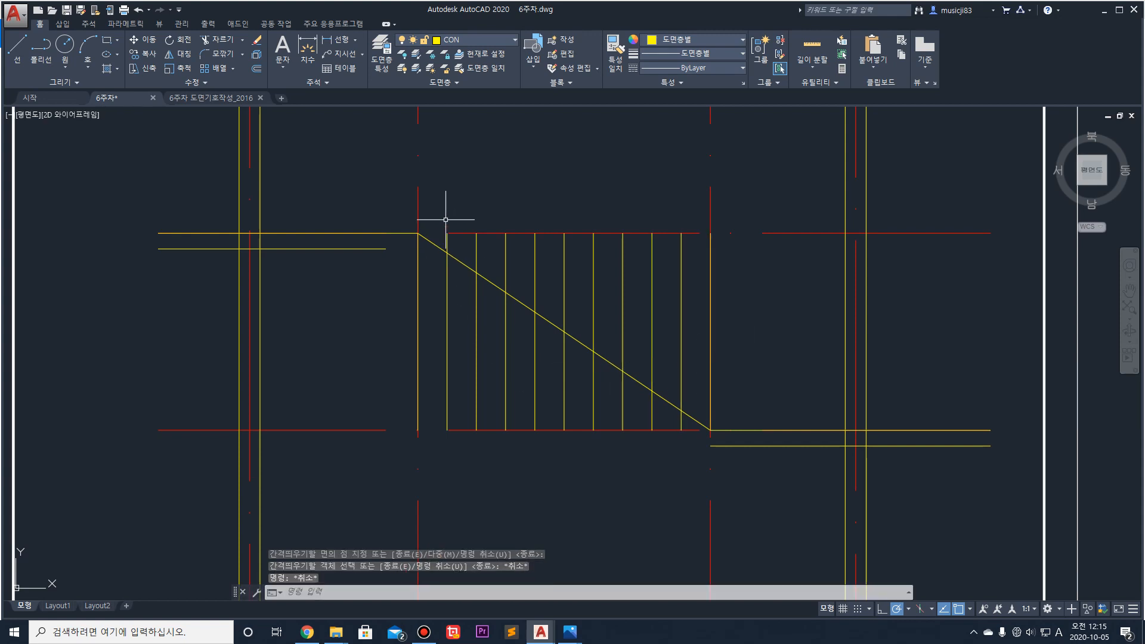
Step: Draw the four uppermost horizontal tread lines, each from a slope and riser intersection left to the neighbouring vertical line
{"action": "scroll", "coordinate": [445, 220], "scroll_direction": "up", "scroll_amount": 2}
{"action": "type", "text": "l"}
{"action": "key", "text": "Return"}
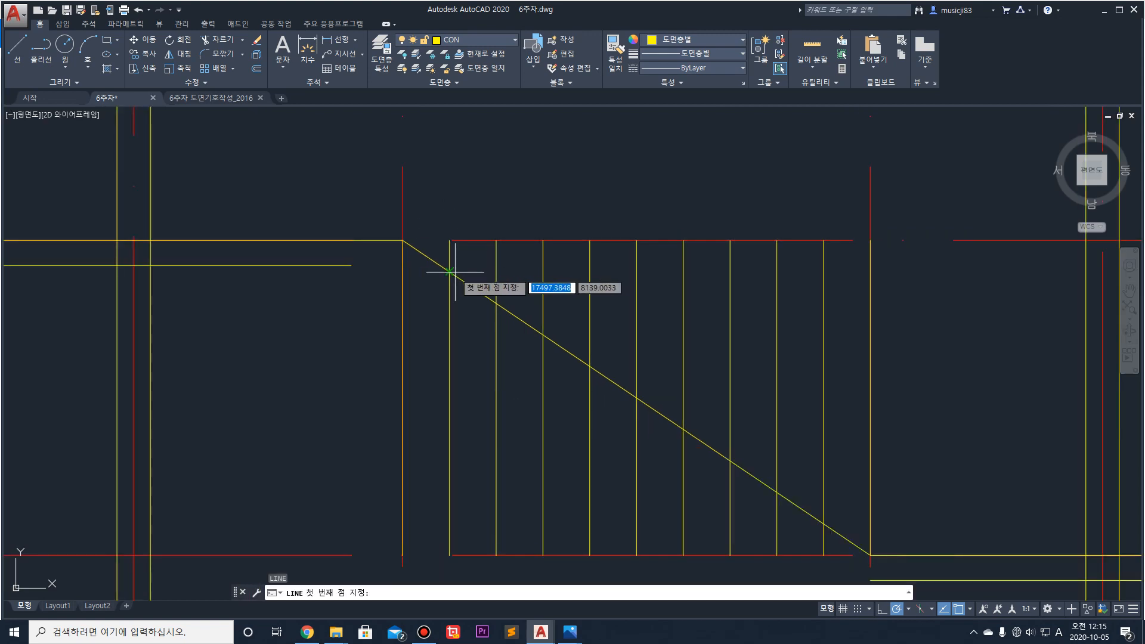
{"action": "left_click", "coordinate": [449, 272]}
{"action": "left_click", "coordinate": [402, 271]}
{"action": "key", "text": "Return"}
{"action": "key", "text": "Return"}
{"action": "left_click", "coordinate": [495, 303]}
{"action": "left_click", "coordinate": [449, 303]}
{"action": "key", "text": "Return"}
{"action": "key", "text": "Return"}
{"action": "left_click", "coordinate": [542, 334]}
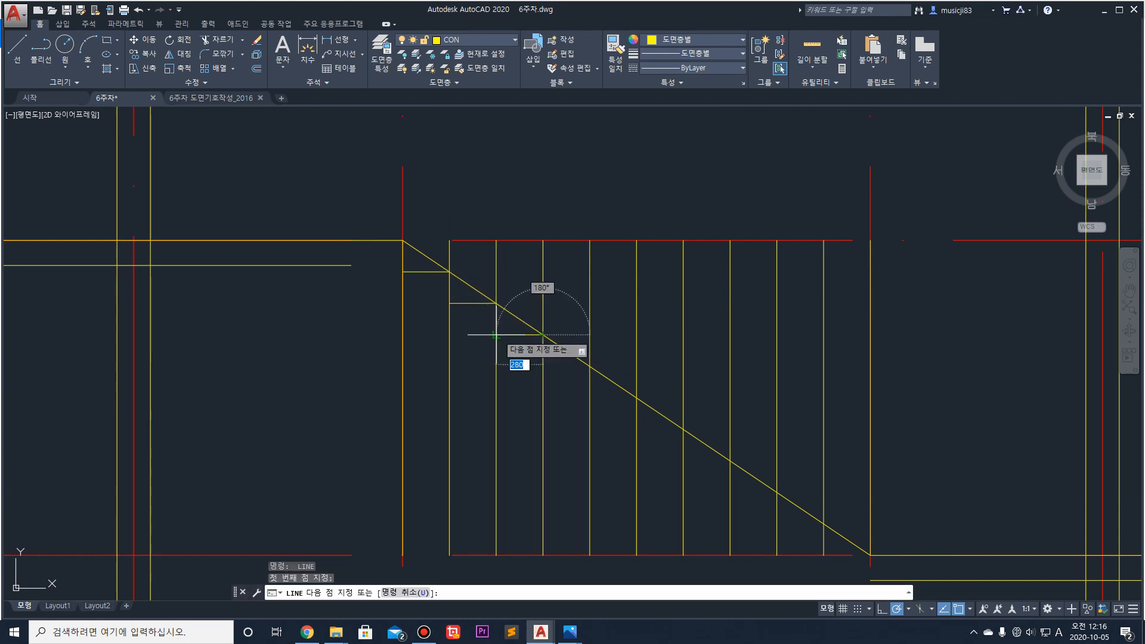
{"action": "left_click", "coordinate": [495, 334]}
{"action": "key", "text": "Return"}
{"action": "key", "text": "Return"}
{"action": "left_click", "coordinate": [588, 365]}
{"action": "left_click", "coordinate": [542, 365]}
{"action": "key", "text": "Return"}
Step: Draw the five remaining horizontal tread lines down the slope, each running left from its riser intersection to the previous vertical line
{"action": "middle_click_drag", "start_coordinate": [703, 349], "coordinate": [657, 304]}
{"action": "scroll", "coordinate": [657, 304], "scroll_direction": "down", "scroll_amount": 2}
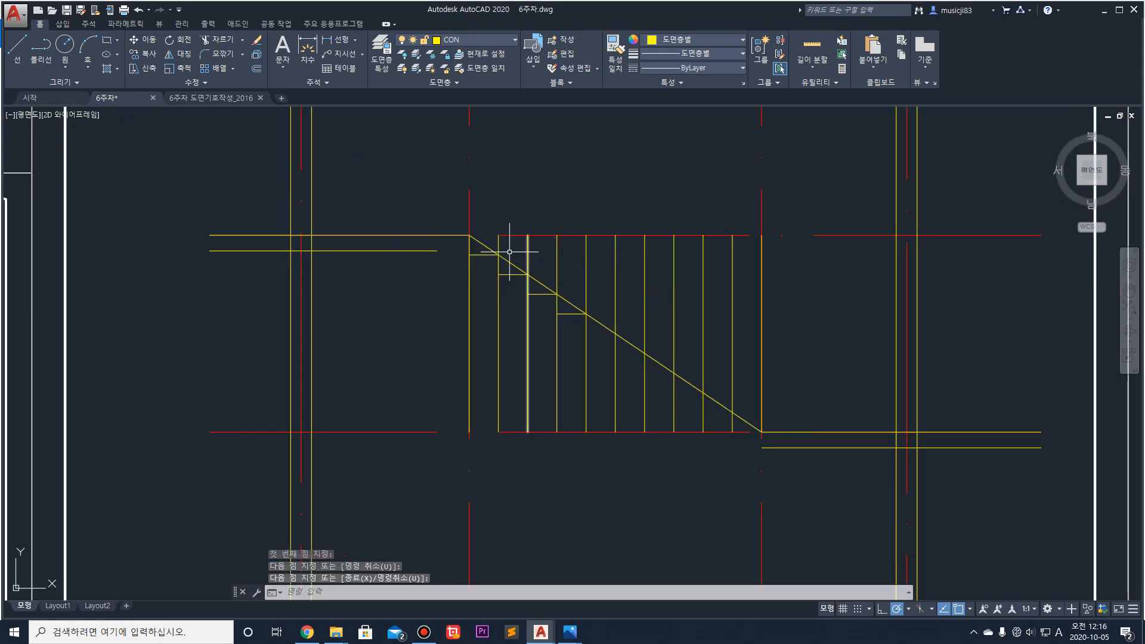
{"action": "key", "text": "Return"}
{"action": "left_click", "coordinate": [615, 334]}
{"action": "left_click", "coordinate": [586, 334]}
{"action": "key", "text": "Return"}
{"action": "key", "text": "Return"}
{"action": "left_click", "coordinate": [645, 353]}
{"action": "left_click", "coordinate": [615, 353]}
{"action": "key", "text": "Return"}
{"action": "key", "text": "Return"}
{"action": "left_click", "coordinate": [674, 372]}
{"action": "left_click", "coordinate": [644, 373]}
{"action": "key", "text": "Return"}
{"action": "key", "text": "Return"}
{"action": "left_click", "coordinate": [703, 392]}
{"action": "left_click", "coordinate": [674, 392]}
{"action": "key", "text": "Return"}
{"action": "key", "text": "Return"}
{"action": "left_click", "coordinate": [732, 411]}
{"action": "left_click", "coordinate": [703, 412]}
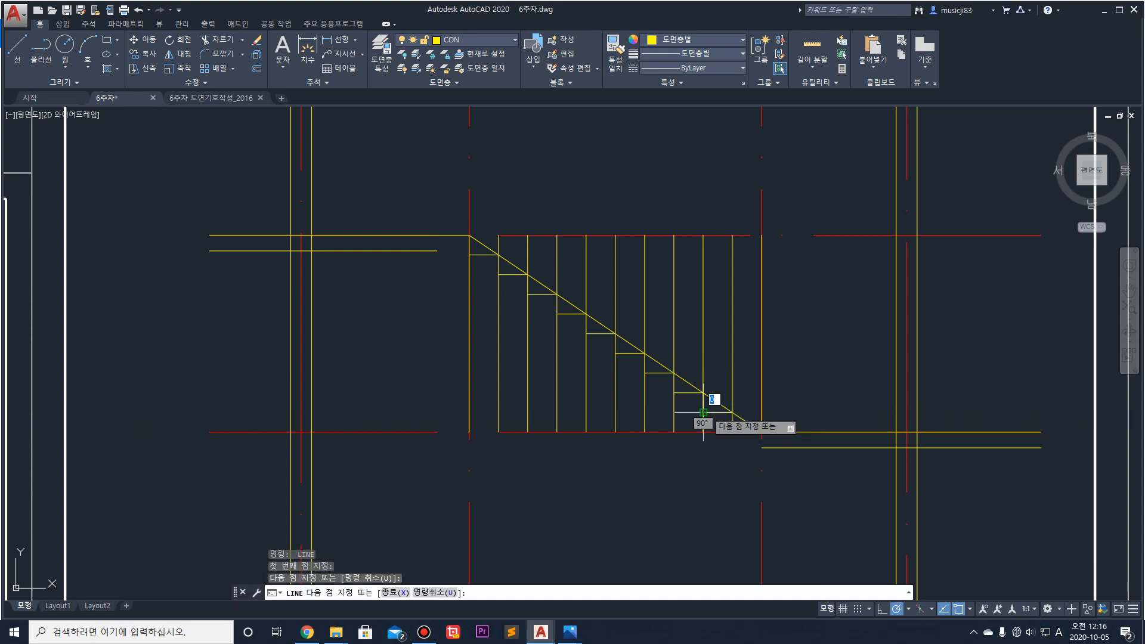
{"action": "key", "text": "Return"}
{"action": "scroll", "coordinate": [781, 436], "scroll_direction": "up", "scroll_amount": 2}
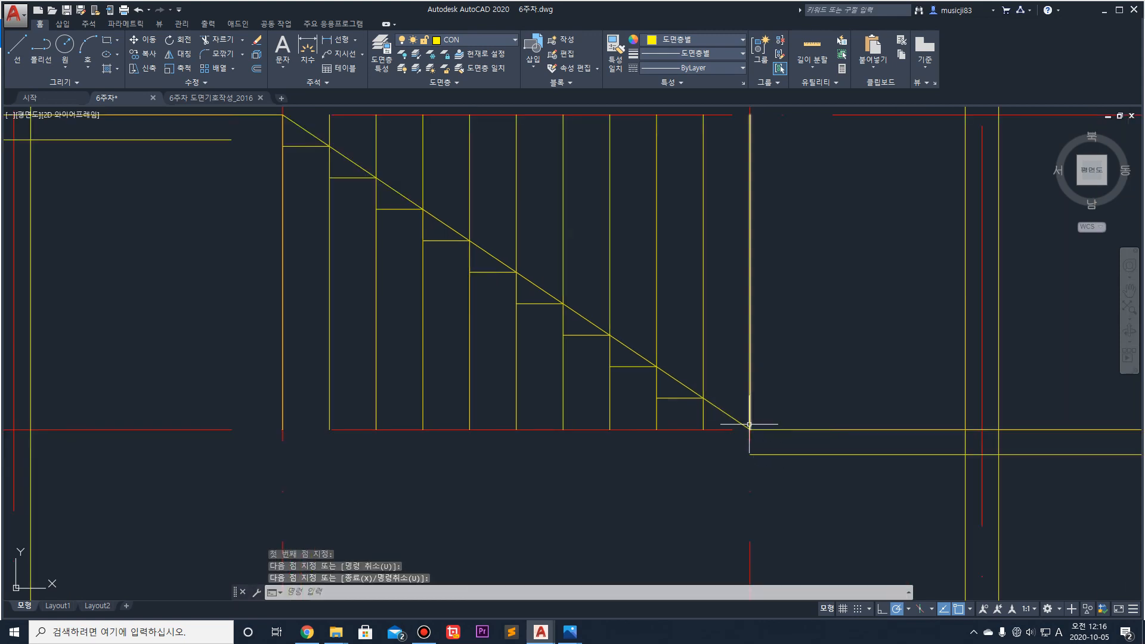
{"action": "middle_click_drag", "start_coordinate": [740, 397], "coordinate": [724, 337]}
{"action": "key", "text": "Return"}
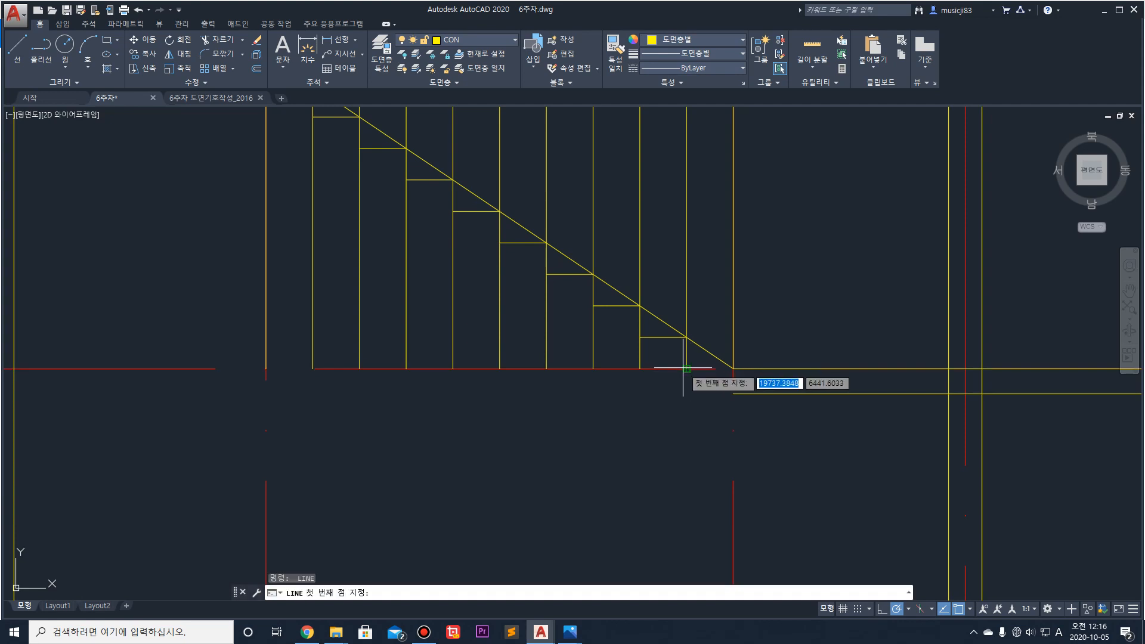
{"action": "left_click", "coordinate": [733, 368]}
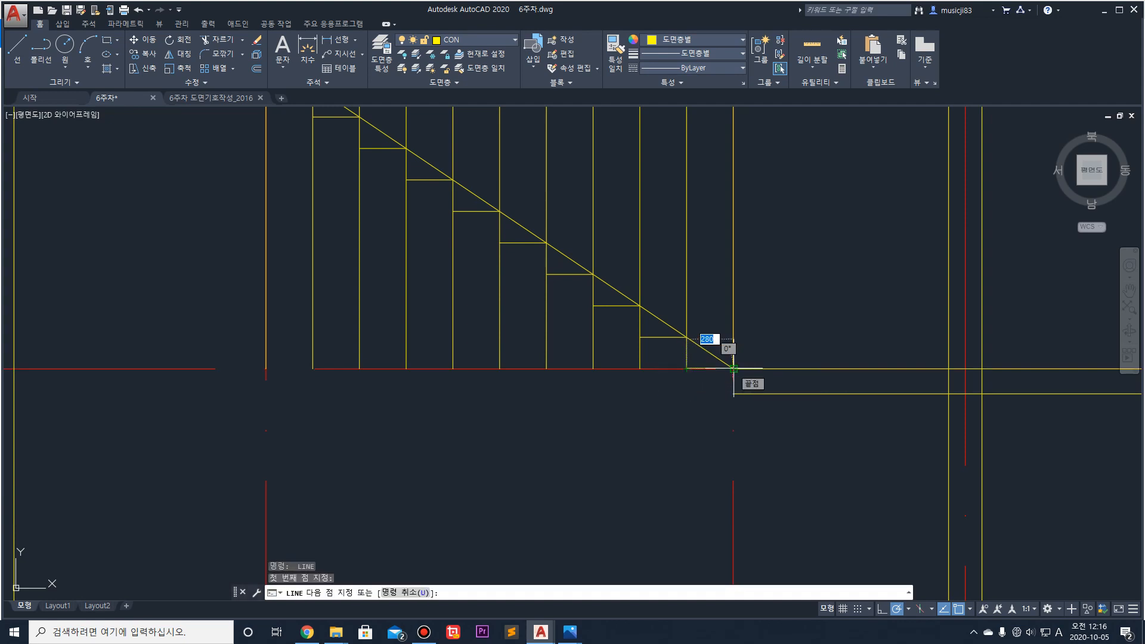
{"action": "scroll", "coordinate": [733, 369], "scroll_direction": "down", "scroll_amount": 4}
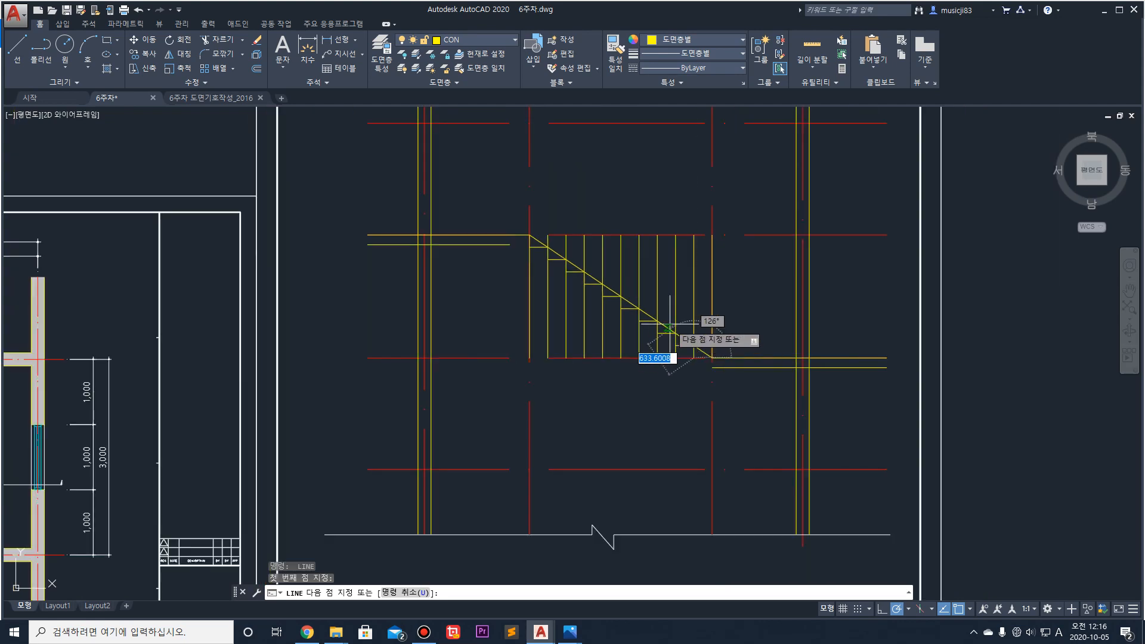
{"action": "key", "text": "Escape"}
Step: Move all nine horizontal tread lines up one riser, from the topmost tread's left end to the flight slope's upper end
{"action": "scroll", "coordinate": [536, 239], "scroll_direction": "up", "scroll_amount": 1}
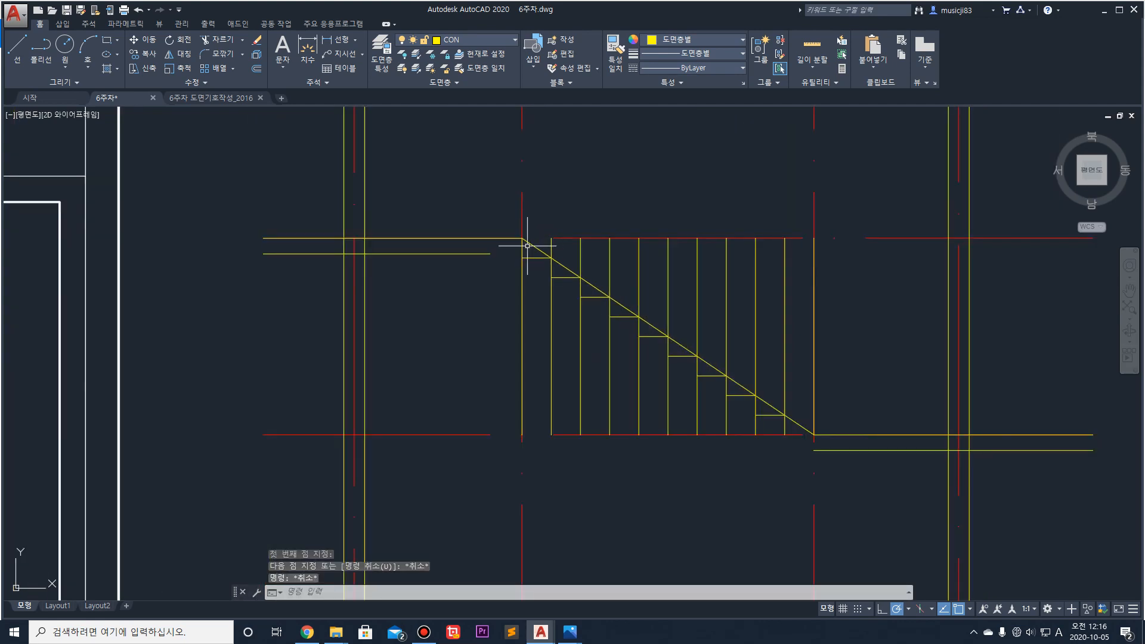
{"action": "scroll", "coordinate": [527, 245], "scroll_direction": "up", "scroll_amount": 2}
{"action": "left_click", "coordinate": [534, 265]}
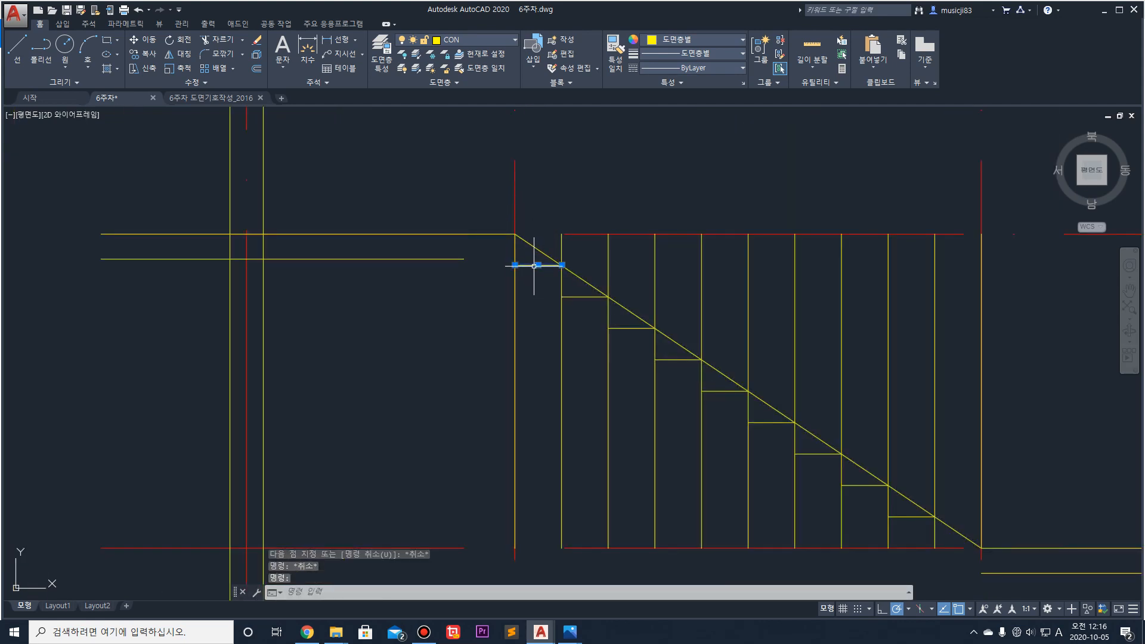
{"action": "left_click", "coordinate": [581, 297]}
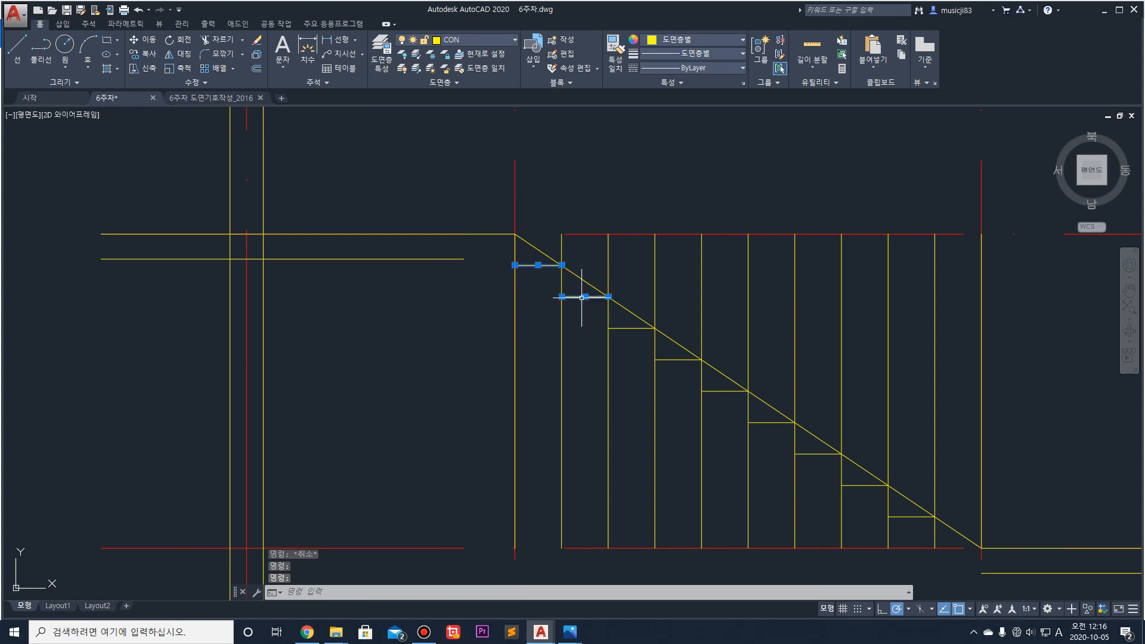
{"action": "left_click", "coordinate": [675, 362]}
{"action": "left_click", "coordinate": [678, 359]}
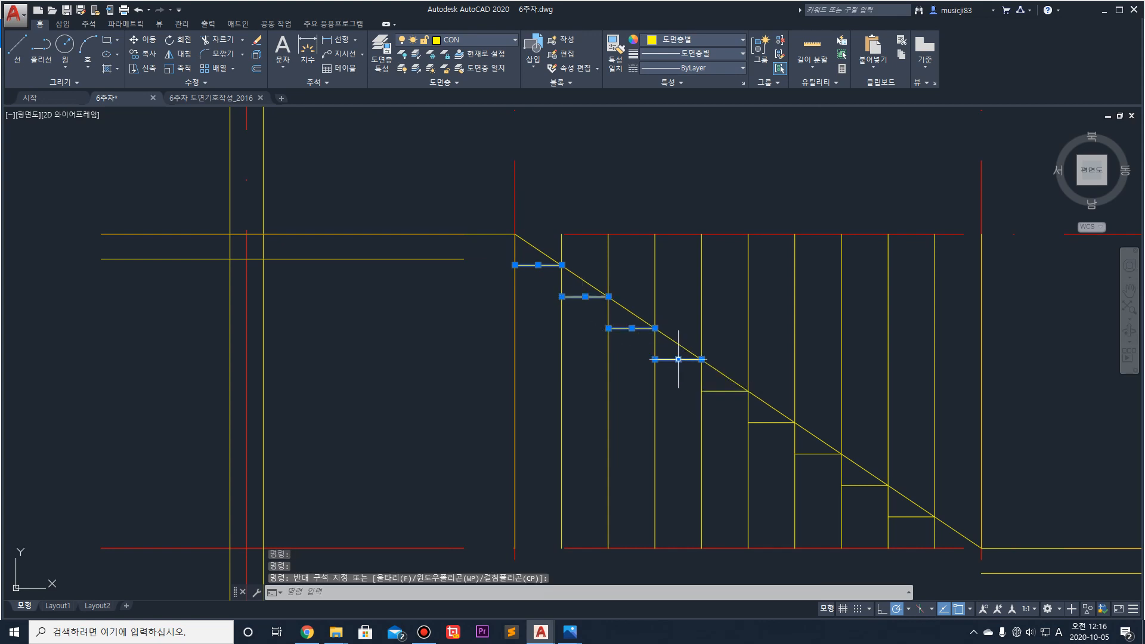
{"action": "left_click", "coordinate": [726, 393]}
{"action": "left_click", "coordinate": [686, 382]}
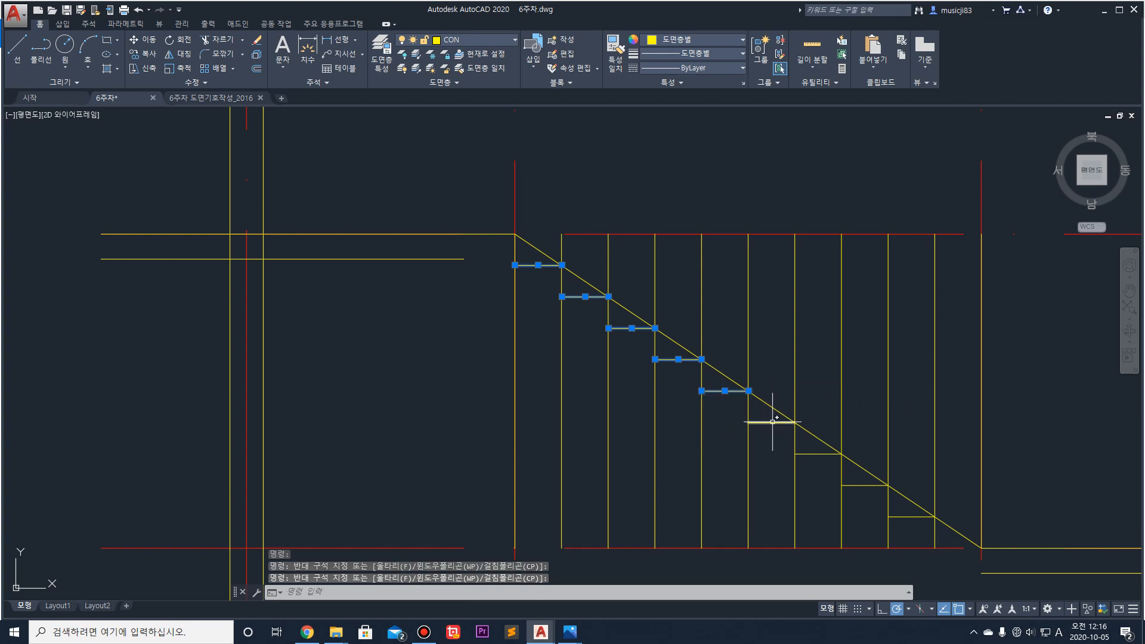
{"action": "left_click", "coordinate": [770, 424]}
{"action": "left_click", "coordinate": [766, 419]}
{"action": "left_click", "coordinate": [834, 464]}
{"action": "left_click", "coordinate": [825, 458]}
{"action": "left_click", "coordinate": [853, 483]}
{"action": "left_click", "coordinate": [907, 515]}
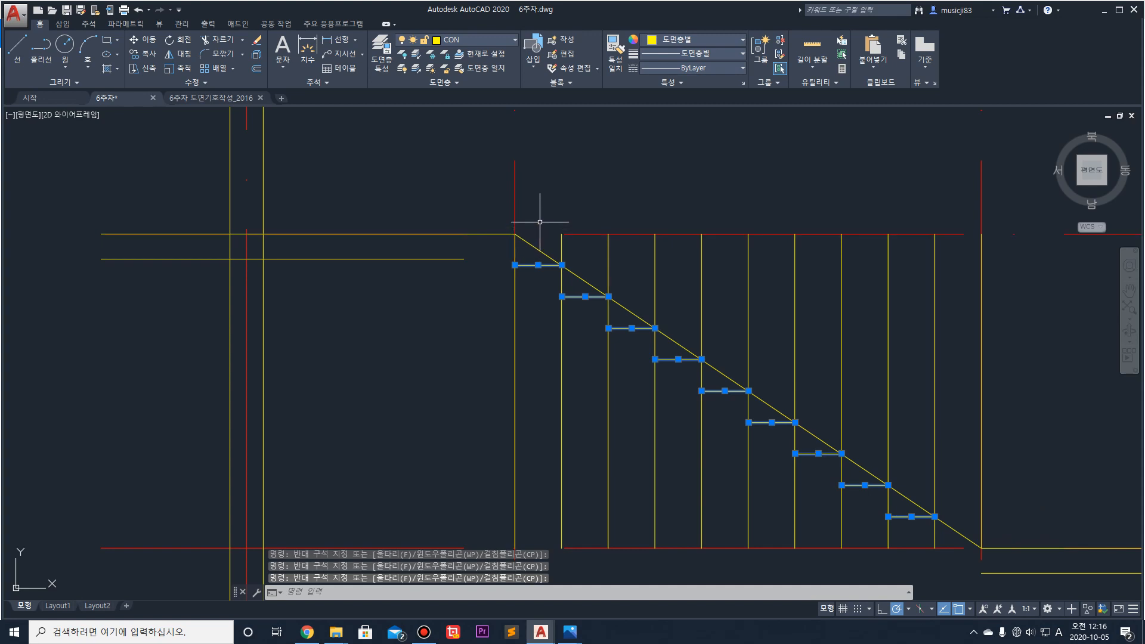
{"action": "key", "text": "Return"}
{"action": "left_click", "coordinate": [514, 264]}
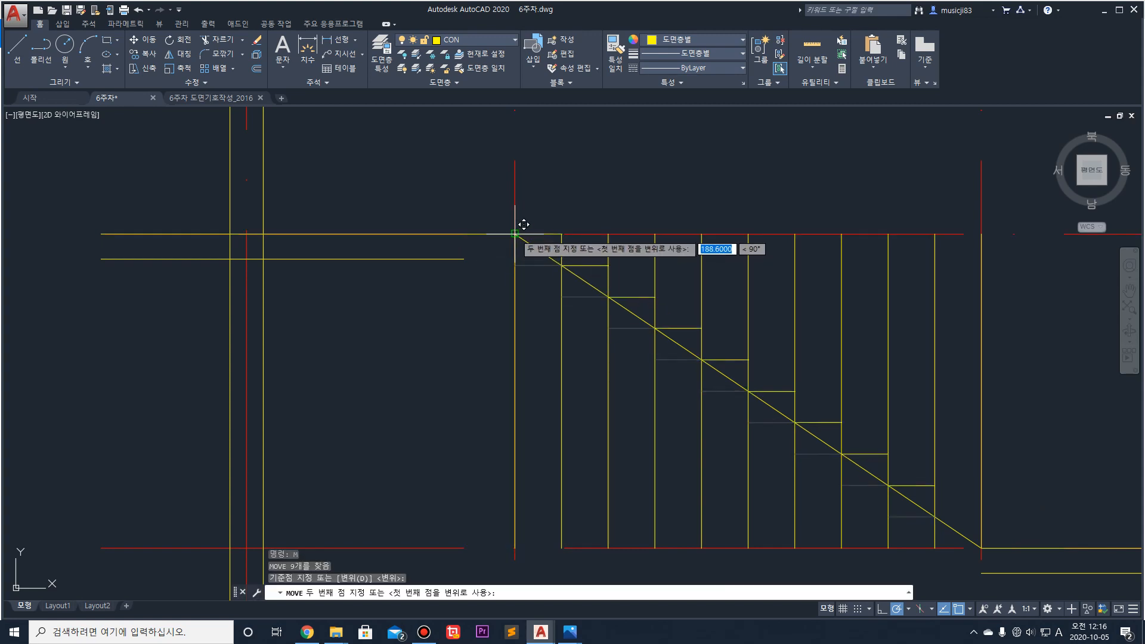
{"action": "left_click", "coordinate": [515, 233]}
Step: Draw the lowest tread line from the slope's last riser intersection horizontally right to the final vertical line
{"action": "middle_click_drag", "start_coordinate": [934, 341], "coordinate": [842, 286]}
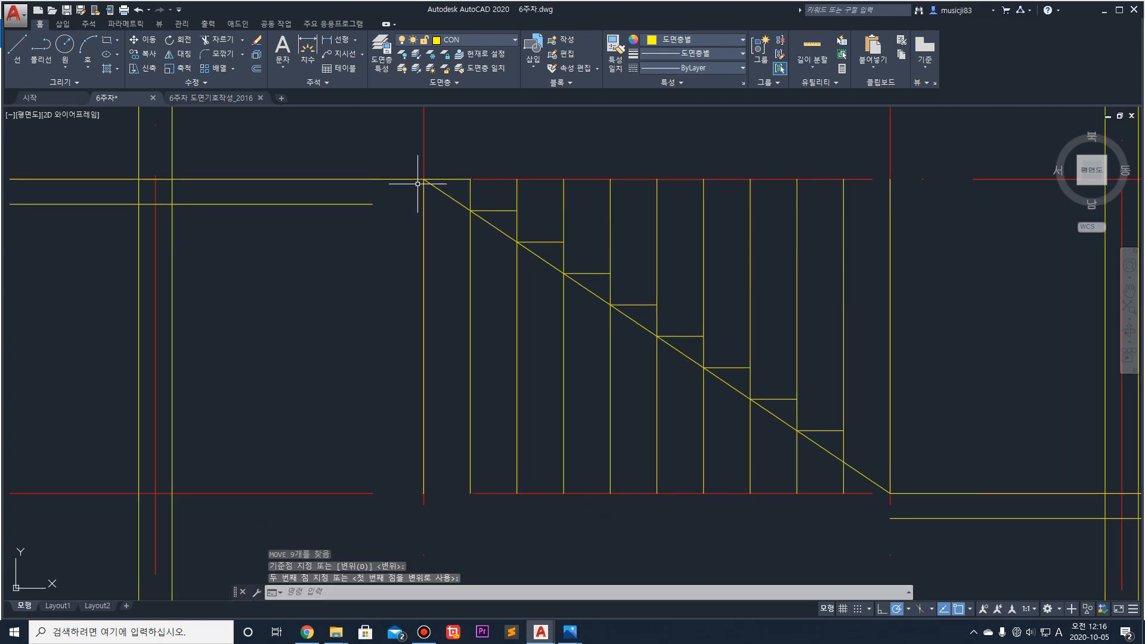
{"action": "middle_click_drag", "start_coordinate": [710, 357], "coordinate": [626, 290]}
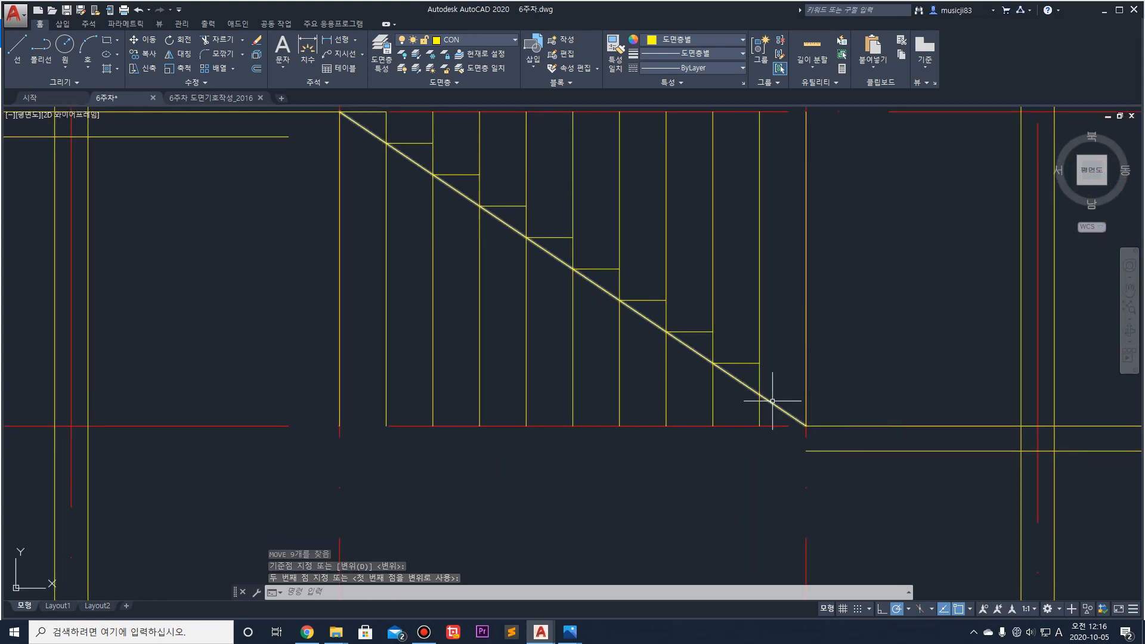
{"action": "type", "text": "l"}
{"action": "key", "text": "Return"}
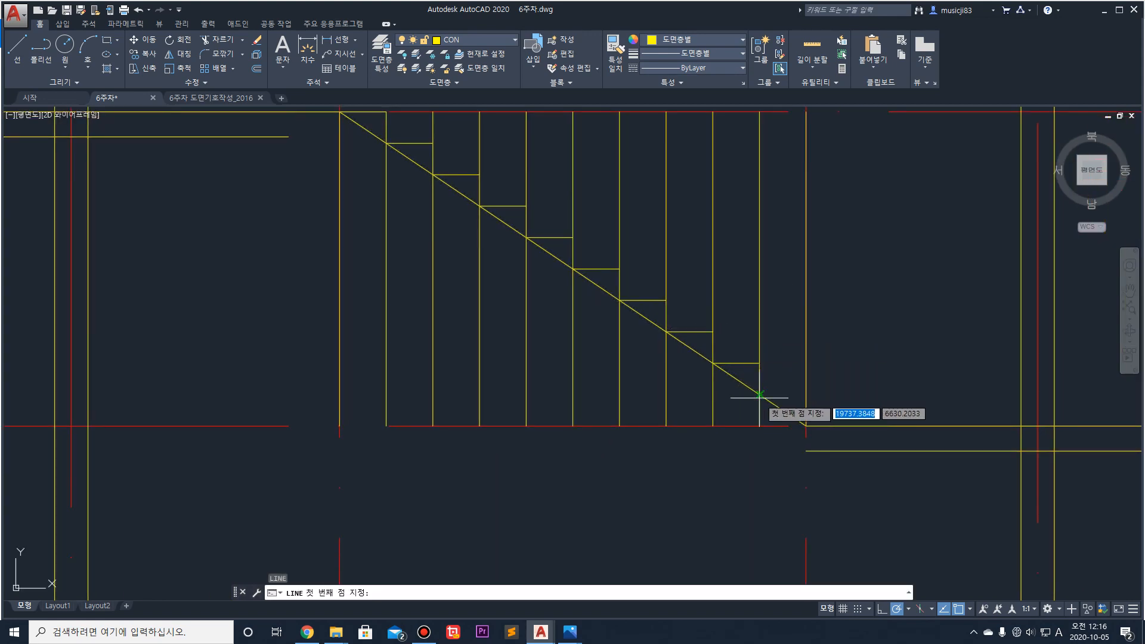
{"action": "left_click", "coordinate": [759, 394]}
{"action": "left_click", "coordinate": [805, 394]}
{"action": "key", "text": "Return"}
{"action": "scroll", "coordinate": [859, 396], "scroll_direction": "down", "scroll_amount": 4}
{"action": "scroll", "coordinate": [605, 340], "scroll_direction": "up", "scroll_amount": 4}
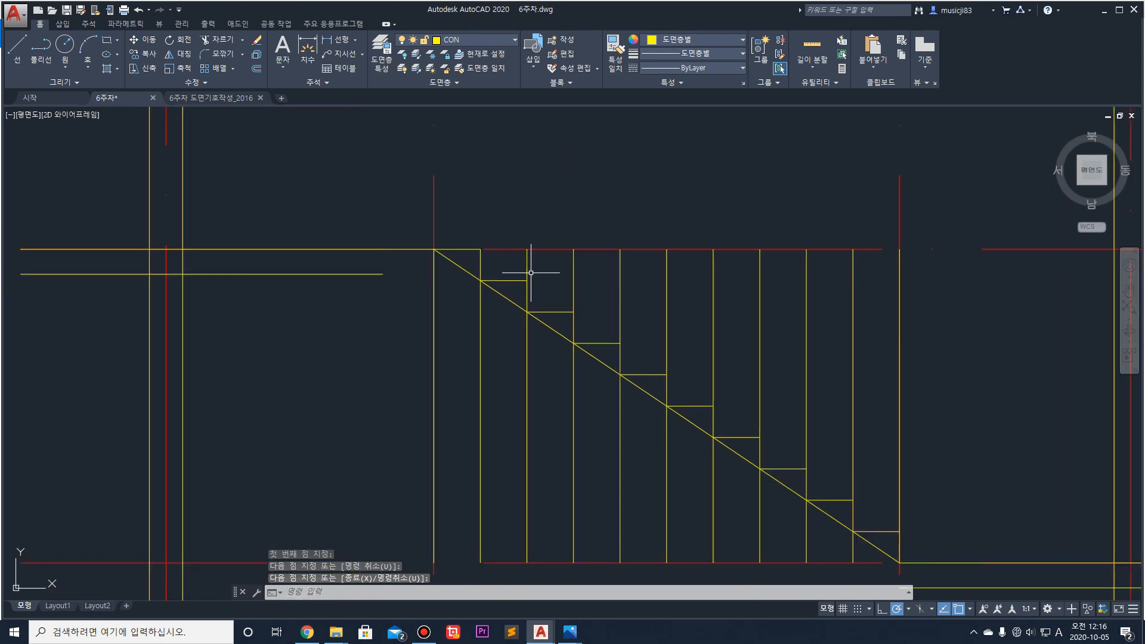
Step: Trim the vertical division lines above the treads, using the staircase lines as cutting edges
{"action": "scroll", "coordinate": [531, 272], "scroll_direction": "down", "scroll_amount": 2}
{"action": "key", "text": "Return"}
{"action": "left_click", "coordinate": [785, 471]}
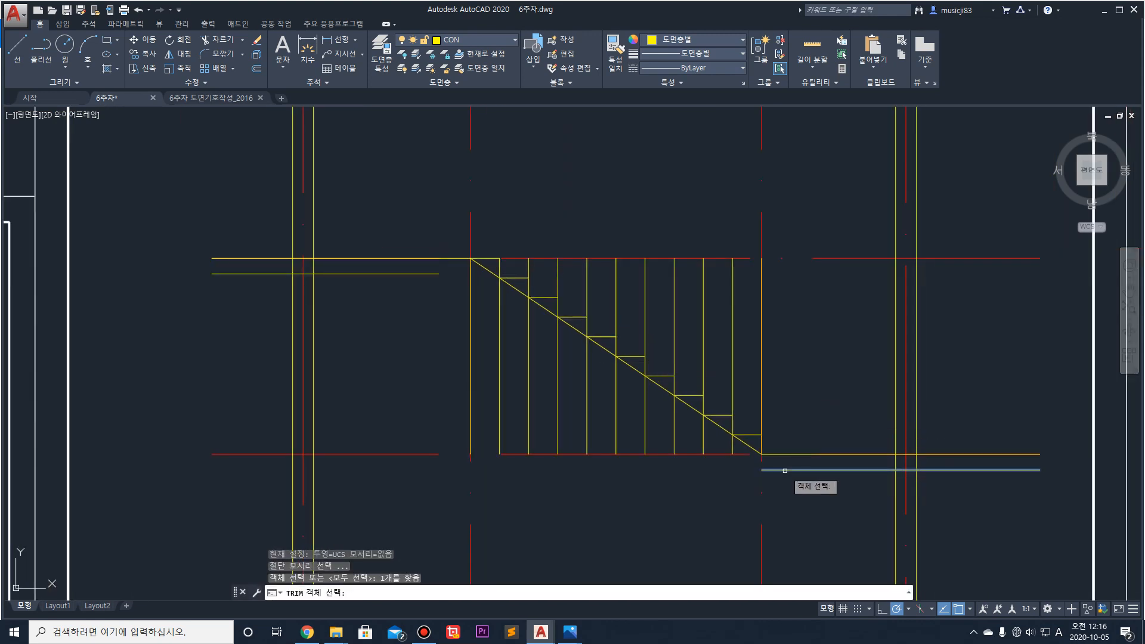
{"action": "left_click", "coordinate": [784, 479]}
{"action": "left_click", "coordinate": [418, 218]}
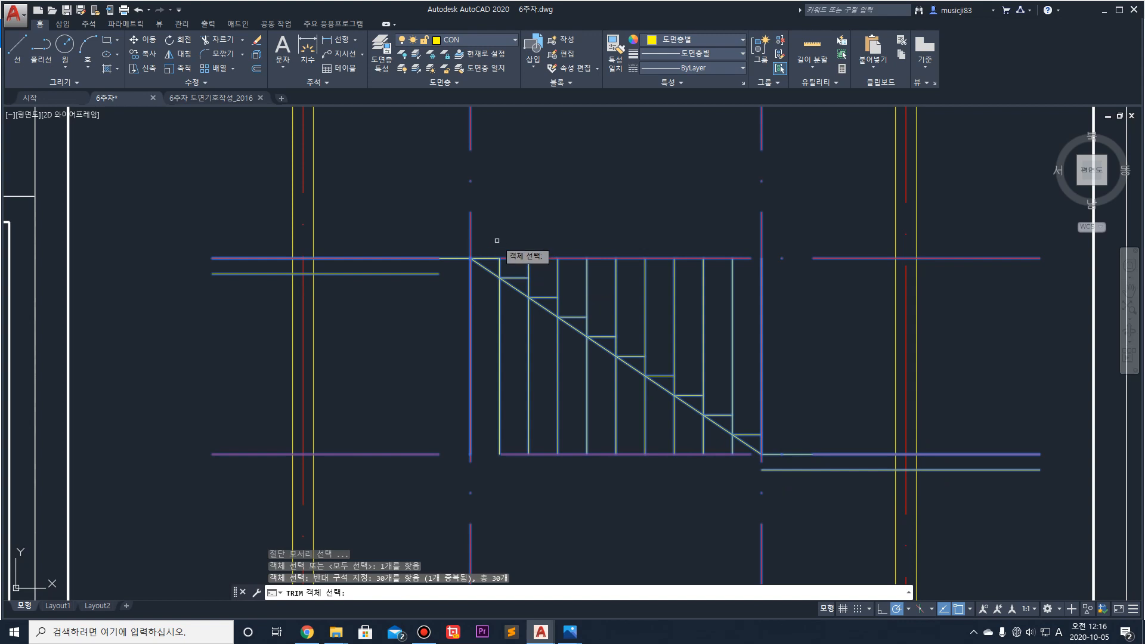
{"action": "key", "text": "Return"}
{"action": "scroll", "coordinate": [519, 259], "scroll_direction": "up", "scroll_amount": 2}
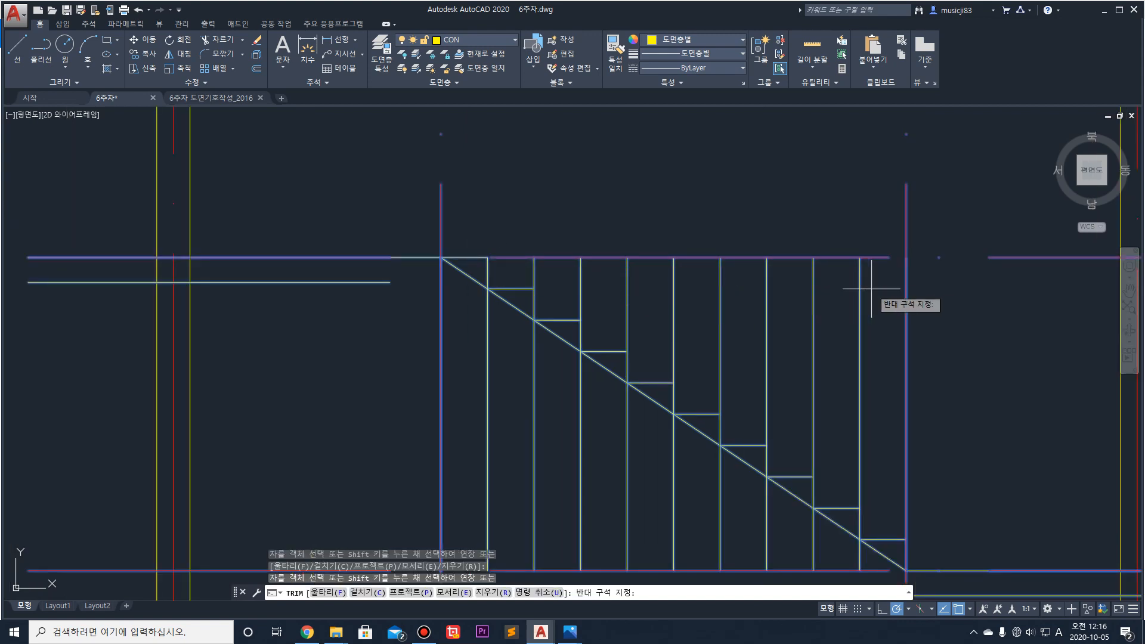
{"action": "left_click", "coordinate": [521, 272]}
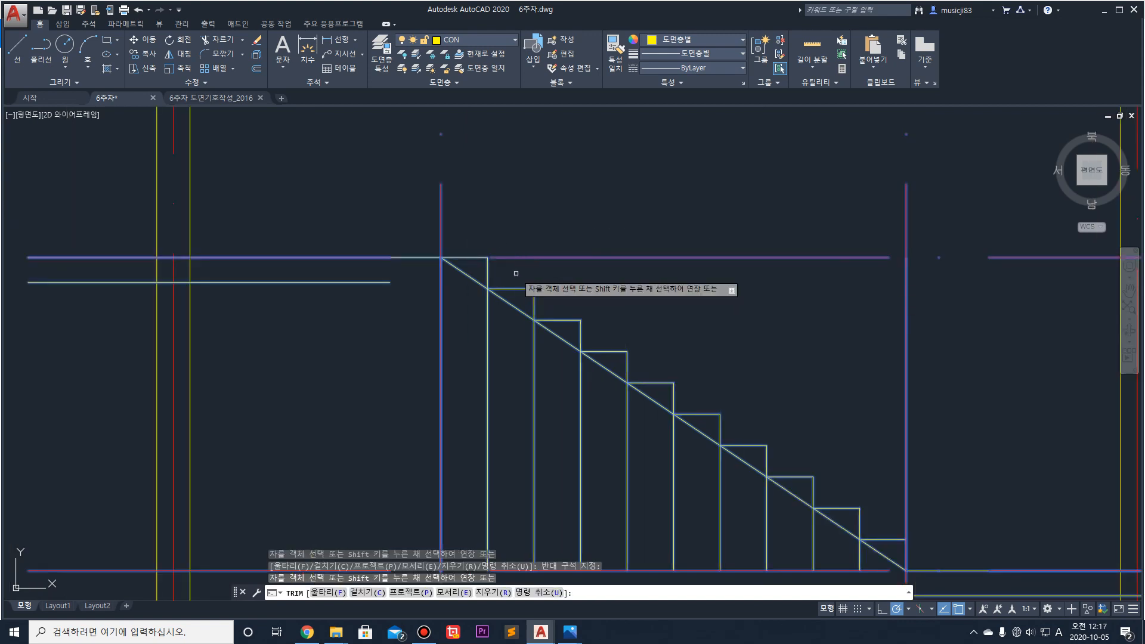
{"action": "key", "text": "Escape"}
Step: Erase the diagonal flight slope line running through the steps
{"action": "left_click", "coordinate": [510, 297]}
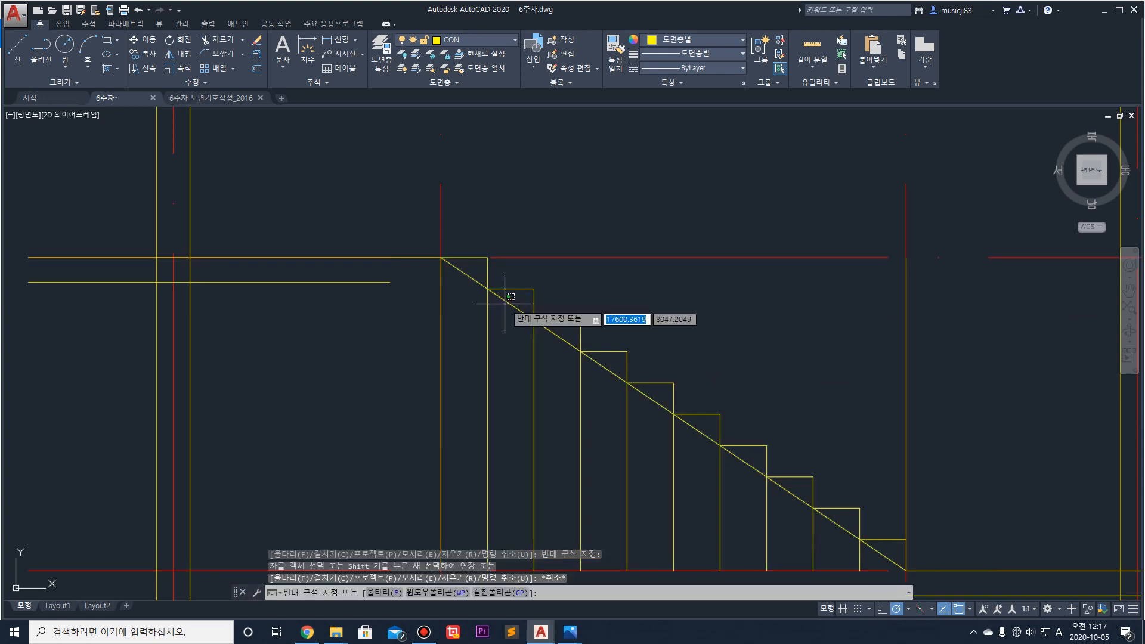
{"action": "left_click", "coordinate": [501, 297]}
{"action": "key", "text": "Delete"}
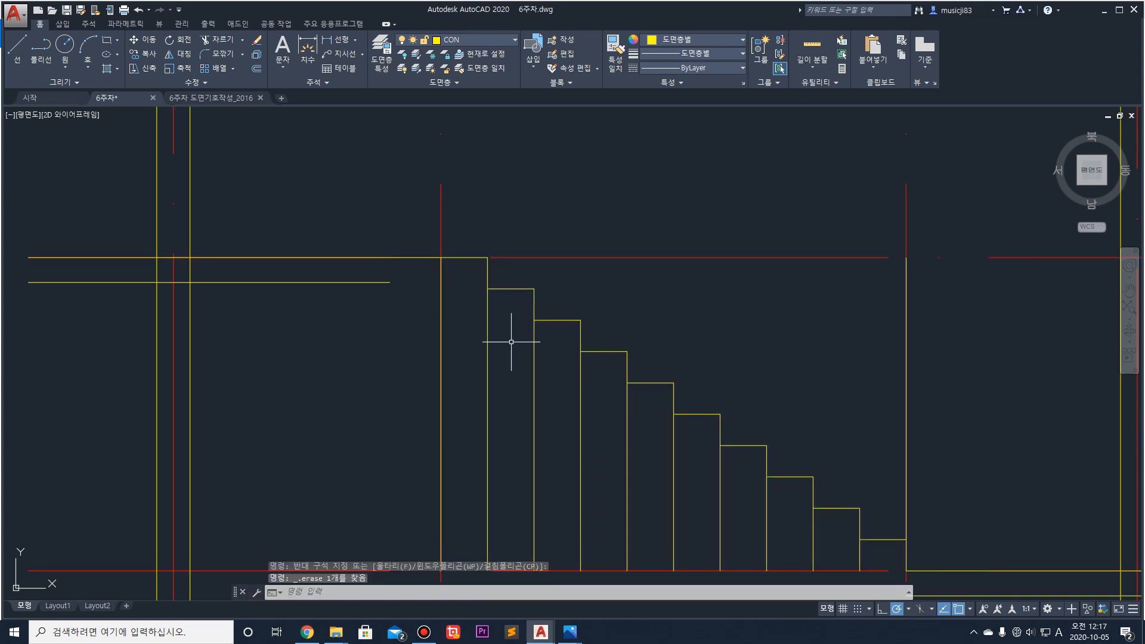
Step: Draw a diagonal soffit line from the upper landing's underside end to the lower landing's underside start
{"action": "scroll", "coordinate": [477, 255], "scroll_direction": "down", "scroll_amount": 3}
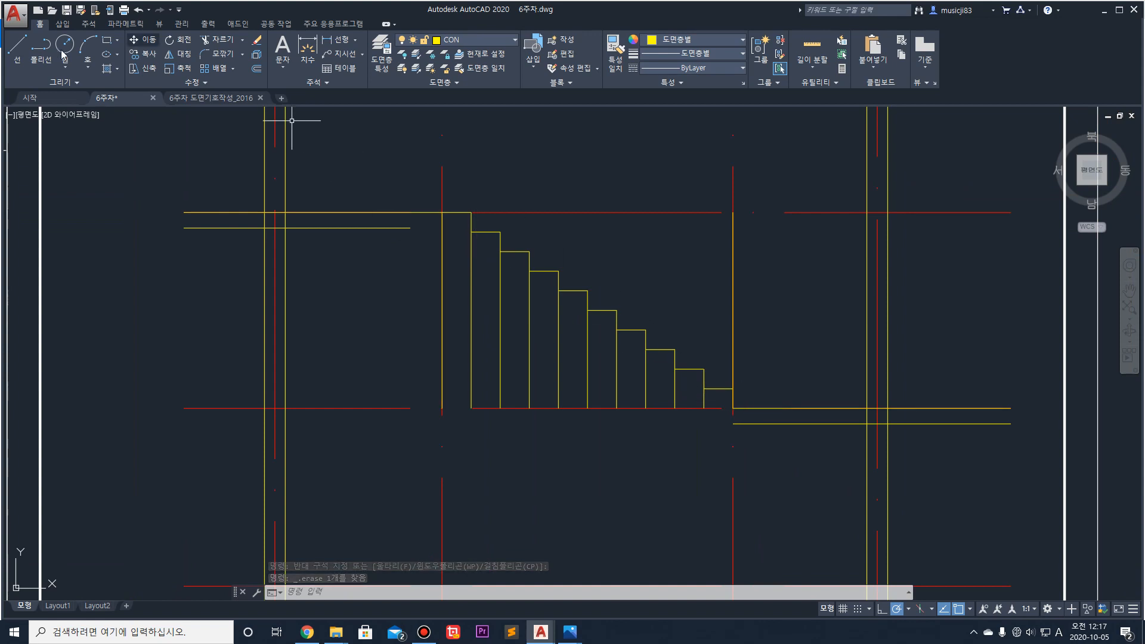
{"action": "left_click", "coordinate": [17, 47]}
{"action": "left_click", "coordinate": [410, 227]}
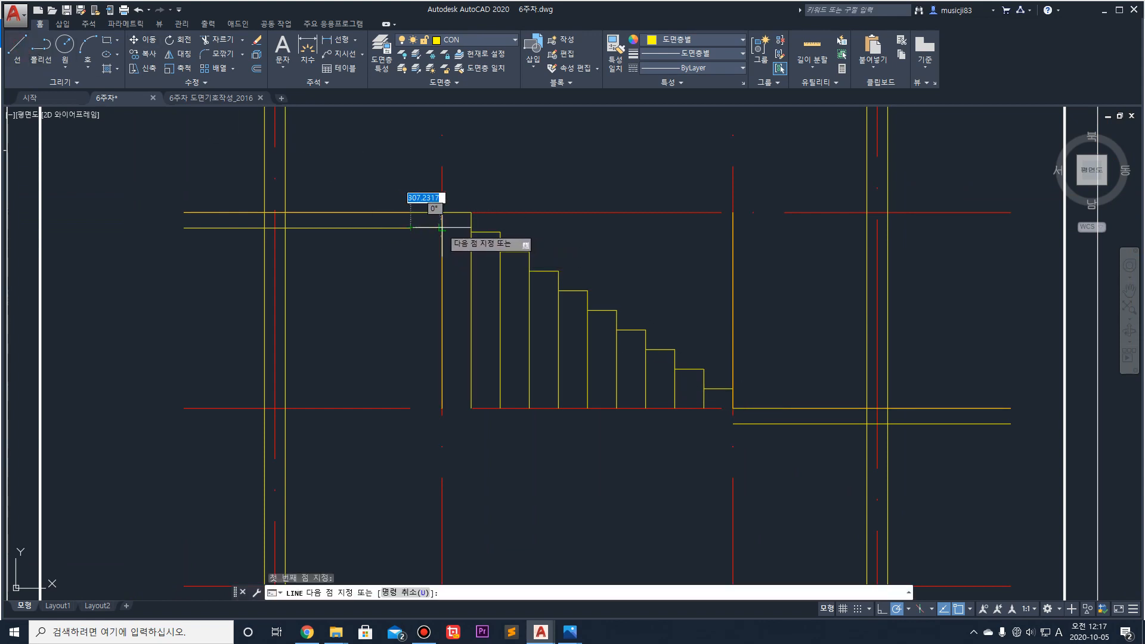
{"action": "left_click", "coordinate": [733, 424]}
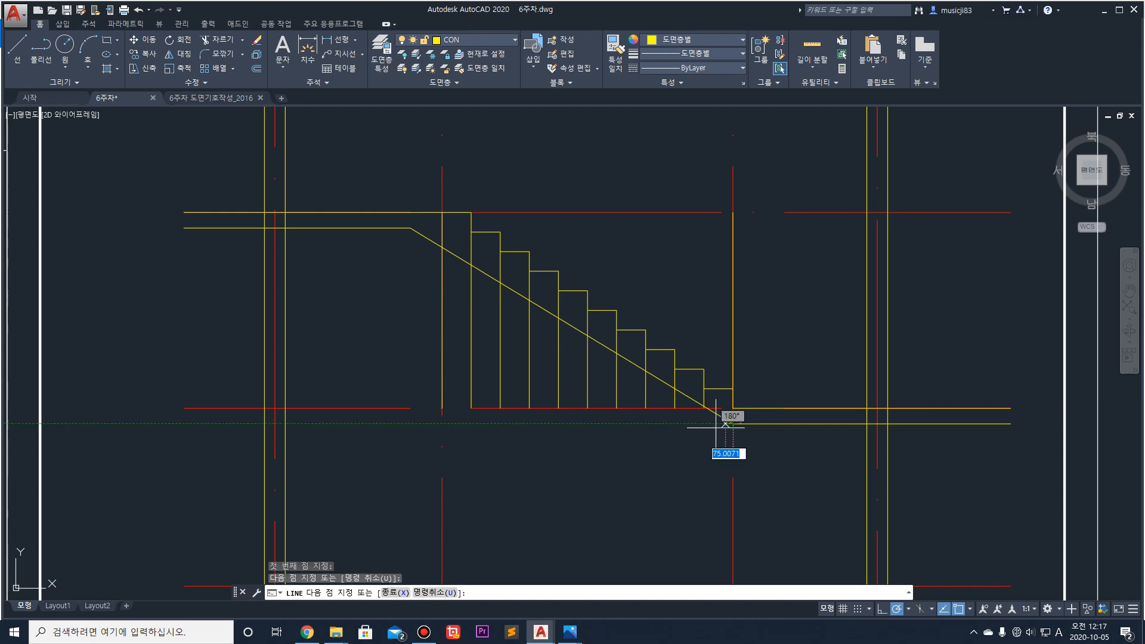
{"action": "key", "text": "Escape"}
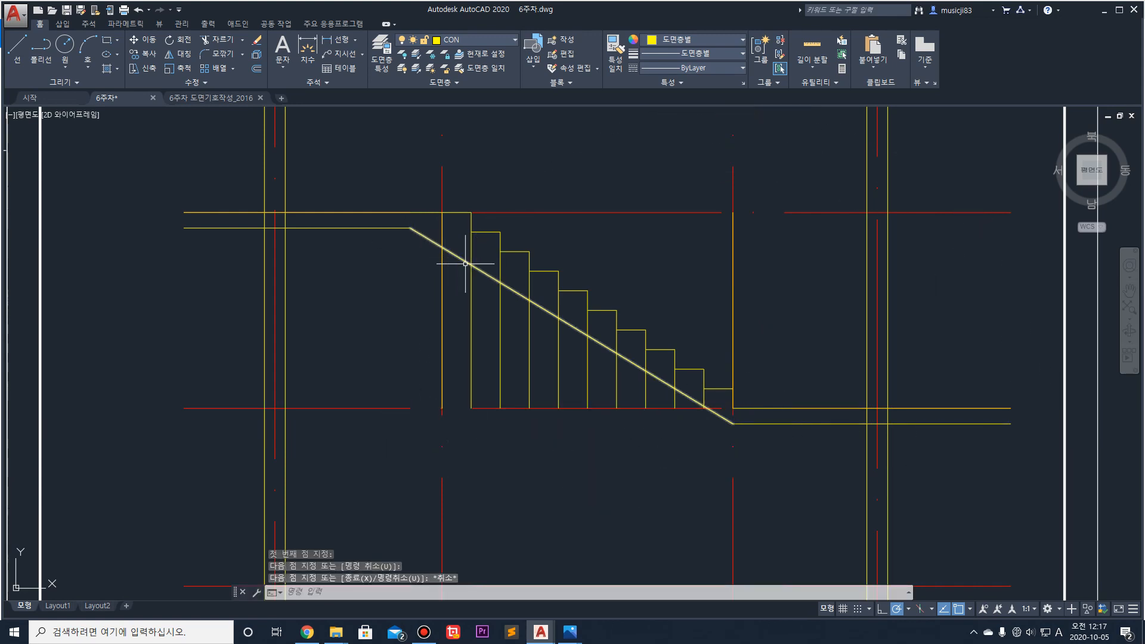
Step: Stretch the shared endpoint of the soffit line and the upper landing's underside line horizontally to the right, short of the first riser
{"action": "left_click", "coordinate": [424, 236]}
{"action": "left_click", "coordinate": [374, 226]}
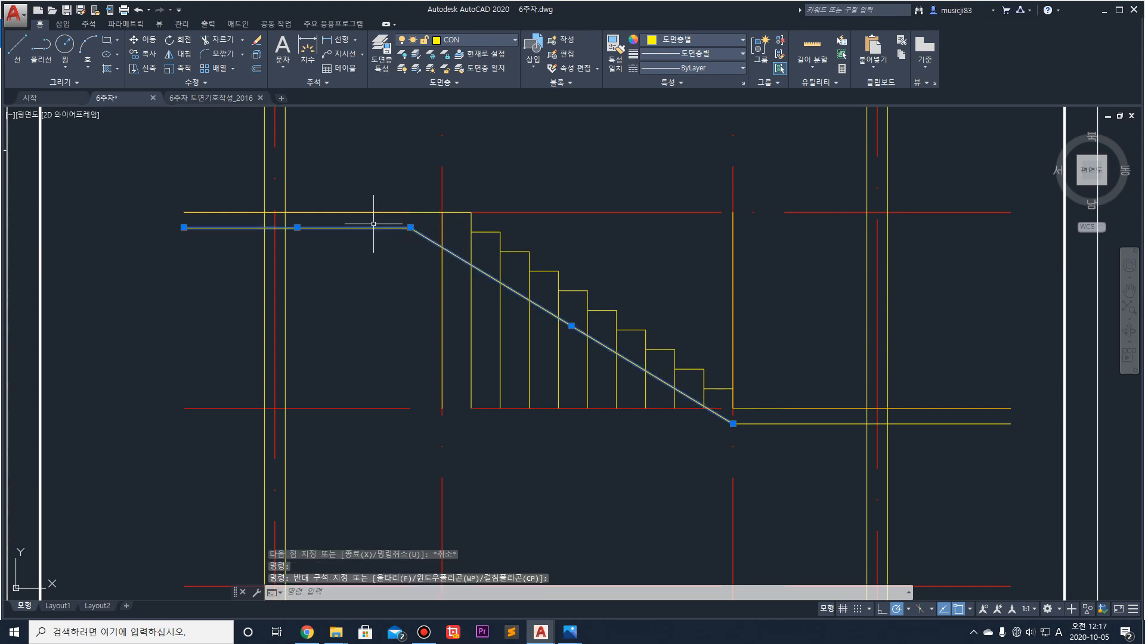
{"action": "left_click", "coordinate": [411, 227]}
{"action": "left_click", "coordinate": [410, 227]}
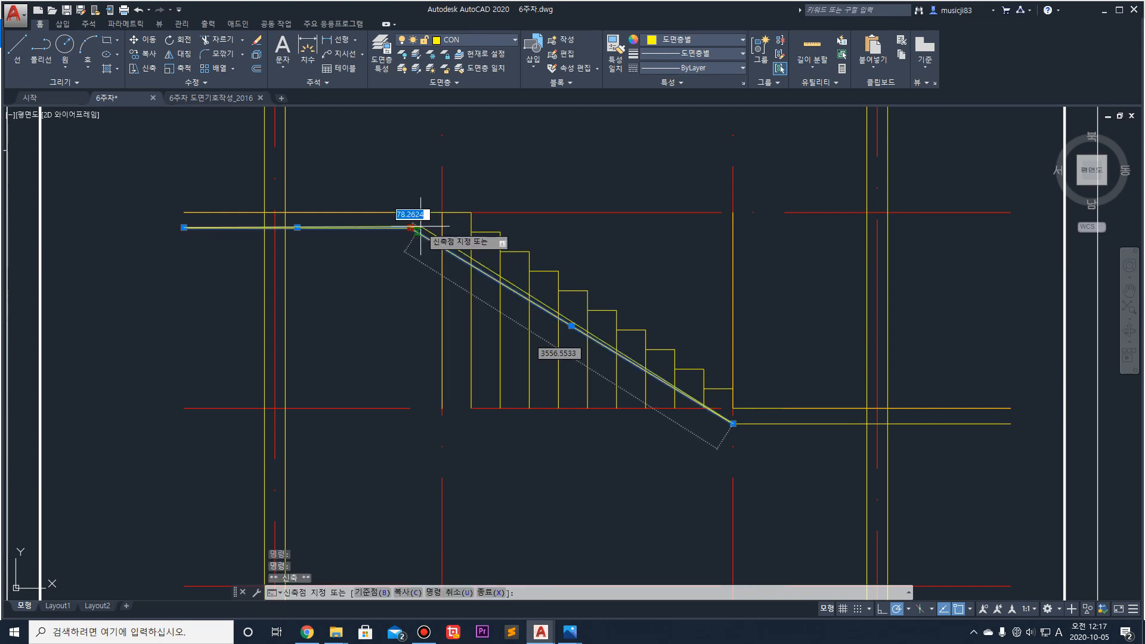
{"action": "left_click", "coordinate": [428, 227]}
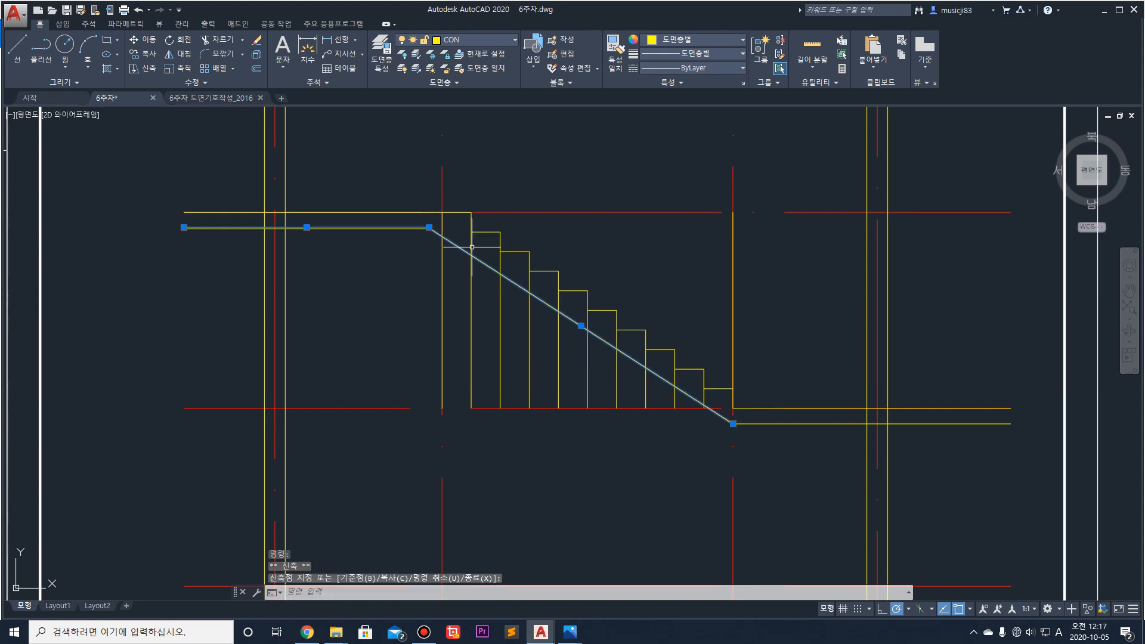
{"action": "key", "text": "Escape"}
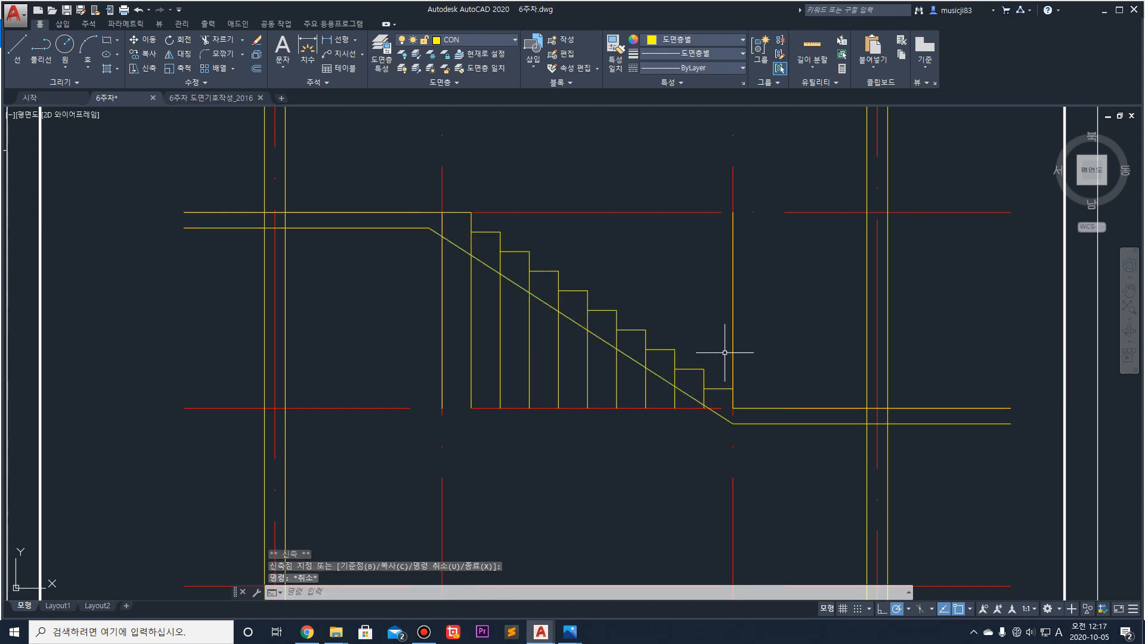
Step: Trim the vertical riser lines below the diagonal soffit line
{"action": "type", "text": "tr"}
{"action": "key", "text": "Return"}
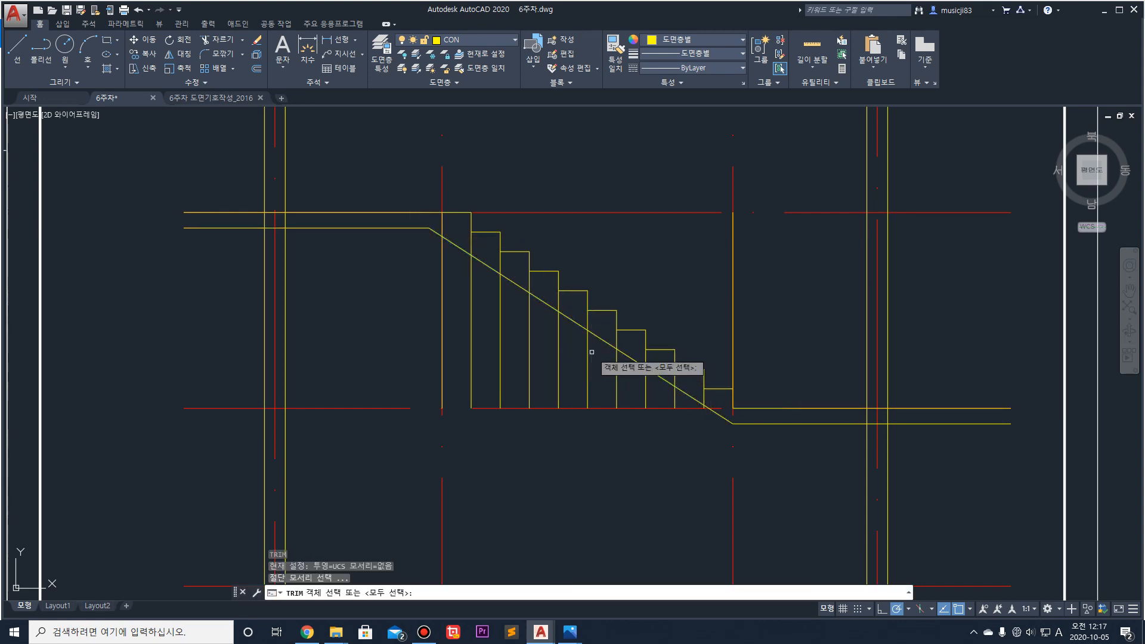
{"action": "left_click", "coordinate": [514, 282]}
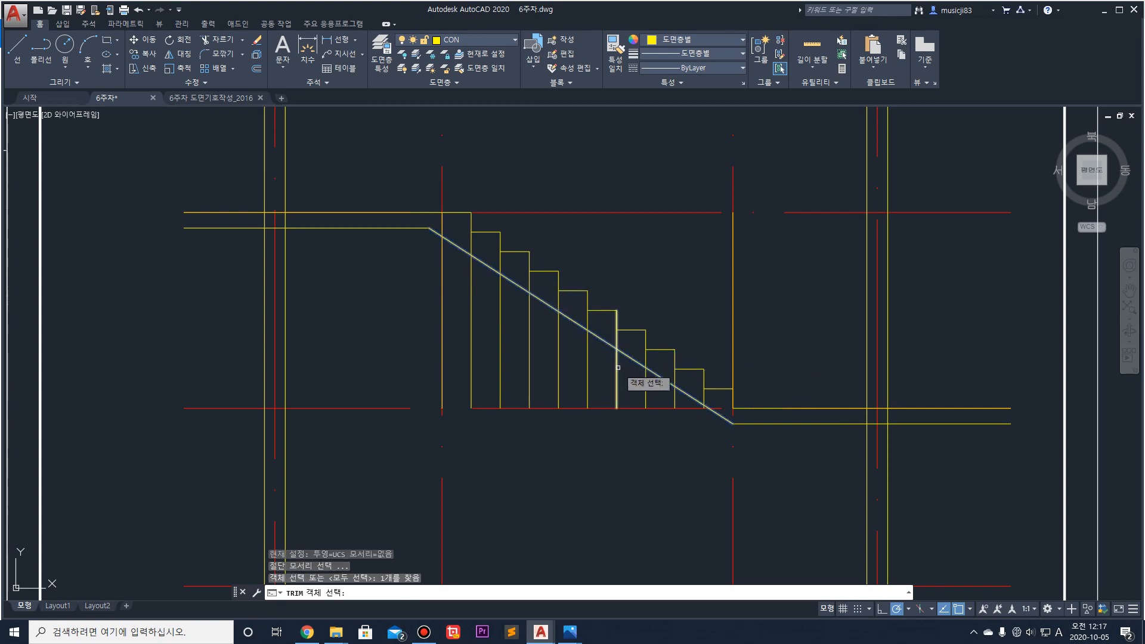
{"action": "key", "text": "Return"}
{"action": "left_click", "coordinate": [684, 403]}
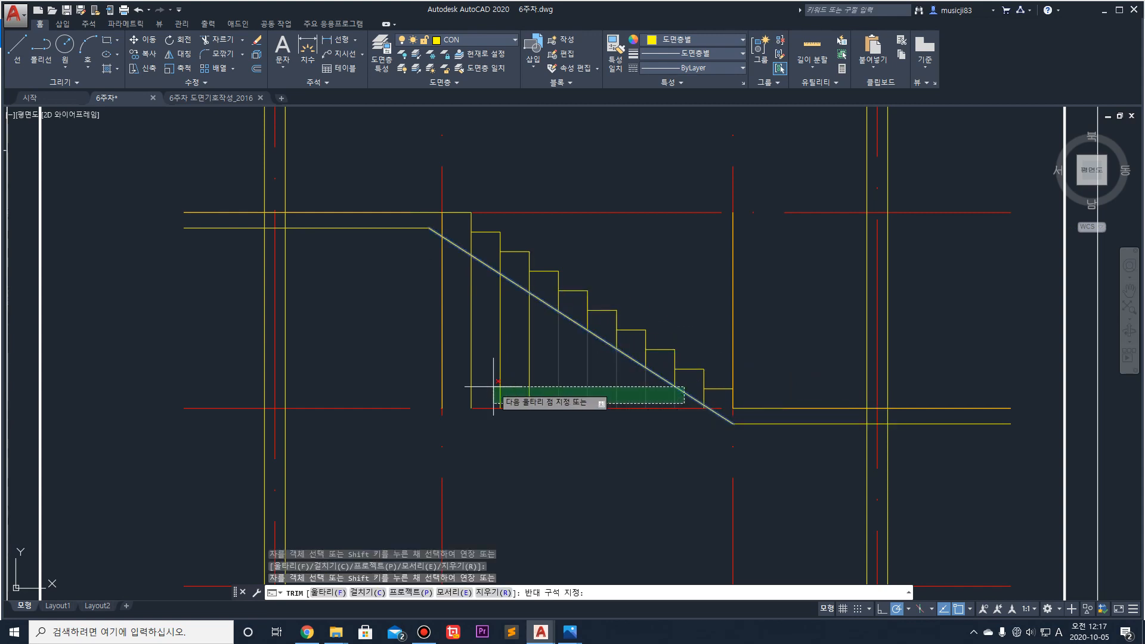
{"action": "left_click", "coordinate": [450, 383]}
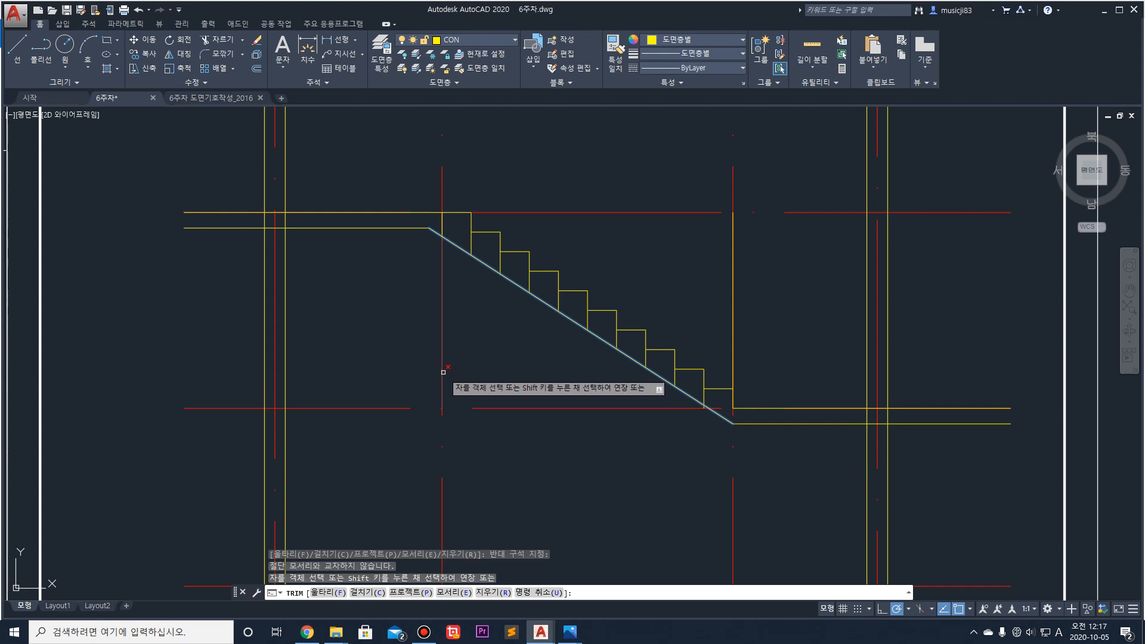
{"action": "scroll", "coordinate": [672, 400], "scroll_direction": "up", "scroll_amount": 6}
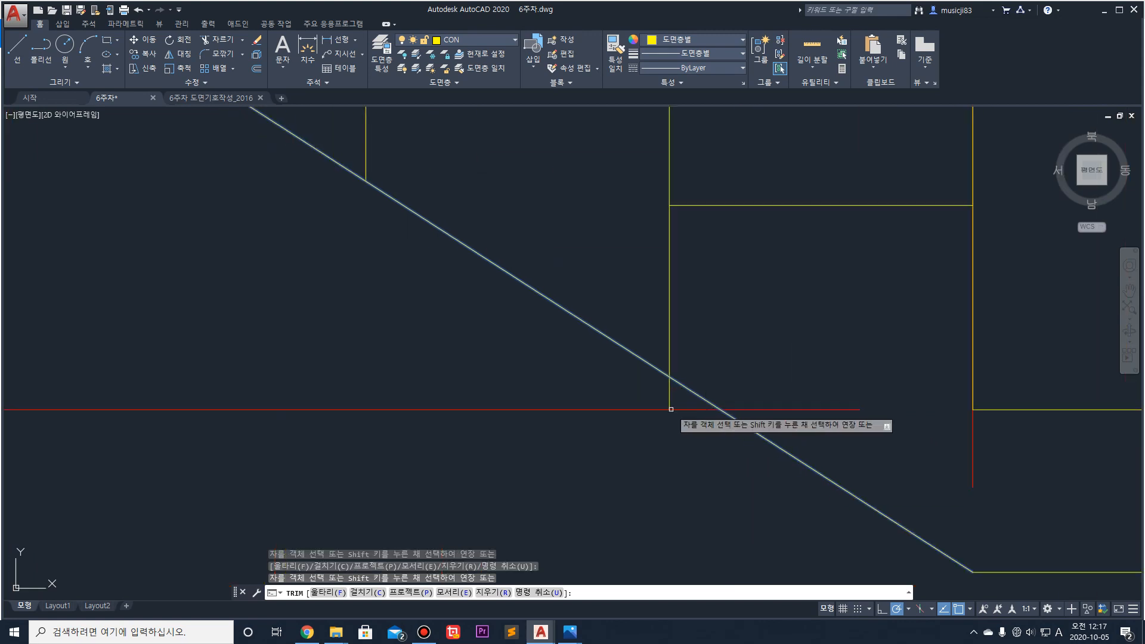
{"action": "scroll", "coordinate": [650, 387], "scroll_direction": "down", "scroll_amount": 4}
{"action": "scroll", "coordinate": [677, 384], "scroll_direction": "up", "scroll_amount": 3}
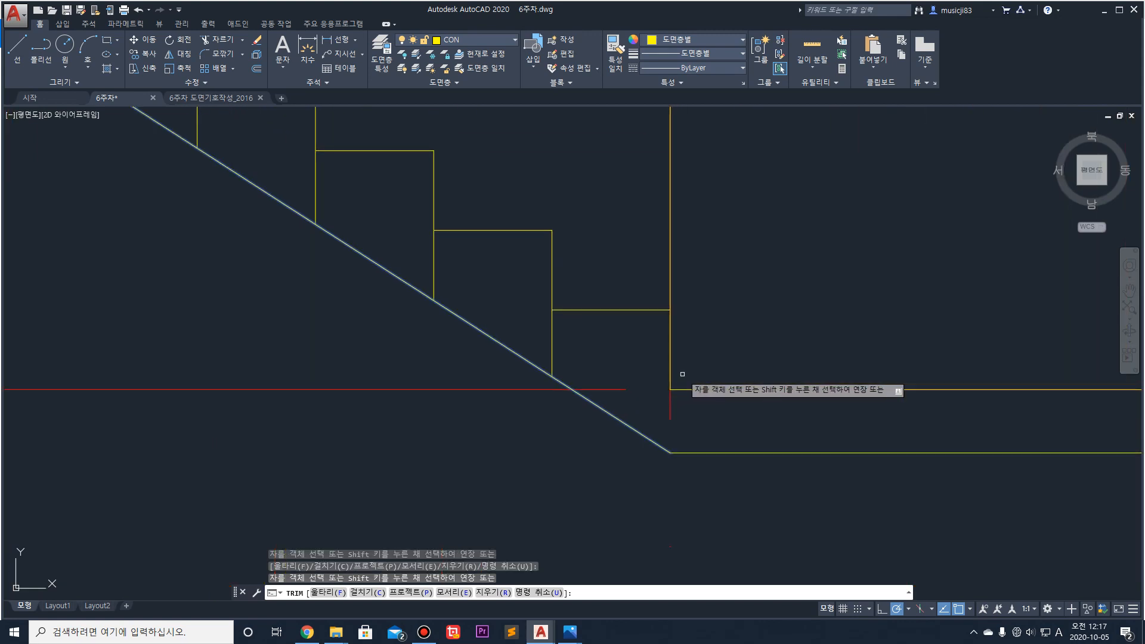
{"action": "scroll", "coordinate": [562, 341], "scroll_direction": "down", "scroll_amount": 4}
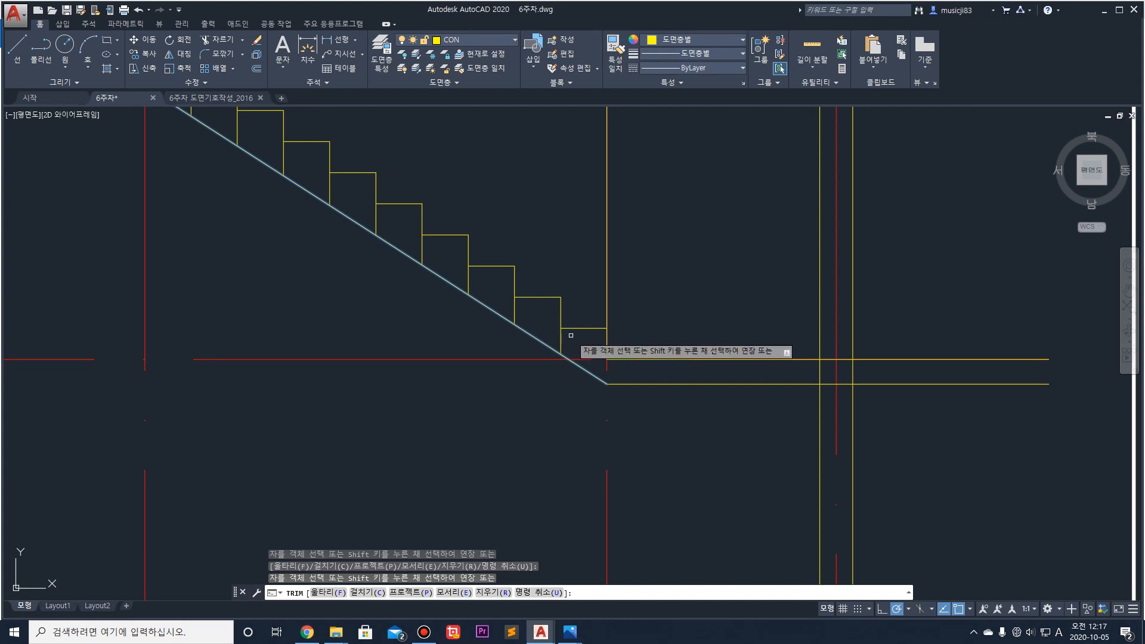
{"action": "key", "text": "Return"}
Step: Stretch the upper end of the last riser line at the lower landing down to the lowest tread
{"action": "scroll", "coordinate": [603, 342], "scroll_direction": "down", "scroll_amount": 4}
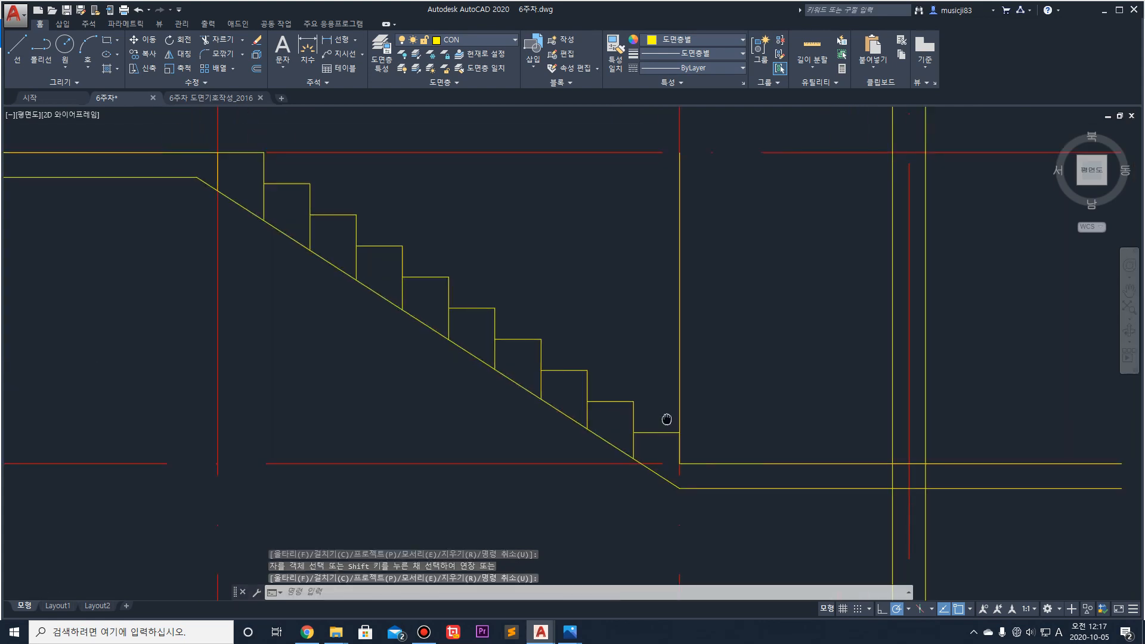
{"action": "scroll", "coordinate": [685, 434], "scroll_direction": "up", "scroll_amount": 5}
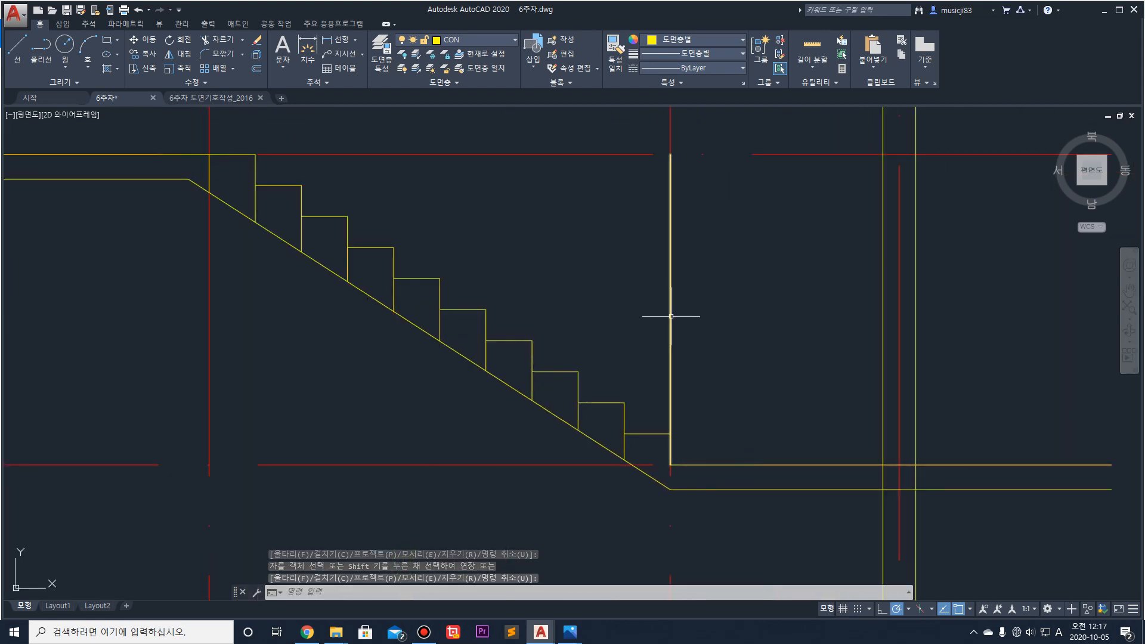
{"action": "left_click", "coordinate": [670, 309]}
{"action": "left_click", "coordinate": [671, 155]}
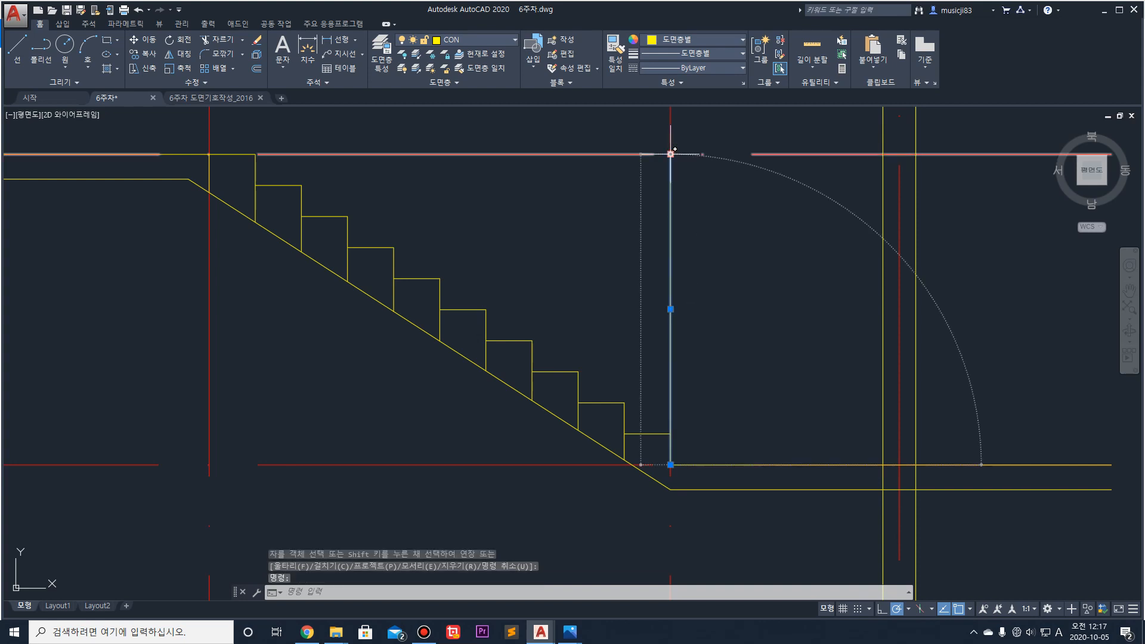
{"action": "left_click", "coordinate": [677, 434]}
{"action": "key", "text": "Escape"}
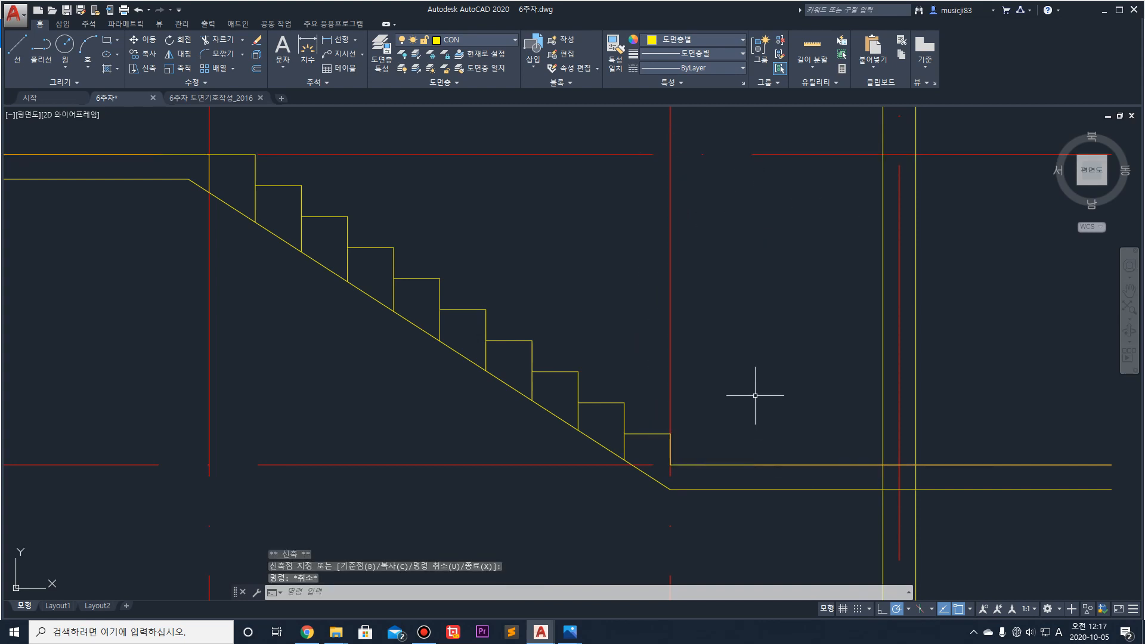
{"action": "scroll", "coordinate": [754, 396], "scroll_direction": "down", "scroll_amount": 4}
{"action": "scroll", "coordinate": [721, 431], "scroll_direction": "up", "scroll_amount": 4}
{"action": "scroll", "coordinate": [606, 311], "scroll_direction": "down", "scroll_amount": 4}
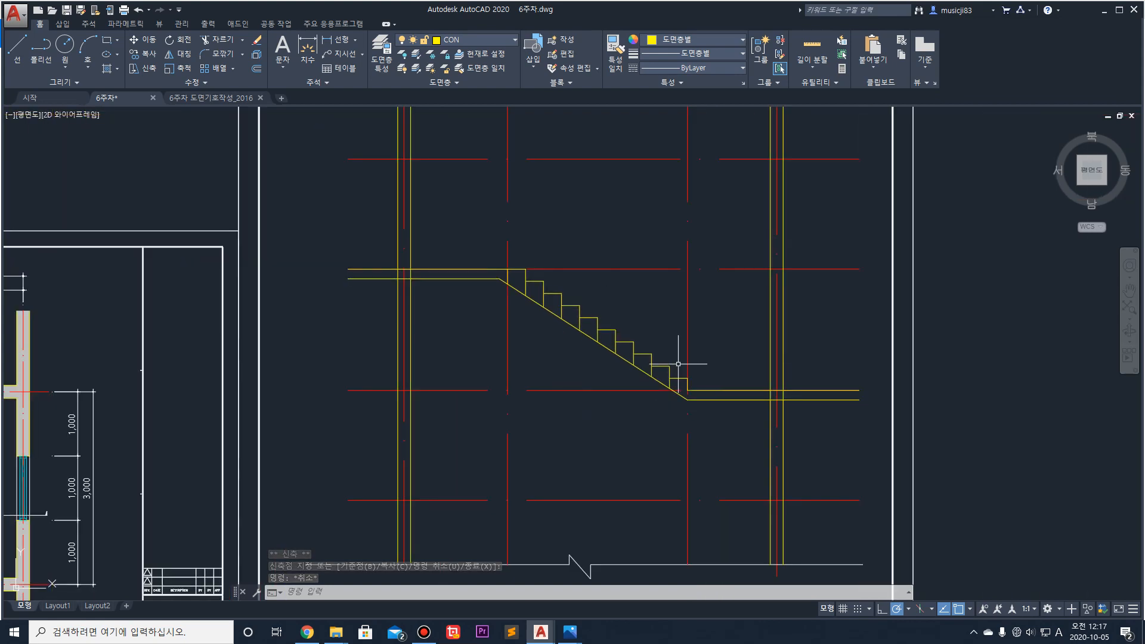
{"action": "type", "text": "r"}
{"action": "key", "text": "Return"}
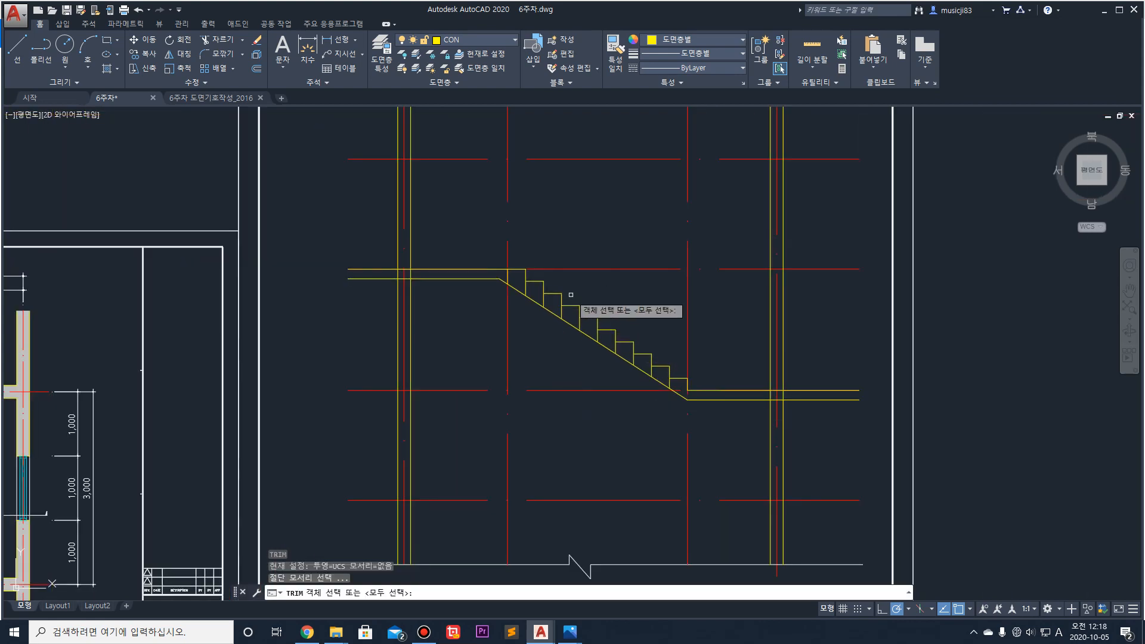
{"action": "key", "text": "Escape"}
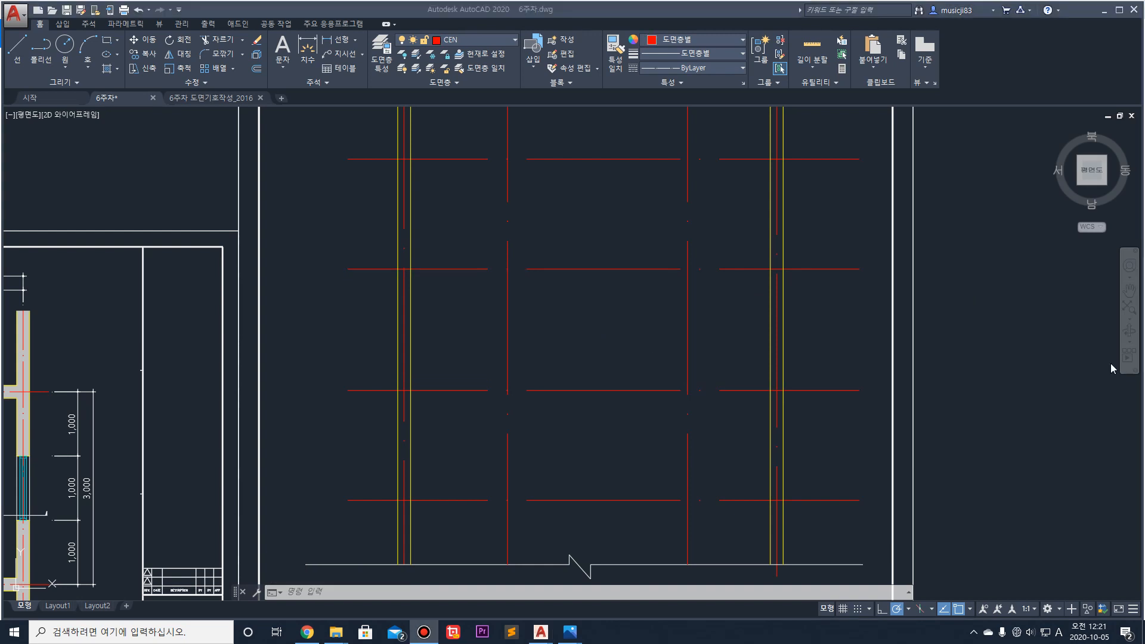
Step: On layer CON, draw connected lines along the upper landing level, diagonally down the flight, and along the lower landing level
{"action": "left_click", "coordinate": [482, 44]}
{"action": "left_click", "coordinate": [482, 86]}
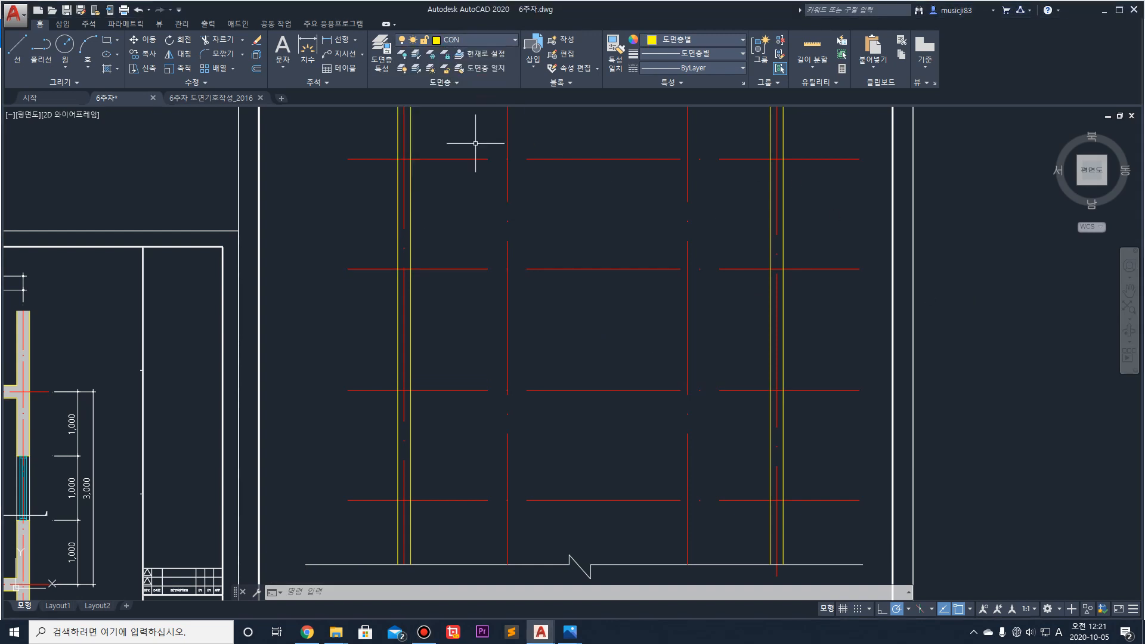
{"action": "left_click", "coordinate": [16, 51]}
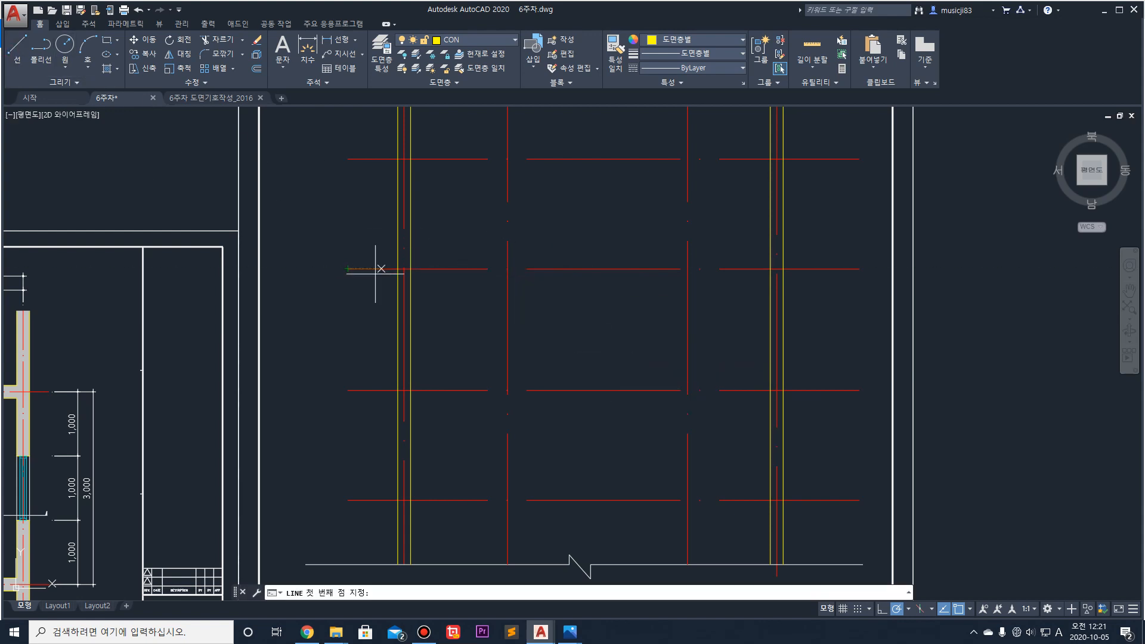
{"action": "left_click", "coordinate": [348, 268]}
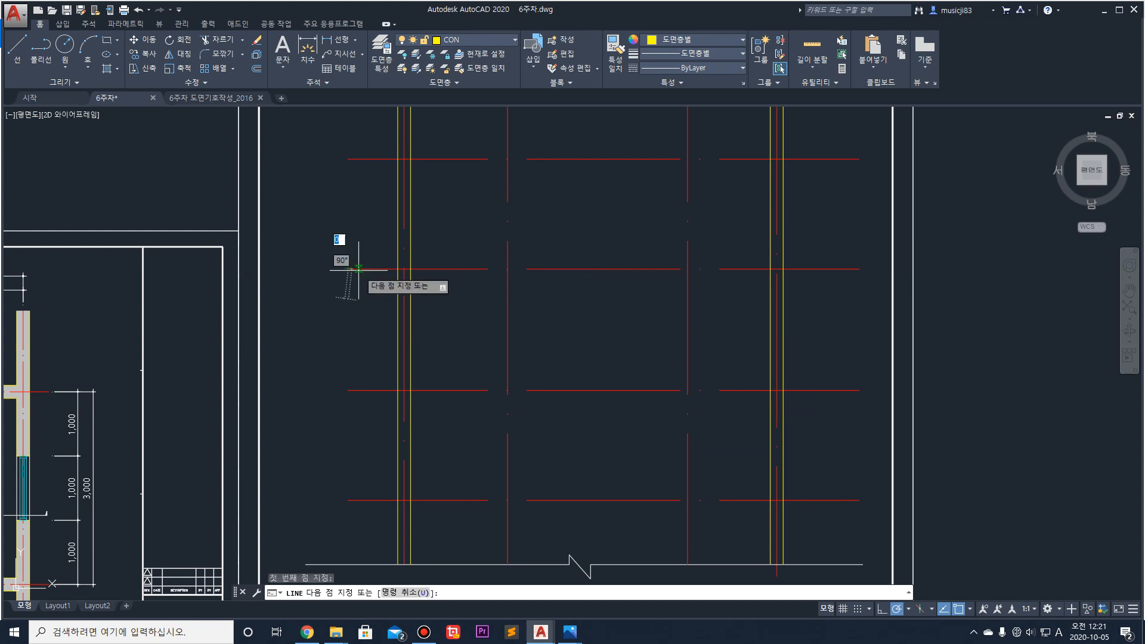
{"action": "left_click", "coordinate": [508, 269]}
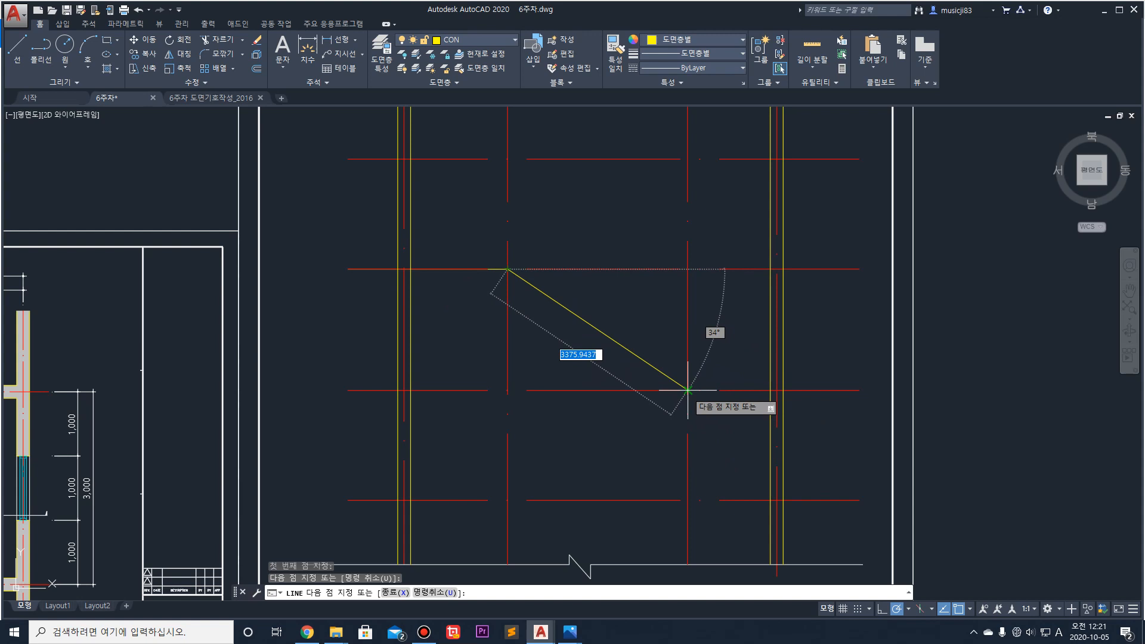
{"action": "left_click", "coordinate": [688, 391]}
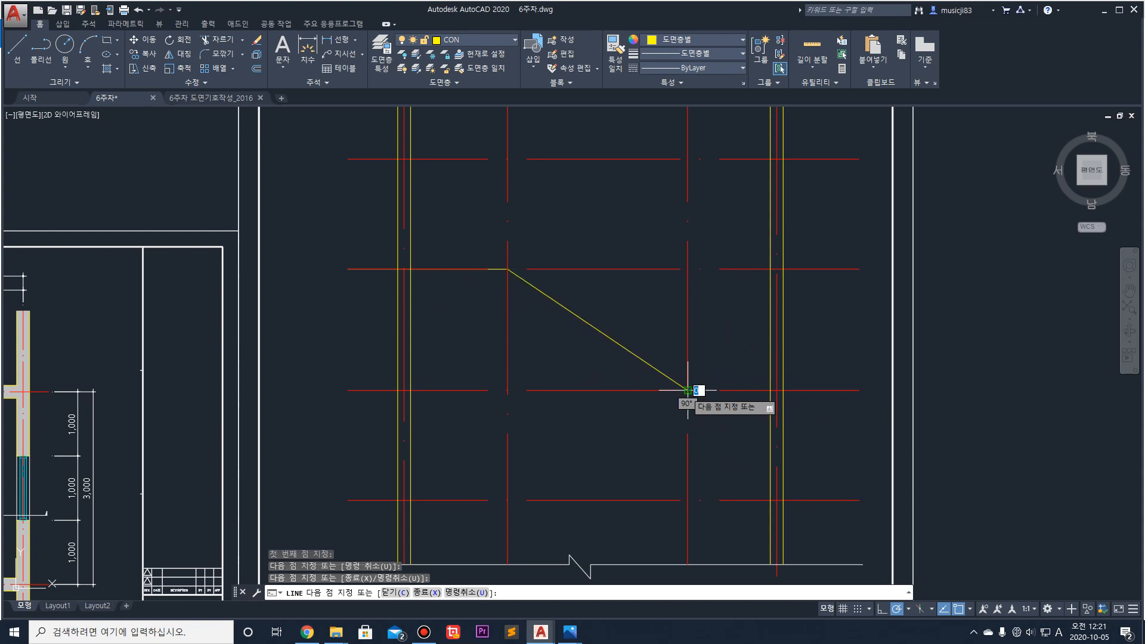
{"action": "left_click", "coordinate": [859, 391]}
{"action": "key", "text": "Escape"}
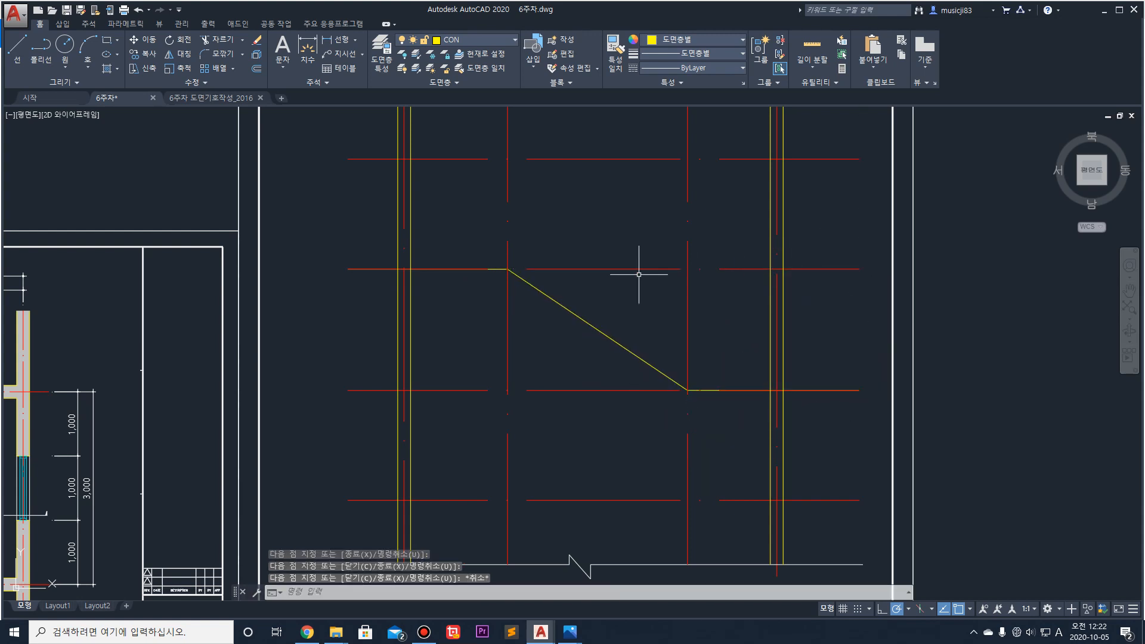
{"action": "key", "text": "Escape"}
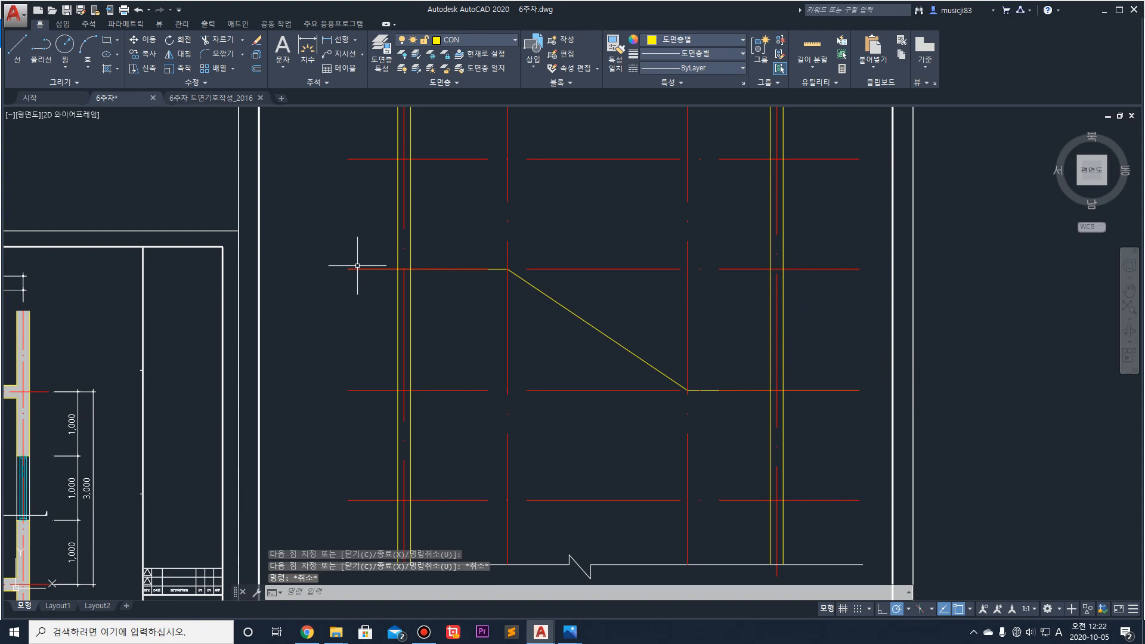
Step: Bring the two landing lines and the diagonal flight line to the front of the draw order
{"action": "left_click", "coordinate": [358, 269]}
{"action": "left_click", "coordinate": [608, 360]}
{"action": "left_click", "coordinate": [566, 305]}
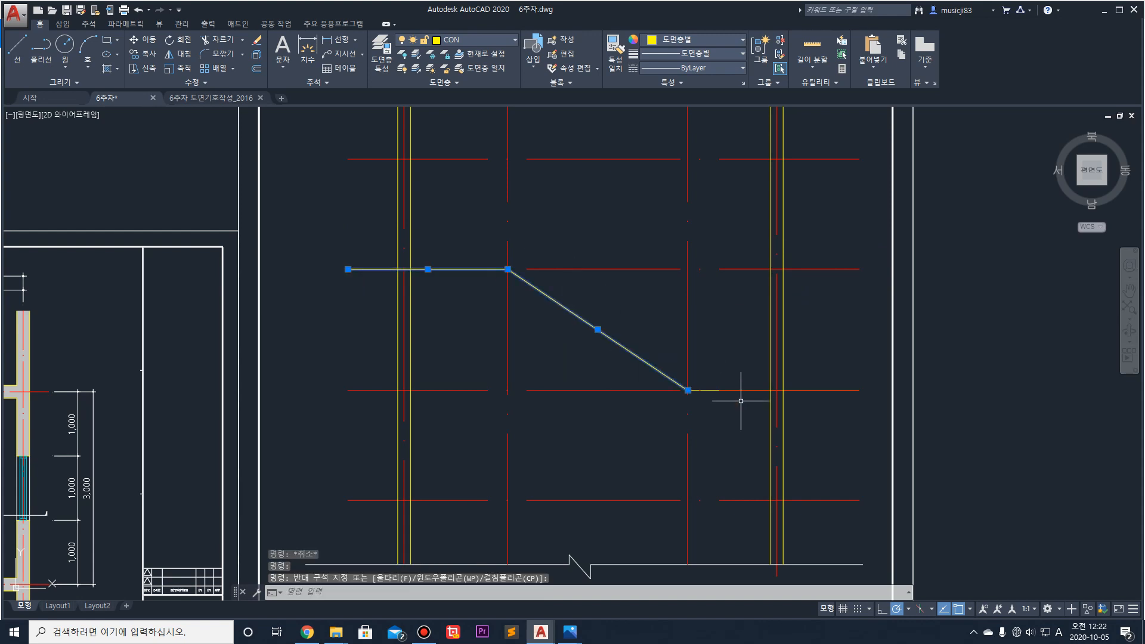
{"action": "left_click", "coordinate": [714, 390]}
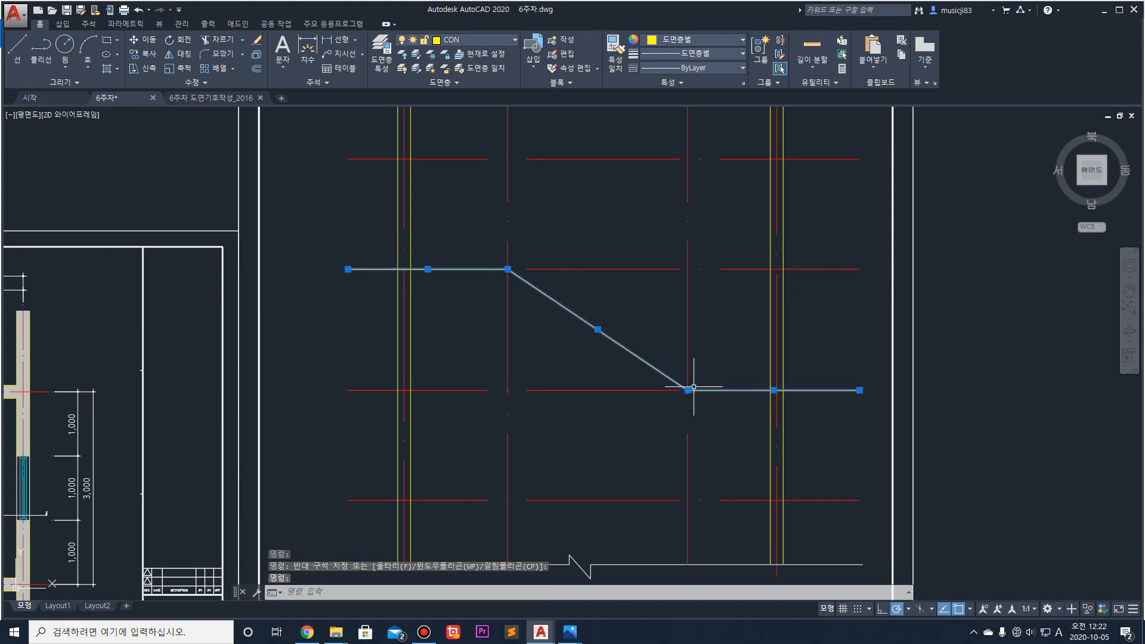
{"action": "right_click", "coordinate": [552, 298]}
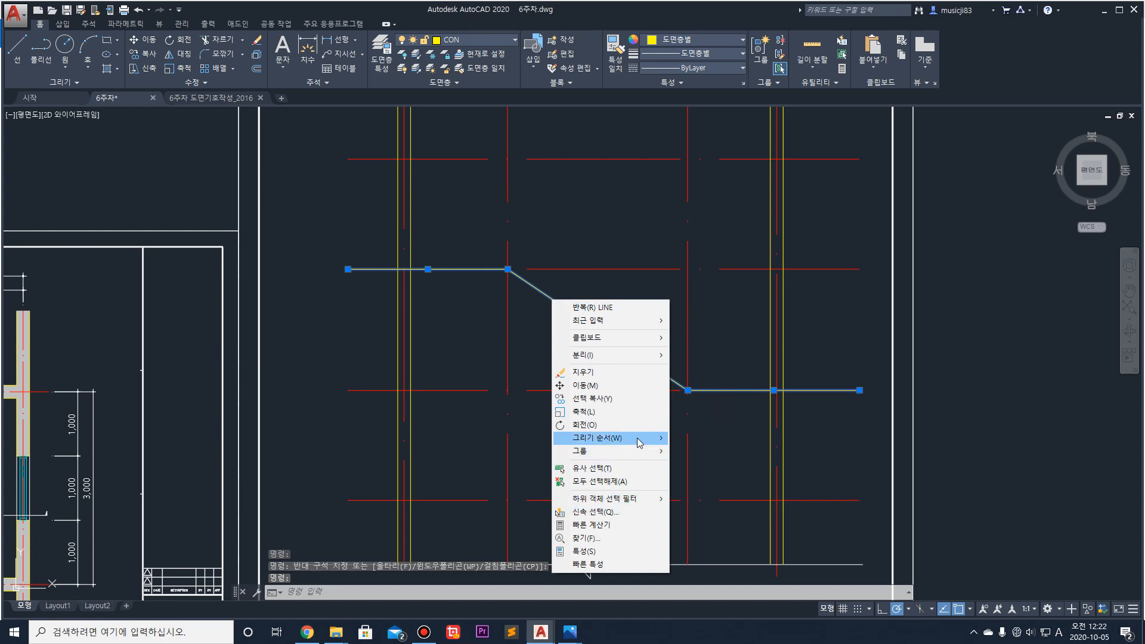
{"action": "mouse_move", "coordinate": [635, 438]}
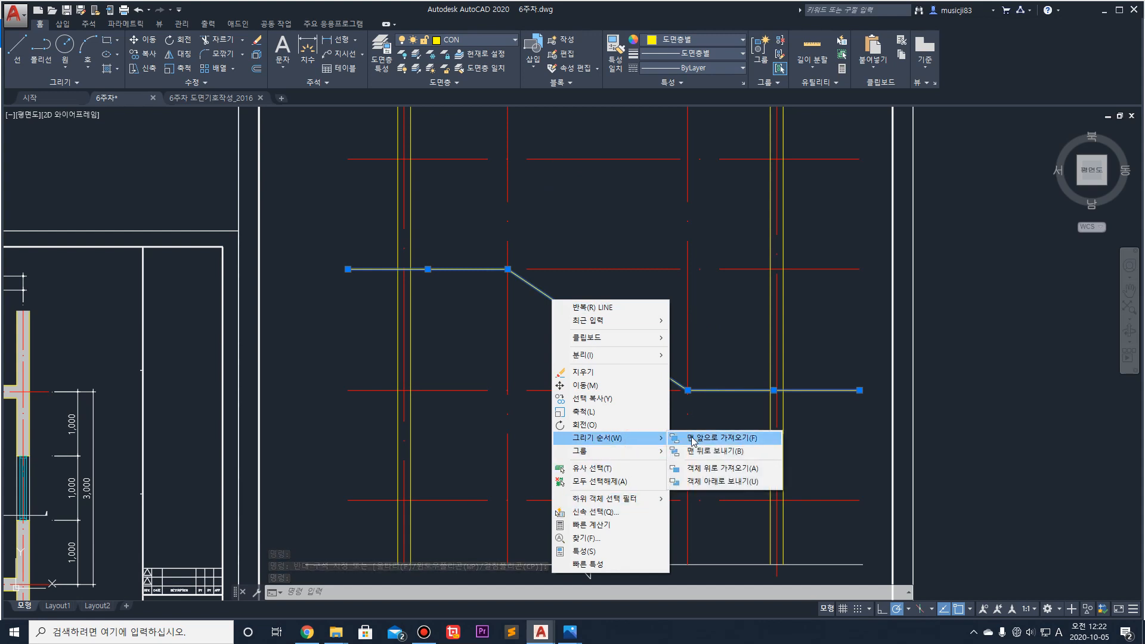
{"action": "left_click", "coordinate": [692, 439]}
{"action": "key", "text": "Escape"}
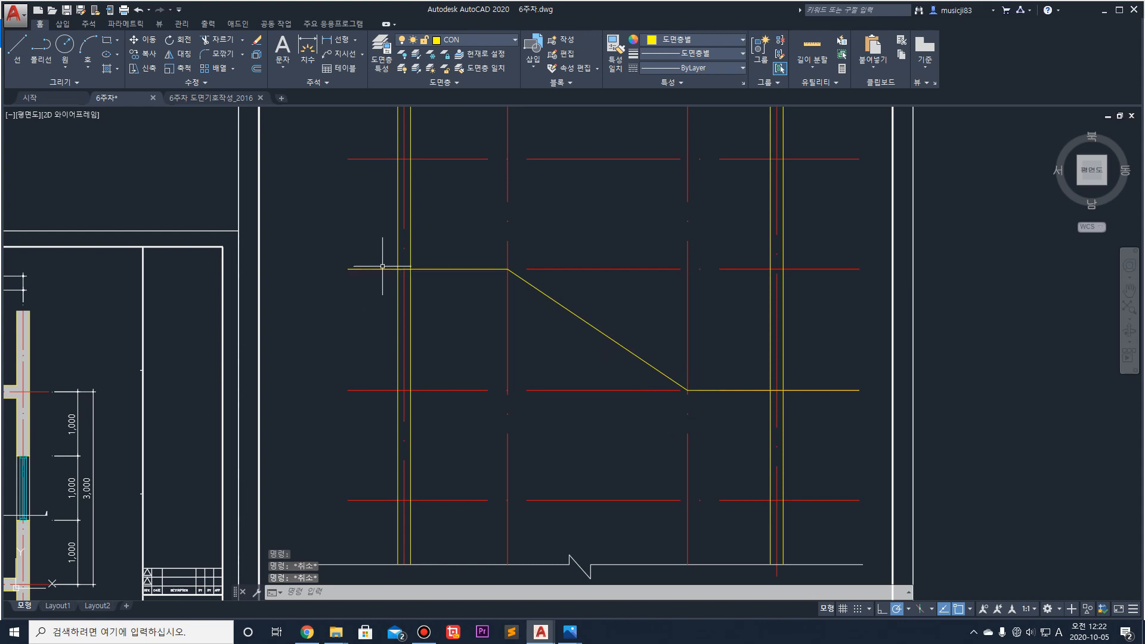
Step: Offset the upper landing line and the lower landing line 150 downward
{"action": "type", "text": "o"}
{"action": "key", "text": "Return"}
{"action": "type", "text": "150"}
{"action": "key", "text": "Return"}
{"action": "left_click", "coordinate": [447, 269]}
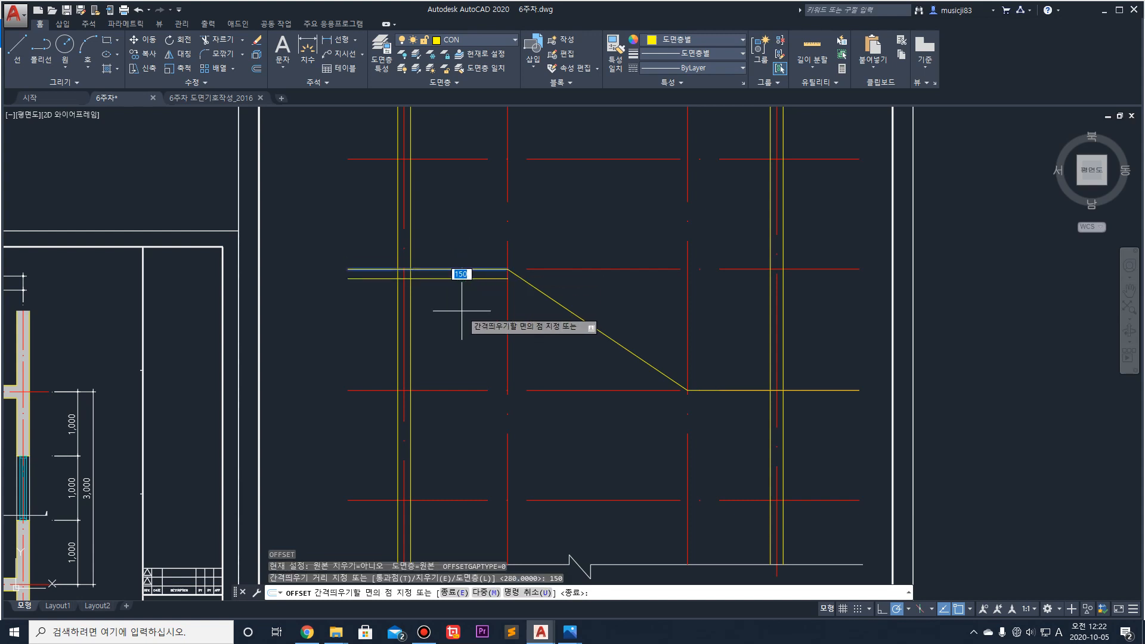
{"action": "left_click", "coordinate": [459, 274]}
{"action": "key", "text": "Return"}
{"action": "key", "text": "Return"}
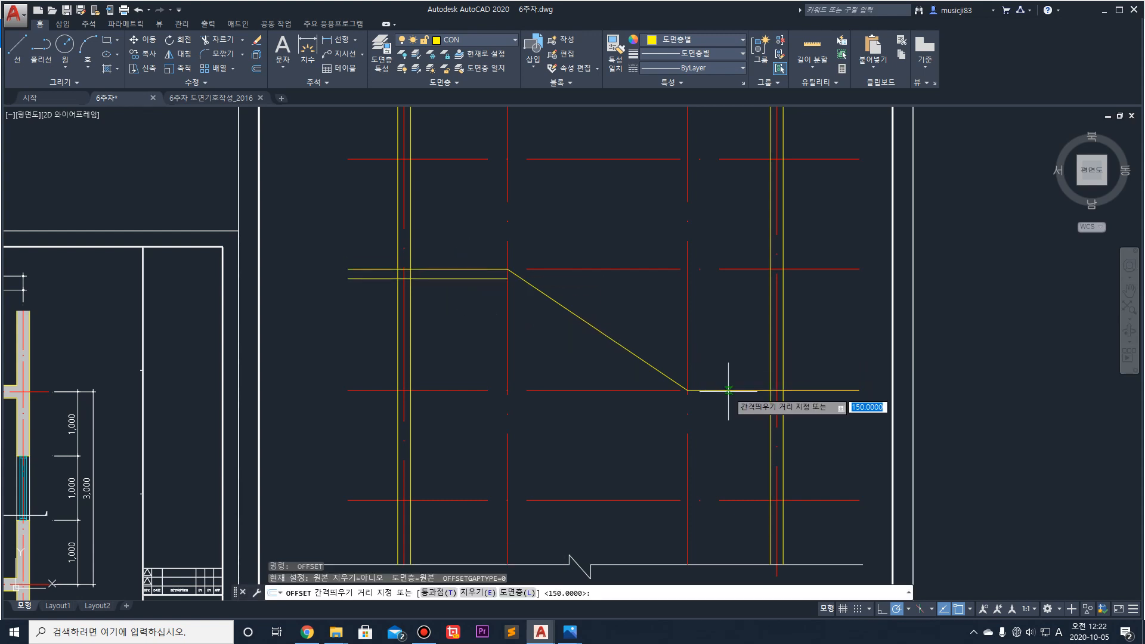
{"action": "key", "text": "Return"}
{"action": "left_click", "coordinate": [715, 390]}
{"action": "left_click", "coordinate": [723, 402]}
{"action": "key", "text": "Escape"}
Step: Draw a vertical line from the upper landing's flight-side end down to the lower landing's level
{"action": "scroll", "coordinate": [480, 297], "scroll_direction": "up", "scroll_amount": 2}
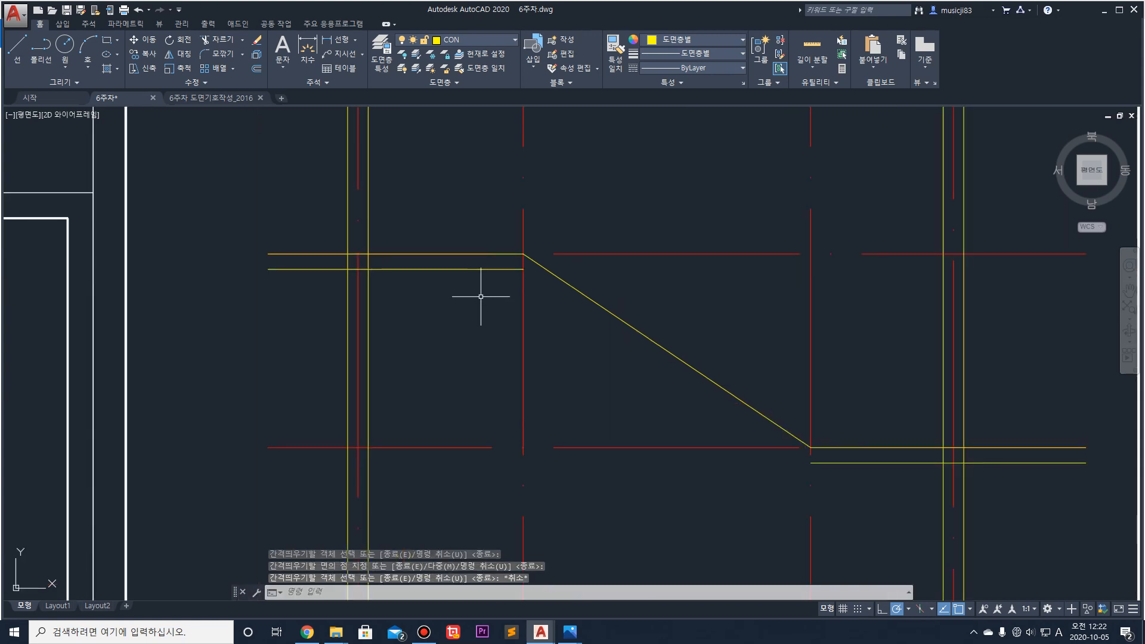
{"action": "left_click", "coordinate": [25, 52]}
{"action": "left_click", "coordinate": [523, 254]}
{"action": "left_click", "coordinate": [533, 456]}
{"action": "key", "text": "Return"}
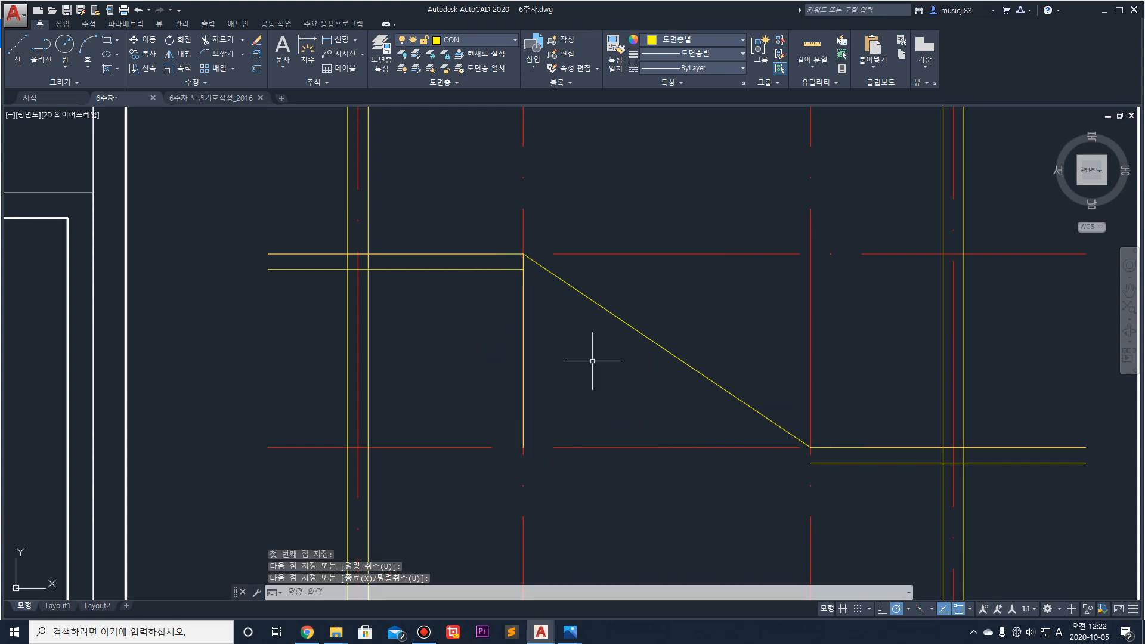
Step: Offset the vertical line repeatedly at 280 spacing across the flight until it reaches the lower landing's start
{"action": "left_click", "coordinate": [523, 310]}
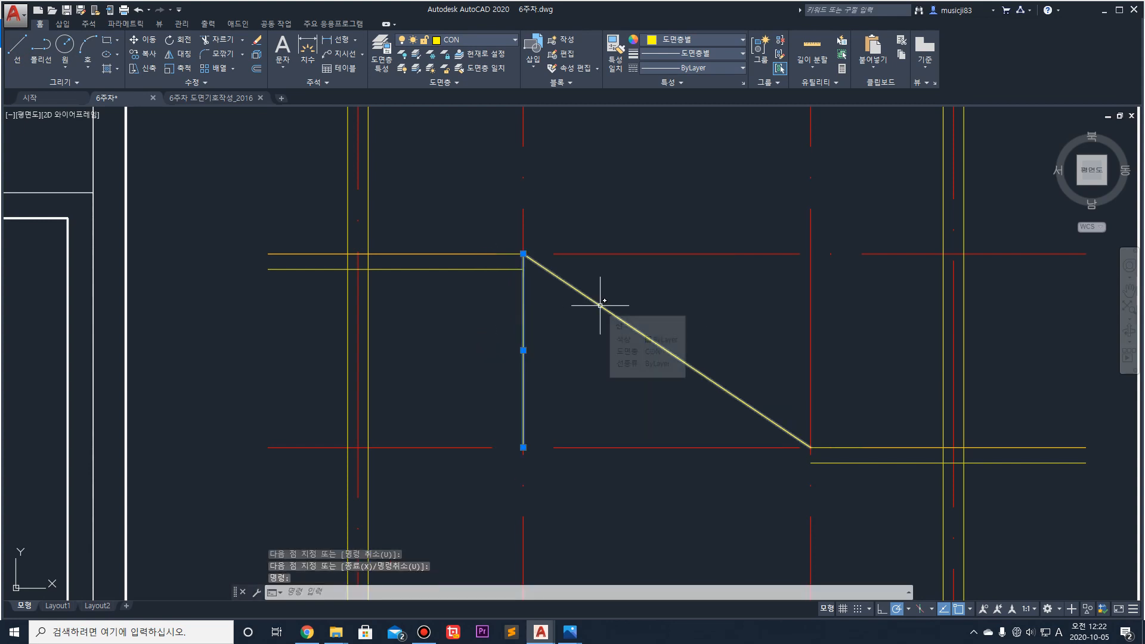
{"action": "type", "text": "o"}
{"action": "key", "text": "Return"}
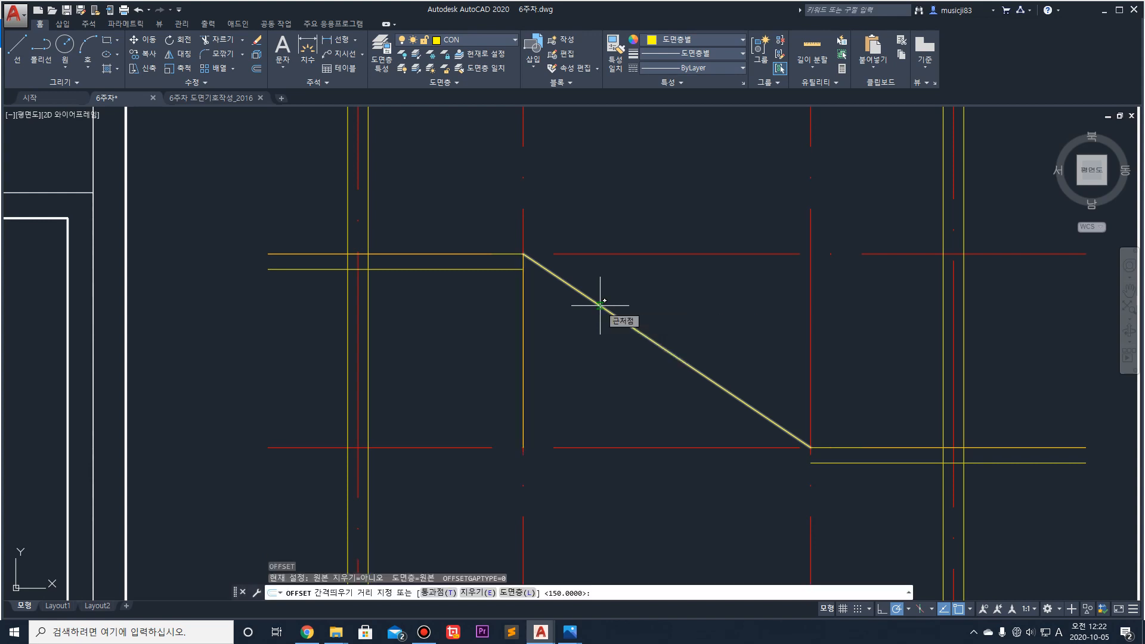
{"action": "type", "text": "280"}
{"action": "key", "text": "Return"}
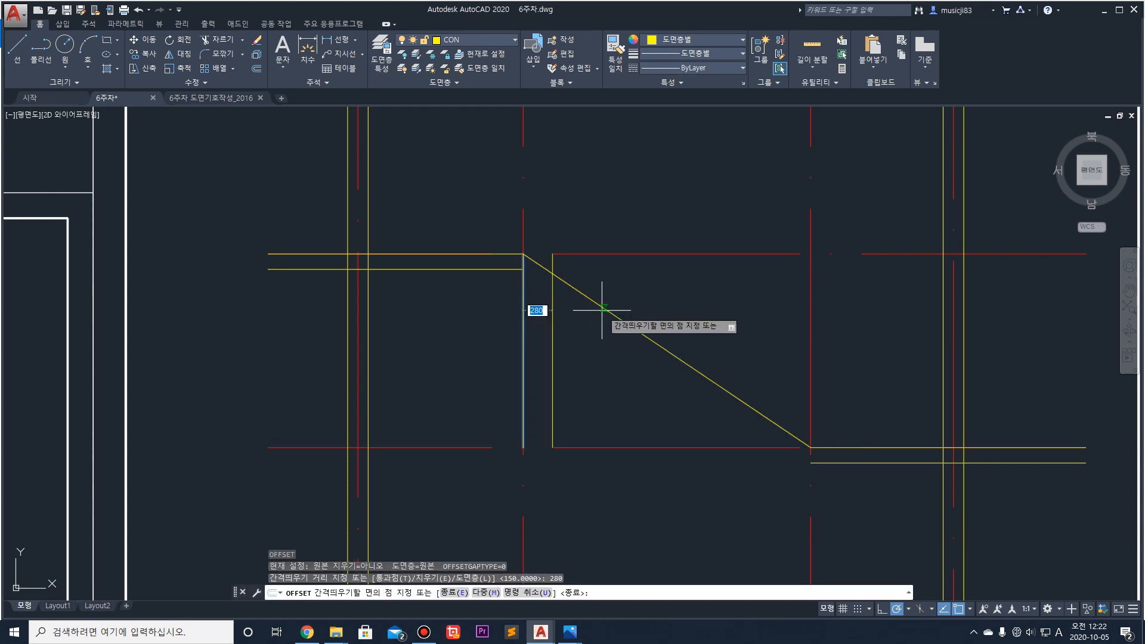
{"action": "left_click", "coordinate": [605, 307]}
{"action": "left_click", "coordinate": [552, 322]}
{"action": "left_click", "coordinate": [566, 316]}
{"action": "left_click", "coordinate": [581, 312]}
{"action": "left_click", "coordinate": [632, 310]}
{"action": "left_click", "coordinate": [610, 309]}
{"action": "left_click", "coordinate": [653, 299]}
{"action": "left_click", "coordinate": [639, 303]}
{"action": "left_click", "coordinate": [676, 306]}
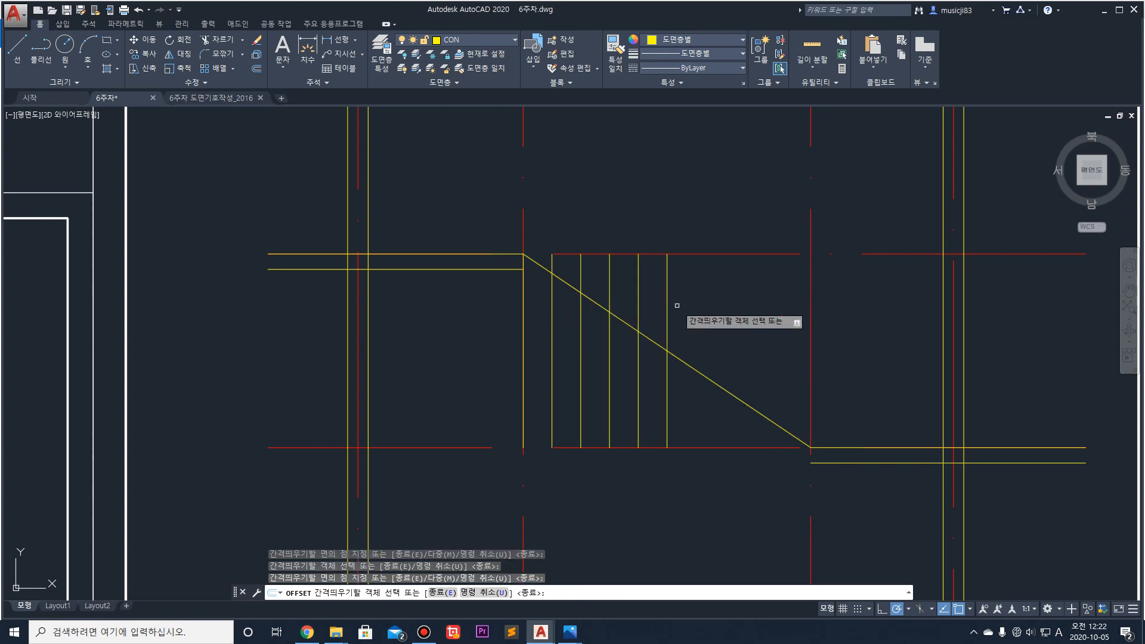
{"action": "left_click", "coordinate": [668, 306]}
{"action": "left_click", "coordinate": [730, 311]}
{"action": "left_click", "coordinate": [695, 311]}
{"action": "left_click", "coordinate": [732, 312]}
{"action": "left_click", "coordinate": [724, 310]}
{"action": "left_click", "coordinate": [757, 312]}
{"action": "left_click", "coordinate": [753, 311]}
{"action": "left_click", "coordinate": [772, 314]}
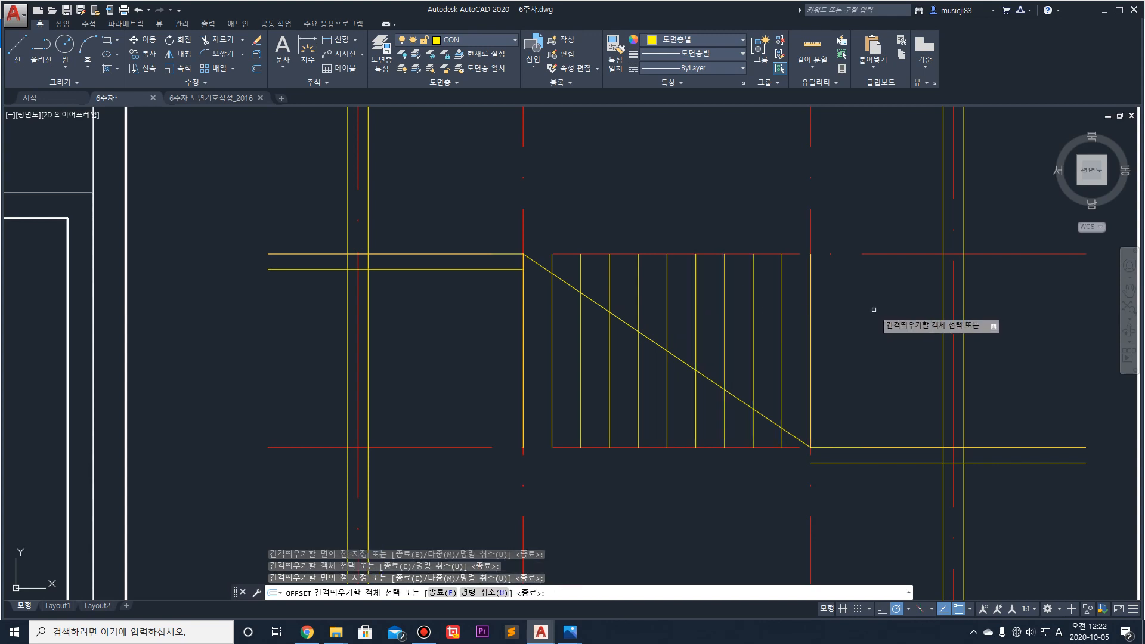
{"action": "scroll", "coordinate": [603, 244], "scroll_direction": "up", "scroll_amount": 4}
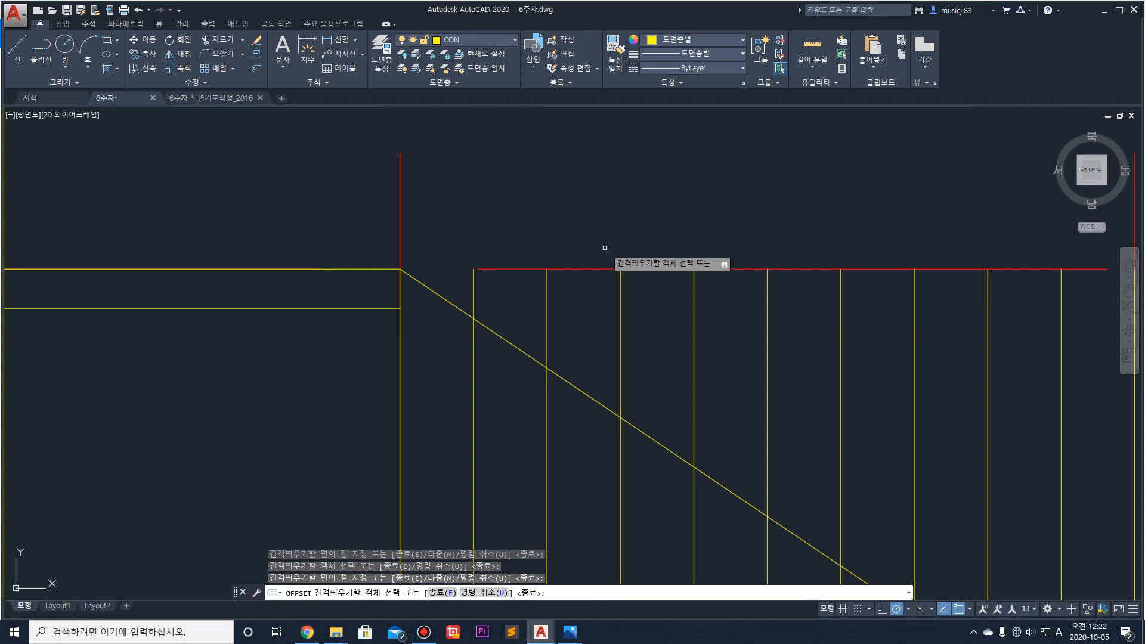
{"action": "scroll", "coordinate": [605, 247], "scroll_direction": "down", "scroll_amount": 2}
{"action": "key", "text": "Escape"}
Step: Stretch the end of the upper landing's top line horizontally to the first offset vertical line
{"action": "left_click", "coordinate": [471, 253]}
{"action": "key", "text": "Escape"}
{"action": "left_click", "coordinate": [460, 258]}
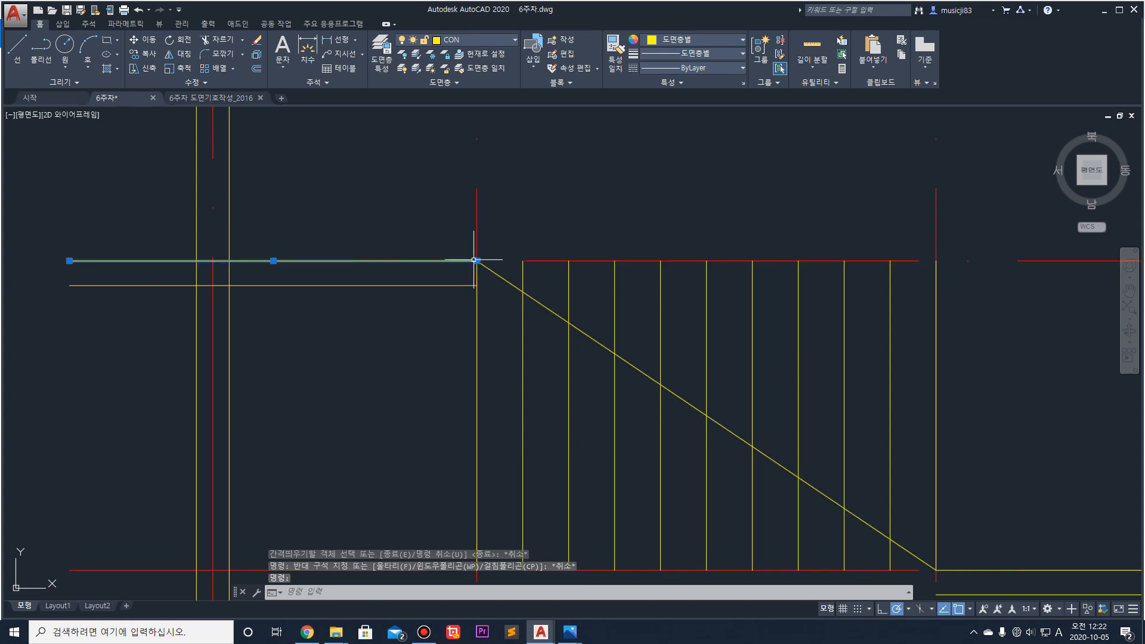
{"action": "left_click", "coordinate": [477, 260]}
{"action": "left_click", "coordinate": [522, 260]}
{"action": "key", "text": "Escape"}
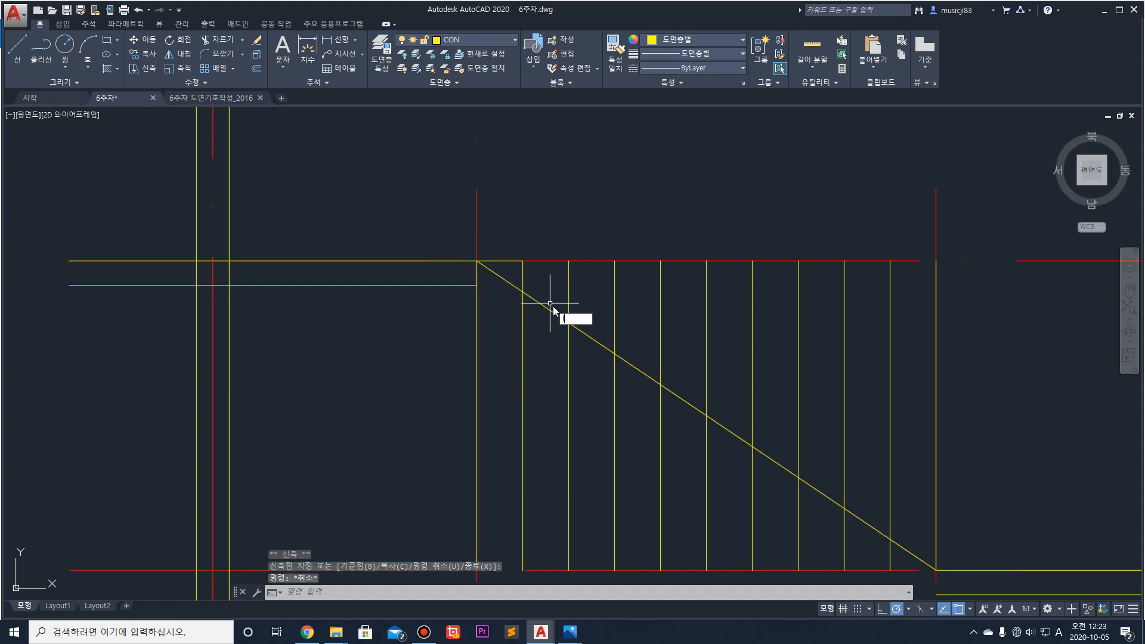
Step: Draw nine horizontal tread lines, each from a slope-line intersection with a riser line to the next vertical line toward the lower landing
{"action": "type", "text": "l"}
{"action": "key", "text": "Return"}
{"action": "left_click", "coordinate": [522, 291]}
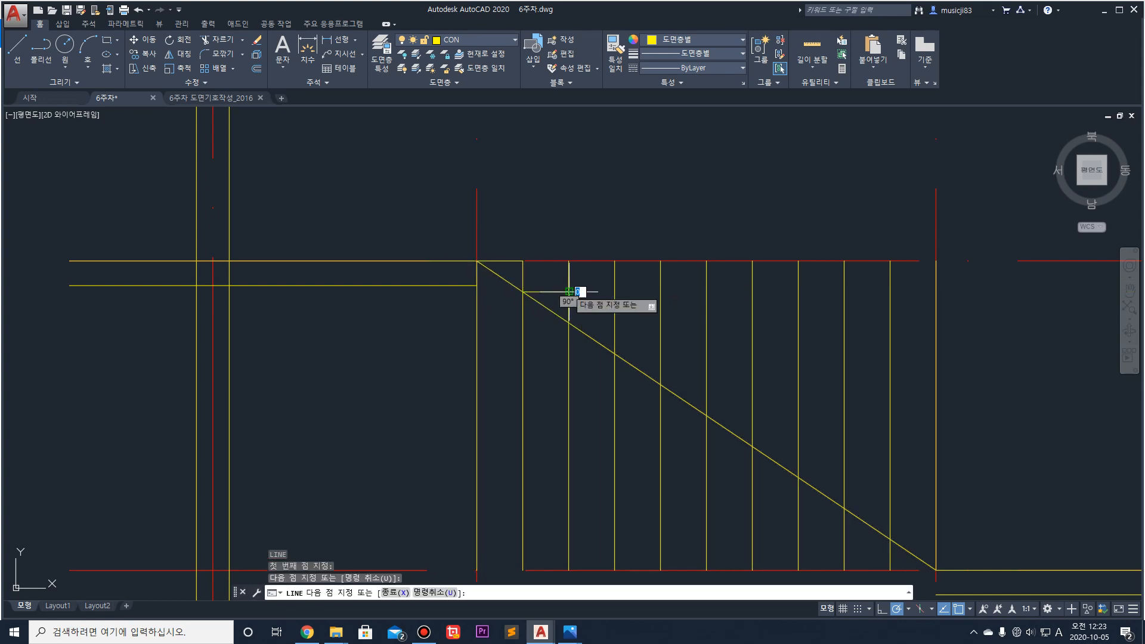
{"action": "left_click", "coordinate": [569, 322]}
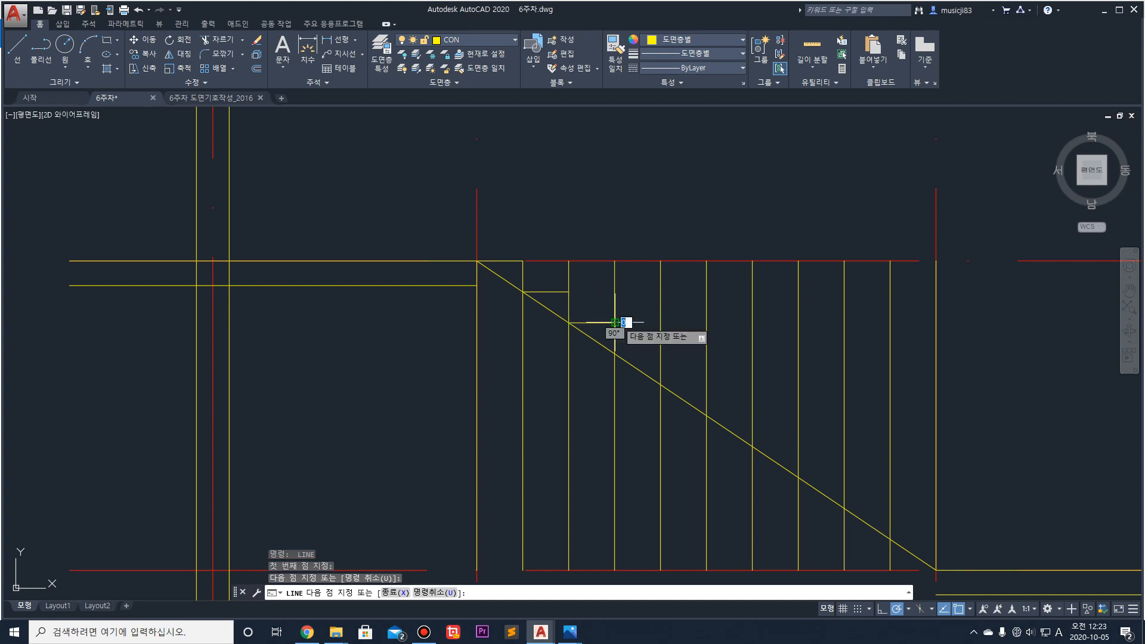
{"action": "left_click", "coordinate": [614, 323]}
{"action": "key", "text": "Return"}
{"action": "key", "text": "Return"}
{"action": "left_click", "coordinate": [615, 353]}
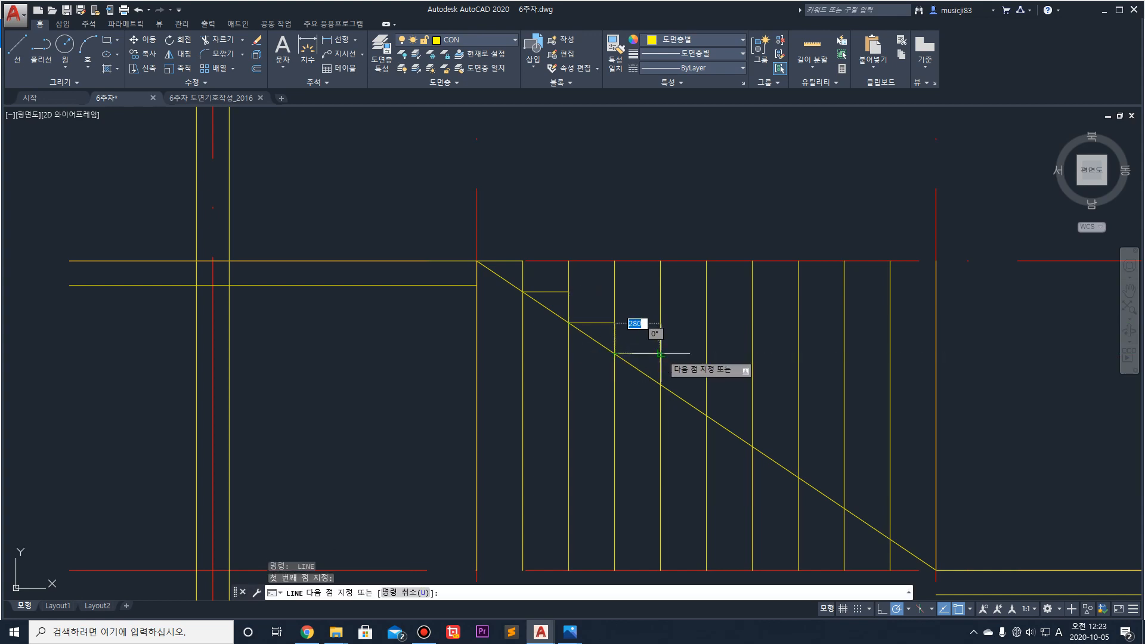
{"action": "left_click", "coordinate": [661, 353]}
{"action": "key", "text": "Return"}
{"action": "key", "text": "Return"}
{"action": "left_click", "coordinate": [660, 385]}
{"action": "left_click", "coordinate": [707, 385]}
{"action": "key", "text": "Return"}
{"action": "key", "text": "Return"}
{"action": "left_click", "coordinate": [706, 416]}
{"action": "left_click", "coordinate": [753, 416]}
{"action": "key", "text": "Return"}
{"action": "key", "text": "Return"}
{"action": "left_click", "coordinate": [752, 446]}
{"action": "left_click", "coordinate": [798, 447]}
{"action": "key", "text": "Return"}
{"action": "key", "text": "Return"}
{"action": "left_click", "coordinate": [799, 478]}
{"action": "left_click", "coordinate": [844, 478]}
{"action": "key", "text": "Return"}
{"action": "key", "text": "Return"}
{"action": "left_click", "coordinate": [892, 508]}
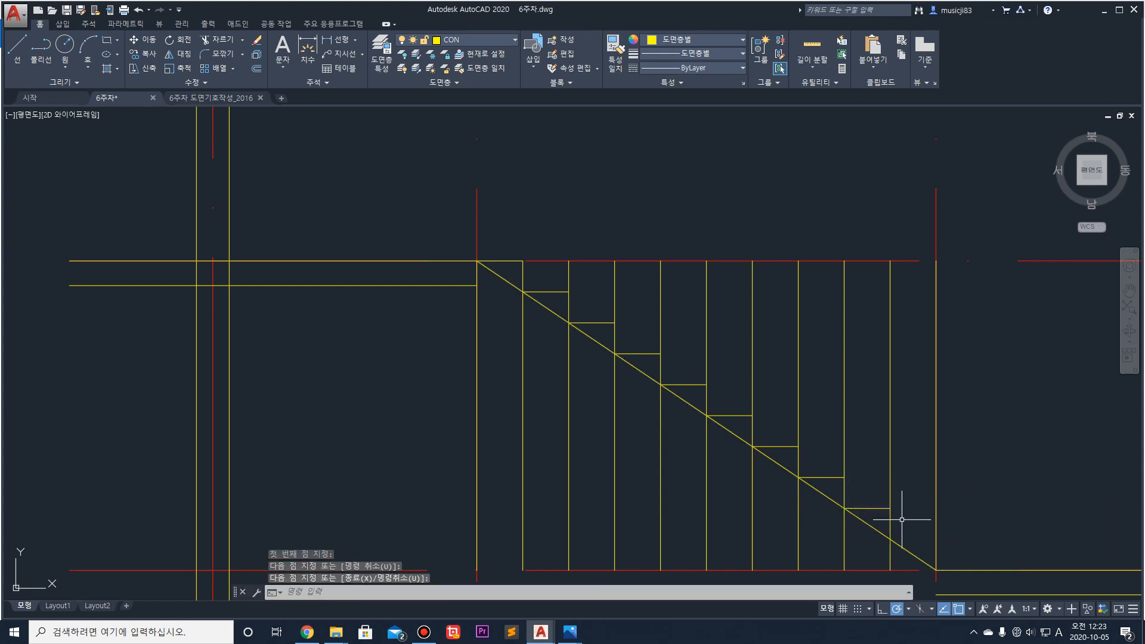
{"action": "left_click", "coordinate": [935, 539]}
{"action": "key", "text": "Return"}
Step: Trim the intermediate vertical riser lines above the treads, using the flight's linework as cutting edges
{"action": "mouse_move", "coordinate": [929, 374]}
{"action": "middle_mouse_down"}
{"action": "mouse_move", "coordinate": [835, 356]}
{"action": "mouse_move", "coordinate": [767, 319]}
{"action": "middle_mouse_up"}
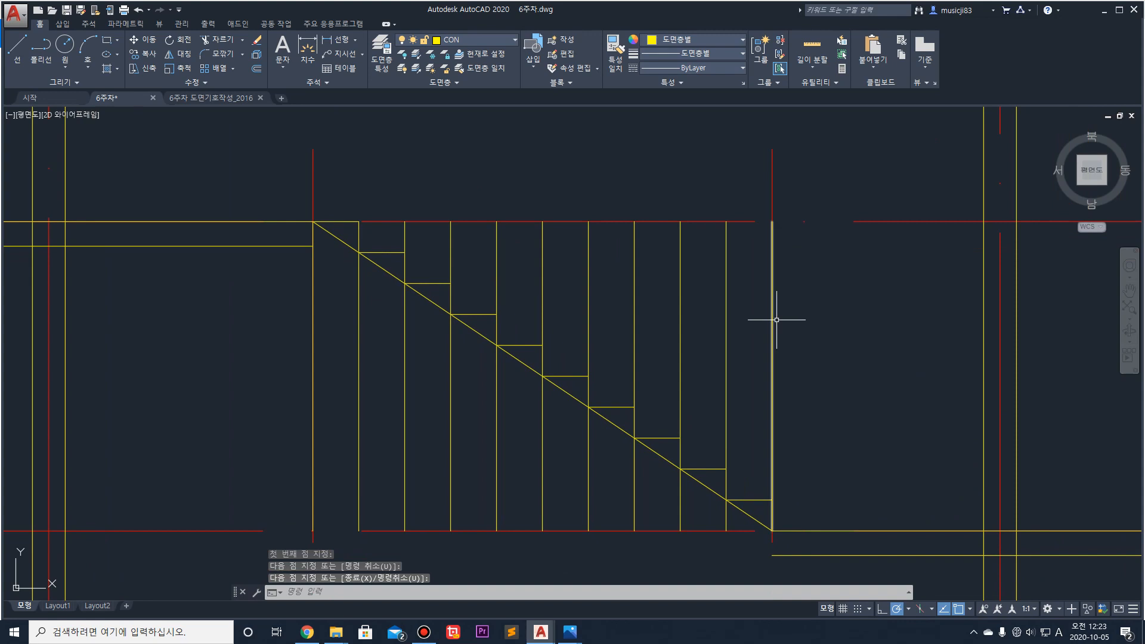
{"action": "scroll", "coordinate": [766, 320], "scroll_direction": "down", "scroll_amount": 2}
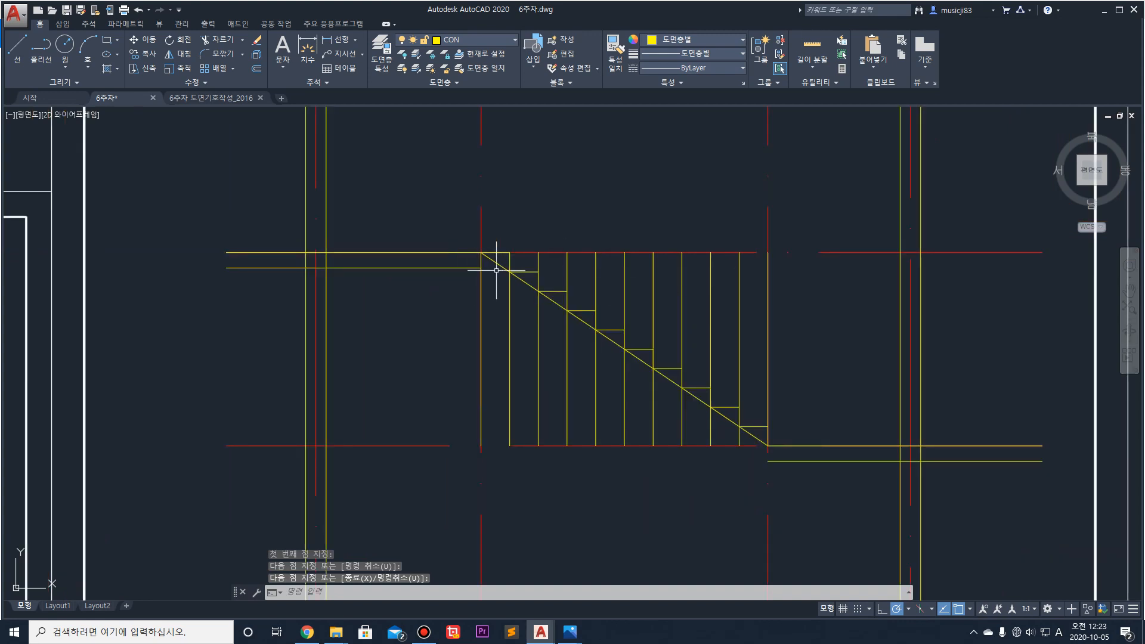
{"action": "type", "text": "tr"}
{"action": "key", "text": "Return"}
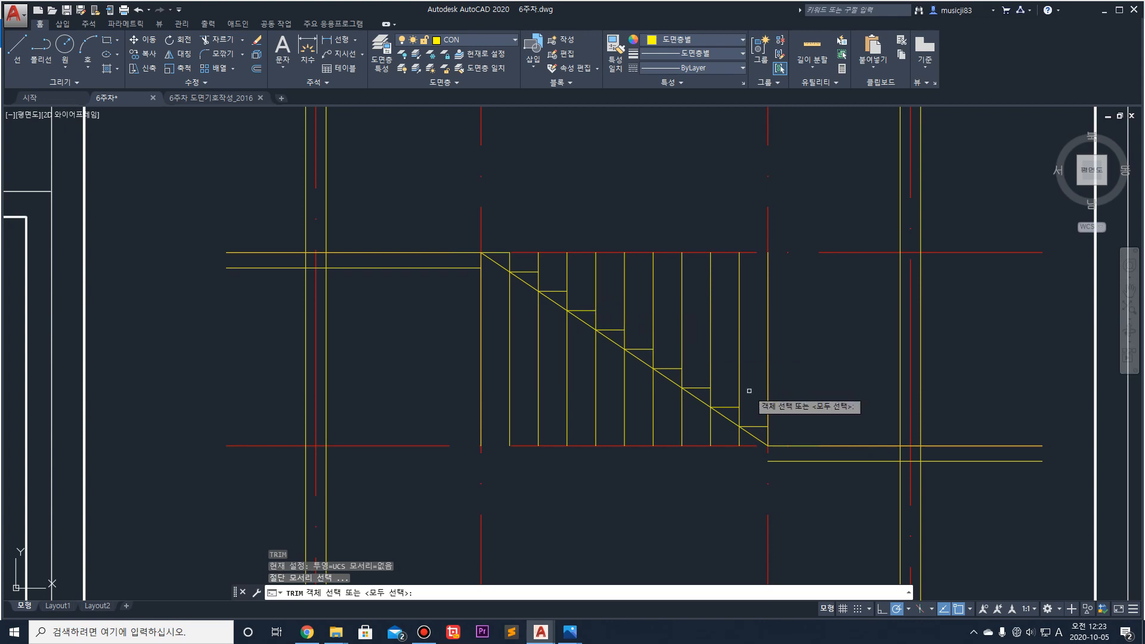
{"action": "left_click_drag", "start_coordinate": [790, 471], "coordinate": [471, 226]}
{"action": "key", "text": "Return"}
{"action": "scroll", "coordinate": [518, 254], "scroll_direction": "up", "scroll_amount": 3}
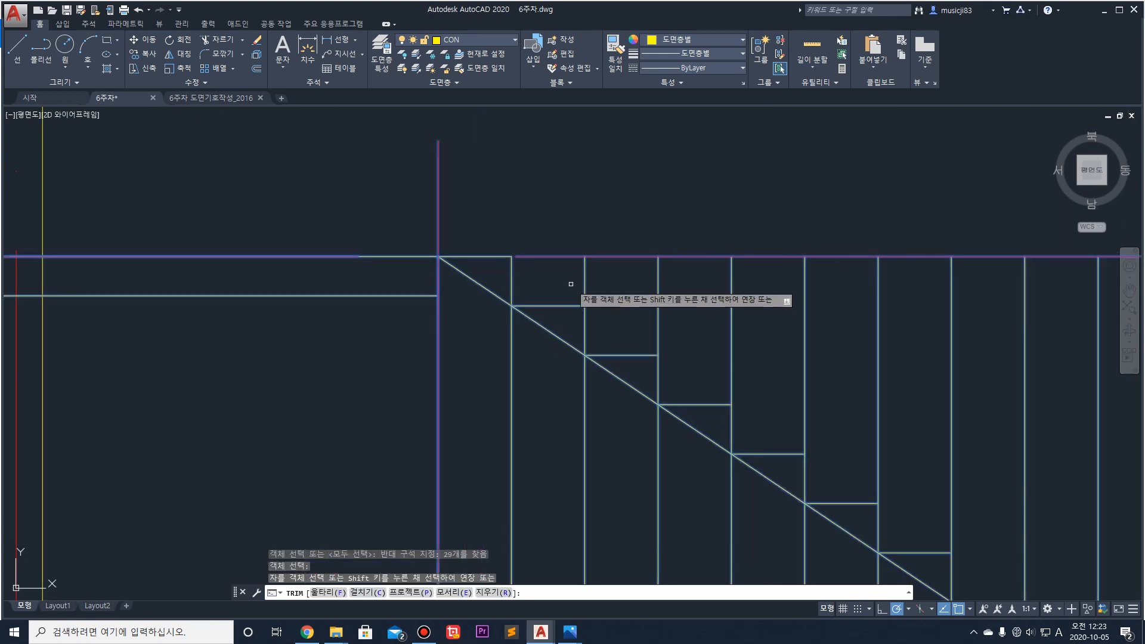
{"action": "left_click", "coordinate": [695, 277]}
{"action": "left_click", "coordinate": [539, 286]}
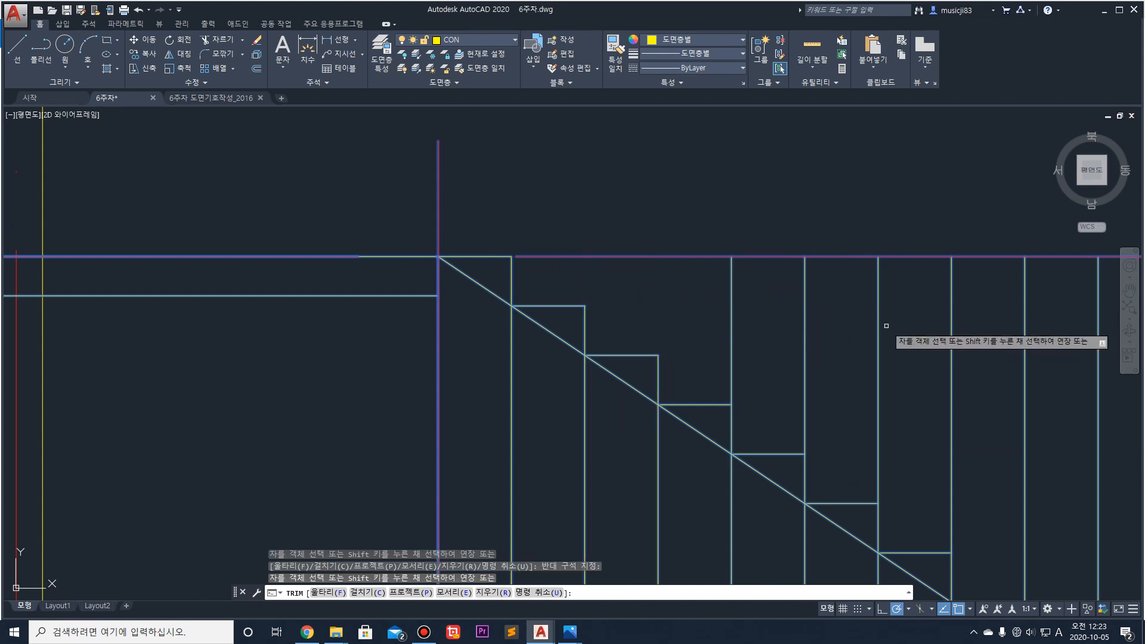
{"action": "left_click", "coordinate": [1059, 326]}
{"action": "left_click", "coordinate": [736, 307]}
{"action": "left_click", "coordinate": [738, 316]}
{"action": "left_click", "coordinate": [704, 298]}
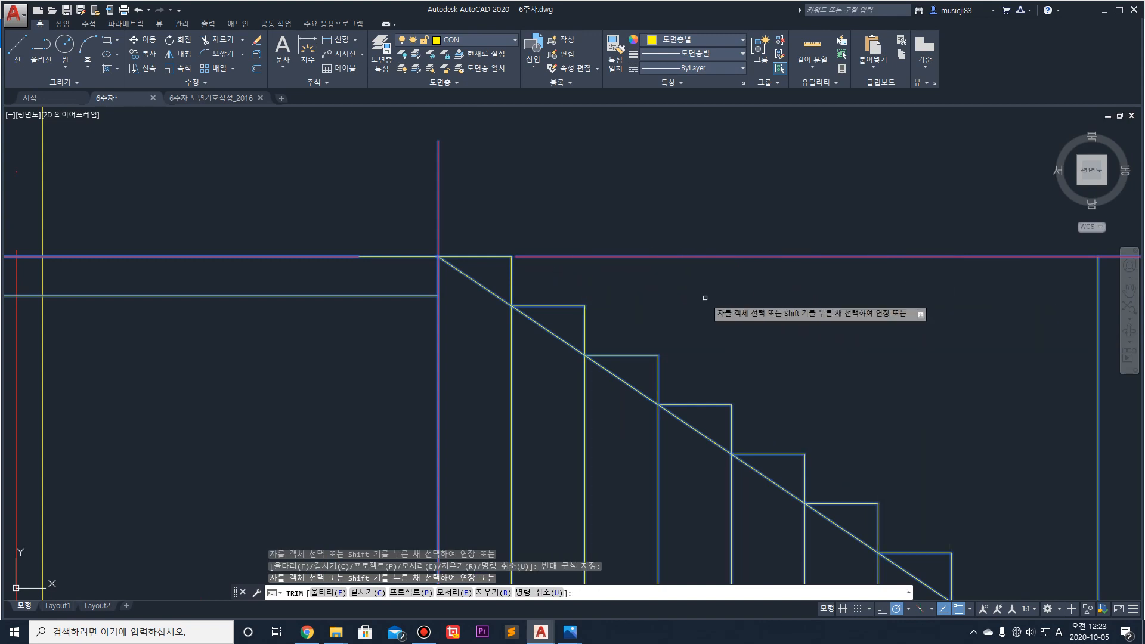
{"action": "scroll", "coordinate": [704, 297], "scroll_direction": "down", "scroll_amount": 3}
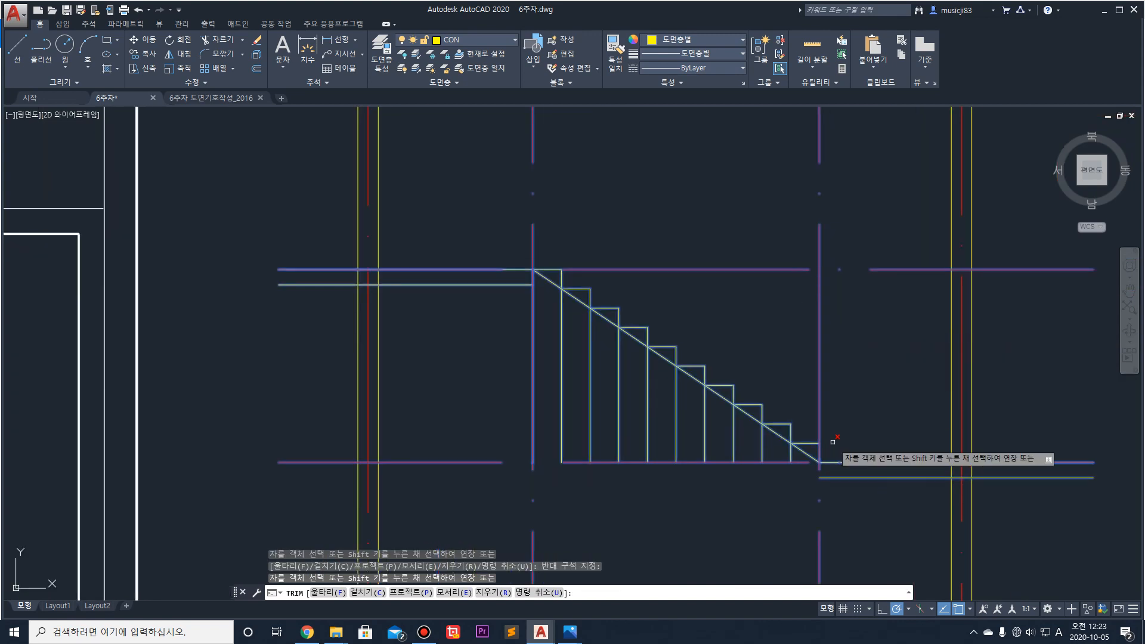
{"action": "scroll", "coordinate": [668, 316], "scroll_direction": "up", "scroll_amount": 3}
{"action": "middle_click_drag", "start_coordinate": [491, 281], "coordinate": [541, 323]}
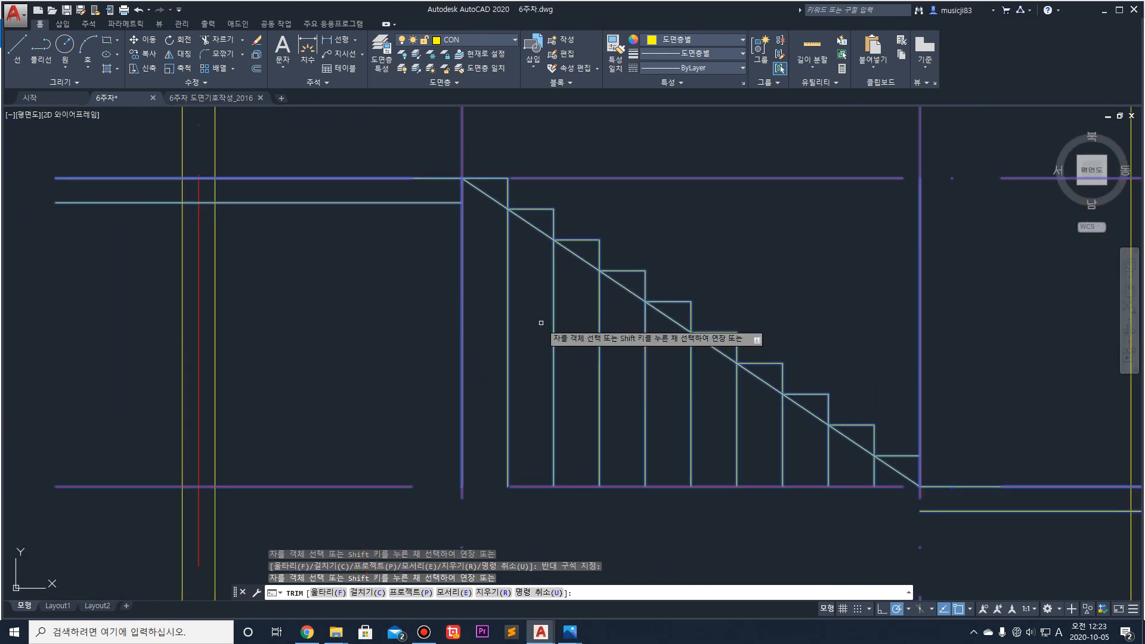
{"action": "key", "text": "Escape"}
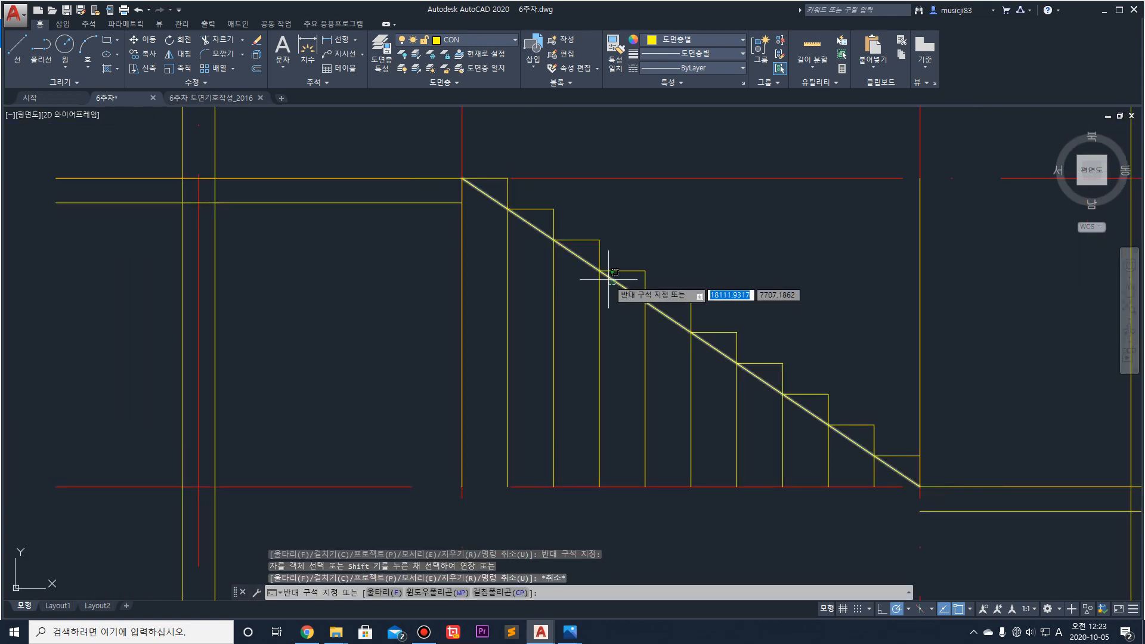
Step: Delete the diagonal slope line running through the flight
{"action": "left_click", "coordinate": [614, 285]}
{"action": "key", "text": "Delete"}
Step: Shorten the flight-side end of the upper landing's underside line, pulling it horizontally back from the first vertical line
{"action": "middle_click_drag", "start_coordinate": [551, 316], "coordinate": [519, 276]}
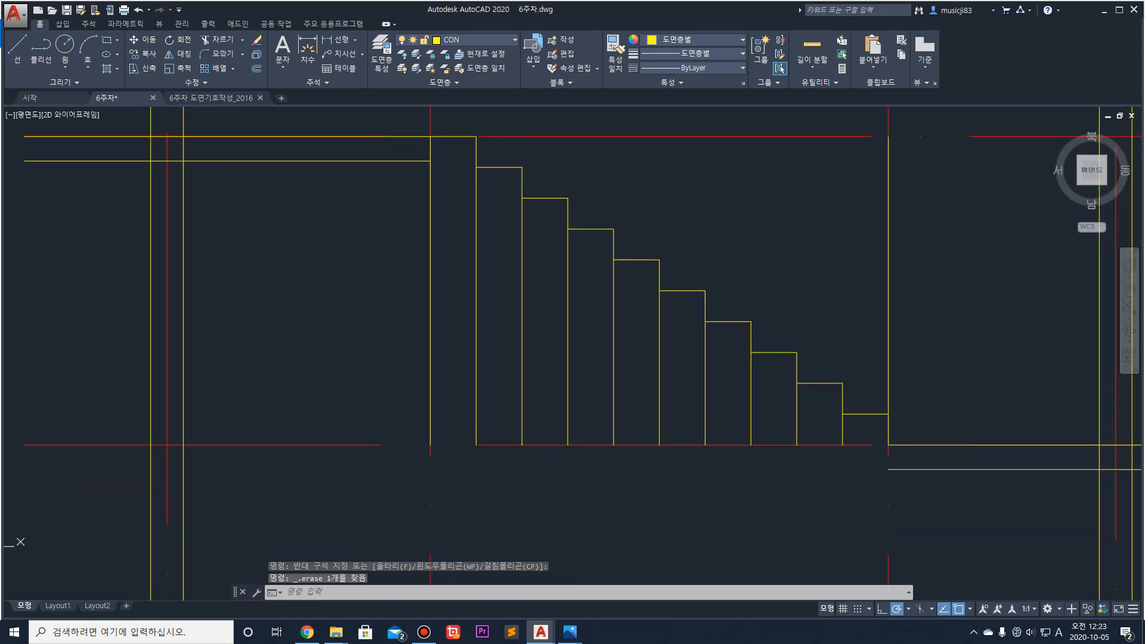
{"action": "left_click", "coordinate": [397, 163]}
{"action": "left_click", "coordinate": [431, 161]}
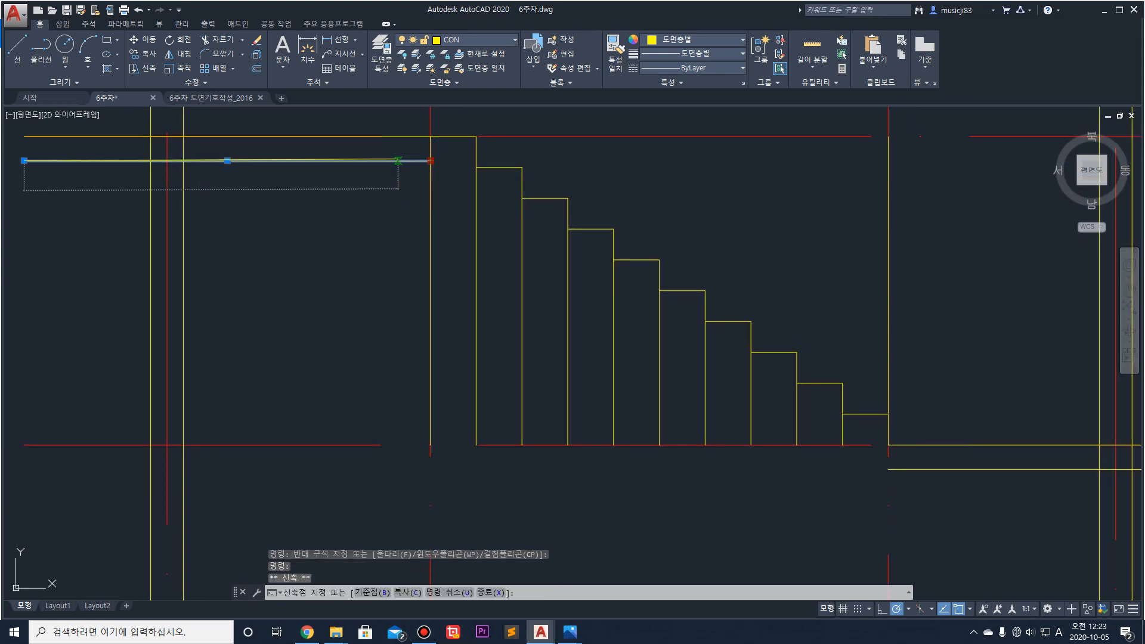
{"action": "left_click", "coordinate": [398, 161]}
{"action": "scroll", "coordinate": [450, 228], "scroll_direction": "down", "scroll_amount": 2}
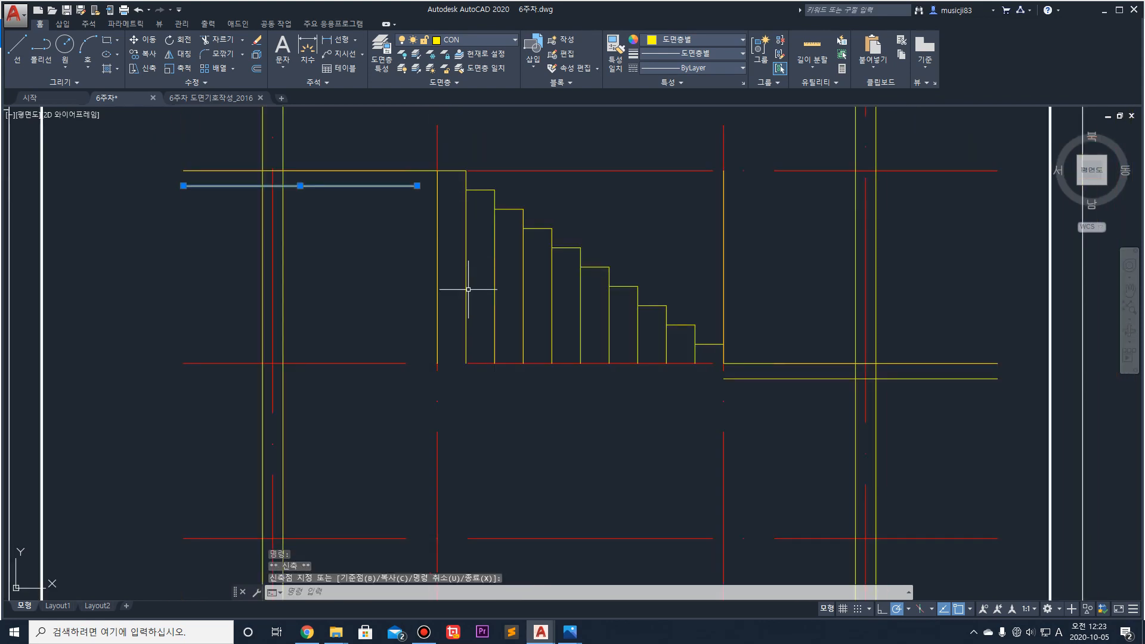
Step: Extend the flight-side end of the lower landing's underside line horizontally about 102 toward the stairs
{"action": "left_click", "coordinate": [742, 377]}
{"action": "left_click", "coordinate": [723, 378]}
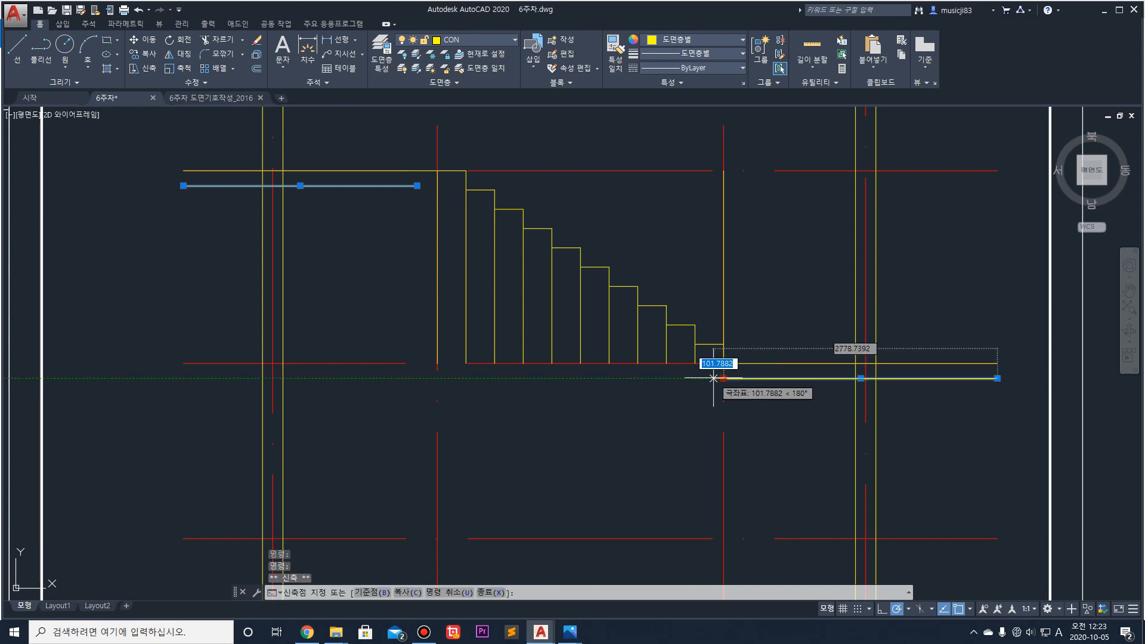
{"action": "left_click", "coordinate": [713, 378]}
{"action": "left_click", "coordinate": [677, 404]}
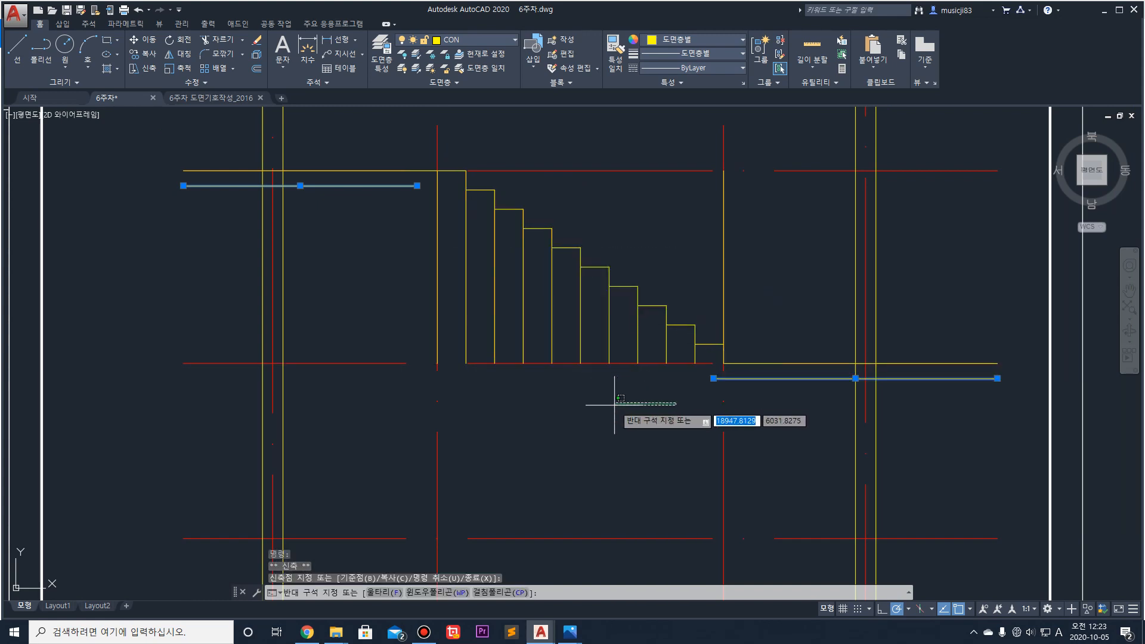
{"action": "key", "text": "Escape"}
Step: Draw a sloped soffit line joining the flight-side ends of the upper and lower landings' underside lines
{"action": "left_click", "coordinate": [28, 50]}
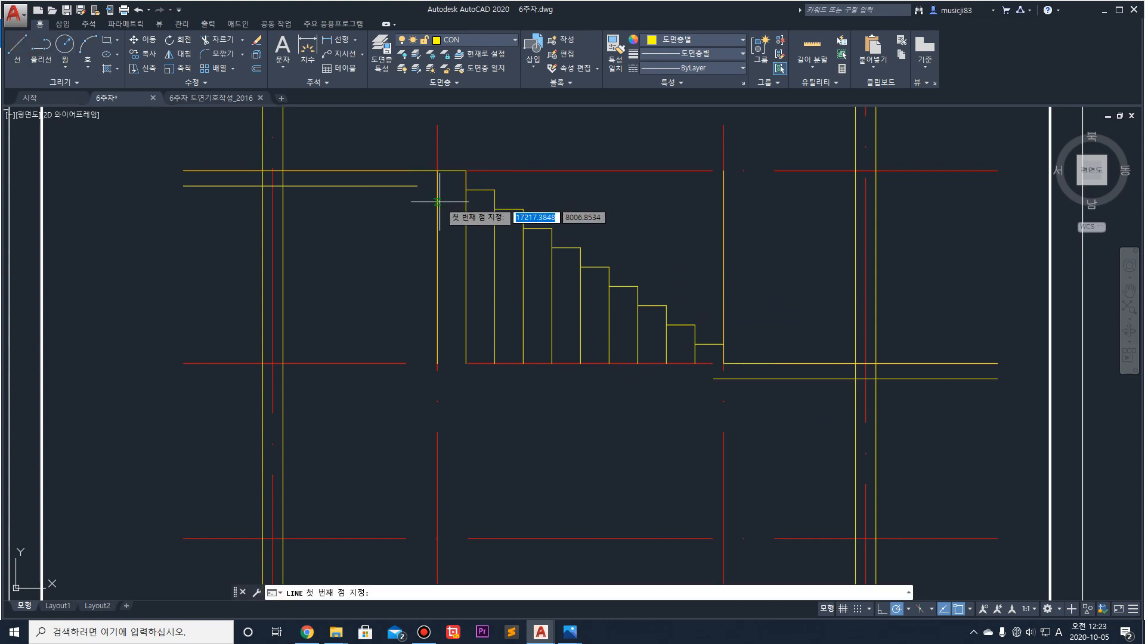
{"action": "left_click", "coordinate": [418, 186]}
{"action": "left_click", "coordinate": [714, 380]}
{"action": "key", "text": "Escape"}
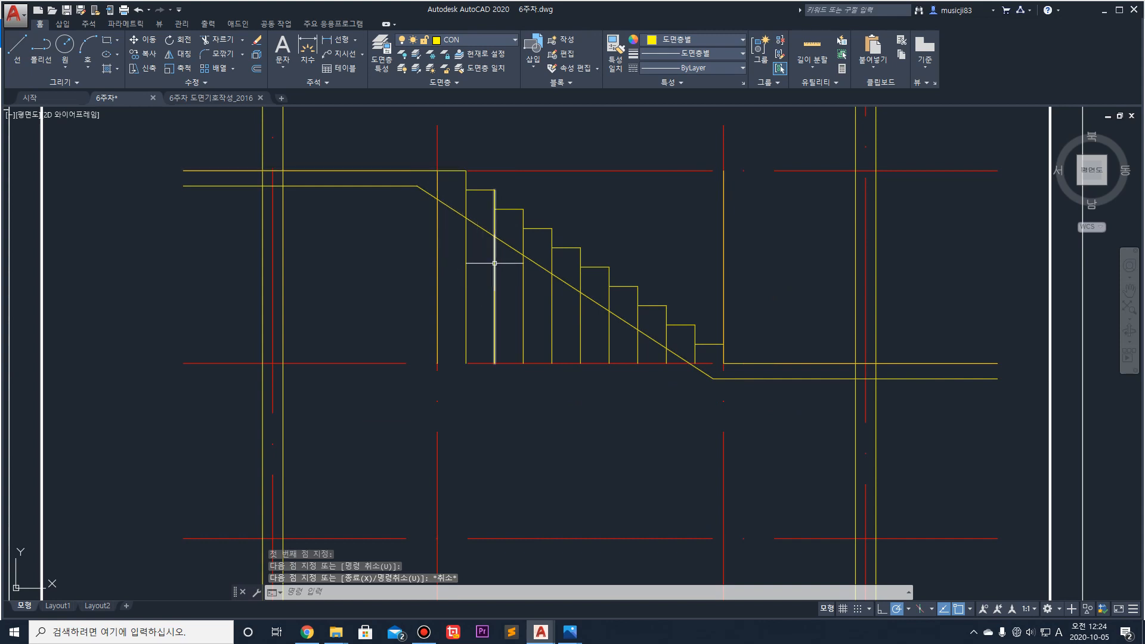
Step: Trim the riser lines below the sloped soffit line, using the soffit as the cutting edge
{"action": "key", "text": "Return"}
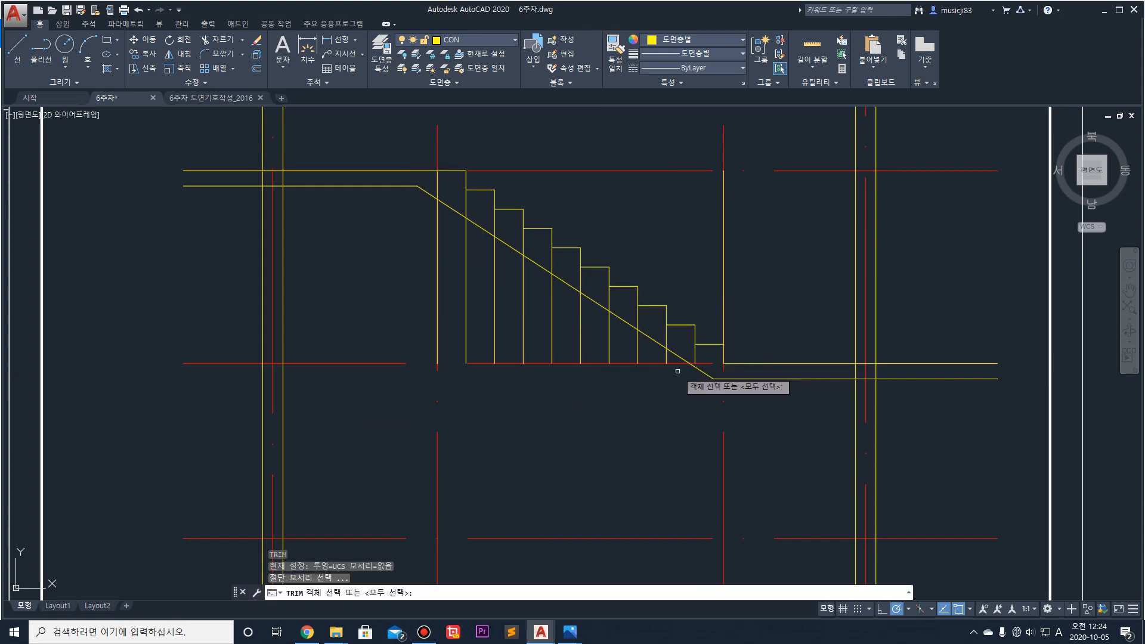
{"action": "left_click", "coordinate": [650, 336]}
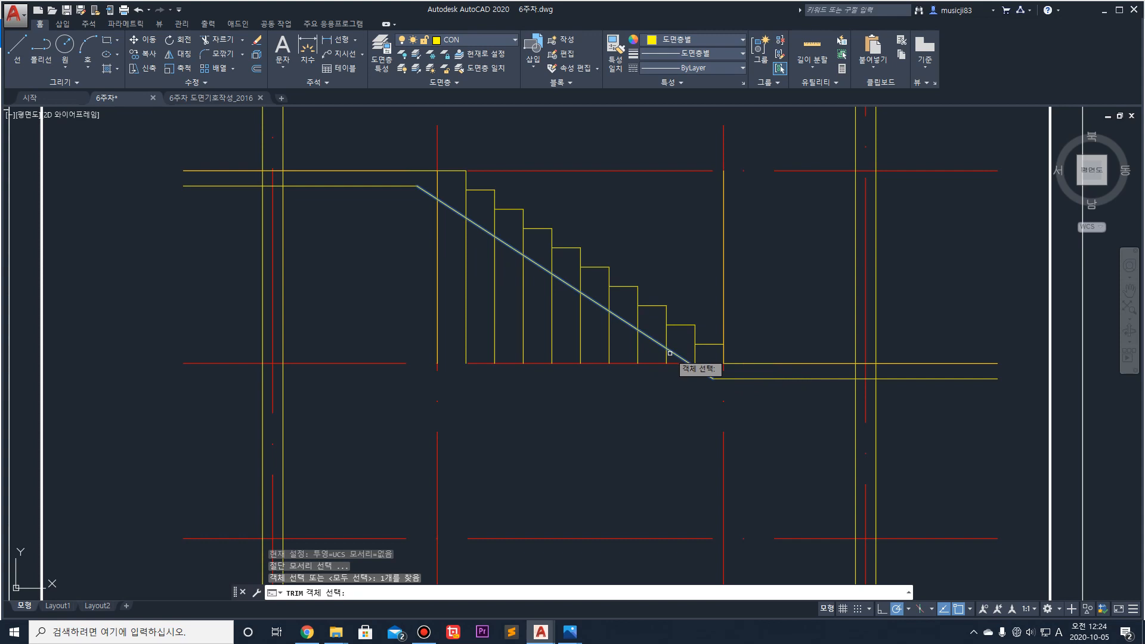
{"action": "key", "text": "Return"}
{"action": "left_click", "coordinate": [669, 357]}
{"action": "left_click", "coordinate": [455, 345]}
{"action": "key", "text": "Return"}
Step: Cut the vertical line at the start of the upper landing's flight back to the soffit and delete the remaining piece
{"action": "left_click", "coordinate": [438, 348]}
{"action": "type", "text": "tr"}
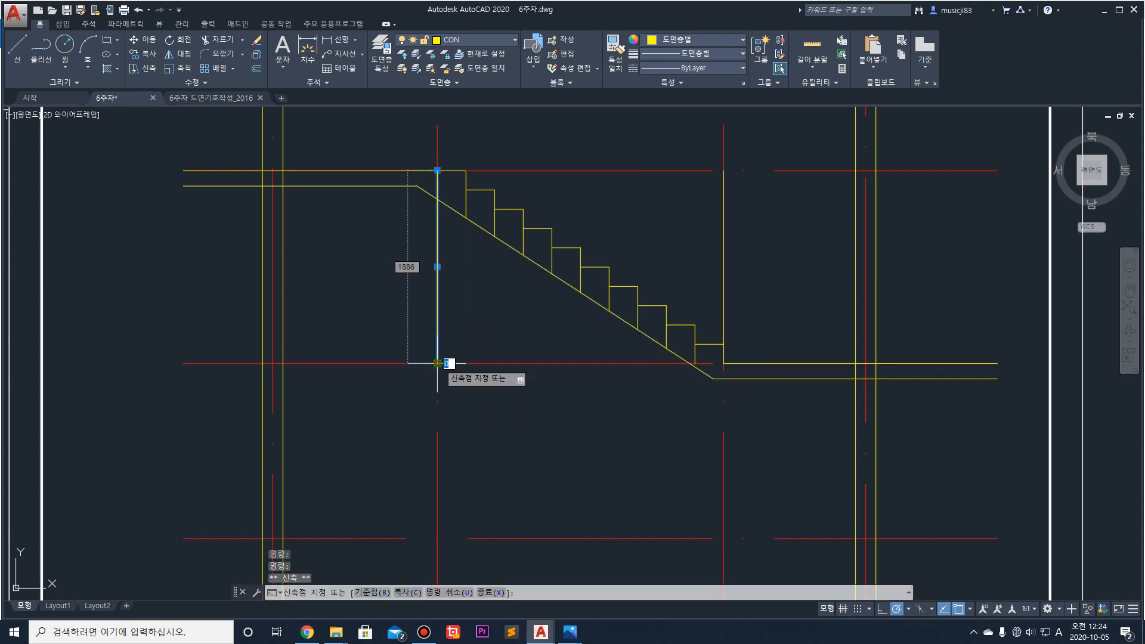
{"action": "key", "text": "Return"}
{"action": "key", "text": "Escape"}
{"action": "key", "text": "Escape"}
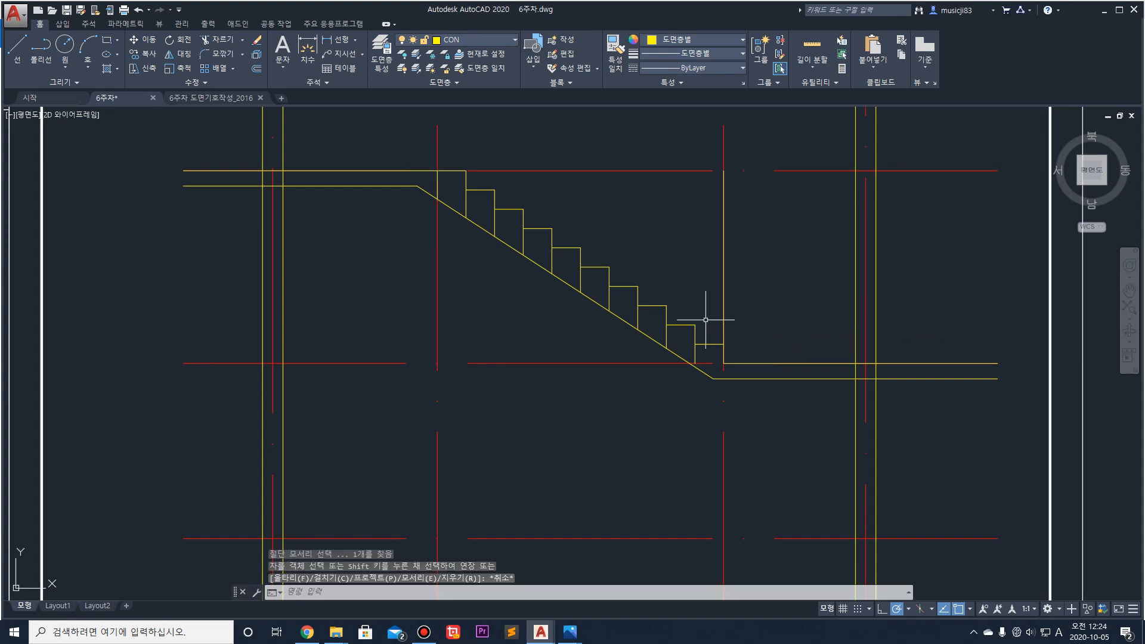
{"action": "scroll", "coordinate": [437, 179], "scroll_direction": "up", "scroll_amount": 2}
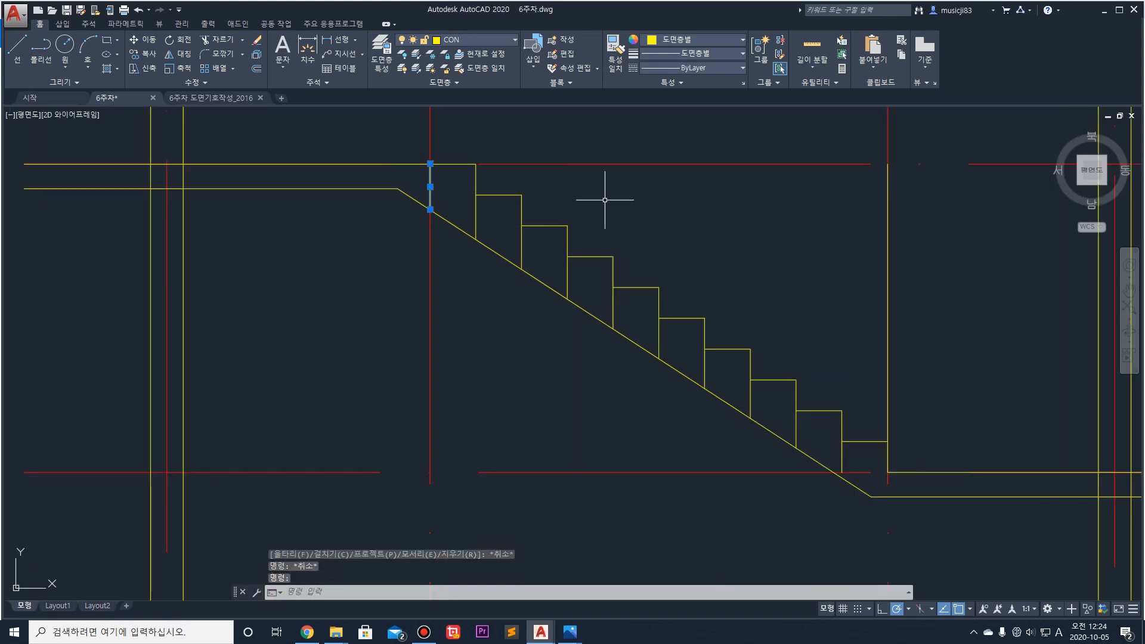
{"action": "key", "text": "Delete"}
Step: Shorten the tall vertical line at the lower landing's start so its upper end meets the lowest tread
{"action": "middle_click_drag", "start_coordinate": [889, 388], "coordinate": [709, 278]}
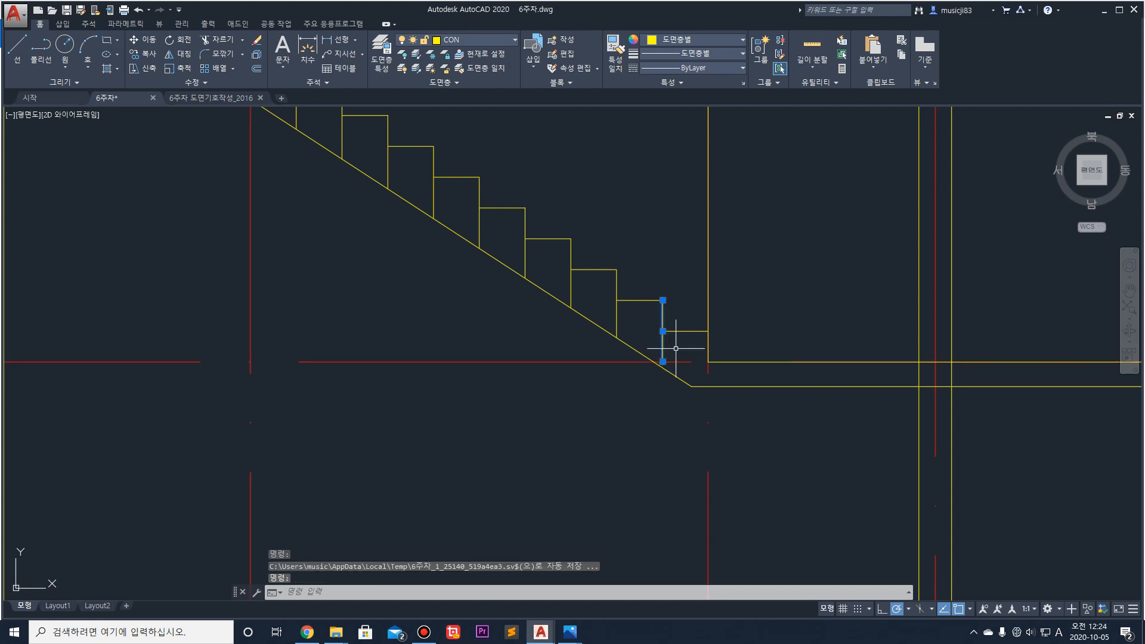
{"action": "key", "text": "Escape"}
{"action": "scroll", "coordinate": [659, 307], "scroll_direction": "down", "scroll_amount": 2}
{"action": "middle_click_drag", "start_coordinate": [660, 307], "coordinate": [589, 366]}
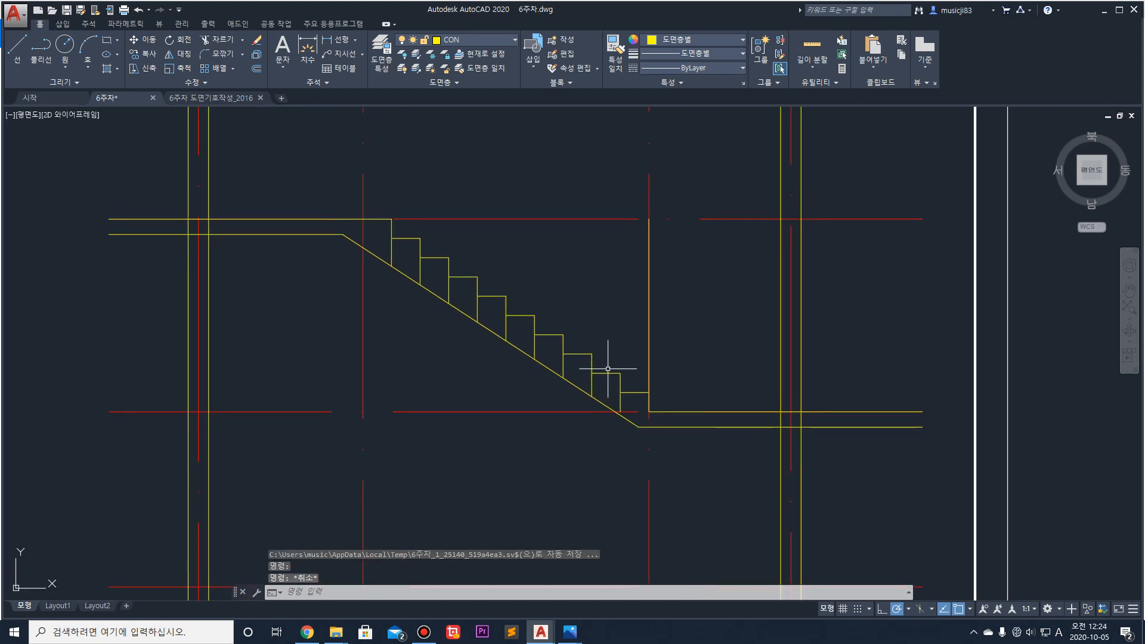
{"action": "left_click", "coordinate": [652, 286]}
{"action": "key", "text": "Escape"}
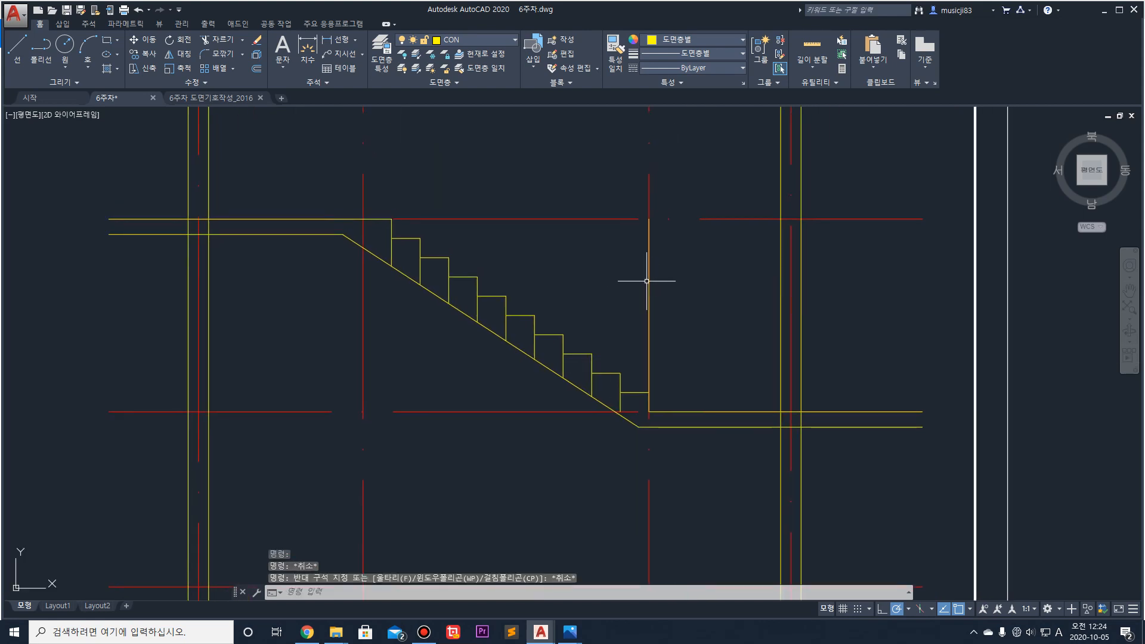
{"action": "left_click", "coordinate": [650, 277]}
{"action": "left_click", "coordinate": [649, 218]}
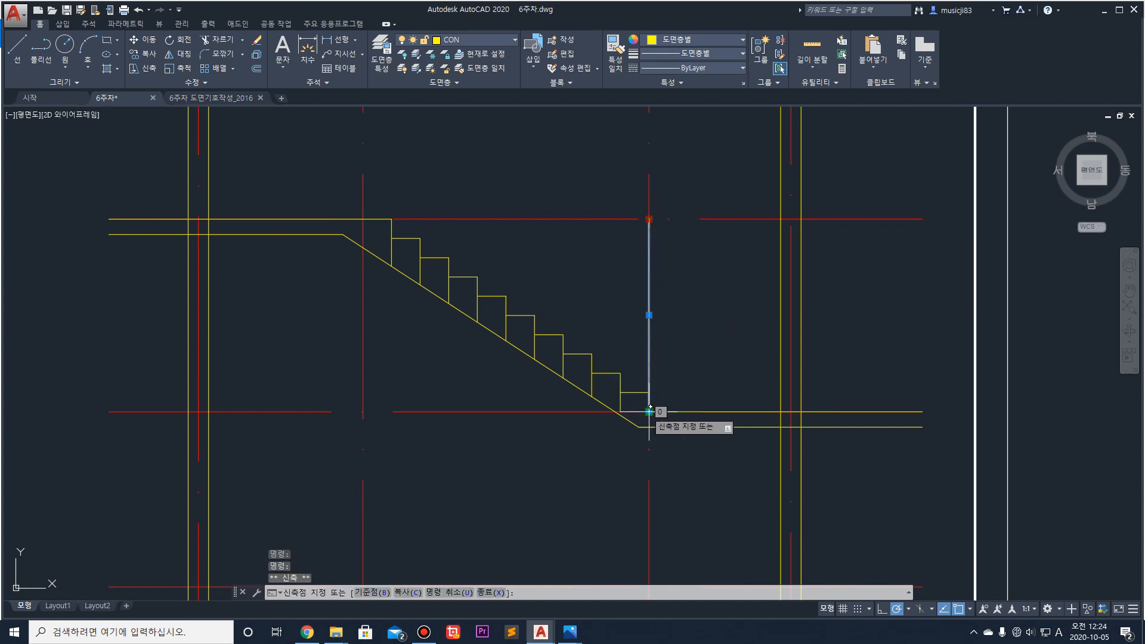
{"action": "left_click", "coordinate": [649, 393]}
{"action": "key", "text": "Escape"}
Step: Trim the riser lines between the treads and the soffit, leaving only the stepped outline of the flight
{"action": "middle_click_drag", "start_coordinate": [616, 351], "coordinate": [606, 347]}
{"action": "middle_click_drag", "start_coordinate": [551, 316], "coordinate": [538, 350]}
{"action": "key", "text": "Return"}
{"action": "left_click", "coordinate": [650, 466]}
{"action": "left_click", "coordinate": [343, 250]}
{"action": "key", "text": "Return"}
{"action": "left_click", "coordinate": [369, 286]}
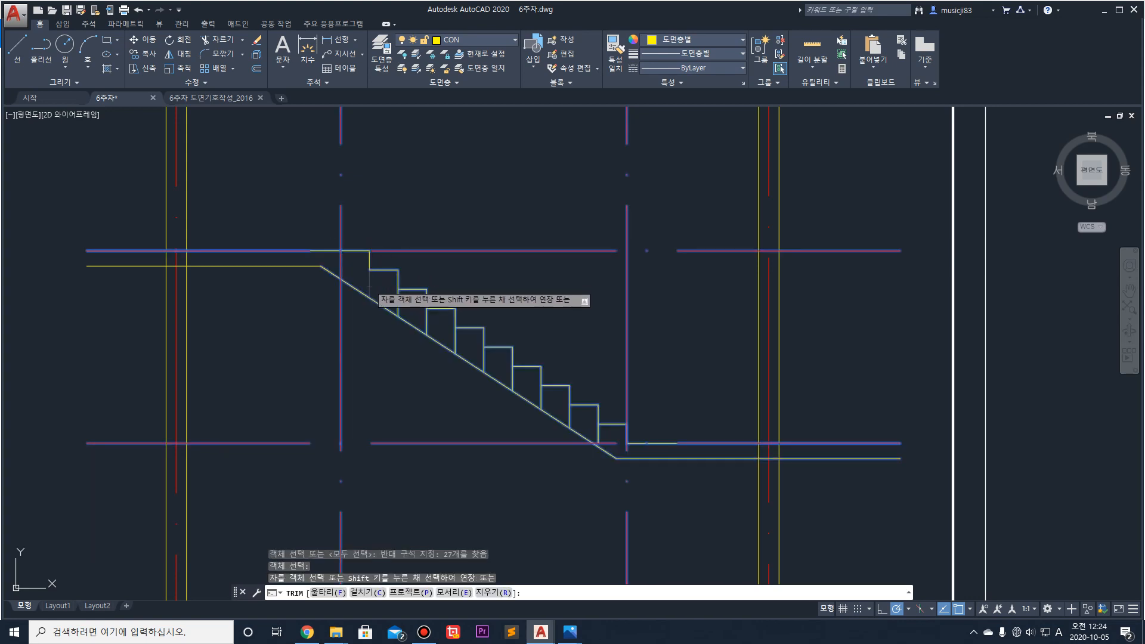
{"action": "left_click", "coordinate": [398, 301]}
{"action": "left_click", "coordinate": [427, 321]}
{"action": "left_click", "coordinate": [420, 325]}
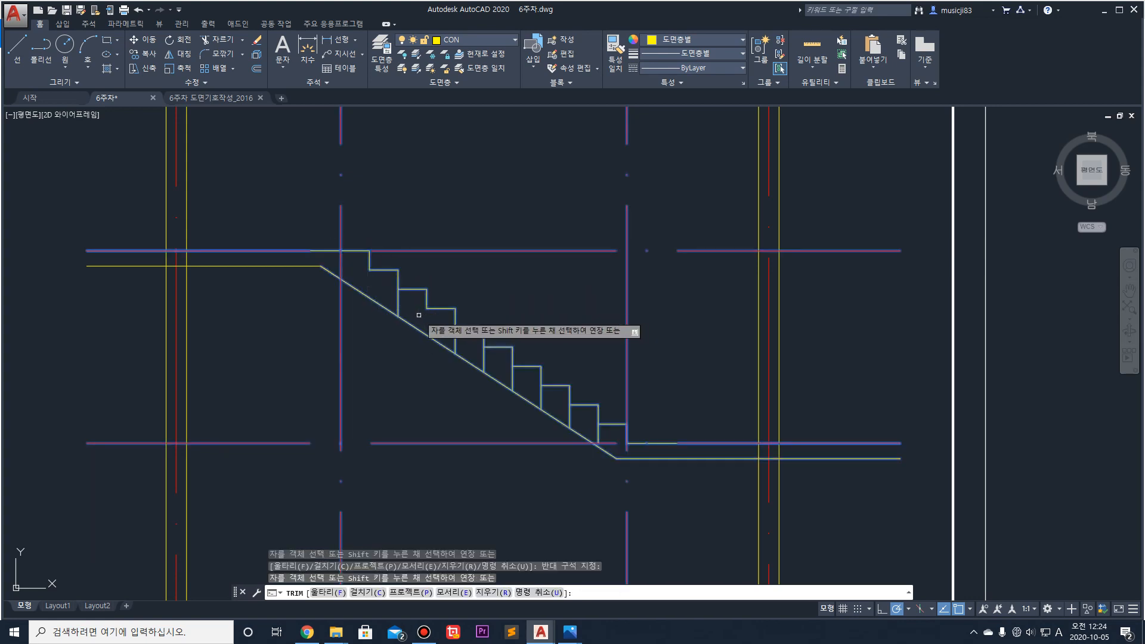
{"action": "left_click", "coordinate": [453, 337]}
{"action": "left_click", "coordinate": [449, 334]}
{"action": "left_click_drag", "start_coordinate": [484, 358], "coordinate": [559, 409]}
{"action": "left_click", "coordinate": [598, 434]}
{"action": "key", "text": "Return"}
Step: Explode the double-line walls crossing the upper and lower landings
{"action": "scroll", "coordinate": [567, 320], "scroll_direction": "down", "scroll_amount": 2}
{"action": "scroll", "coordinate": [364, 282], "scroll_direction": "up", "scroll_amount": 4}
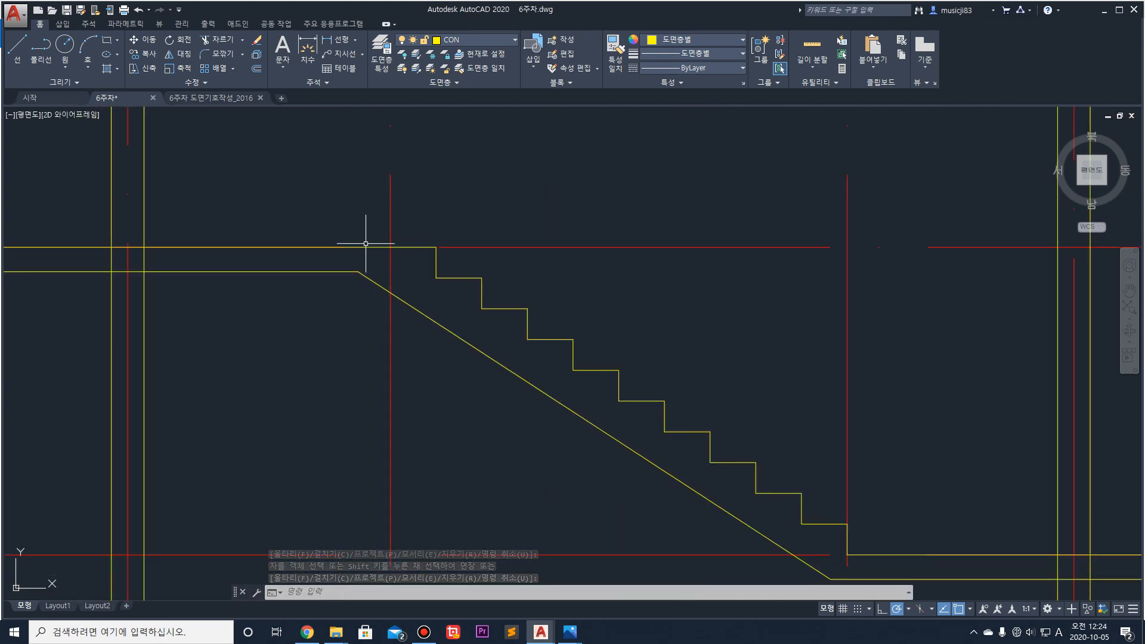
{"action": "scroll", "coordinate": [370, 307], "scroll_direction": "down", "scroll_amount": 2}
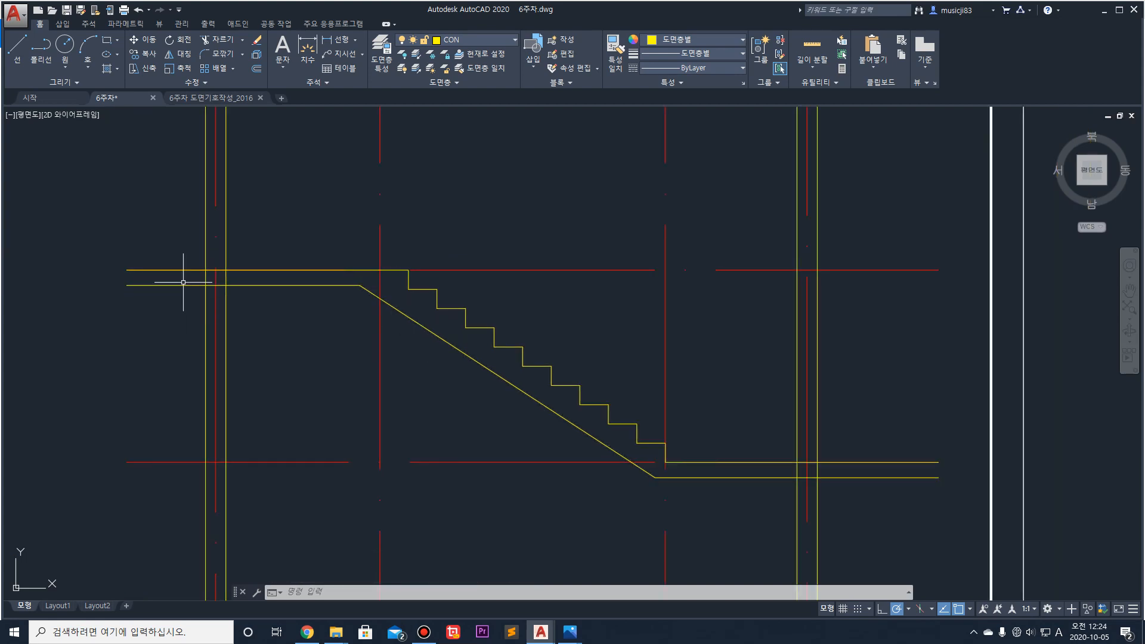
{"action": "left_click", "coordinate": [226, 243]}
{"action": "key", "text": "Escape"}
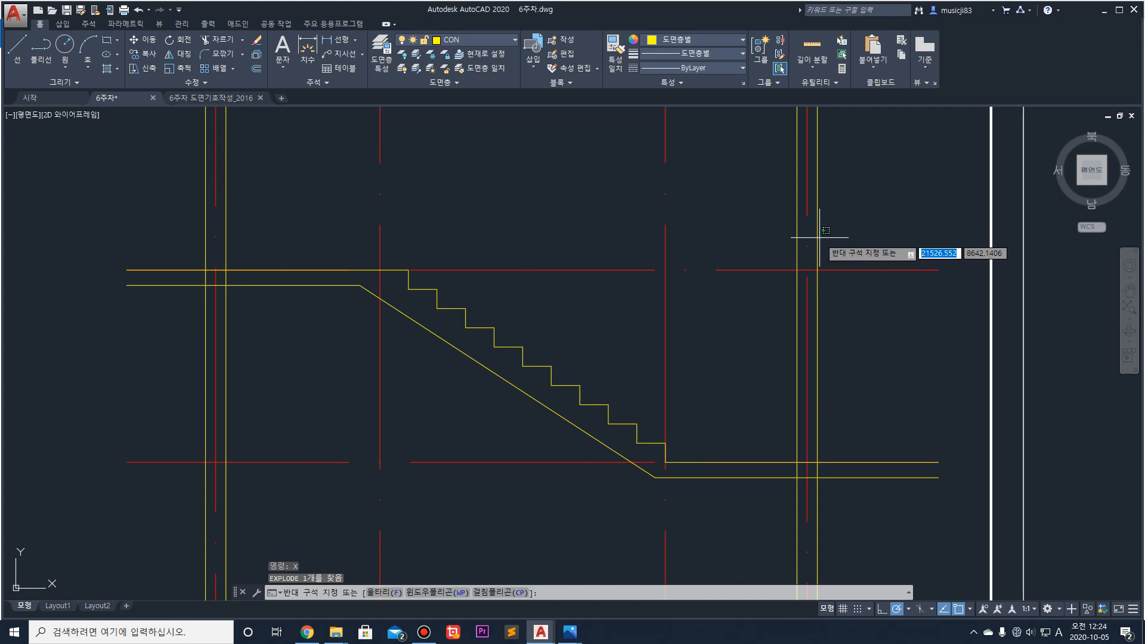
{"action": "left_click", "coordinate": [835, 239]}
{"action": "left_click", "coordinate": [856, 226]}
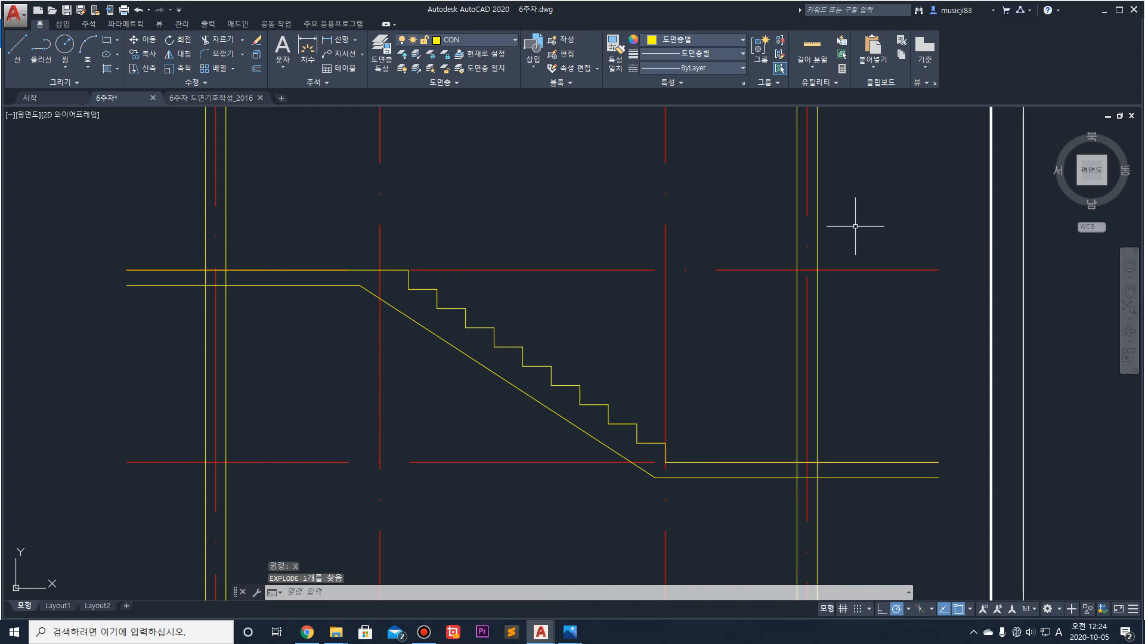
{"action": "scroll", "coordinate": [651, 256], "scroll_direction": "down", "scroll_amount": 1}
{"action": "scroll", "coordinate": [536, 439], "scroll_direction": "up", "scroll_amount": 3}
{"action": "scroll", "coordinate": [541, 415], "scroll_direction": "down", "scroll_amount": 4}
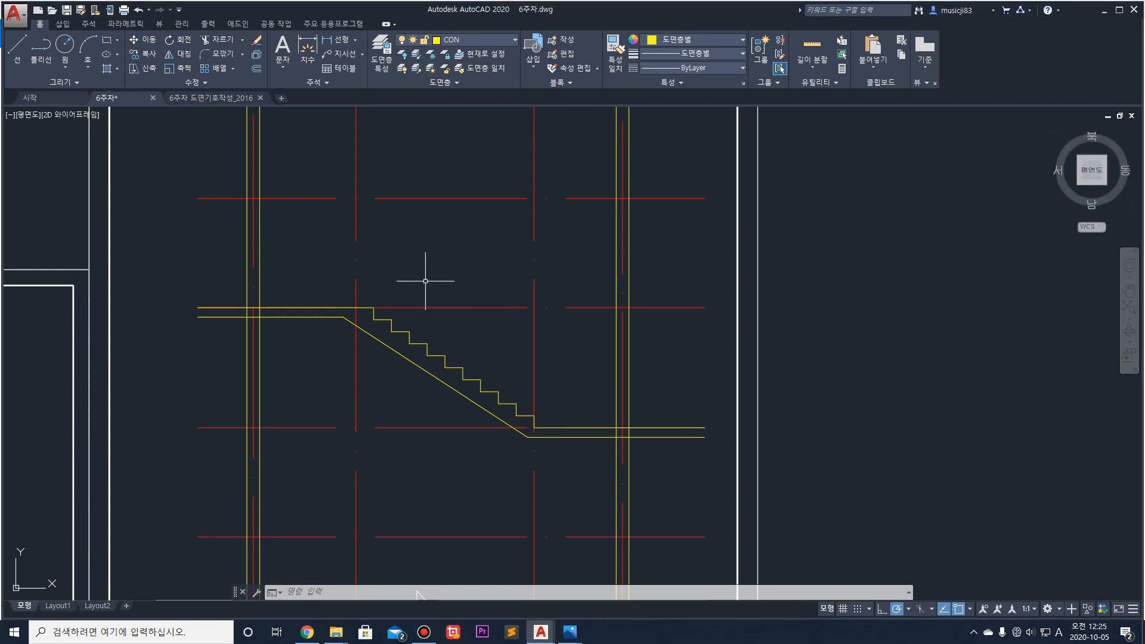
{"action": "middle_click_drag", "start_coordinate": [517, 282], "coordinate": [478, 209]}
{"action": "left_click", "coordinate": [132, 220]}
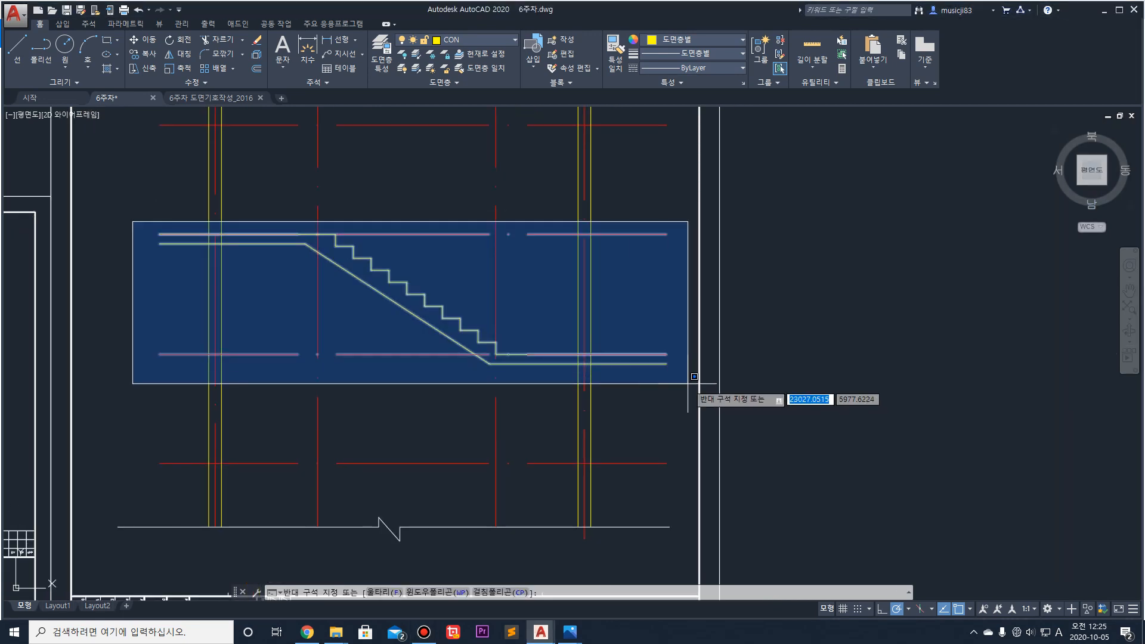
{"action": "left_click", "coordinate": [670, 386]}
{"action": "key", "text": "Escape"}
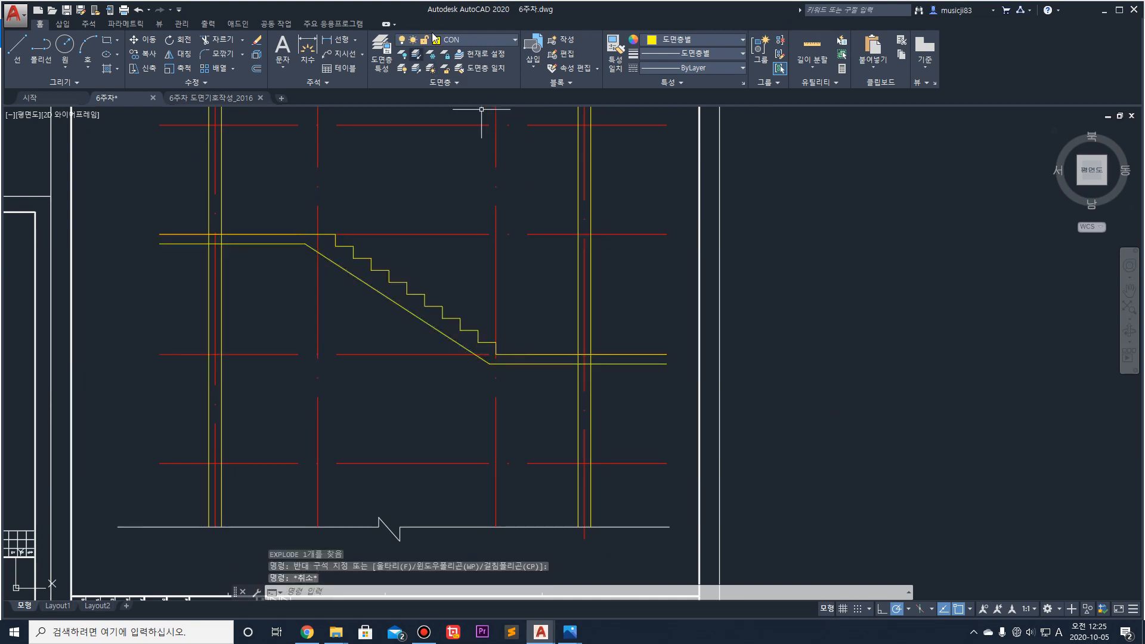
Step: Lock the CEN layer
{"action": "left_click", "coordinate": [463, 40]}
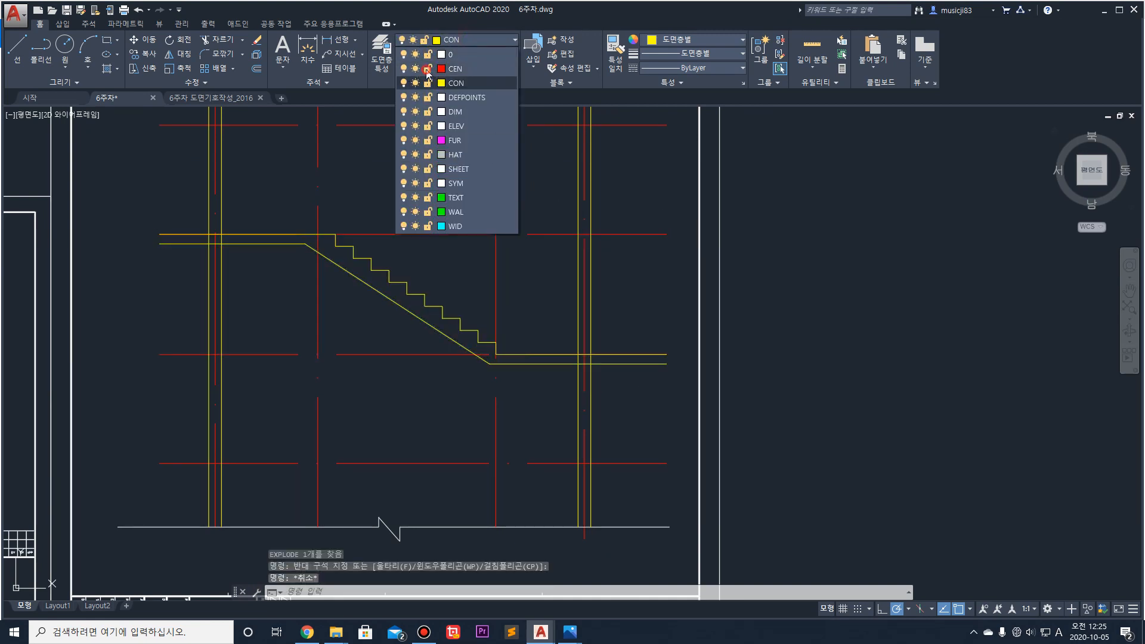
{"action": "left_click", "coordinate": [427, 69]}
{"action": "left_click", "coordinate": [125, 190]}
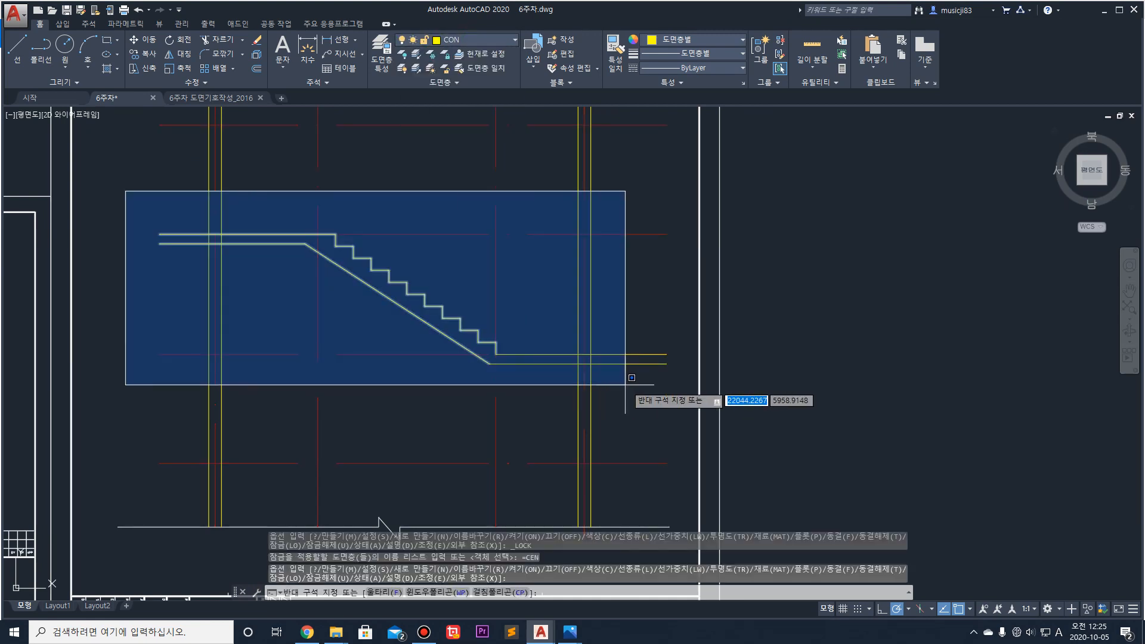
{"action": "left_click", "coordinate": [674, 397]}
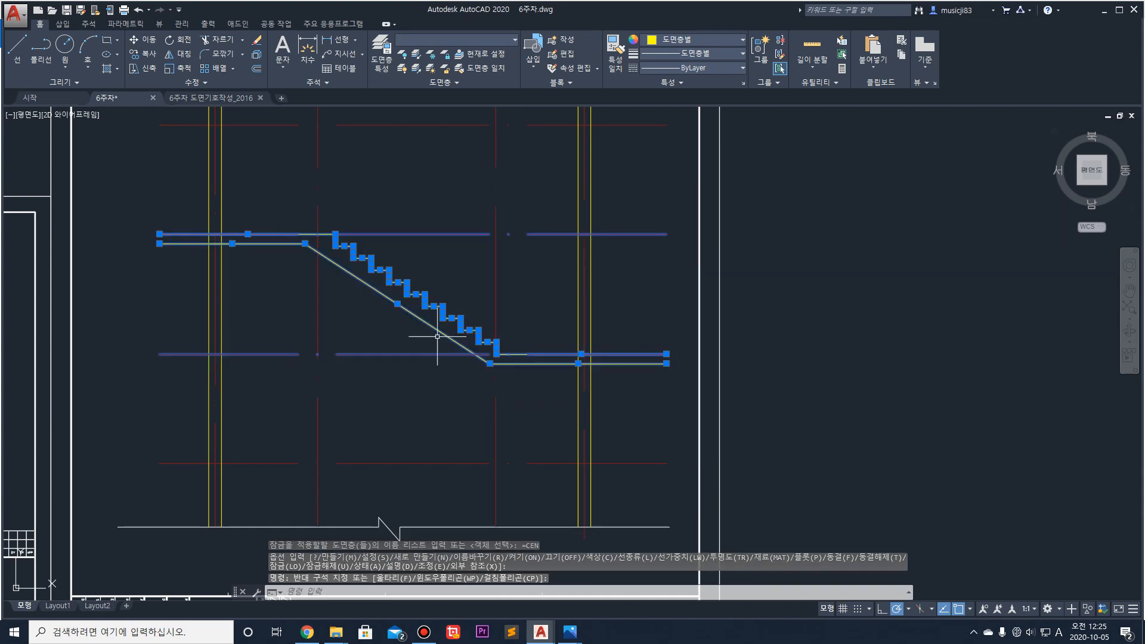
{"action": "middle_click_drag", "start_coordinate": [275, 293], "coordinate": [340, 256]}
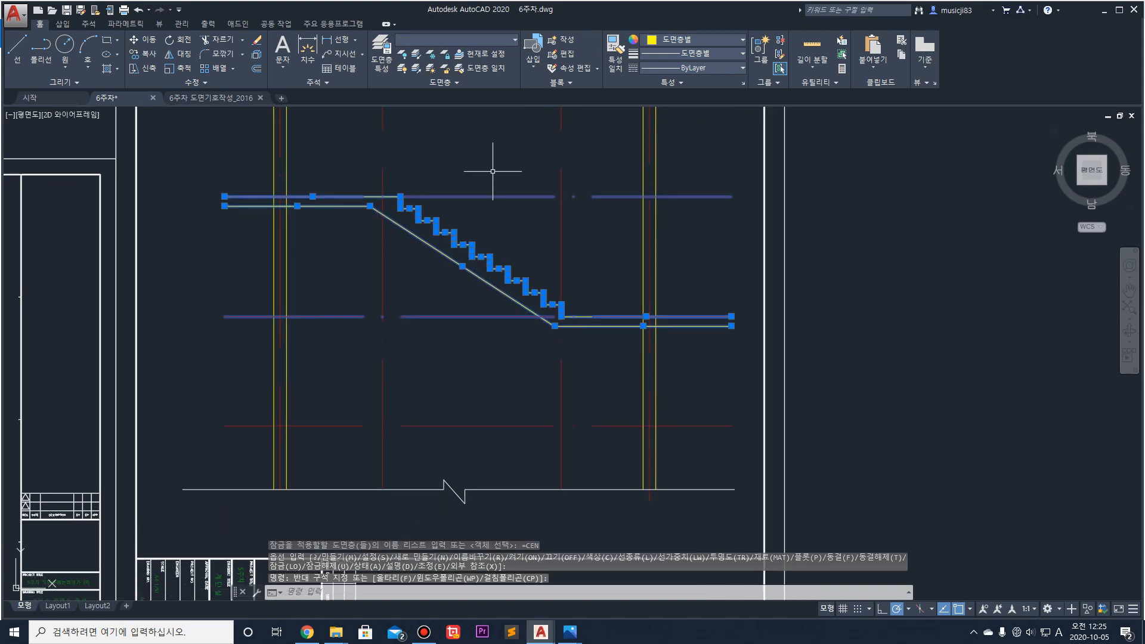
{"action": "key", "text": "Escape"}
{"action": "key", "text": "Escape"}
{"action": "left_click", "coordinate": [481, 39]}
{"action": "left_click", "coordinate": [480, 38]}
Step: Copy the stair flight with its soffit and both landings, without the centre lines, onto the floor level one storey below
{"action": "left_click", "coordinate": [211, 187]}
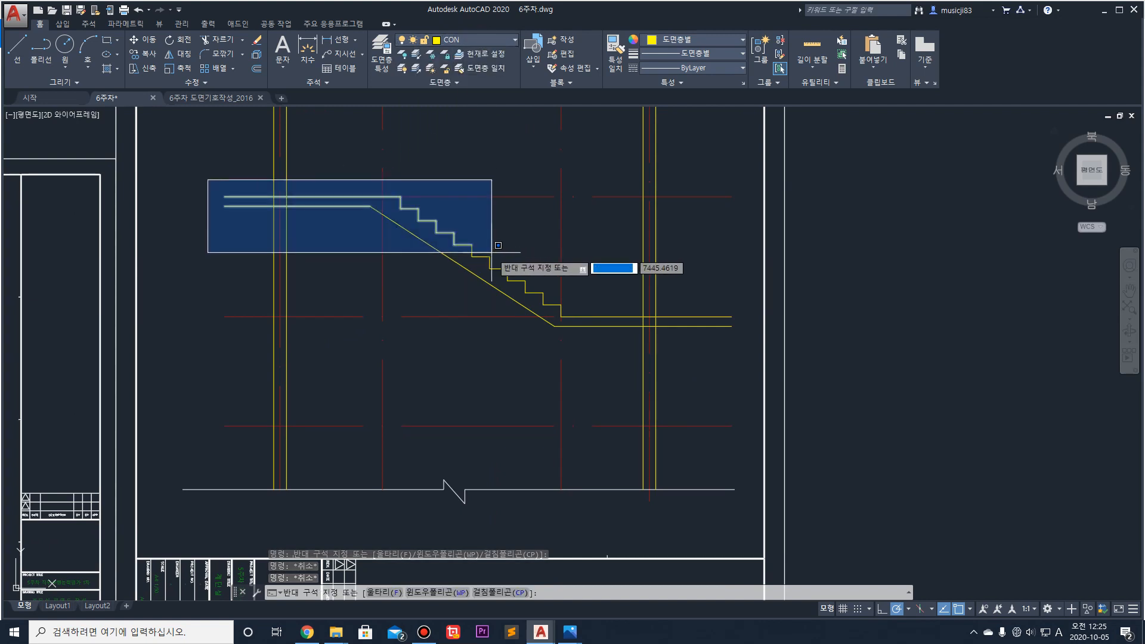
{"action": "left_click", "coordinate": [493, 250]}
{"action": "left_click", "coordinate": [427, 250]}
{"action": "left_click", "coordinate": [405, 228]}
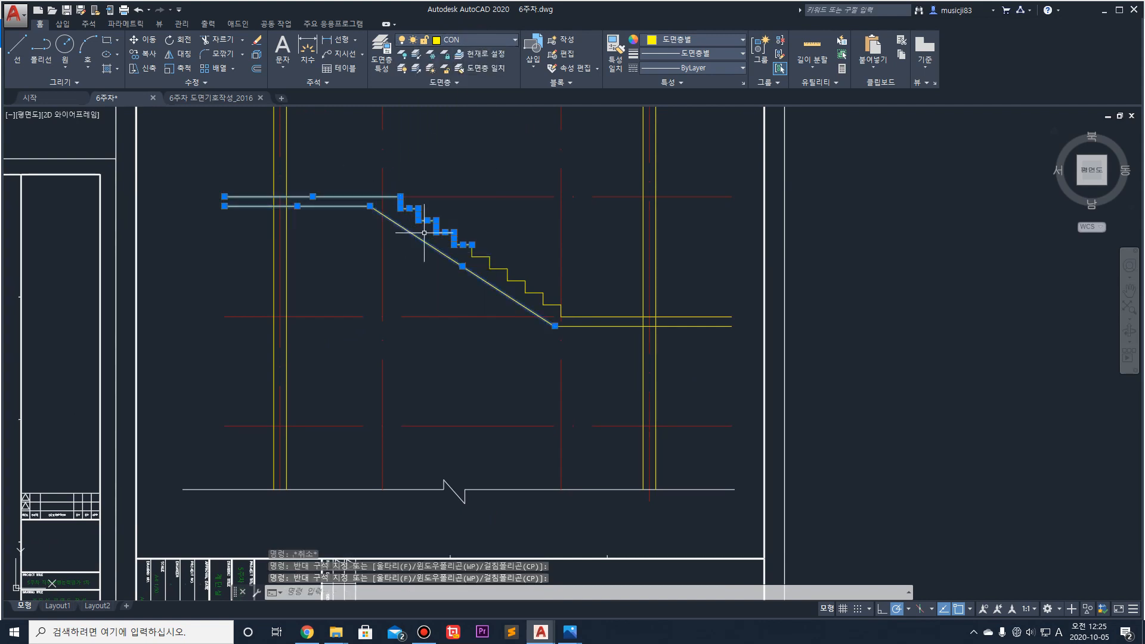
{"action": "left_click", "coordinate": [458, 217]}
{"action": "left_click", "coordinate": [731, 351]}
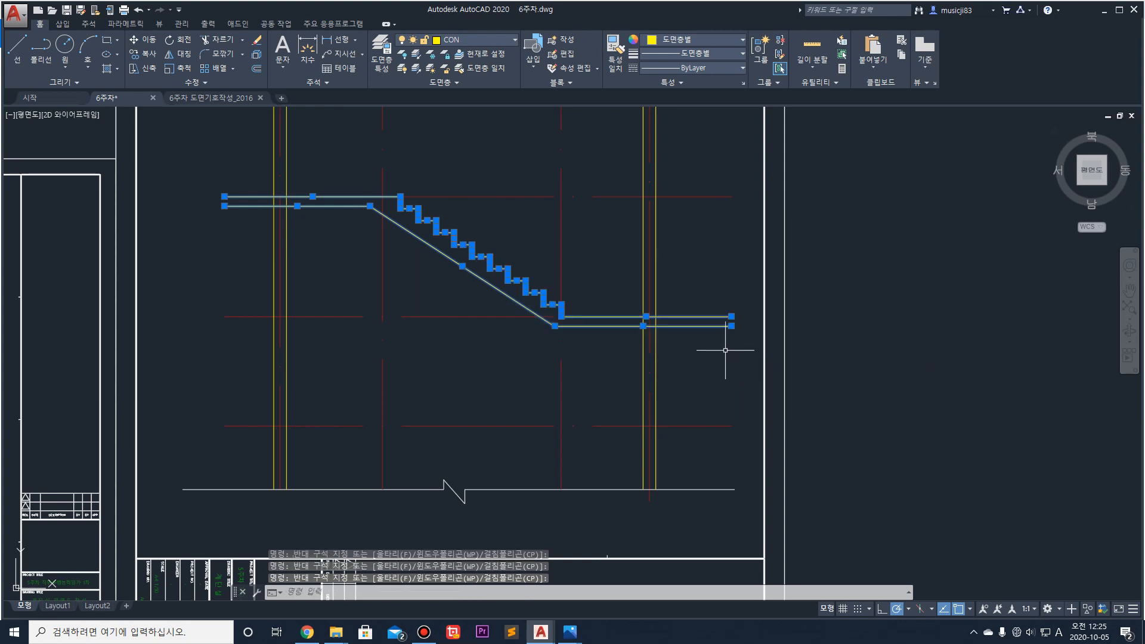
{"action": "middle_click_drag", "start_coordinate": [494, 311], "coordinate": [484, 266]}
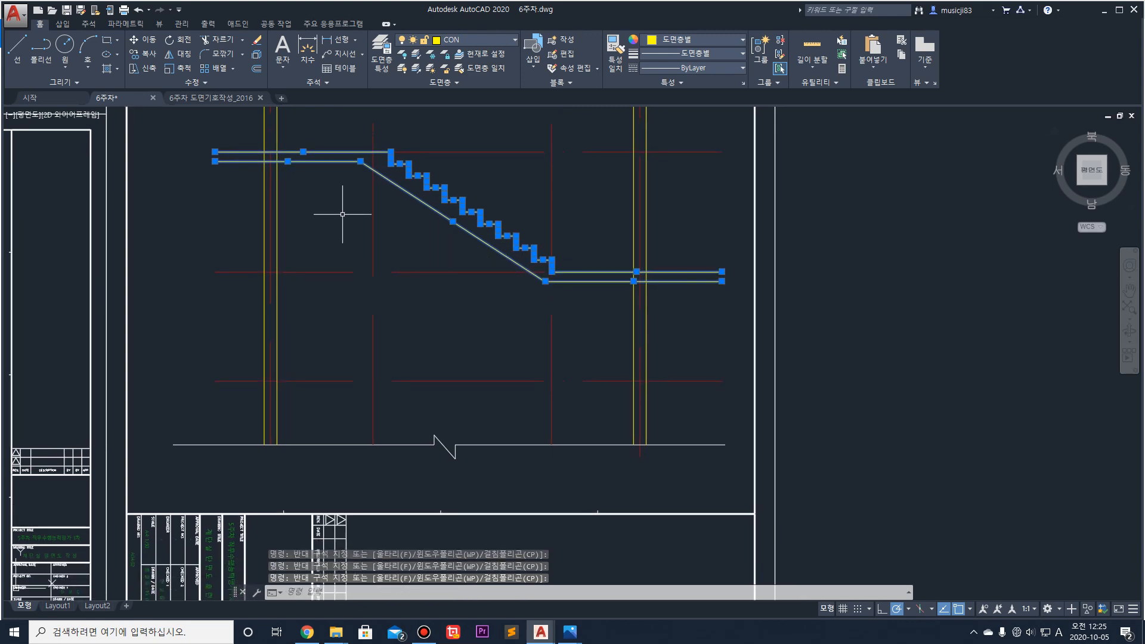
{"action": "type", "text": "co"}
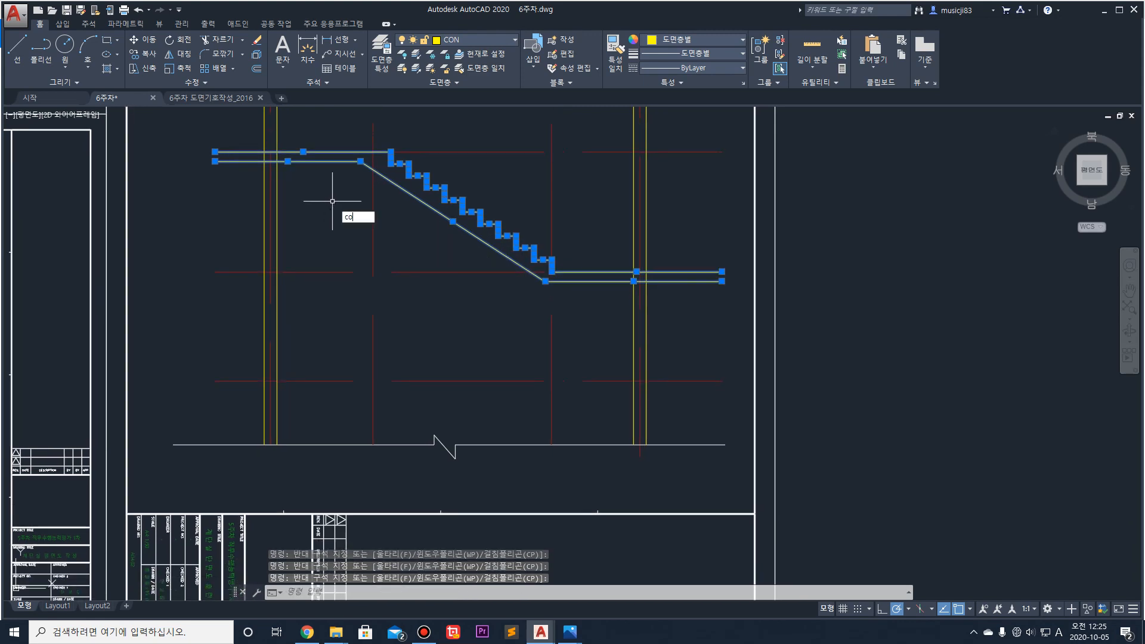
{"action": "key", "text": "Return"}
{"action": "left_click", "coordinate": [215, 152]}
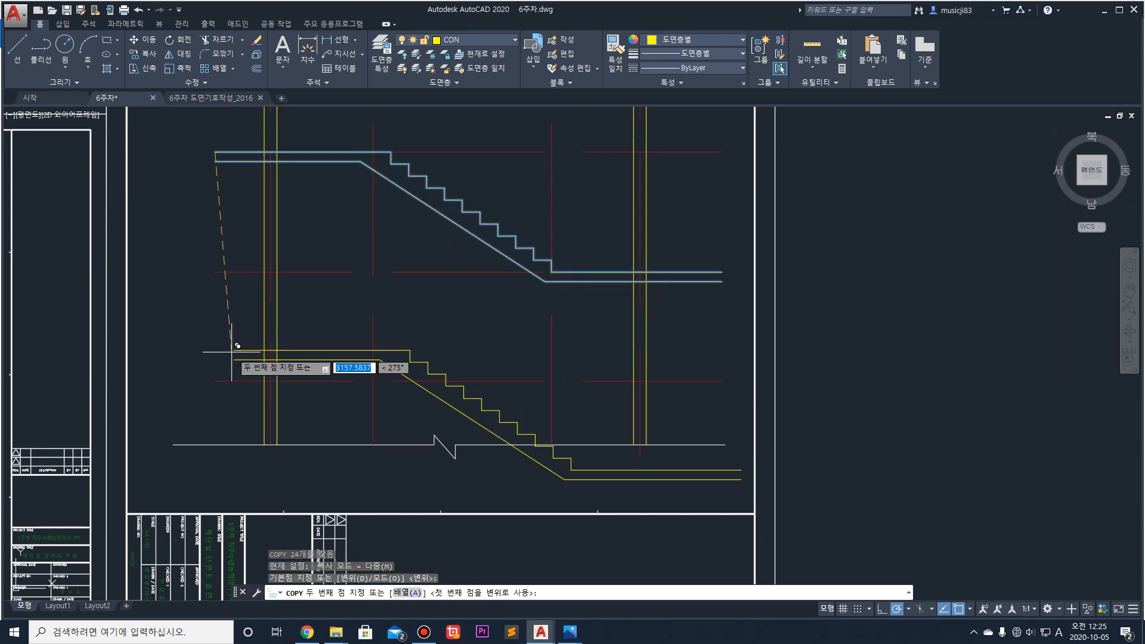
{"action": "left_click", "coordinate": [215, 382]}
Step: Place another copy of the flight and landings on the floor level one storey above and end the Copy command
{"action": "middle_click_drag", "start_coordinate": [318, 220], "coordinate": [350, 310]}
{"action": "scroll", "coordinate": [350, 310], "scroll_direction": "down", "scroll_amount": 3}
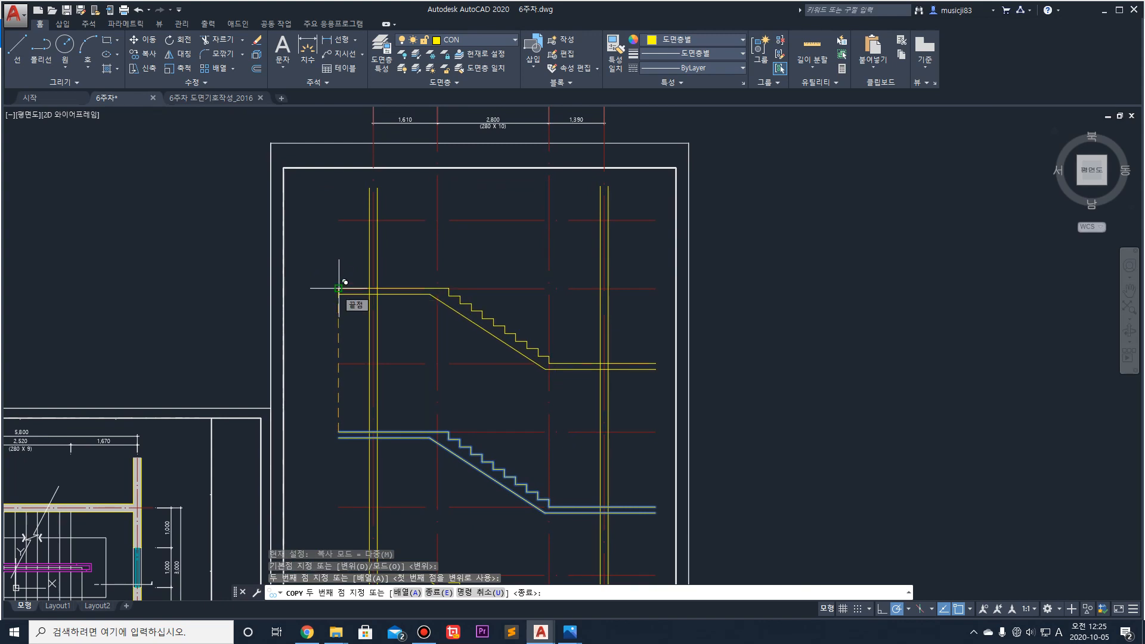
{"action": "left_click", "coordinate": [339, 289]}
{"action": "key", "text": "Return"}
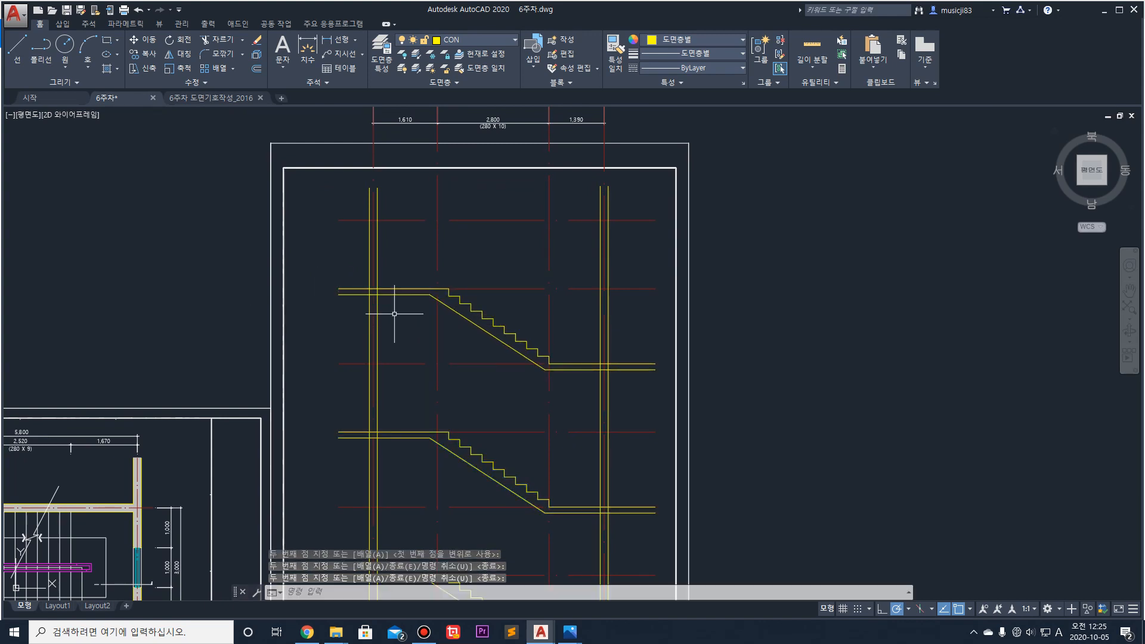
Step: Compare the three stacked flights with the reference stair section image, examining the opposite flights seen behind, and return to the drawing
{"action": "scroll", "coordinate": [519, 335], "scroll_direction": "down", "scroll_amount": 2}
{"action": "middle_click_drag", "start_coordinate": [573, 419], "coordinate": [588, 329]}
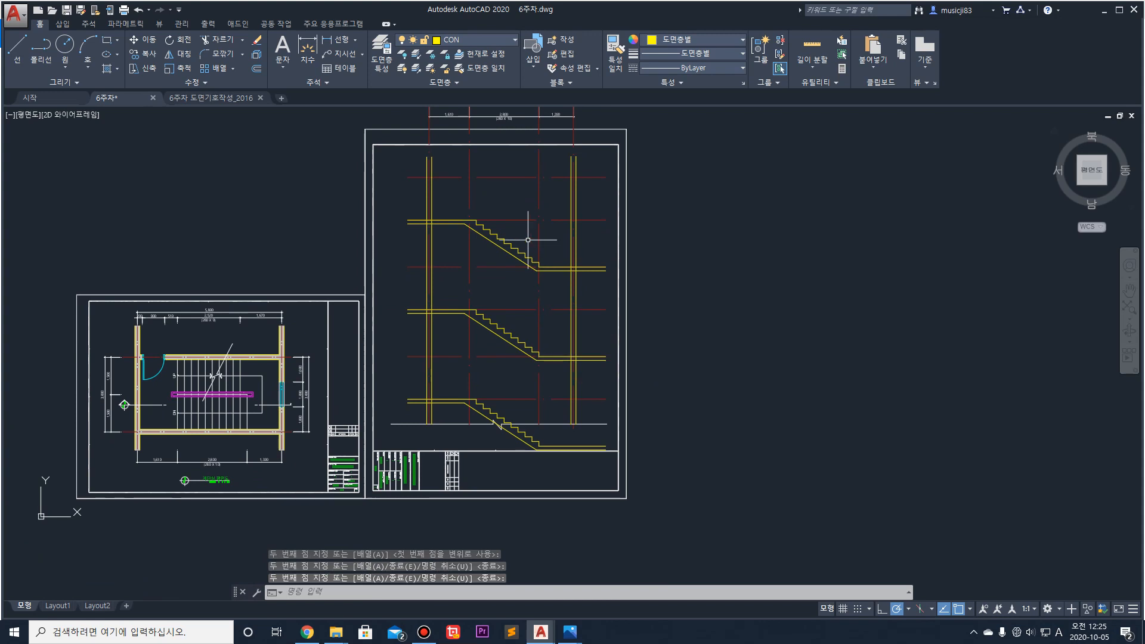
{"action": "middle_click_drag", "start_coordinate": [512, 219], "coordinate": [503, 310]}
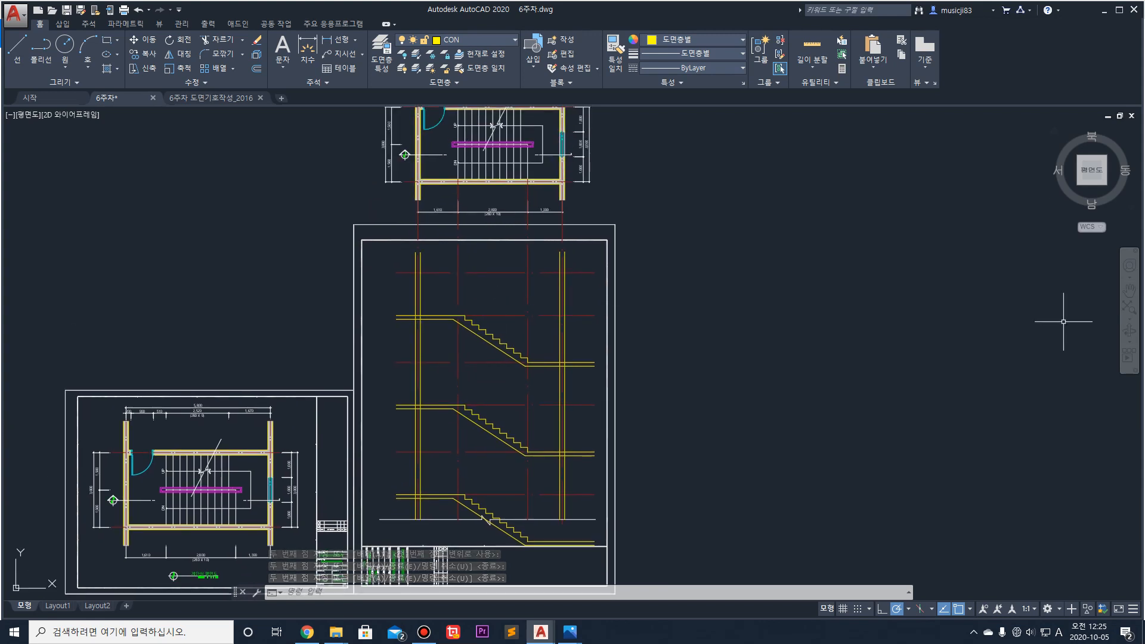
{"action": "key", "text": "alt+Tab"}
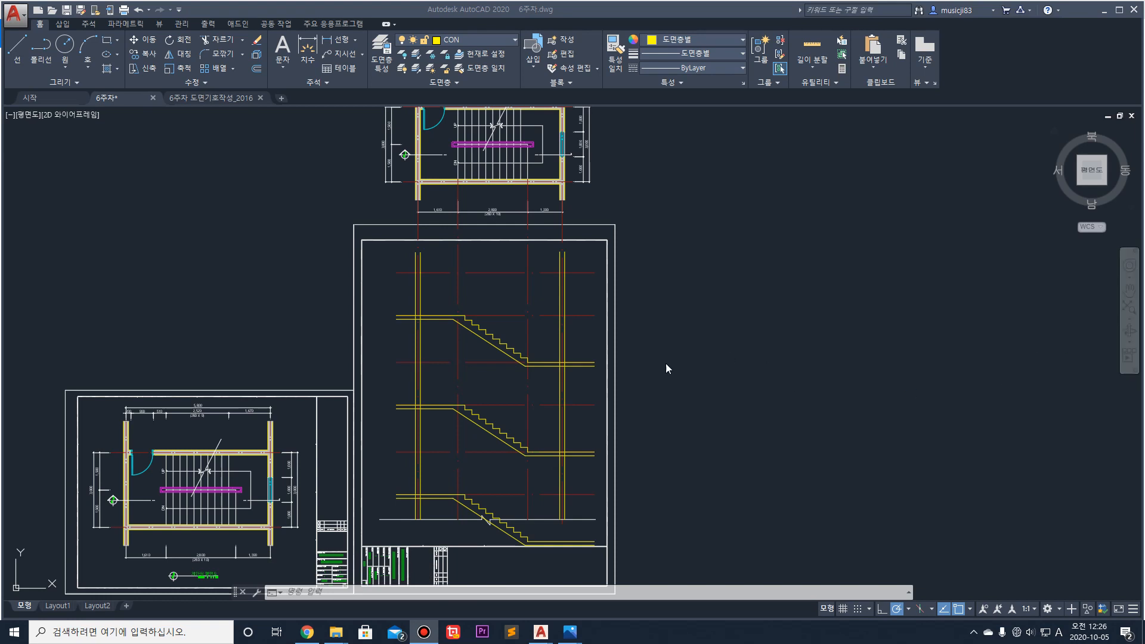
{"action": "left_click", "coordinate": [455, 409]}
{"action": "scroll", "coordinate": [495, 438], "scroll_direction": "up", "scroll_amount": 4}
{"action": "middle_click_drag", "start_coordinate": [414, 317], "coordinate": [365, 255]}
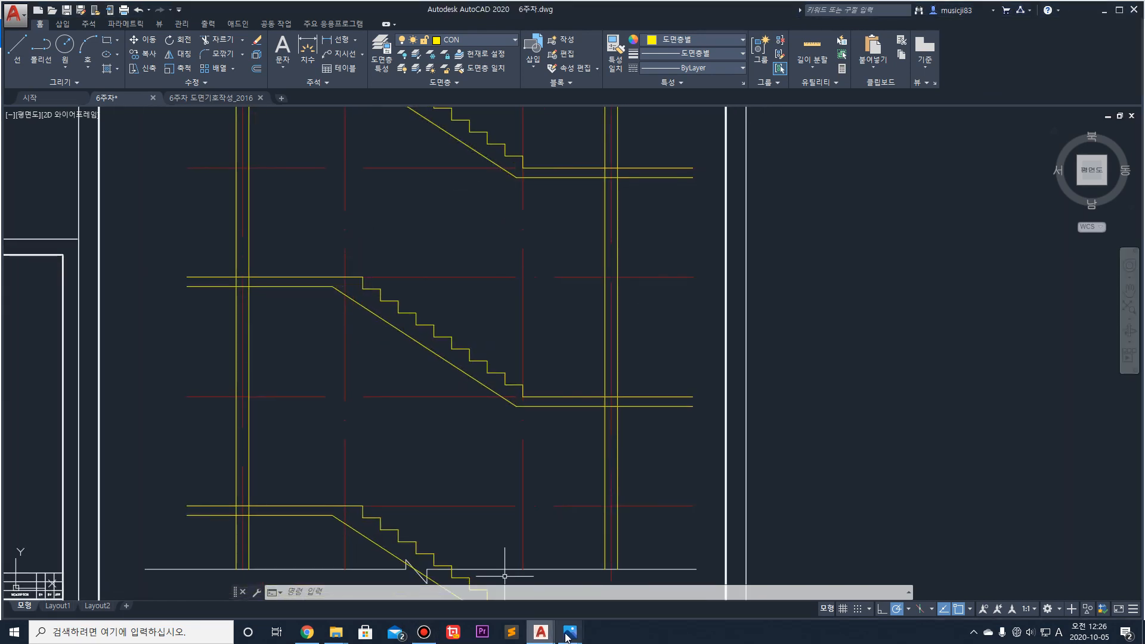
{"action": "mouse_move", "coordinate": [566, 637]}
{"action": "left_click", "coordinate": [533, 566]}
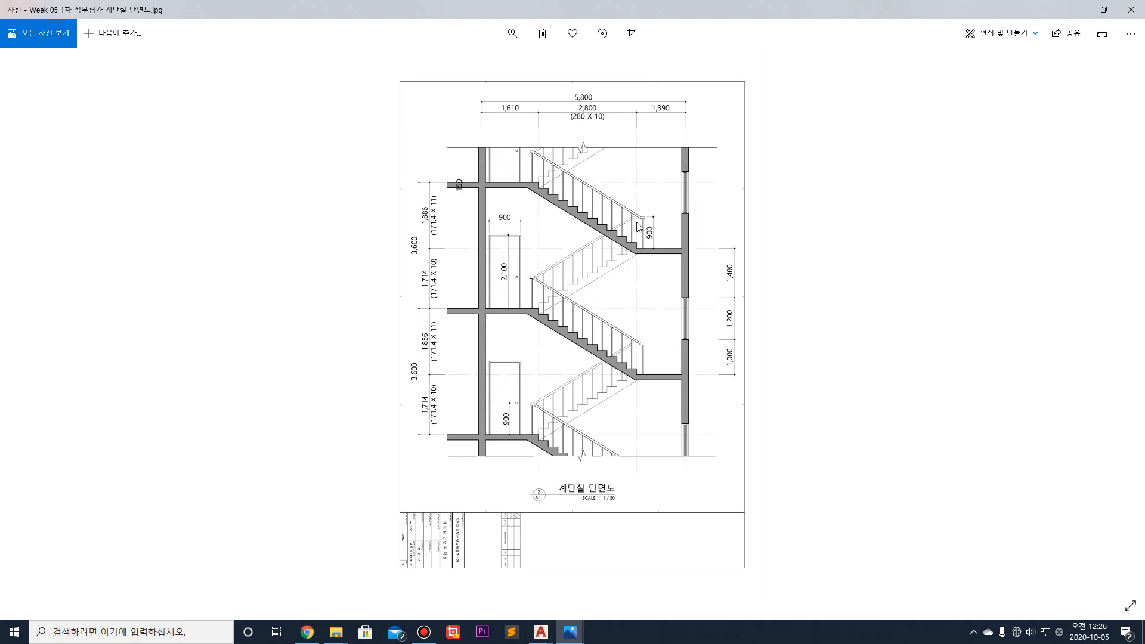
{"action": "left_click", "coordinate": [1076, 10]}
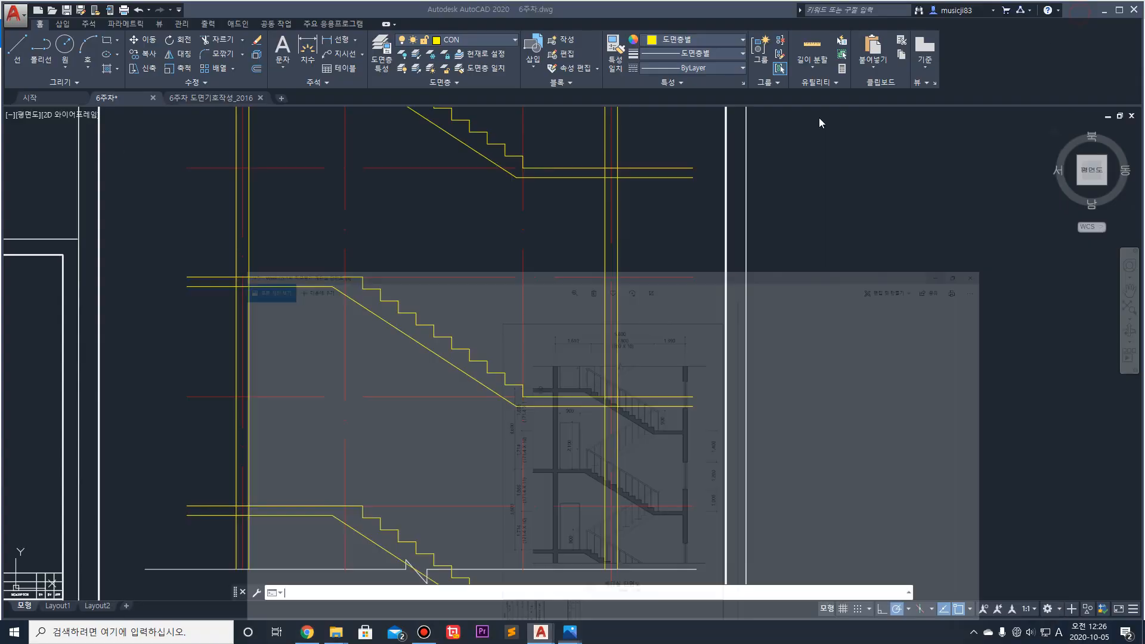
Step: Copy the middle flight's stepped outline and its upper landing's top line to the empty area beside the portrait sheet
{"action": "left_click", "coordinate": [331, 248]}
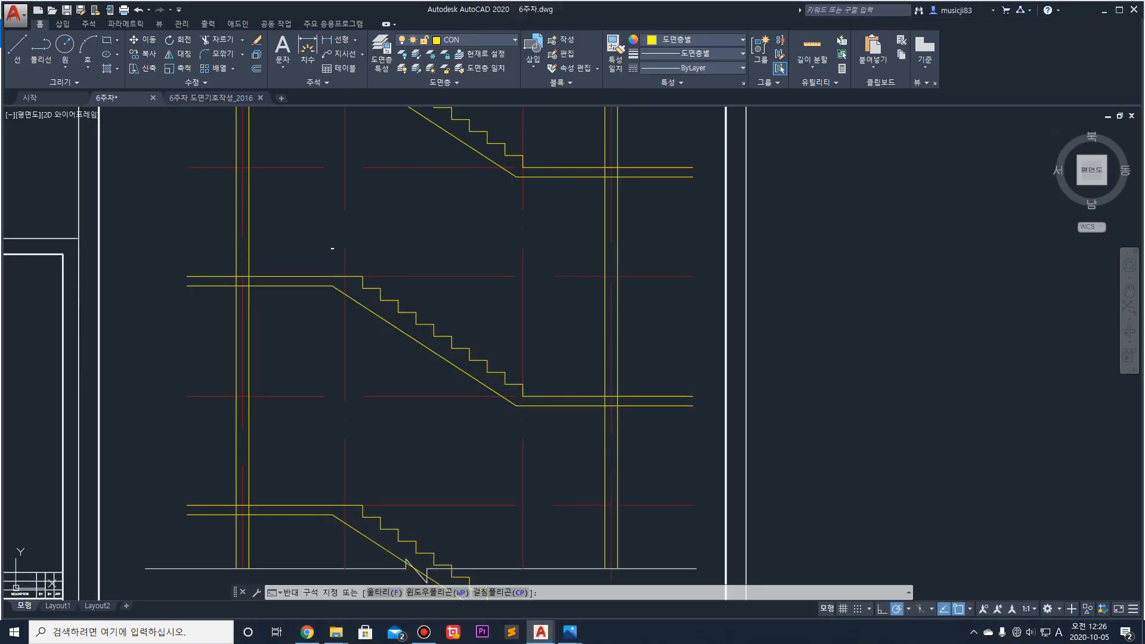
{"action": "left_click", "coordinate": [566, 396]}
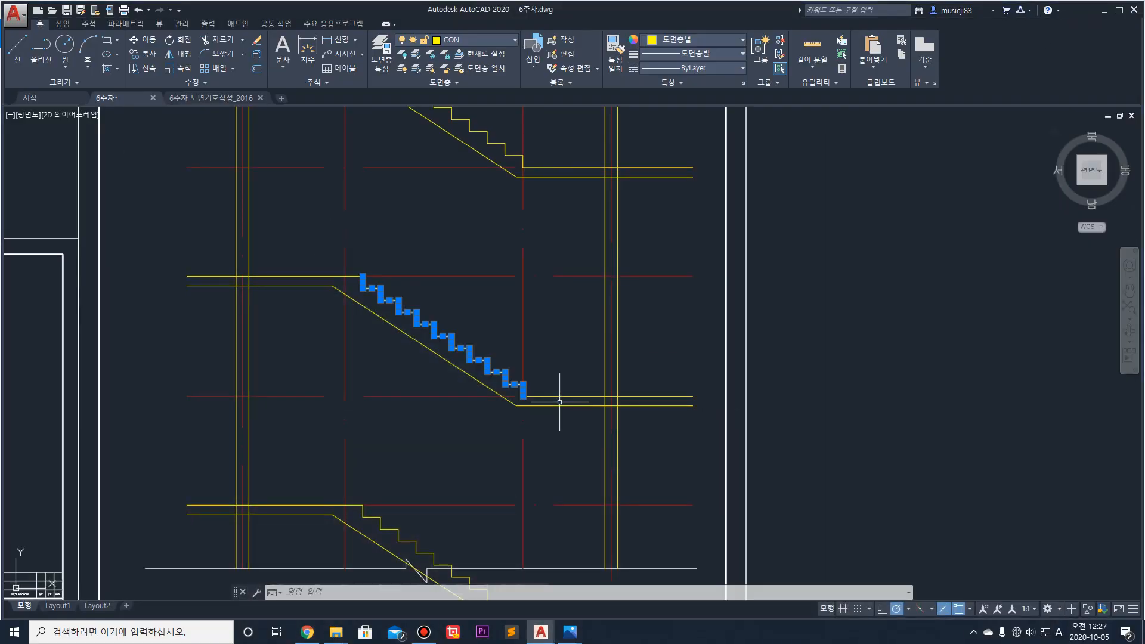
{"action": "left_click", "coordinate": [352, 276]}
{"action": "scroll", "coordinate": [371, 309], "scroll_direction": "down", "scroll_amount": 2}
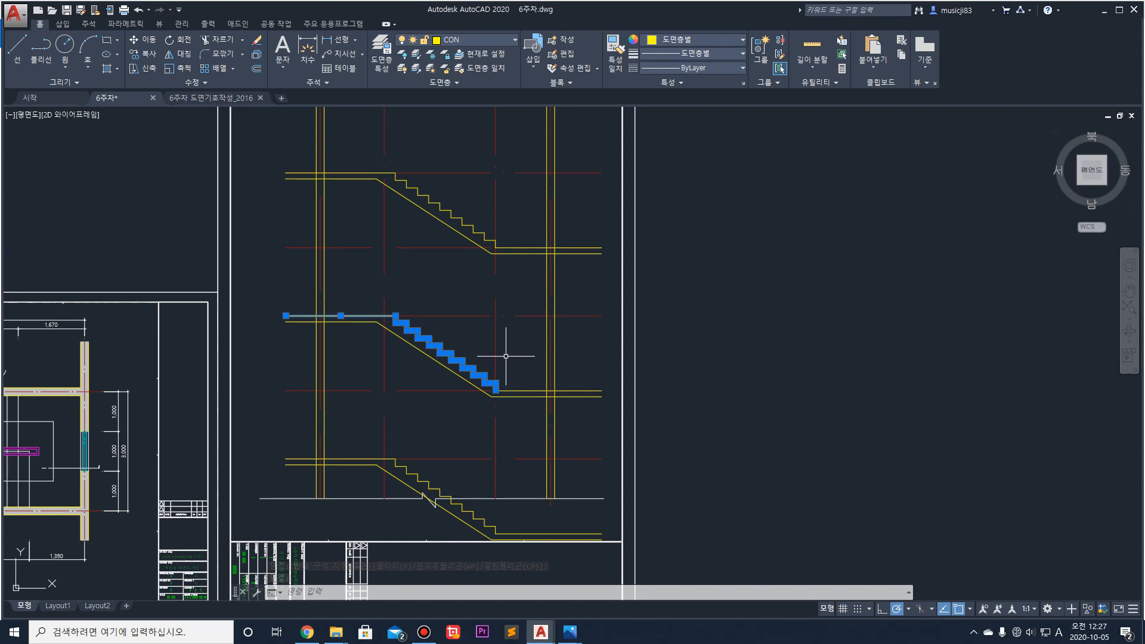
{"action": "type", "text": "co"}
{"action": "key", "text": "Return"}
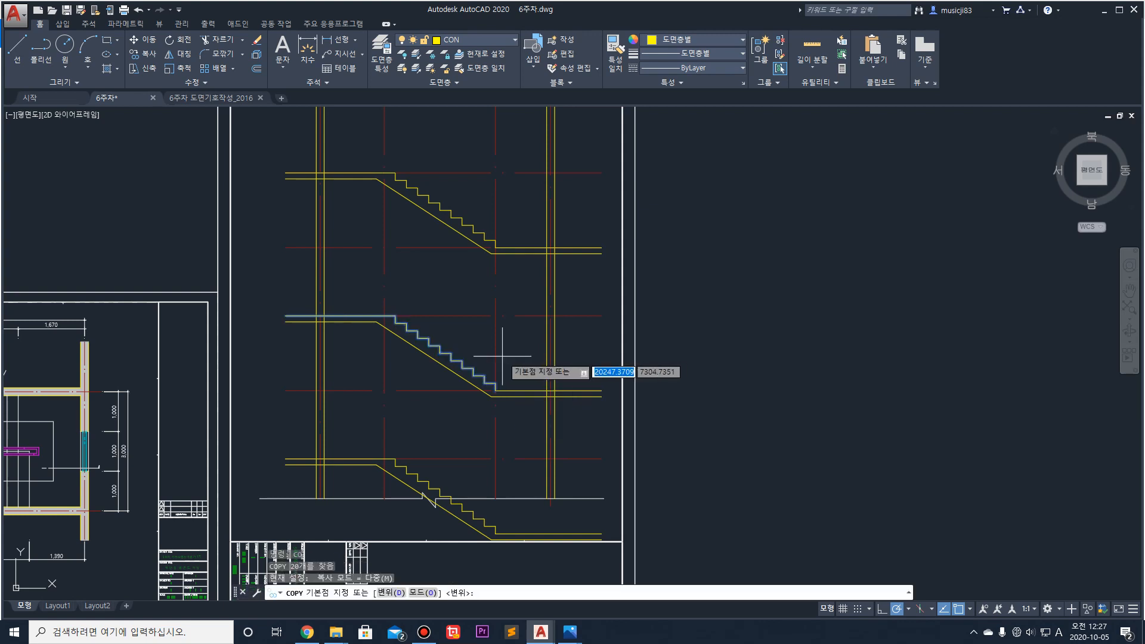
{"action": "left_click", "coordinate": [579, 365]}
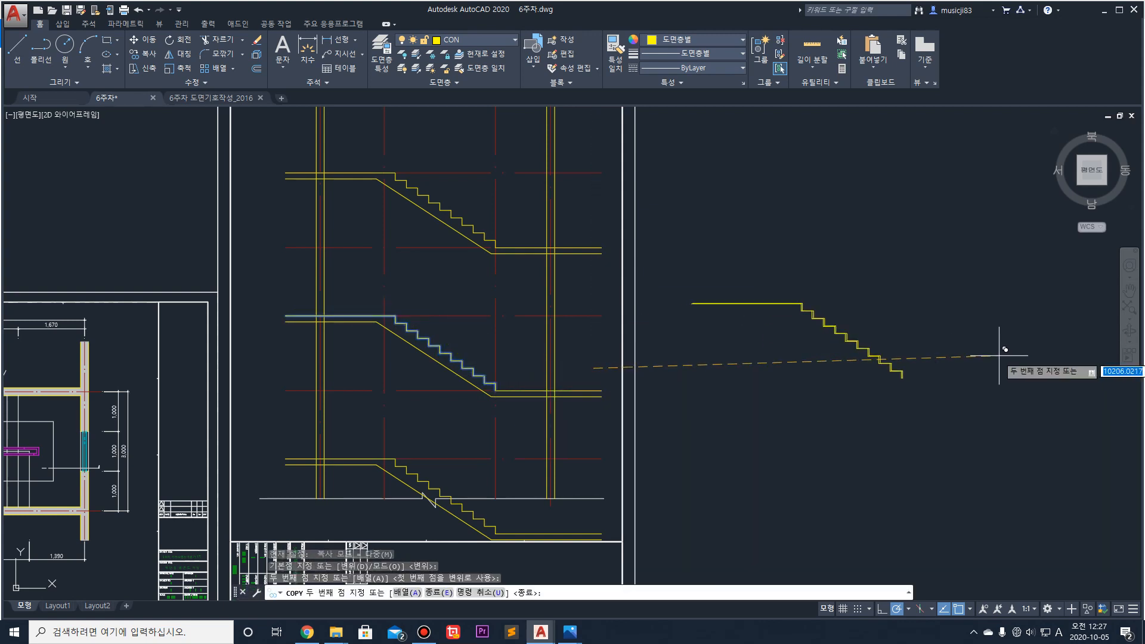
{"action": "left_click", "coordinate": [985, 352]}
{"action": "key", "text": "Return"}
Step: Try to mirror the copied stepped outline about a vertical axis through its landing line while keeping the original
{"action": "left_click", "coordinate": [968, 378]}
{"action": "left_click", "coordinate": [732, 244]}
{"action": "type", "text": "mi"}
{"action": "key", "text": "Return"}
{"action": "left_click", "coordinate": [759, 304]}
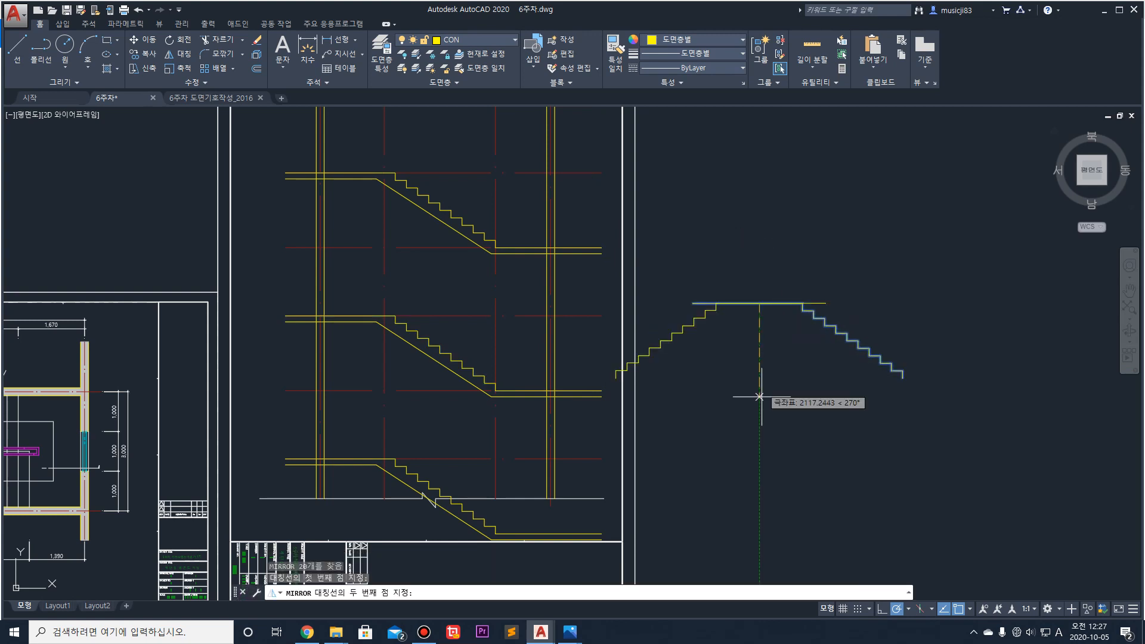
{"action": "left_click", "coordinate": [759, 438]}
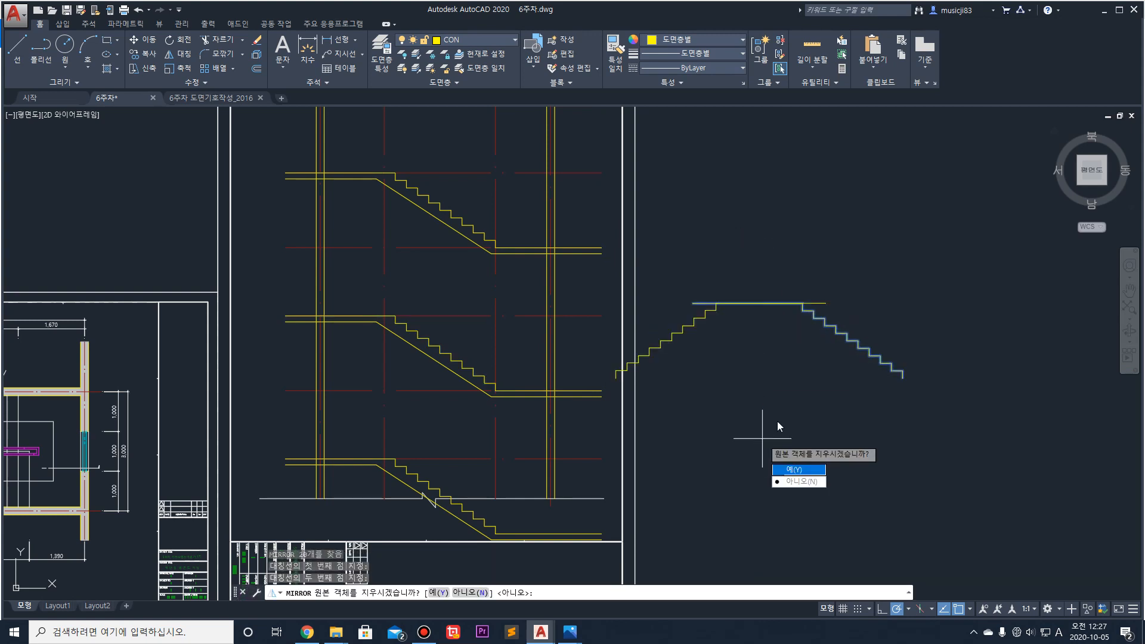
{"action": "left_click", "coordinate": [803, 482]}
{"action": "key", "text": "ctrl+z"}
Step: Mirror the copied stepped outline about a vertical axis through its landing line, erasing the source objects
{"action": "left_click", "coordinate": [678, 272]}
{"action": "left_click", "coordinate": [1002, 444]}
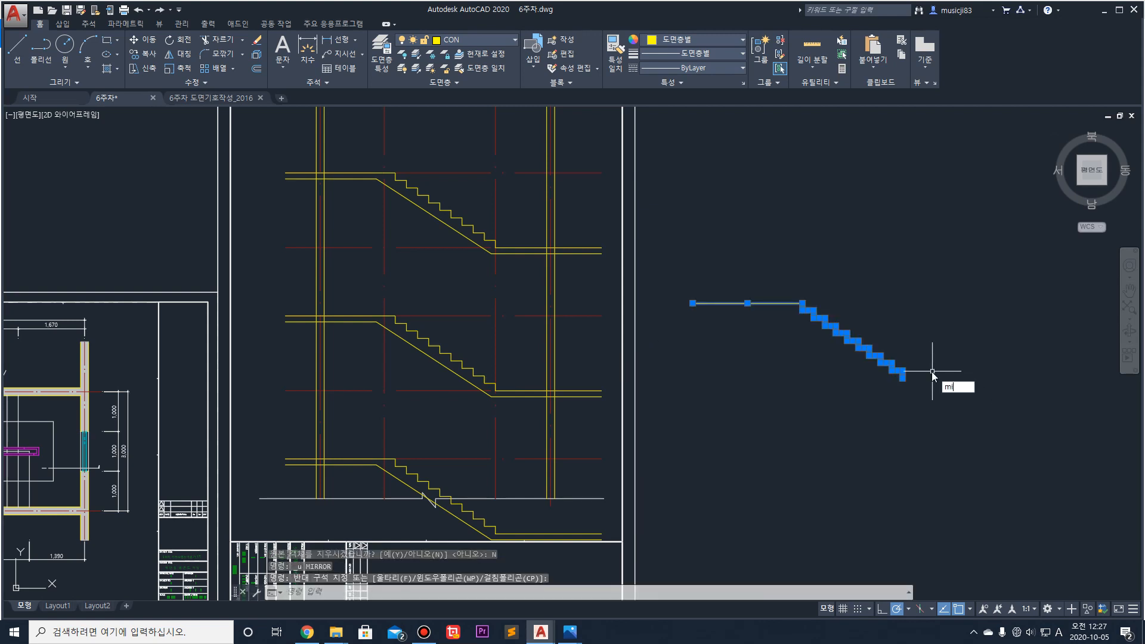
{"action": "type", "text": "mi"}
{"action": "key", "text": "Return"}
{"action": "left_click", "coordinate": [760, 304]}
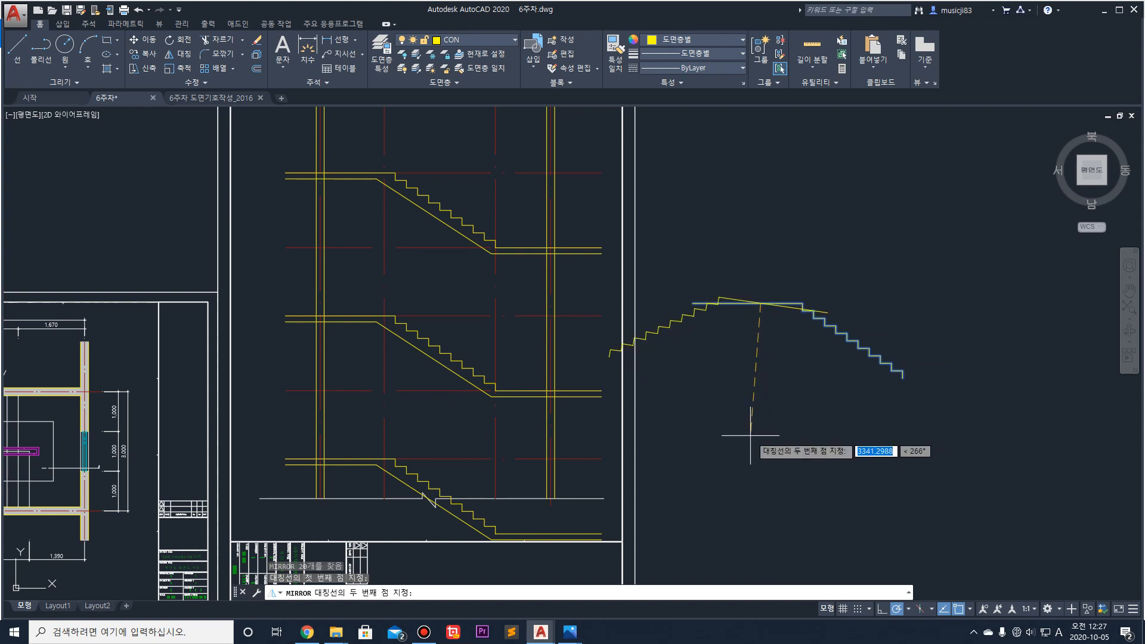
{"action": "left_click", "coordinate": [758, 444]}
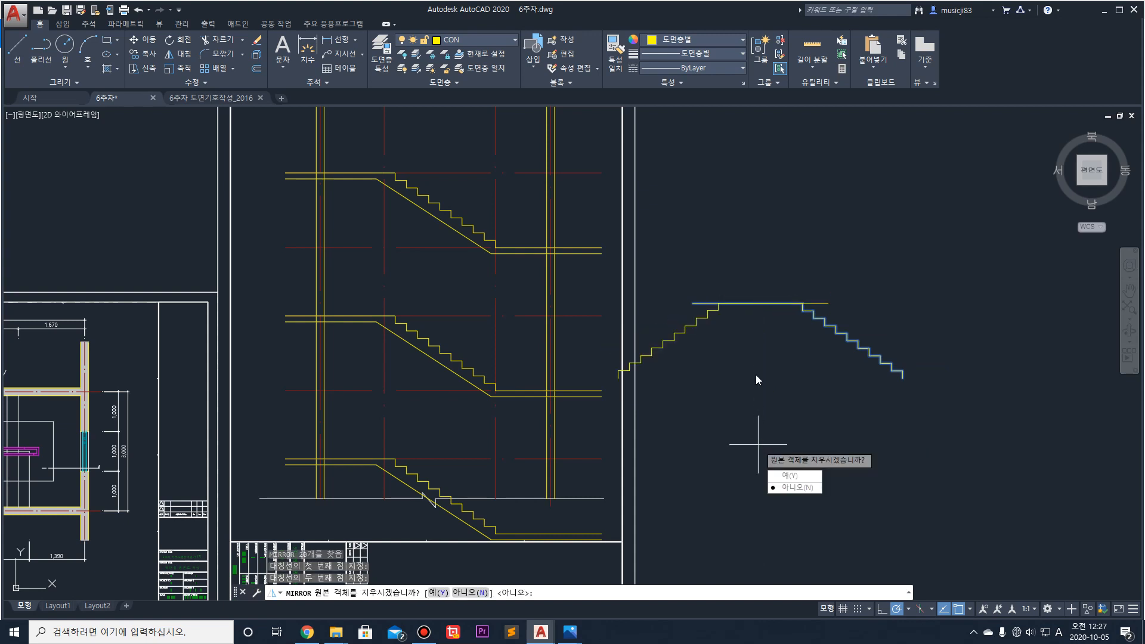
{"action": "left_click", "coordinate": [794, 475]}
Step: Move the mirrored stepped outline and its landing line to the ELEV layer
{"action": "left_click", "coordinate": [611, 280]}
{"action": "left_click", "coordinate": [869, 401]}
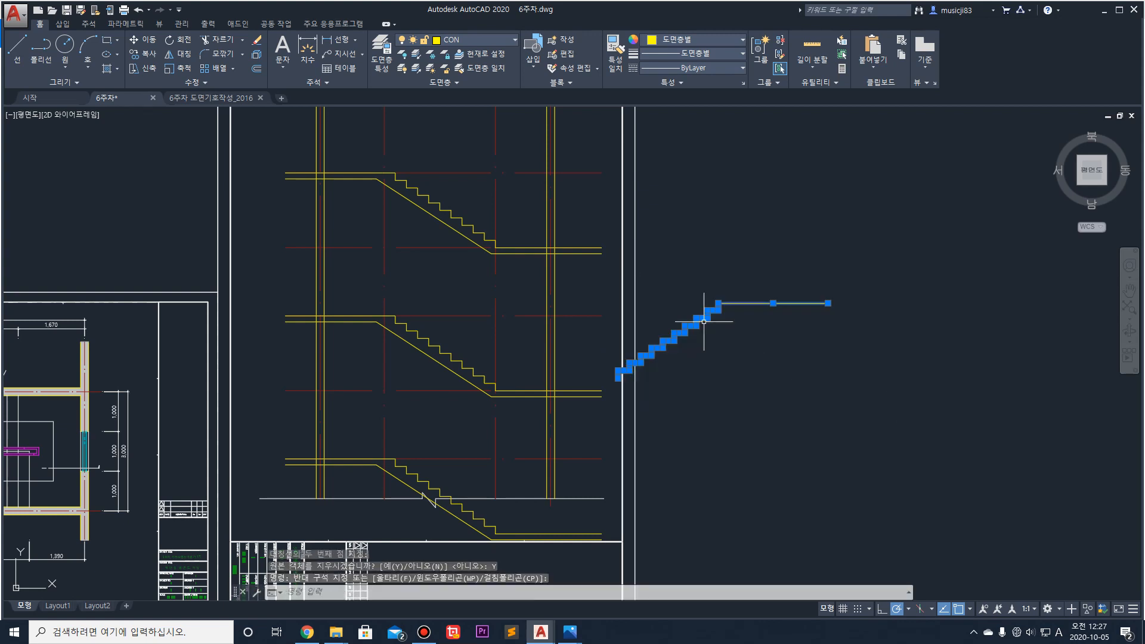
{"action": "scroll", "coordinate": [593, 332], "scroll_direction": "up", "scroll_amount": 2}
{"action": "scroll", "coordinate": [871, 397], "scroll_direction": "down", "scroll_amount": 2}
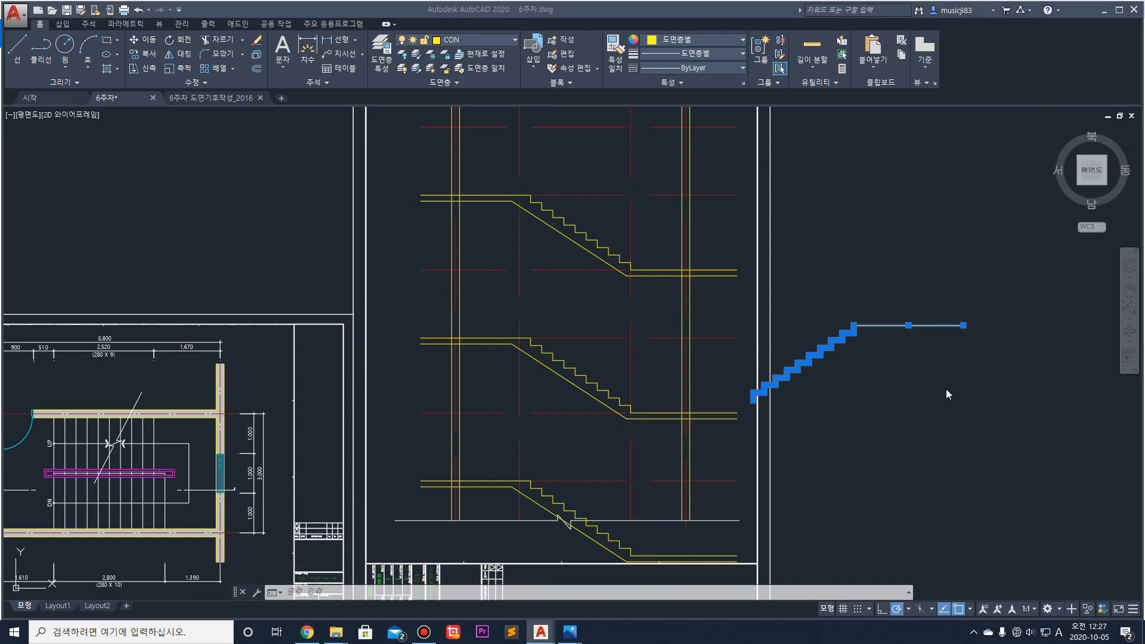
{"action": "left_click", "coordinate": [493, 42]}
{"action": "left_click", "coordinate": [459, 126]}
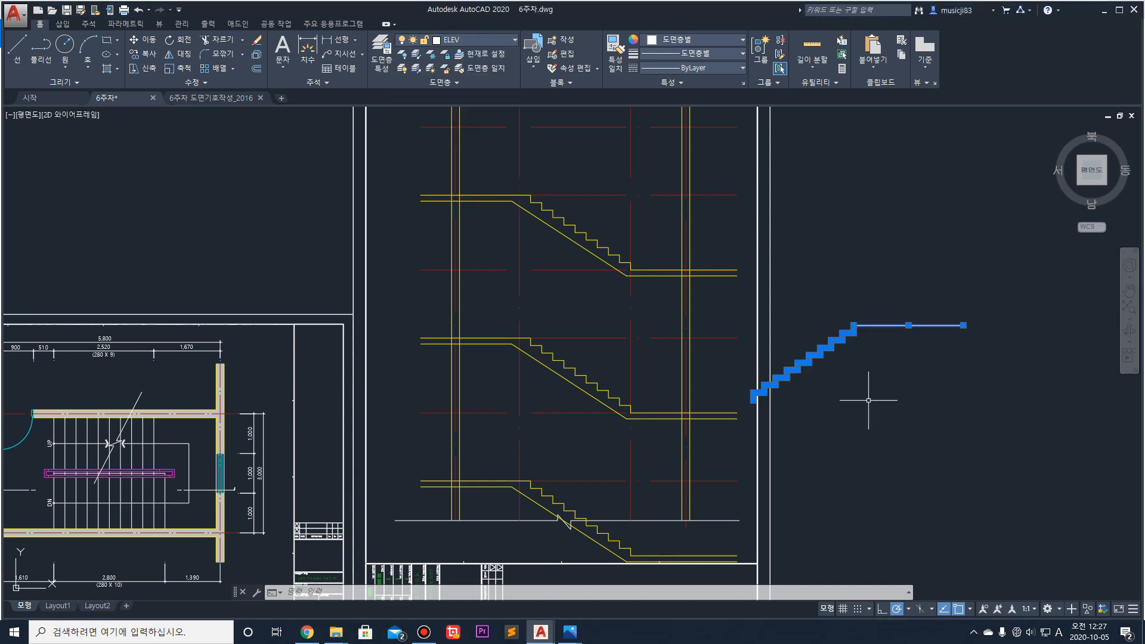
{"action": "key", "text": "Escape"}
{"action": "key", "text": "Escape"}
Step: Move the mirrored ELEV stepped outline from its lower end point to the top edge where the middle flight meets its upper landing
{"action": "left_click", "coordinate": [745, 303]}
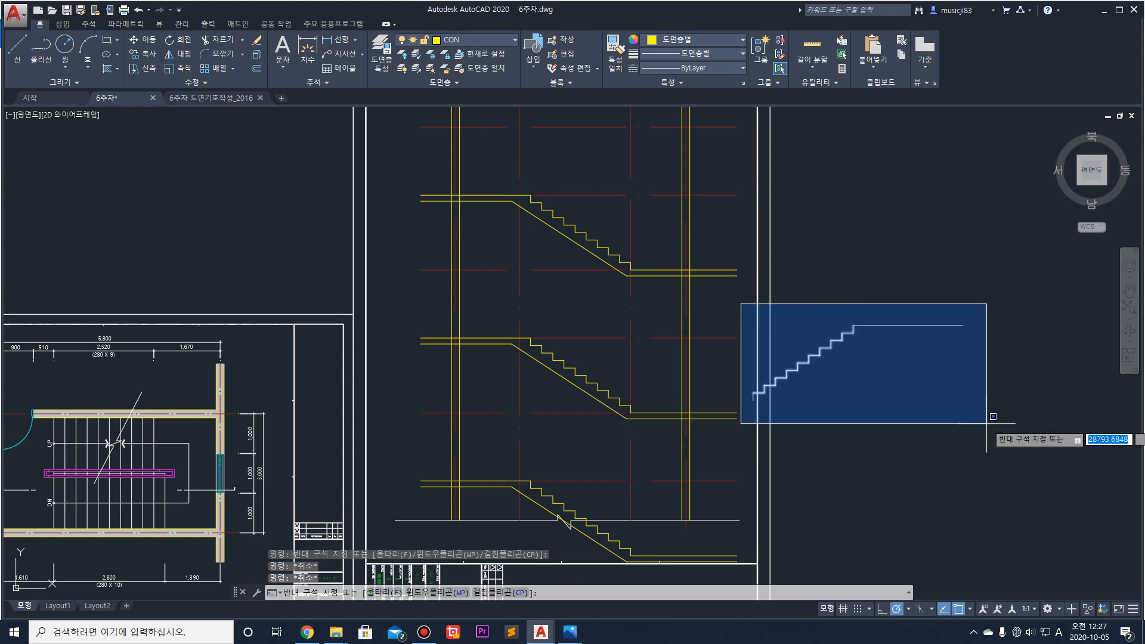
{"action": "left_click", "coordinate": [1027, 425]}
{"action": "middle_click_drag", "start_coordinate": [574, 339], "coordinate": [628, 353]}
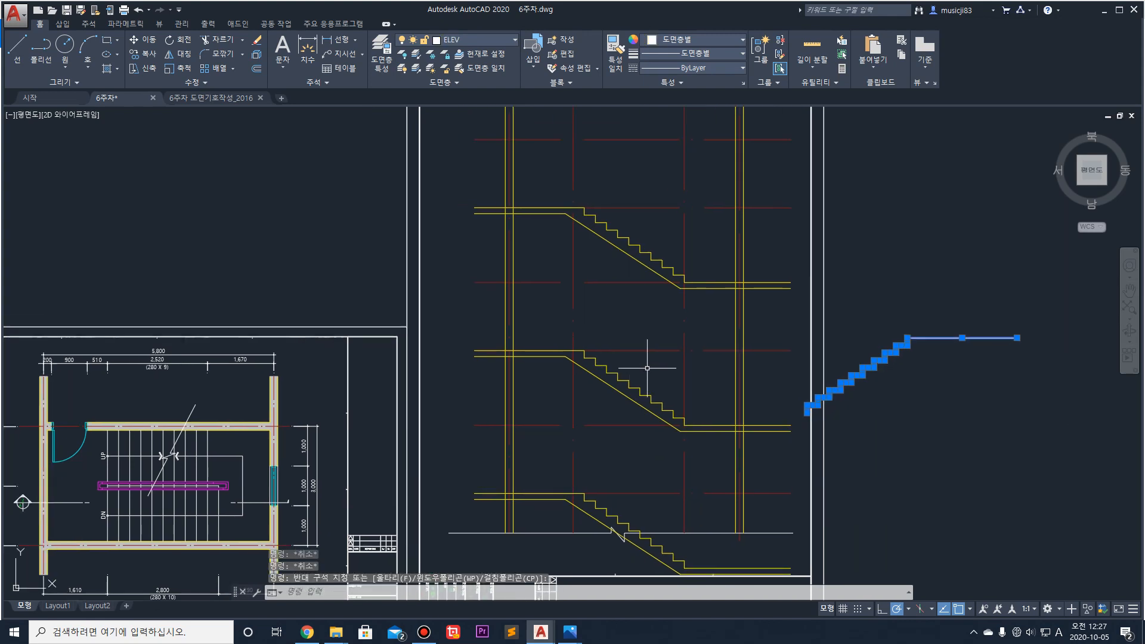
{"action": "scroll", "coordinate": [647, 368], "scroll_direction": "up", "scroll_amount": 2}
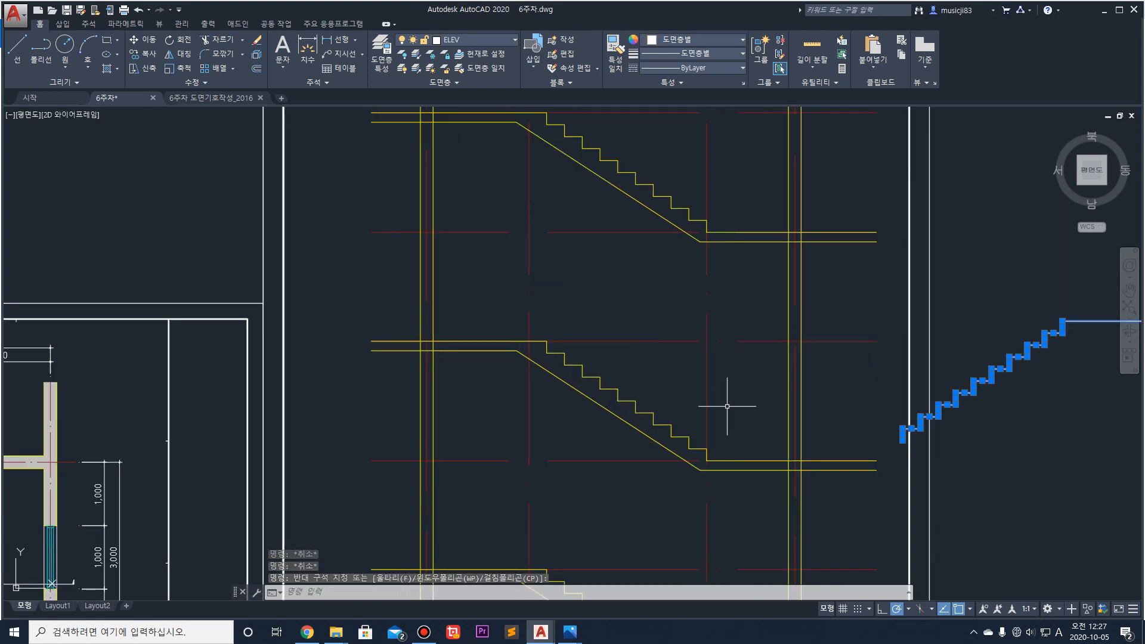
{"action": "type", "text": "m"}
{"action": "key", "text": "Return"}
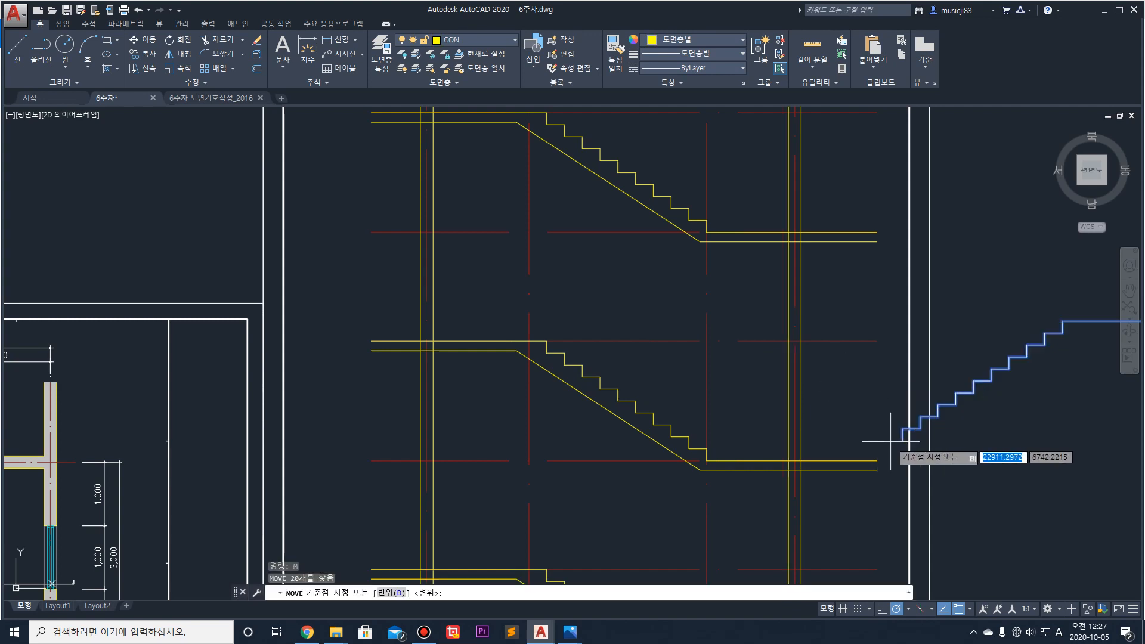
{"action": "left_click", "coordinate": [902, 440]}
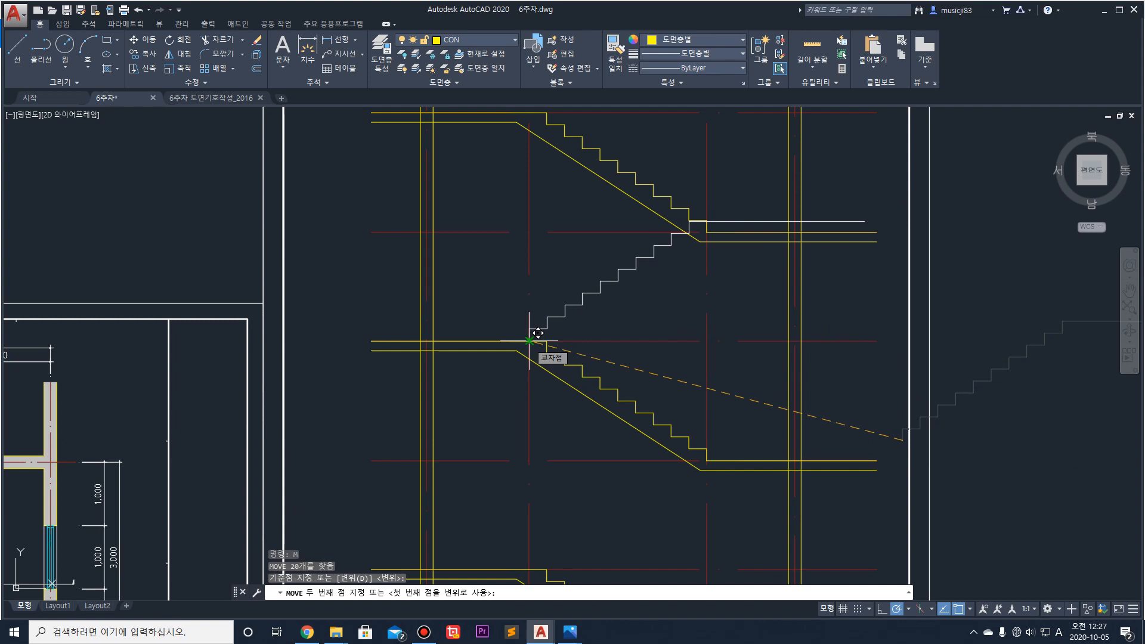
{"action": "scroll", "coordinate": [533, 334], "scroll_direction": "up", "scroll_amount": 2}
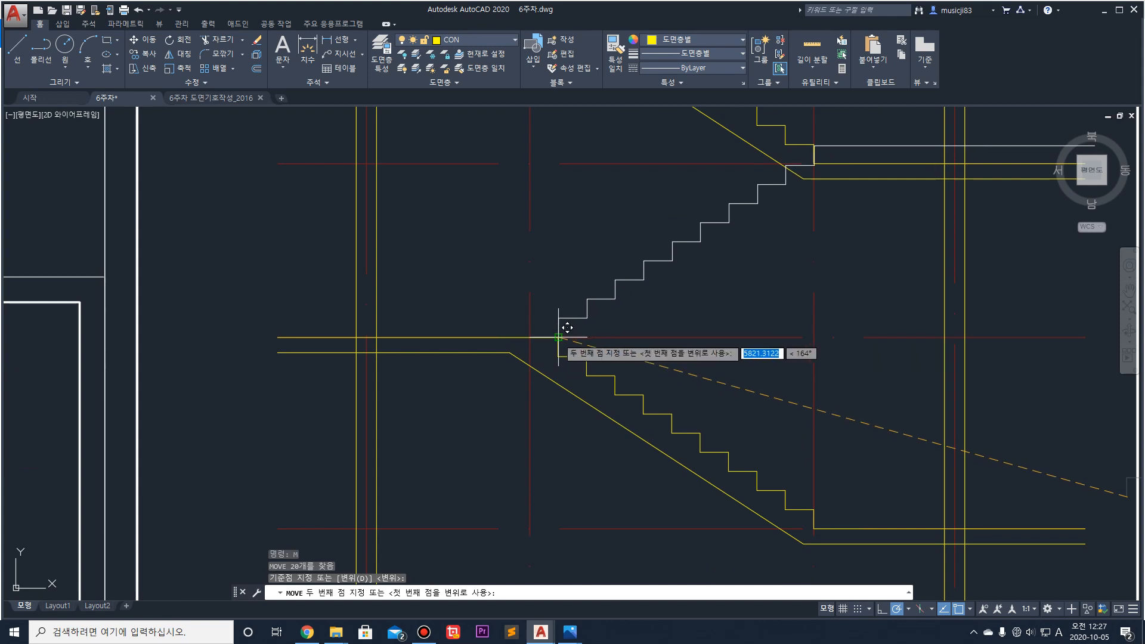
{"action": "left_click", "coordinate": [560, 335]}
{"action": "scroll", "coordinate": [552, 336], "scroll_direction": "down", "scroll_amount": 2}
{"action": "key", "text": "Escape"}
{"action": "key", "text": "Escape"}
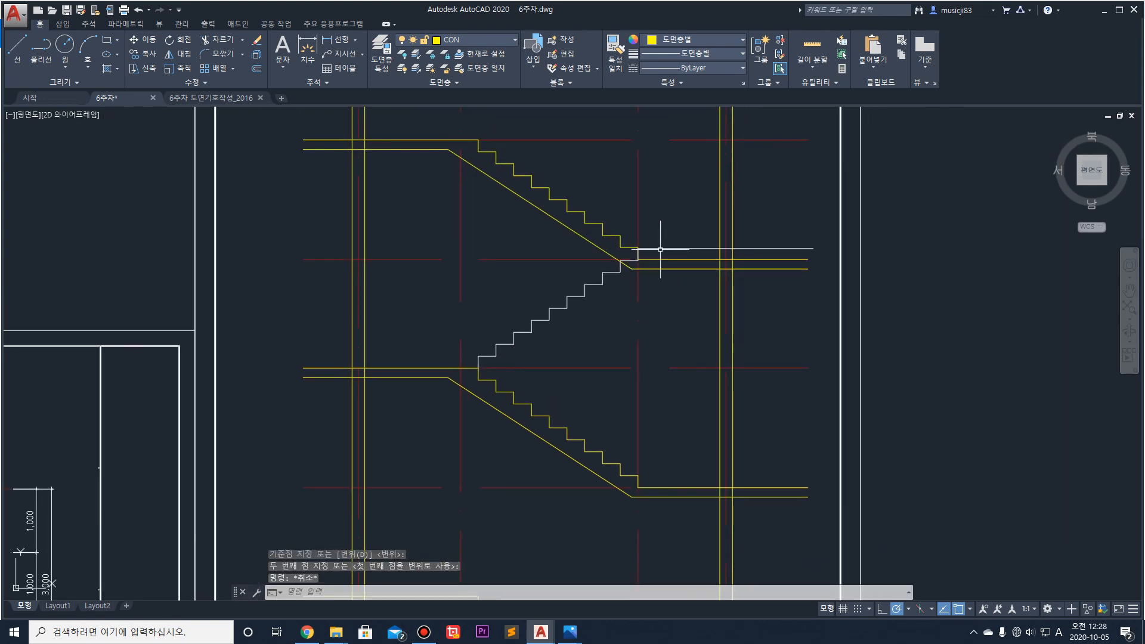
Step: Erase the mirrored outline's landing line, its topmost riser and its topmost tread where they overlap the cut flight above
{"action": "scroll", "coordinate": [660, 243], "scroll_direction": "up", "scroll_amount": 2}
{"action": "left_click", "coordinate": [709, 258]}
{"action": "left_click", "coordinate": [690, 241]}
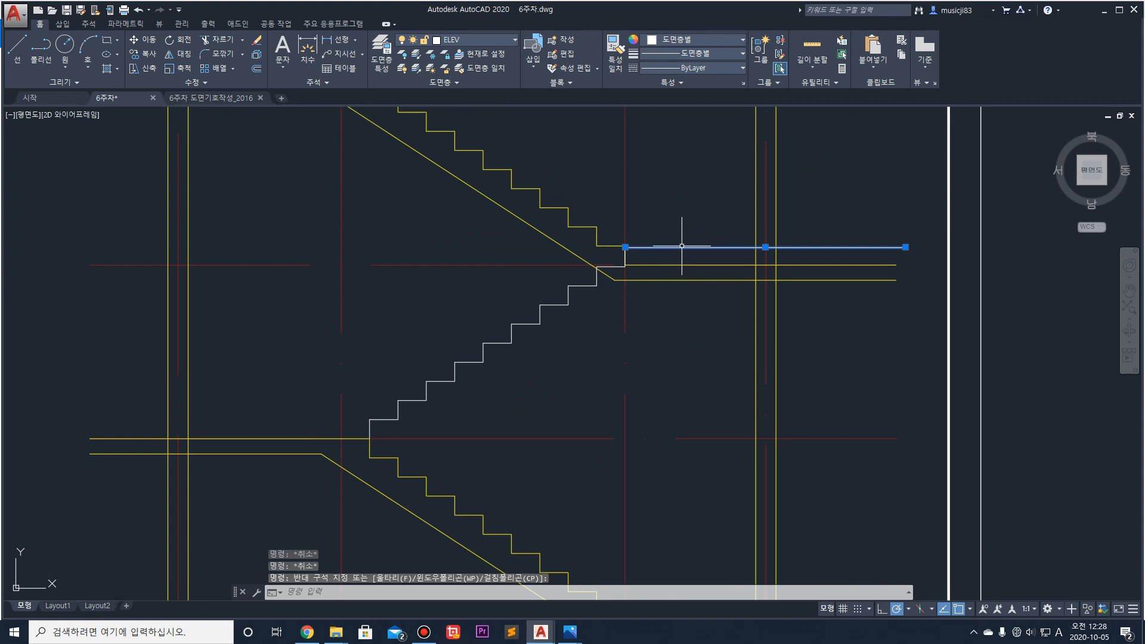
{"action": "key", "text": "Delete"}
{"action": "scroll", "coordinate": [629, 255], "scroll_direction": "up", "scroll_amount": 3}
{"action": "scroll", "coordinate": [625, 280], "scroll_direction": "up", "scroll_amount": 4}
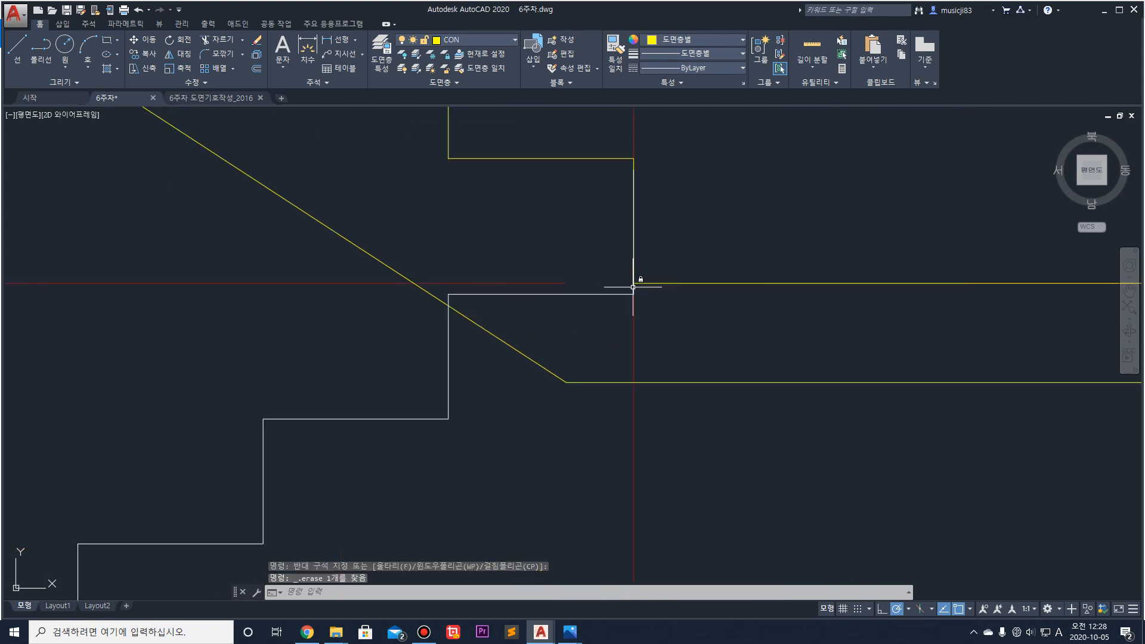
{"action": "left_click", "coordinate": [633, 285]}
{"action": "key", "text": "Delete"}
{"action": "left_click", "coordinate": [547, 297]}
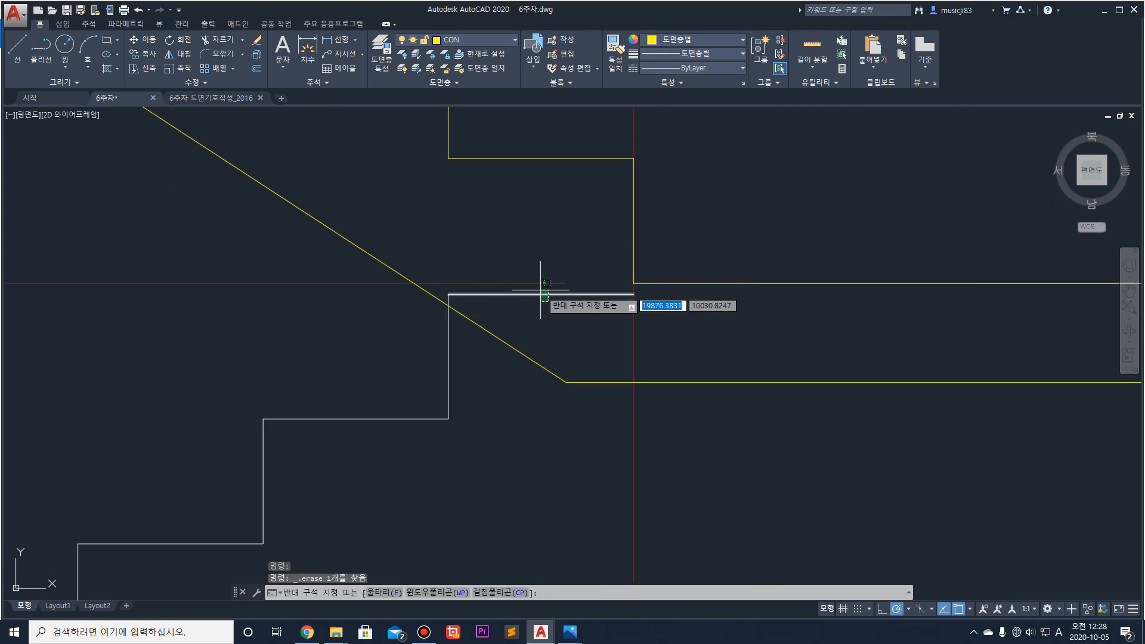
{"action": "left_click", "coordinate": [536, 289]}
{"action": "key", "text": "Delete"}
Step: Trim the highest remaining riser of the elevation flight at the sloping underside of the cut flight above
{"action": "type", "text": "t"}
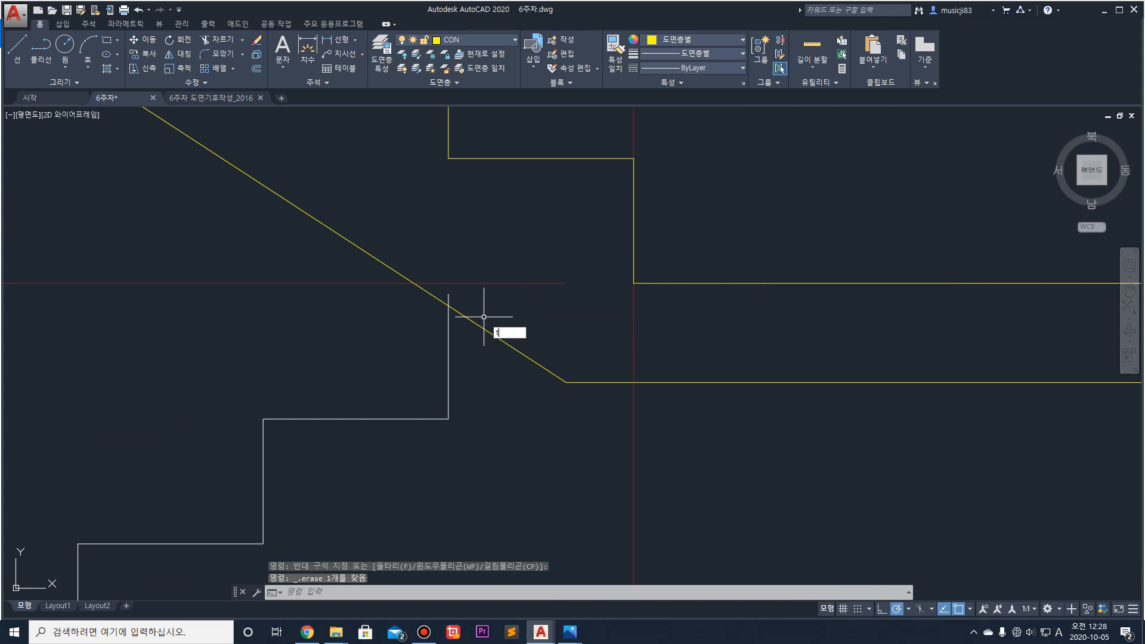
{"action": "type", "text": "r"}
{"action": "key", "text": "Return"}
{"action": "left_click", "coordinate": [508, 306]}
{"action": "left_click", "coordinate": [449, 296]}
{"action": "key", "text": "Return"}
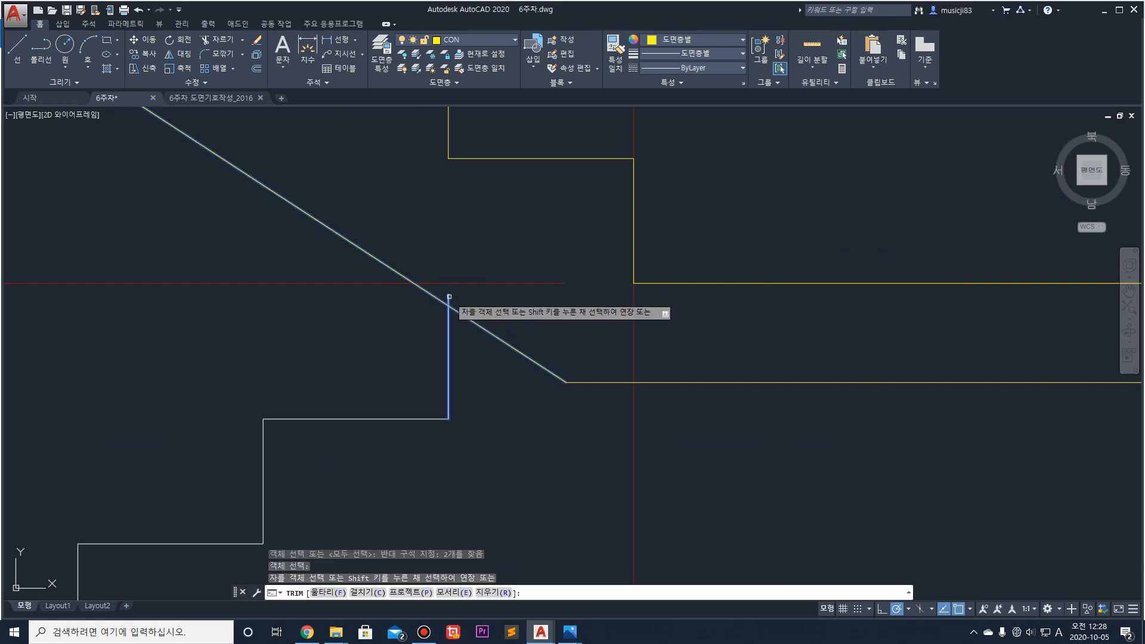
{"action": "key", "text": "Escape"}
{"action": "scroll", "coordinate": [536, 312], "scroll_direction": "down", "scroll_amount": 4}
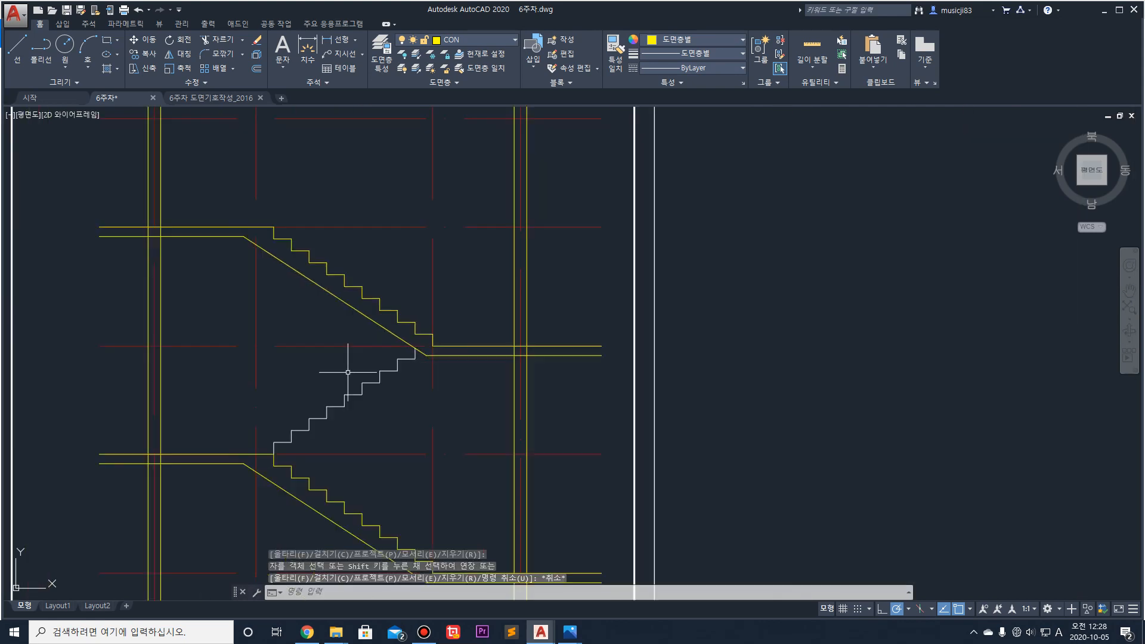
{"action": "middle_click_drag", "start_coordinate": [348, 372], "coordinate": [399, 378]}
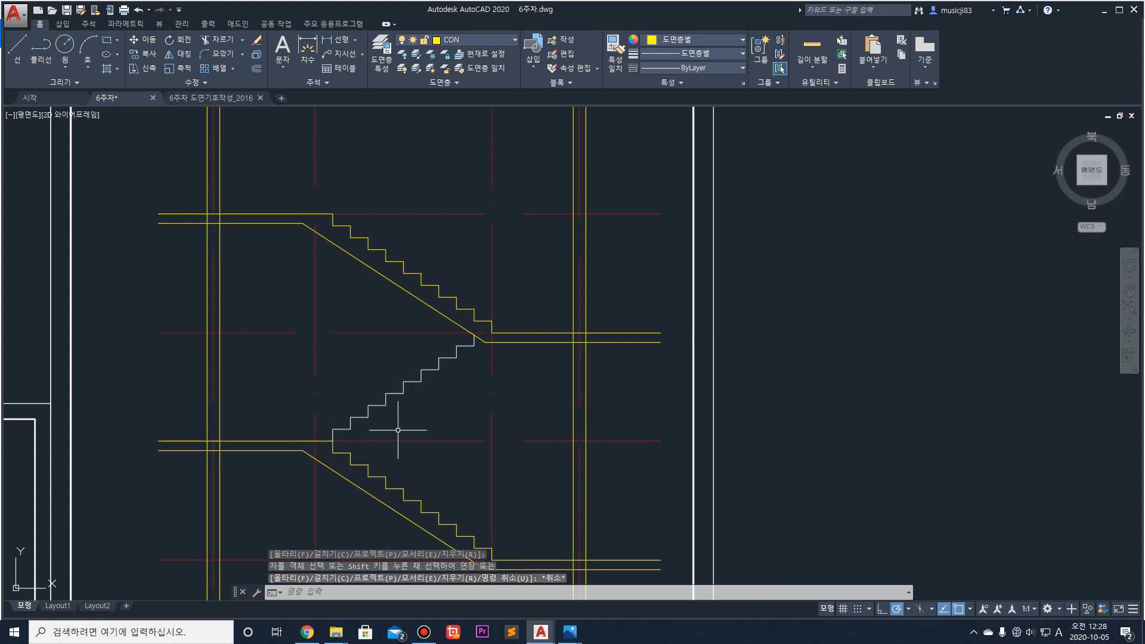
{"action": "scroll", "coordinate": [333, 451], "scroll_direction": "up", "scroll_amount": 4}
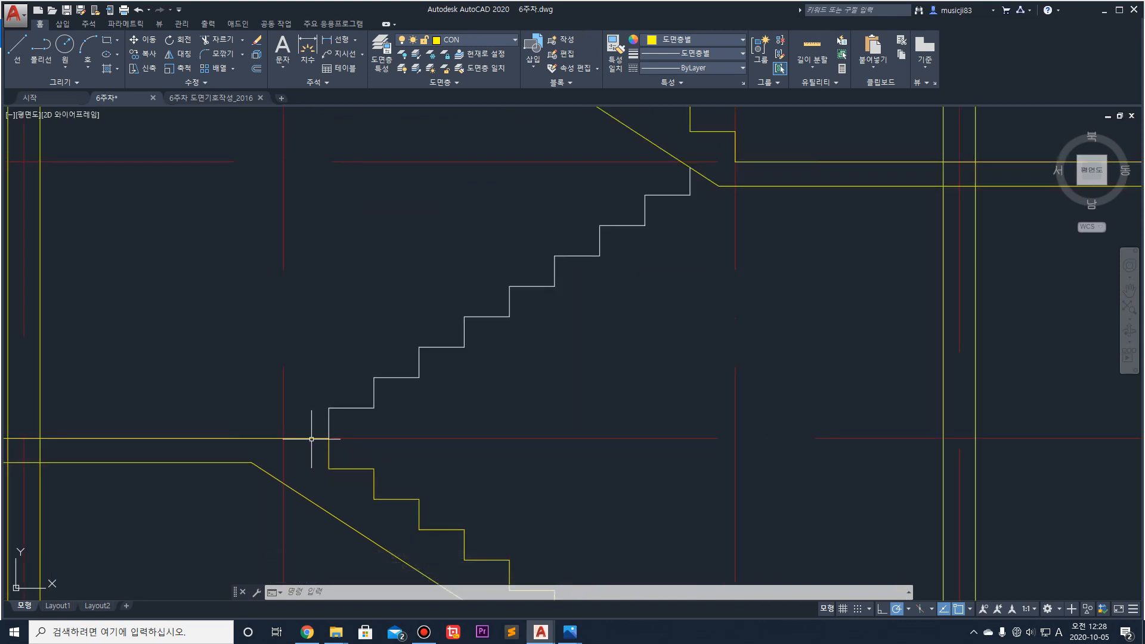
{"action": "left_click", "coordinate": [17, 46]}
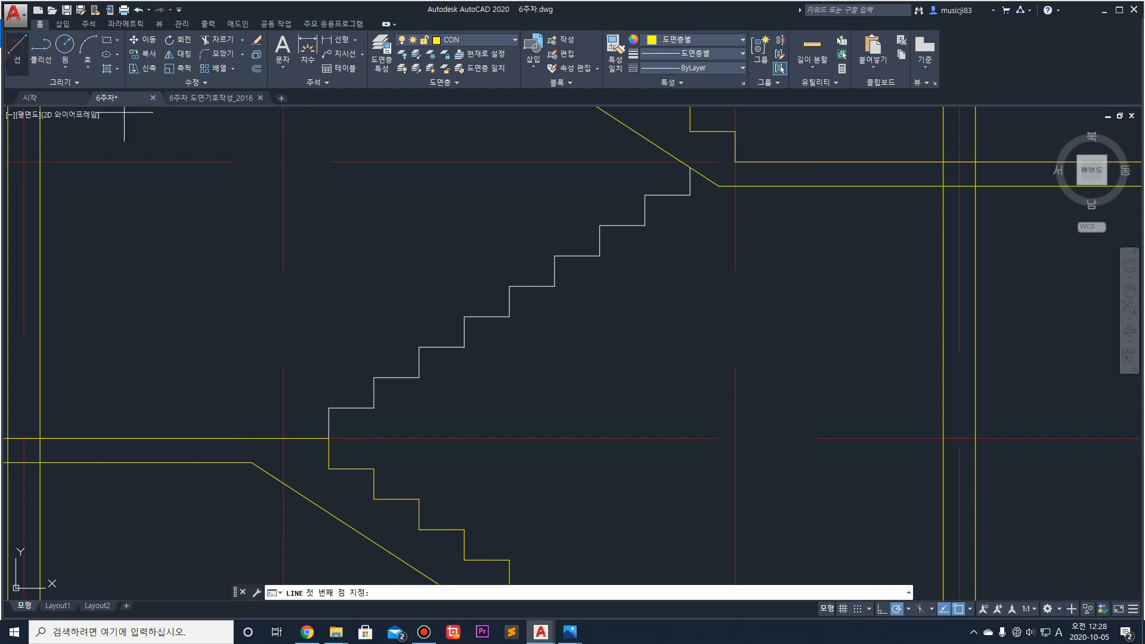
{"action": "left_click", "coordinate": [328, 454]}
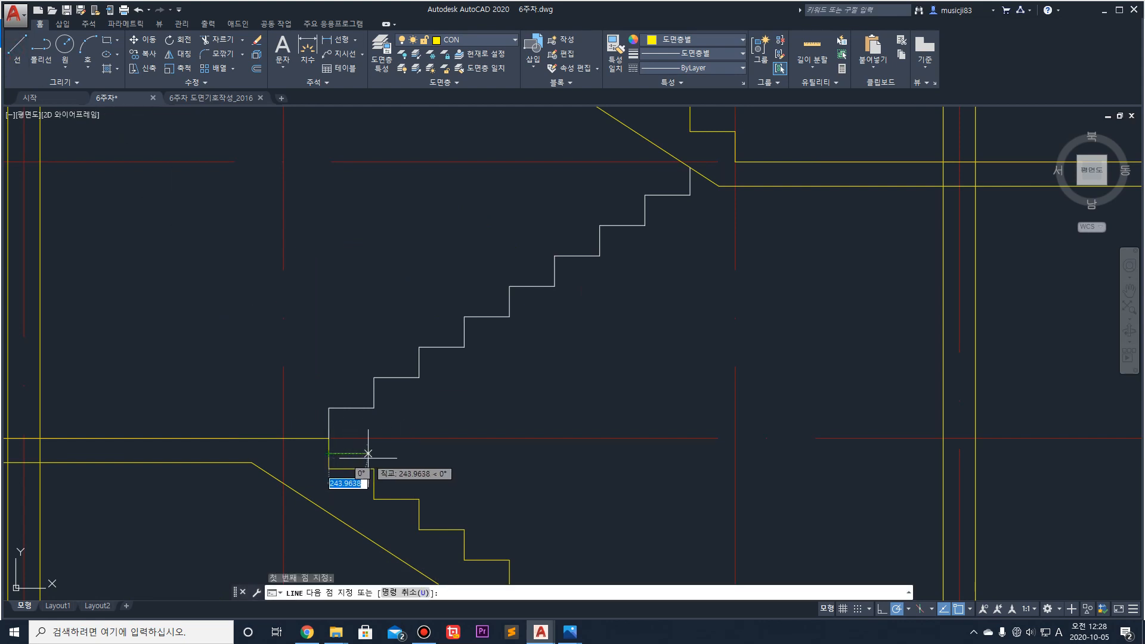
{"action": "key", "text": "Escape"}
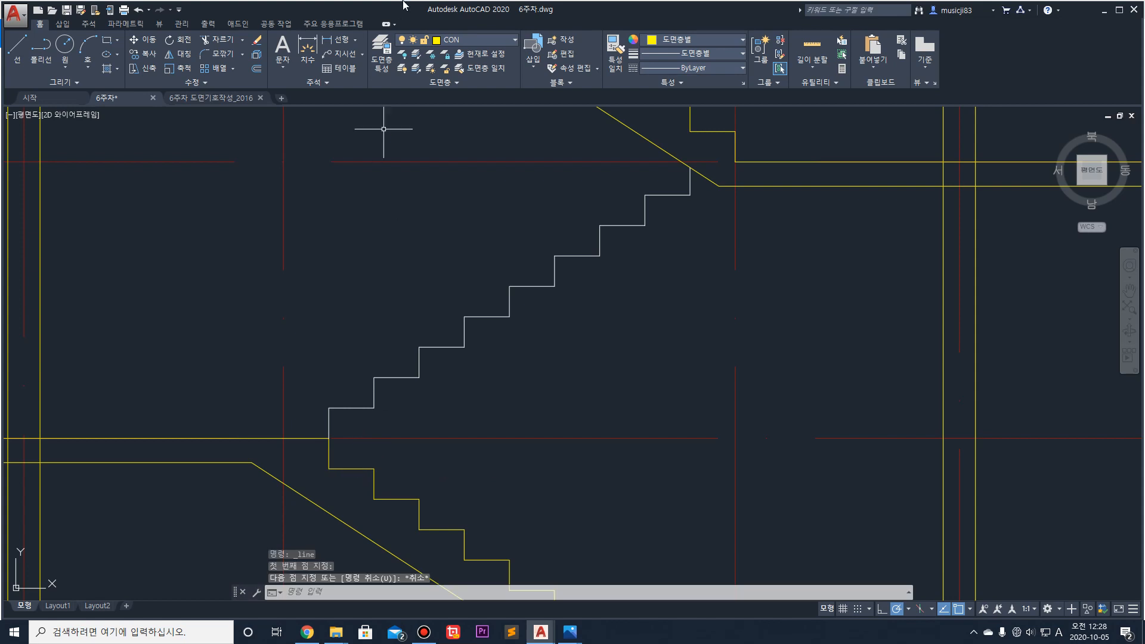
Step: Make ELEV the current layer and start the elevation flight's underside with a short horizontal line from the landing's edge near its slab underside level
{"action": "left_click", "coordinate": [479, 41]}
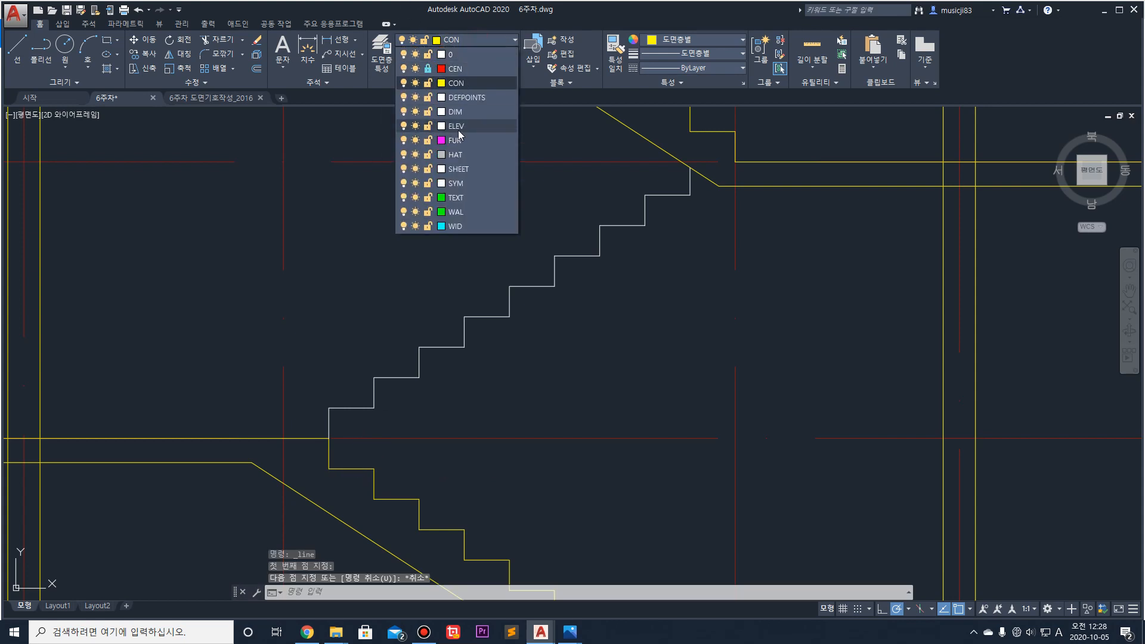
{"action": "left_click", "coordinate": [458, 131]}
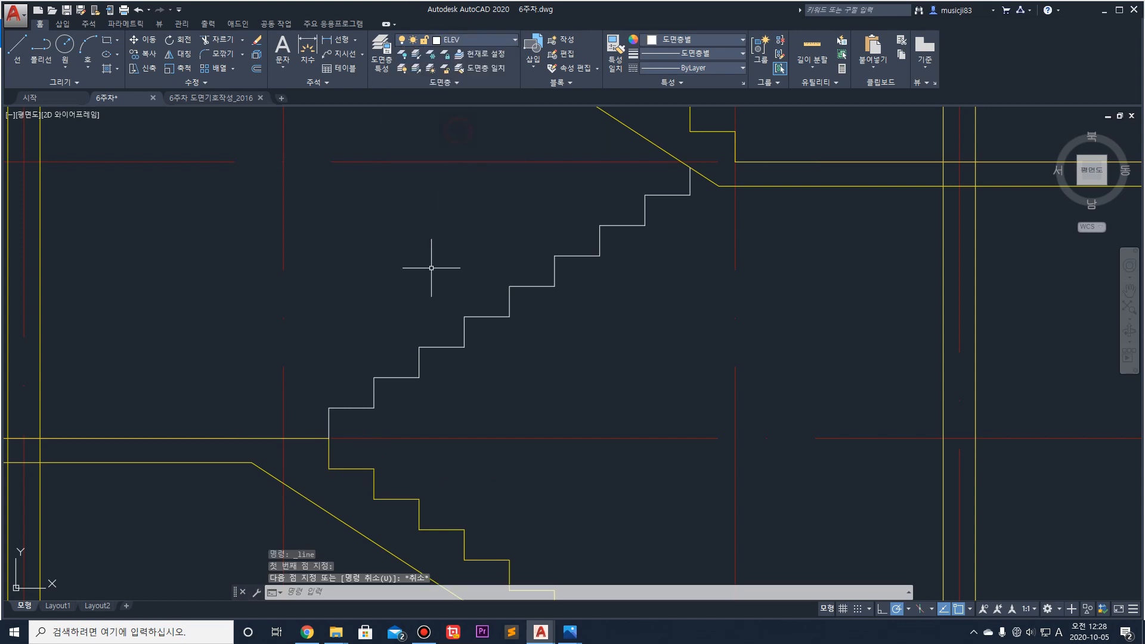
{"action": "left_click", "coordinate": [17, 47]}
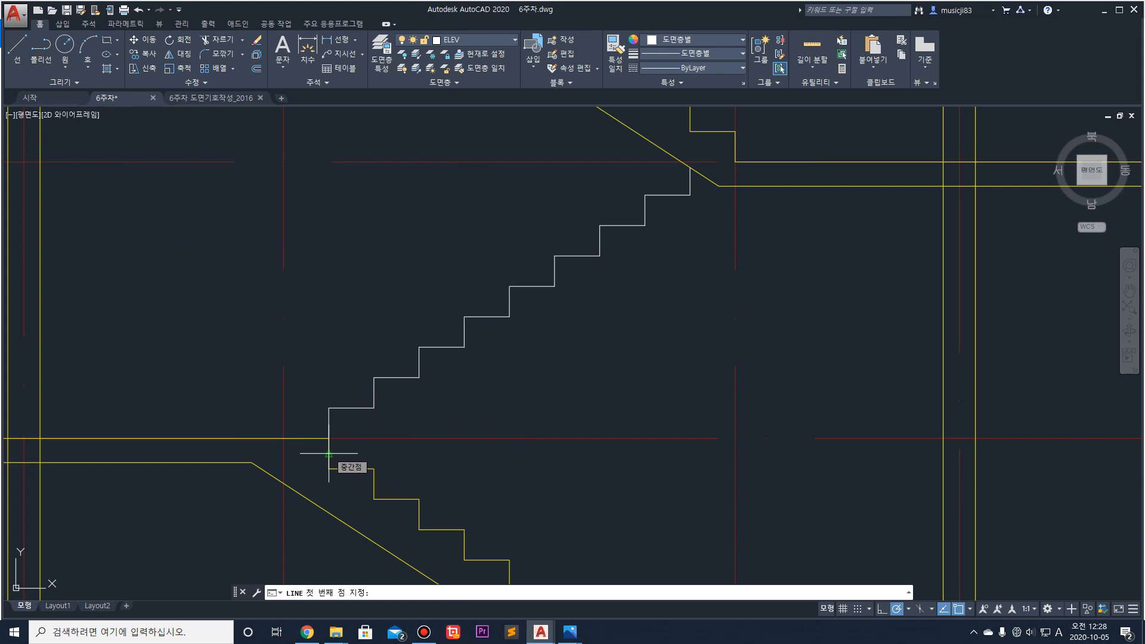
{"action": "scroll", "coordinate": [329, 454], "scroll_direction": "up", "scroll_amount": 4}
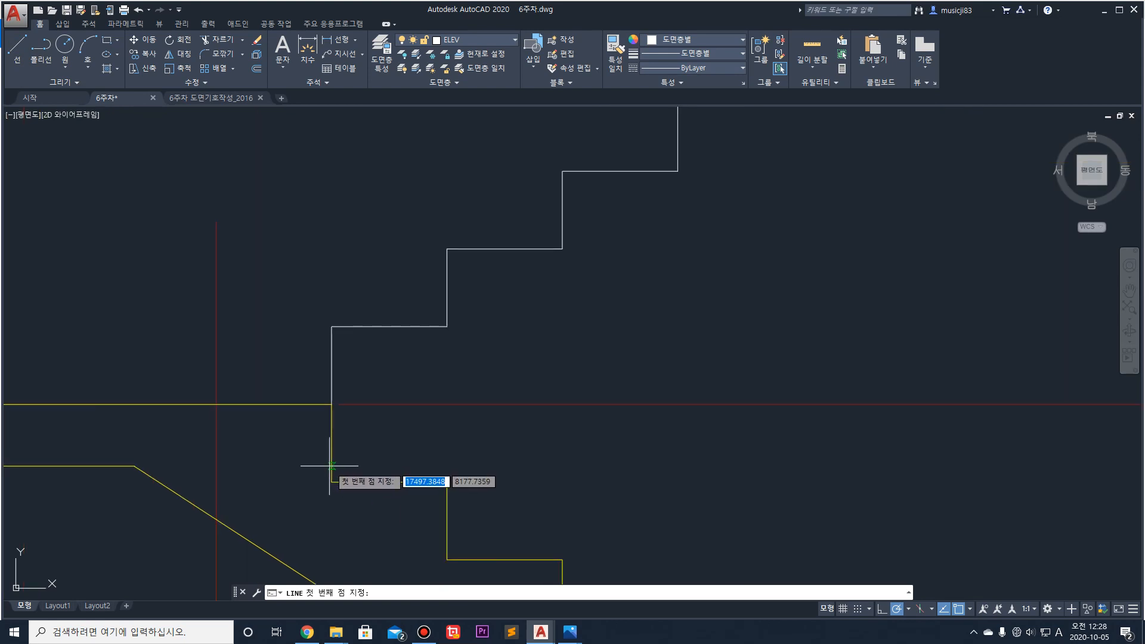
{"action": "left_click", "coordinate": [331, 470]}
{"action": "scroll", "coordinate": [409, 466], "scroll_direction": "down", "scroll_amount": 4}
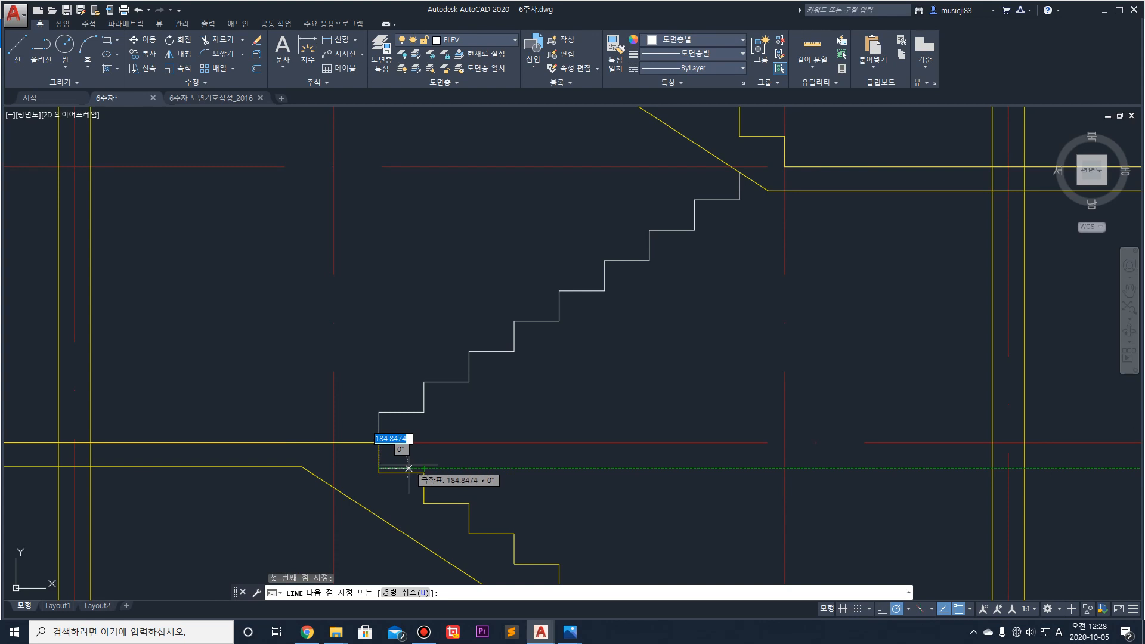
{"action": "scroll", "coordinate": [391, 465], "scroll_direction": "up", "scroll_amount": 4}
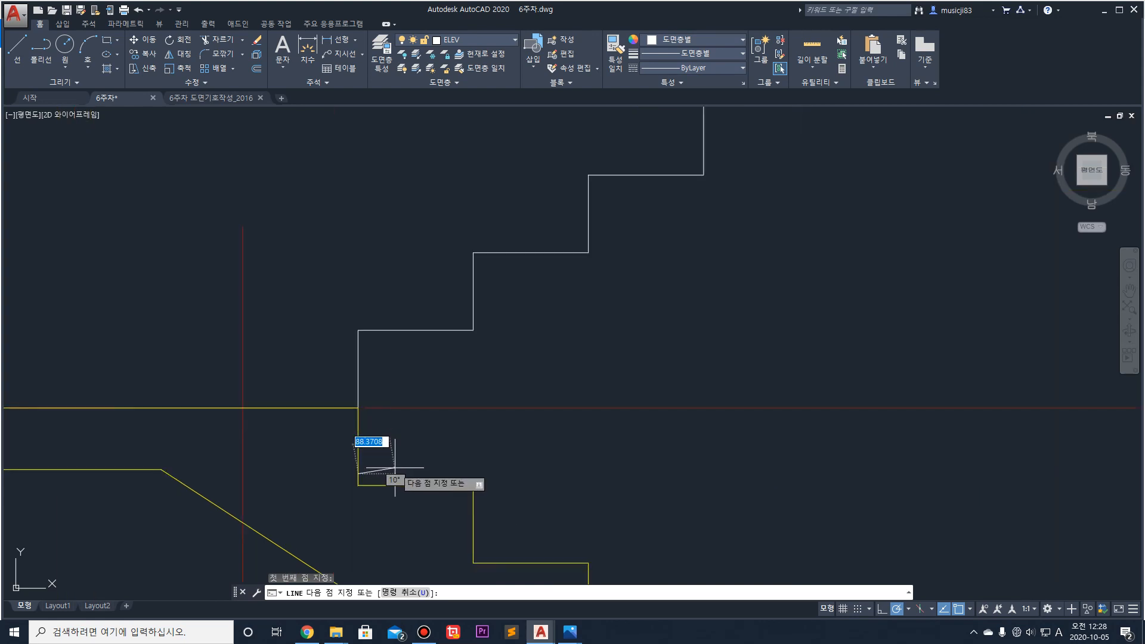
{"action": "left_click", "coordinate": [392, 474]}
{"action": "scroll", "coordinate": [393, 474], "scroll_direction": "down", "scroll_amount": 4}
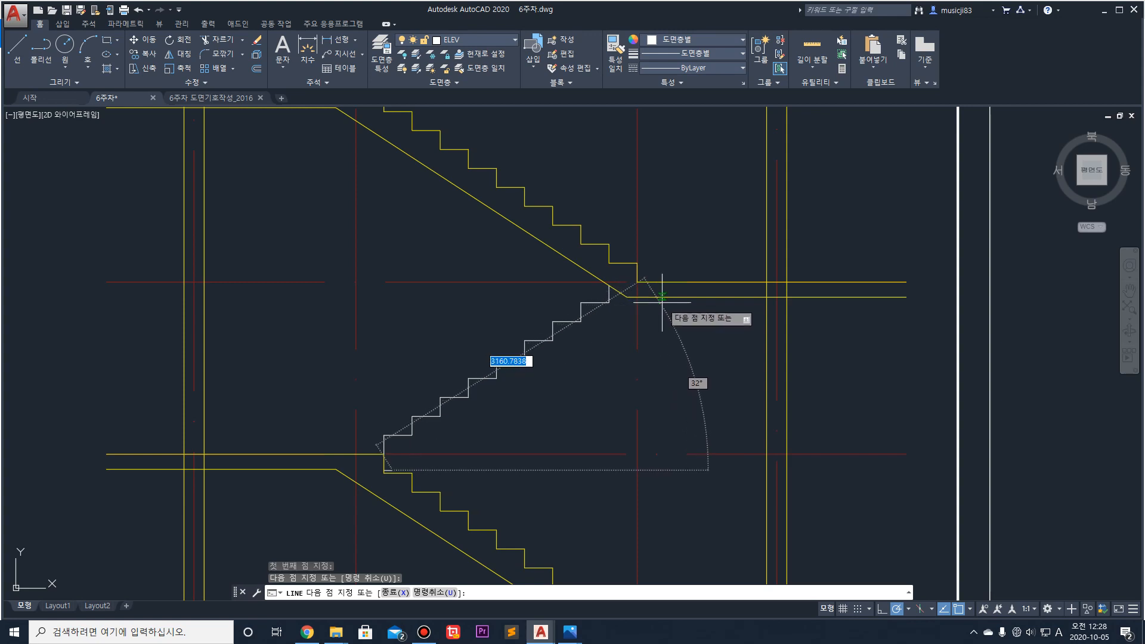
Step: Finish the underside line of the white ascending stair flight at the underside of the landing slab it meets
{"action": "scroll", "coordinate": [647, 306], "scroll_direction": "up", "scroll_amount": 2}
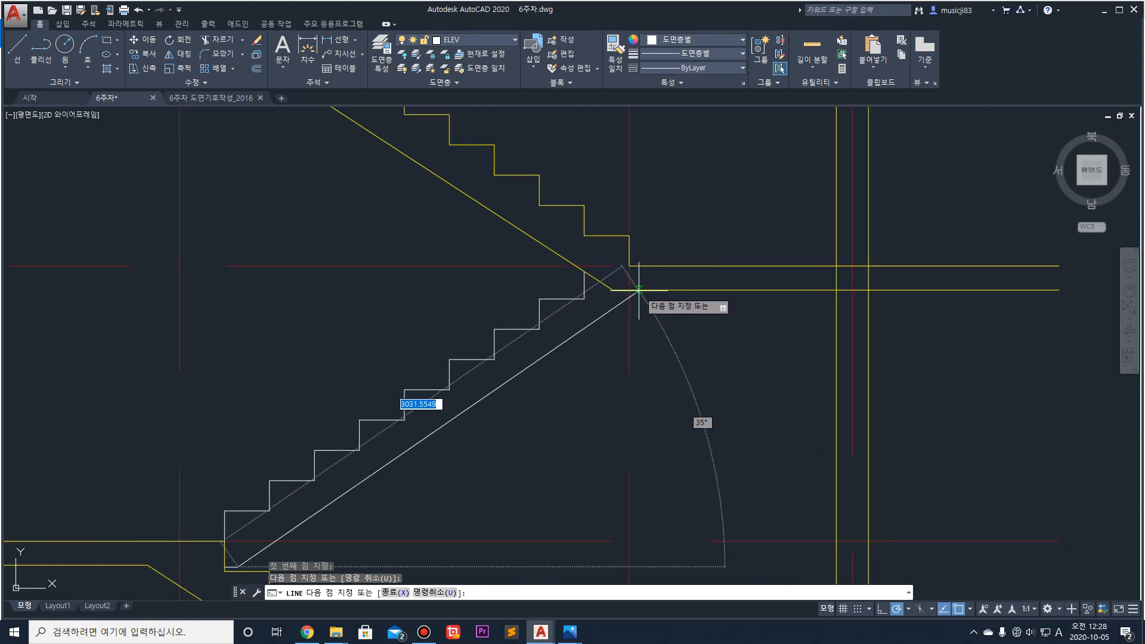
{"action": "left_click", "coordinate": [638, 290]}
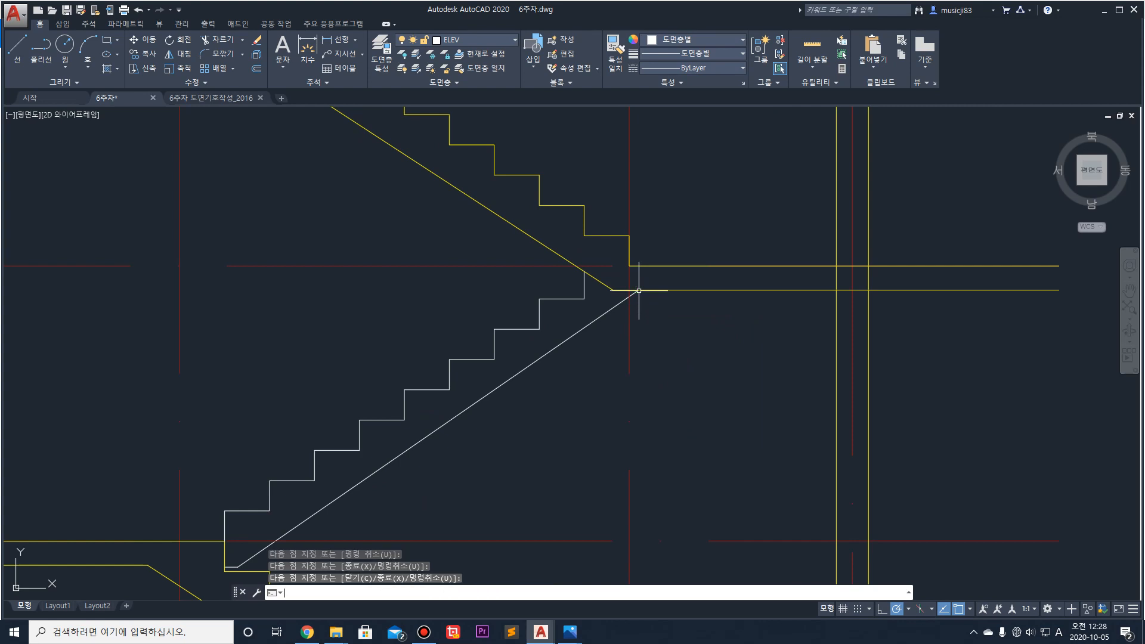
{"action": "key", "text": "Return"}
{"action": "scroll", "coordinate": [626, 293], "scroll_direction": "down", "scroll_amount": 2}
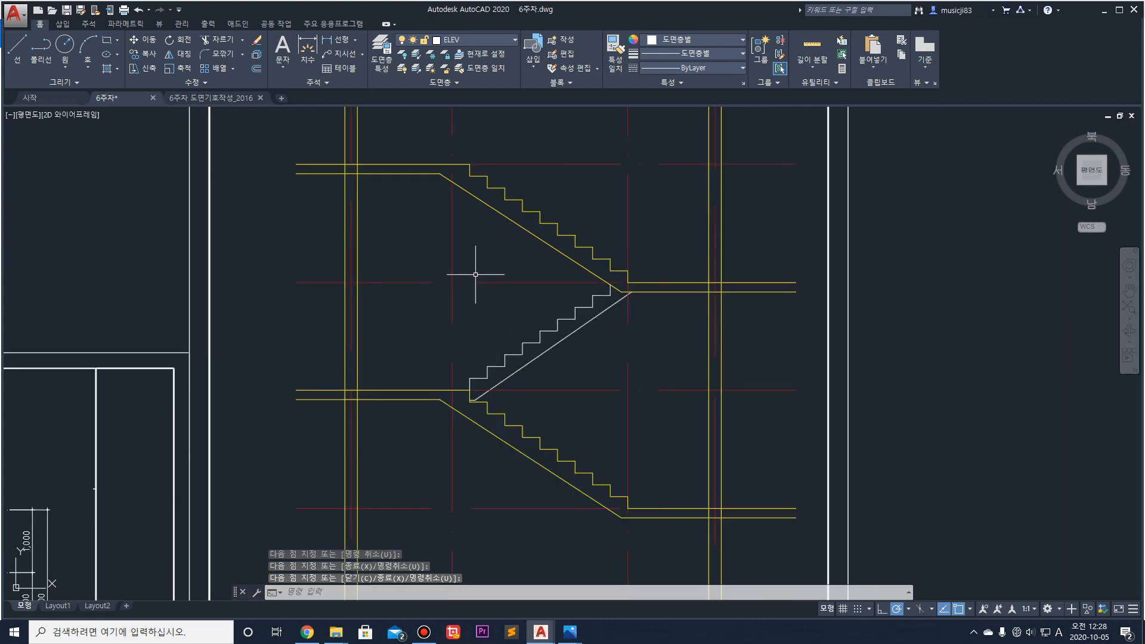
{"action": "left_click", "coordinate": [455, 265]}
{"action": "scroll", "coordinate": [504, 351], "scroll_direction": "up", "scroll_amount": 3}
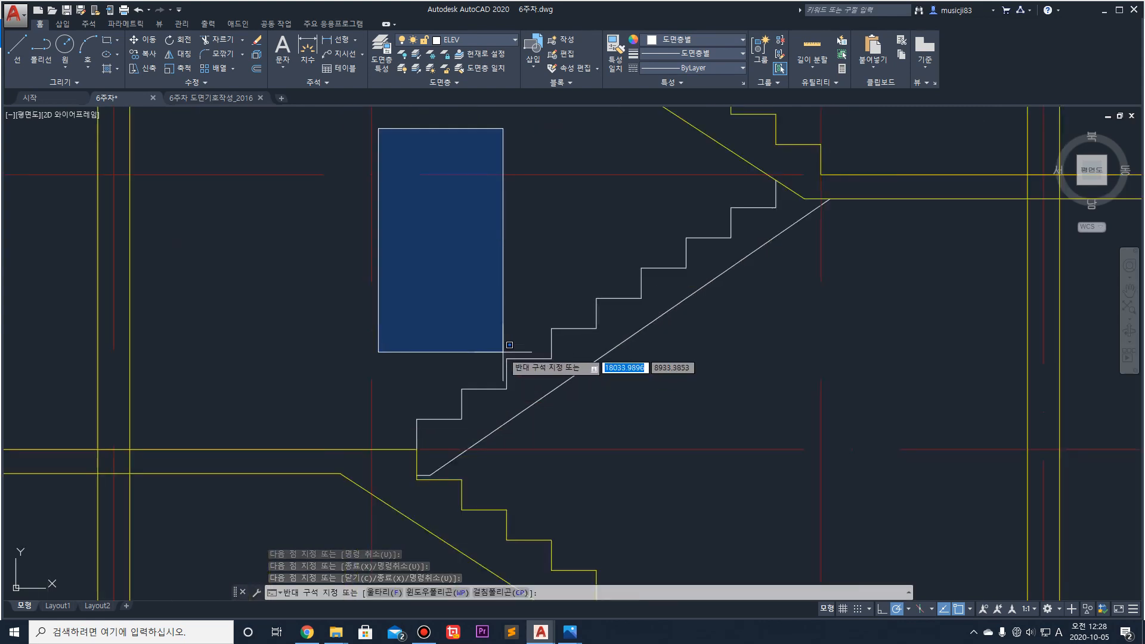
{"action": "key", "text": "Escape"}
{"action": "key", "text": "Escape"}
Step: Lock the CON layer
{"action": "left_click", "coordinate": [477, 40]}
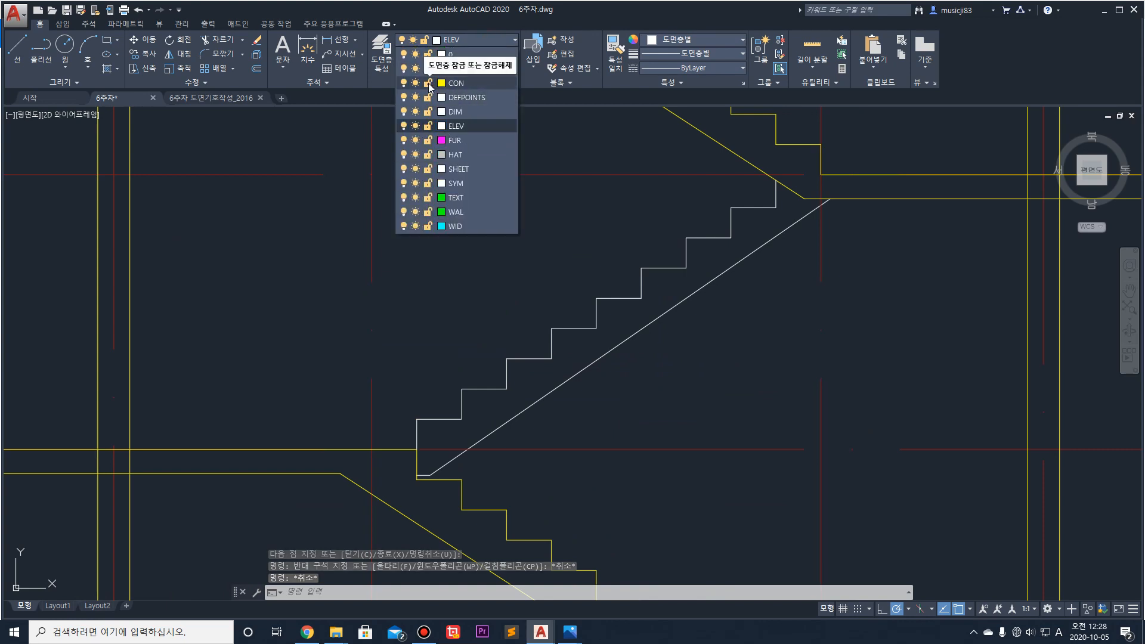
{"action": "left_click", "coordinate": [429, 85]}
{"action": "scroll", "coordinate": [693, 234], "scroll_direction": "down", "scroll_amount": 3}
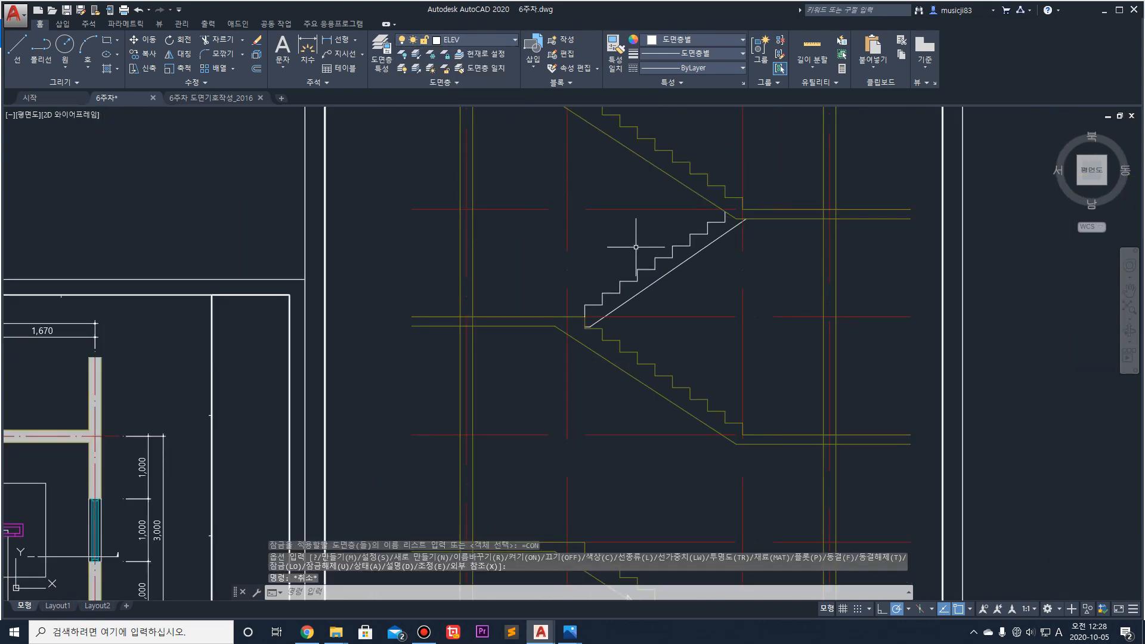
Step: Copy the white ascending stair flight with its underside line one storey down and one storey up, using the red level lines as reference points
{"action": "left_click", "coordinate": [574, 177]}
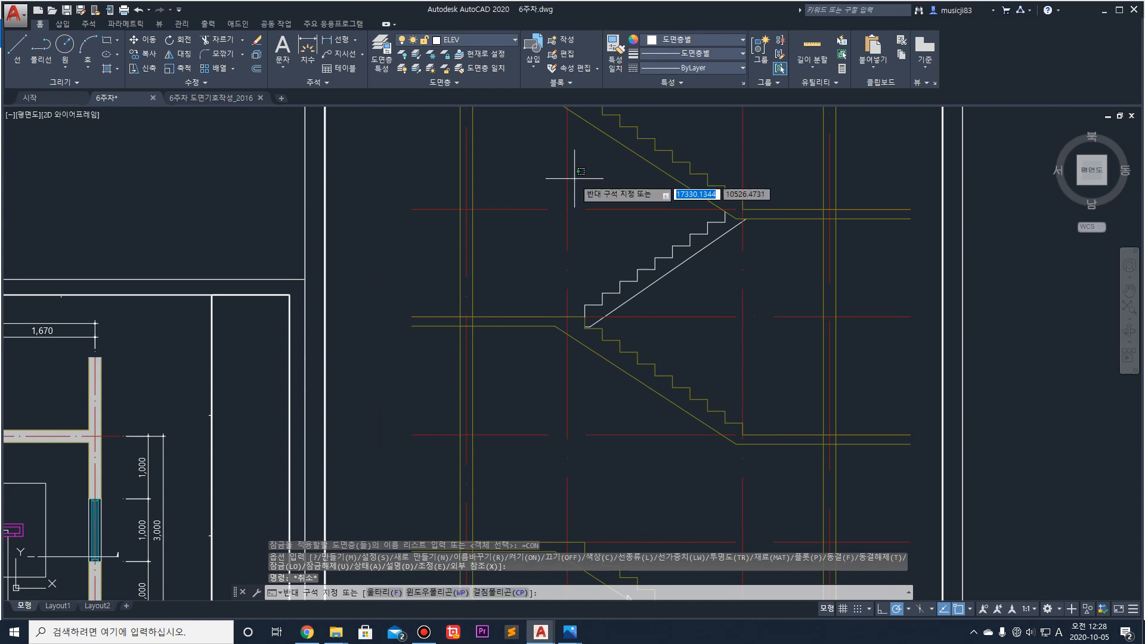
{"action": "left_click", "coordinate": [778, 360]}
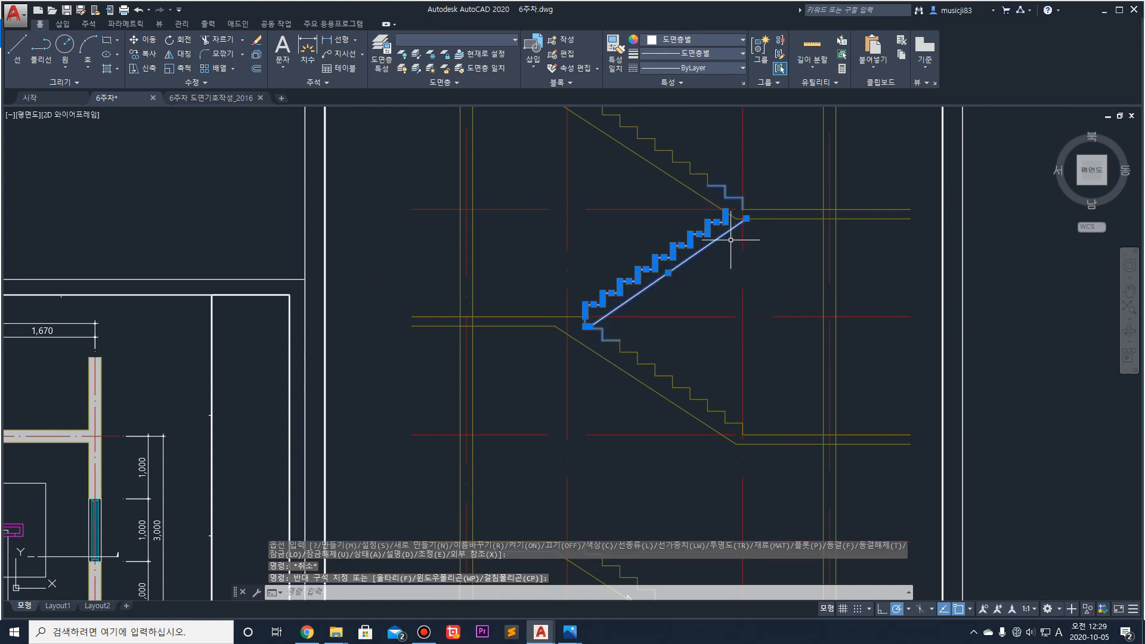
{"action": "middle_click_drag", "start_coordinate": [637, 345], "coordinate": [617, 261]}
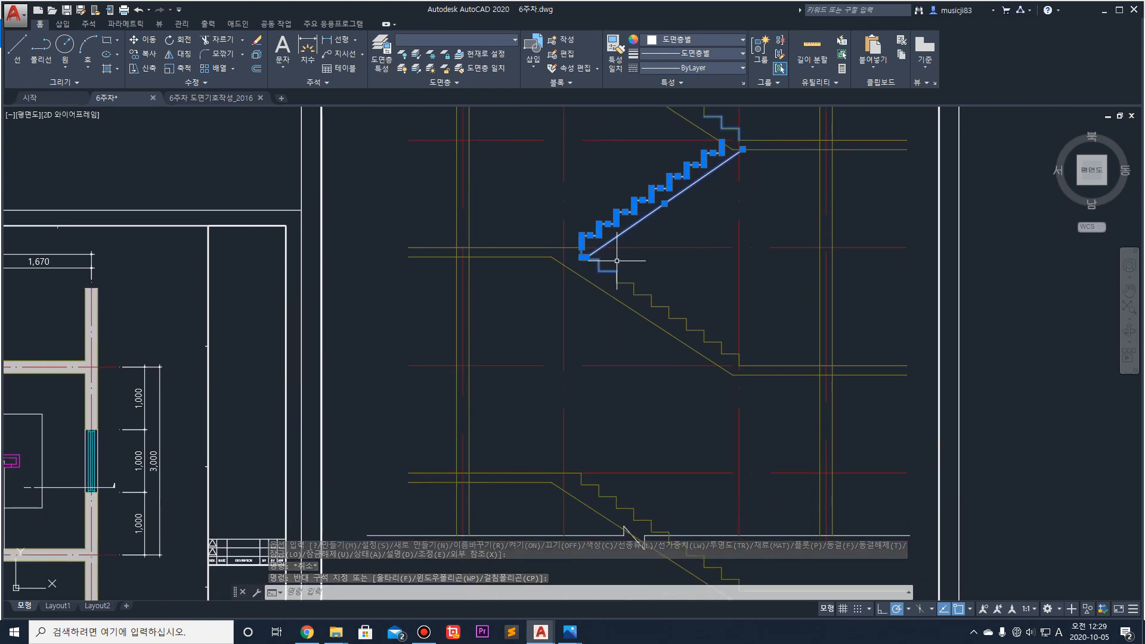
{"action": "type", "text": "co"}
{"action": "key", "text": "Return"}
{"action": "middle_click_drag", "start_coordinate": [503, 222], "coordinate": [525, 261]}
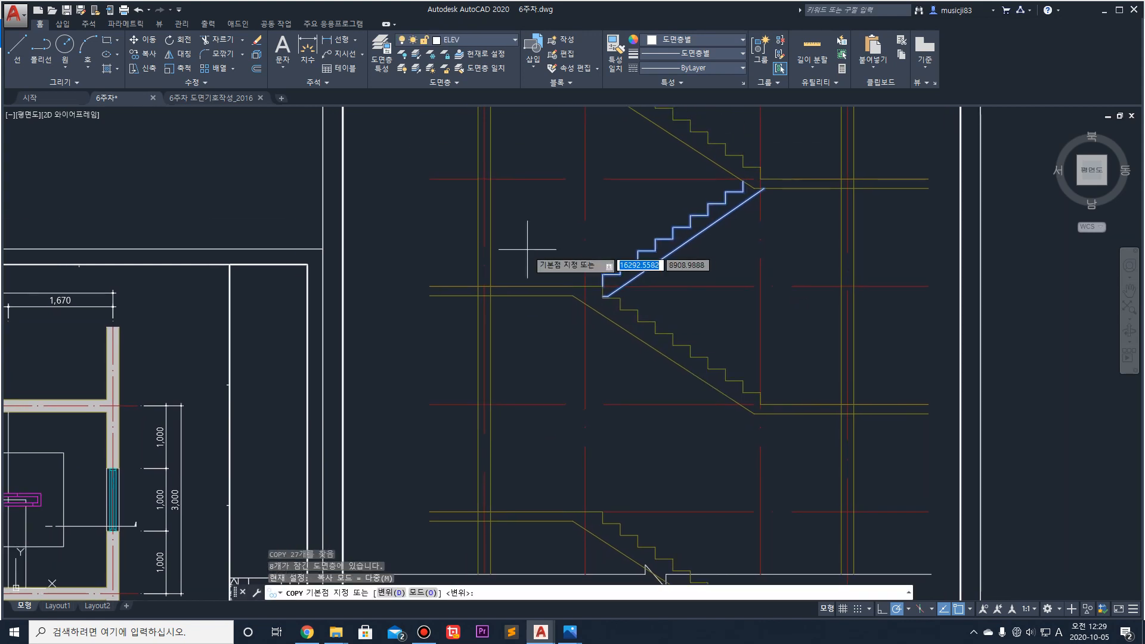
{"action": "scroll", "coordinate": [528, 244], "scroll_direction": "down", "scroll_amount": 2}
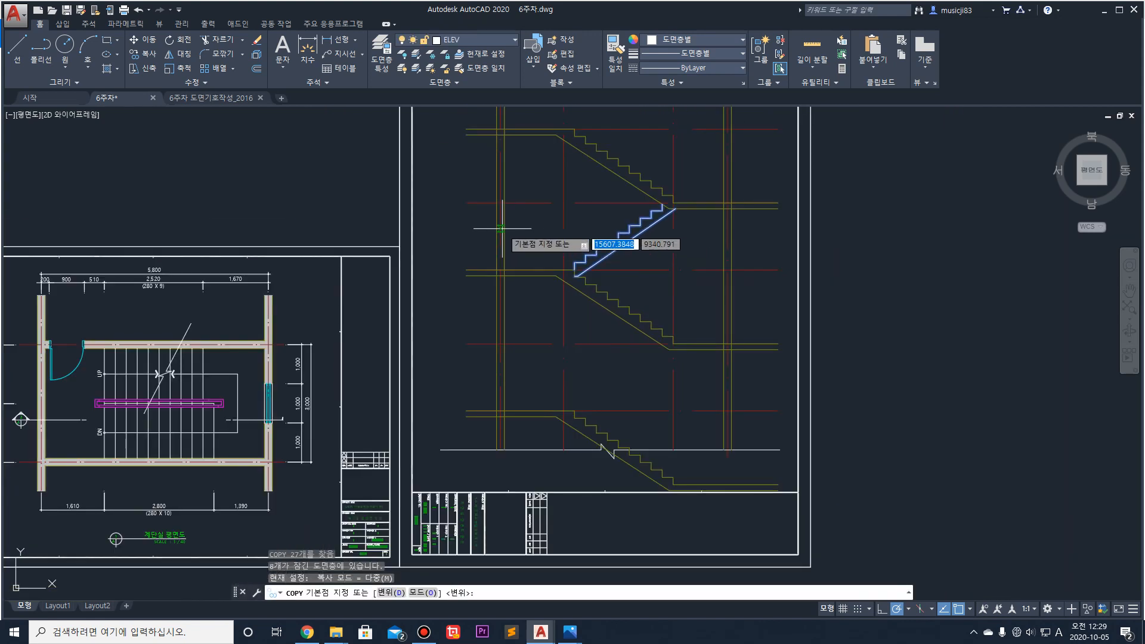
{"action": "left_click", "coordinate": [463, 202]}
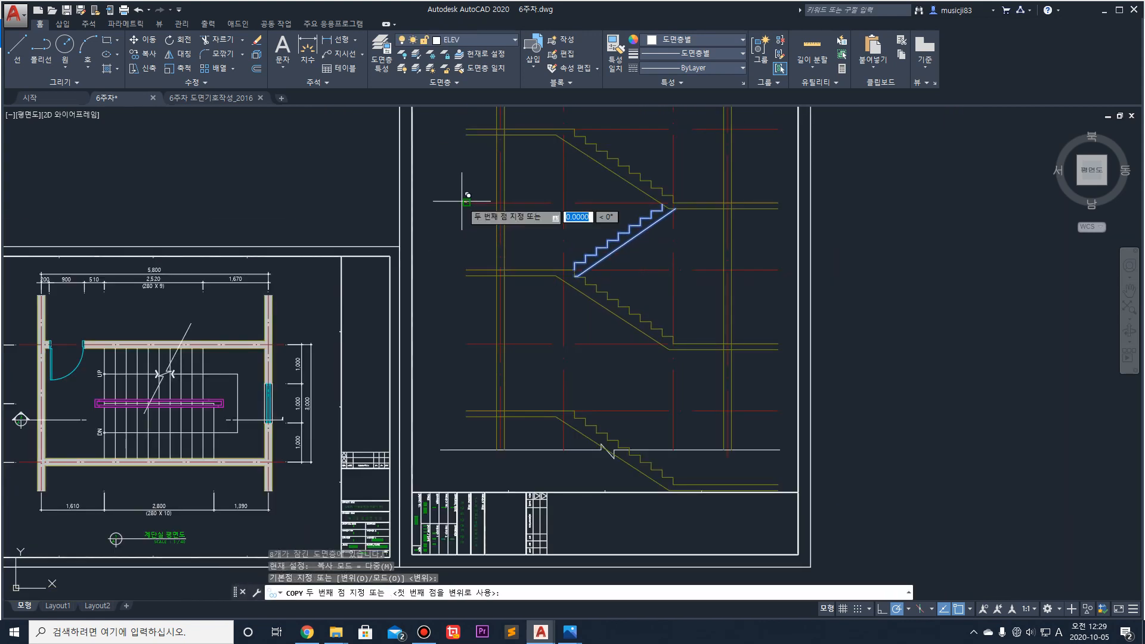
{"action": "left_click", "coordinate": [467, 343]}
{"action": "middle_click_drag", "start_coordinate": [507, 223], "coordinate": [518, 362]}
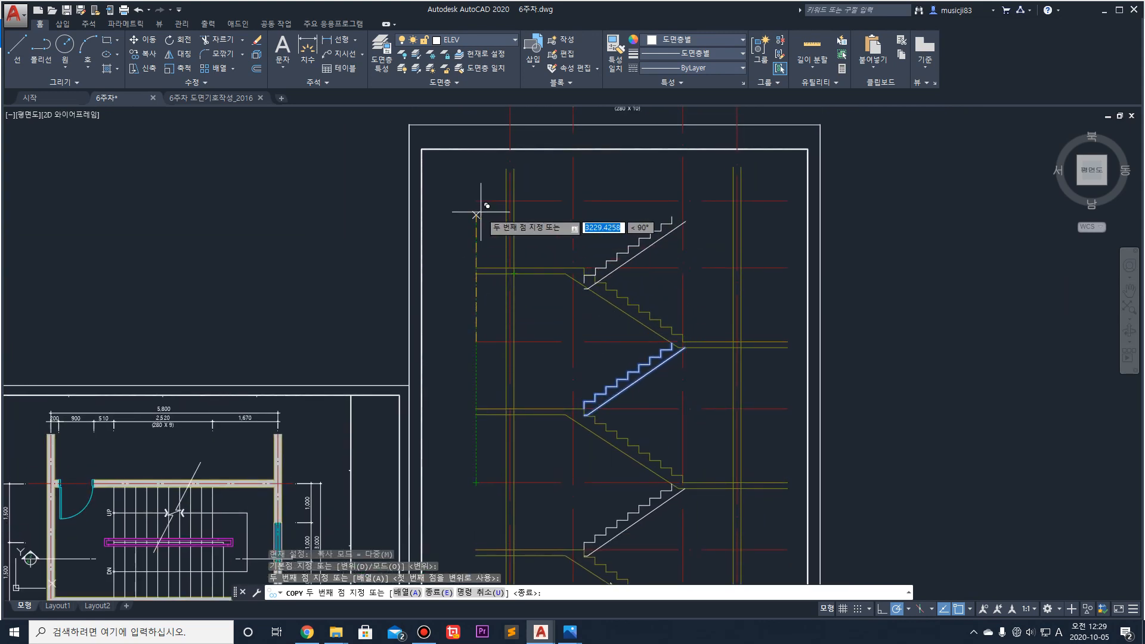
{"action": "left_click", "coordinate": [474, 200]}
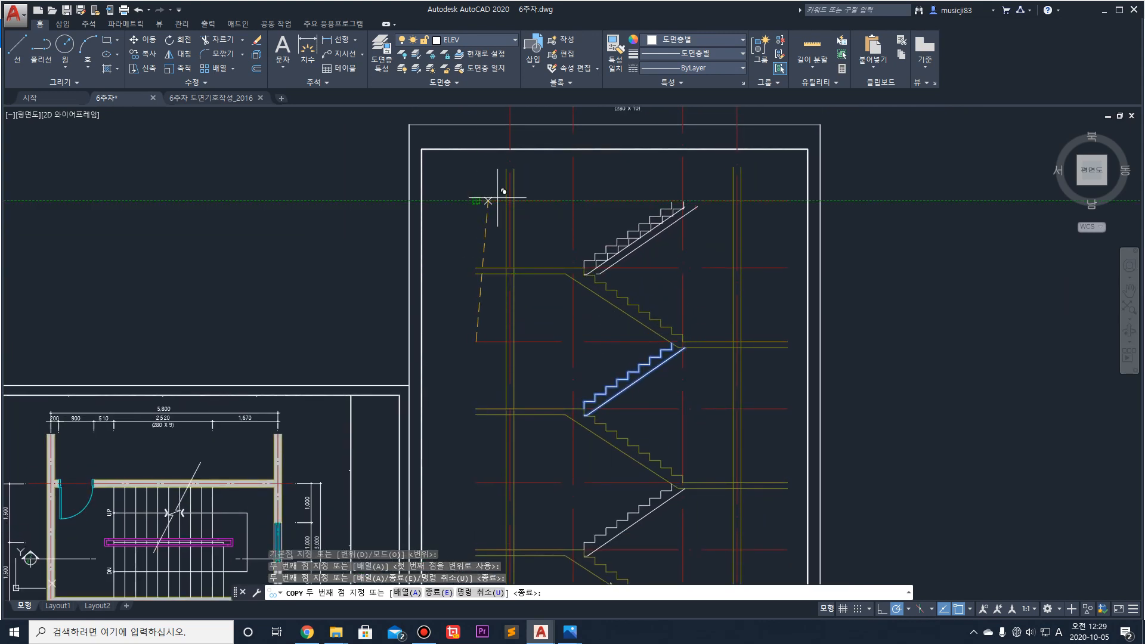
{"action": "key", "text": "Escape"}
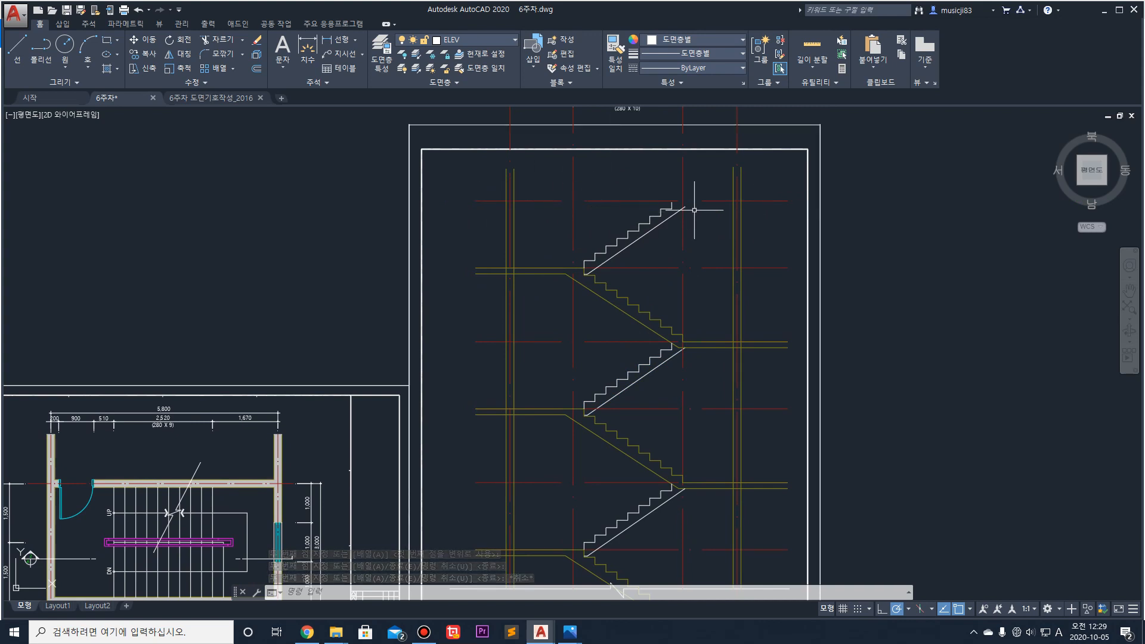
Step: Unlock the CON layer
{"action": "middle_click_drag", "start_coordinate": [632, 381], "coordinate": [623, 230]}
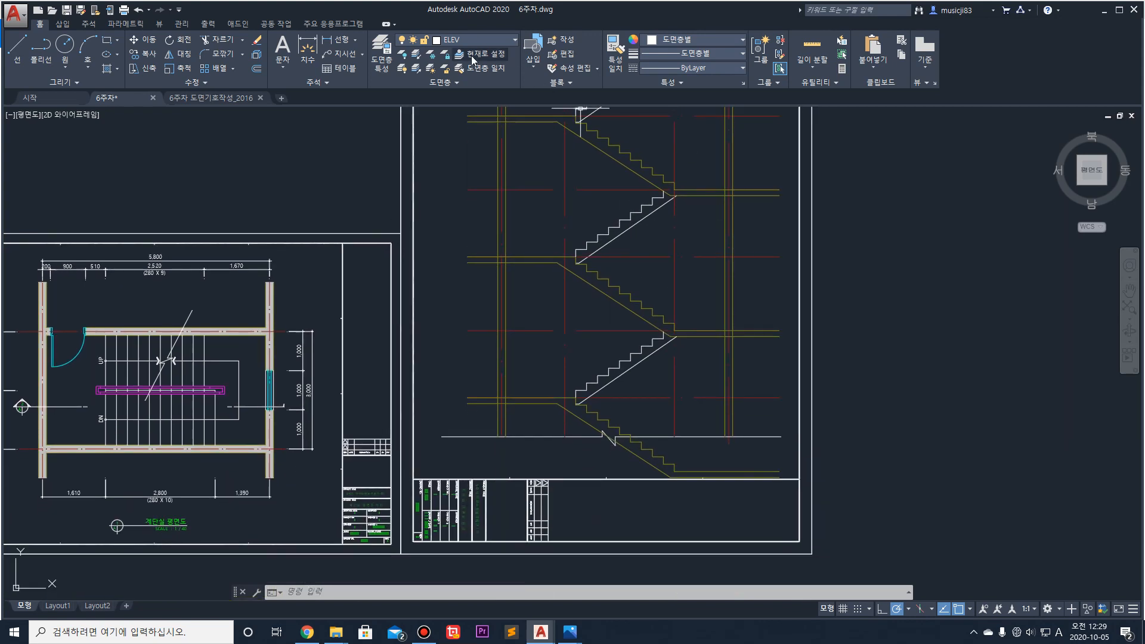
{"action": "left_click", "coordinate": [494, 41]}
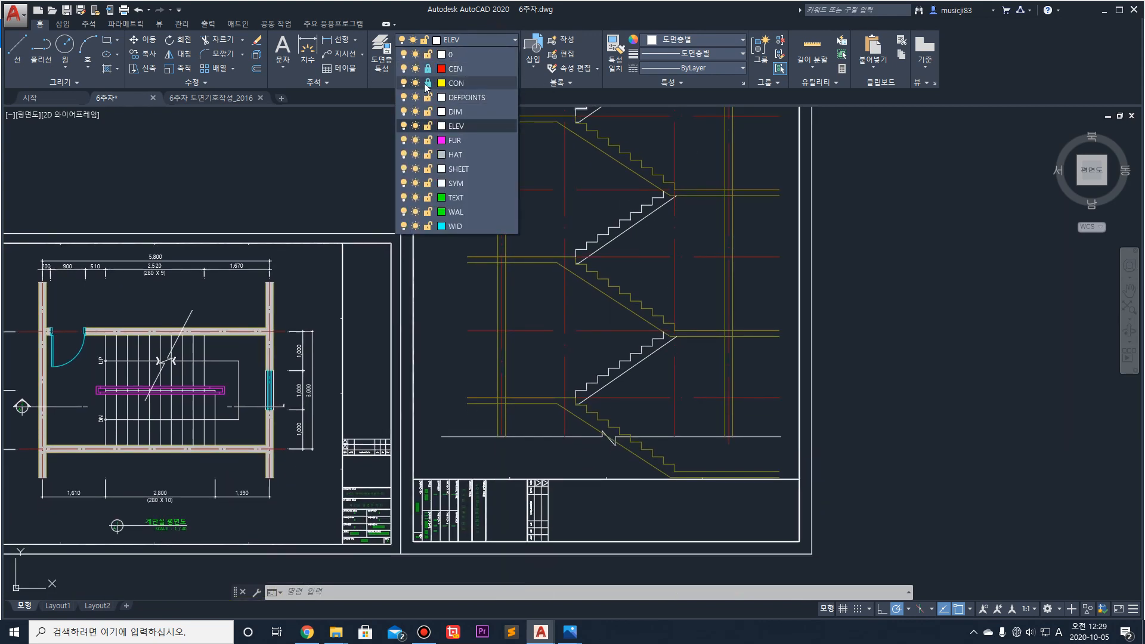
{"action": "left_click", "coordinate": [428, 84]}
{"action": "middle_click_drag", "start_coordinate": [861, 247], "coordinate": [835, 384]}
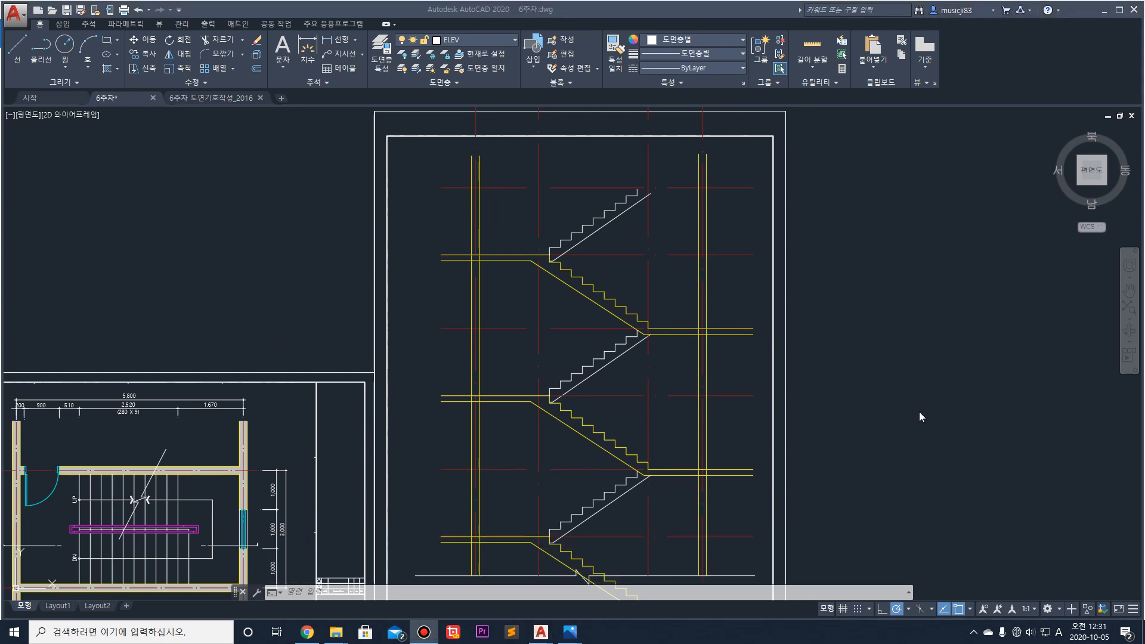
{"action": "left_click", "coordinate": [794, 343]}
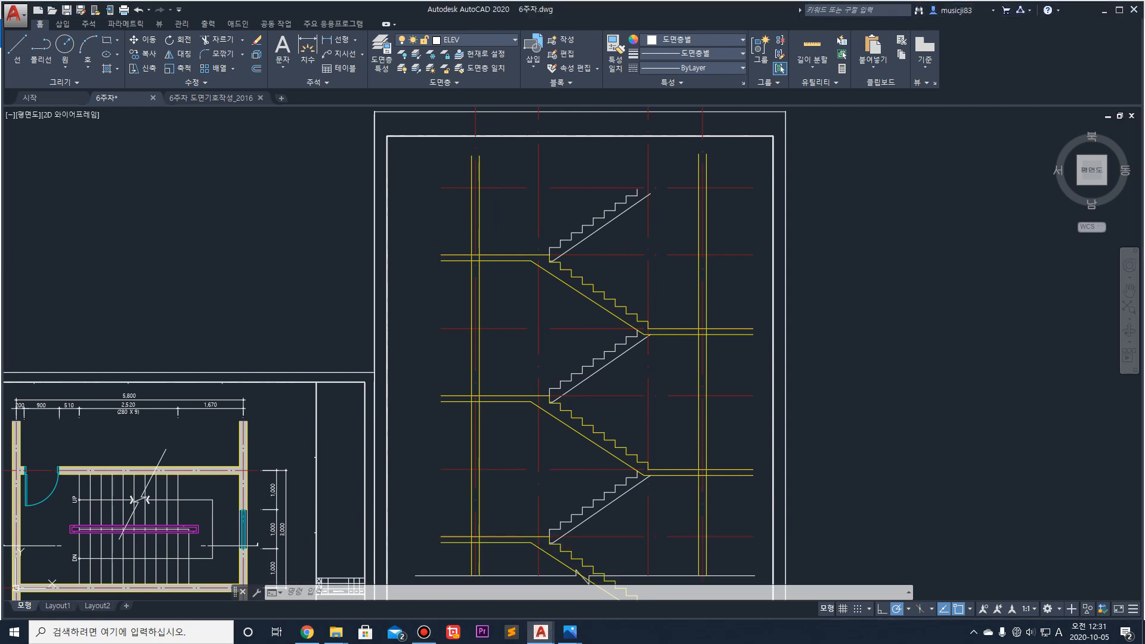
Step: Turn off the current ELEV layer and make FUR the current layer
{"action": "left_click", "coordinate": [498, 42]}
{"action": "left_click", "coordinate": [403, 126]}
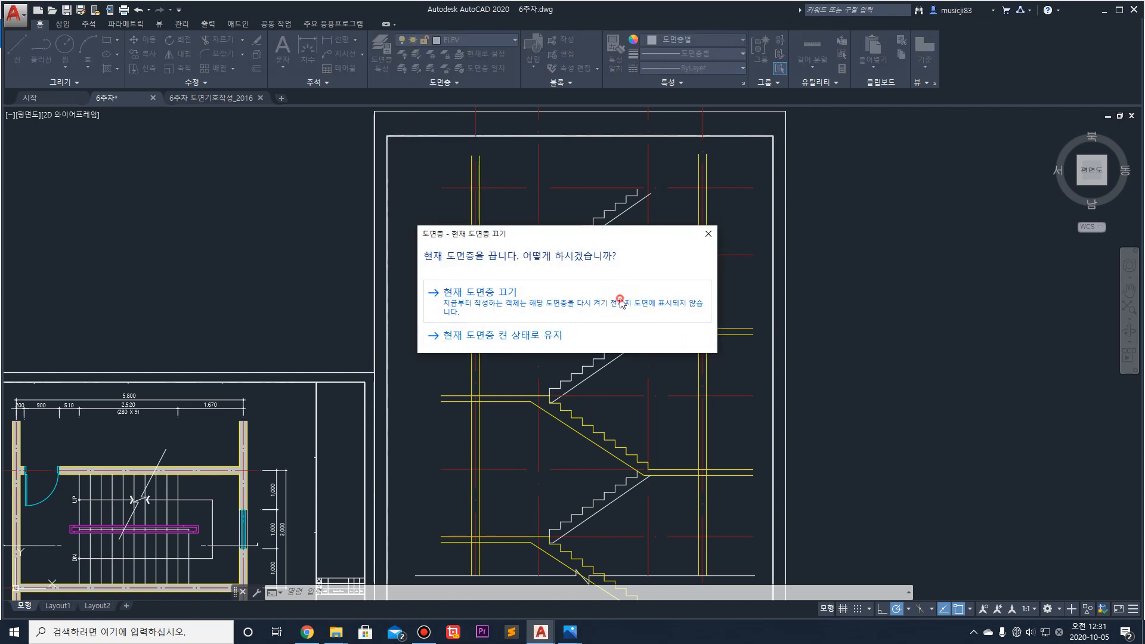
{"action": "left_click", "coordinate": [621, 301]}
{"action": "left_click", "coordinate": [463, 40]}
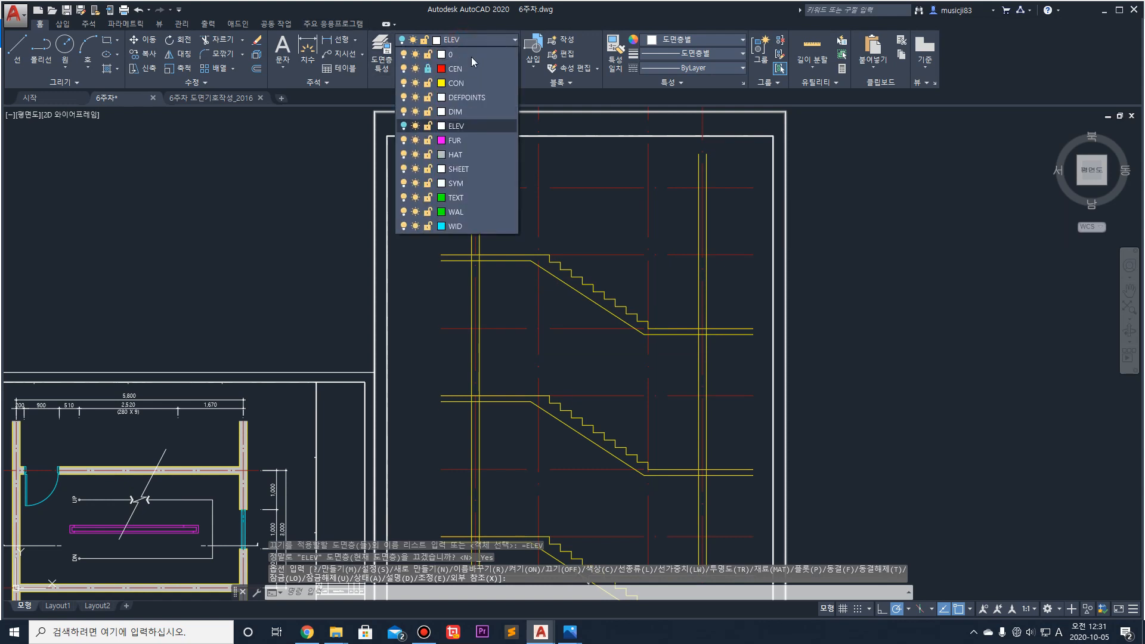
{"action": "left_click", "coordinate": [459, 144]}
Step: Draw an 850 vertical line upward from the landing's edge at the top of the middle yellow stair flight
{"action": "scroll", "coordinate": [610, 433], "scroll_direction": "up", "scroll_amount": 4}
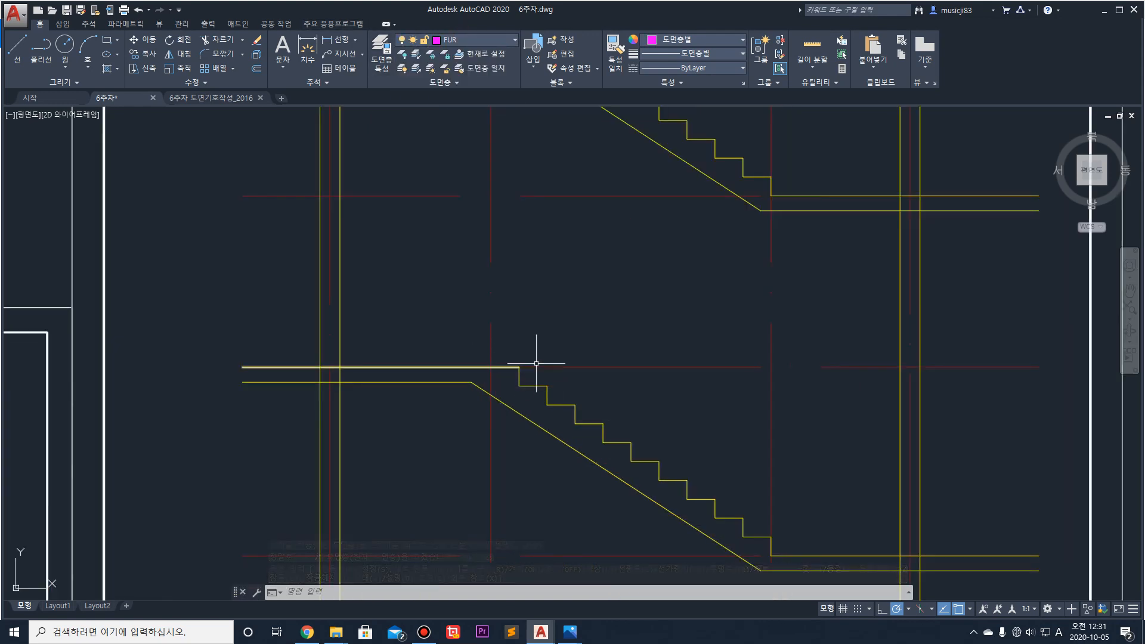
{"action": "left_click", "coordinate": [20, 53]}
{"action": "left_click", "coordinate": [519, 366]}
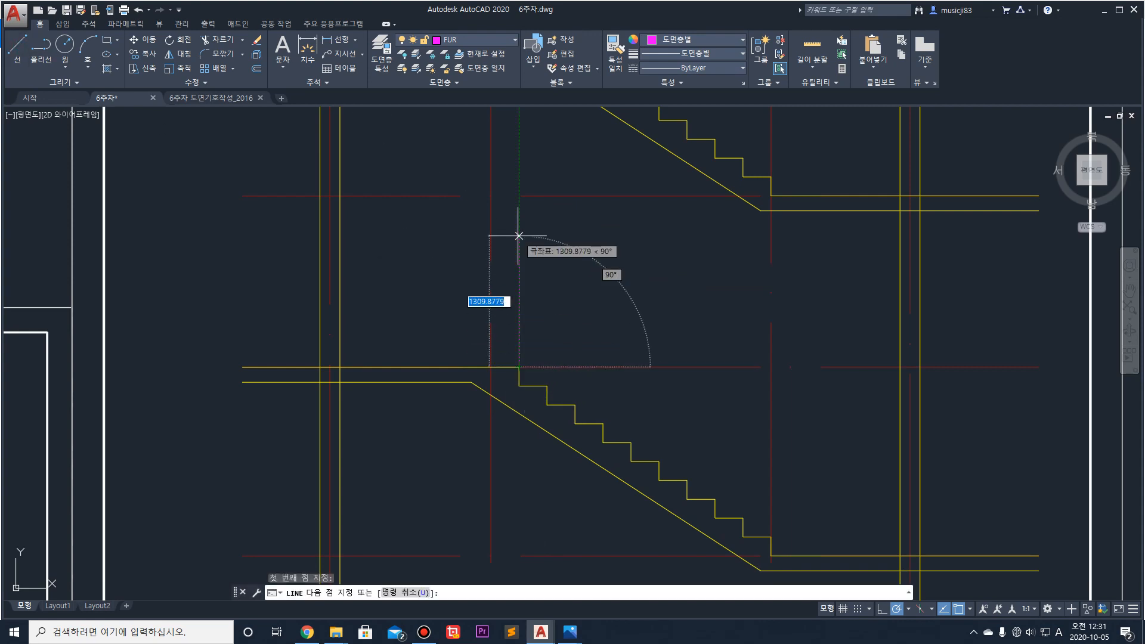
{"action": "type", "text": "850"}
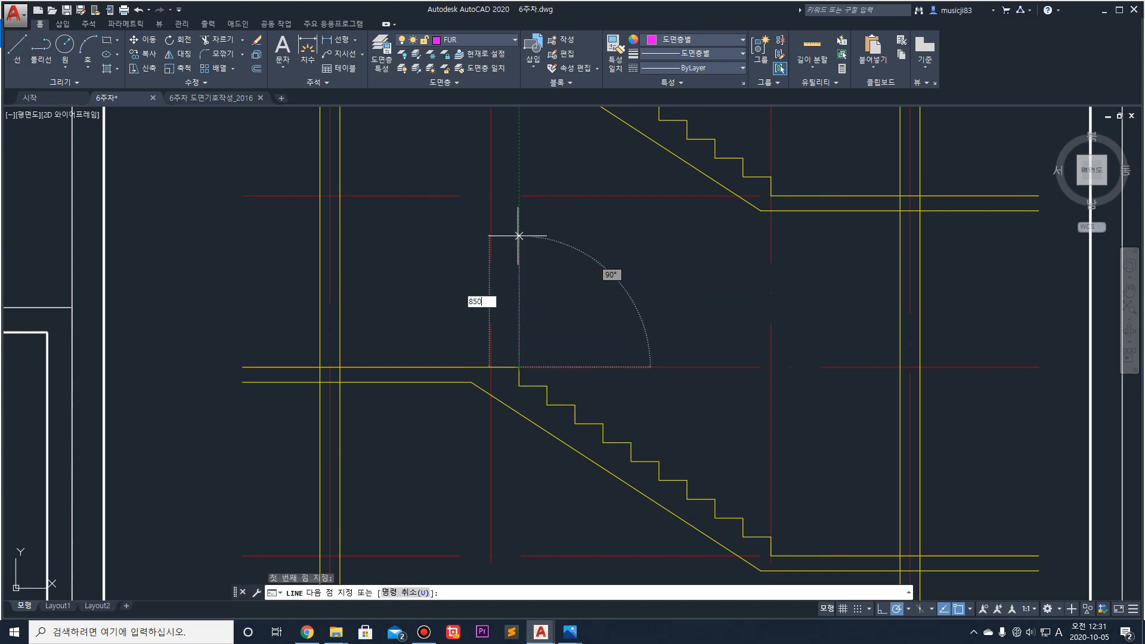
{"action": "key", "text": "Return"}
{"action": "key", "text": "Return"}
{"action": "left_click", "coordinate": [528, 316]}
{"action": "left_click", "coordinate": [508, 313]}
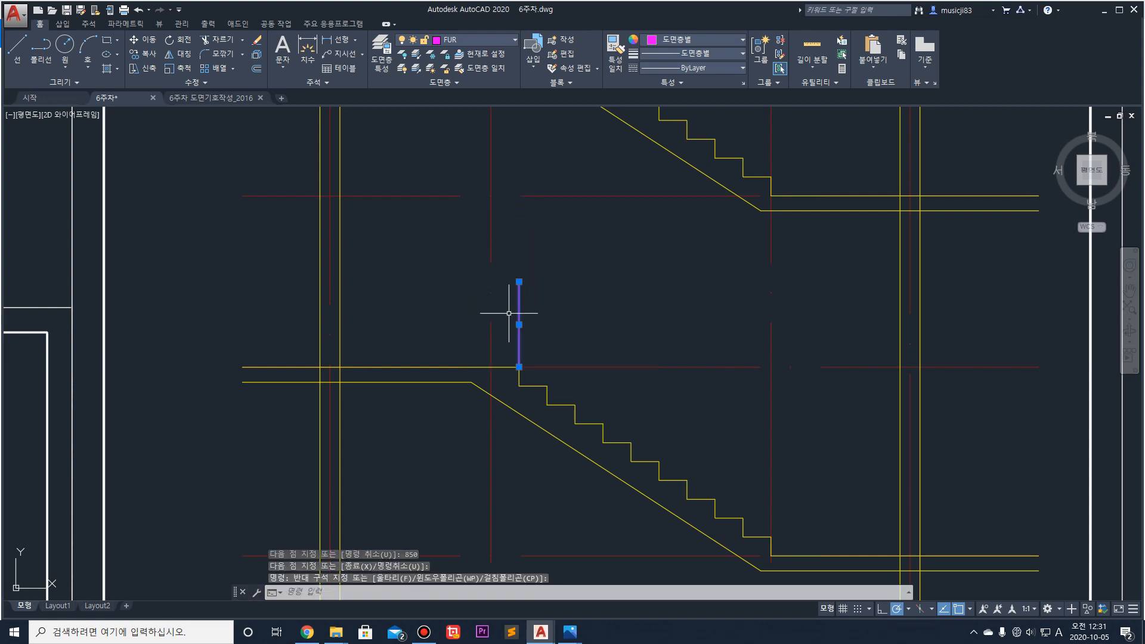
{"action": "key", "text": "Escape"}
Step: Offset the magenta vertical line by 200 toward the landing, away from the steps
{"action": "type", "text": "o"}
{"action": "key", "text": "Return"}
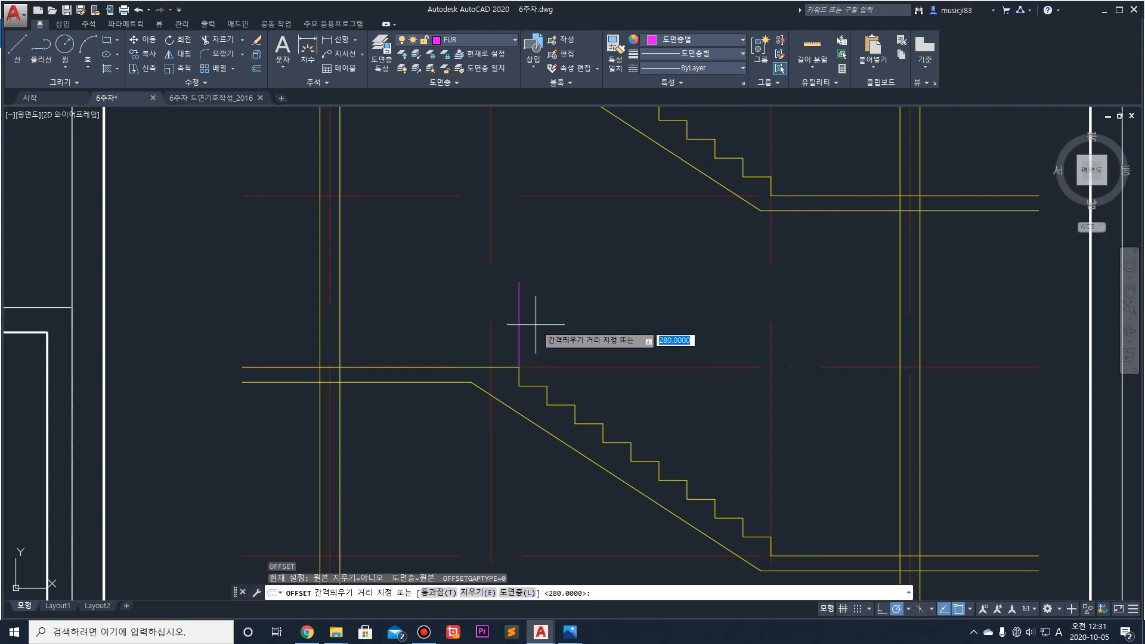
{"action": "type", "text": "200"}
{"action": "key", "text": "Return"}
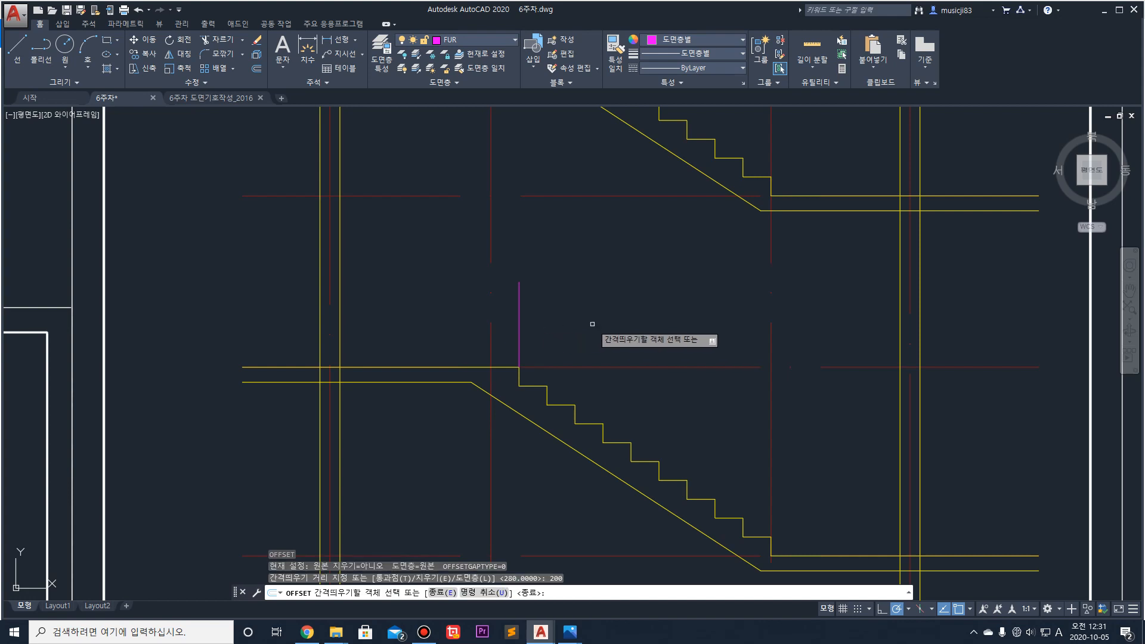
{"action": "left_click", "coordinate": [519, 345]}
{"action": "left_click", "coordinate": [451, 343]}
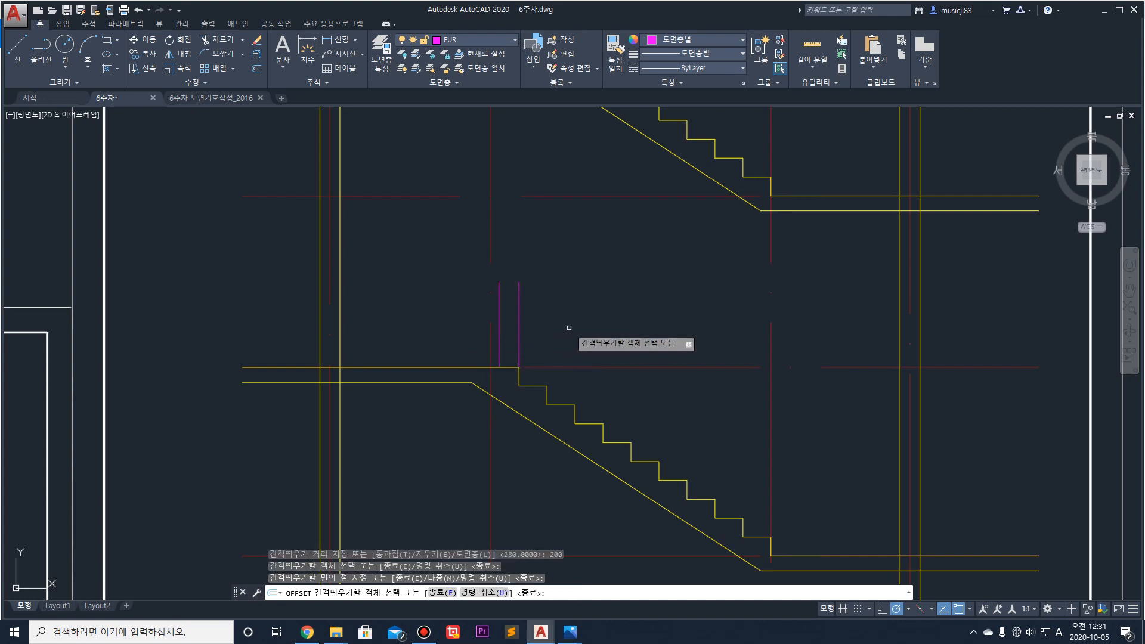
{"action": "key", "text": "Escape"}
Step: Delete the original magenta vertical line standing at the landing's edge
{"action": "left_click", "coordinate": [538, 325]}
{"action": "left_click", "coordinate": [508, 307]}
{"action": "key", "text": "Delete"}
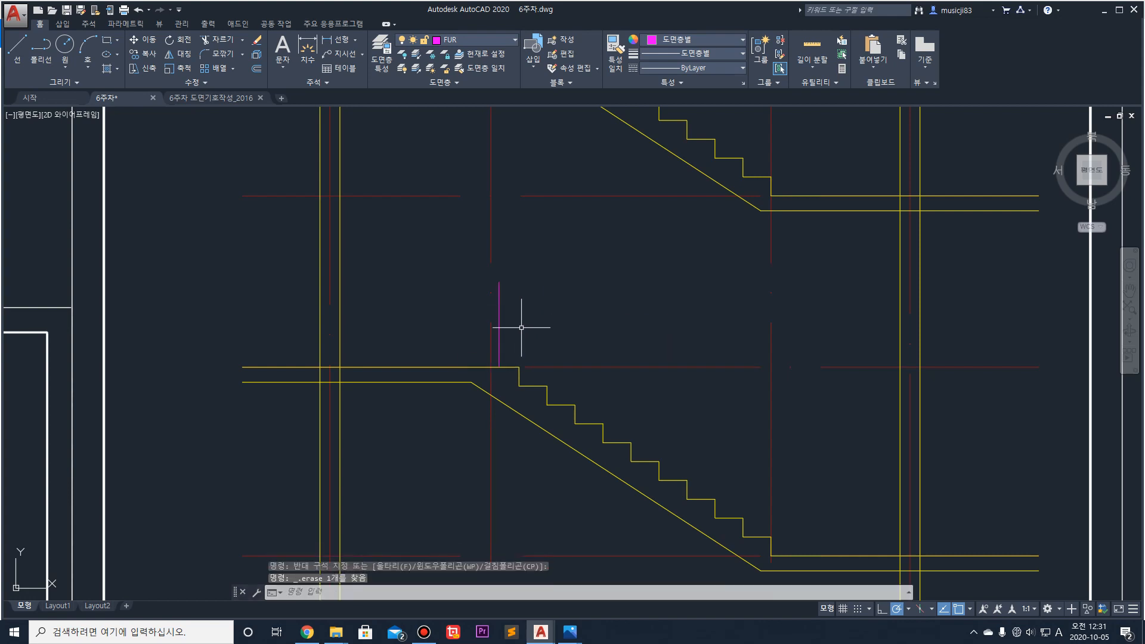
Step: Offset the remaining magenta vertical line by 20 toward the steps to form the railing post
{"action": "scroll", "coordinate": [514, 328], "scroll_direction": "up", "scroll_amount": 2}
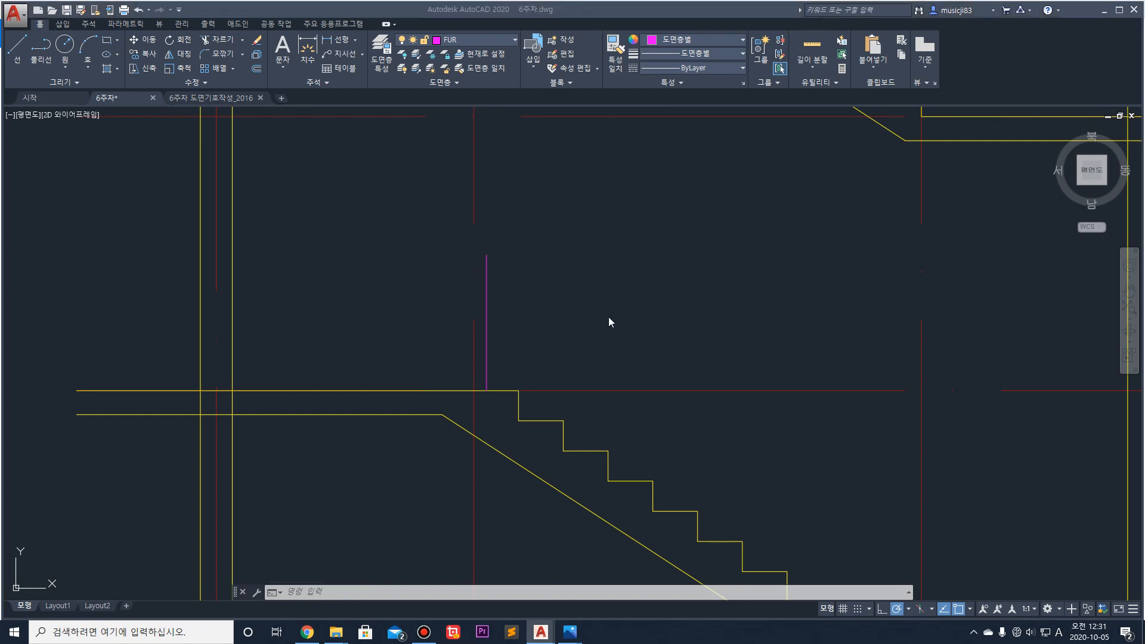
{"action": "left_click", "coordinate": [634, 322]}
{"action": "key", "text": "Escape"}
{"action": "scroll", "coordinate": [455, 354], "scroll_direction": "up", "scroll_amount": 2}
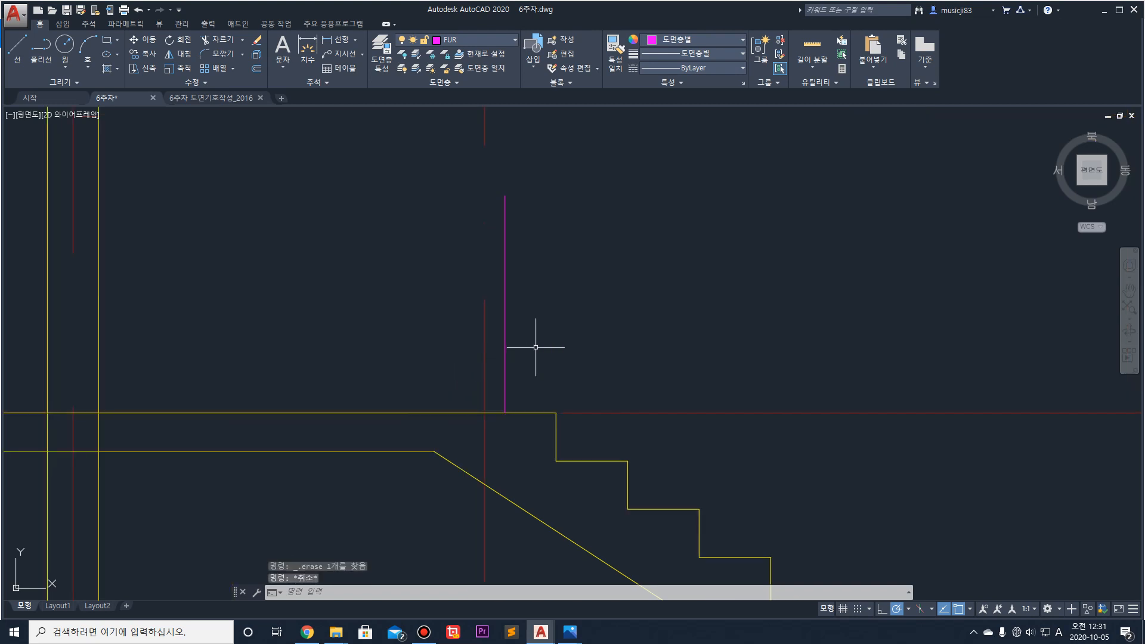
{"action": "key", "text": "Return"}
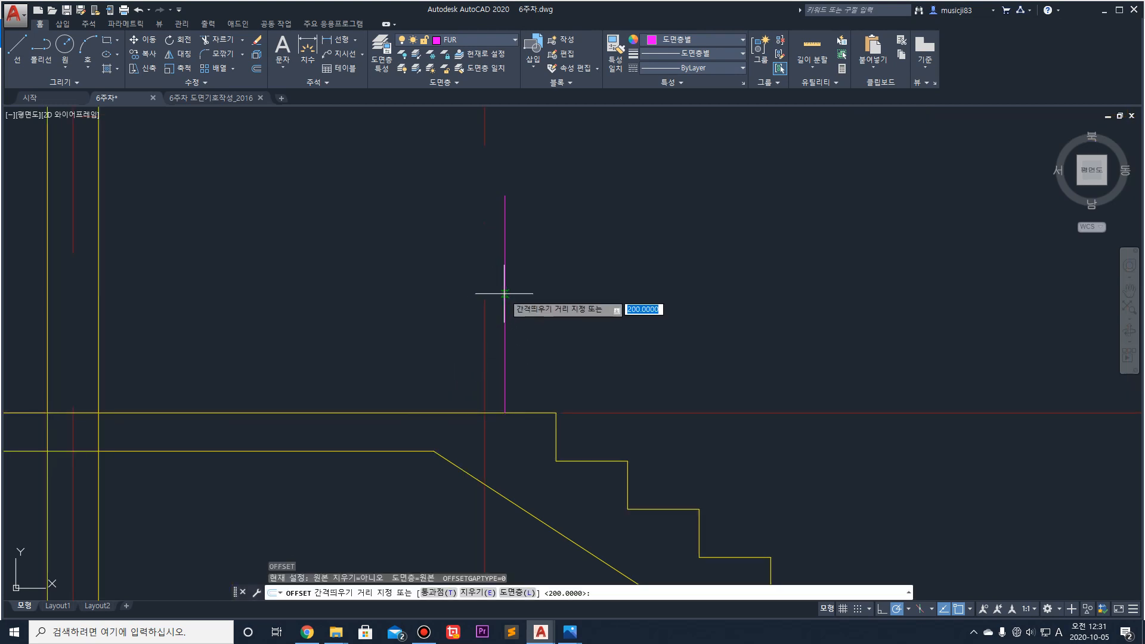
{"action": "type", "text": "20"}
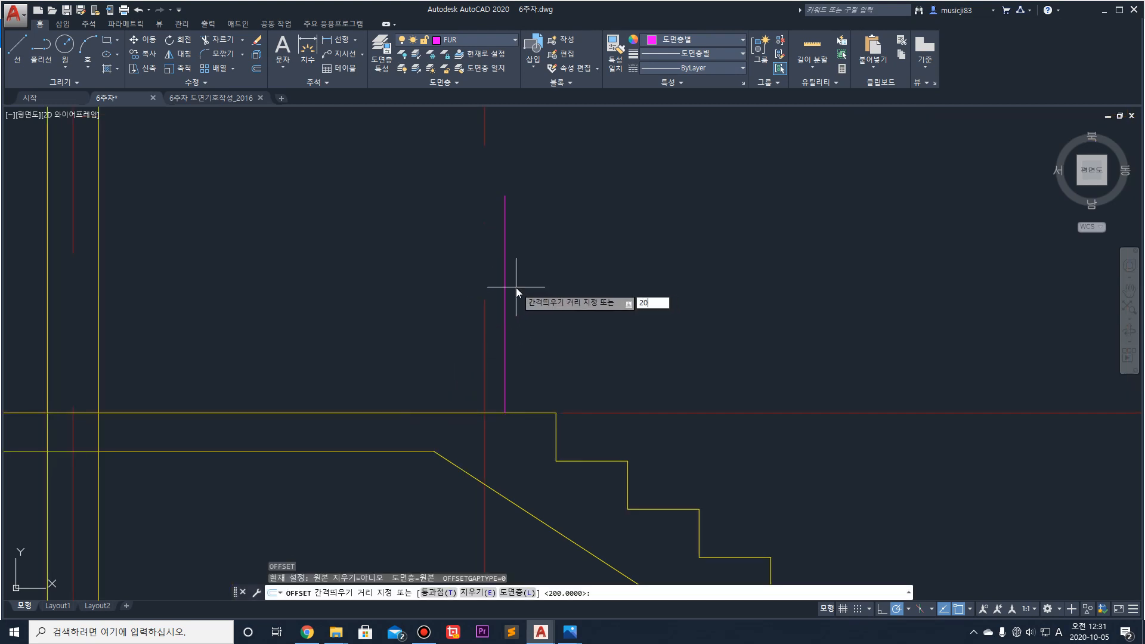
{"action": "key", "text": "Return"}
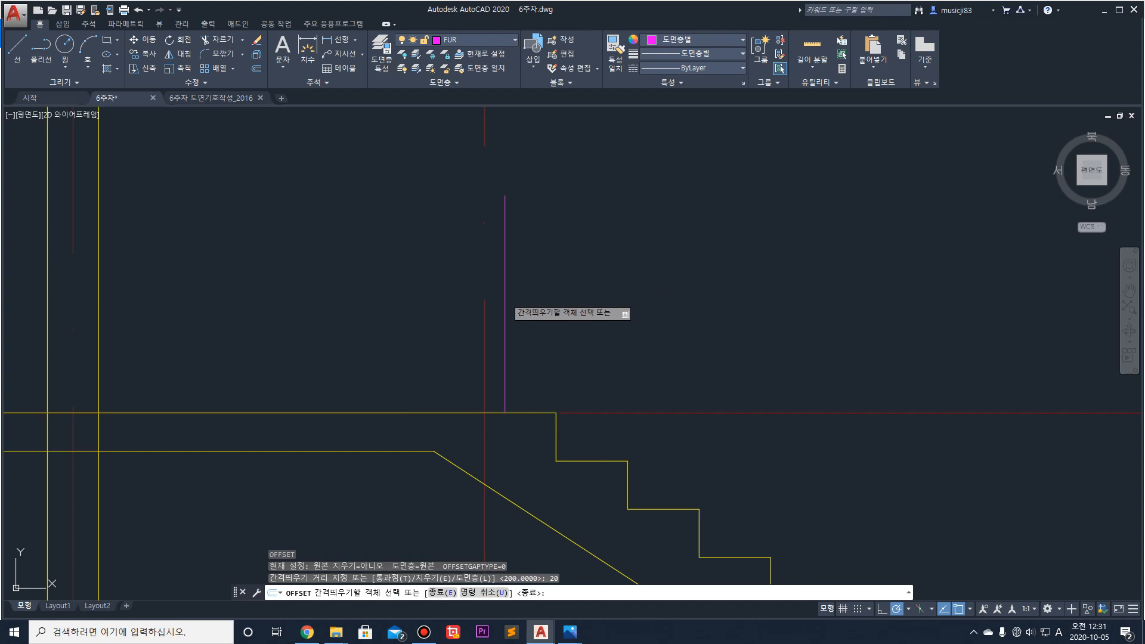
{"action": "left_click", "coordinate": [506, 292]}
{"action": "left_click", "coordinate": [540, 292]}
{"action": "scroll", "coordinate": [614, 265], "scroll_direction": "down", "scroll_amount": 3}
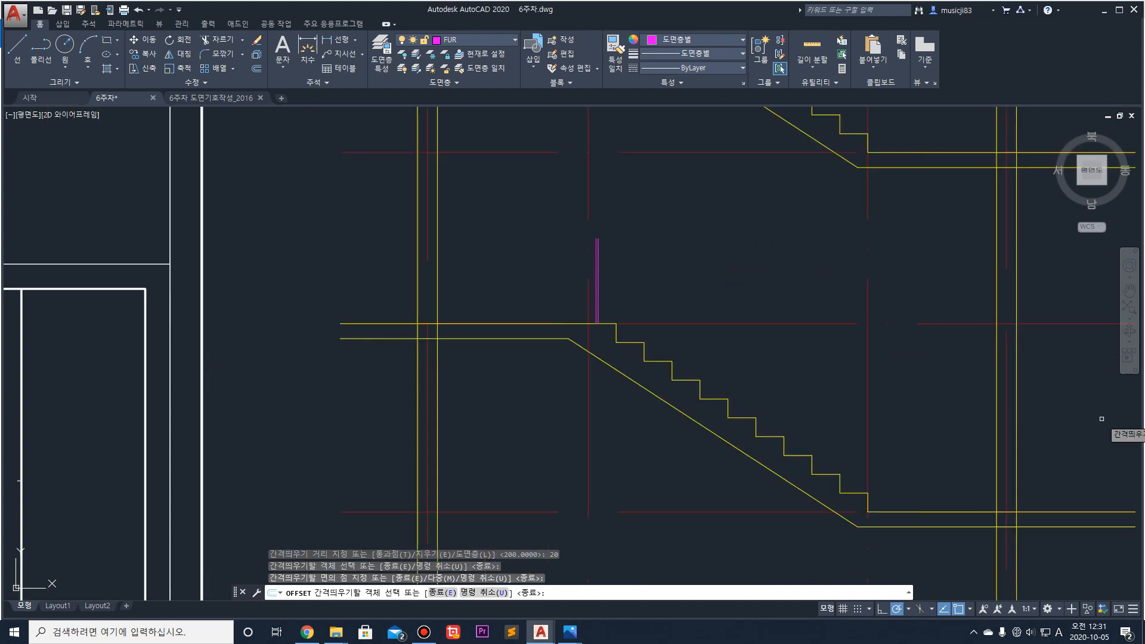
Step: Draw the handrail outline on top of the magenta post: 60 toward the landing, 50 up, and 100 back toward the steps
{"action": "key", "text": "Escape"}
{"action": "scroll", "coordinate": [629, 218], "scroll_direction": "up", "scroll_amount": 4}
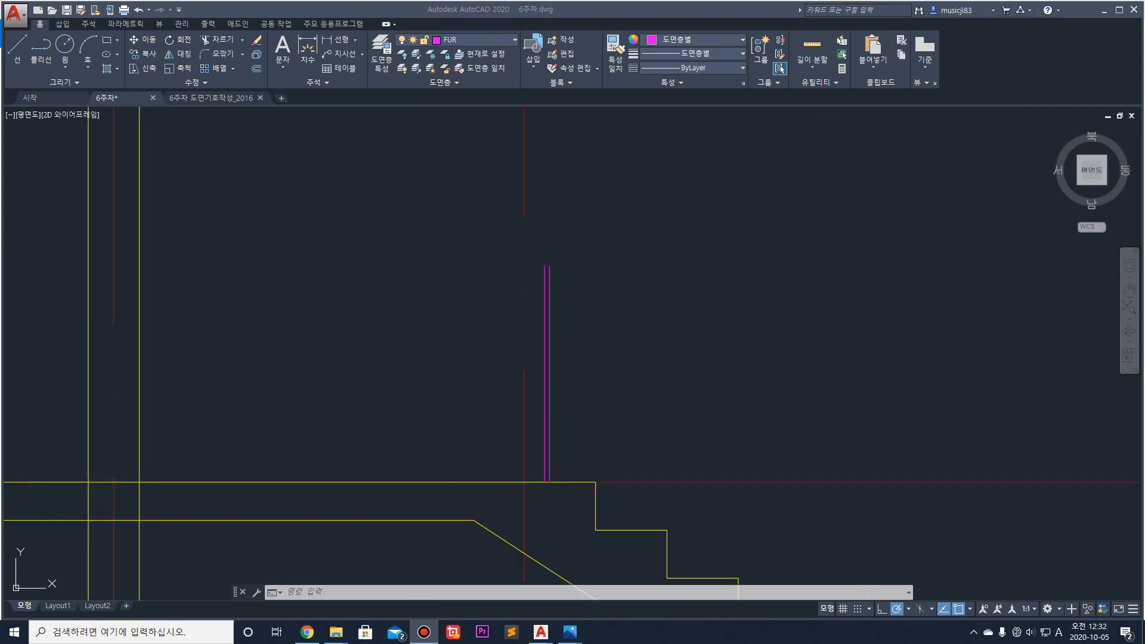
{"action": "left_click", "coordinate": [511, 259]}
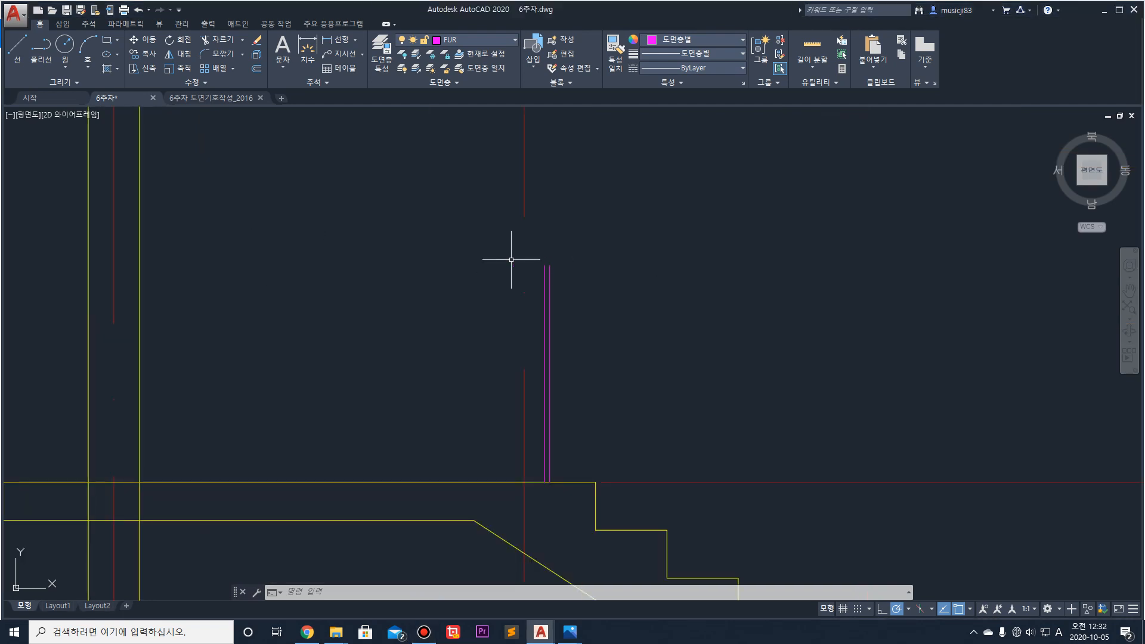
{"action": "left_click", "coordinate": [26, 46]}
{"action": "scroll", "coordinate": [524, 245], "scroll_direction": "up", "scroll_amount": 4}
{"action": "left_click", "coordinate": [614, 290]}
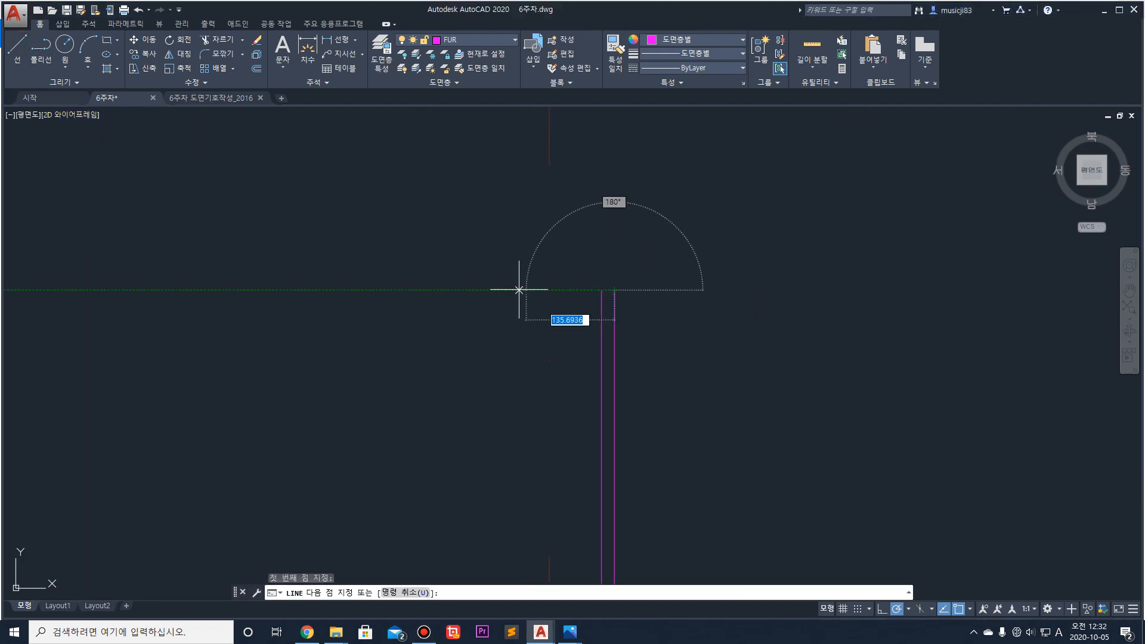
{"action": "type", "text": "60"}
{"action": "key", "text": "Return"}
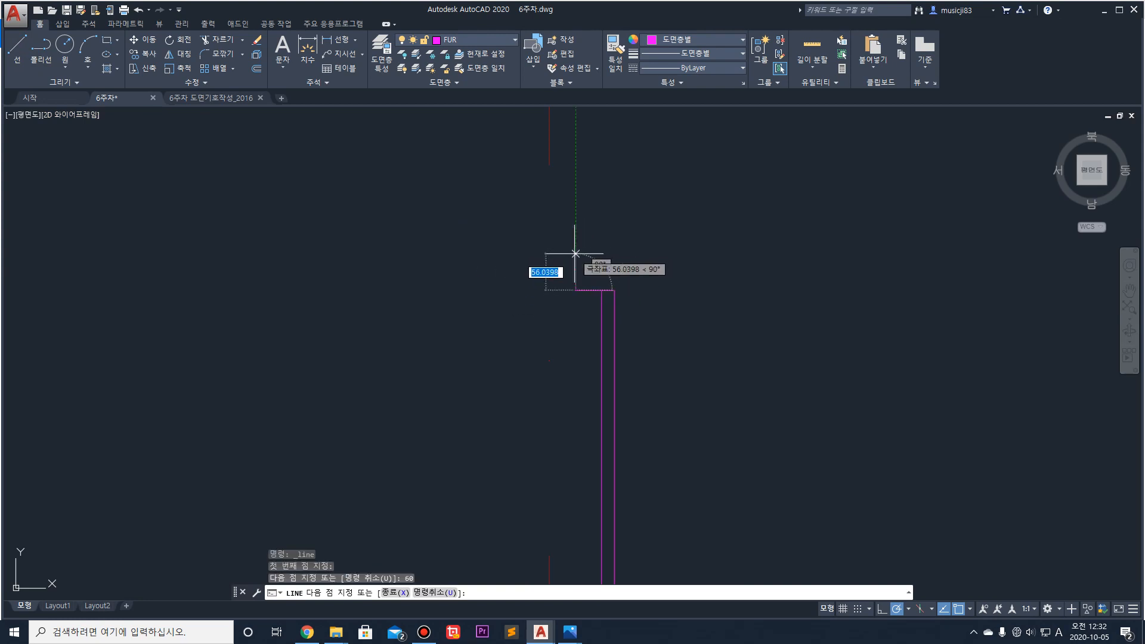
{"action": "type", "text": "50"}
{"action": "key", "text": "Return"}
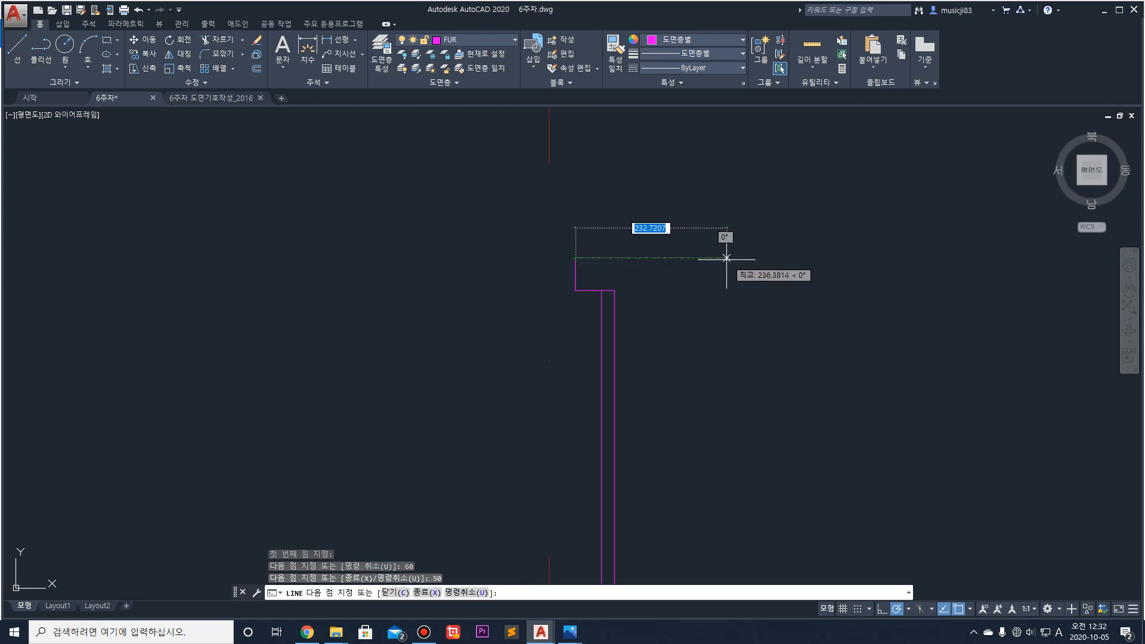
{"action": "type", "text": "100"}
{"action": "key", "text": "Return"}
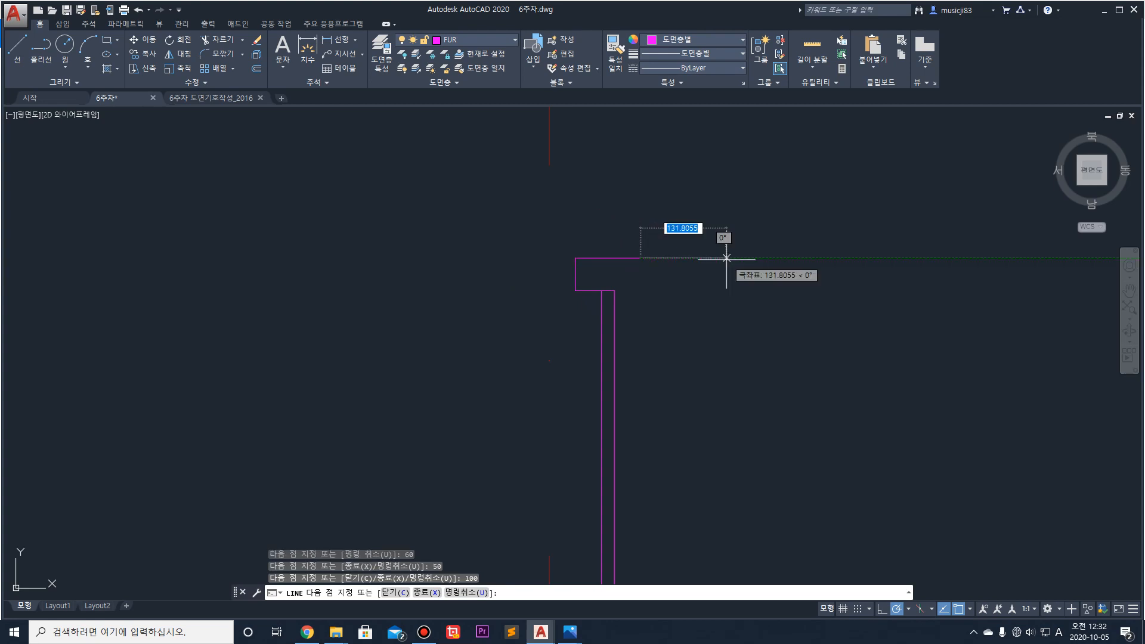
{"action": "key", "text": "Return"}
{"action": "scroll", "coordinate": [718, 259], "scroll_direction": "down", "scroll_amount": 3}
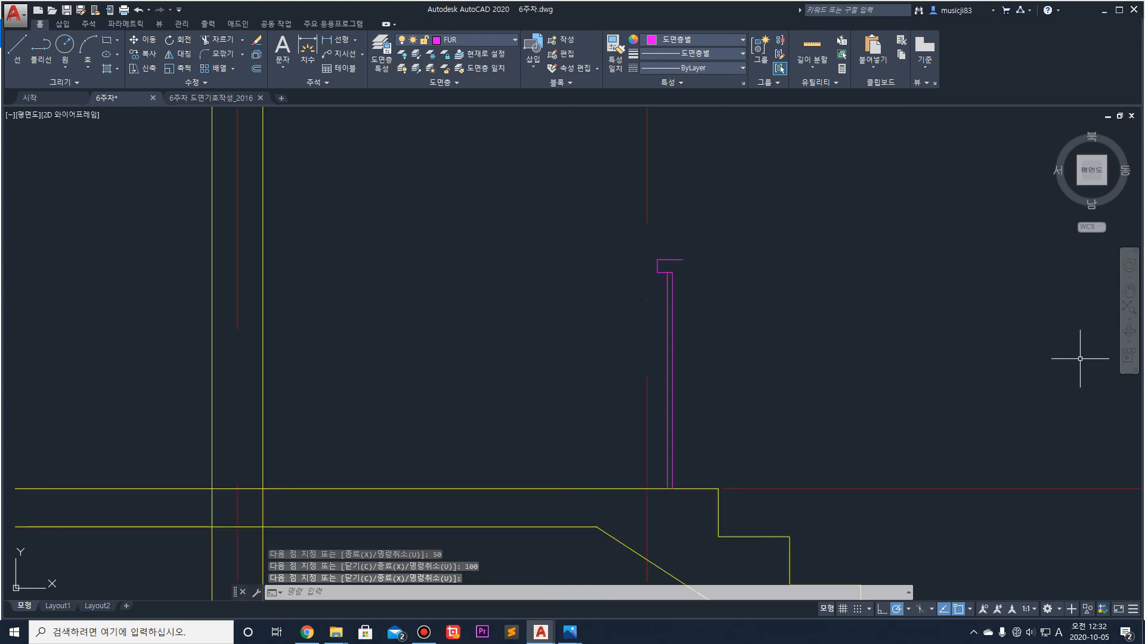
Step: Move the railing post with its handrail outline down to the lower landing, just beyond the flight's last riser
{"action": "scroll", "coordinate": [680, 398], "scroll_direction": "down", "scroll_amount": 1}
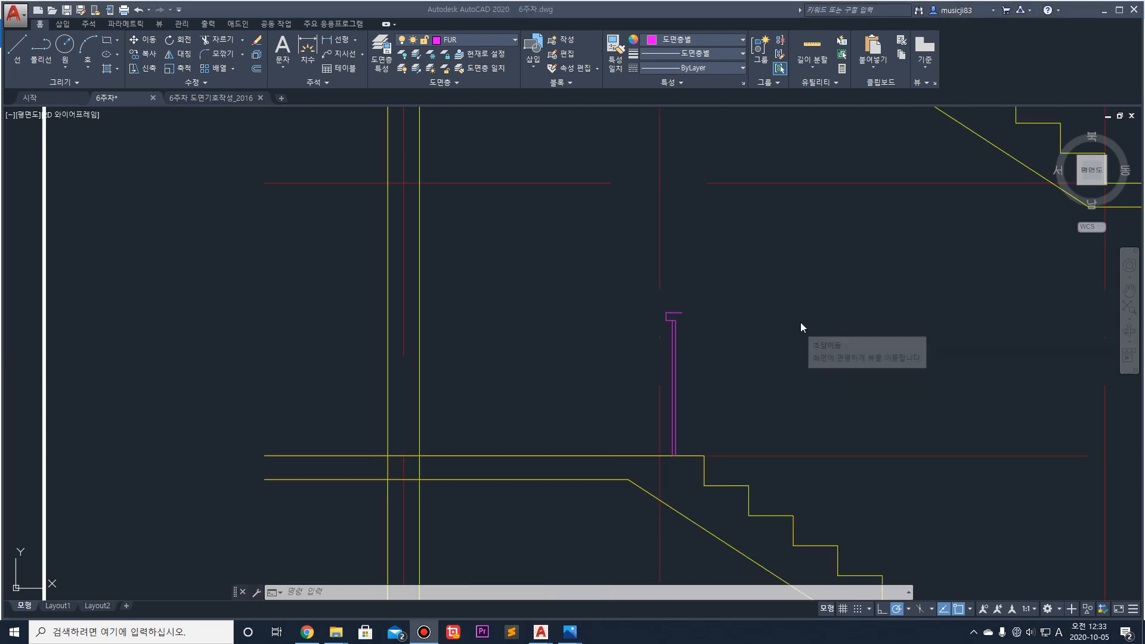
{"action": "scroll", "coordinate": [701, 322], "scroll_direction": "down", "scroll_amount": 2}
{"action": "scroll", "coordinate": [892, 379], "scroll_direction": "up", "scroll_amount": 1}
{"action": "middle_click_drag", "start_coordinate": [889, 377], "coordinate": [699, 207]}
{"action": "scroll", "coordinate": [699, 206], "scroll_direction": "down", "scroll_amount": 1}
{"action": "left_click", "coordinate": [478, 129]}
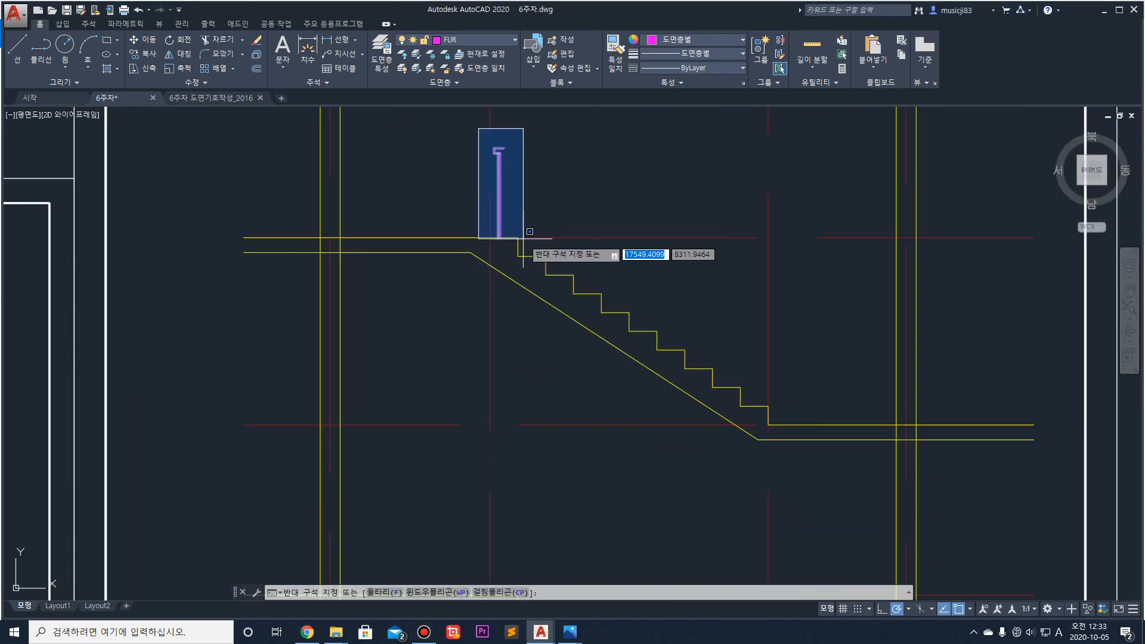
{"action": "left_click", "coordinate": [523, 238]}
{"action": "middle_click_drag", "start_coordinate": [603, 205], "coordinate": [515, 213]}
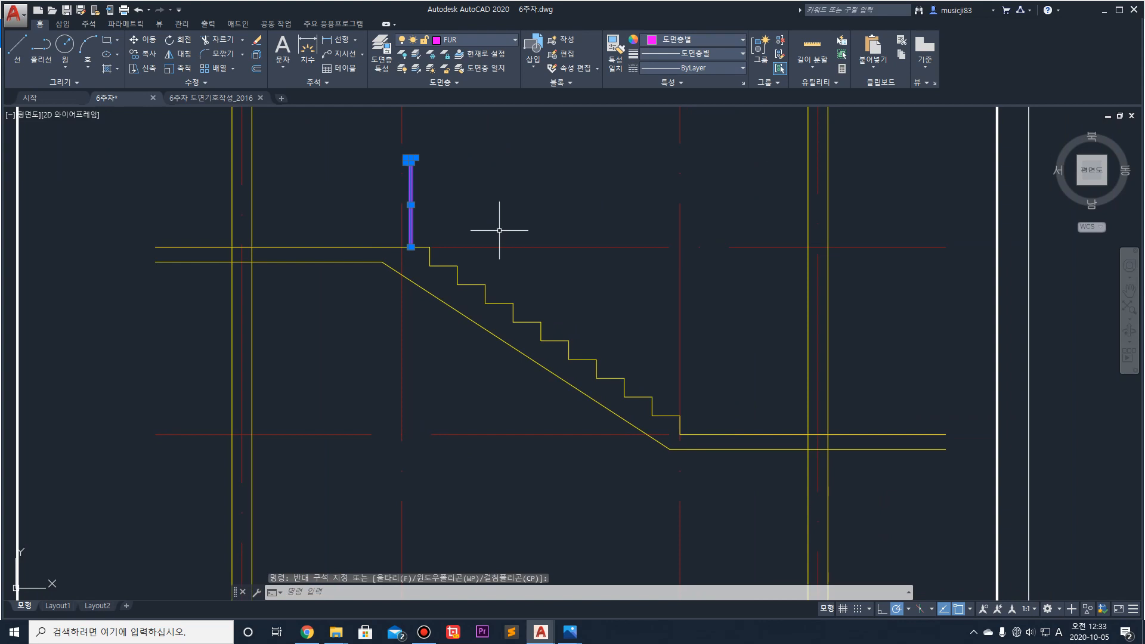
{"action": "key", "text": "Return"}
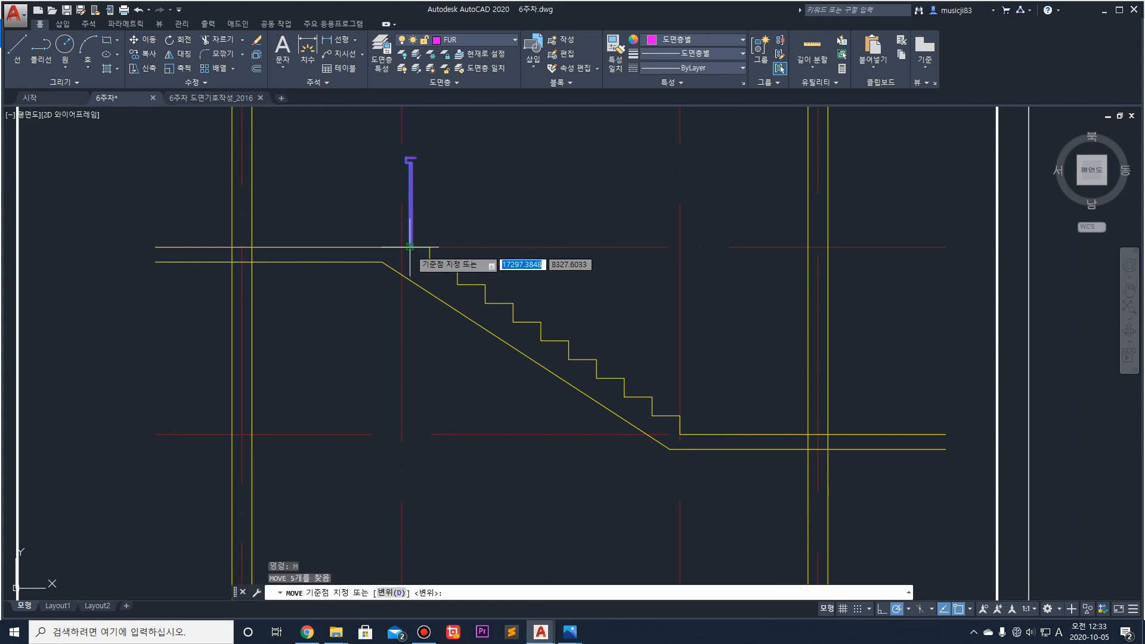
{"action": "left_click", "coordinate": [410, 245]}
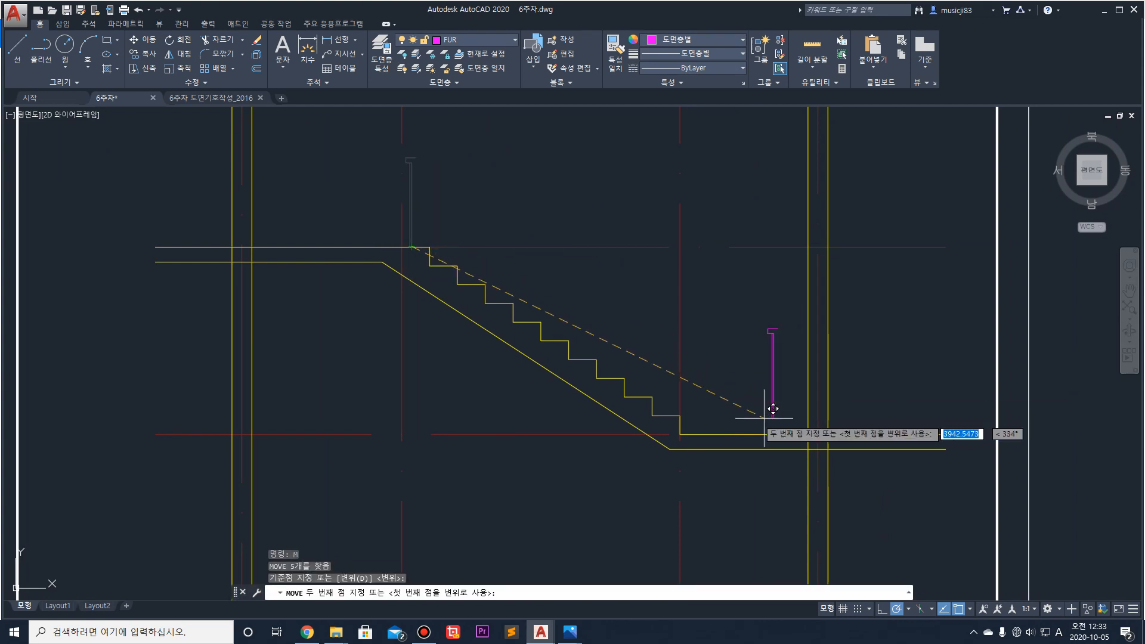
{"action": "scroll", "coordinate": [736, 417], "scroll_direction": "up", "scroll_amount": 2}
{"action": "left_click", "coordinate": [676, 441]}
{"action": "key", "text": "Return"}
{"action": "key", "text": "Escape"}
{"action": "key", "text": "Escape"}
{"action": "left_click", "coordinate": [709, 403]}
{"action": "key", "text": "Escape"}
{"action": "scroll", "coordinate": [658, 465], "scroll_direction": "up", "scroll_amount": 2}
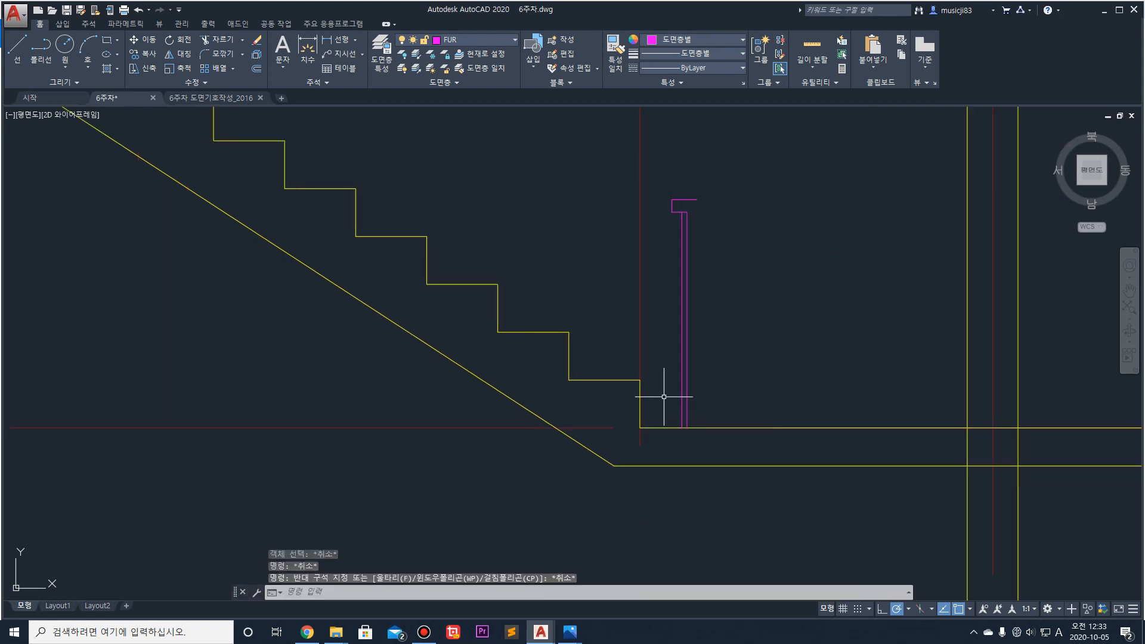
Step: Draw a guide line 200 along the landing from the last riser's foot, ending in a steep slanted segment about 514 long
{"action": "type", "text": "l"}
{"action": "key", "text": "Return"}
{"action": "left_click", "coordinate": [640, 428]}
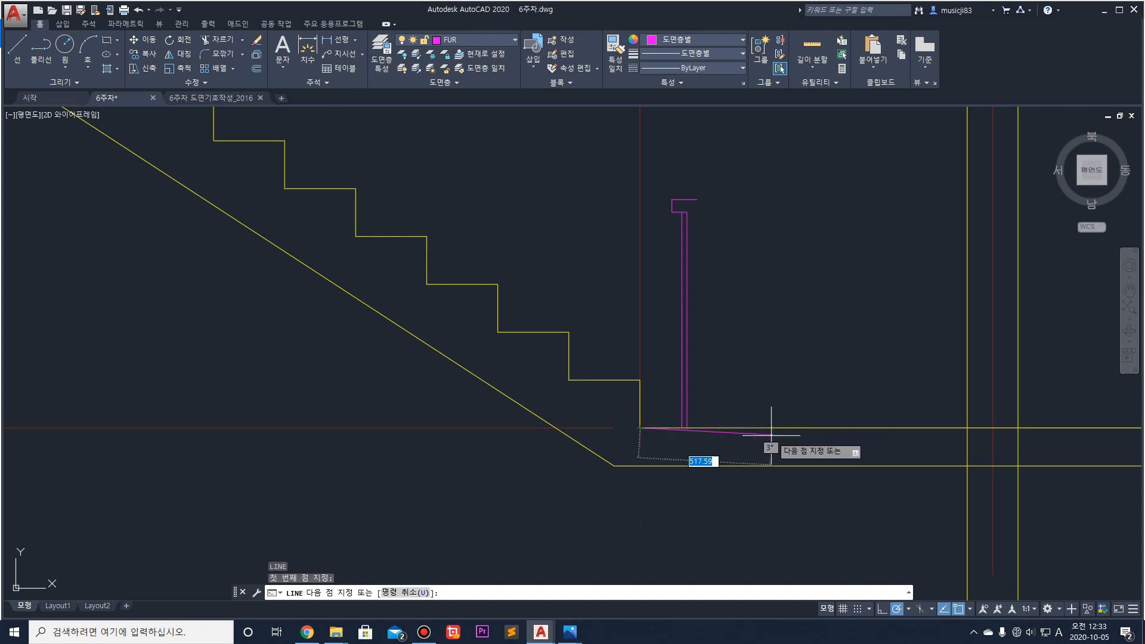
{"action": "type", "text": "200"}
{"action": "key", "text": "Return"}
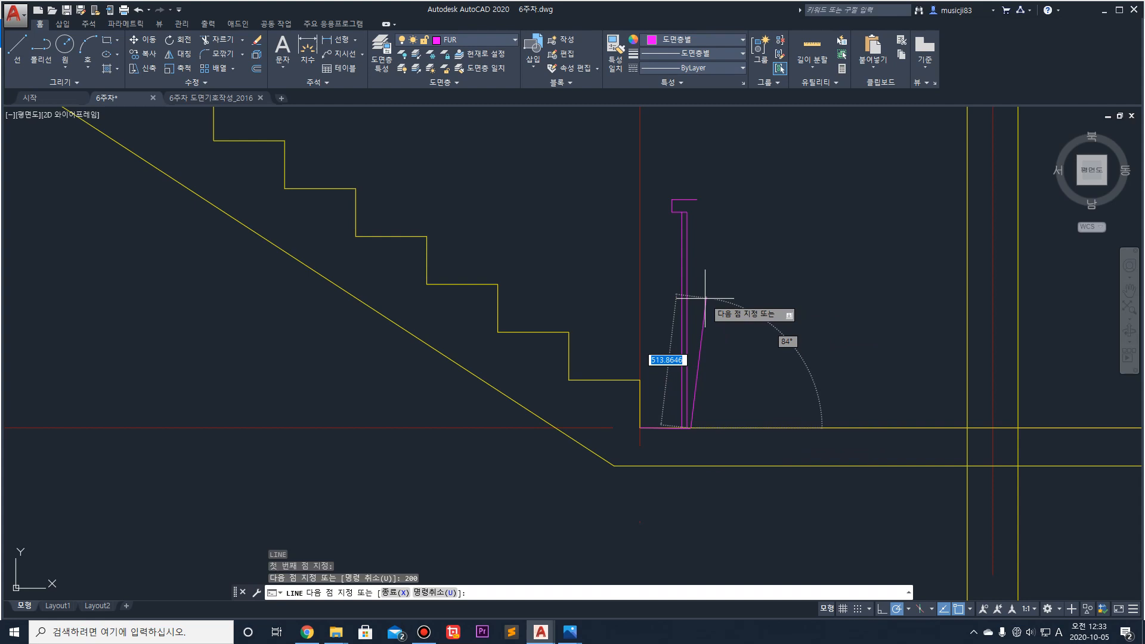
{"action": "left_click", "coordinate": [705, 299]}
{"action": "key", "text": "Return"}
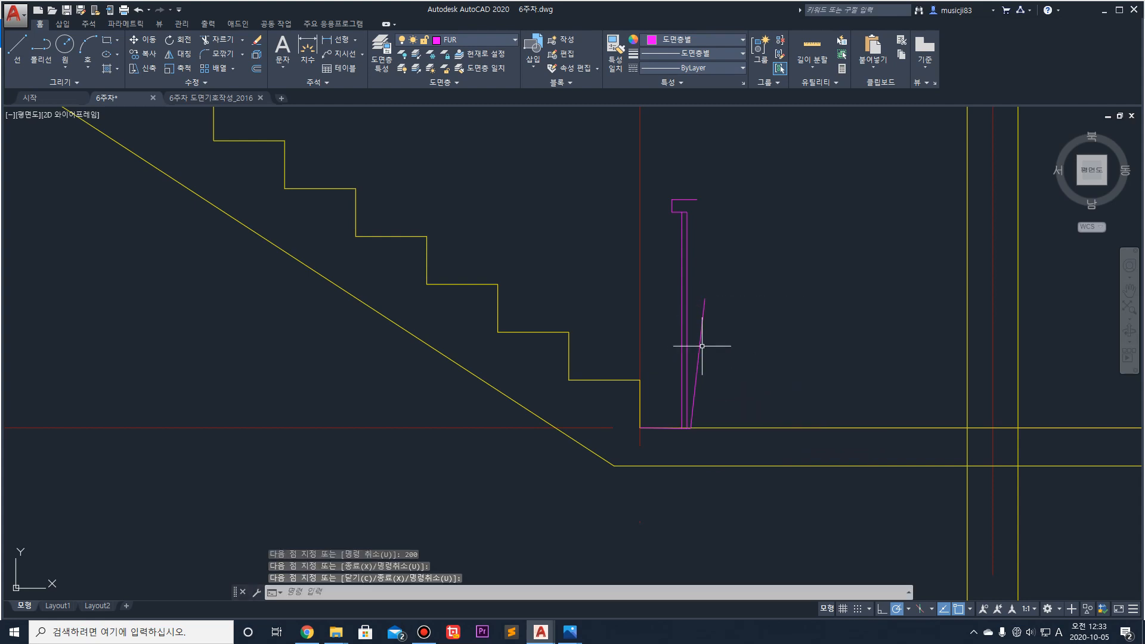
Step: Move the railing post with its handrail away from the guide lines into the free space above the lower landing
{"action": "scroll", "coordinate": [702, 346], "scroll_direction": "up", "scroll_amount": 2}
{"action": "left_click", "coordinate": [713, 183]}
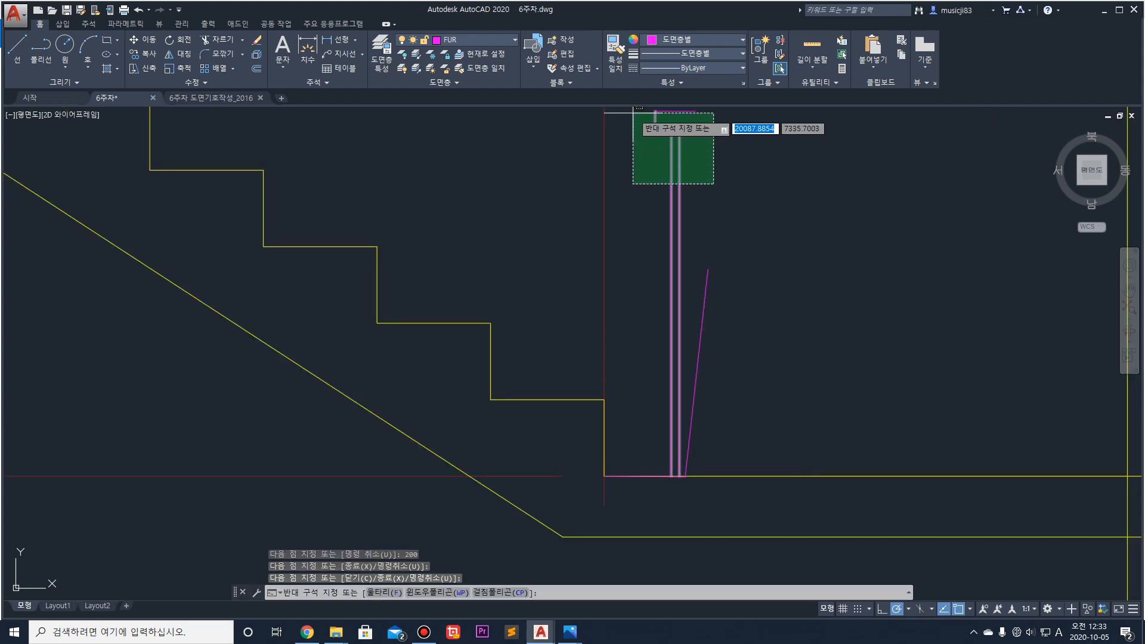
{"action": "left_click", "coordinate": [635, 110]}
{"action": "middle_click_drag", "start_coordinate": [764, 515], "coordinate": [728, 467]}
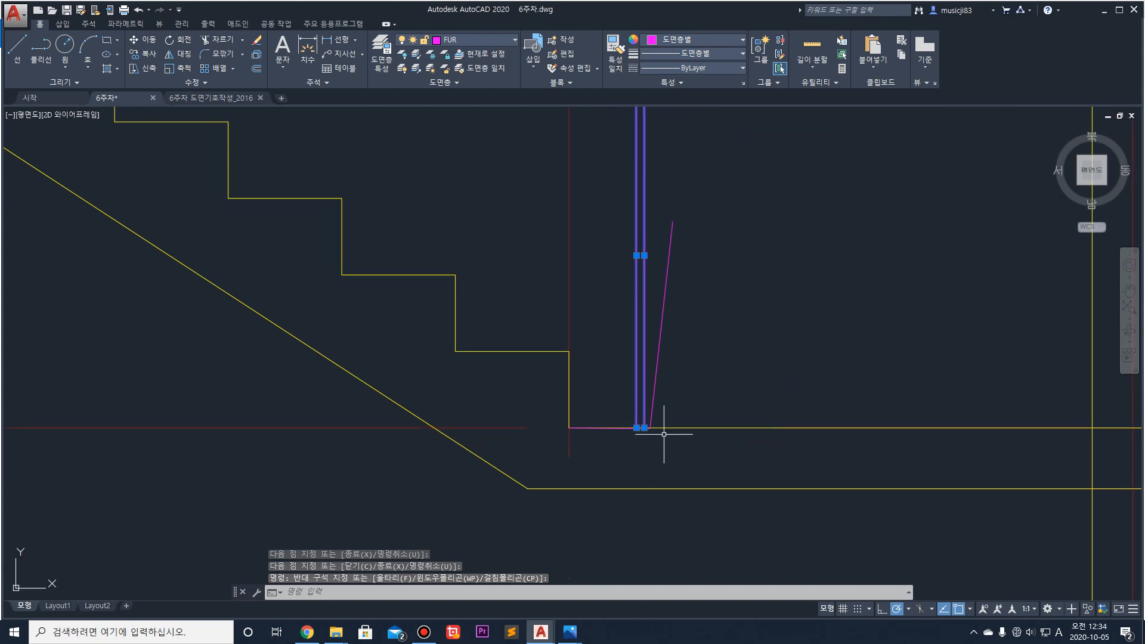
{"action": "left_click", "coordinate": [639, 428]}
{"action": "key", "text": "Delete"}
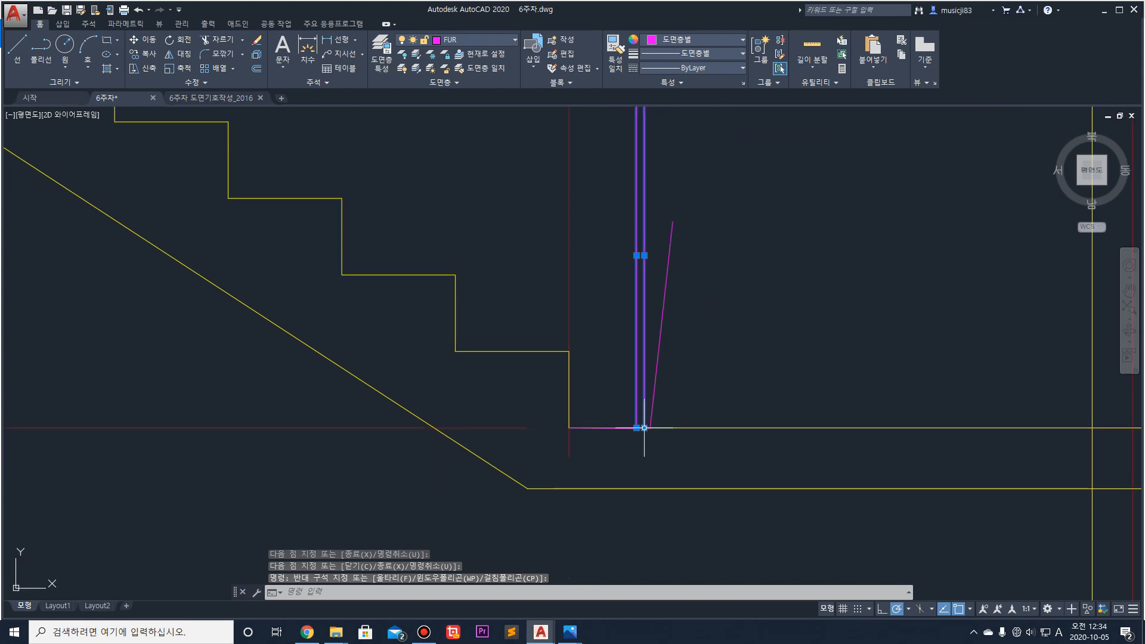
{"action": "mouse_move", "coordinate": [645, 428]}
{"action": "type", "text": "m"}
{"action": "key", "text": "Return"}
{"action": "left_click", "coordinate": [644, 428]}
{"action": "left_click", "coordinate": [838, 383]}
{"action": "scroll", "coordinate": [838, 383], "scroll_direction": "down", "scroll_amount": 4}
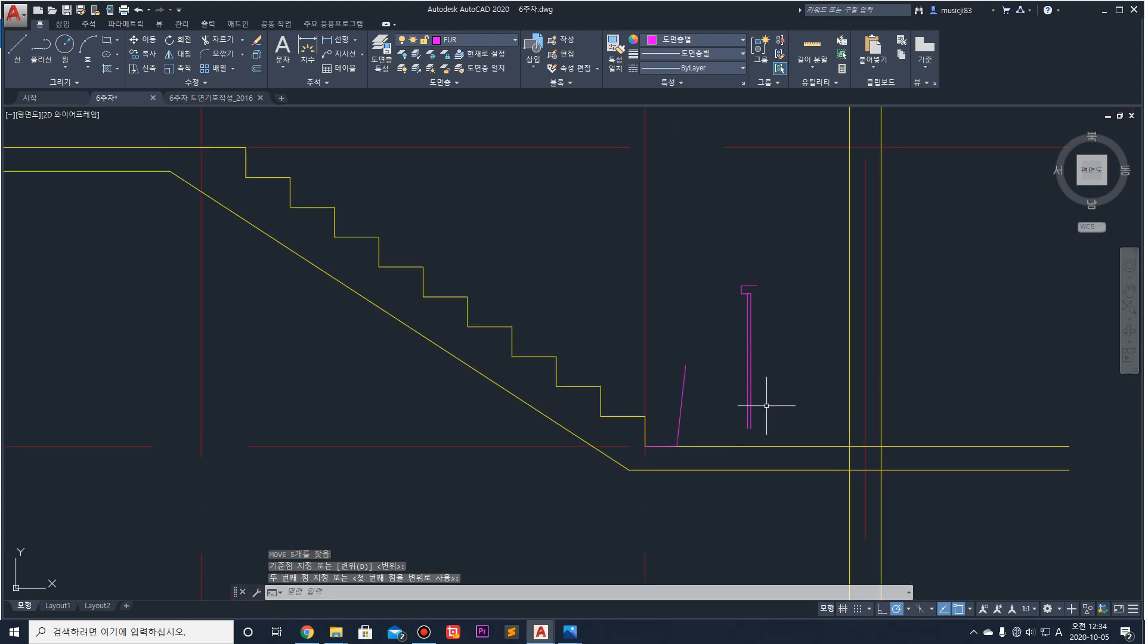
Step: Mirror the railing post and handrail outline about a vertical axis beside it, erasing the source objects
{"action": "key", "text": "Escape"}
{"action": "left_click", "coordinate": [788, 364]}
{"action": "left_click", "coordinate": [732, 241]}
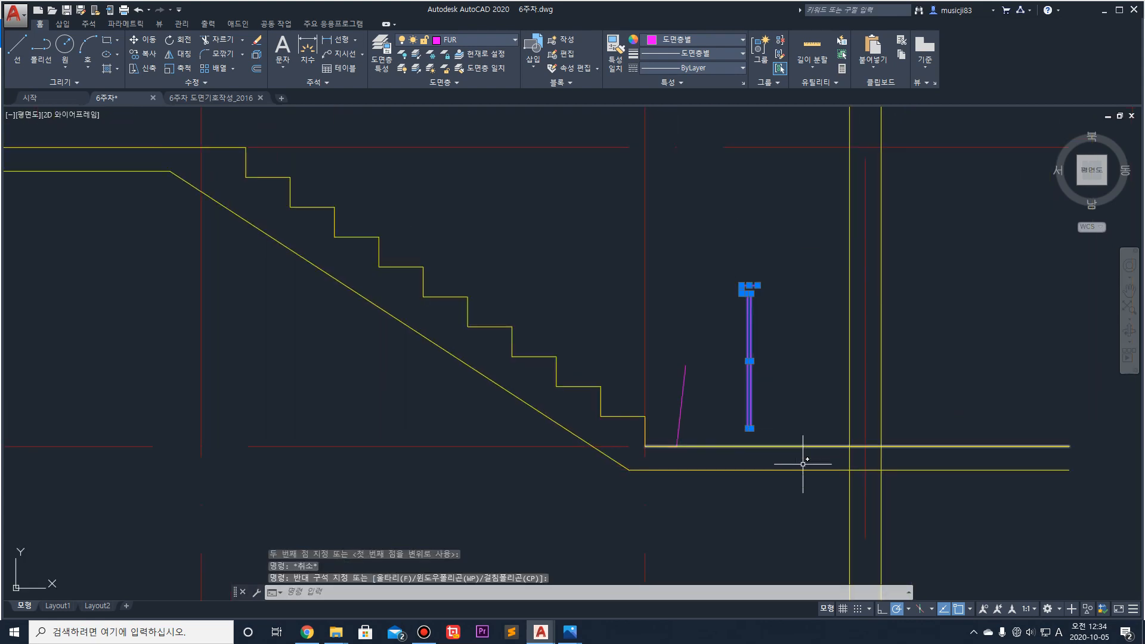
{"action": "key", "text": "Return"}
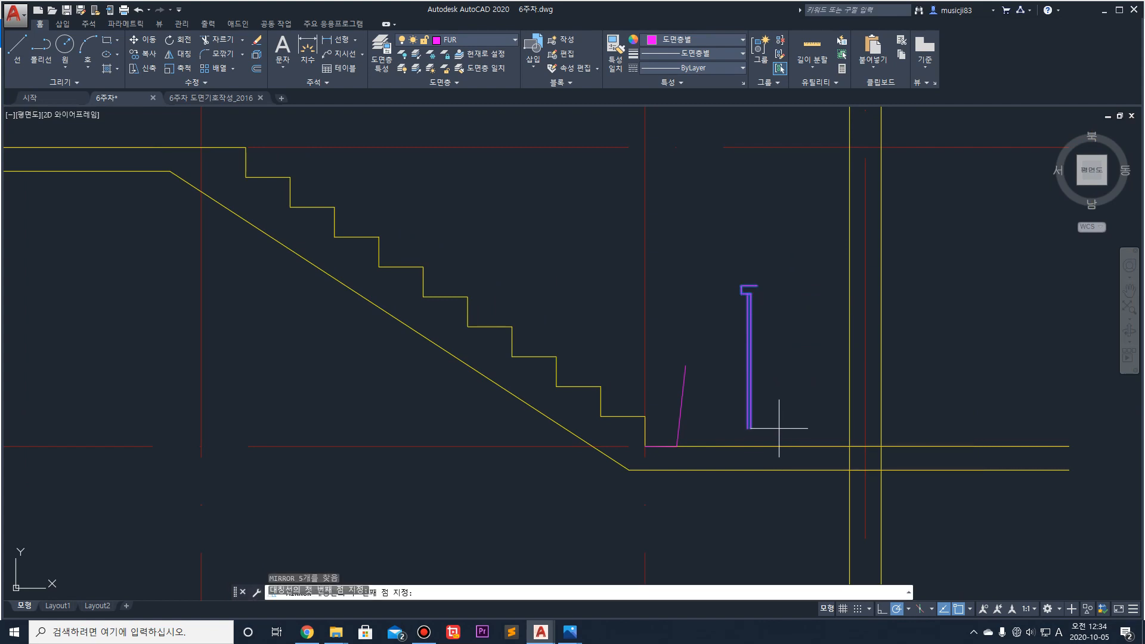
{"action": "left_click", "coordinate": [779, 428]}
{"action": "key", "text": "F8"}
{"action": "left_click", "coordinate": [775, 291]}
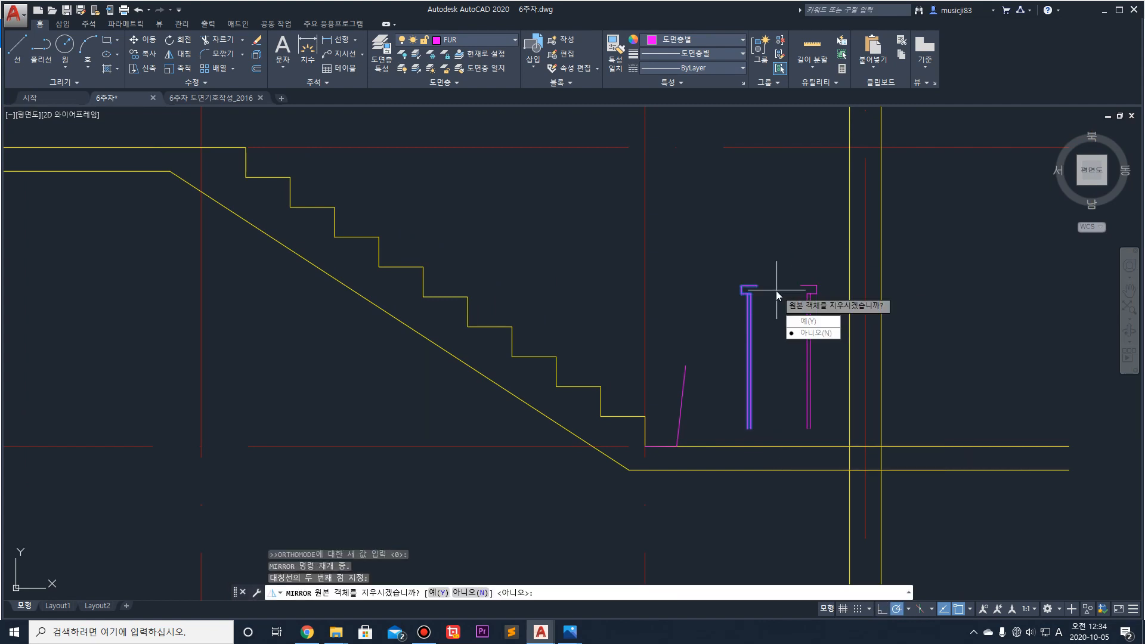
{"action": "left_click", "coordinate": [809, 322]}
Step: Move the mirrored railing post so its base sits on the landing at the end of the 200 guide line
{"action": "left_click", "coordinate": [776, 238]}
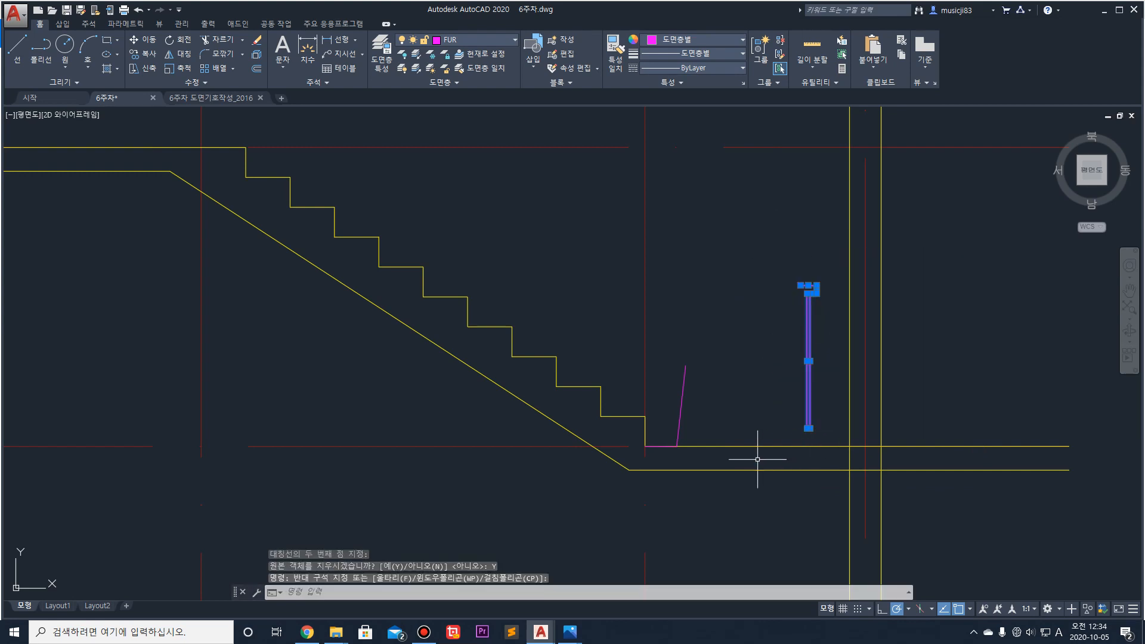
{"action": "scroll", "coordinate": [705, 446], "scroll_direction": "up", "scroll_amount": 2}
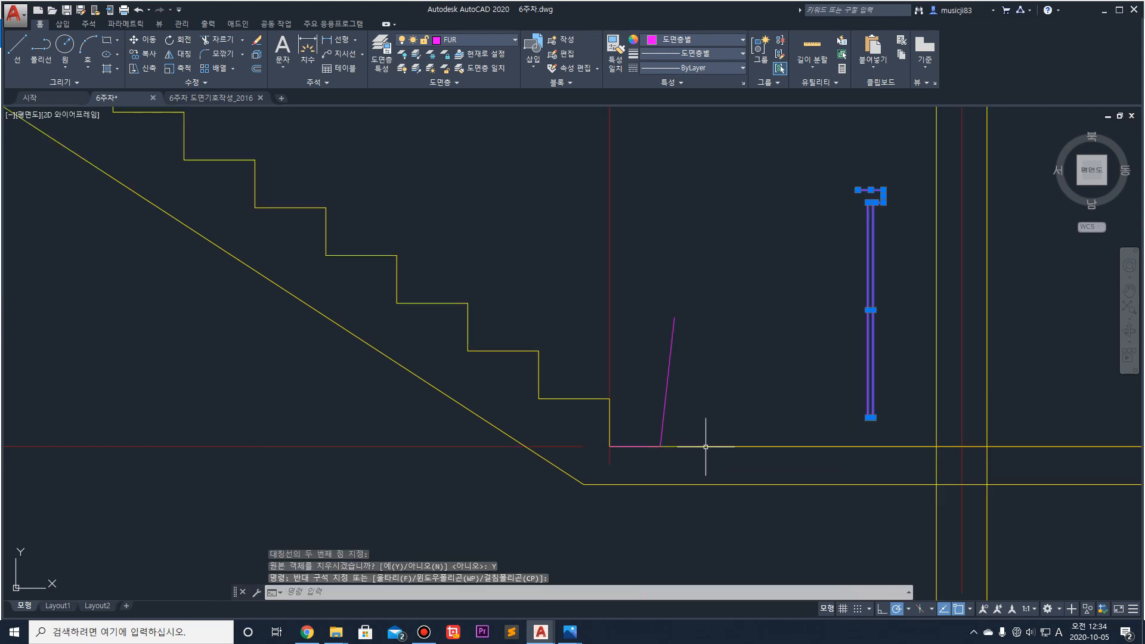
{"action": "type", "text": "m"}
{"action": "key", "text": "Return"}
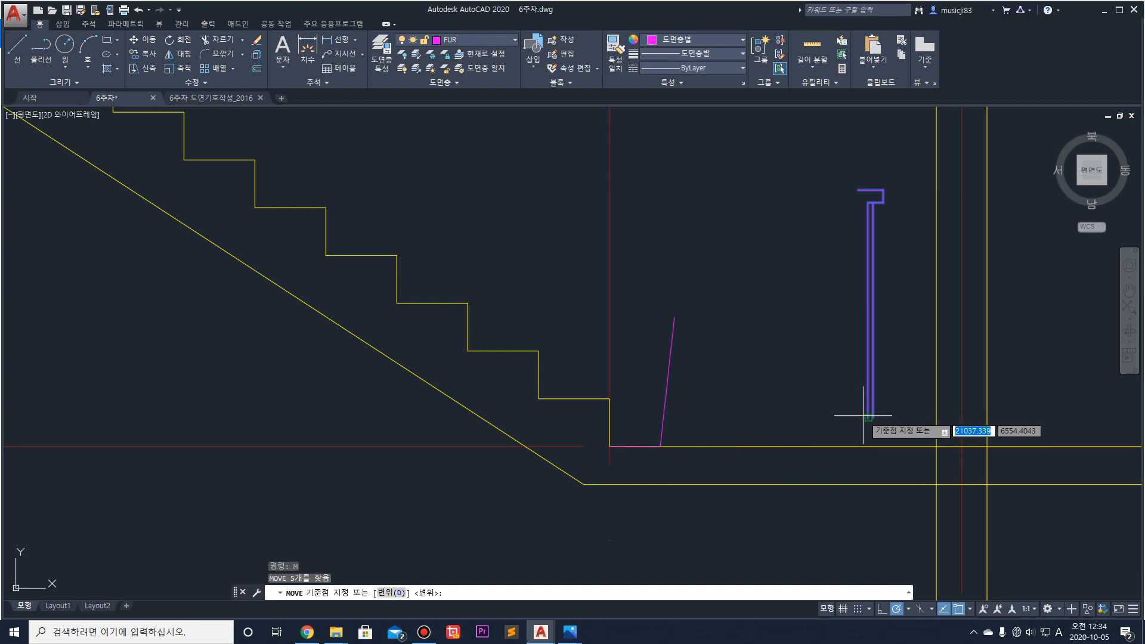
{"action": "left_click", "coordinate": [870, 417]}
{"action": "left_click", "coordinate": [658, 446]}
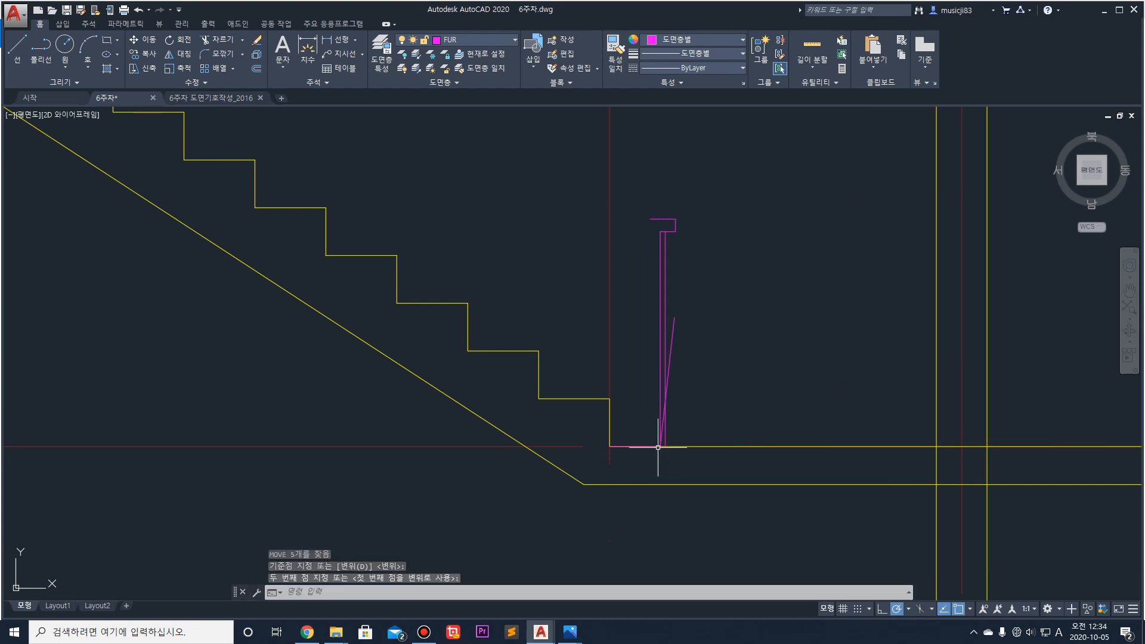
Step: Move the railing post toward the steps so its outer bottom corner meets the end of the 200 guide line
{"action": "scroll", "coordinate": [685, 324], "scroll_direction": "up", "scroll_amount": 2}
{"action": "key", "text": "Escape"}
{"action": "left_click", "coordinate": [709, 331]}
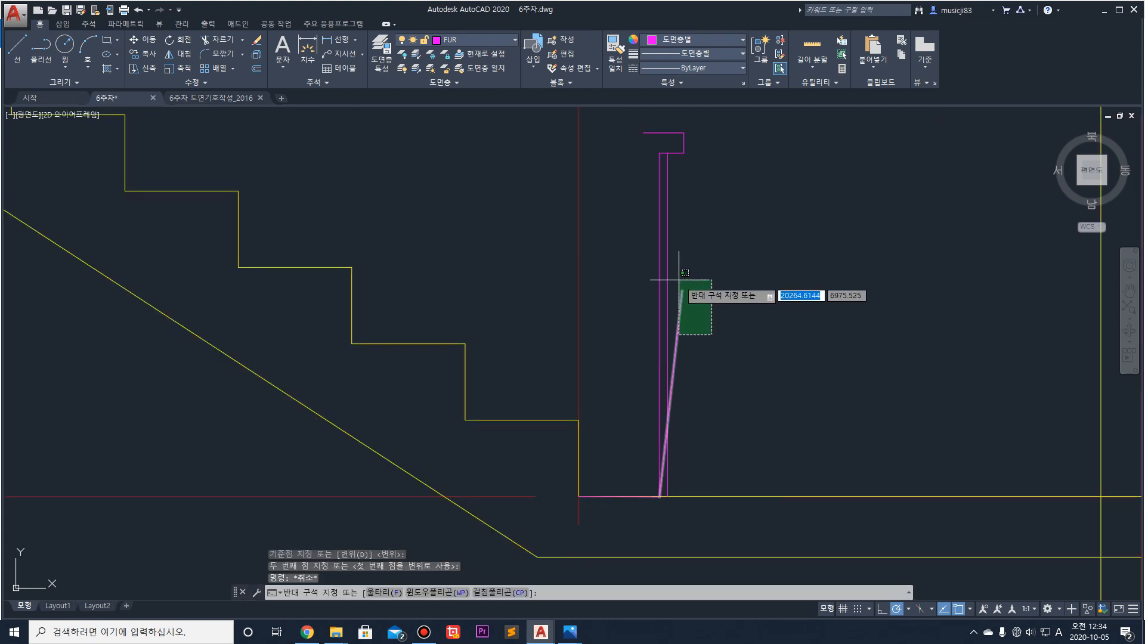
{"action": "left_click", "coordinate": [679, 282]}
{"action": "key", "text": "Escape"}
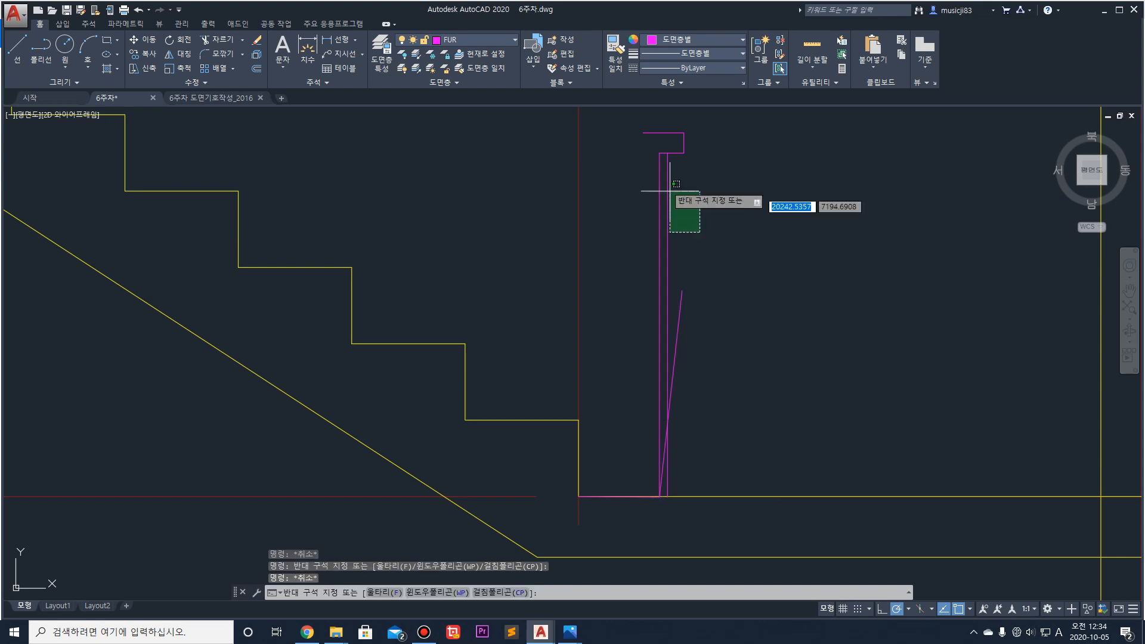
{"action": "left_click", "coordinate": [632, 120]}
{"action": "type", "text": "m"}
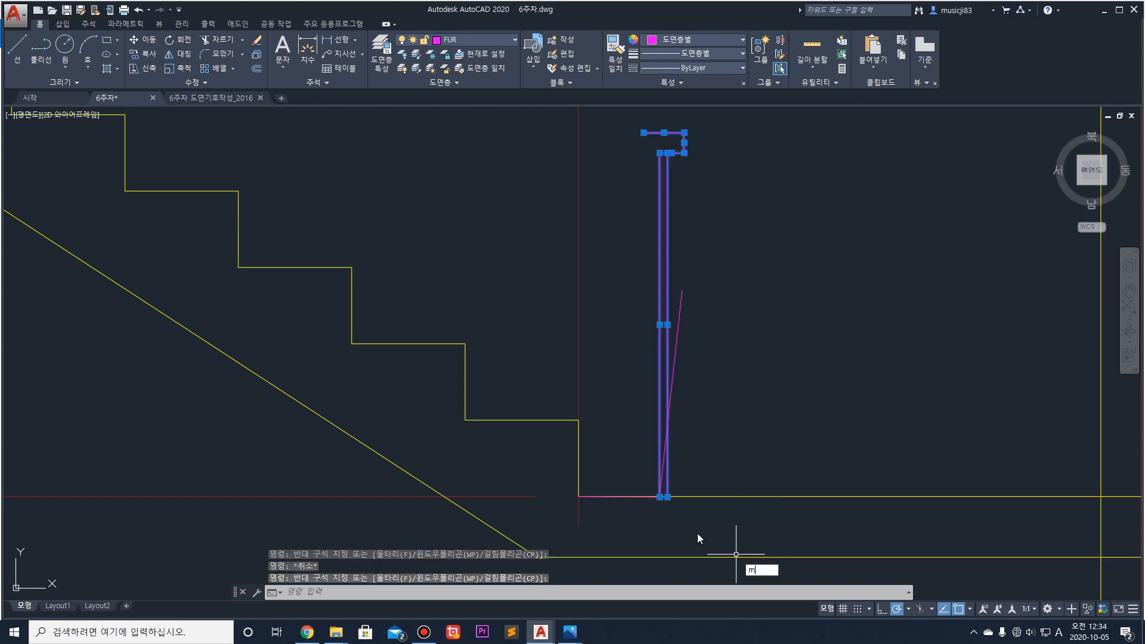
{"action": "key", "text": "Return"}
{"action": "left_click", "coordinate": [668, 495]}
{"action": "left_click", "coordinate": [658, 493]}
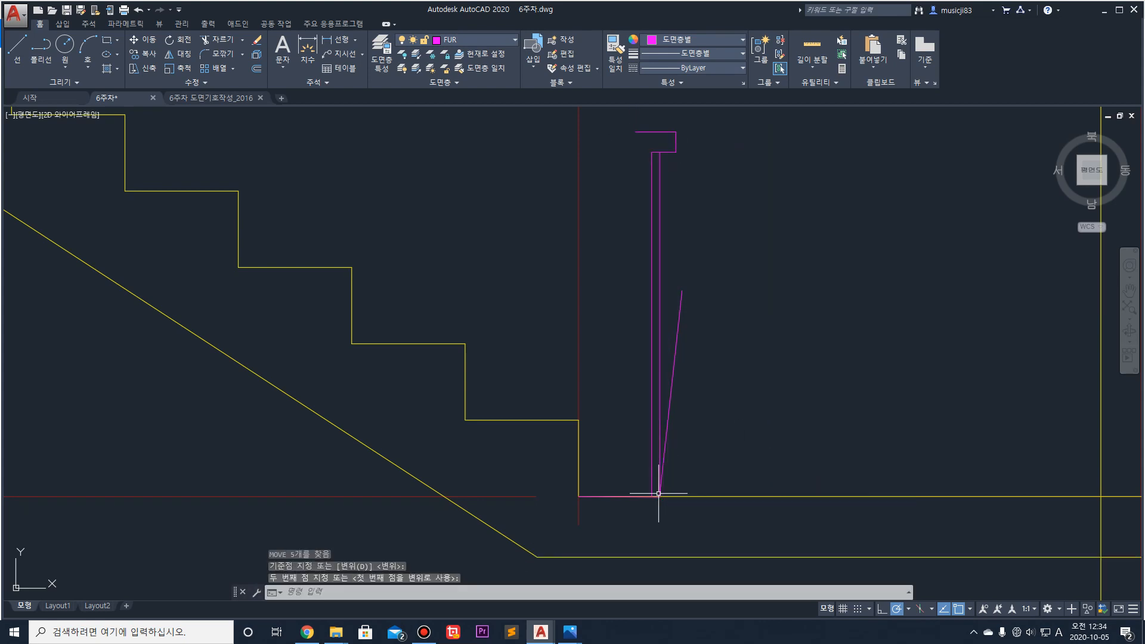
Step: Delete the slanted magenta guide segment beside the railing post on the lower landing
{"action": "key", "text": "Escape"}
{"action": "left_click", "coordinate": [708, 360]}
{"action": "left_click", "coordinate": [679, 270]}
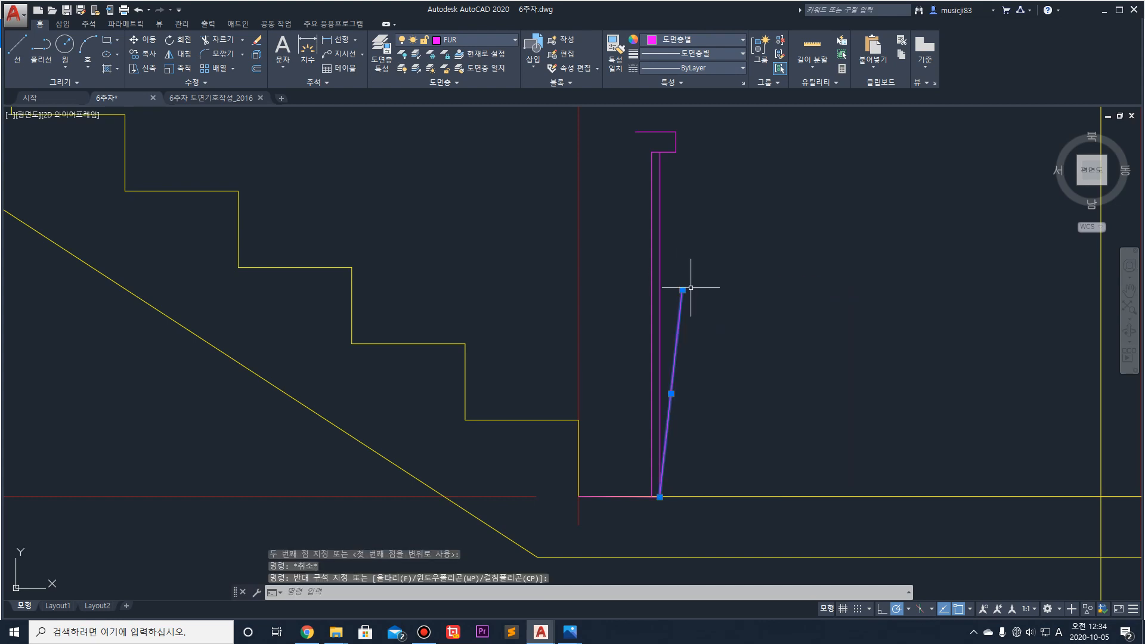
{"action": "key", "text": "Delete"}
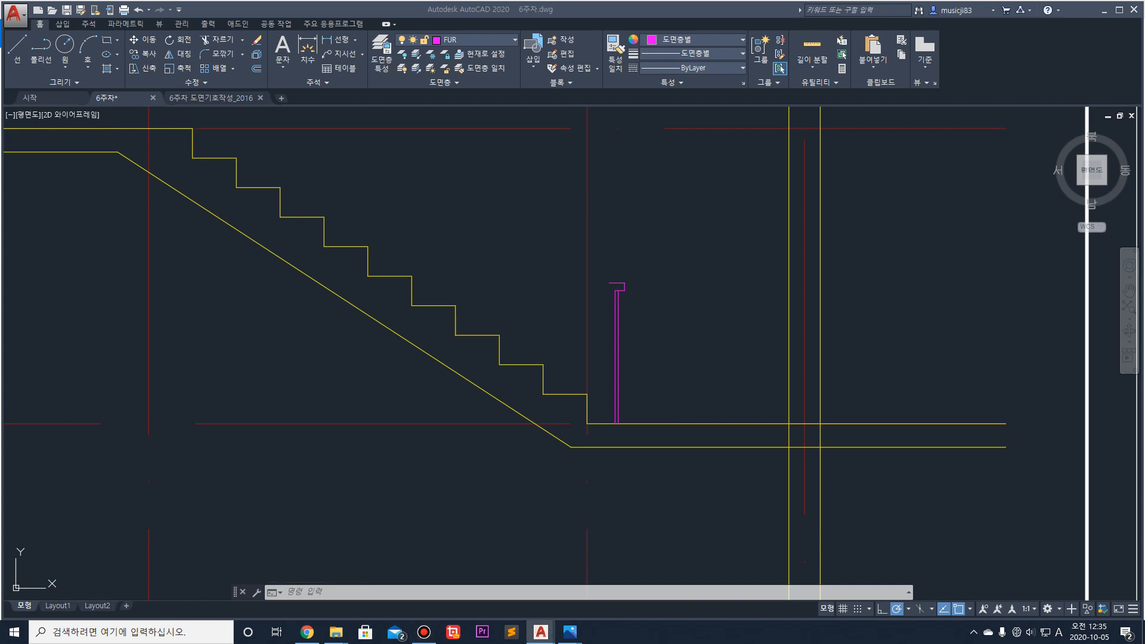
{"action": "scroll", "coordinate": [654, 378], "scroll_direction": "down", "scroll_amount": 1}
{"action": "scroll", "coordinate": [437, 284], "scroll_direction": "down", "scroll_amount": 3}
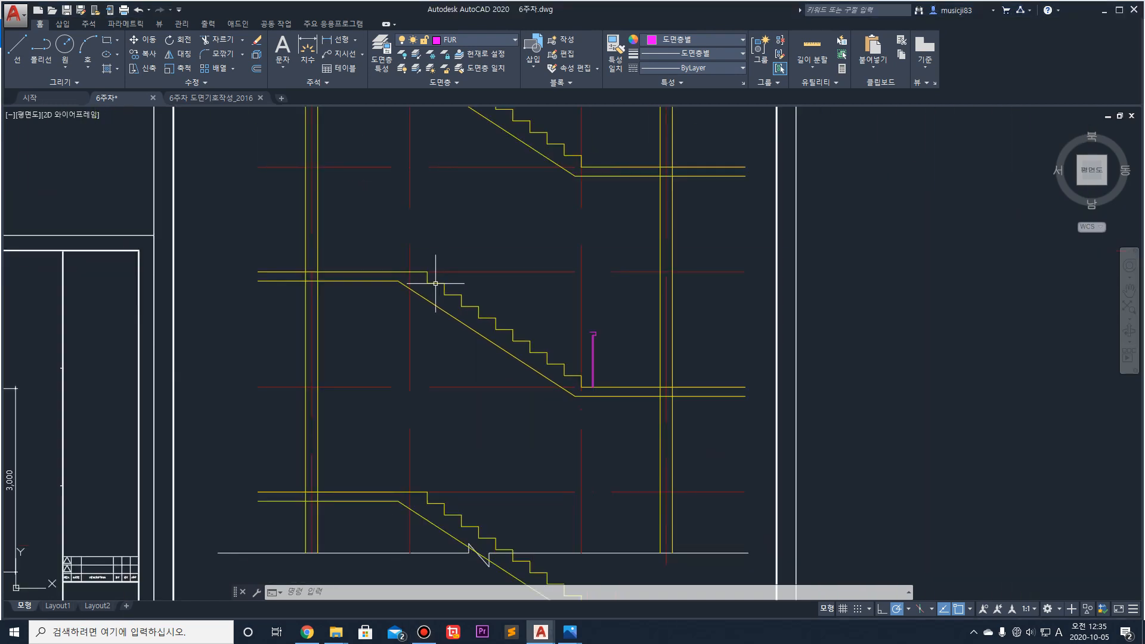
{"action": "scroll", "coordinate": [480, 383], "scroll_direction": "up", "scroll_amount": 2}
{"action": "scroll", "coordinate": [567, 459], "scroll_direction": "up", "scroll_amount": 1}
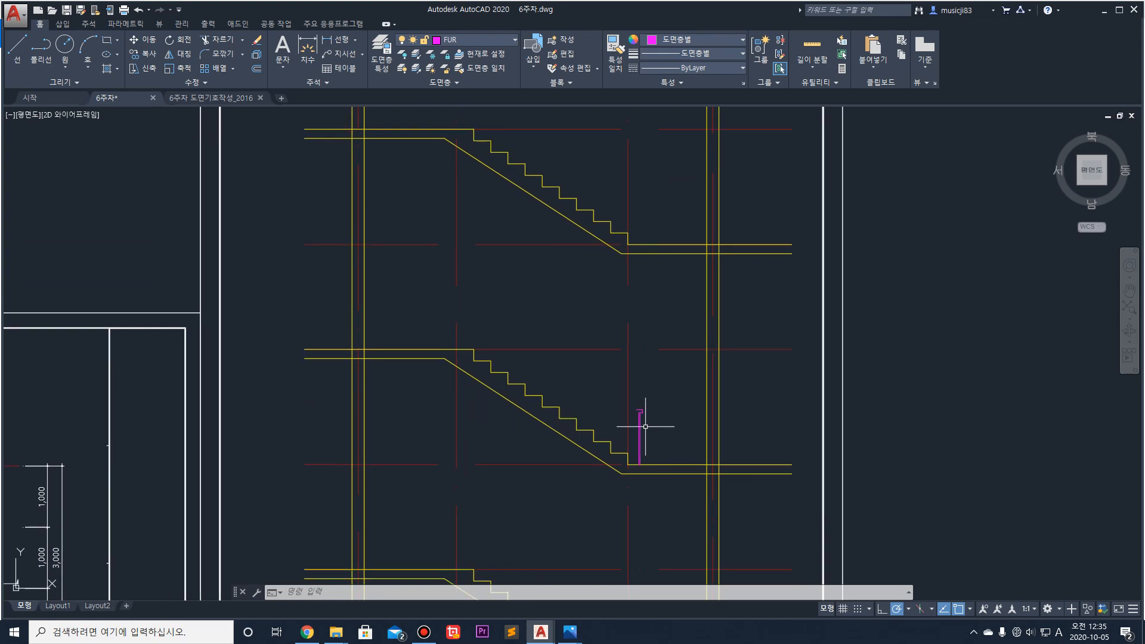
Step: Copy the mirrored railing post and its handrail outline on the lower landing to the clipboard
{"action": "scroll", "coordinate": [638, 427], "scroll_direction": "up", "scroll_amount": 2}
{"action": "left_click", "coordinate": [655, 431]}
{"action": "left_click", "coordinate": [624, 394]}
{"action": "key", "text": "ctrl+c"}
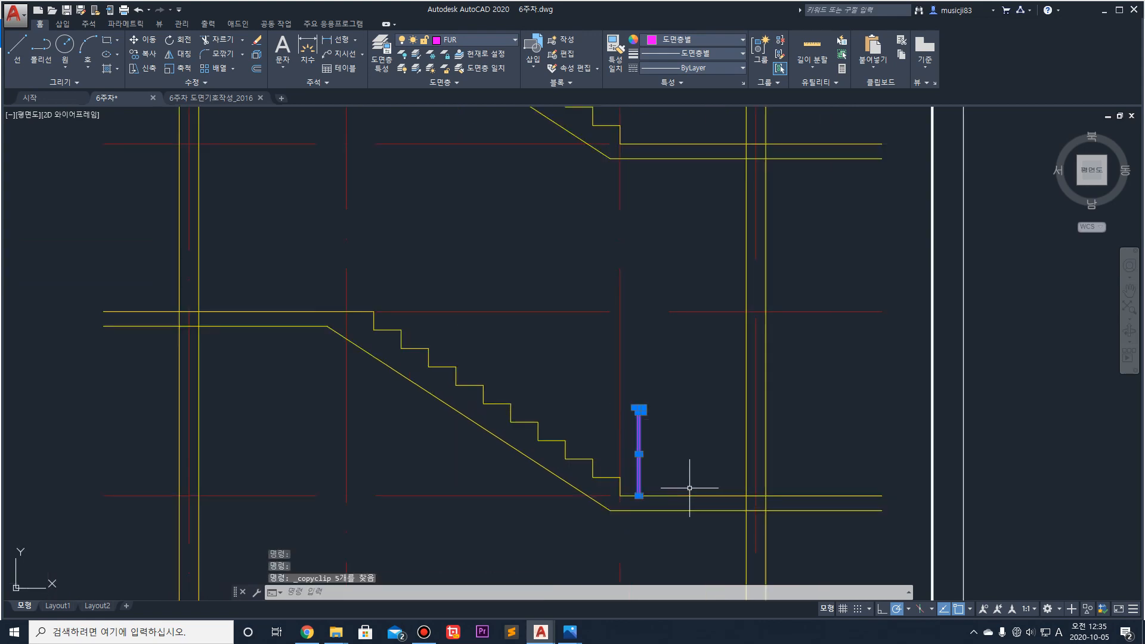
Step: Undo the railing post's moves, mirroring and guide lines back to its original position on the upper landing
{"action": "key", "text": "ctrl+z"}
{"action": "key", "text": "ctrl+z"}
{"action": "key", "text": "ctrl+z"}
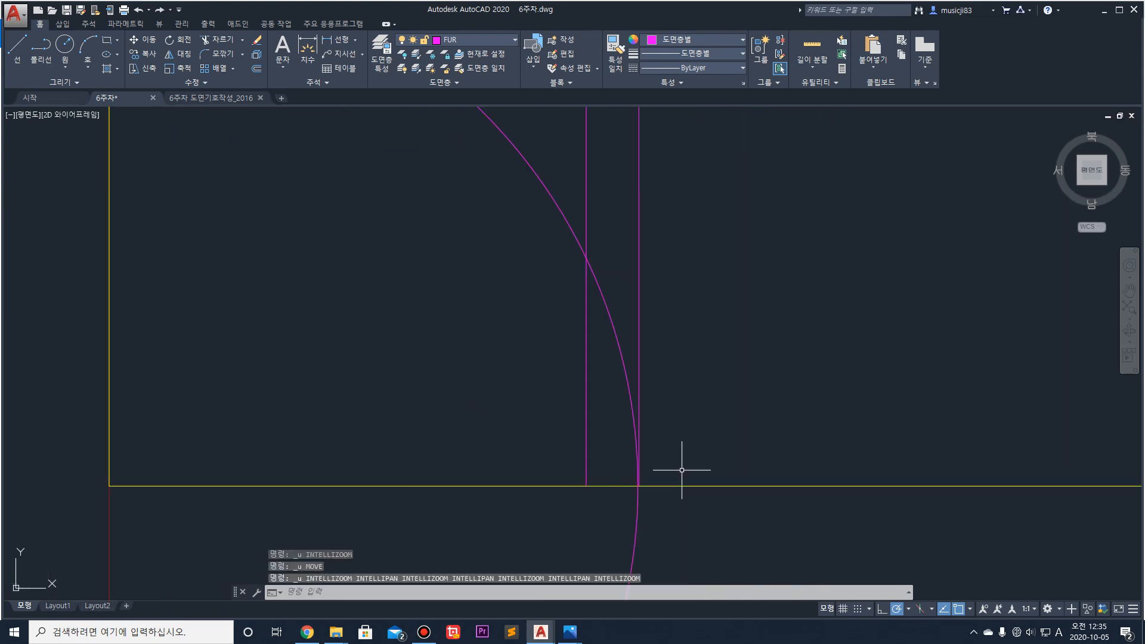
{"action": "key", "text": "ctrl+z"}
{"action": "key", "text": "ctrl+z"}
{"action": "key", "text": "ctrl+z"}
{"action": "key", "text": "ctrl+z"}
{"action": "key", "text": "ctrl+z"}
{"action": "key", "text": "ctrl+z"}
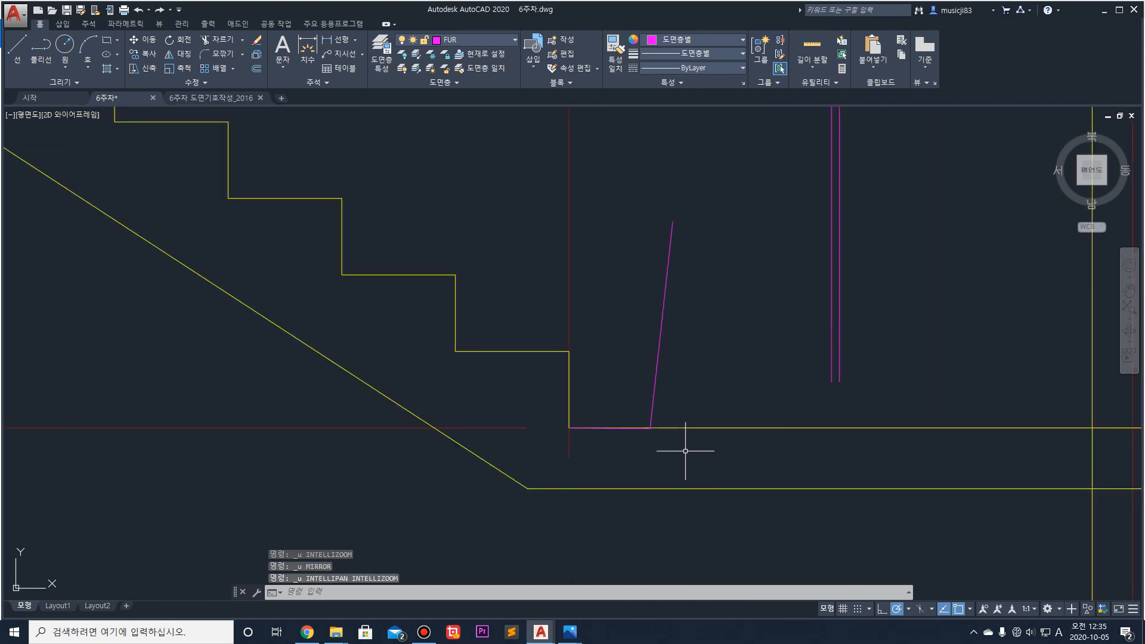
{"action": "key", "text": "ctrl+z"}
{"action": "key", "text": "ctrl+z"}
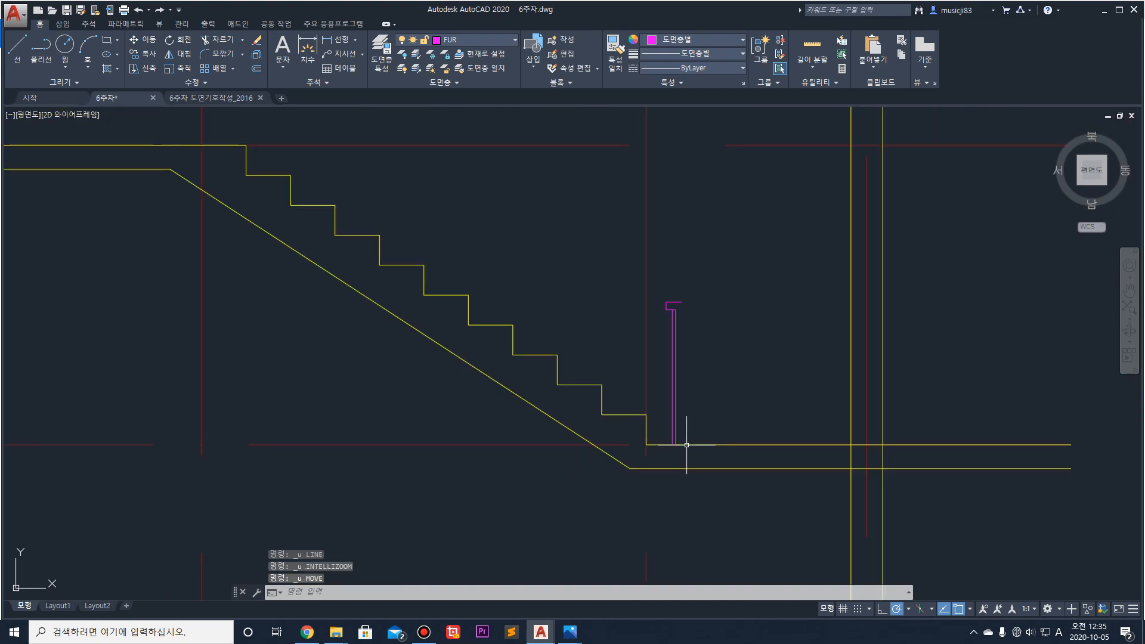
{"action": "key", "text": "ctrl+z"}
{"action": "key", "text": "ctrl+z"}
Step: Paste the copied mirrored railing post onto the lower landing, just beyond the last step
{"action": "scroll", "coordinate": [686, 443], "scroll_direction": "down", "scroll_amount": 5}
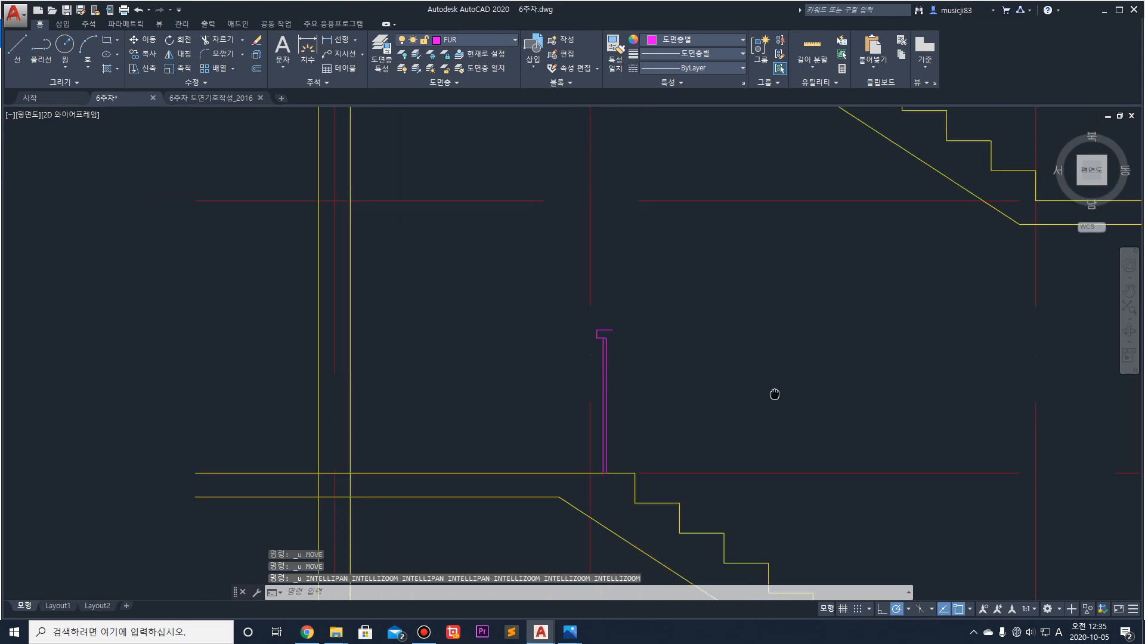
{"action": "scroll", "coordinate": [784, 379], "scroll_direction": "up", "scroll_amount": 4}
{"action": "scroll", "coordinate": [280, 228], "scroll_direction": "down", "scroll_amount": 2}
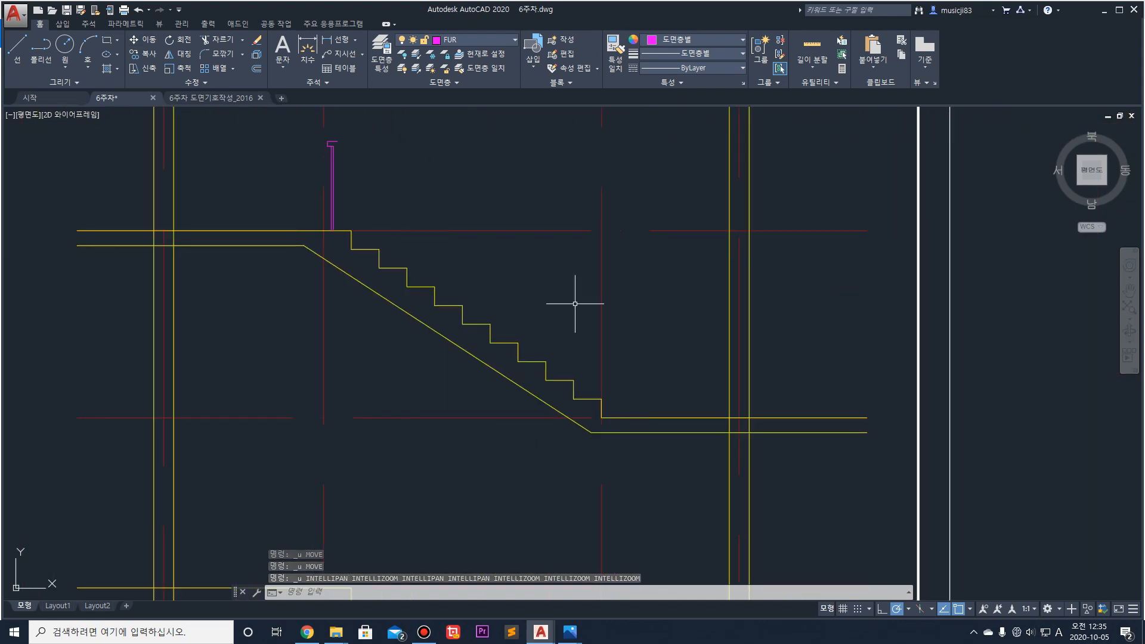
{"action": "key", "text": "ctrl+v"}
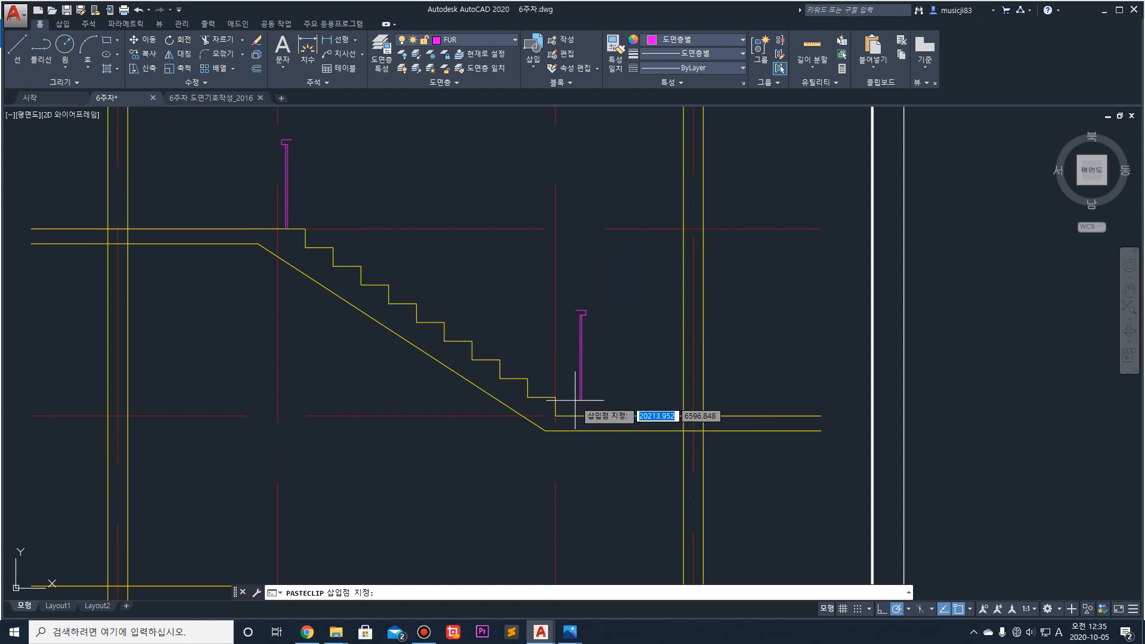
{"action": "scroll", "coordinate": [570, 409], "scroll_direction": "up", "scroll_amount": 4}
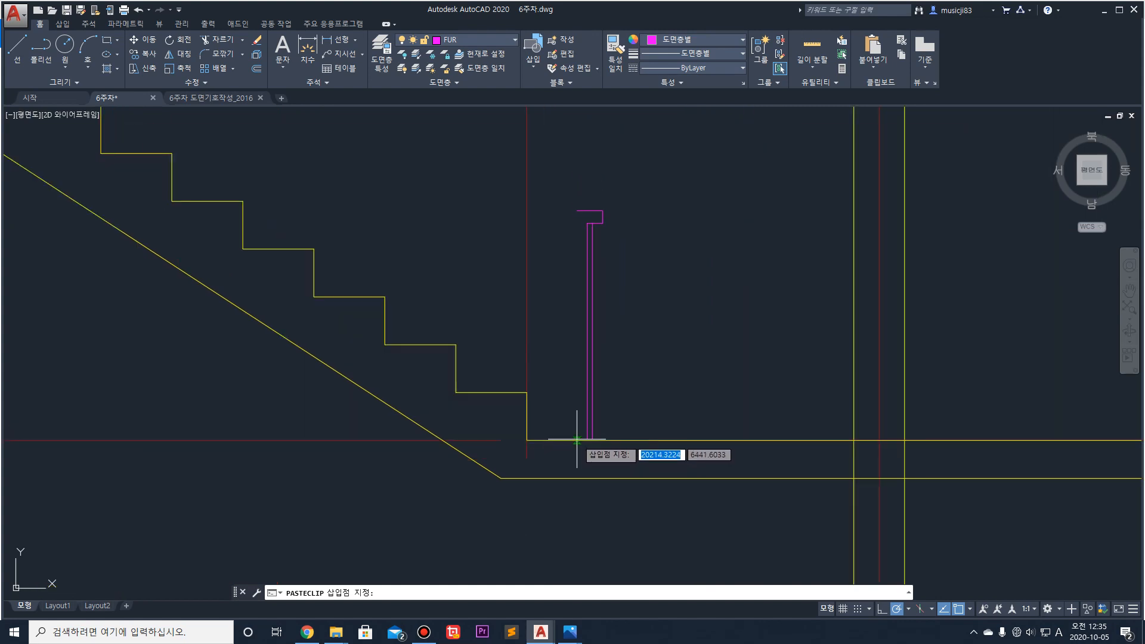
{"action": "key", "text": "Escape"}
{"action": "scroll", "coordinate": [543, 457], "scroll_direction": "up", "scroll_amount": 2}
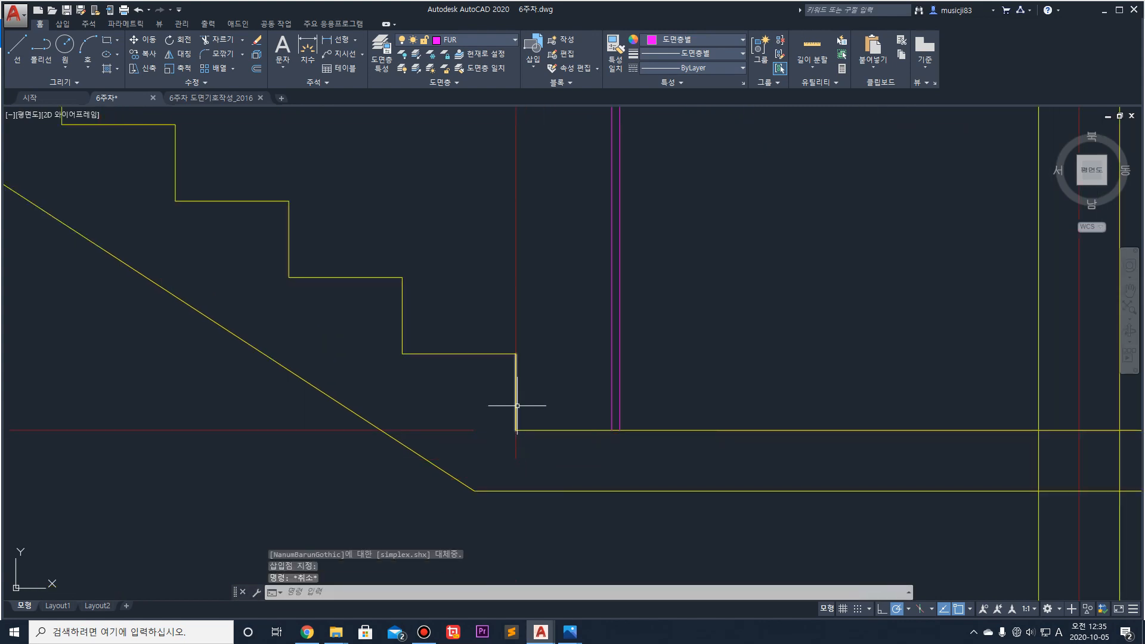
{"action": "type", "text": "l"}
{"action": "key", "text": "Return"}
{"action": "left_click", "coordinate": [516, 429]}
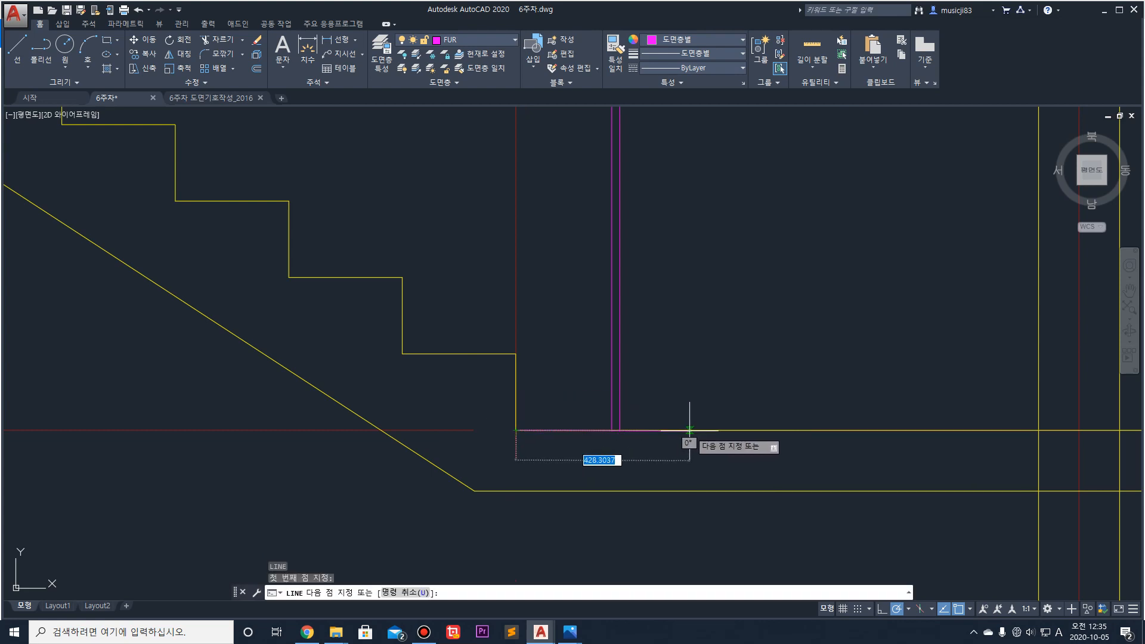
{"action": "scroll", "coordinate": [685, 432], "scroll_direction": "up", "scroll_amount": 4}
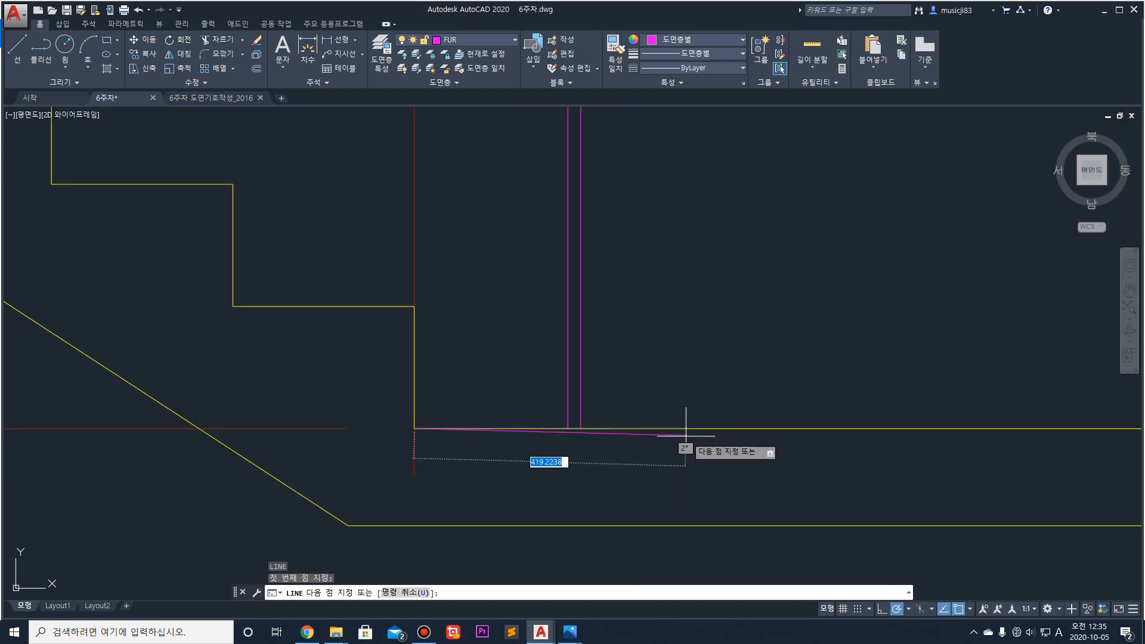
{"action": "key", "text": "Return"}
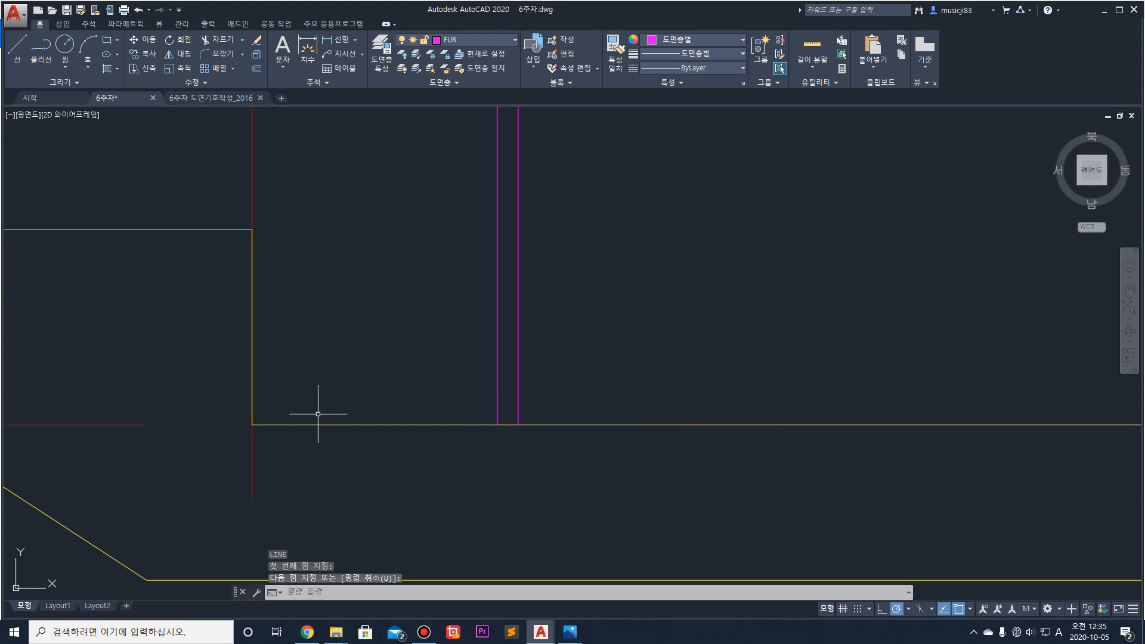
Step: Draw a guide circle of radius 200 centred on the corner where the last riser meets the lower landing
{"action": "type", "text": "c"}
{"action": "key", "text": "Return"}
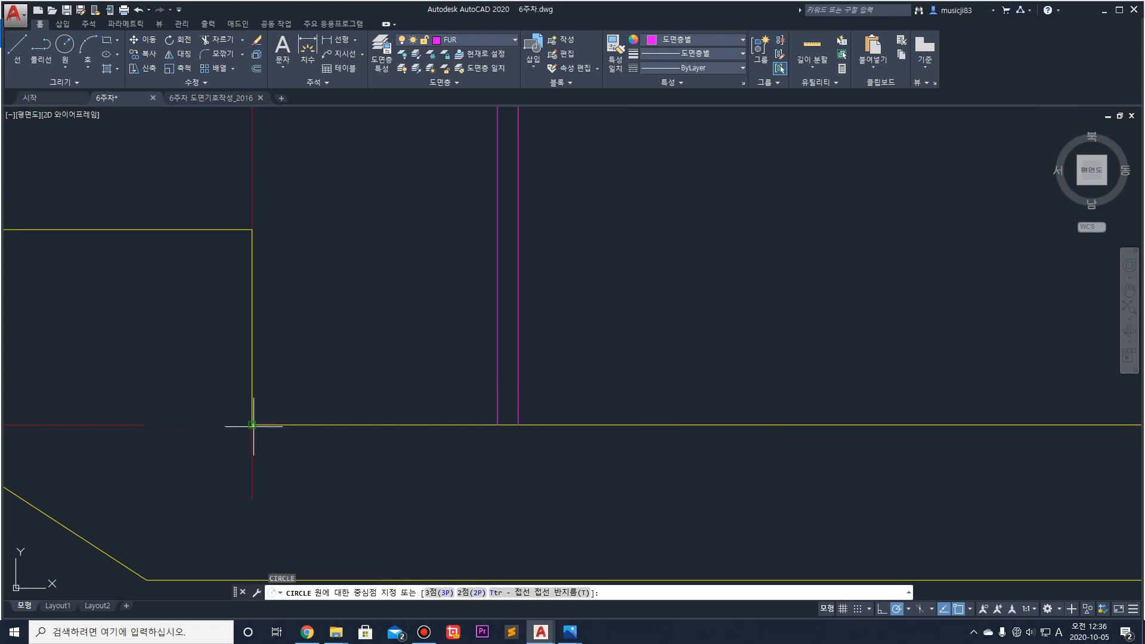
{"action": "left_click", "coordinate": [252, 425]}
{"action": "type", "text": "200"}
{"action": "key", "text": "Return"}
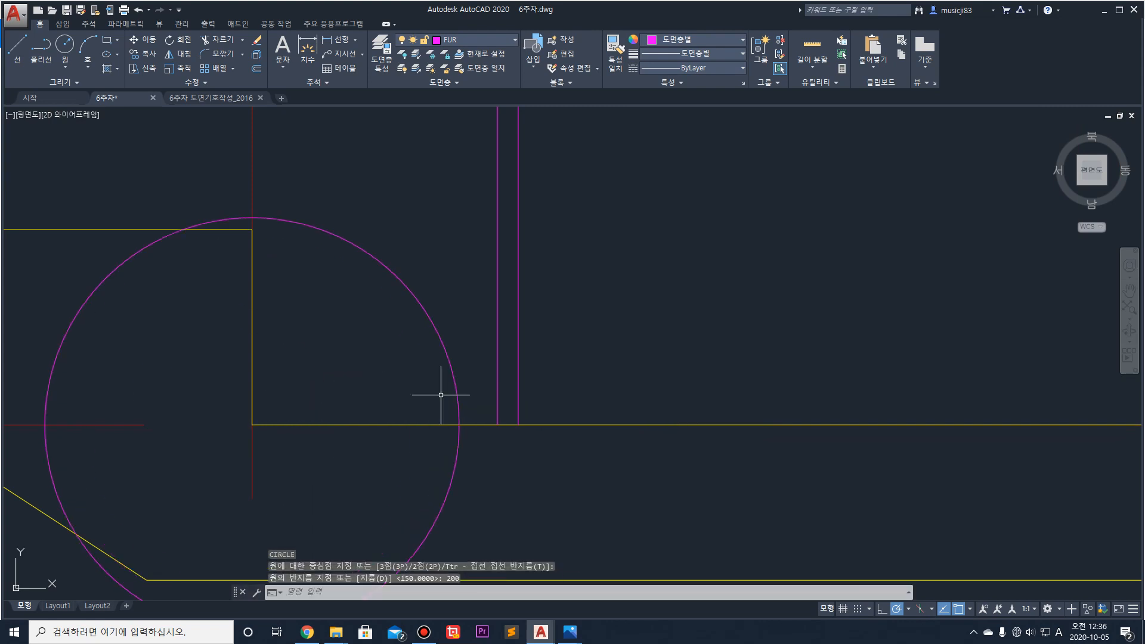
Step: Move the pasted railing post so its outer bottom corner meets the guide circle at the landing surface
{"action": "scroll", "coordinate": [560, 358], "scroll_direction": "down", "scroll_amount": 3}
{"action": "middle_click_drag", "start_coordinate": [524, 192], "coordinate": [490, 345]}
{"action": "left_click", "coordinate": [578, 248]}
{"action": "left_click", "coordinate": [465, 141]}
{"action": "middle_click_drag", "start_coordinate": [553, 497], "coordinate": [550, 357]}
{"action": "scroll", "coordinate": [469, 358], "scroll_direction": "up", "scroll_amount": 2}
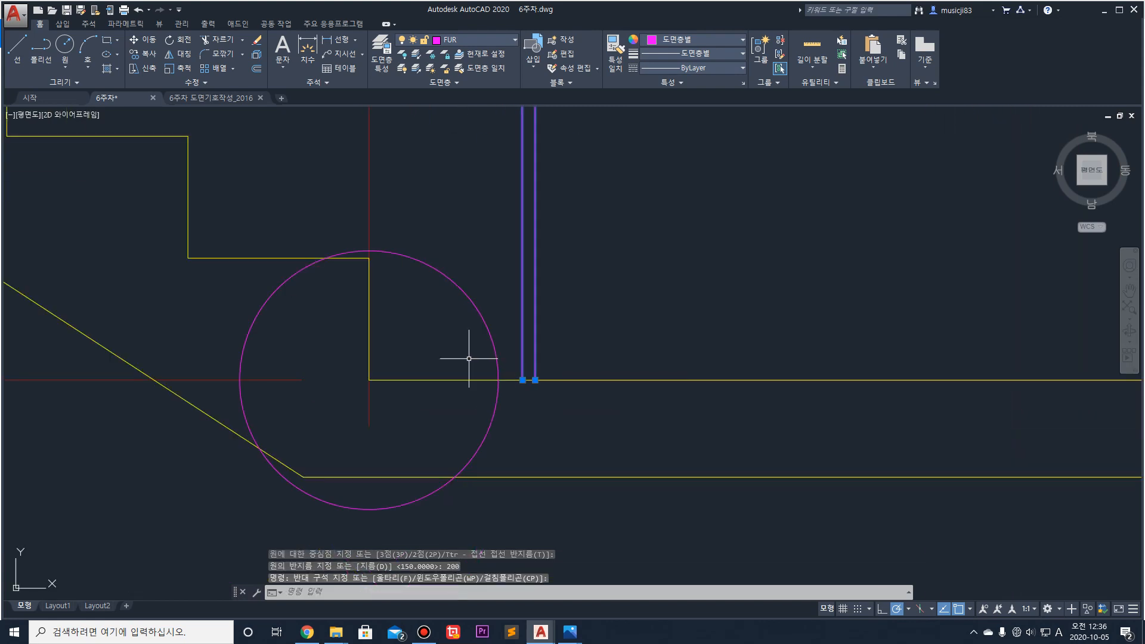
{"action": "type", "text": "m"}
{"action": "key", "text": "Return"}
{"action": "left_click", "coordinate": [535, 380]}
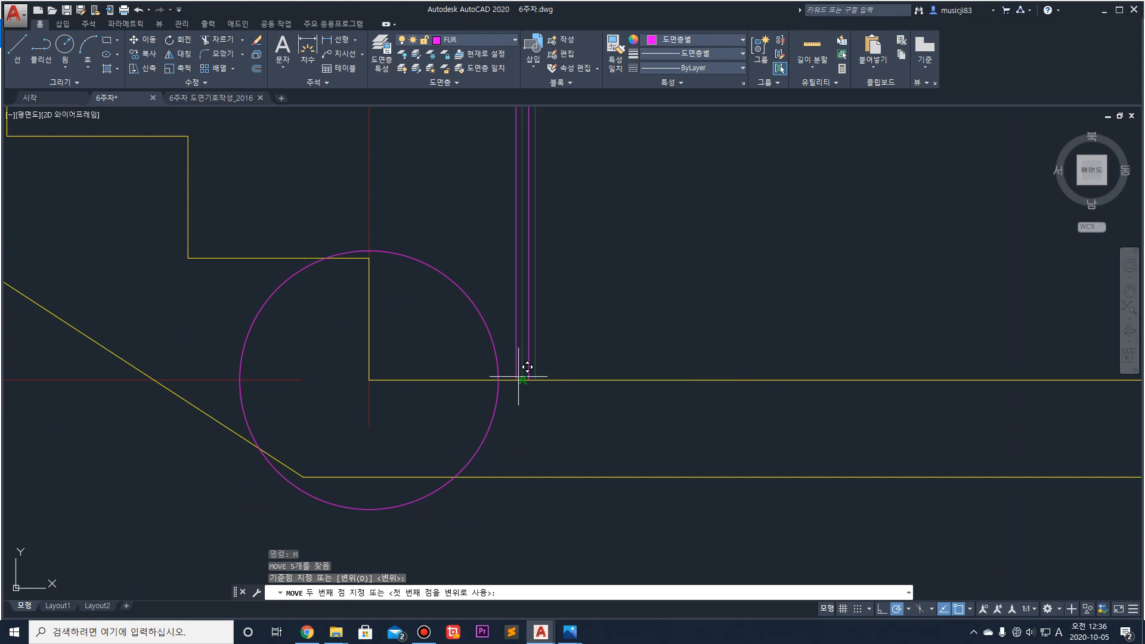
{"action": "key", "text": "Escape"}
Step: Delete the guide circle around the foot of the last riser
{"action": "left_click", "coordinate": [451, 319]}
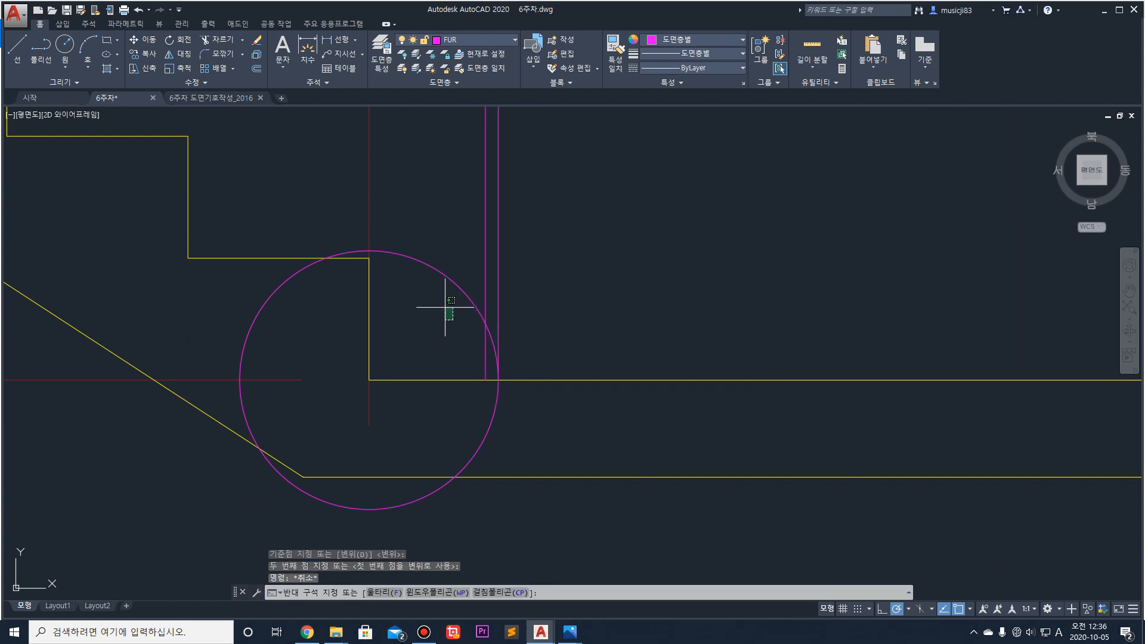
{"action": "left_click", "coordinate": [432, 256]}
{"action": "key", "text": "Delete"}
Step: Draw a sloped line joining the inner top ends of the handrail outlines on the upper and lower posts
{"action": "scroll", "coordinate": [481, 324], "scroll_direction": "down", "scroll_amount": 3}
{"action": "middle_click_drag", "start_coordinate": [480, 324], "coordinate": [623, 373]}
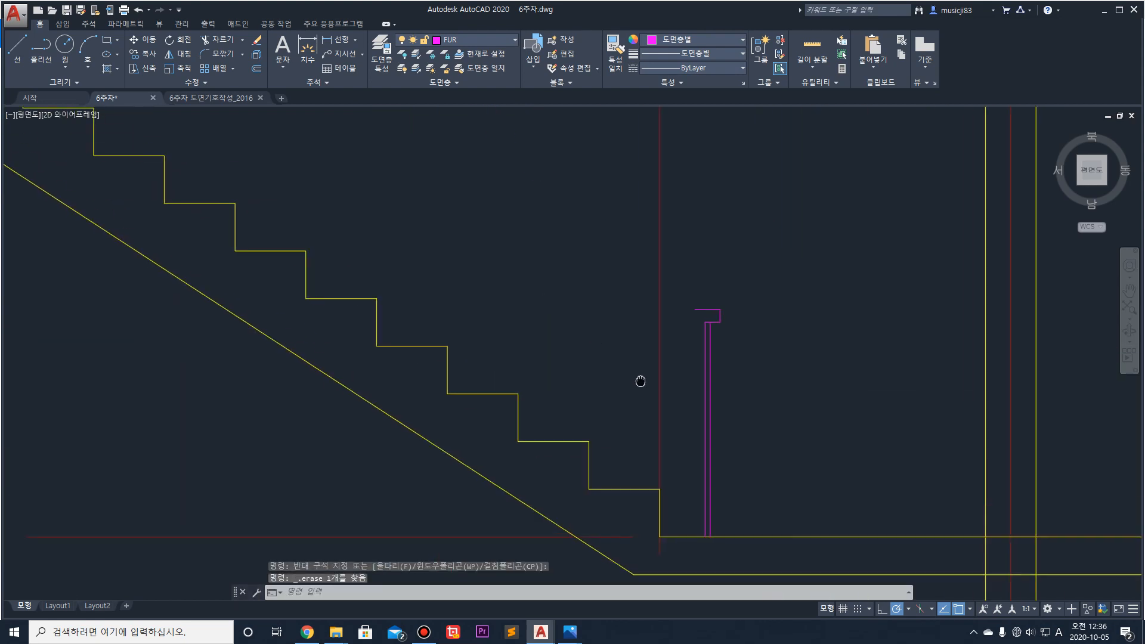
{"action": "scroll", "coordinate": [446, 239], "scroll_direction": "down", "scroll_amount": 3}
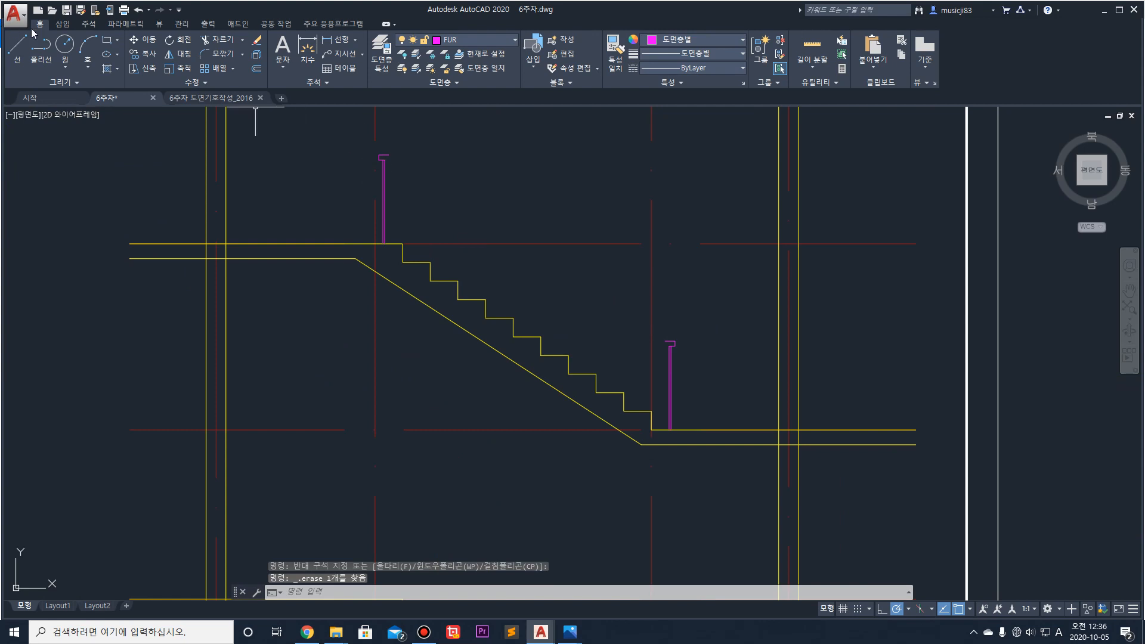
{"action": "left_click", "coordinate": [17, 48]}
{"action": "left_click", "coordinate": [386, 156]}
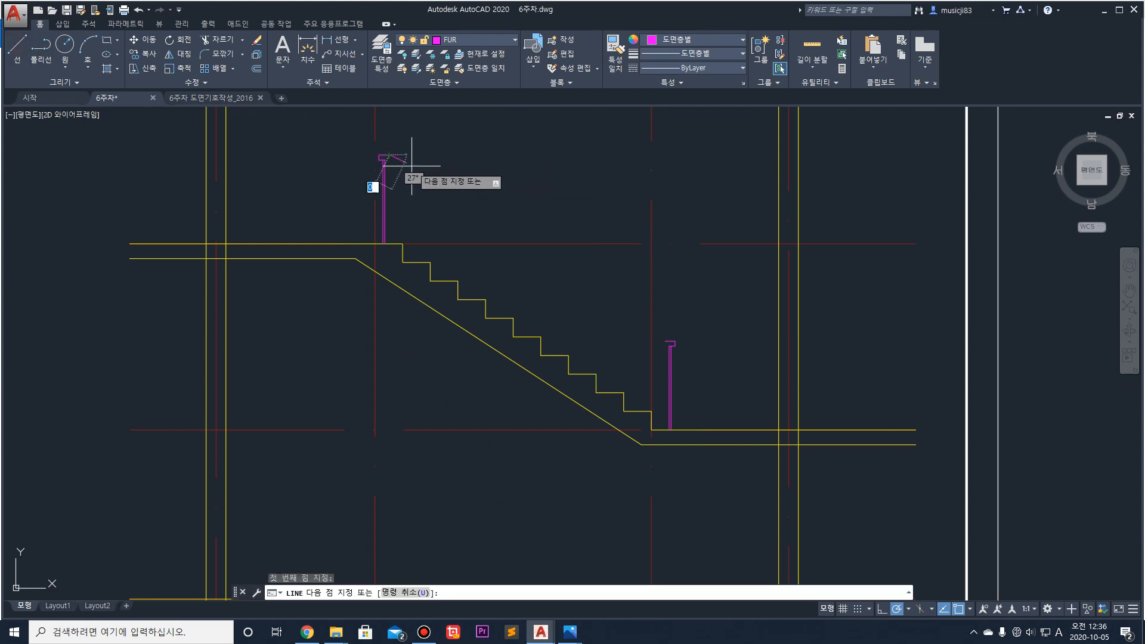
{"action": "scroll", "coordinate": [667, 322], "scroll_direction": "up", "scroll_amount": 2}
{"action": "left_click", "coordinate": [672, 342]}
{"action": "scroll", "coordinate": [661, 287], "scroll_direction": "down", "scroll_amount": 4}
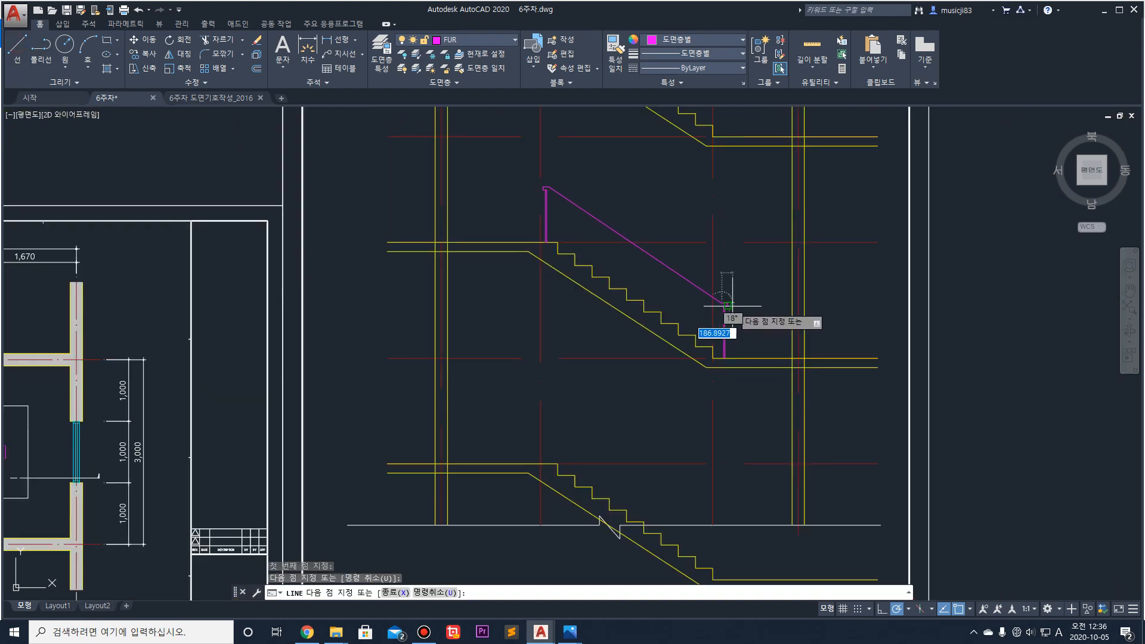
{"action": "key", "text": "Escape"}
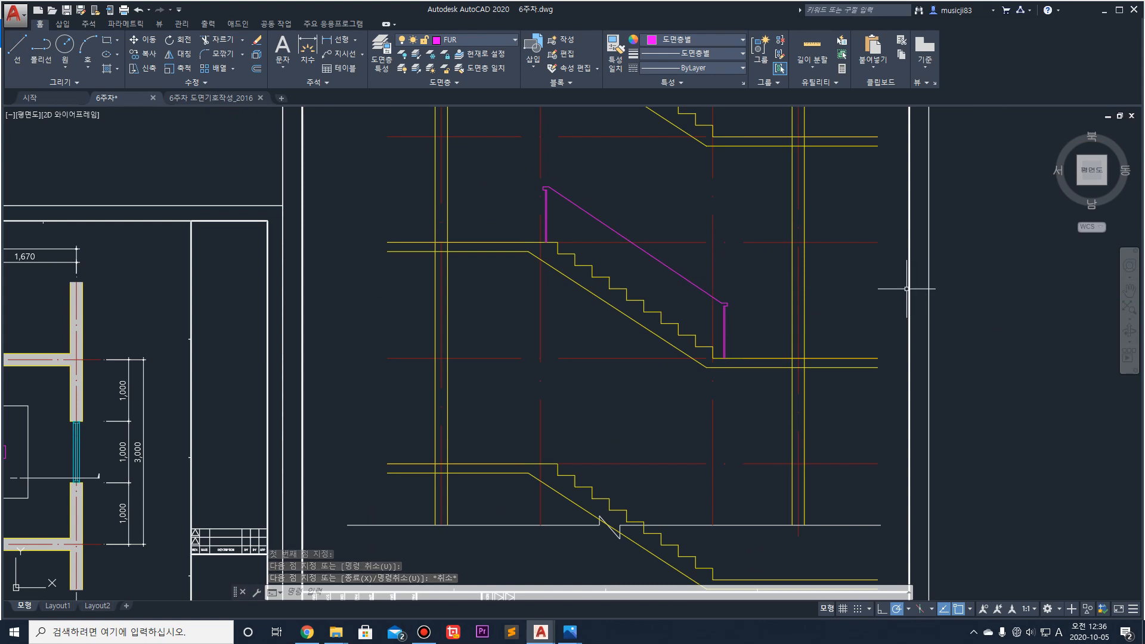
Step: Offset the sloped handrail line by 50 toward the stairs
{"action": "scroll", "coordinate": [585, 191], "scroll_direction": "up", "scroll_amount": 2}
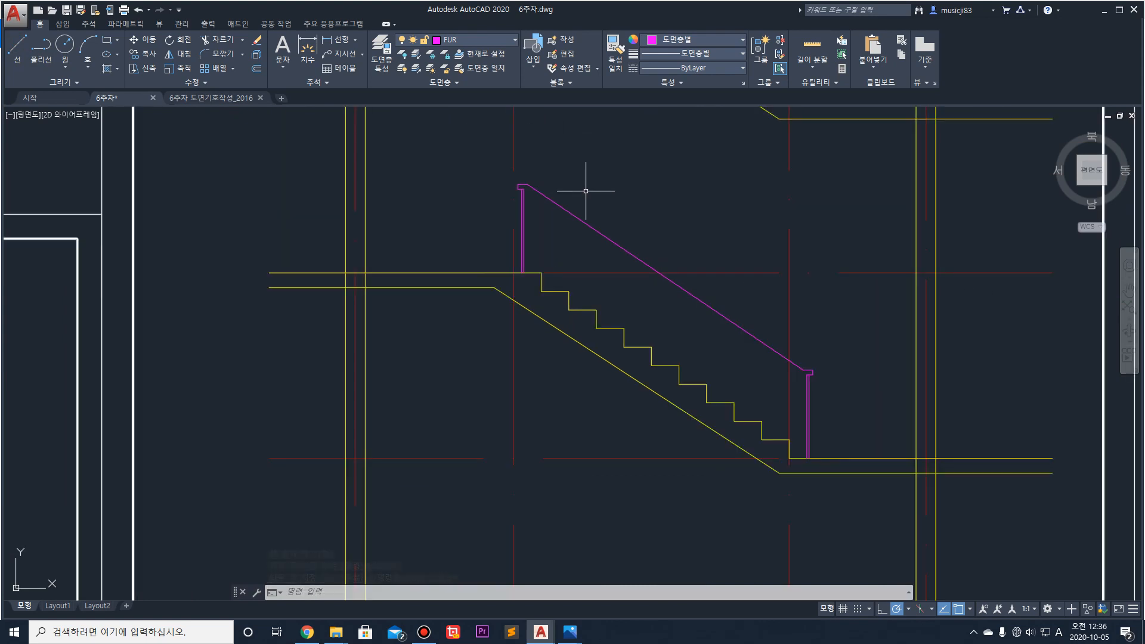
{"action": "left_click", "coordinate": [582, 240]}
{"action": "left_click", "coordinate": [560, 185]}
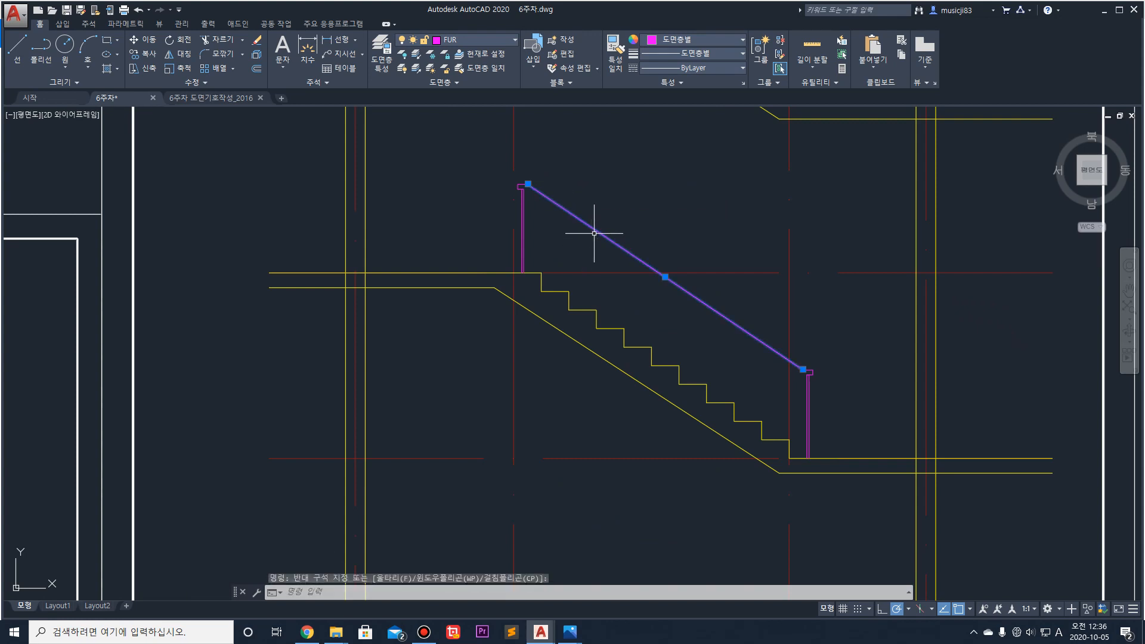
{"action": "type", "text": "o"}
{"action": "key", "text": "Return"}
{"action": "type", "text": "5"}
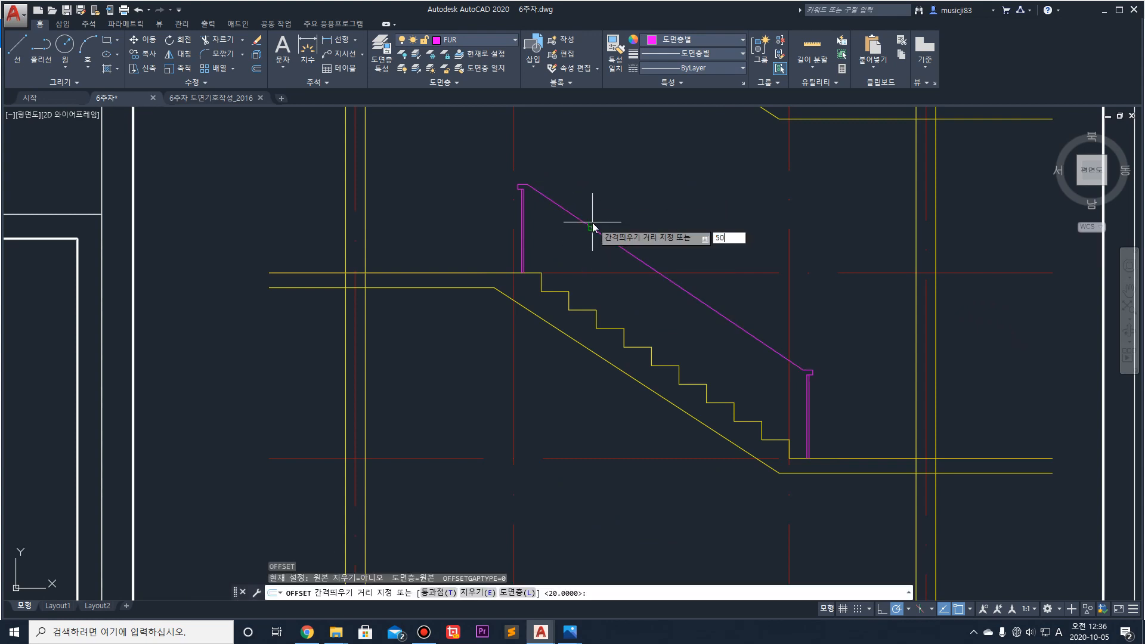
{"action": "type", "text": "0"}
{"action": "key", "text": "Return"}
{"action": "left_click", "coordinate": [590, 229]}
{"action": "left_click", "coordinate": [569, 244]}
{"action": "scroll", "coordinate": [507, 159], "scroll_direction": "up", "scroll_amount": 4}
{"action": "scroll", "coordinate": [573, 274], "scroll_direction": "up", "scroll_amount": 4}
{"action": "scroll", "coordinate": [599, 394], "scroll_direction": "up", "scroll_amount": 2}
{"action": "key", "text": "Escape"}
{"action": "scroll", "coordinate": [687, 378], "scroll_direction": "down", "scroll_amount": 3}
{"action": "scroll", "coordinate": [687, 378], "scroll_direction": "down", "scroll_amount": 6}
{"action": "scroll", "coordinate": [917, 340], "scroll_direction": "up", "scroll_amount": 5}
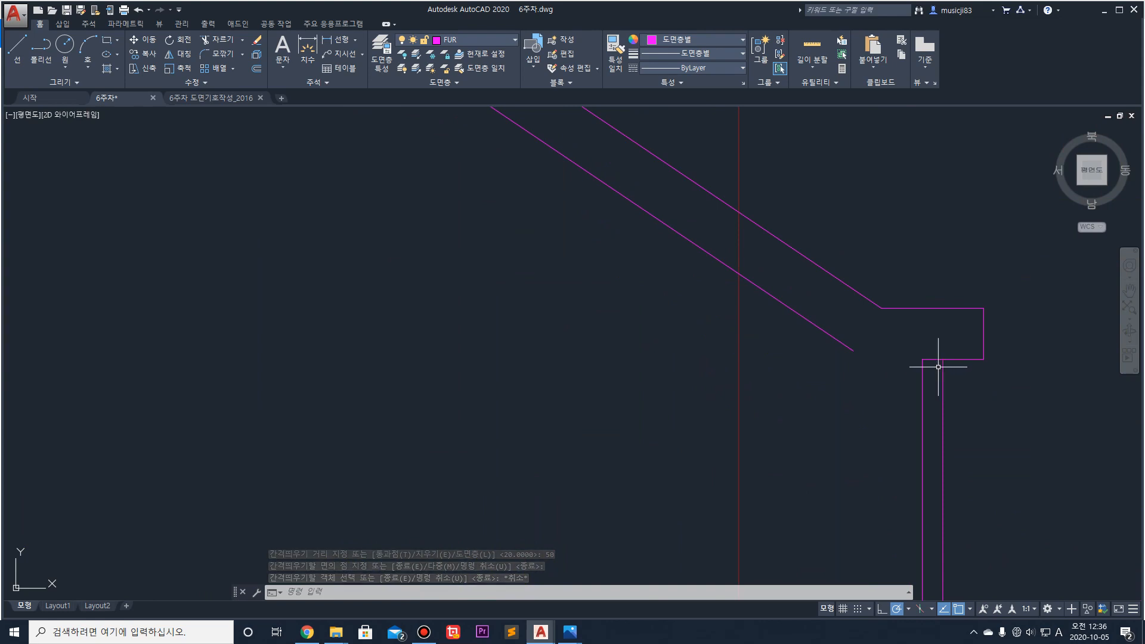
{"action": "type", "text": "l"}
{"action": "key", "text": "Return"}
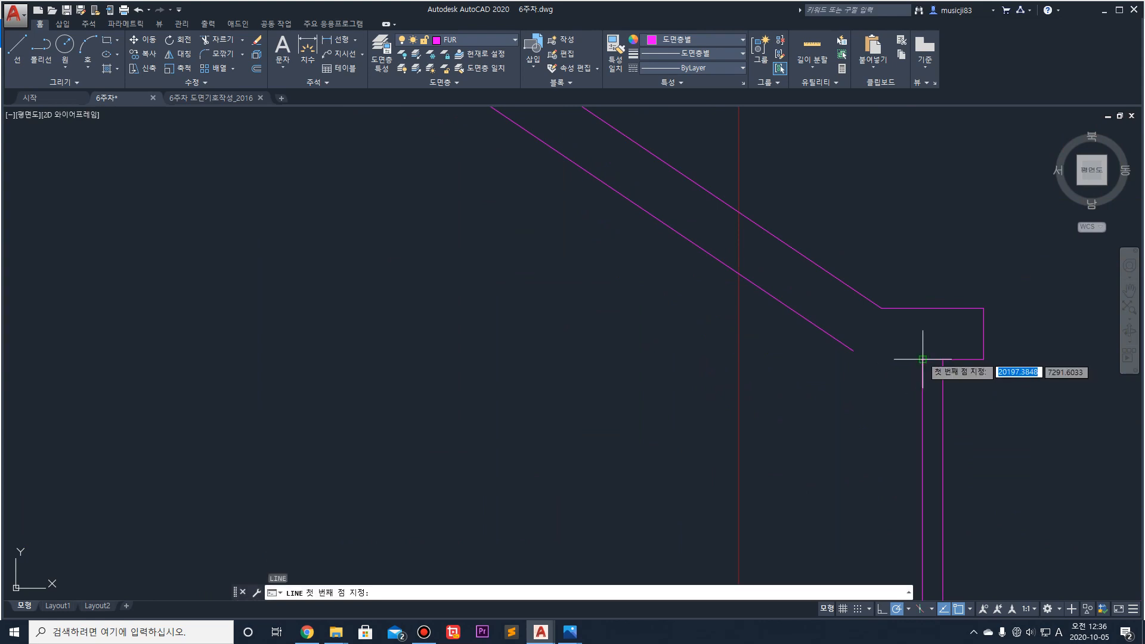
{"action": "left_click", "coordinate": [922, 359]}
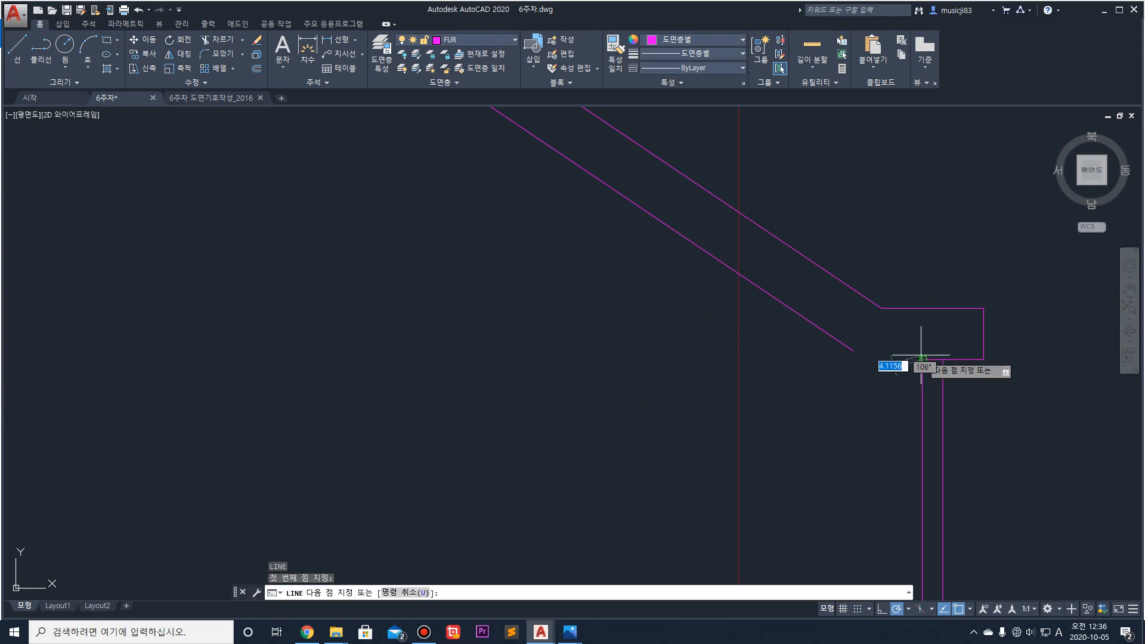
{"action": "left_click", "coordinate": [853, 350]}
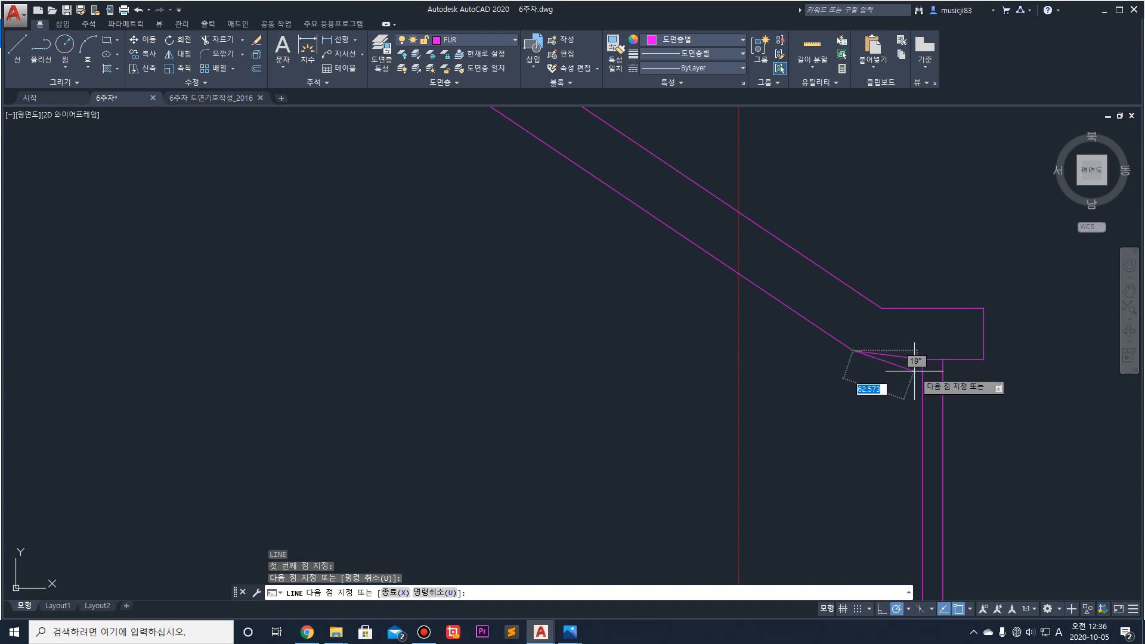
{"action": "key", "text": "ctrl+z"}
{"action": "key", "text": "Escape"}
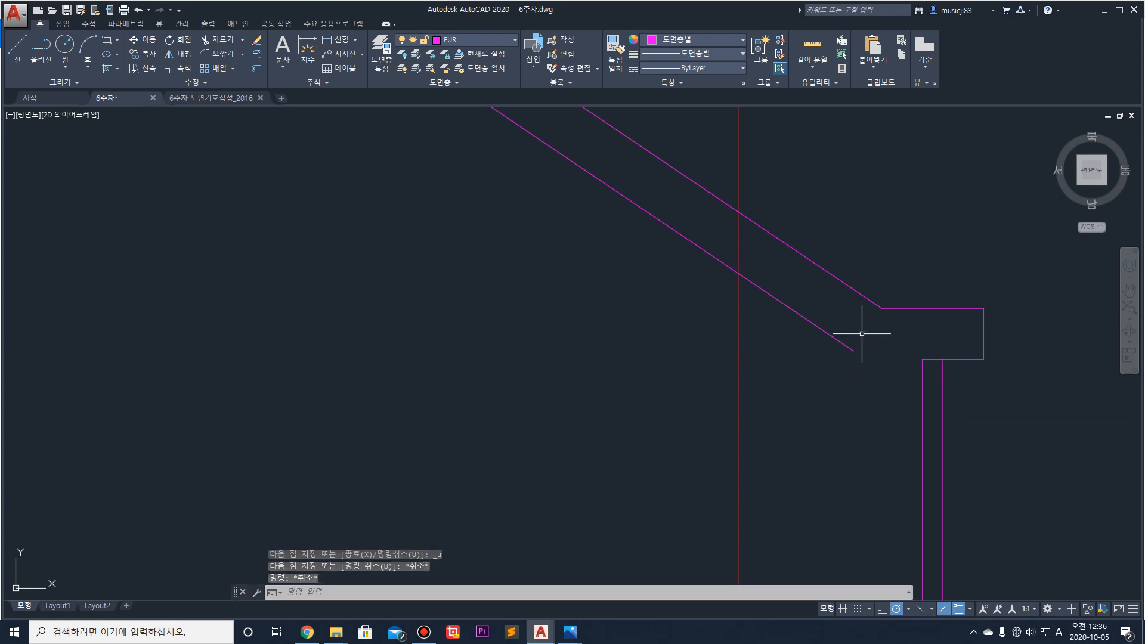
Step: Fillet the lower sloped handrail line with the bottom edge of the handrail outline at the lower post
{"action": "type", "text": "f"}
{"action": "key", "text": "Return"}
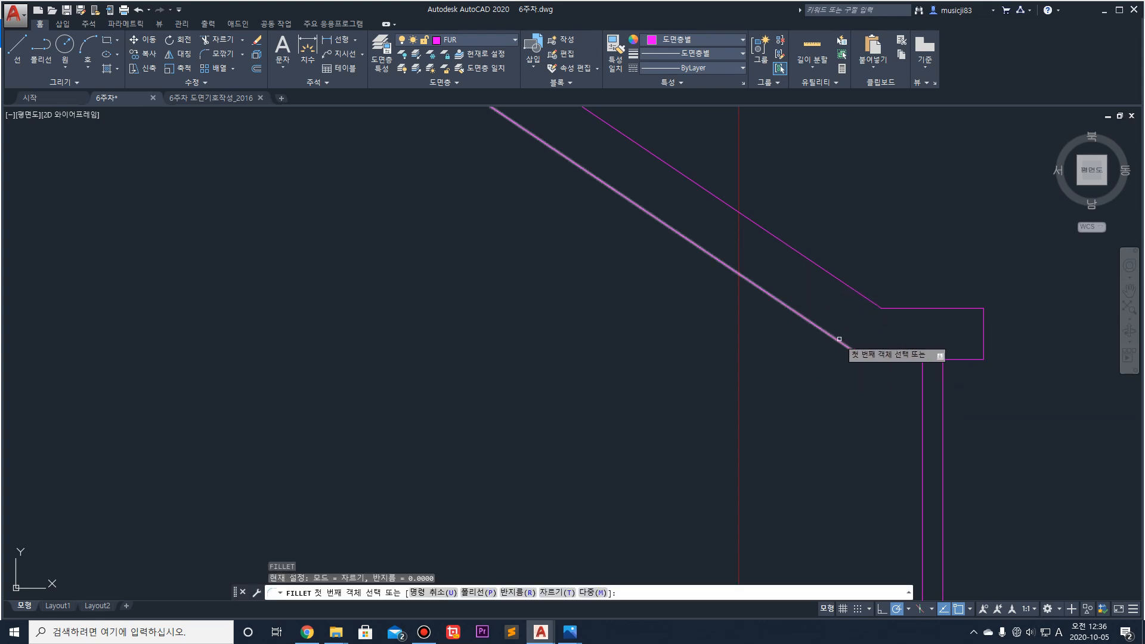
{"action": "left_click", "coordinate": [844, 344]}
{"action": "left_click", "coordinate": [929, 359]}
{"action": "scroll", "coordinate": [859, 339], "scroll_direction": "down", "scroll_amount": 6}
{"action": "scroll", "coordinate": [524, 242], "scroll_direction": "up", "scroll_amount": 8}
{"action": "key", "text": "Escape"}
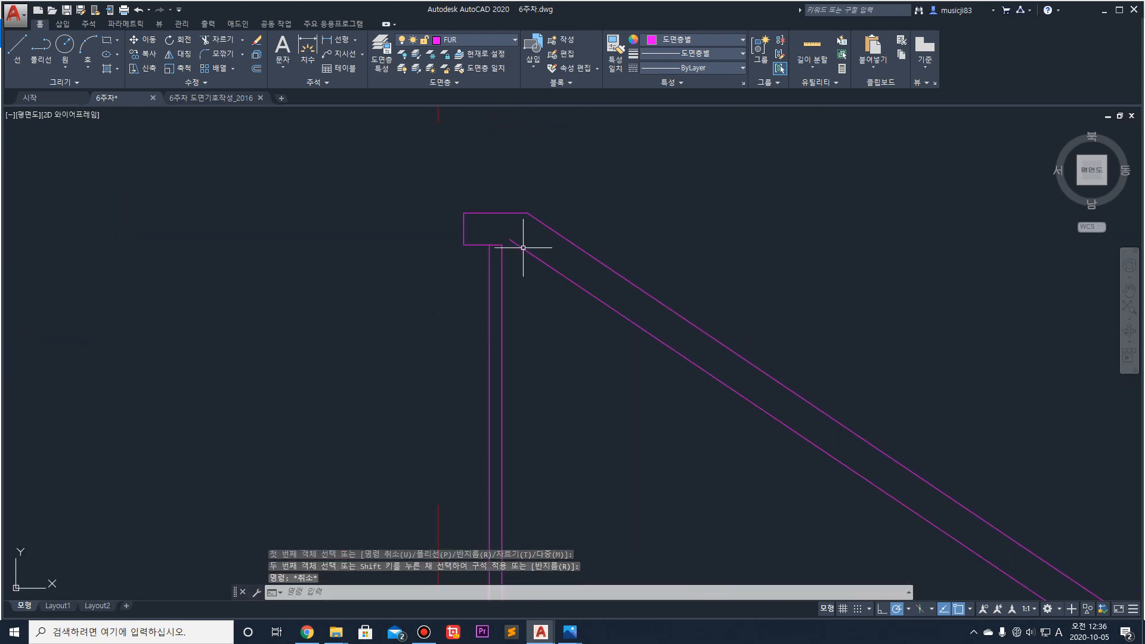
Step: Fillet the bottom edge of the upper post's handrail outline with the lower sloped handrail line
{"action": "key", "text": "Return"}
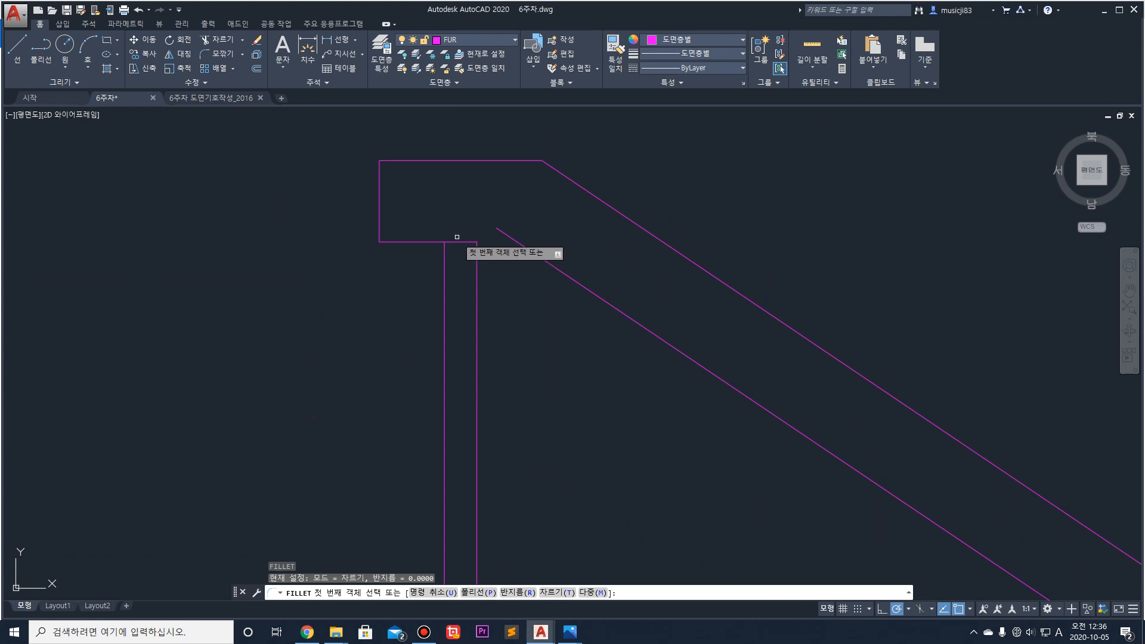
{"action": "left_click", "coordinate": [464, 241]}
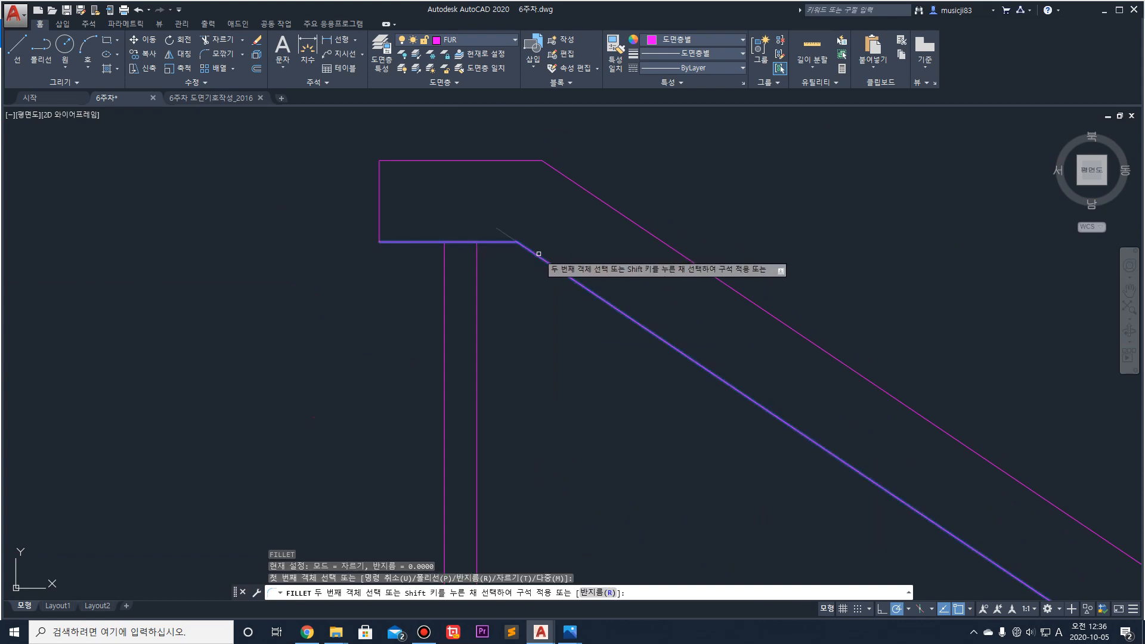
{"action": "left_click", "coordinate": [543, 257]}
{"action": "scroll", "coordinate": [701, 331], "scroll_direction": "down", "scroll_amount": 4}
{"action": "scroll", "coordinate": [701, 331], "scroll_direction": "down", "scroll_amount": 5}
{"action": "middle_click_drag", "start_coordinate": [899, 358], "coordinate": [733, 258]}
{"action": "key", "text": "Escape"}
{"action": "middle_click_drag", "start_coordinate": [532, 194], "coordinate": [525, 245]}
{"action": "scroll", "coordinate": [445, 265], "scroll_direction": "up", "scroll_amount": 4}
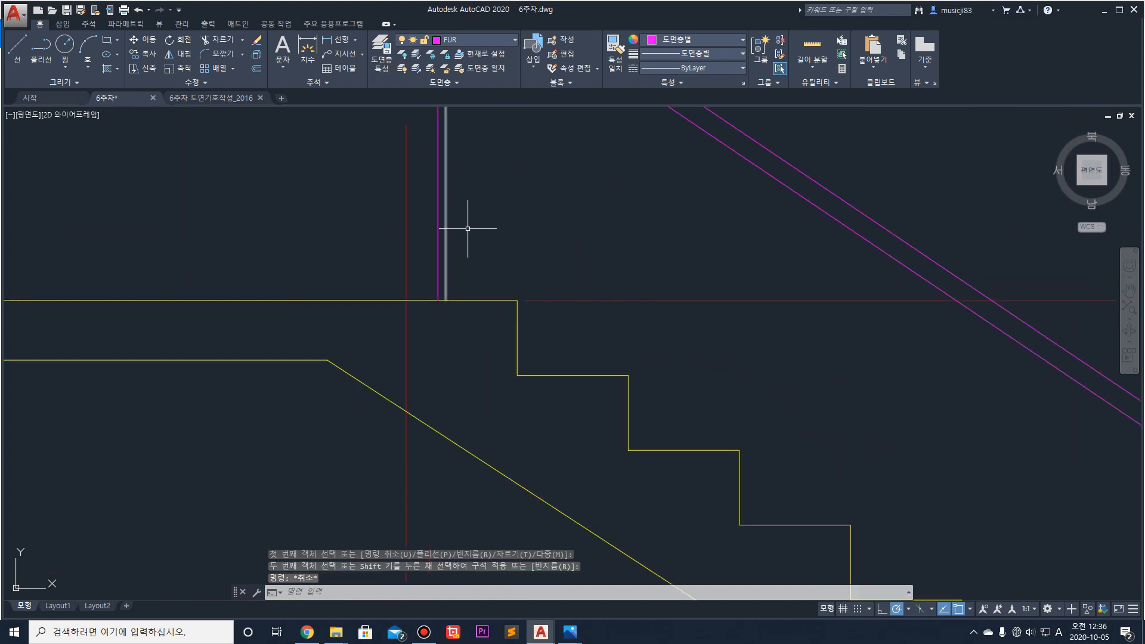
{"action": "key", "text": "Escape"}
{"action": "key", "text": "Escape"}
{"action": "left_click", "coordinate": [470, 260]}
{"action": "left_click", "coordinate": [424, 233]}
{"action": "scroll", "coordinate": [443, 307], "scroll_direction": "up", "scroll_amount": 2}
{"action": "scroll", "coordinate": [441, 295], "scroll_direction": "down", "scroll_amount": 2}
{"action": "type", "text": "co"}
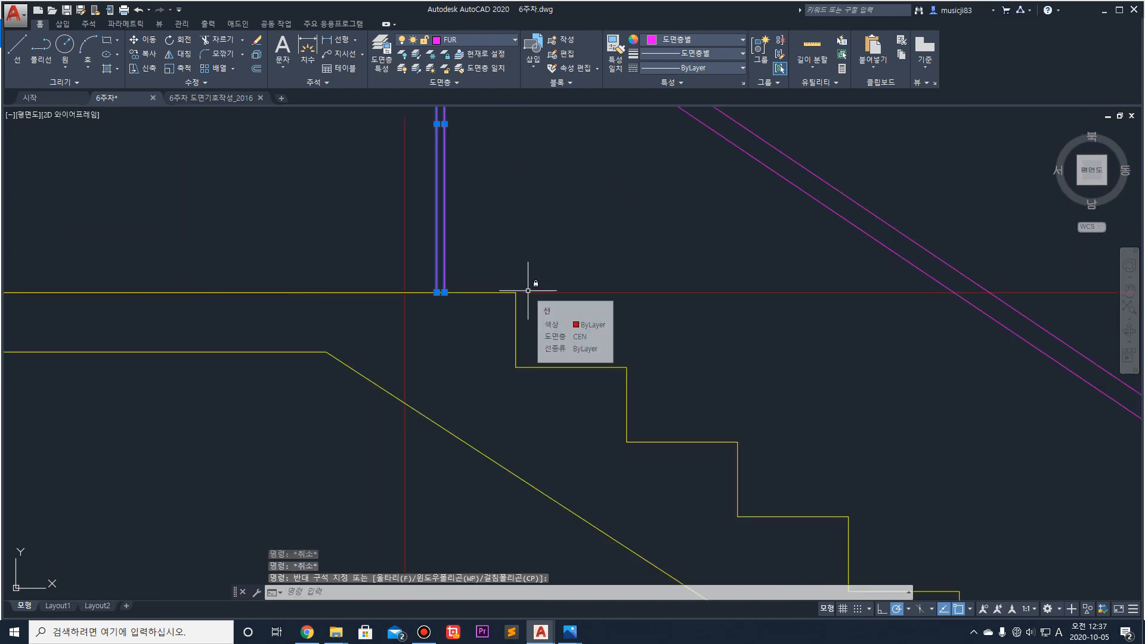
{"action": "key", "text": "Return"}
{"action": "scroll", "coordinate": [445, 292], "scroll_direction": "up", "scroll_amount": 5}
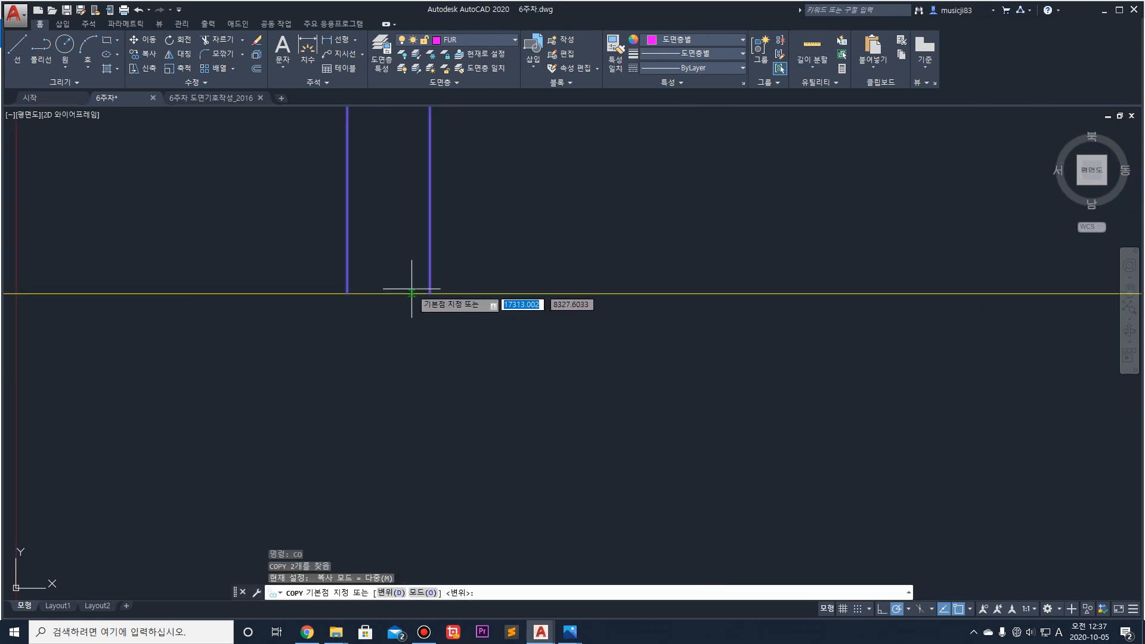
{"action": "scroll", "coordinate": [390, 293], "scroll_direction": "down", "scroll_amount": 5}
{"action": "key", "text": "Escape"}
Step: Draw a line closing the bottom of the upper post along the landing surface
{"action": "scroll", "coordinate": [381, 303], "scroll_direction": "up", "scroll_amount": 3}
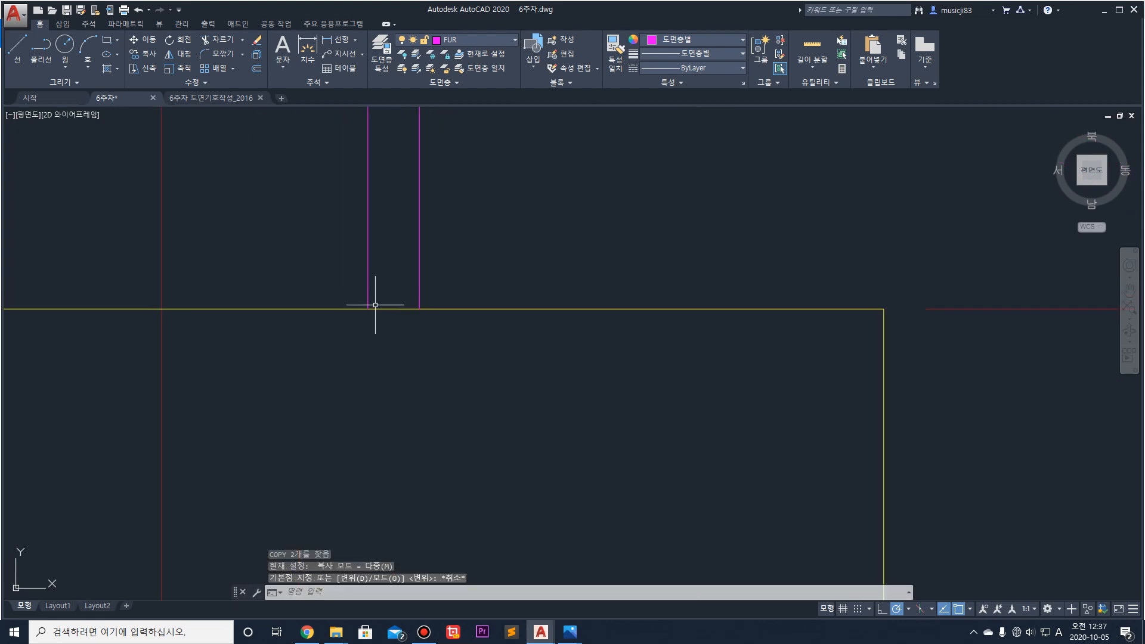
{"action": "type", "text": "l"}
{"action": "key", "text": "Return"}
{"action": "left_click", "coordinate": [368, 309]}
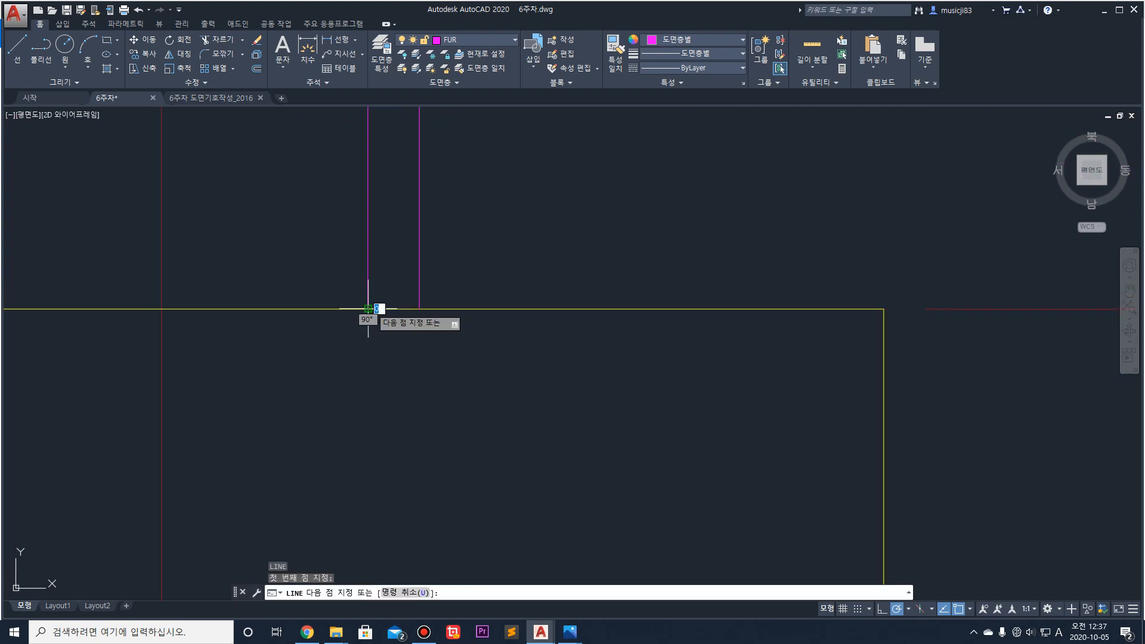
{"action": "left_click", "coordinate": [422, 307]}
{"action": "key", "text": "Return"}
Step: Copy the upper post and its base line from the base midpoint to the midpoints of the first two treads below the landing
{"action": "scroll", "coordinate": [479, 288], "scroll_direction": "down", "scroll_amount": 8}
{"action": "middle_click_drag", "start_coordinate": [488, 220], "coordinate": [462, 334]}
{"action": "scroll", "coordinate": [463, 334], "scroll_direction": "down", "scroll_amount": 2}
{"action": "left_click", "coordinate": [479, 213]}
{"action": "left_click", "coordinate": [442, 218]}
{"action": "scroll", "coordinate": [466, 361], "scroll_direction": "up", "scroll_amount": 3}
{"action": "left_click", "coordinate": [470, 469]}
{"action": "middle_click_drag", "start_coordinate": [486, 421], "coordinate": [497, 295]}
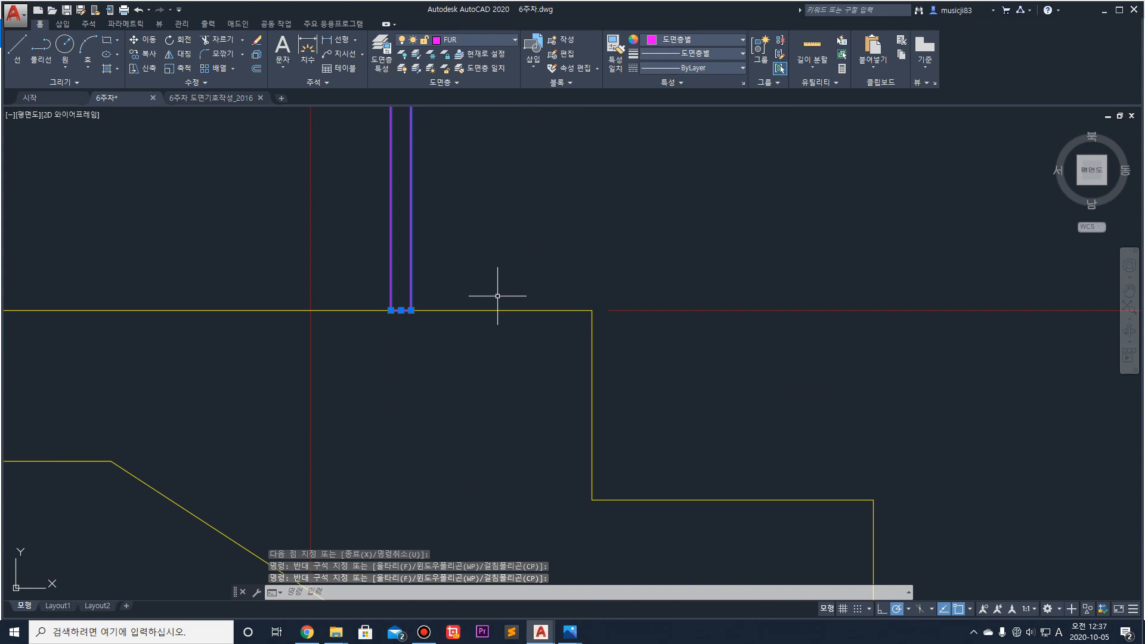
{"action": "type", "text": "co"}
{"action": "key", "text": "Return"}
{"action": "scroll", "coordinate": [429, 307], "scroll_direction": "up", "scroll_amount": 5}
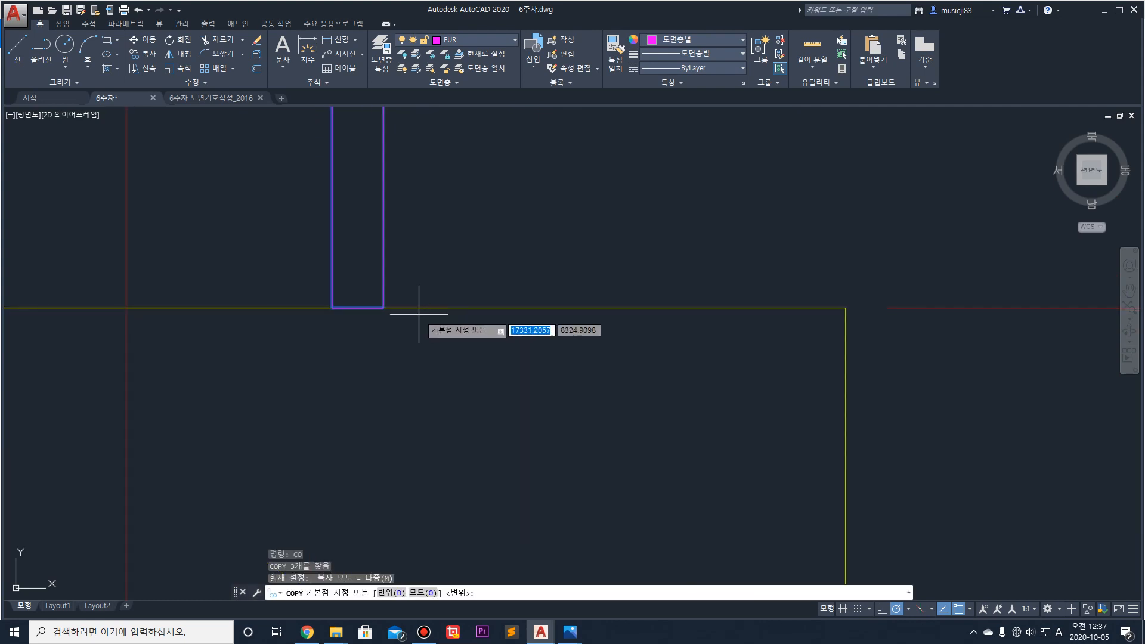
{"action": "left_click", "coordinate": [358, 308]}
{"action": "scroll", "coordinate": [361, 306], "scroll_direction": "down", "scroll_amount": 4}
{"action": "scroll", "coordinate": [546, 424], "scroll_direction": "up", "scroll_amount": 3}
{"action": "scroll", "coordinate": [442, 341], "scroll_direction": "down", "scroll_amount": 3}
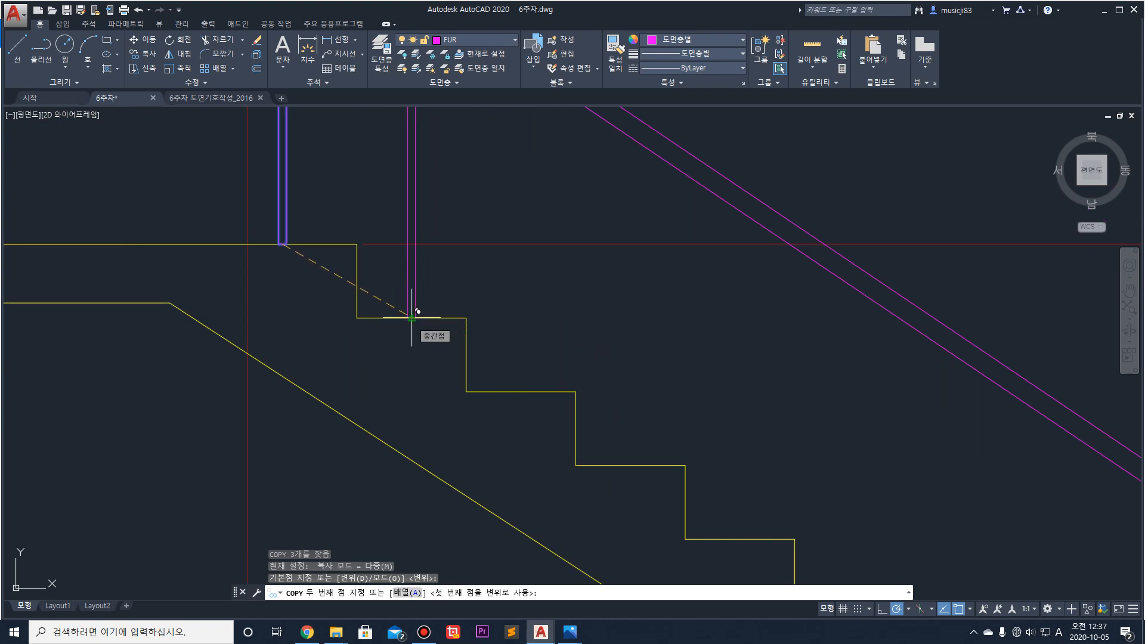
{"action": "left_click", "coordinate": [412, 317]}
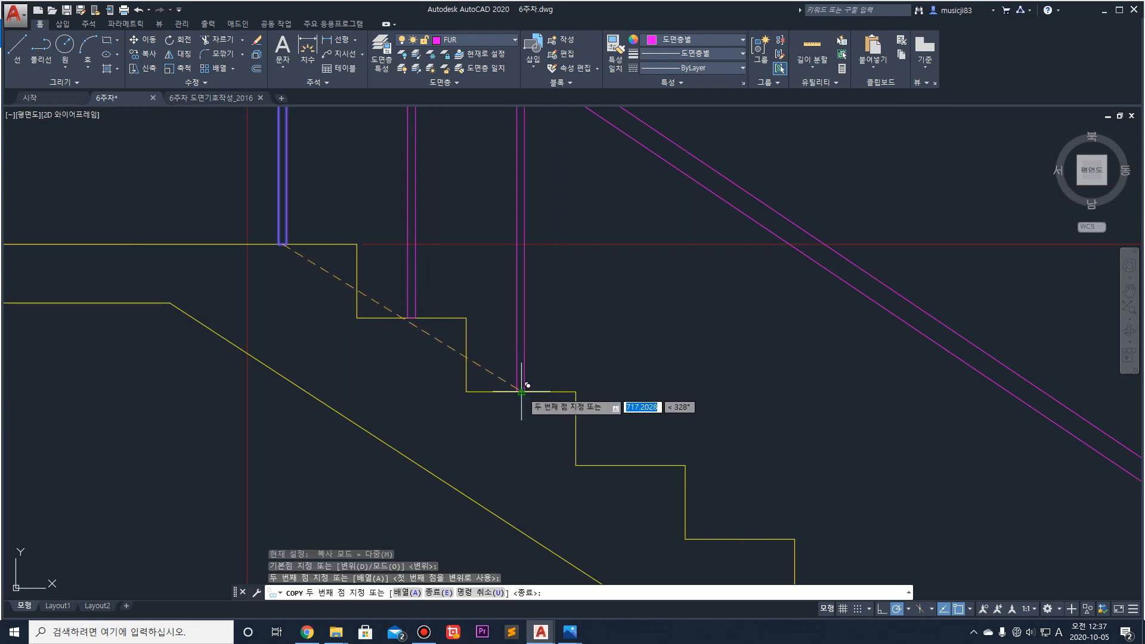
{"action": "scroll", "coordinate": [523, 390], "scroll_direction": "down", "scroll_amount": 3}
{"action": "scroll", "coordinate": [548, 417], "scroll_direction": "down", "scroll_amount": 3}
{"action": "scroll", "coordinate": [549, 371], "scroll_direction": "up", "scroll_amount": 7}
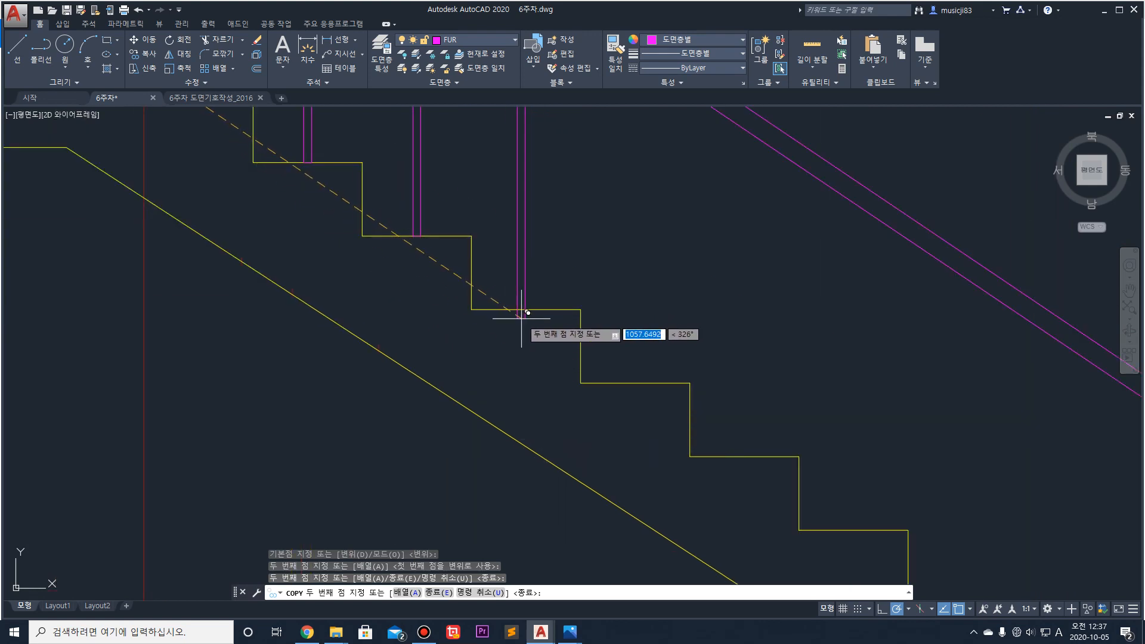
Step: Place further copies of the post at the midpoints of the remaining treads down to the lowest one
{"action": "left_click", "coordinate": [525, 309]}
{"action": "left_click", "coordinate": [636, 383]}
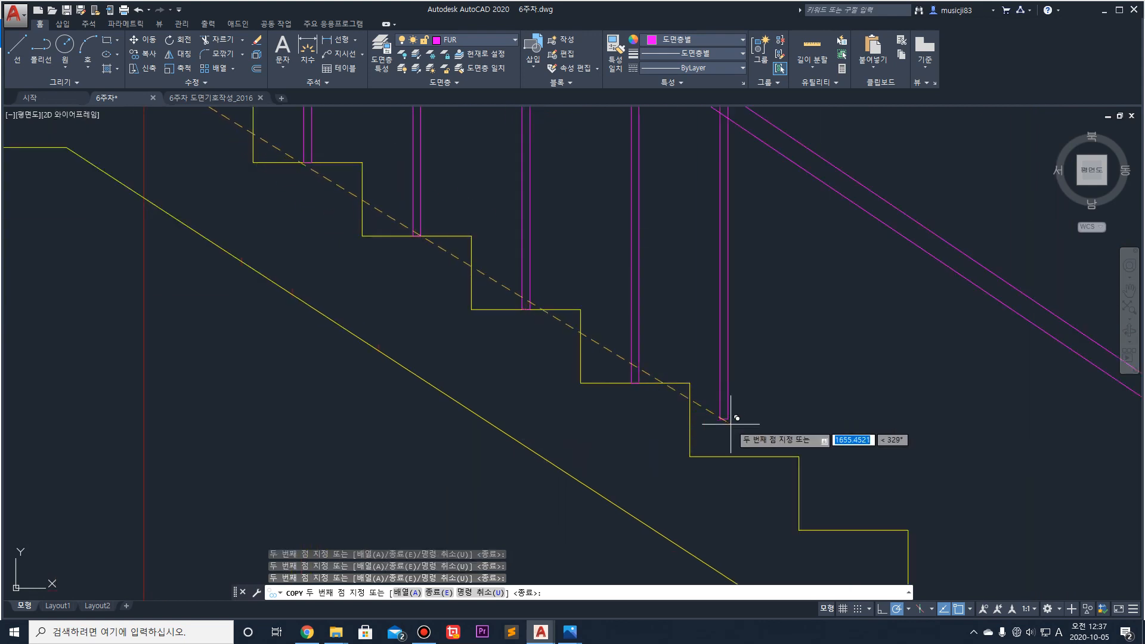
{"action": "left_click", "coordinate": [750, 456]}
{"action": "mouse_move", "coordinate": [804, 436]}
{"action": "middle_mouse_down"}
{"action": "mouse_move", "coordinate": [819, 387]}
{"action": "mouse_move", "coordinate": [863, 377]}
{"action": "middle_mouse_up"}
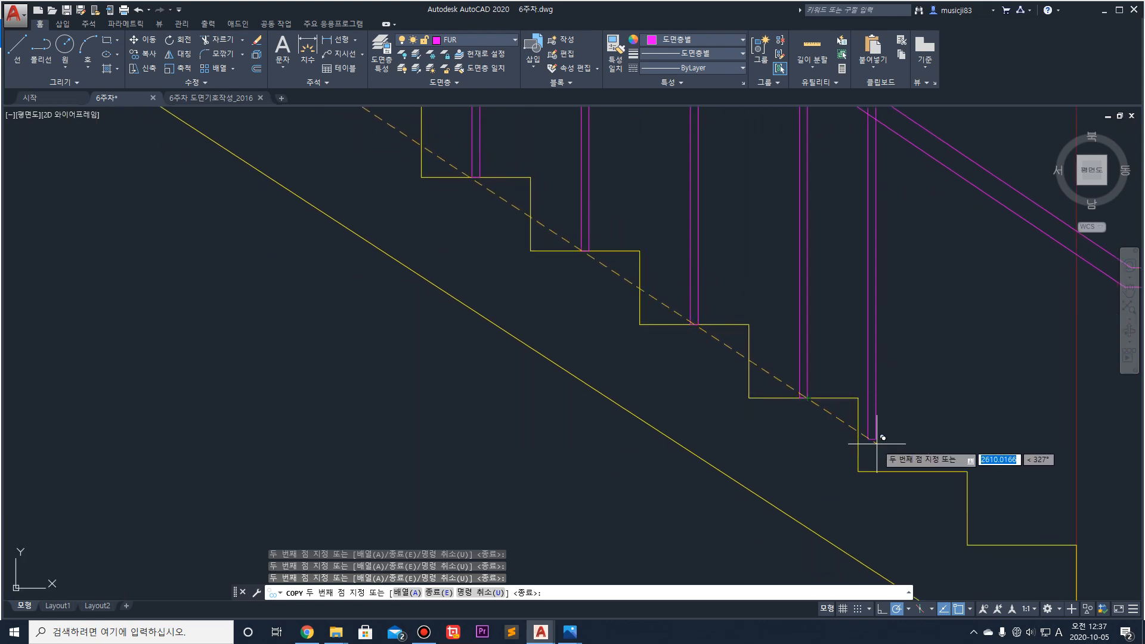
{"action": "middle_click_drag", "start_coordinate": [926, 462], "coordinate": [909, 399]}
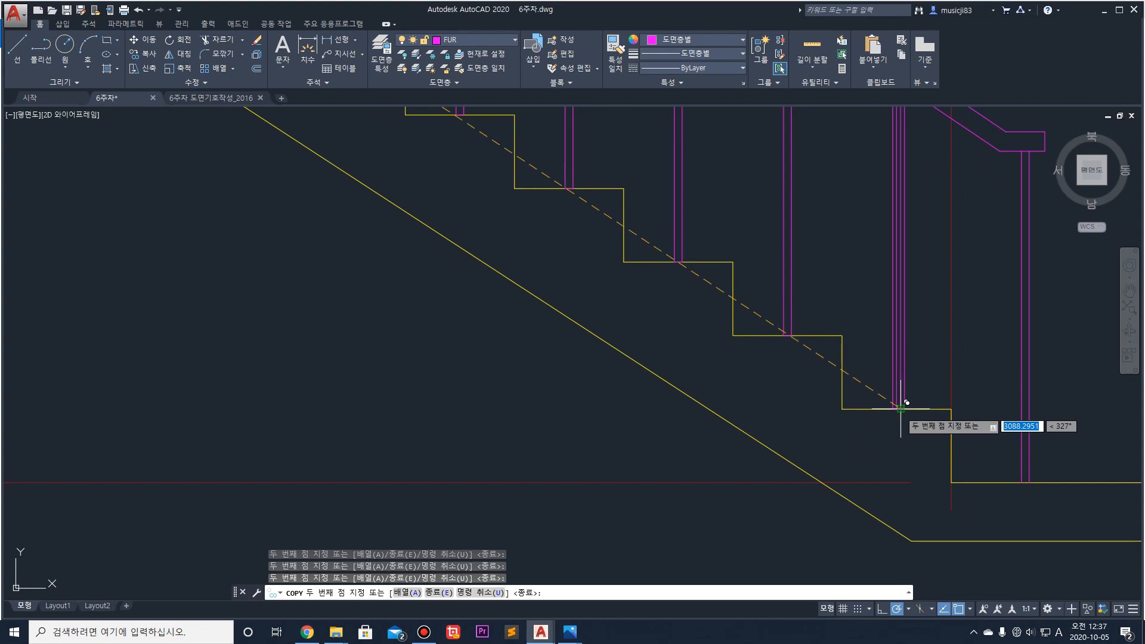
{"action": "scroll", "coordinate": [903, 406], "scroll_direction": "down", "scroll_amount": 5}
{"action": "key", "text": "Escape"}
{"action": "scroll", "coordinate": [723, 327], "scroll_direction": "up", "scroll_amount": 2}
{"action": "middle_click_drag", "start_coordinate": [723, 328], "coordinate": [605, 302]}
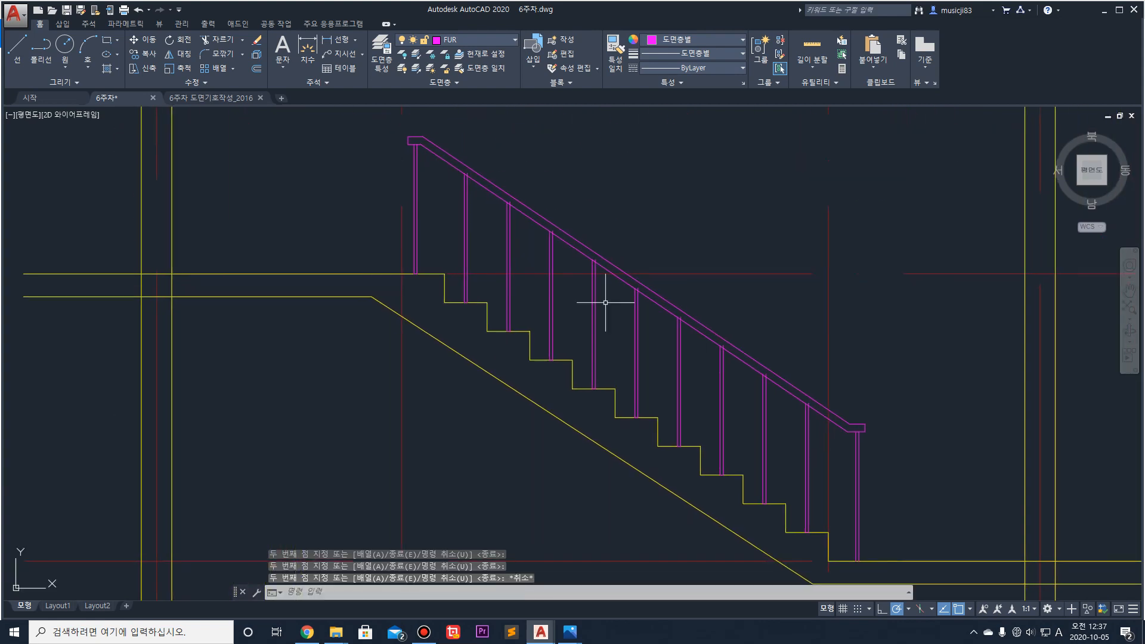
Step: Trim the tops of the first three intermediate posts back to the lower sloped handrail line, using the railing lines as cutting edges
{"action": "type", "text": "tr"}
{"action": "key", "text": "Return"}
{"action": "left_click", "coordinate": [888, 430]}
{"action": "left_click", "coordinate": [511, 185]}
{"action": "key", "text": "Return"}
{"action": "scroll", "coordinate": [475, 175], "scroll_direction": "up", "scroll_amount": 5}
{"action": "scroll", "coordinate": [475, 174], "scroll_direction": "up", "scroll_amount": 2}
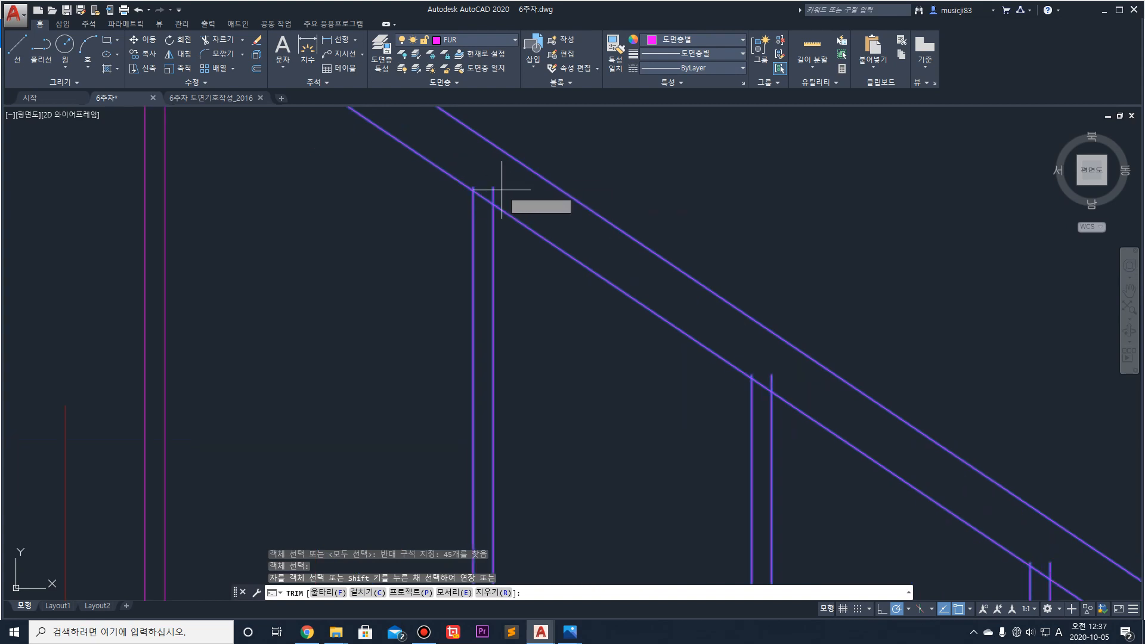
{"action": "left_click", "coordinate": [474, 187]}
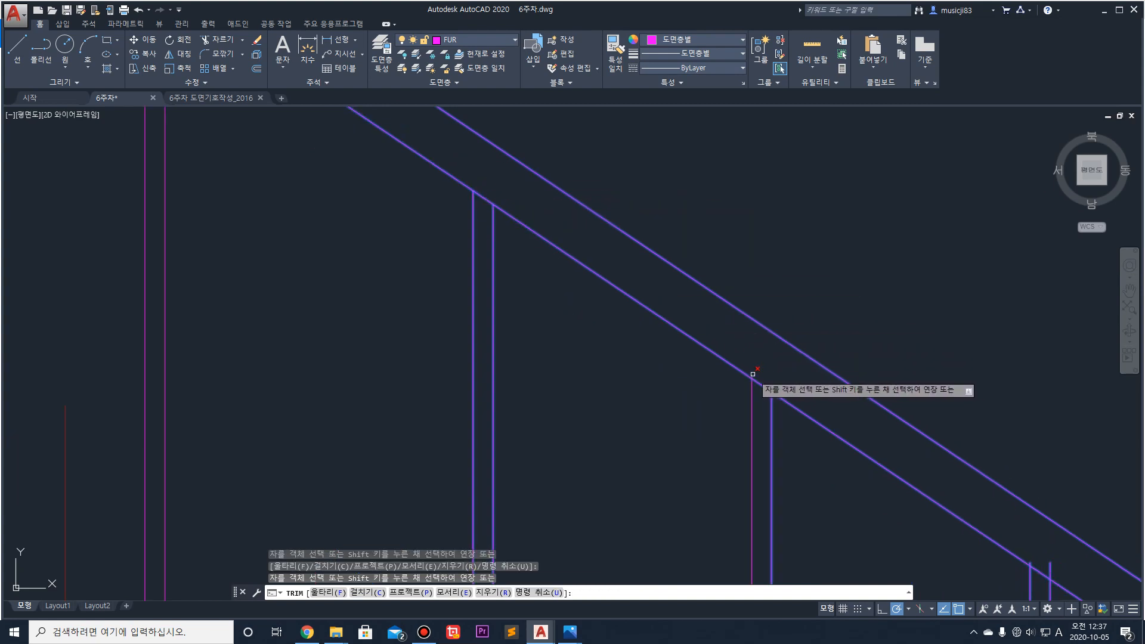
{"action": "scroll", "coordinate": [756, 266], "scroll_direction": "up", "scroll_amount": 2}
{"action": "scroll", "coordinate": [801, 331], "scroll_direction": "up", "scroll_amount": 2}
{"action": "left_click", "coordinate": [829, 314]}
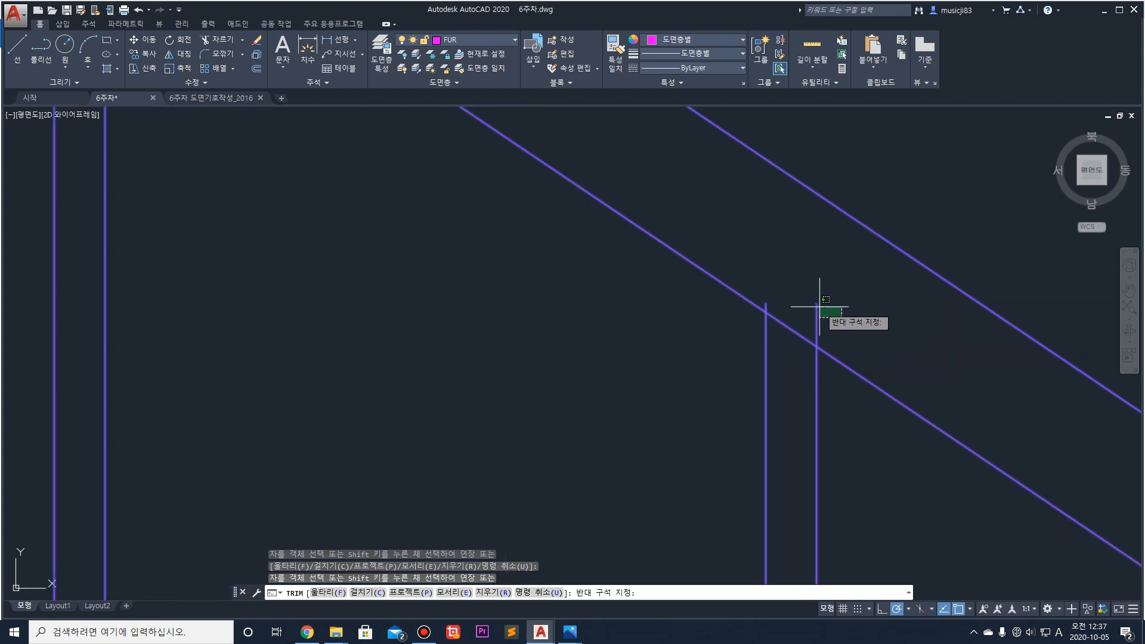
{"action": "left_click", "coordinate": [811, 301]}
{"action": "left_click", "coordinate": [766, 306]}
Step: Trim the tops of the middle posts back to the lower sloped handrail line
{"action": "scroll", "coordinate": [780, 309], "scroll_direction": "down", "scroll_amount": 2}
{"action": "middle_click_drag", "start_coordinate": [960, 358], "coordinate": [759, 171]}
{"action": "scroll", "coordinate": [759, 171], "scroll_direction": "up", "scroll_amount": 1}
{"action": "scroll", "coordinate": [948, 399], "scroll_direction": "up", "scroll_amount": 1}
{"action": "middle_click_drag", "start_coordinate": [939, 369], "coordinate": [739, 269]}
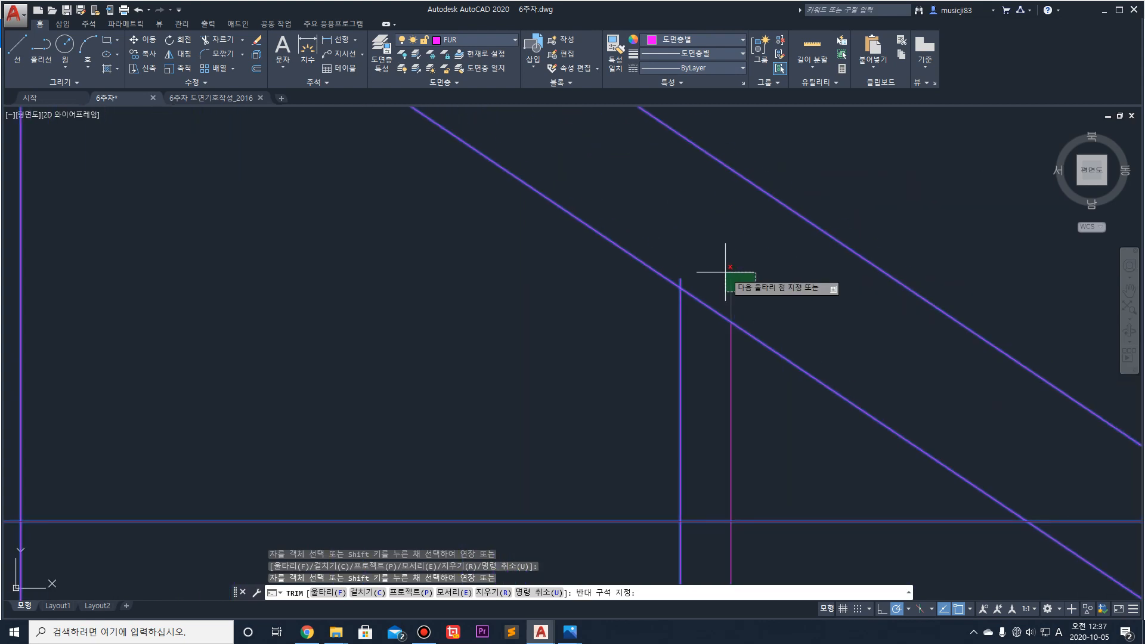
{"action": "left_click", "coordinate": [732, 278]}
{"action": "left_click", "coordinate": [680, 282]}
{"action": "middle_click_drag", "start_coordinate": [982, 408], "coordinate": [714, 193]}
{"action": "scroll", "coordinate": [667, 202], "scroll_direction": "down", "scroll_amount": 2}
{"action": "middle_click_drag", "start_coordinate": [864, 357], "coordinate": [775, 309]}
{"action": "scroll", "coordinate": [755, 280], "scroll_direction": "up", "scroll_amount": 5}
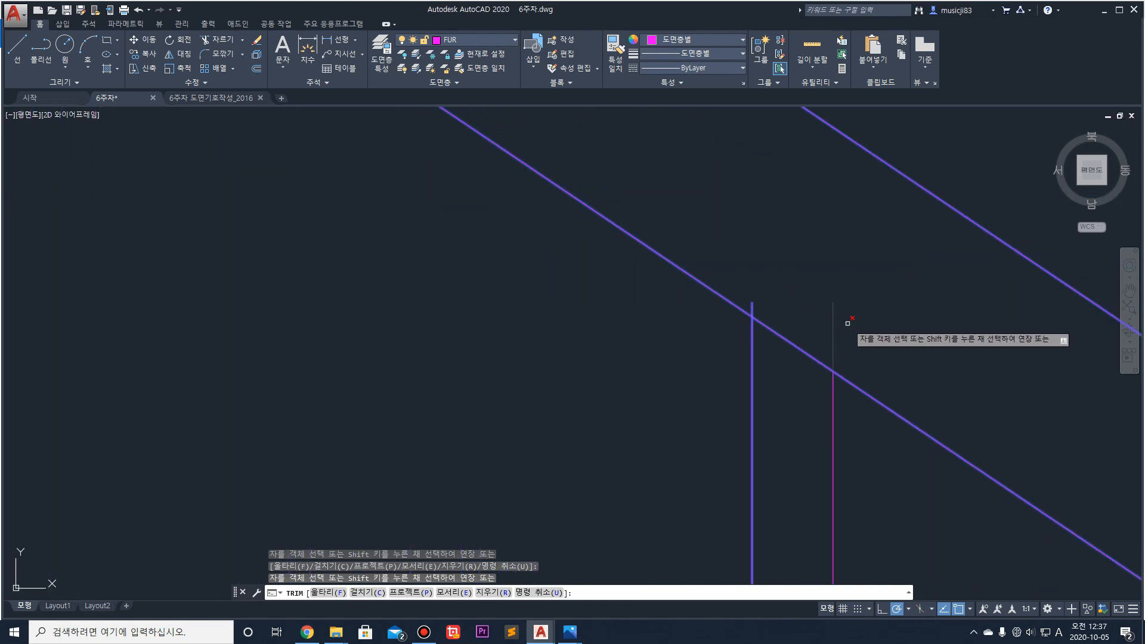
{"action": "left_click", "coordinate": [836, 324]}
{"action": "left_click", "coordinate": [756, 297]}
{"action": "left_click", "coordinate": [749, 305]}
Step: Trim the tops of the remaining posts toward the flight's lower end back to the lower sloped handrail line
{"action": "scroll", "coordinate": [857, 313], "scroll_direction": "down", "scroll_amount": 5}
{"action": "middle_click_drag", "start_coordinate": [999, 421], "coordinate": [718, 229]}
{"action": "scroll", "coordinate": [835, 311], "scroll_direction": "up", "scroll_amount": 5}
{"action": "left_click", "coordinate": [872, 286]}
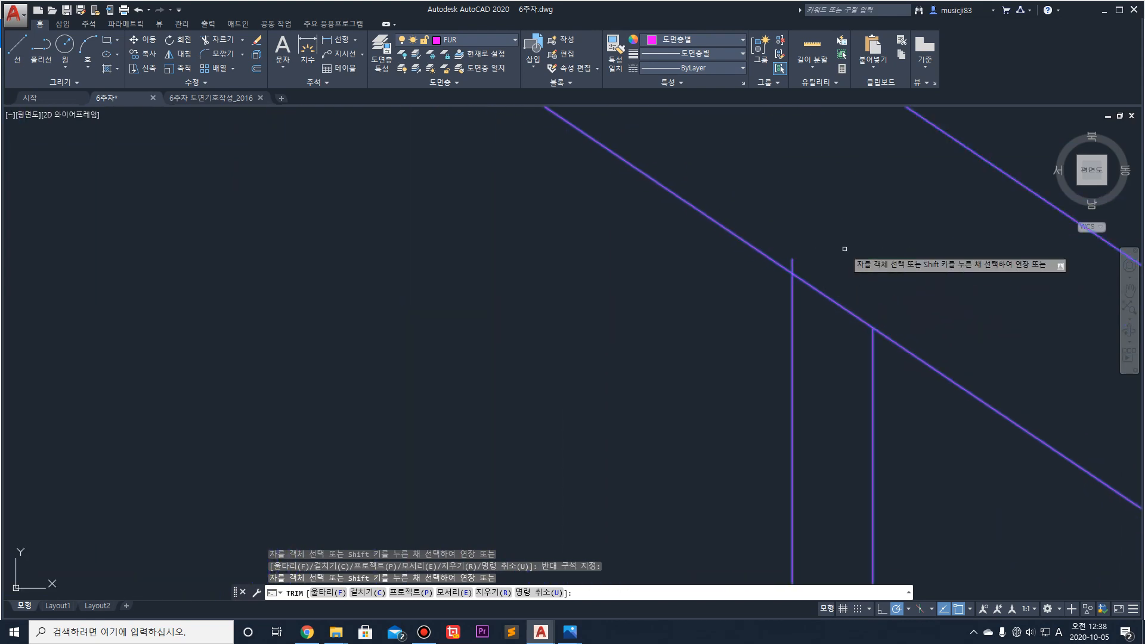
{"action": "scroll", "coordinate": [818, 243], "scroll_direction": "down", "scroll_amount": 5}
{"action": "scroll", "coordinate": [785, 242], "scroll_direction": "up", "scroll_amount": 5}
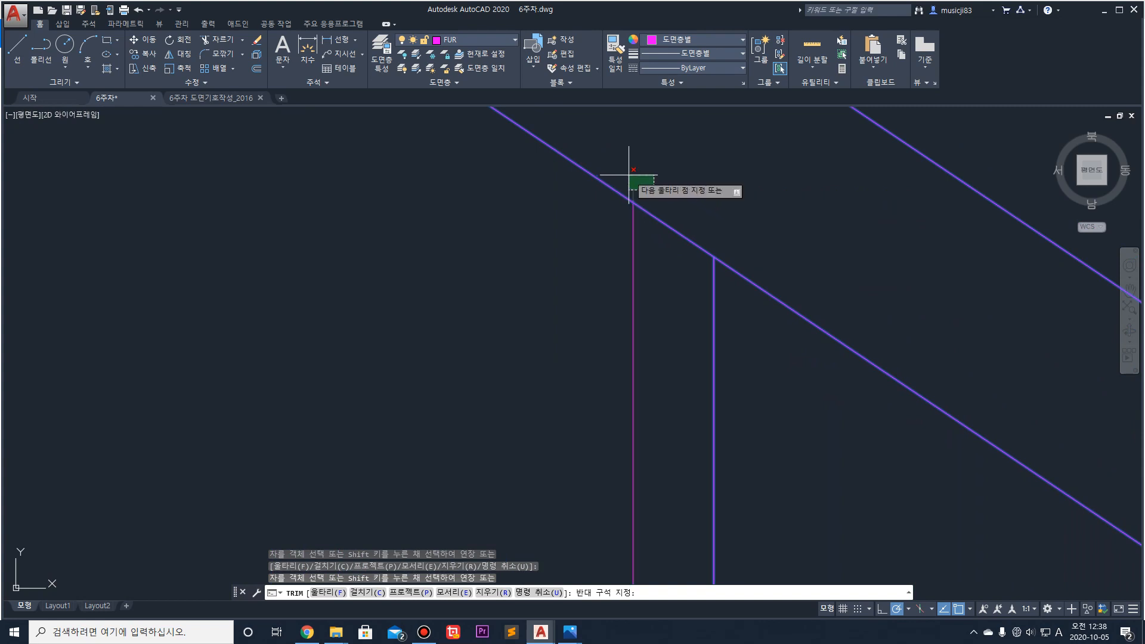
{"action": "left_click", "coordinate": [633, 194]}
{"action": "middle_click_drag", "start_coordinate": [983, 356], "coordinate": [748, 217]}
{"action": "scroll", "coordinate": [786, 270], "scroll_direction": "up", "scroll_amount": 4}
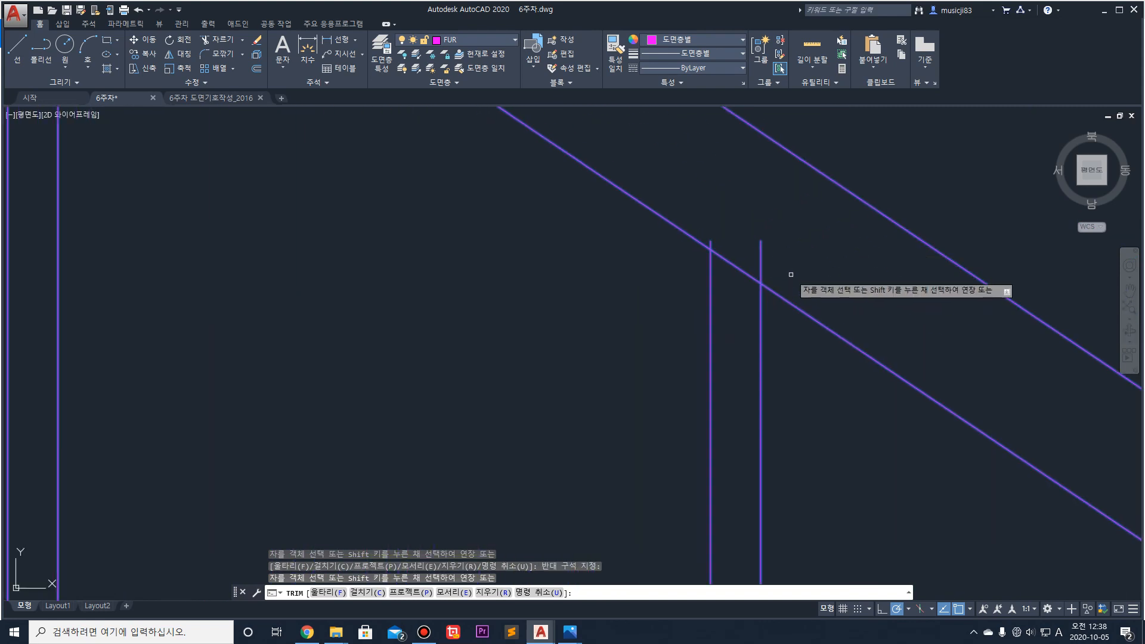
{"action": "scroll", "coordinate": [713, 241], "scroll_direction": "down", "scroll_amount": 3}
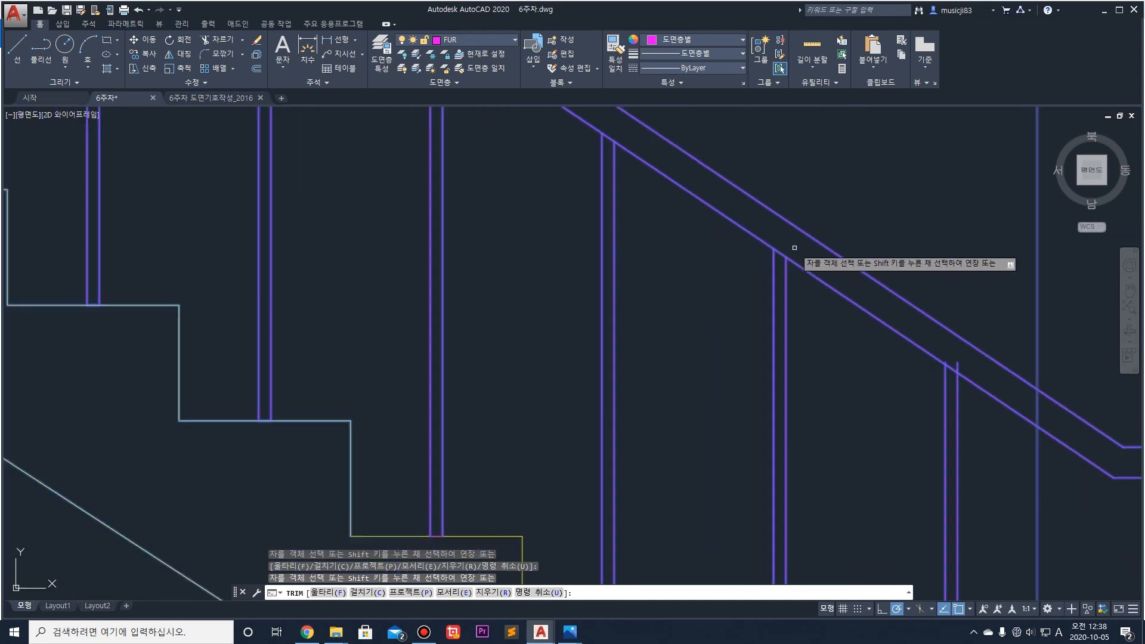
{"action": "scroll", "coordinate": [781, 276], "scroll_direction": "up", "scroll_amount": 3}
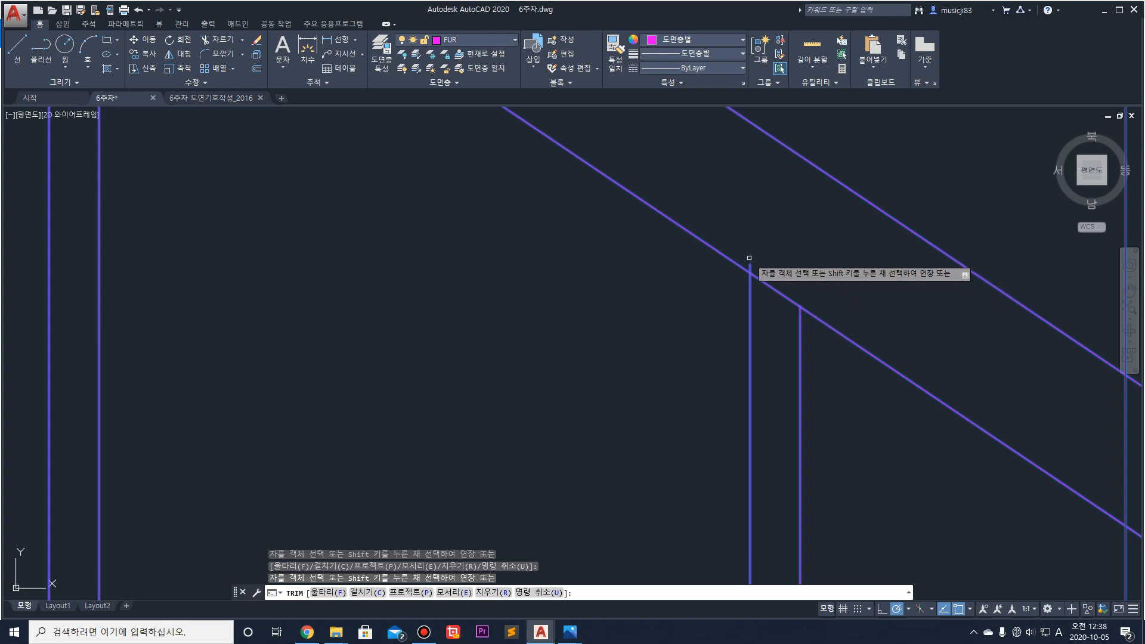
{"action": "scroll", "coordinate": [749, 275], "scroll_direction": "down", "scroll_amount": 3}
{"action": "scroll", "coordinate": [829, 287], "scroll_direction": "down", "scroll_amount": 8}
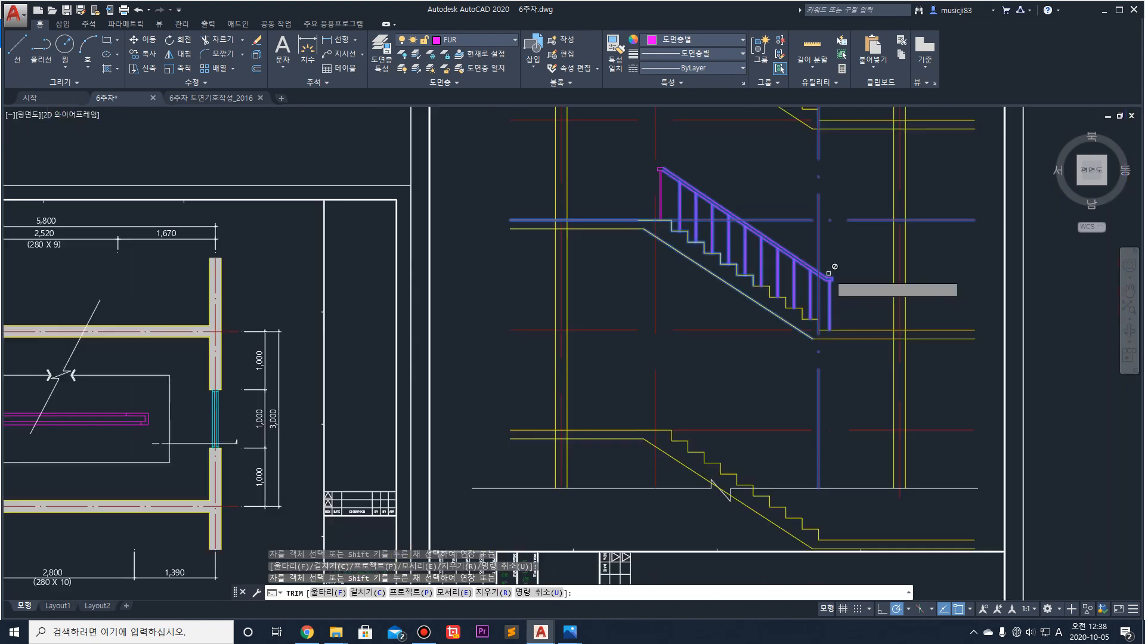
{"action": "key", "text": "Escape"}
{"action": "key", "text": "Escape"}
Step: Lock the CON layer so the stair and slab lines cannot be edited
{"action": "middle_click_drag", "start_coordinate": [679, 148], "coordinate": [613, 212]}
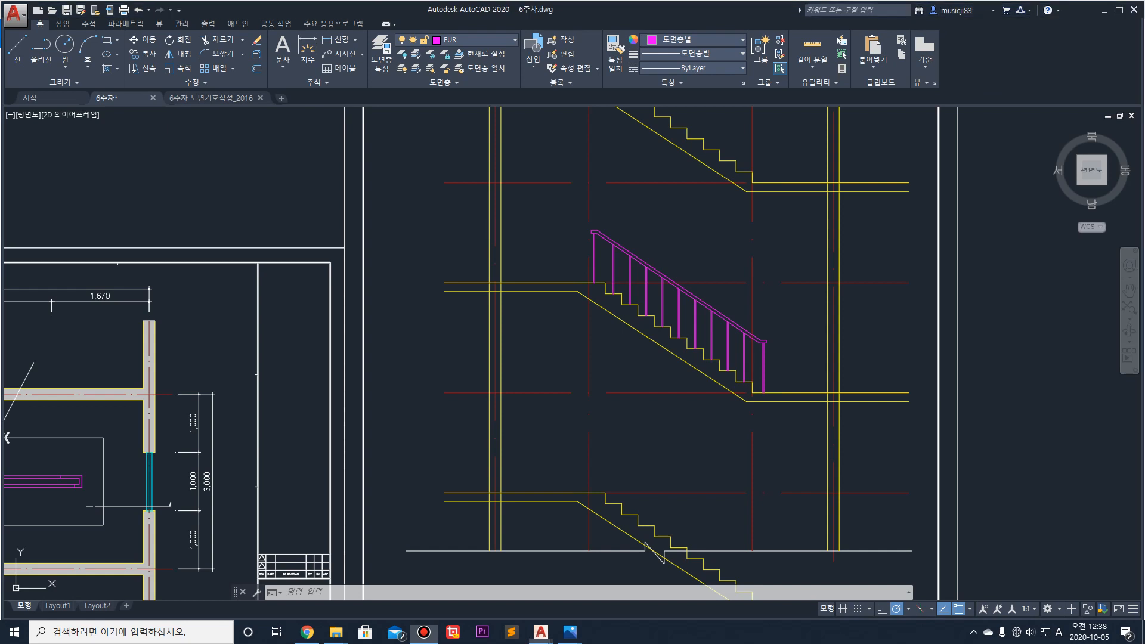
{"action": "left_click", "coordinate": [579, 222]}
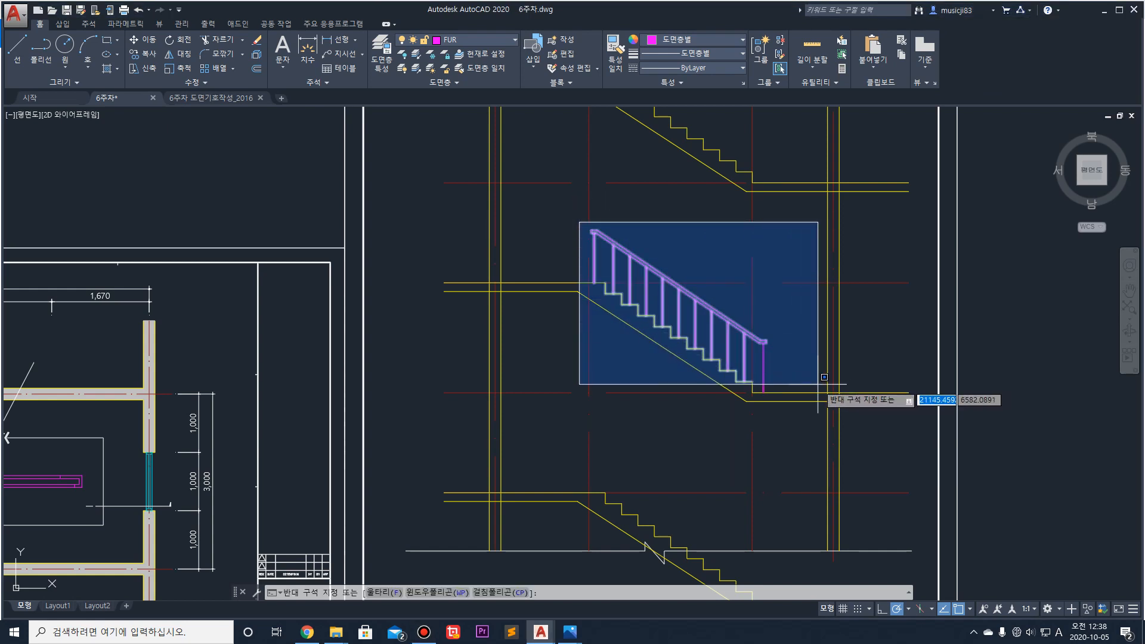
{"action": "key", "text": "Escape"}
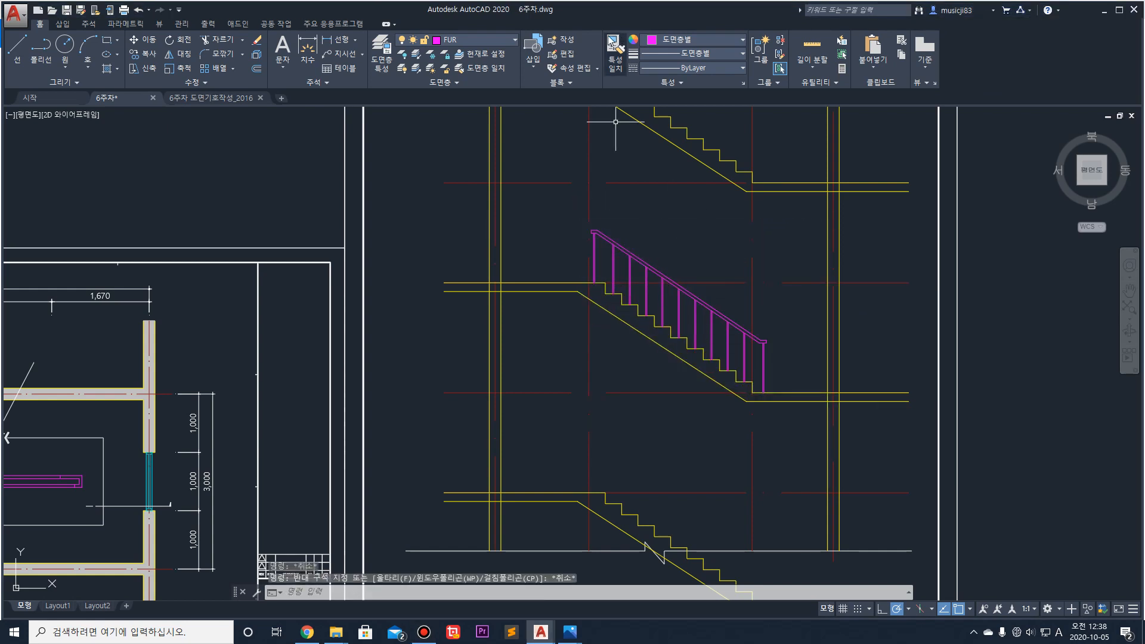
{"action": "left_click", "coordinate": [498, 40]}
{"action": "left_click", "coordinate": [428, 82]}
Step: Copy the whole railing from the outer end of its storey slab to the matching point one storey below
{"action": "left_click", "coordinate": [564, 207]}
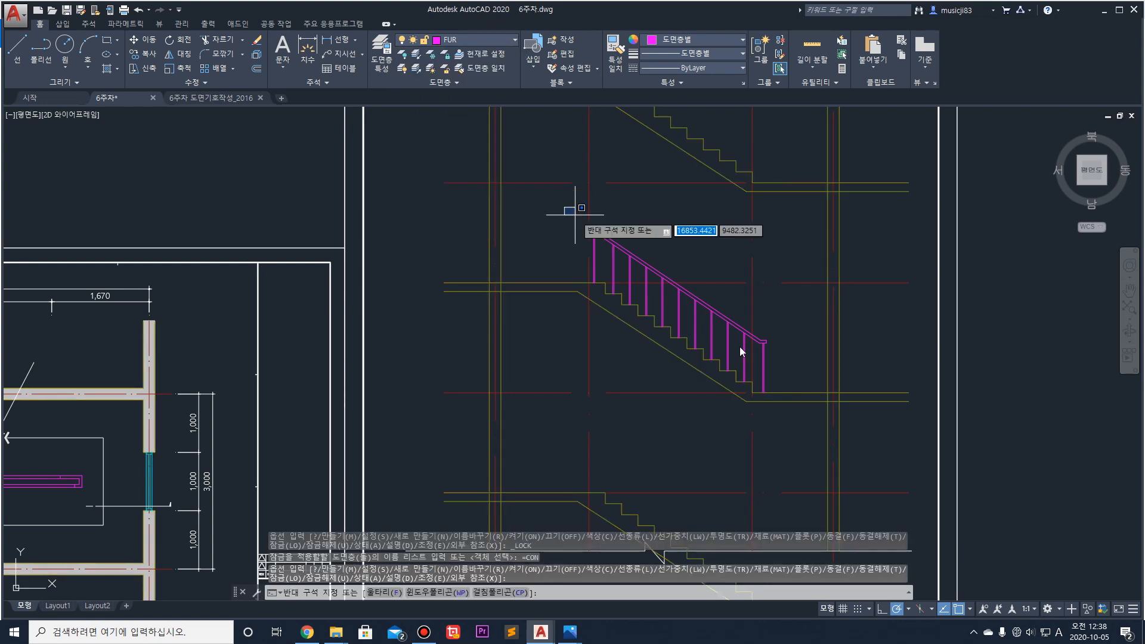
{"action": "left_click", "coordinate": [817, 403]}
{"action": "middle_click_drag", "start_coordinate": [685, 395], "coordinate": [693, 270]}
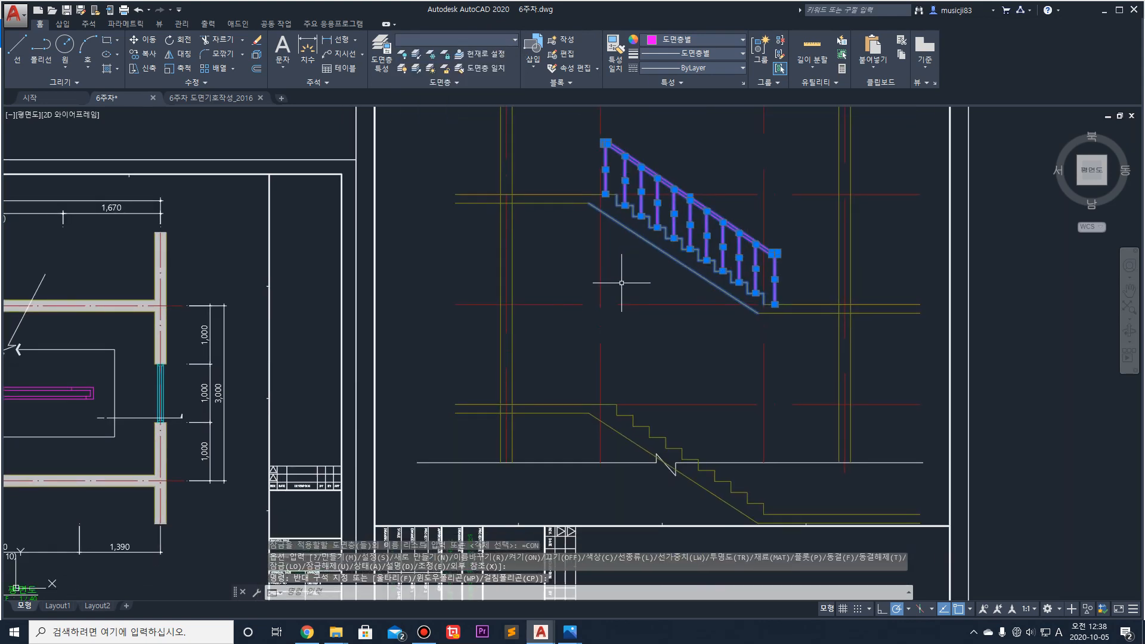
{"action": "type", "text": "o"}
{"action": "key", "text": "Return"}
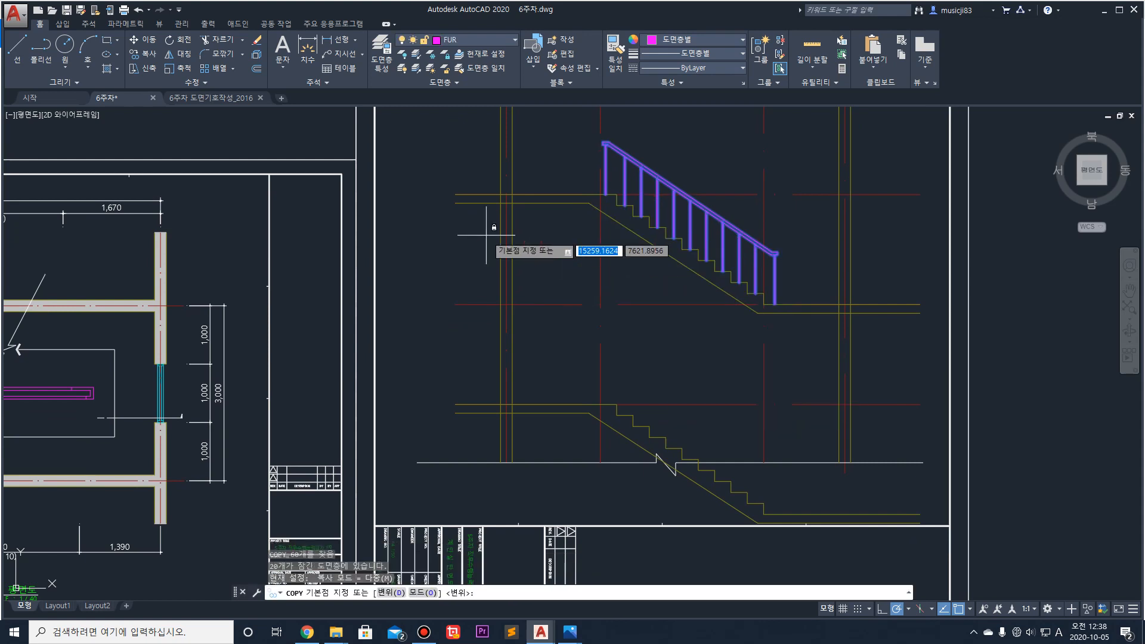
{"action": "left_click", "coordinate": [456, 194]}
{"action": "left_click", "coordinate": [455, 406]}
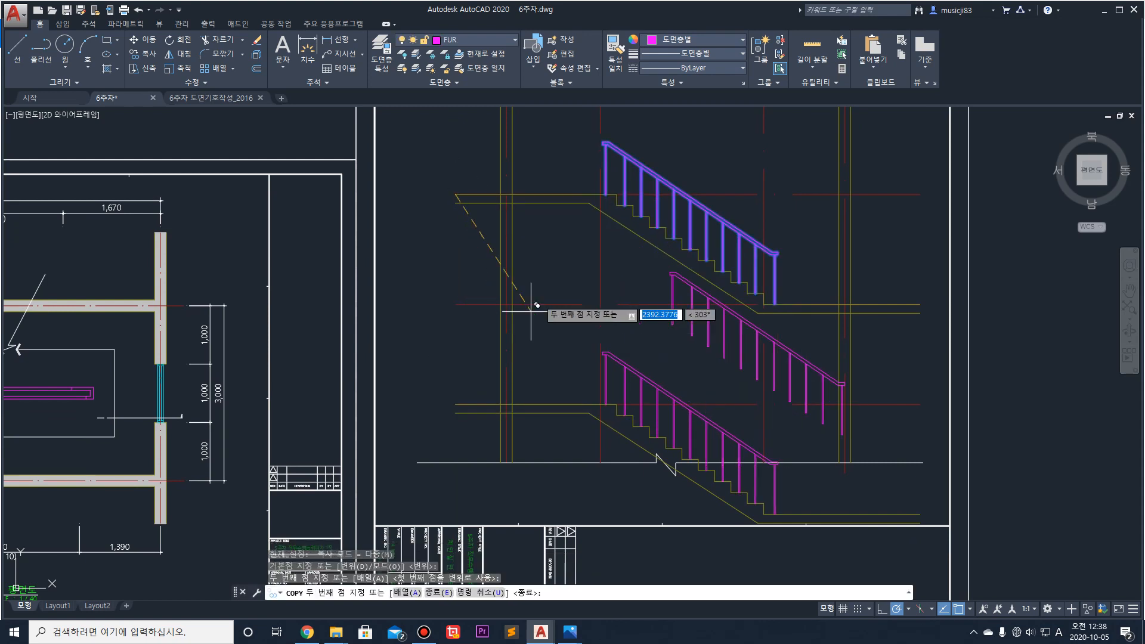
Step: Place another copy of the railing on the flight one storey above and finish copying
{"action": "middle_click_drag", "start_coordinate": [544, 226], "coordinate": [596, 442]}
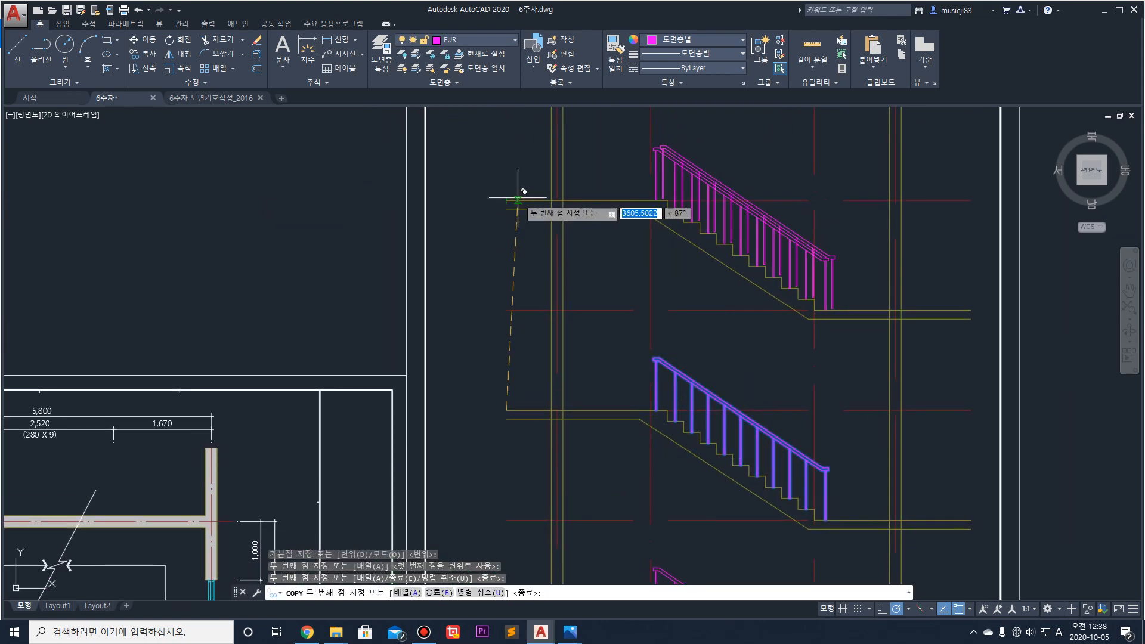
{"action": "left_click", "coordinate": [508, 197]}
{"action": "scroll", "coordinate": [513, 198], "scroll_direction": "down", "scroll_amount": 4}
{"action": "key", "text": "Escape"}
{"action": "scroll", "coordinate": [562, 203], "scroll_direction": "up", "scroll_amount": 4}
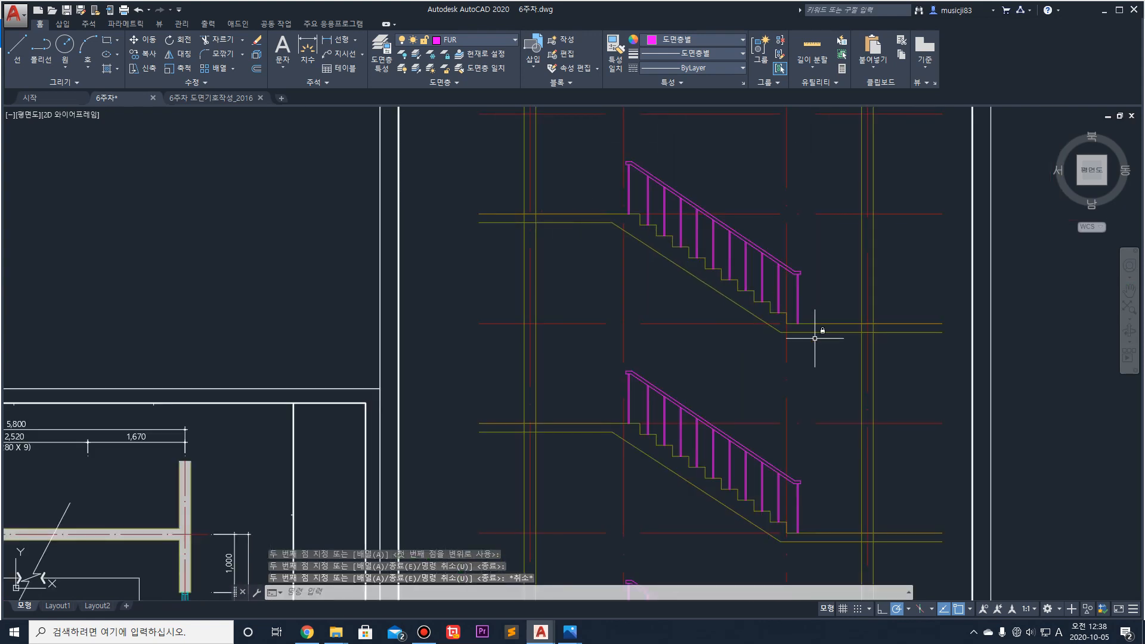
{"action": "scroll", "coordinate": [815, 338], "scroll_direction": "down", "scroll_amount": 4}
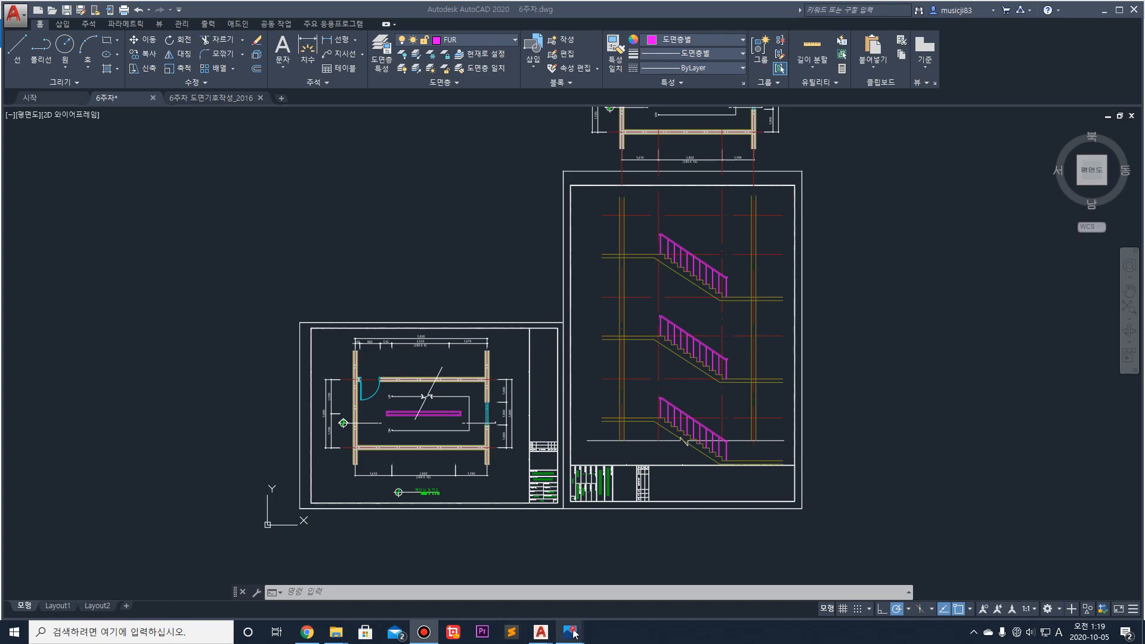
Step: Switch to the Photos app to examine the reference stairwell section drawing
{"action": "mouse_move", "coordinate": [574, 634]}
{"action": "left_click", "coordinate": [506, 562]}
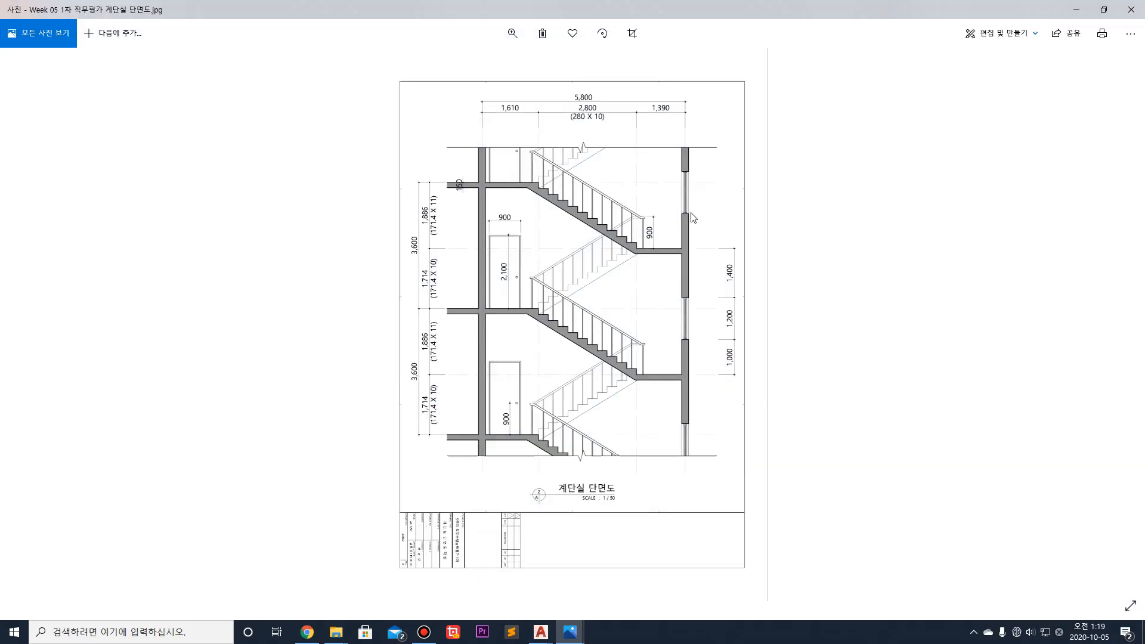
Step: Return to AutoCAD and copy the uppermost stair railing horizontally into the empty area beside the section sheet
{"action": "left_click", "coordinate": [1067, 9]}
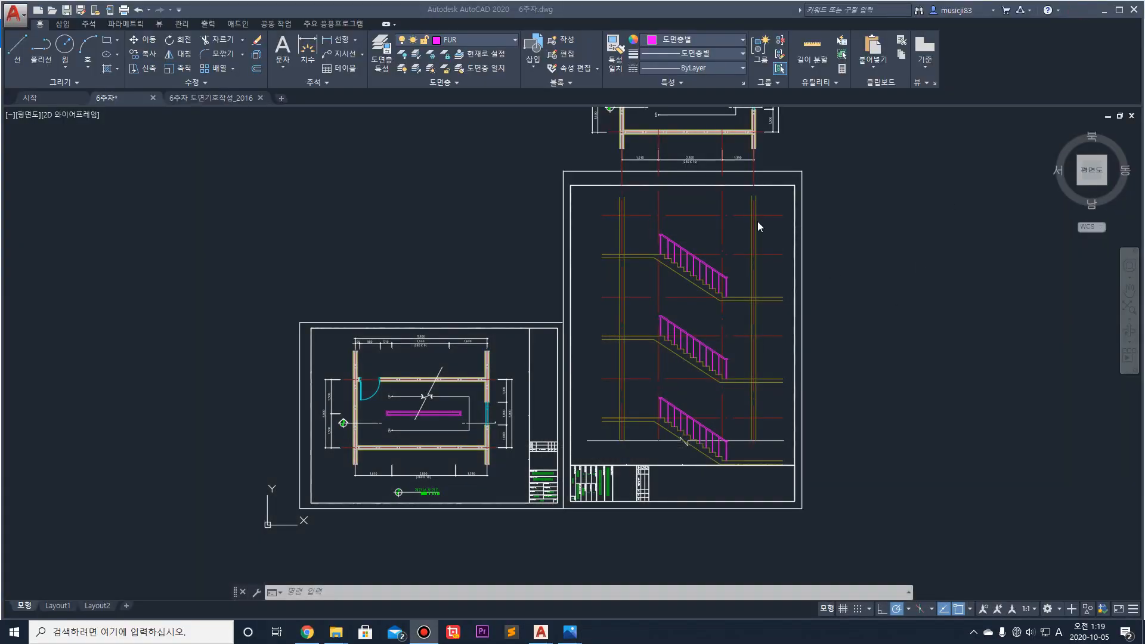
{"action": "scroll", "coordinate": [670, 226], "scroll_direction": "up", "scroll_amount": 4}
{"action": "left_click", "coordinate": [613, 228]}
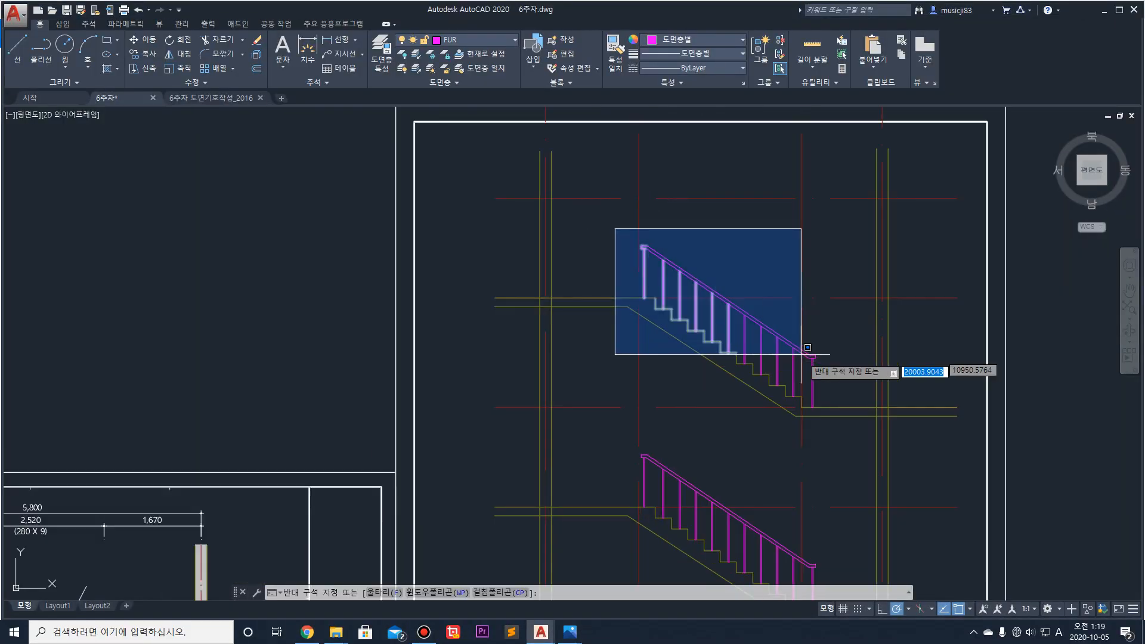
{"action": "left_click", "coordinate": [868, 412]}
{"action": "scroll", "coordinate": [386, 369], "scroll_direction": "down", "scroll_amount": 4}
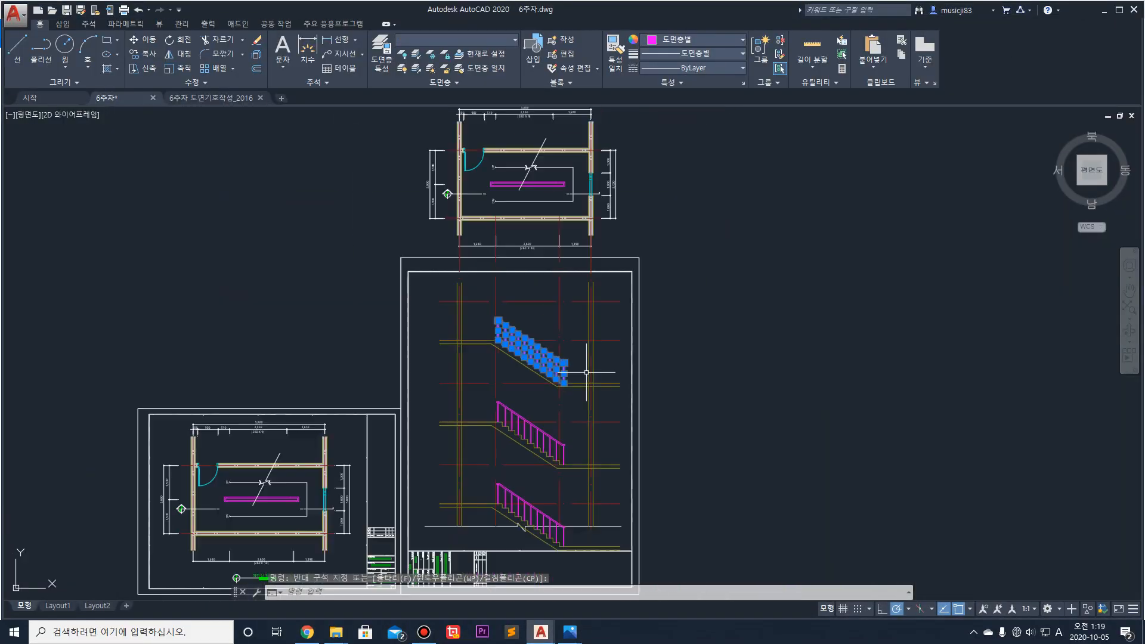
{"action": "type", "text": "co"}
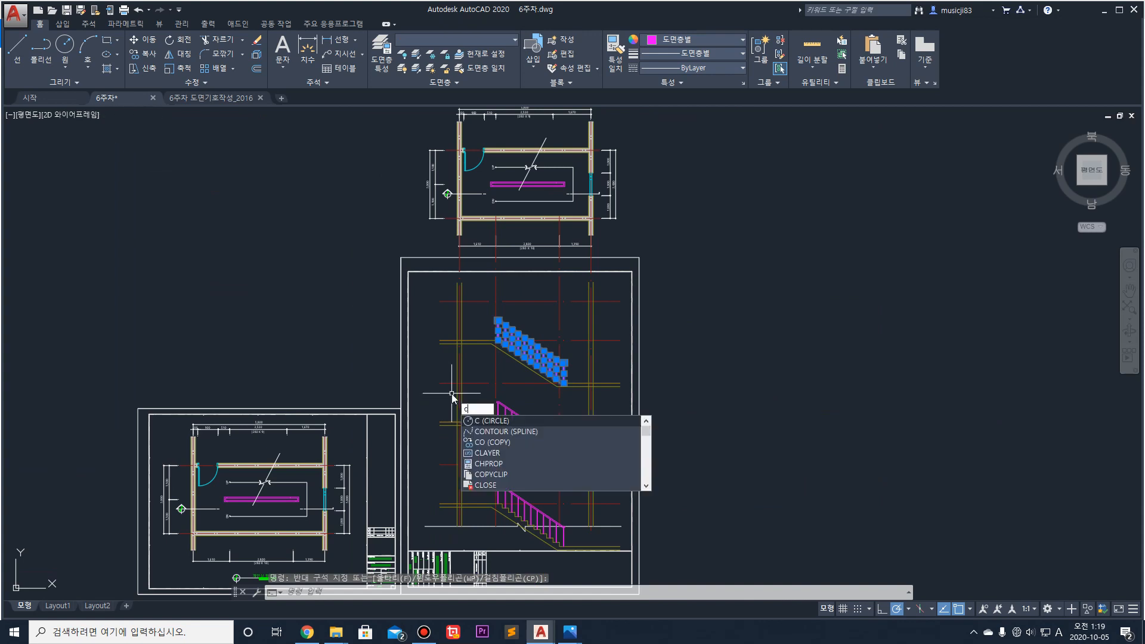
{"action": "key", "text": "Return"}
{"action": "left_click", "coordinate": [576, 404]}
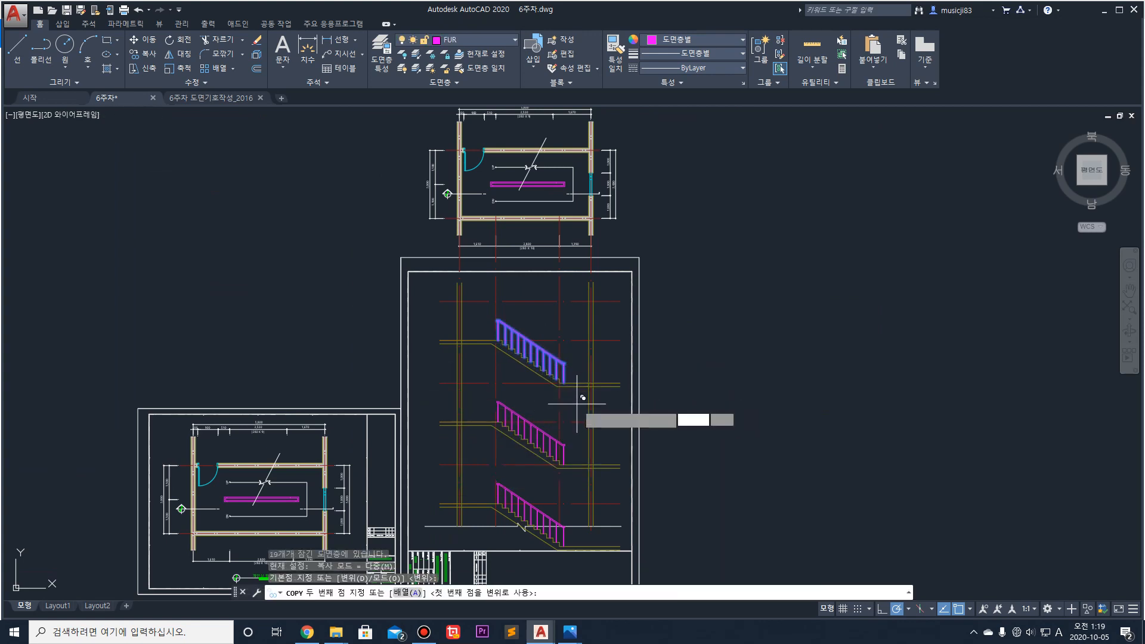
{"action": "left_click", "coordinate": [805, 404]}
{"action": "key", "text": "Escape"}
Step: Mirror the copied railing about a vertical axis and erase the original so it rises the opposite way
{"action": "left_click", "coordinate": [811, 385]}
{"action": "left_click", "coordinate": [702, 293]}
{"action": "scroll", "coordinate": [782, 369], "scroll_direction": "up", "scroll_amount": 2}
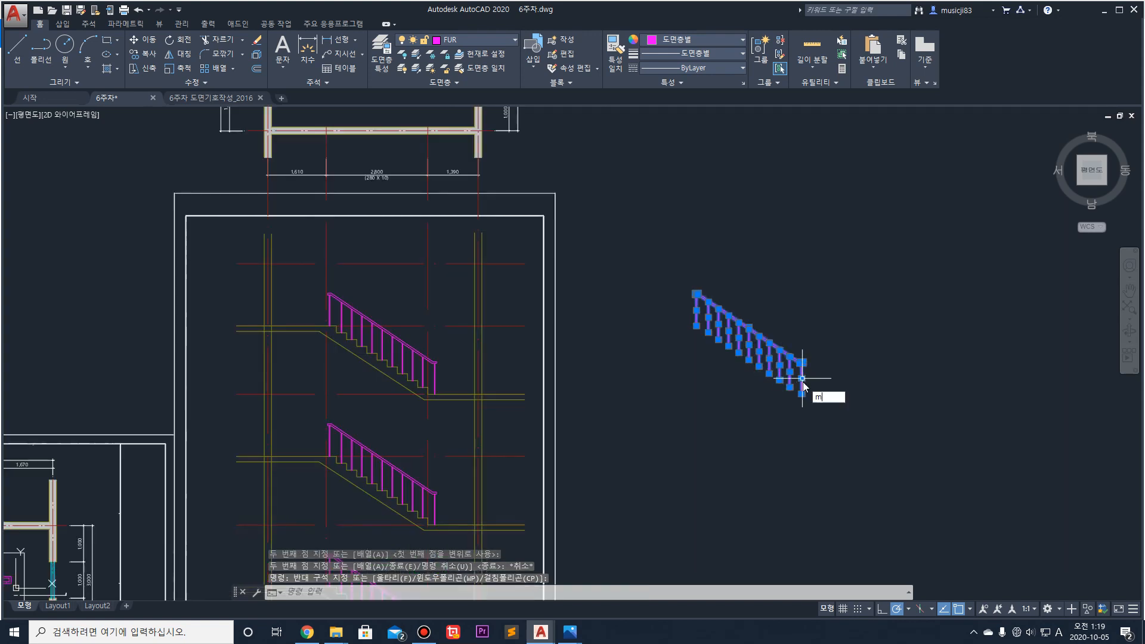
{"action": "type", "text": "mi"}
{"action": "key", "text": "Return"}
{"action": "left_click", "coordinate": [871, 334]}
{"action": "left_click", "coordinate": [870, 312]}
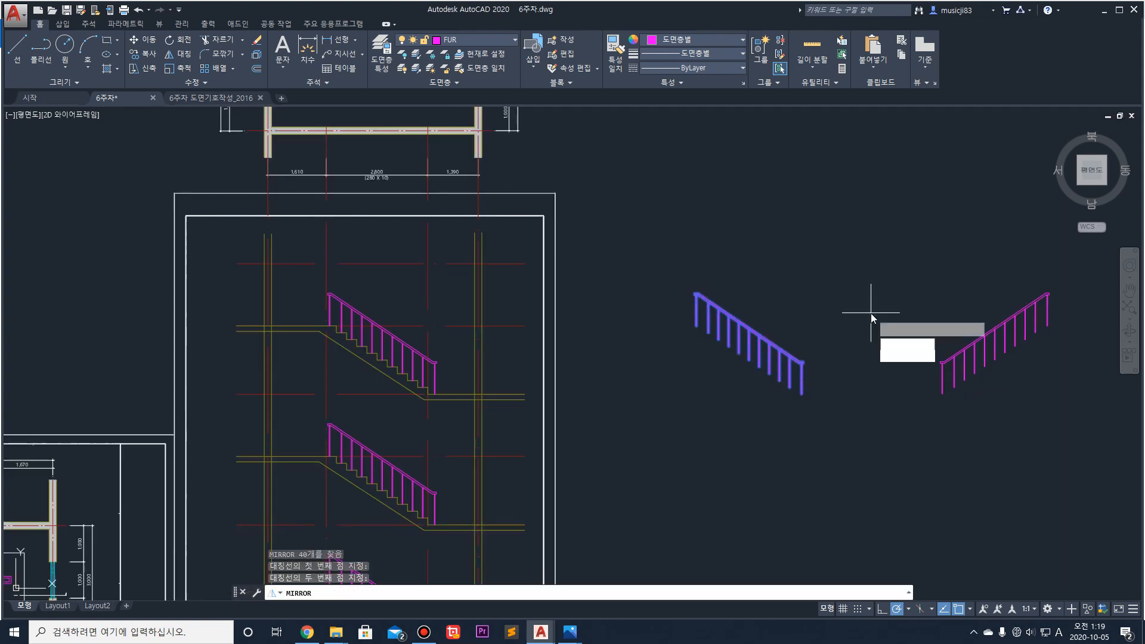
{"action": "left_click", "coordinate": [917, 348]}
Step: Move the mirrored railing horizontally closer to the section sheet
{"action": "left_click", "coordinate": [1119, 417]}
{"action": "left_click", "coordinate": [833, 237]}
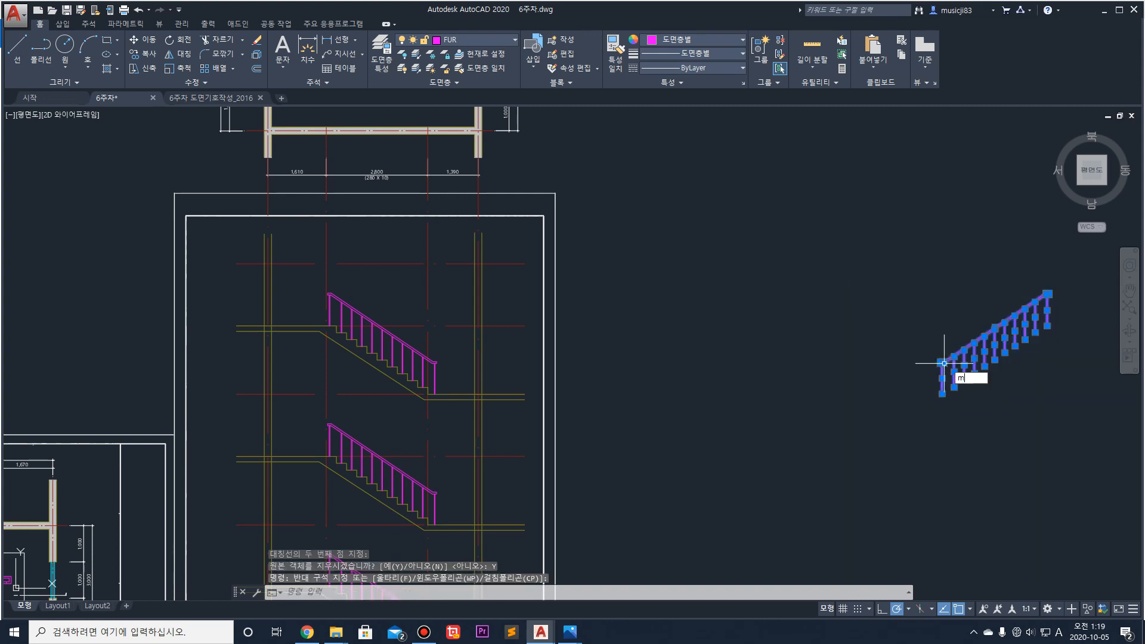
{"action": "type", "text": "m"}
{"action": "key", "text": "Return"}
{"action": "left_click", "coordinate": [986, 417]}
{"action": "left_click", "coordinate": [836, 423]}
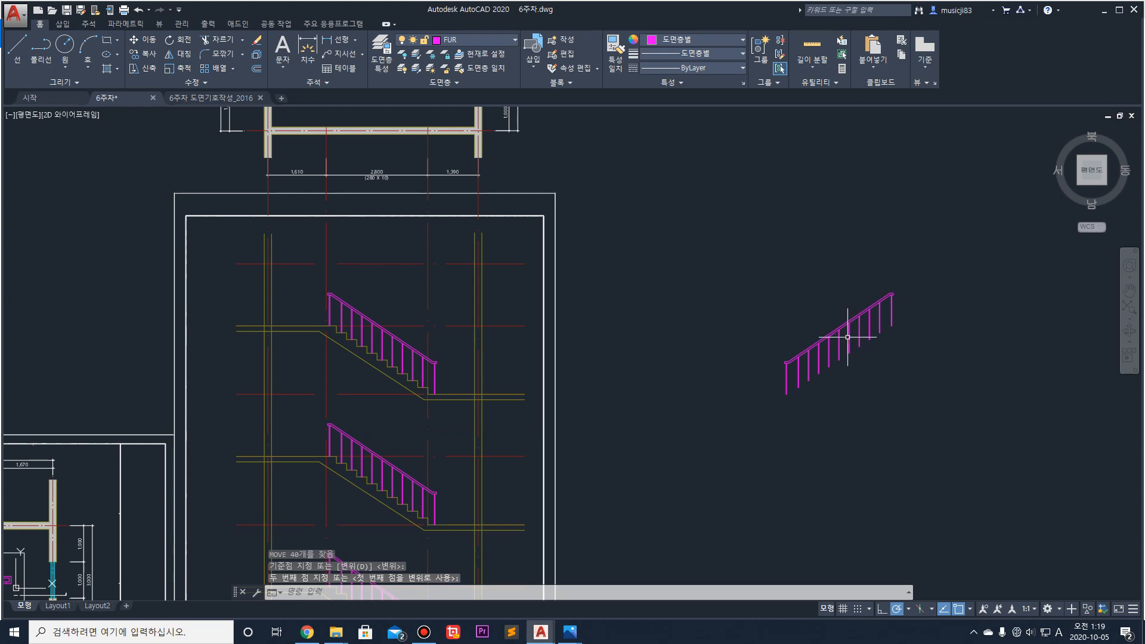
Step: Turn on the ELEV layer to display the rear stair flights in the section
{"action": "scroll", "coordinate": [774, 357], "scroll_direction": "up", "scroll_amount": 2}
{"action": "scroll", "coordinate": [631, 370], "scroll_direction": "down", "scroll_amount": 2}
{"action": "scroll", "coordinate": [632, 370], "scroll_direction": "up", "scroll_amount": 2}
{"action": "scroll", "coordinate": [652, 365], "scroll_direction": "down", "scroll_amount": 4}
{"action": "scroll", "coordinate": [786, 368], "scroll_direction": "up", "scroll_amount": 3}
{"action": "left_click", "coordinate": [1021, 508]}
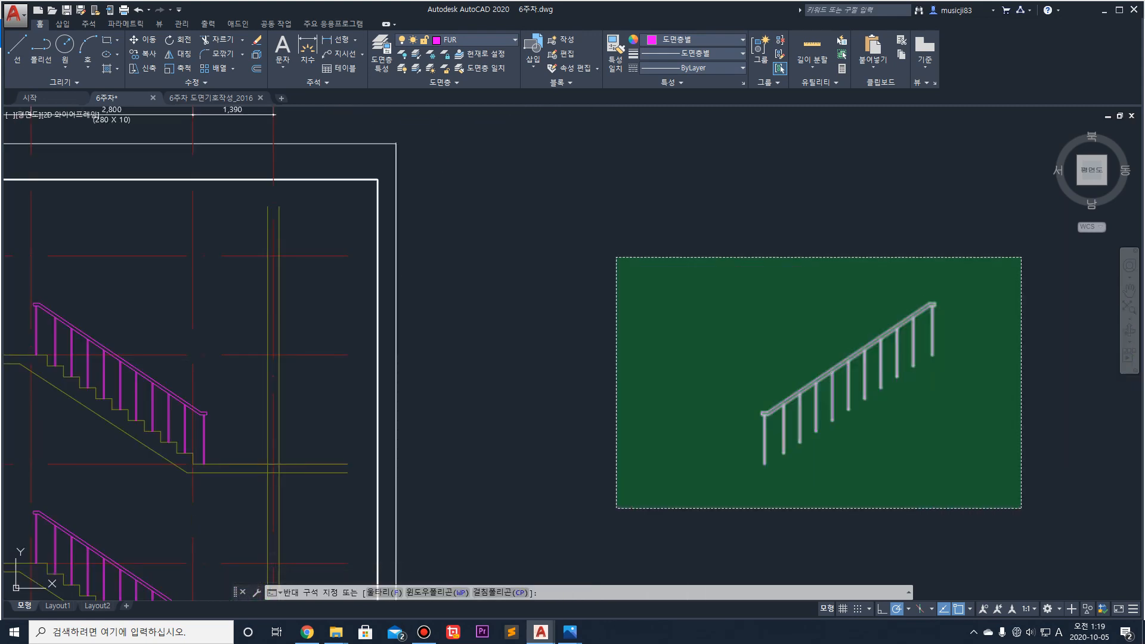
{"action": "left_click", "coordinate": [623, 249]}
{"action": "middle_click_drag", "start_coordinate": [202, 336], "coordinate": [359, 349]}
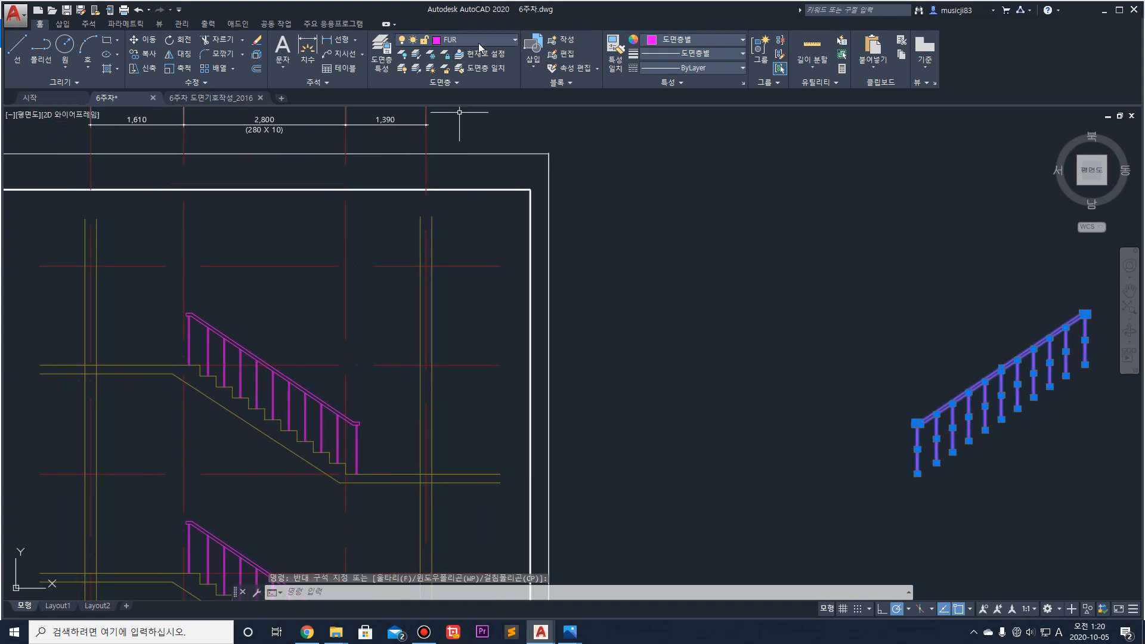
{"action": "left_click", "coordinate": [479, 43]}
{"action": "left_click", "coordinate": [403, 126]}
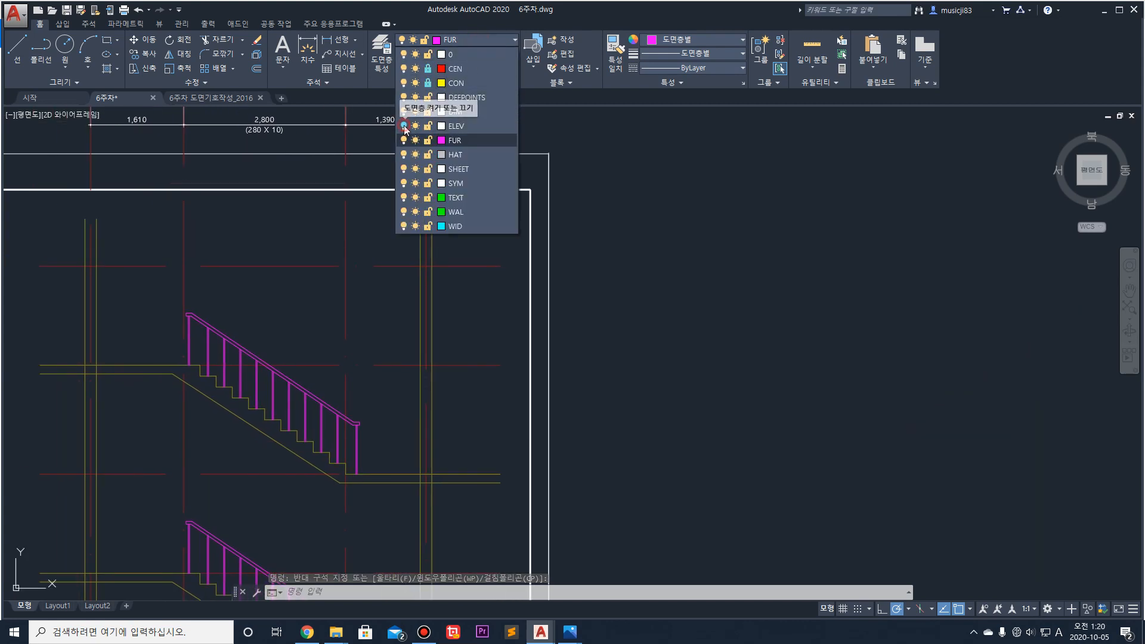
{"action": "left_click", "coordinate": [403, 125]}
{"action": "key", "text": "Escape"}
{"action": "key", "text": "Escape"}
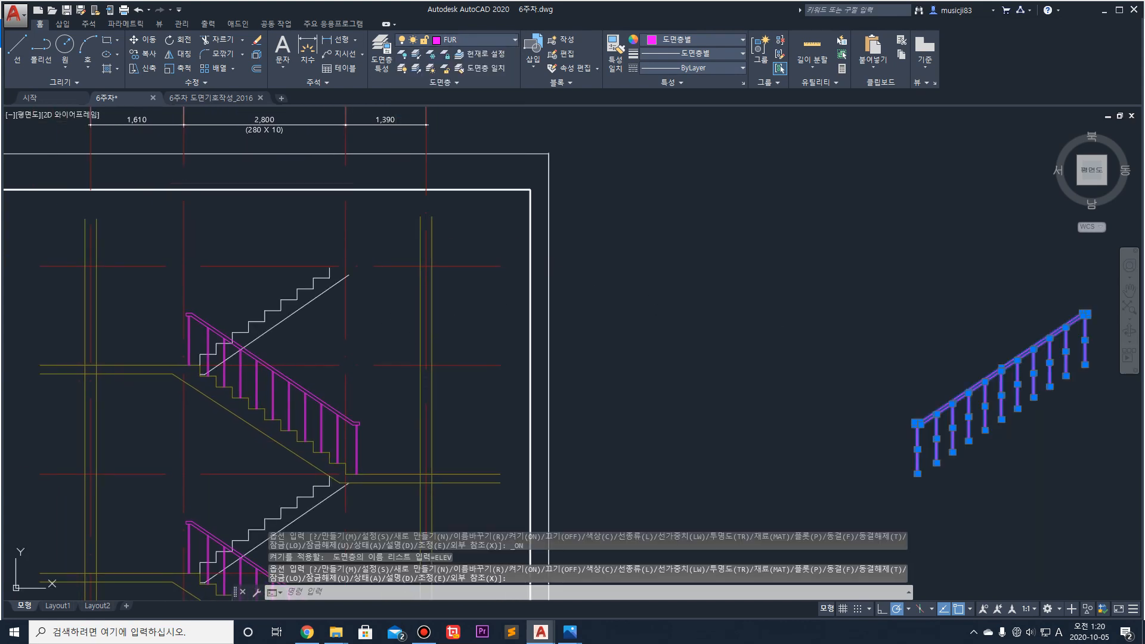
Step: Assign the mirrored railing to the ELEV layer and clear the selection
{"action": "middle_click_drag", "start_coordinate": [909, 343], "coordinate": [746, 316]}
{"action": "left_click", "coordinate": [1030, 502]}
{"action": "left_click", "coordinate": [802, 347]}
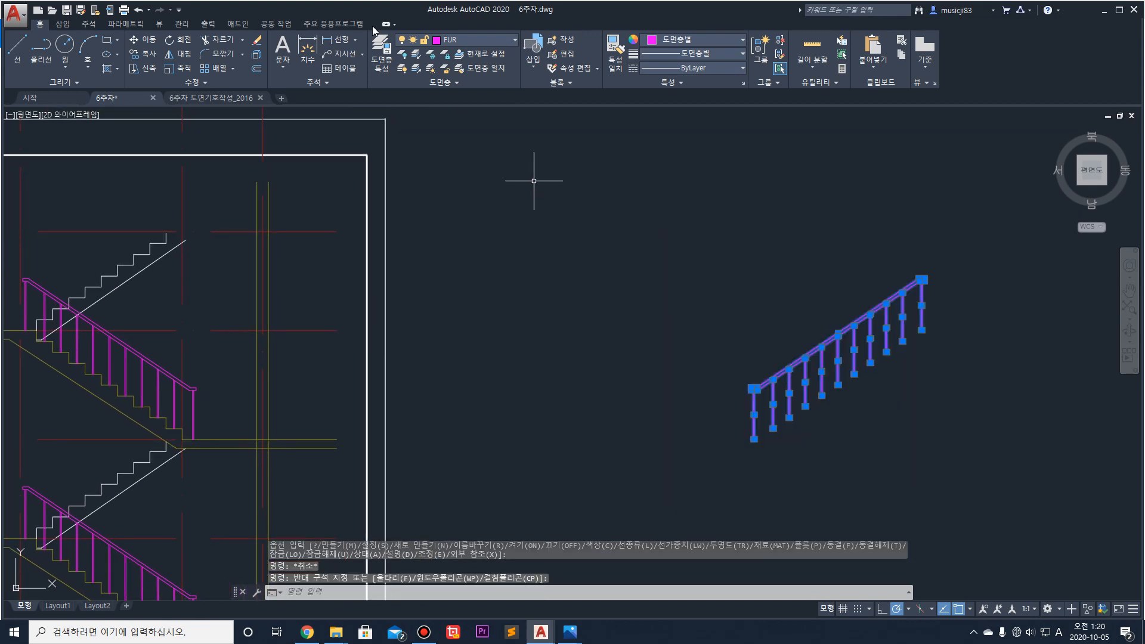
{"action": "left_click", "coordinate": [487, 43]}
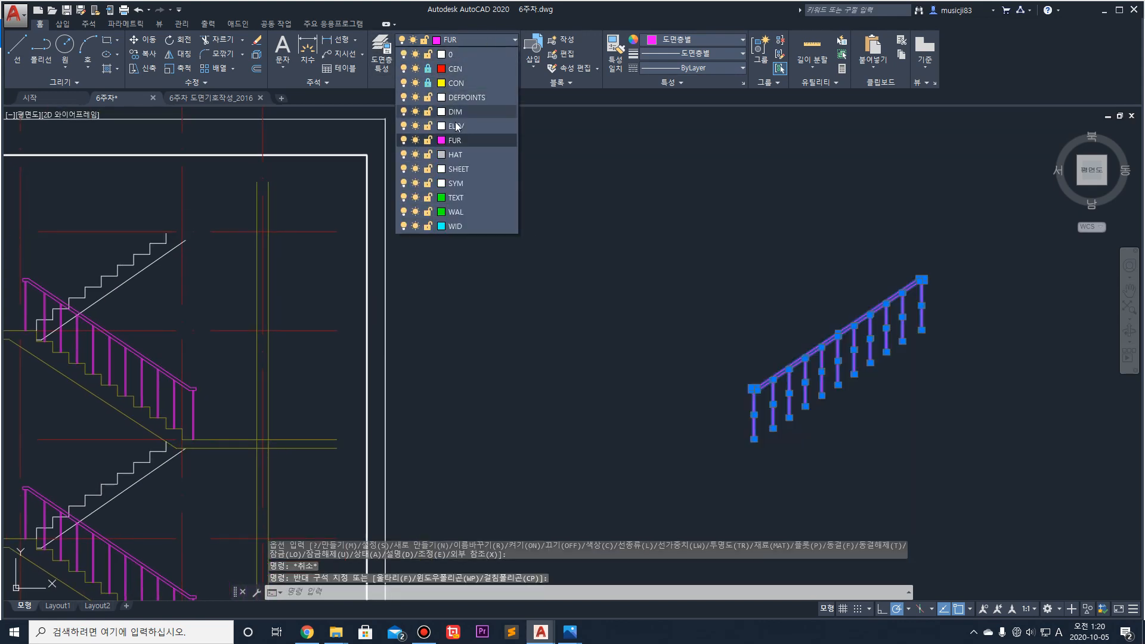
{"action": "left_click", "coordinate": [459, 119]}
{"action": "key", "text": "Escape"}
{"action": "middle_click_drag", "start_coordinate": [450, 338], "coordinate": [613, 232]}
{"action": "scroll", "coordinate": [614, 231], "scroll_direction": "down", "scroll_amount": 2}
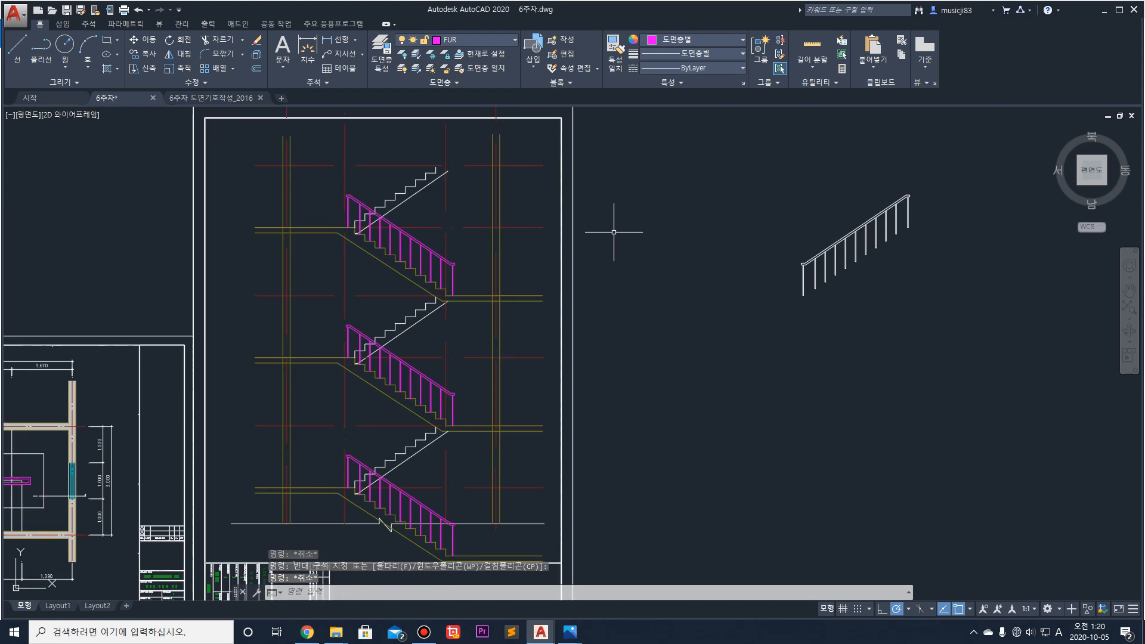
{"action": "left_click", "coordinate": [1036, 326]}
{"action": "left_click", "coordinate": [695, 160]}
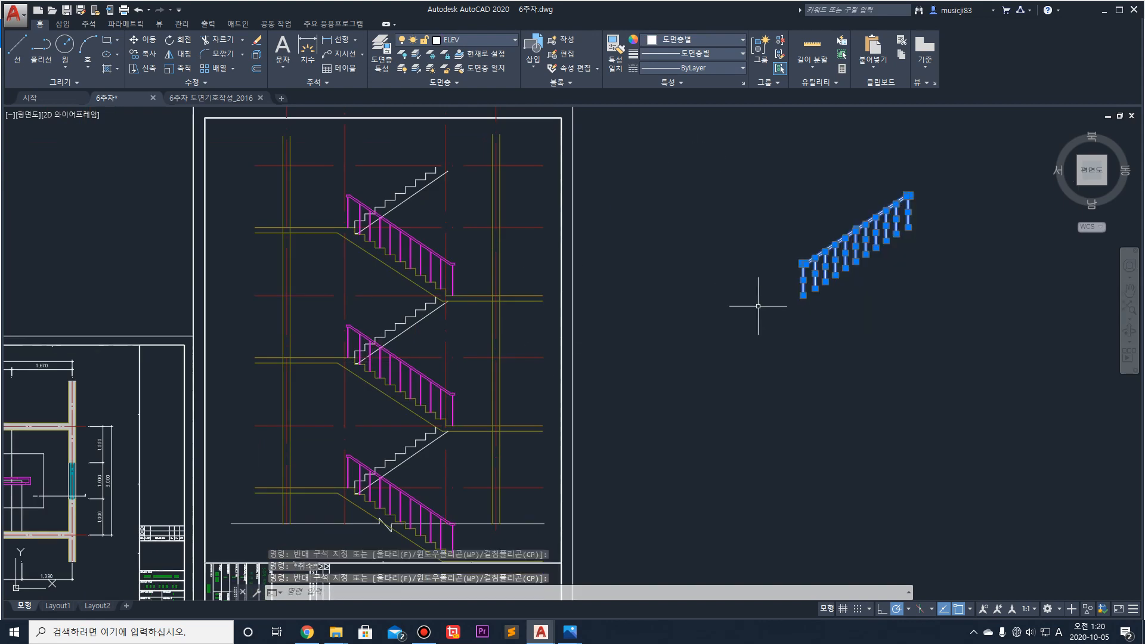
{"action": "key", "text": "Return"}
{"action": "scroll", "coordinate": [823, 256], "scroll_direction": "up", "scroll_amount": 6}
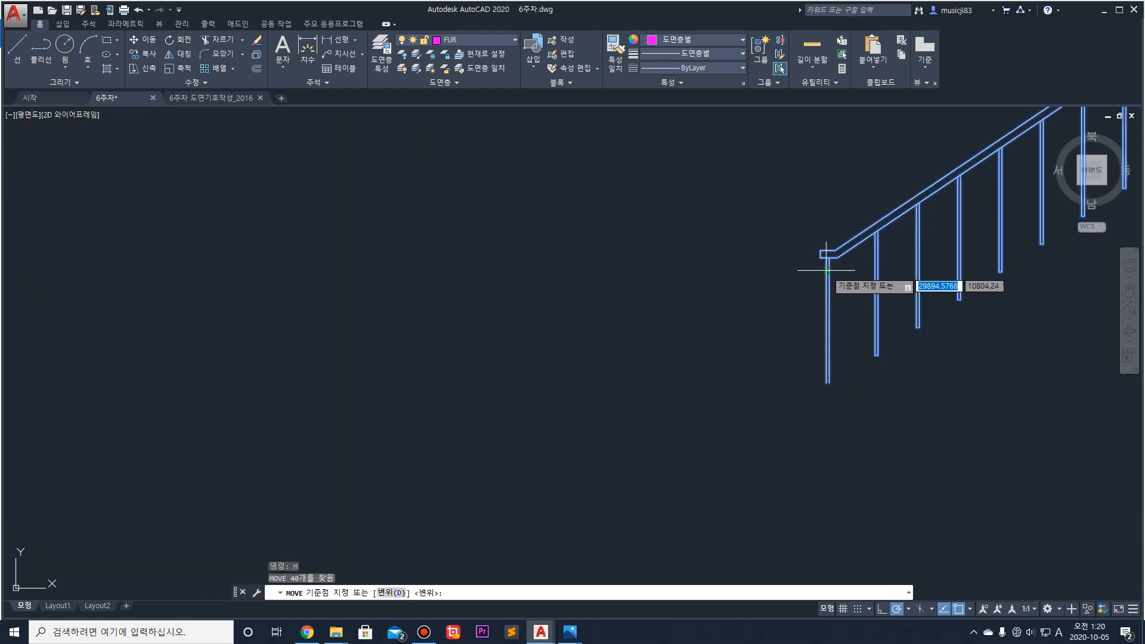
{"action": "key", "text": "Escape"}
Step: Lock the FUR layer to protect the railings of the front flights
{"action": "left_click", "coordinate": [471, 39]}
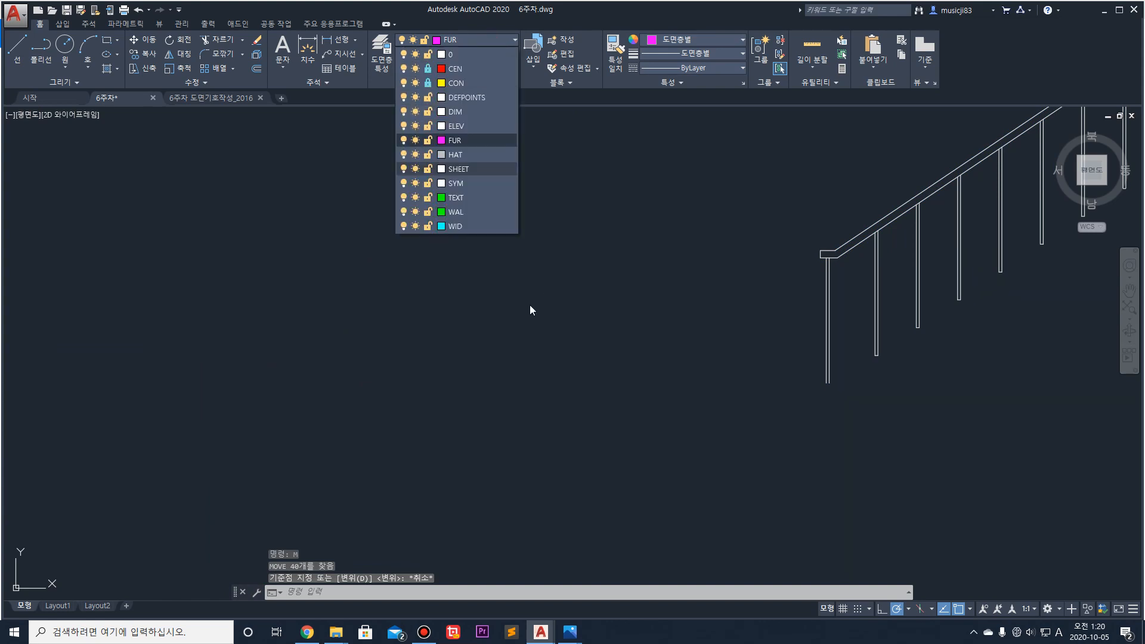
{"action": "left_click", "coordinate": [427, 140]}
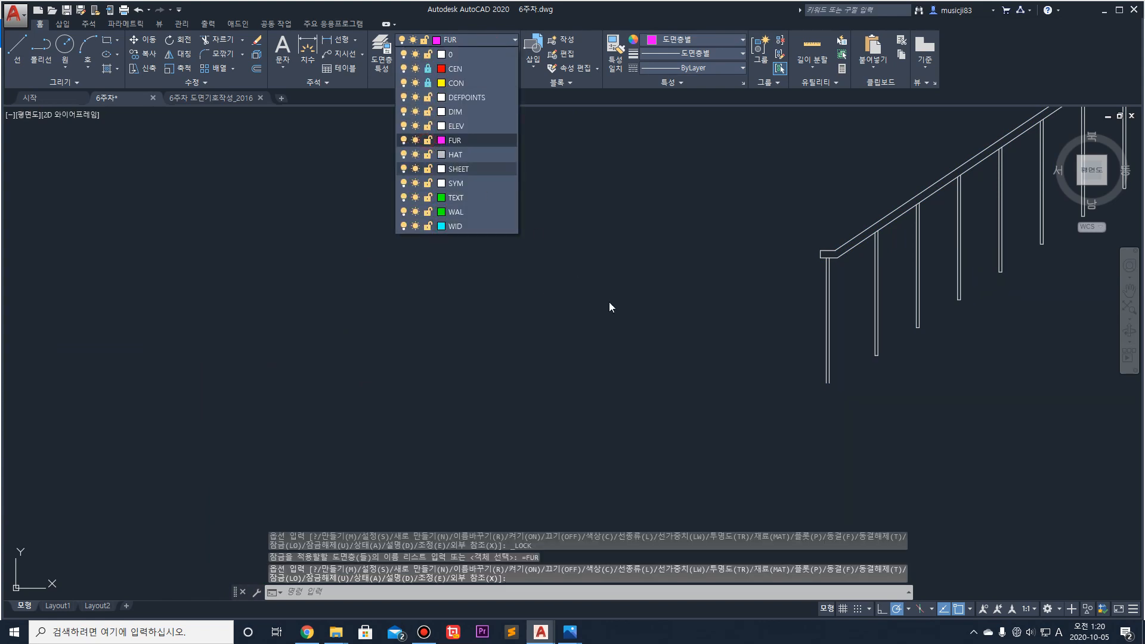
{"action": "scroll", "coordinate": [638, 315], "scroll_direction": "down", "scroll_amount": 4}
{"action": "scroll", "coordinate": [756, 314], "scroll_direction": "down", "scroll_amount": 2}
Step: Move the mirrored ELEV railing by its lower handrail corner onto the upper handrail end of the middle storey's front railing
{"action": "middle_click_drag", "start_coordinate": [495, 332], "coordinate": [592, 313]}
{"action": "left_click", "coordinate": [972, 359]}
{"action": "left_click", "coordinate": [706, 128]}
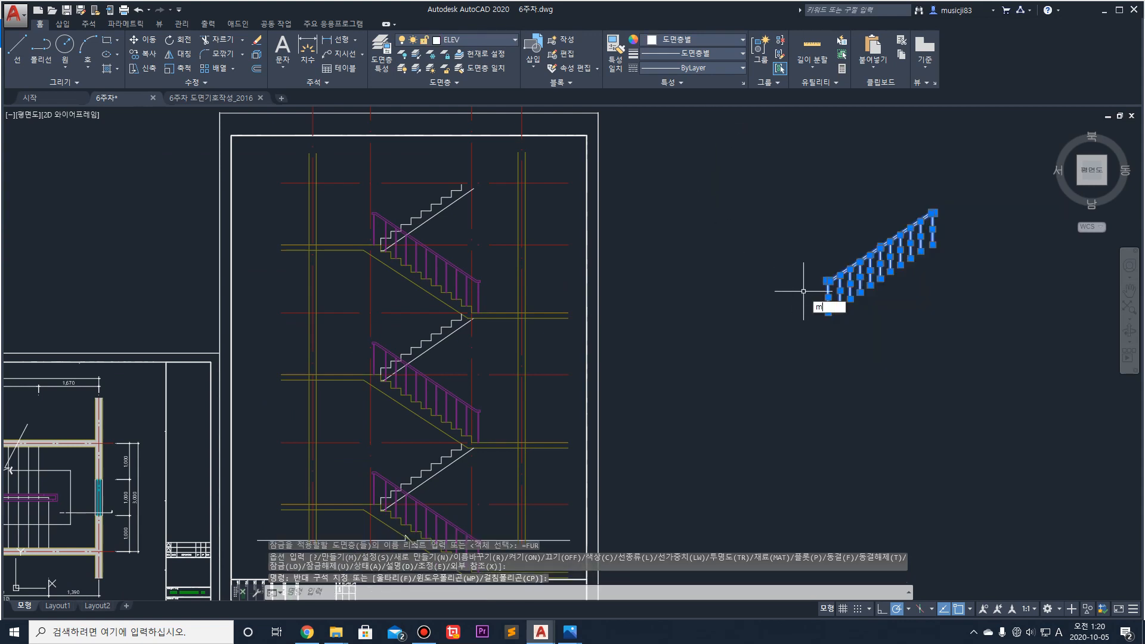
{"action": "key", "text": "Return"}
{"action": "scroll", "coordinate": [805, 289], "scroll_direction": "up", "scroll_amount": 4}
{"action": "left_click", "coordinate": [802, 268]}
{"action": "middle_click_drag", "start_coordinate": [133, 341], "coordinate": [741, 319]}
{"action": "middle_click_drag", "start_coordinate": [278, 385], "coordinate": [485, 306]}
{"action": "scroll", "coordinate": [487, 308], "scroll_direction": "up", "scroll_amount": 5}
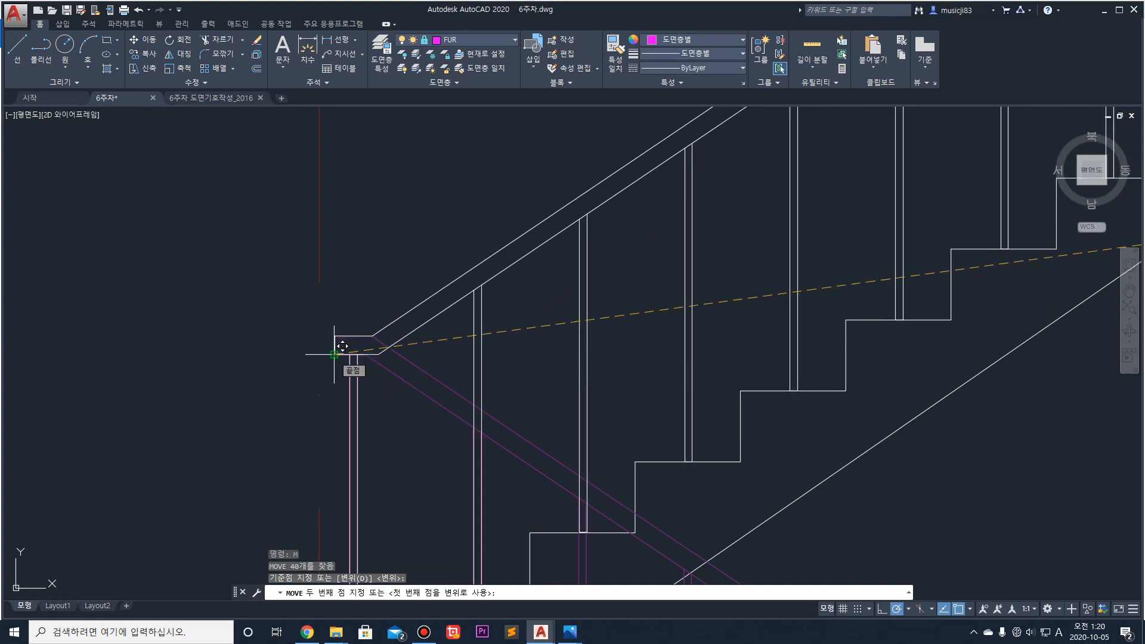
{"action": "left_click", "coordinate": [334, 354]}
{"action": "scroll", "coordinate": [438, 365], "scroll_direction": "down", "scroll_amount": 5}
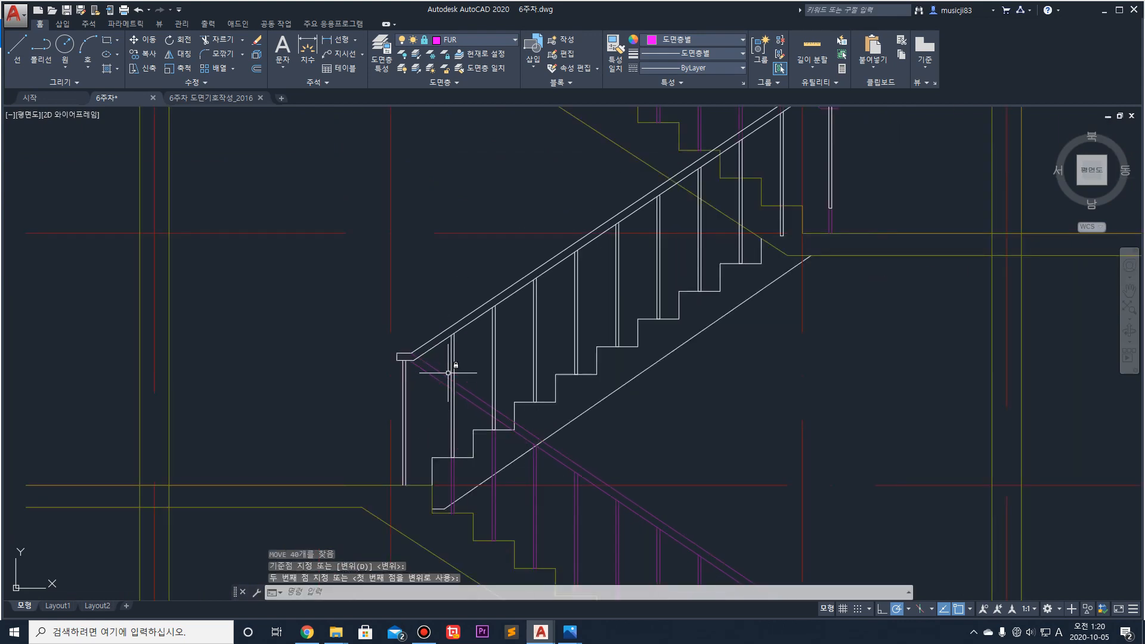
{"action": "key", "text": "Escape"}
{"action": "middle_click_drag", "start_coordinate": [752, 202], "coordinate": [624, 312]}
{"action": "key", "text": "Escape"}
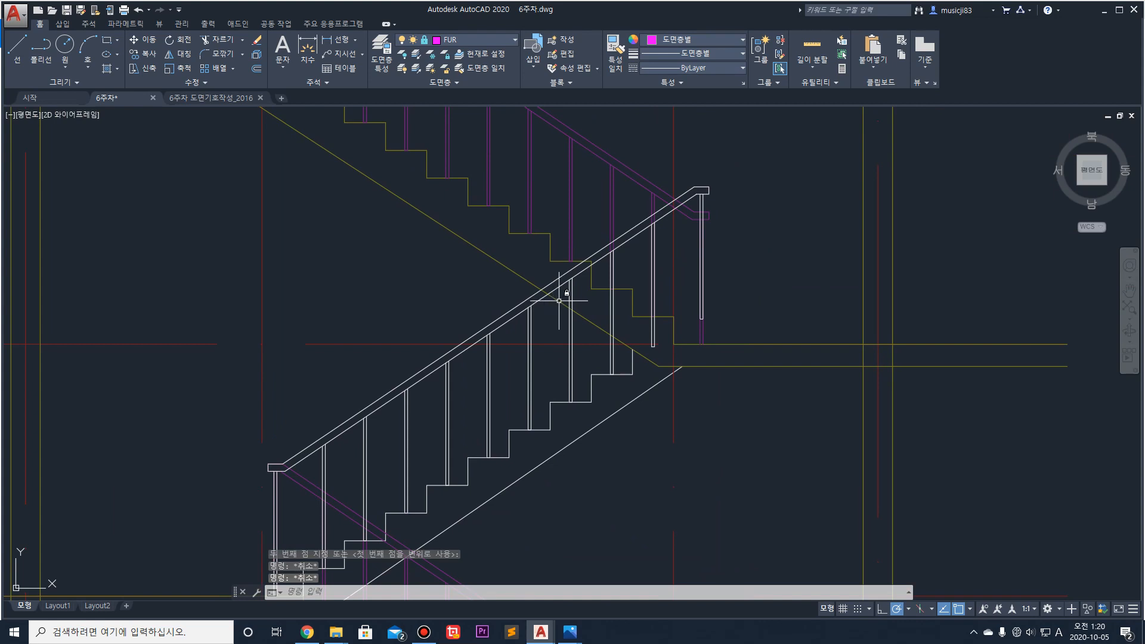
Step: Trim the rear railing's handrail and posts hidden behind the front flight, using the flight's soffit and step lines as cutting edges
{"action": "left_click", "coordinate": [524, 287]}
{"action": "left_click", "coordinate": [493, 254]}
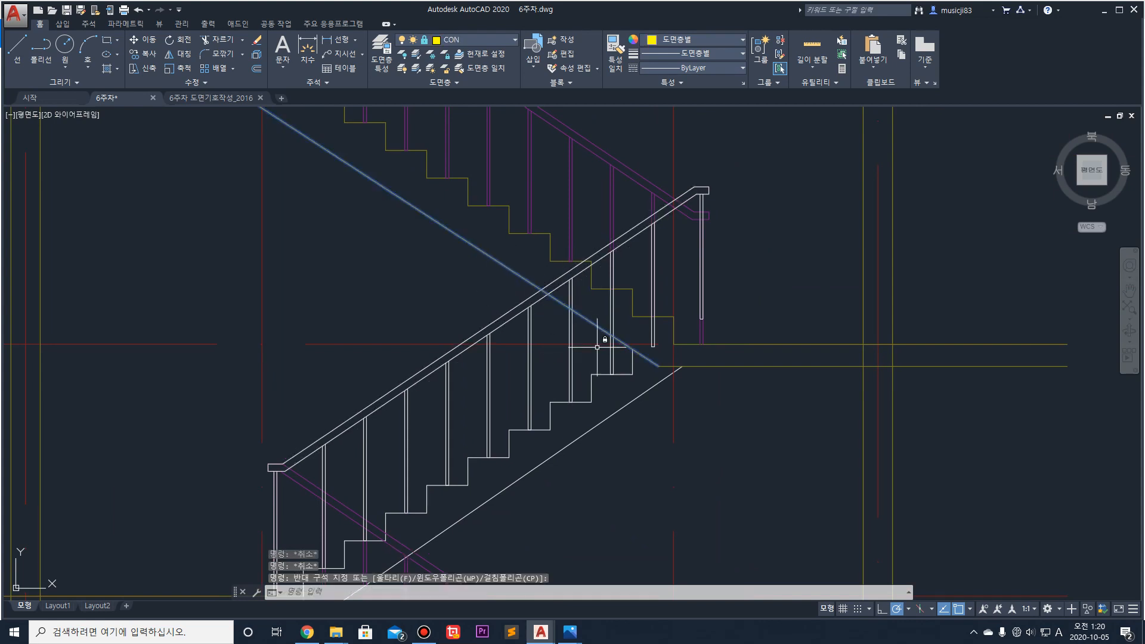
{"action": "scroll", "coordinate": [569, 277], "scroll_direction": "up", "scroll_amount": 2}
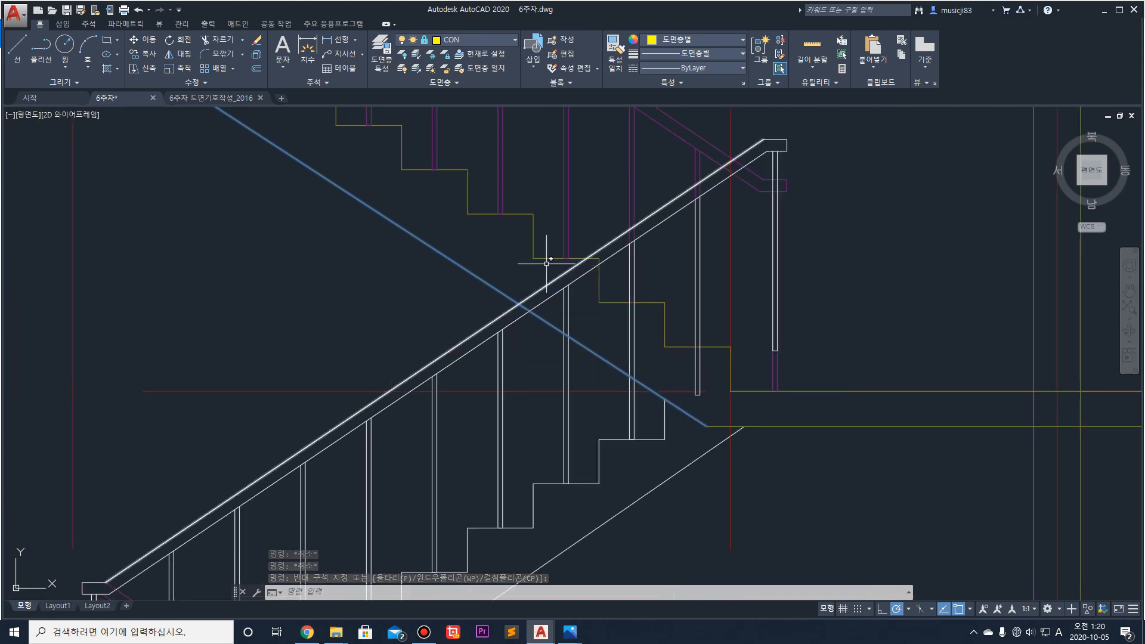
{"action": "left_click", "coordinate": [553, 268]}
{"action": "left_click", "coordinate": [531, 250]}
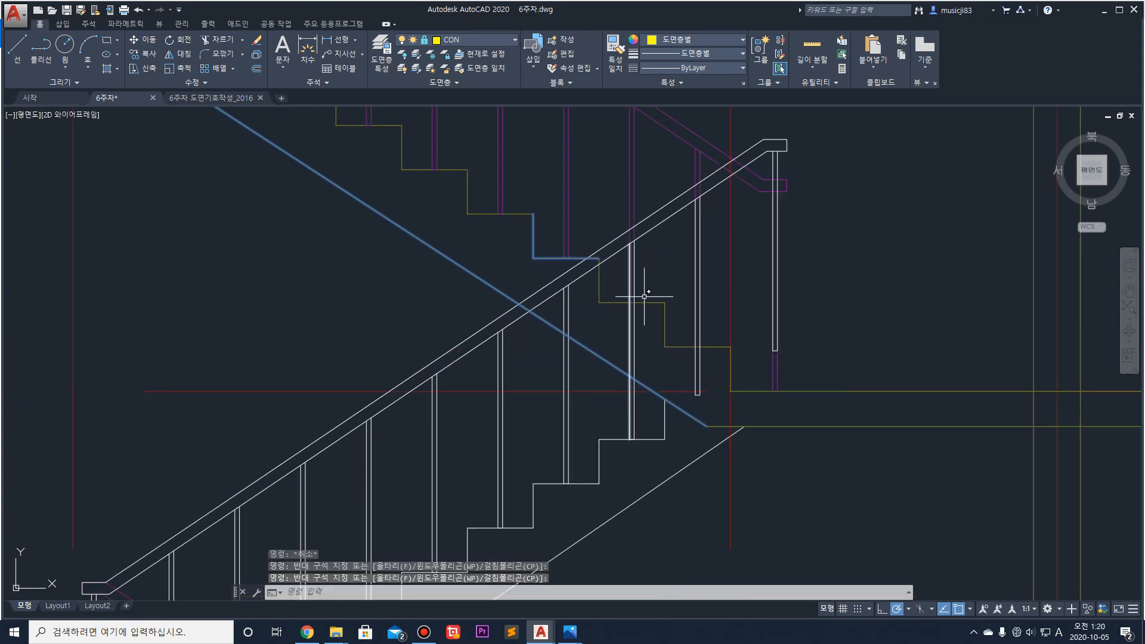
{"action": "left_click", "coordinate": [623, 319]}
{"action": "left_click", "coordinate": [590, 282]}
{"action": "scroll", "coordinate": [588, 252], "scroll_direction": "up", "scroll_amount": 1}
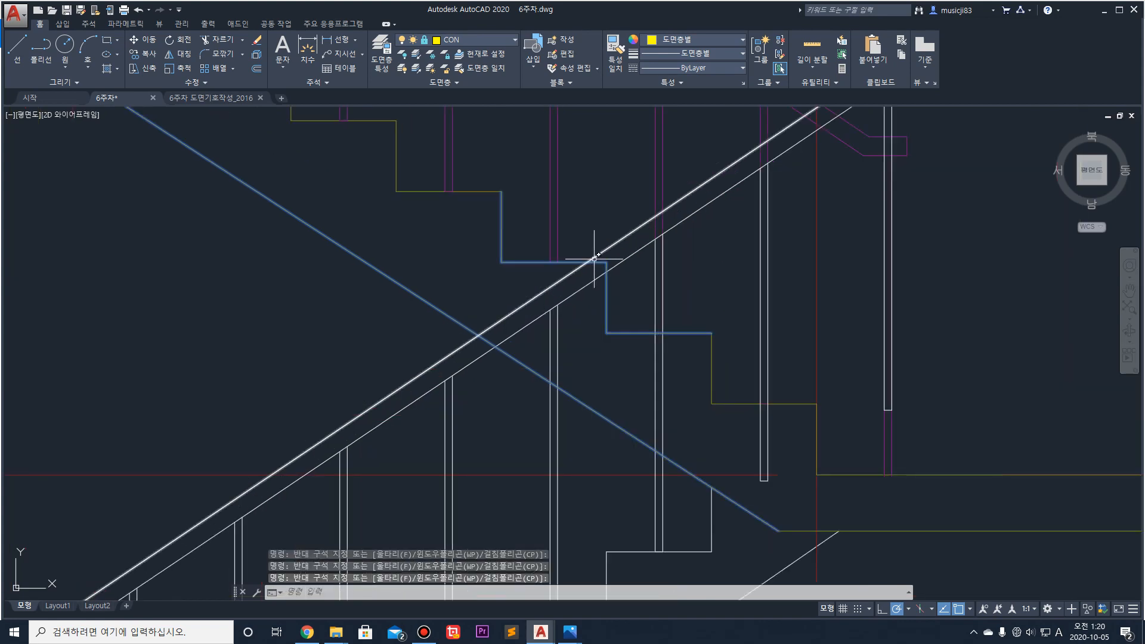
{"action": "scroll", "coordinate": [619, 288], "scroll_direction": "down", "scroll_amount": 1}
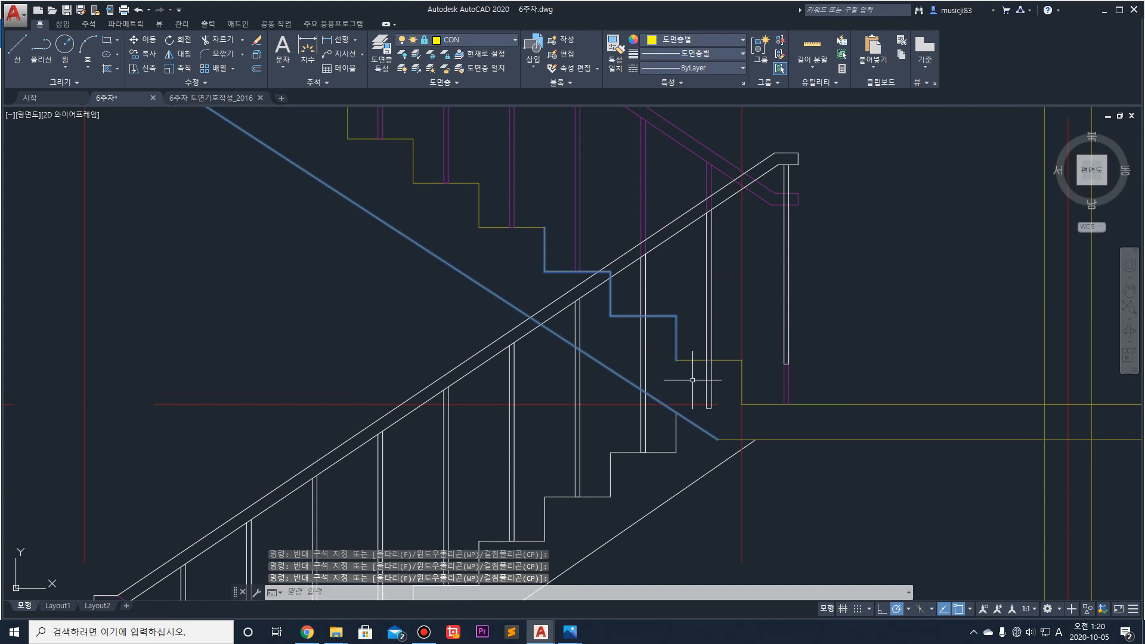
{"action": "middle_click_drag", "start_coordinate": [602, 269], "coordinate": [698, 296]}
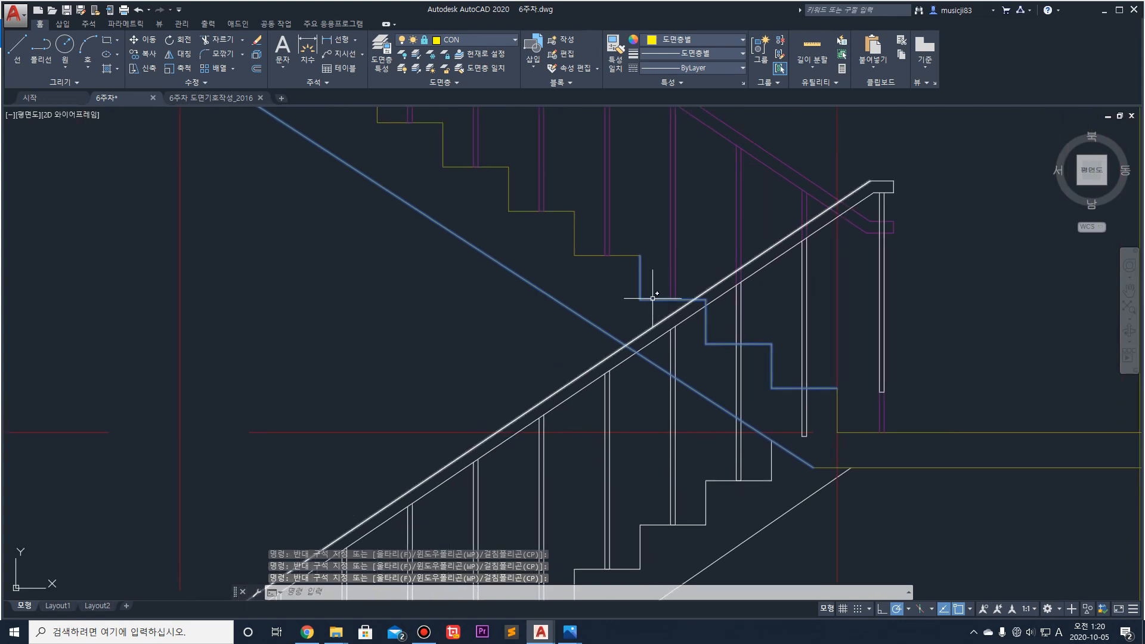
{"action": "left_click", "coordinate": [627, 271]}
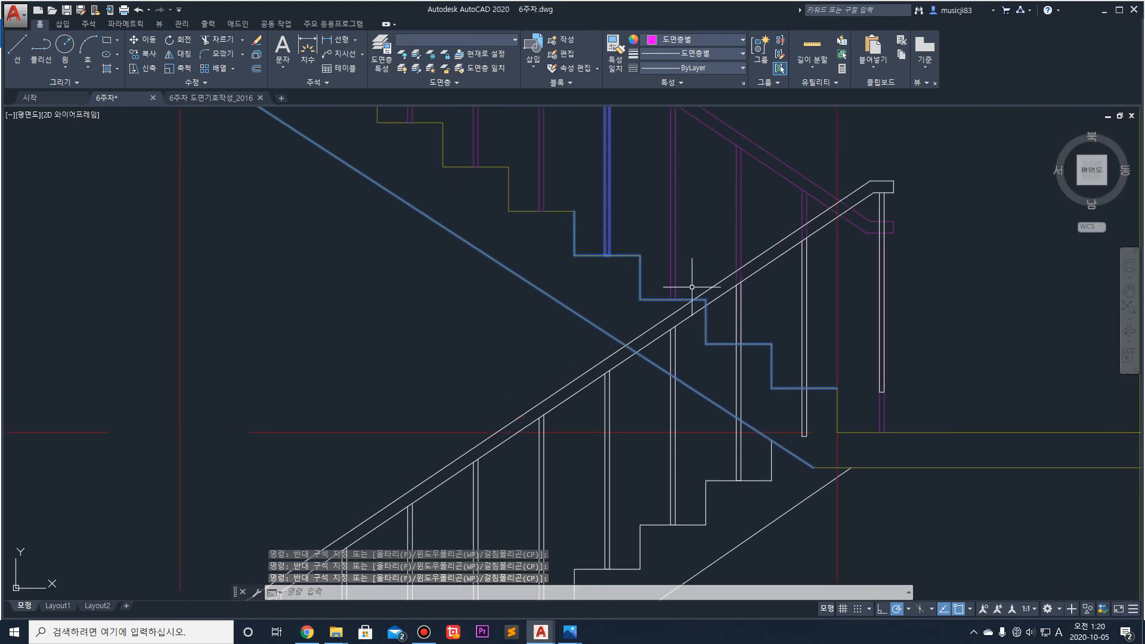
{"action": "type", "text": "tr"}
{"action": "key", "text": "space"}
{"action": "left_click", "coordinate": [683, 342]}
{"action": "left_click", "coordinate": [654, 318]}
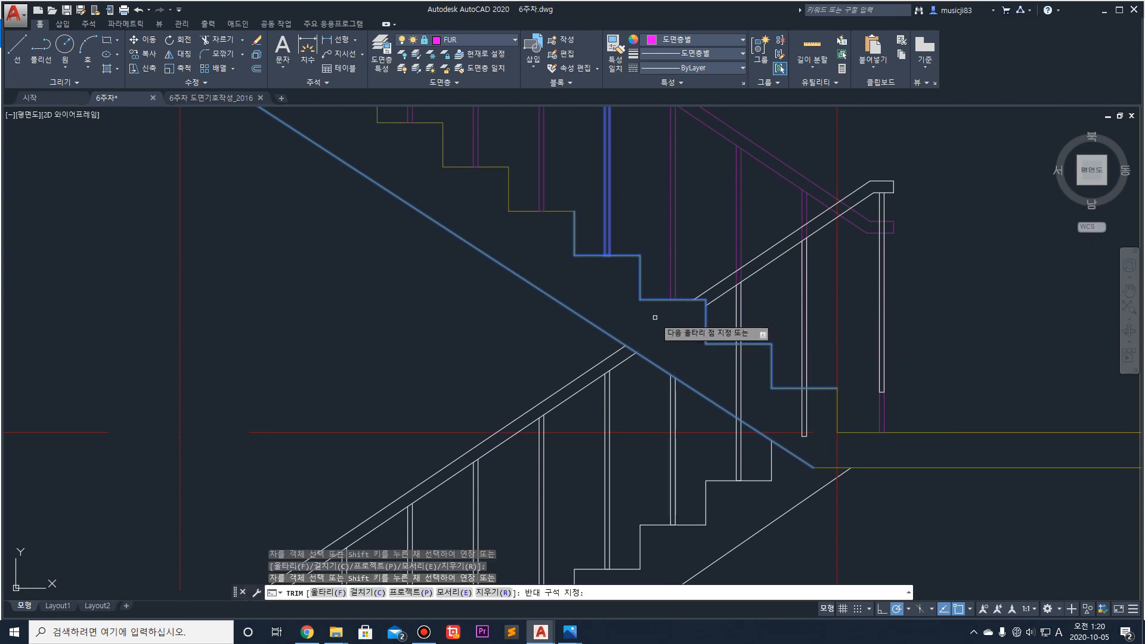
Step: Trim the rear post below the front flight's lowest tread and finish trimming
{"action": "middle_click_drag", "start_coordinate": [791, 423], "coordinate": [732, 356]}
{"action": "left_click", "coordinate": [755, 368]}
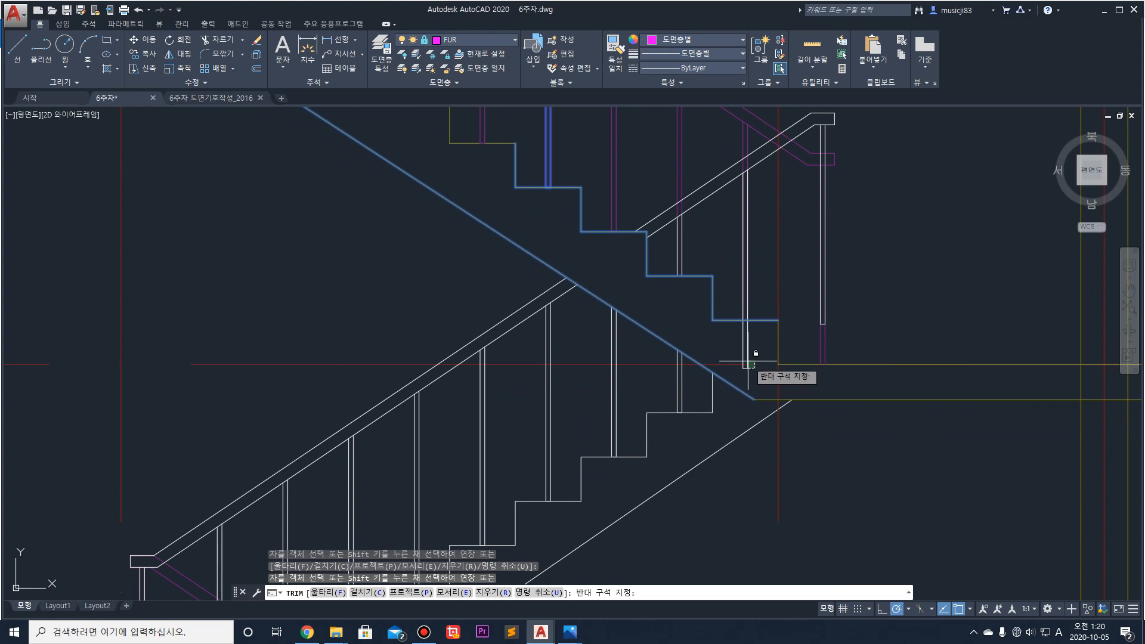
{"action": "left_click", "coordinate": [737, 360]}
{"action": "scroll", "coordinate": [747, 365], "scroll_direction": "down", "scroll_amount": 1}
{"action": "scroll", "coordinate": [751, 385], "scroll_direction": "up", "scroll_amount": 2}
{"action": "scroll", "coordinate": [751, 362], "scroll_direction": "down", "scroll_amount": 4}
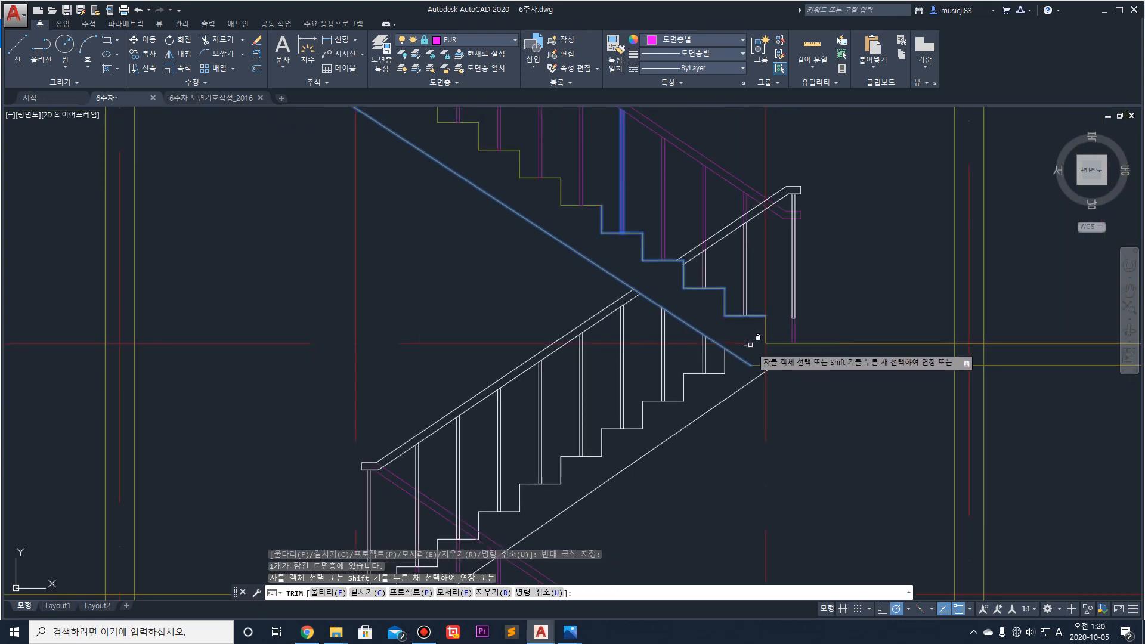
{"action": "key", "text": "Escape"}
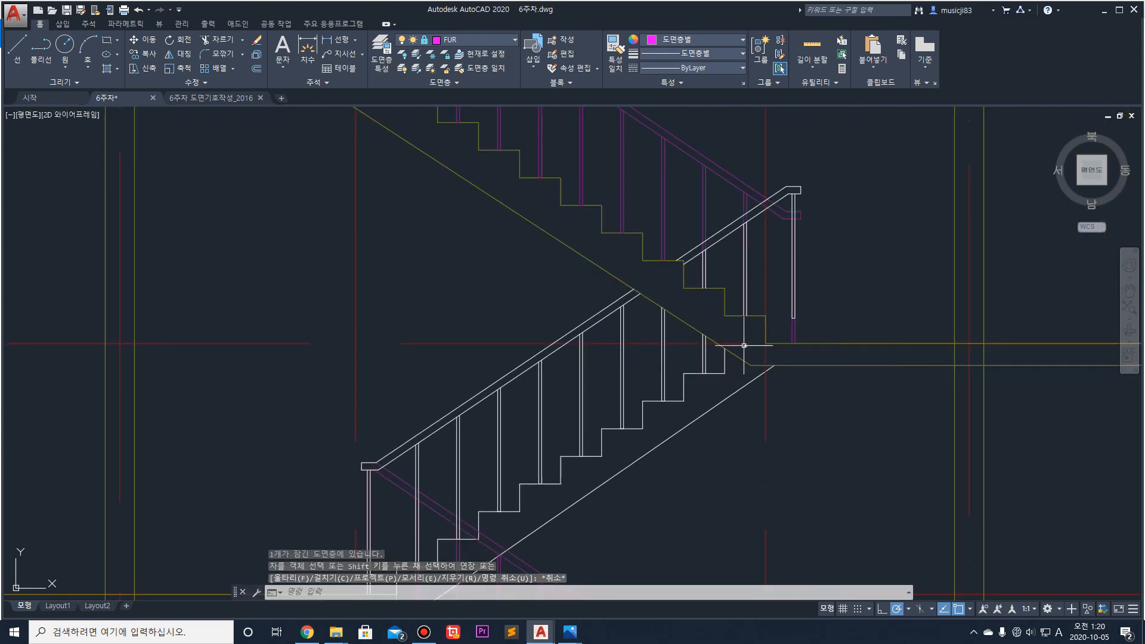
Step: Delete the leftover rear post fragment beside the front flight's lowest riser
{"action": "scroll", "coordinate": [745, 357], "scroll_direction": "up", "scroll_amount": 2}
{"action": "left_click", "coordinate": [735, 336]}
{"action": "key", "text": "Escape"}
{"action": "left_click", "coordinate": [739, 322]}
{"action": "left_click", "coordinate": [761, 355]}
{"action": "key", "text": "Delete"}
{"action": "scroll", "coordinate": [753, 338], "scroll_direction": "down", "scroll_amount": 4}
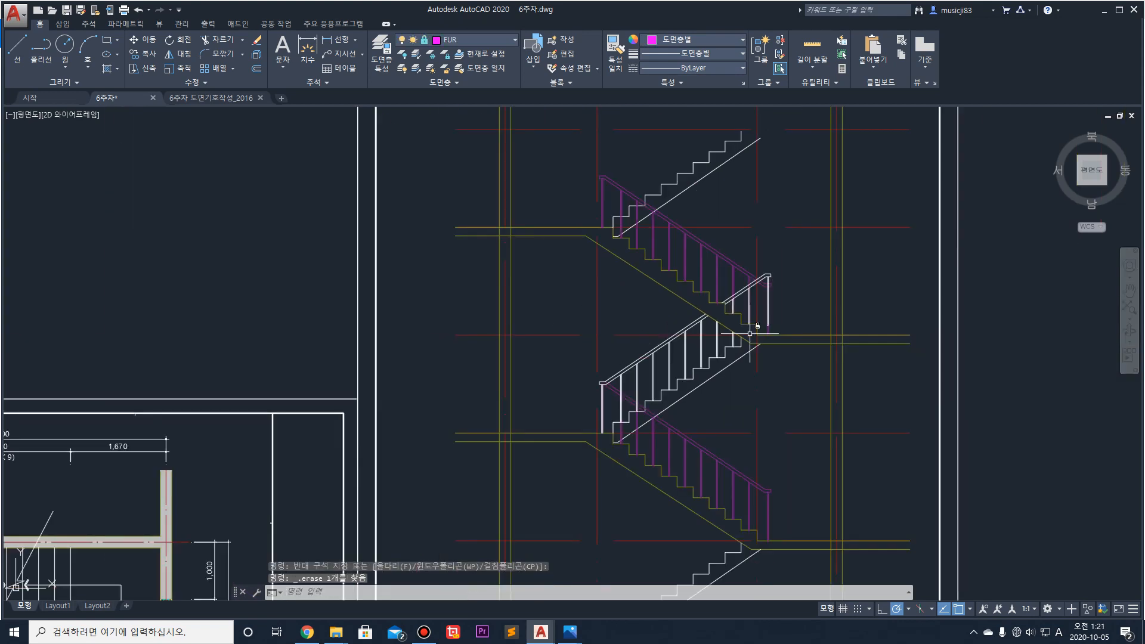
Step: Examine where the rear railing's upper handrail end crosses the front railing at the landing of the middle storey
{"action": "scroll", "coordinate": [757, 328], "scroll_direction": "up", "scroll_amount": 4}
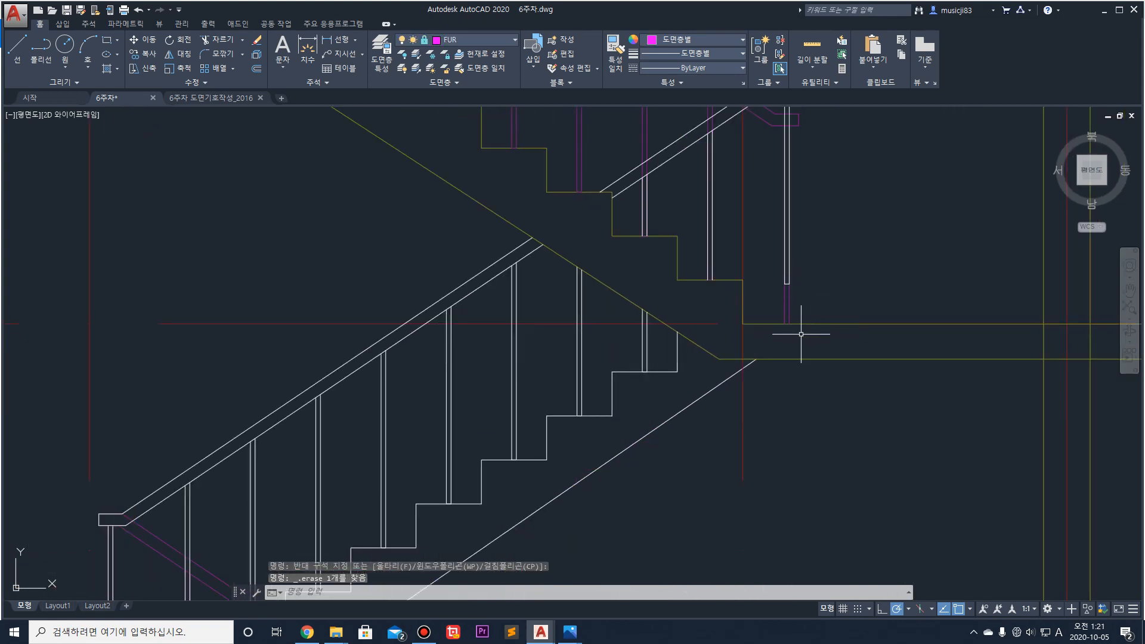
{"action": "scroll", "coordinate": [800, 334], "scroll_direction": "down", "scroll_amount": 5}
{"action": "scroll", "coordinate": [696, 385], "scroll_direction": "up", "scroll_amount": 1}
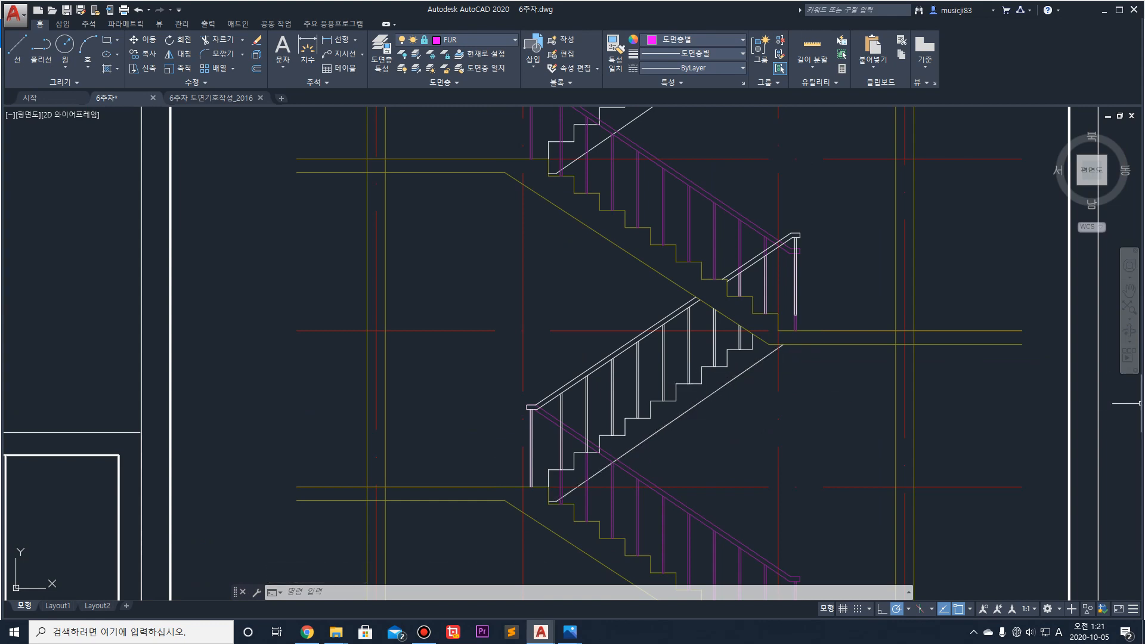
{"action": "scroll", "coordinate": [818, 239], "scroll_direction": "up", "scroll_amount": 2}
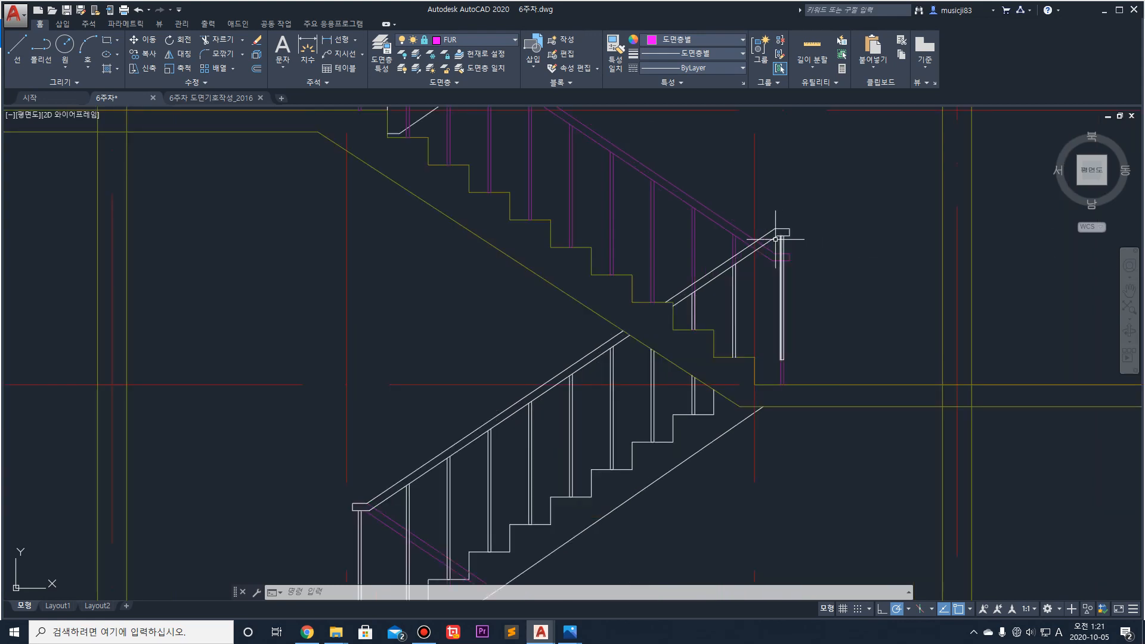
{"action": "scroll", "coordinate": [771, 239], "scroll_direction": "up", "scroll_amount": 2}
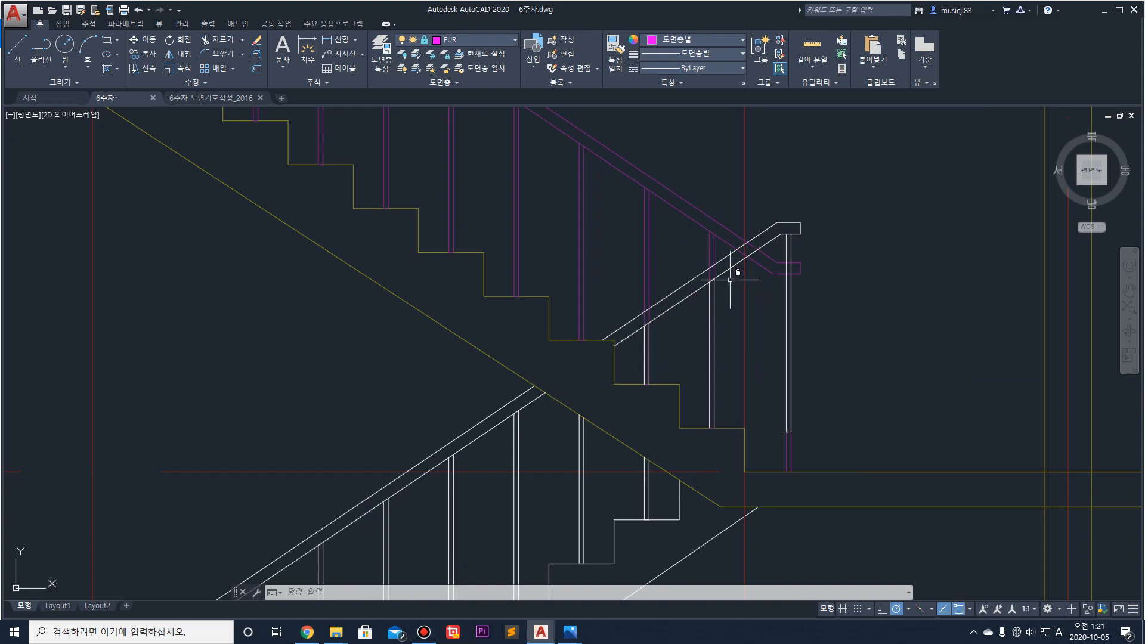
{"action": "middle_click_drag", "start_coordinate": [745, 263], "coordinate": [776, 220]}
{"action": "left_click", "coordinate": [820, 203]}
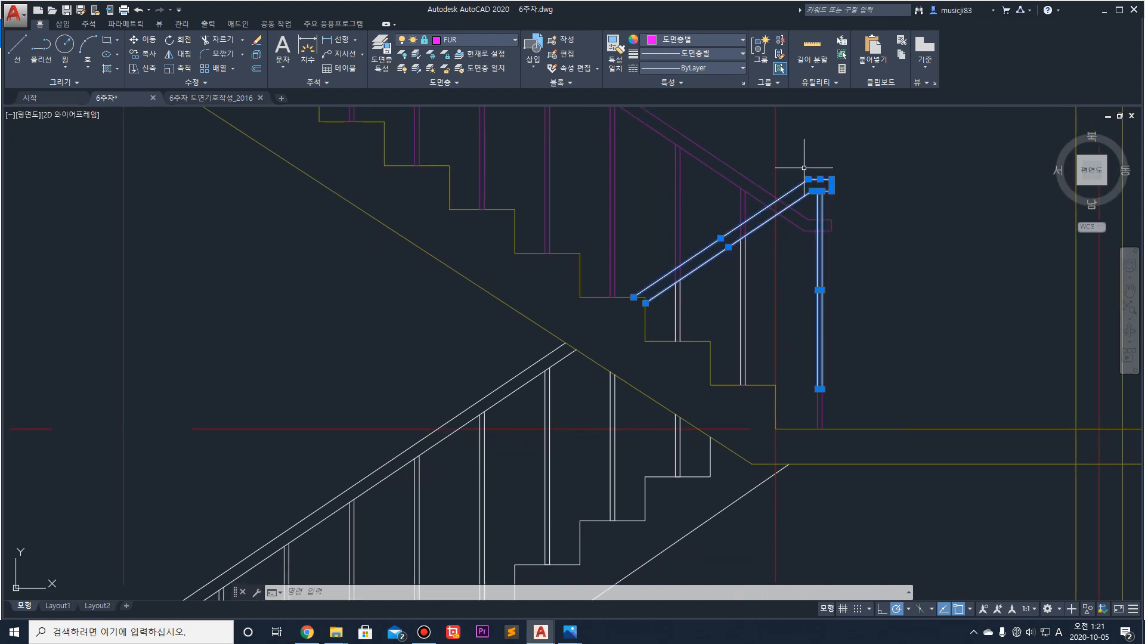
{"action": "left_click", "coordinate": [814, 177]}
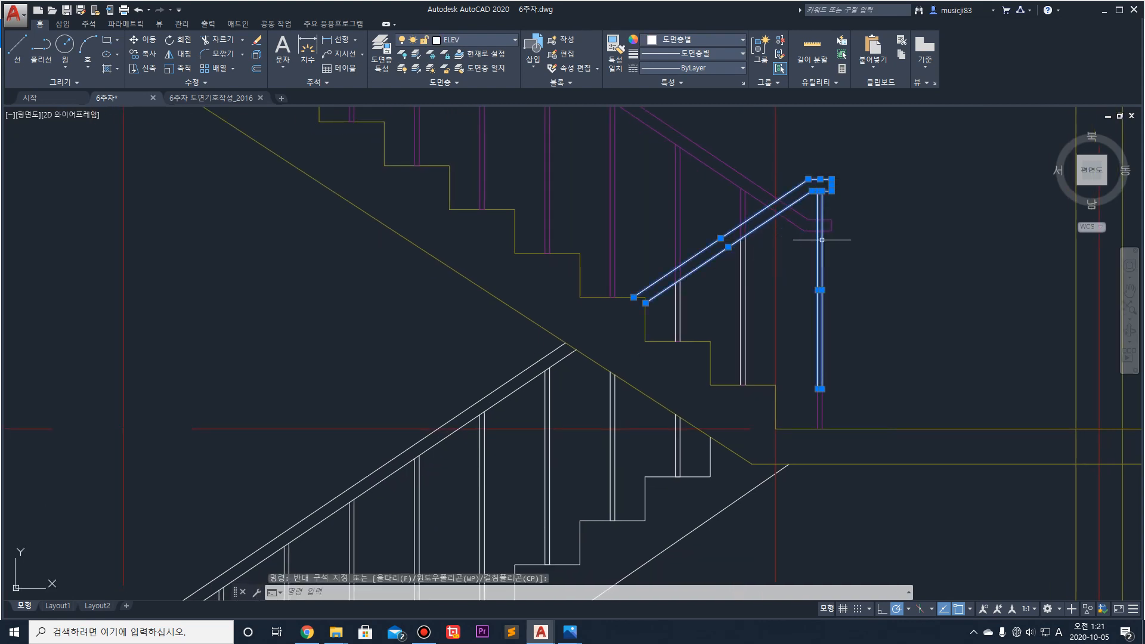
{"action": "key", "text": "Escape"}
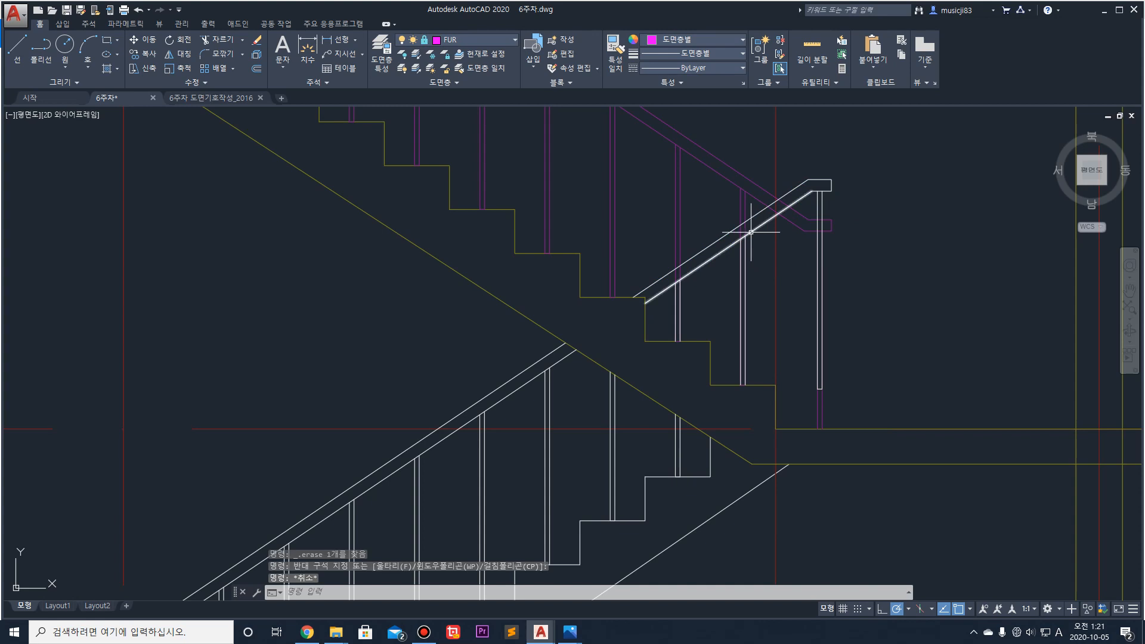
{"action": "key", "text": "Escape"}
{"action": "middle_click_drag", "start_coordinate": [828, 348], "coordinate": [825, 305]}
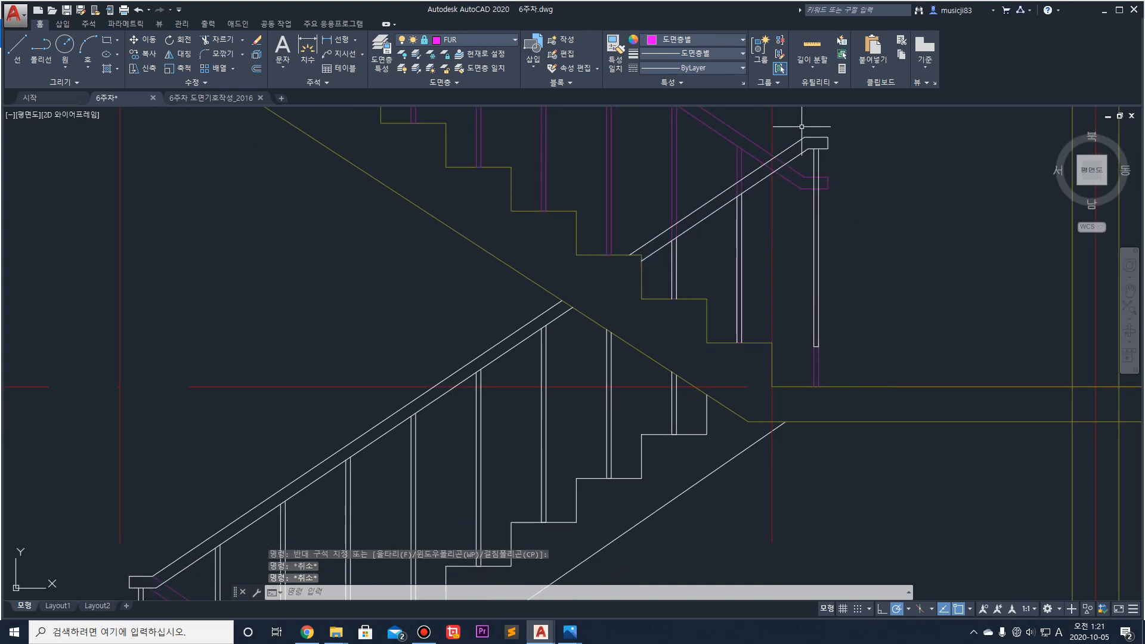
{"action": "left_click", "coordinate": [835, 145]}
{"action": "left_click", "coordinate": [795, 122]}
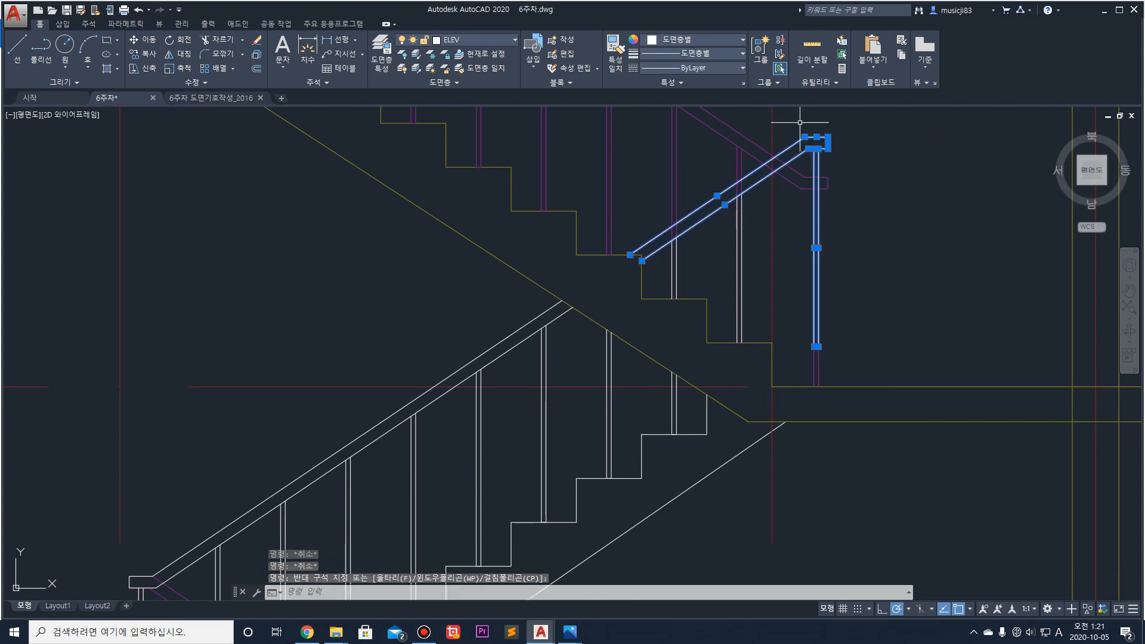
{"action": "key", "text": "Escape"}
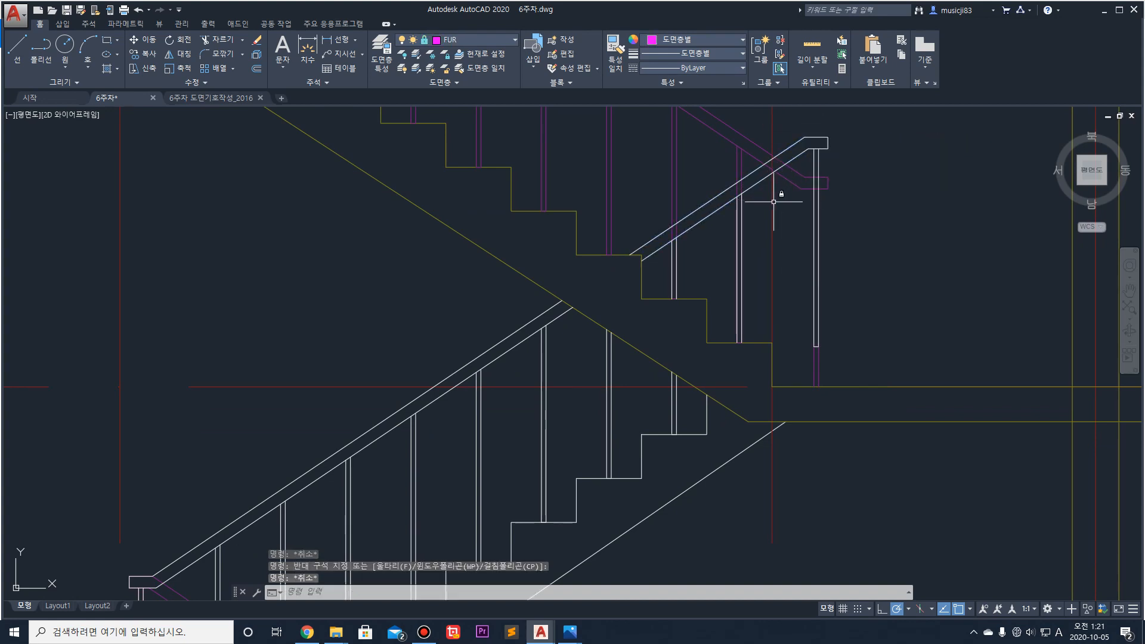
{"action": "scroll", "coordinate": [769, 200], "scroll_direction": "up", "scroll_amount": 4}
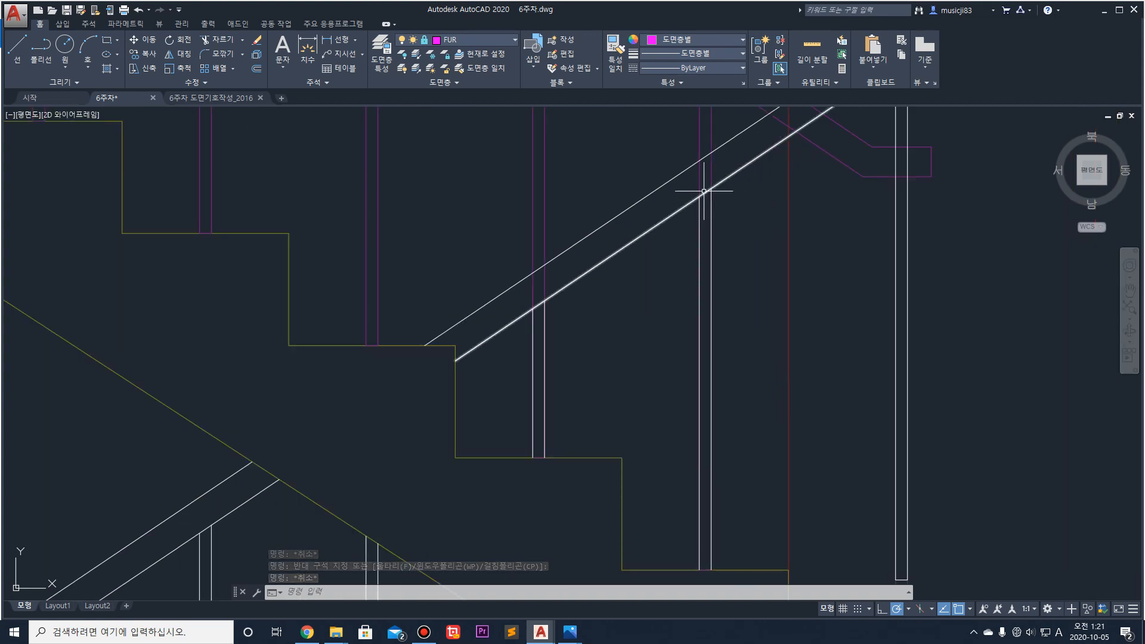
{"action": "middle_click_drag", "start_coordinate": [846, 193], "coordinate": [869, 241]}
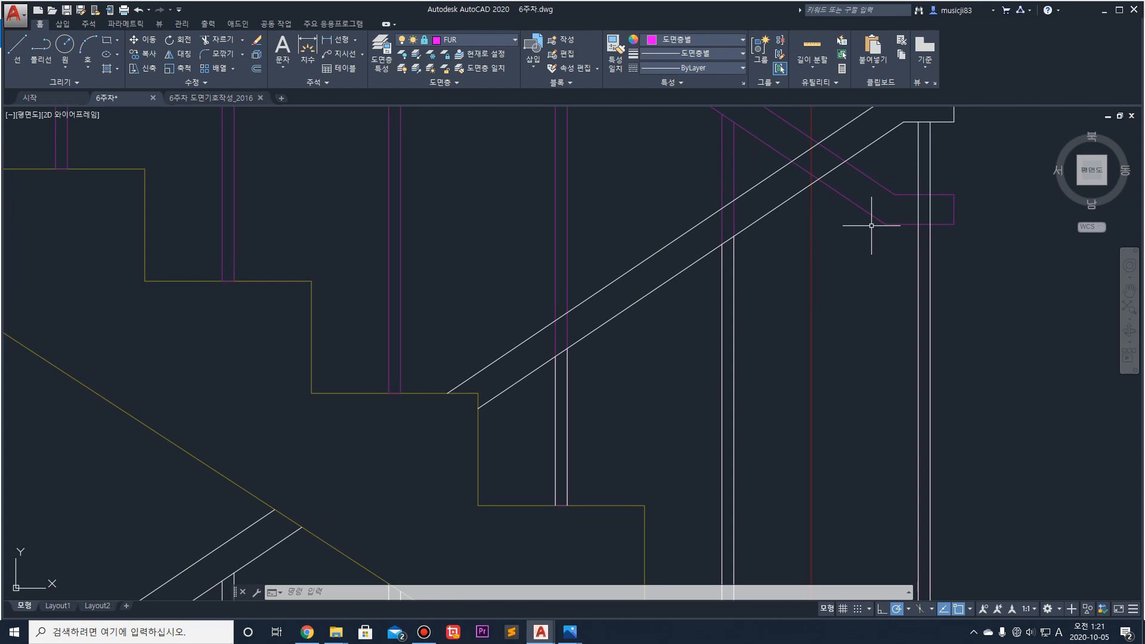
{"action": "type", "text": "l"}
{"action": "key", "text": "Return"}
{"action": "key", "text": "Escape"}
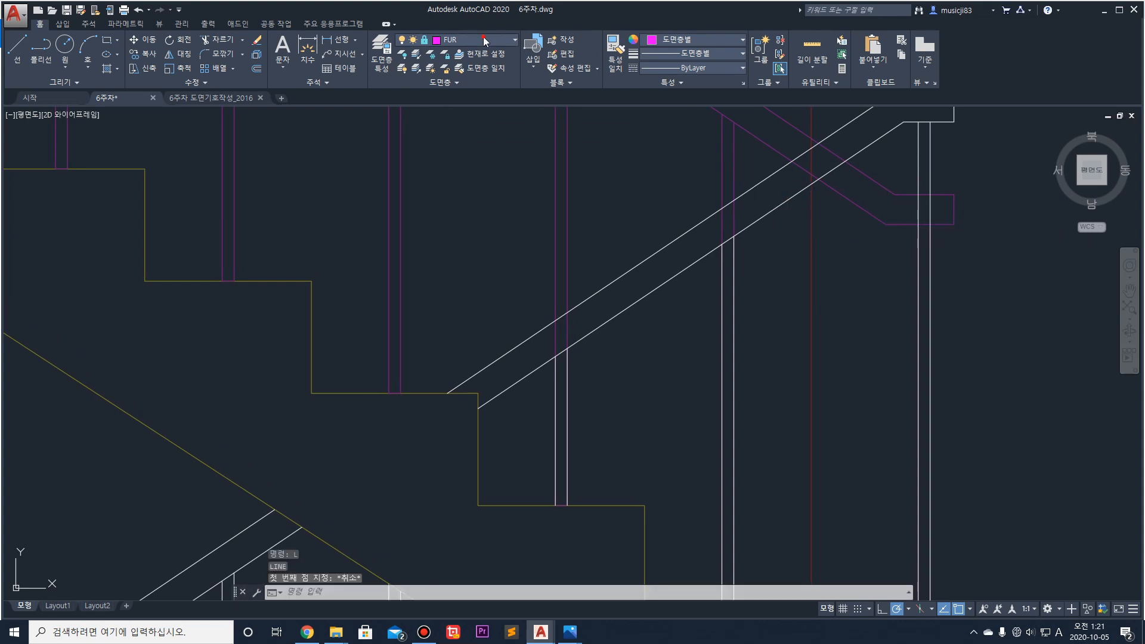
Step: Make ELEV the current layer
{"action": "left_click", "coordinate": [483, 39]}
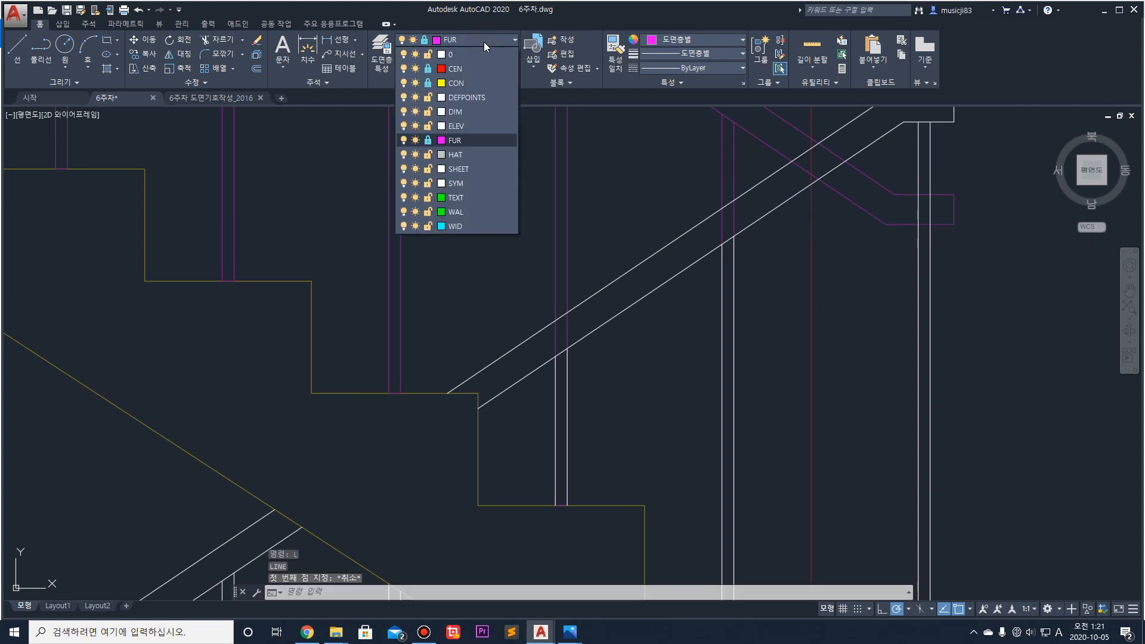
{"action": "left_click", "coordinate": [456, 126]}
{"action": "middle_click_drag", "start_coordinate": [485, 133], "coordinate": [480, 184]}
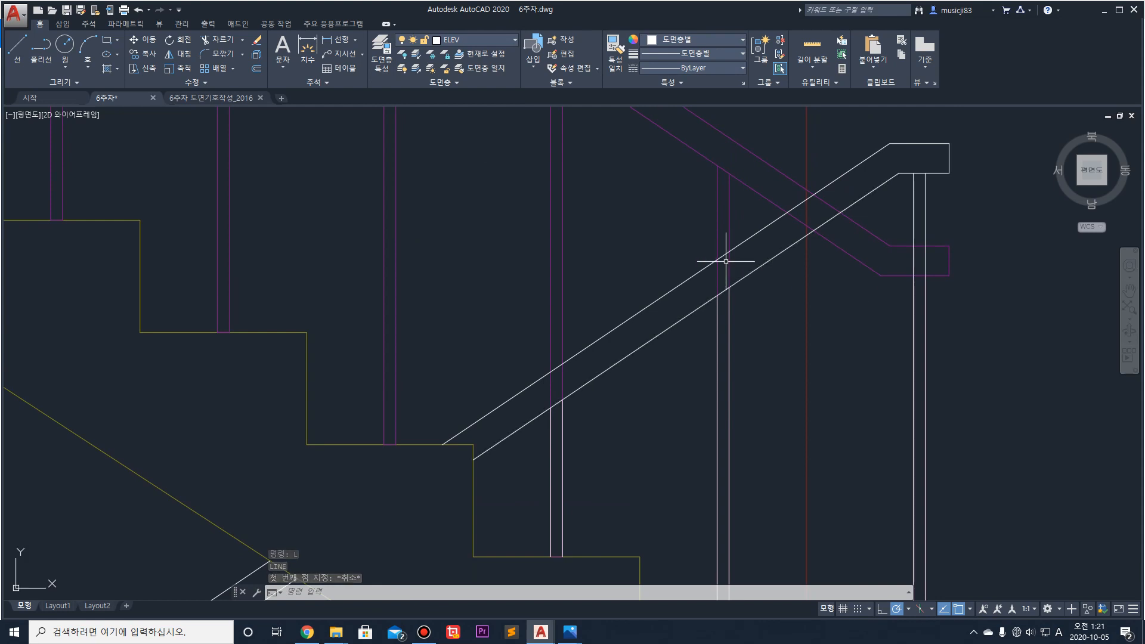
{"action": "type", "text": "l"}
{"action": "key", "text": "Return"}
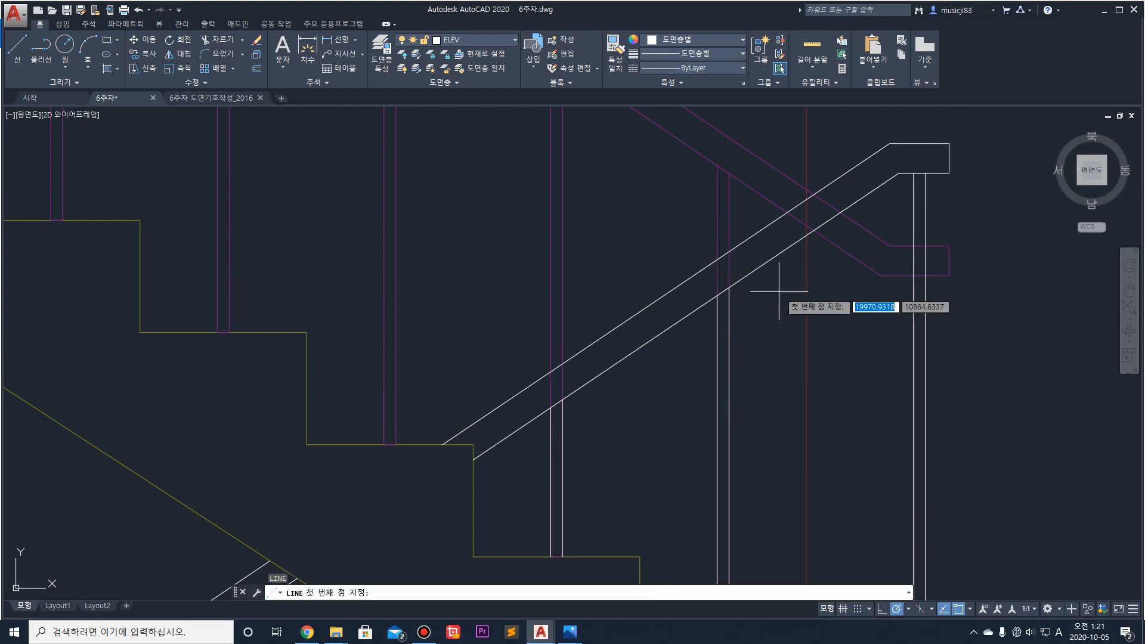
{"action": "scroll", "coordinate": [764, 270], "scroll_direction": "up", "scroll_amount": 2}
{"action": "left_click", "coordinate": [707, 296]}
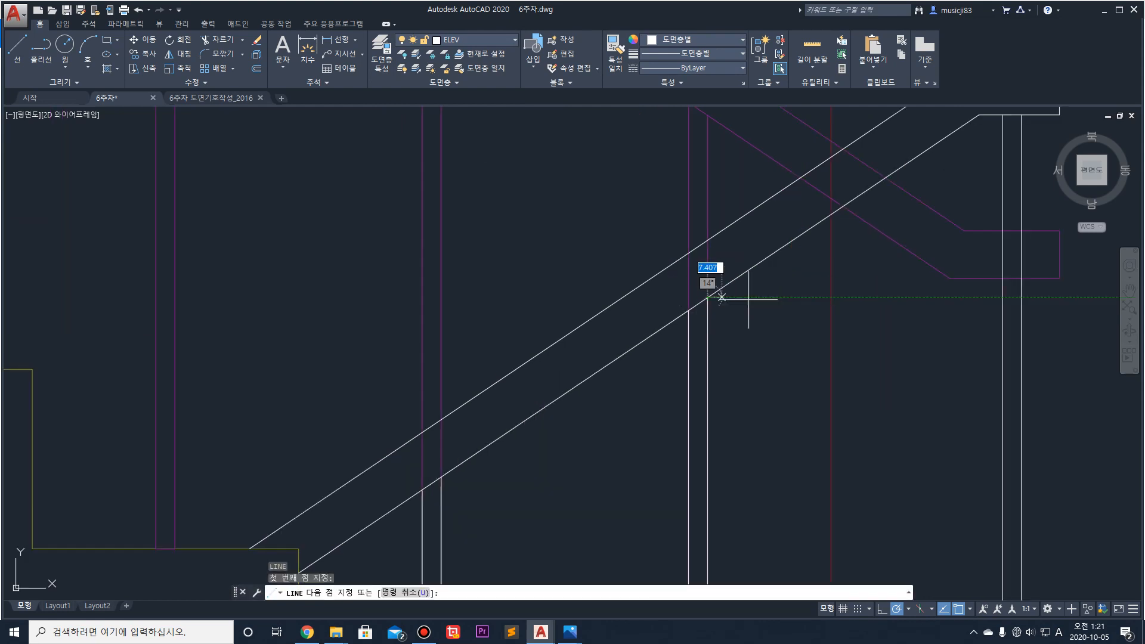
{"action": "key", "text": "Escape"}
Step: With Ortho on, draw a horizontal line about 293 long from the end post along the front handrail's lower edge across to the rear handrail
{"action": "key", "text": "space"}
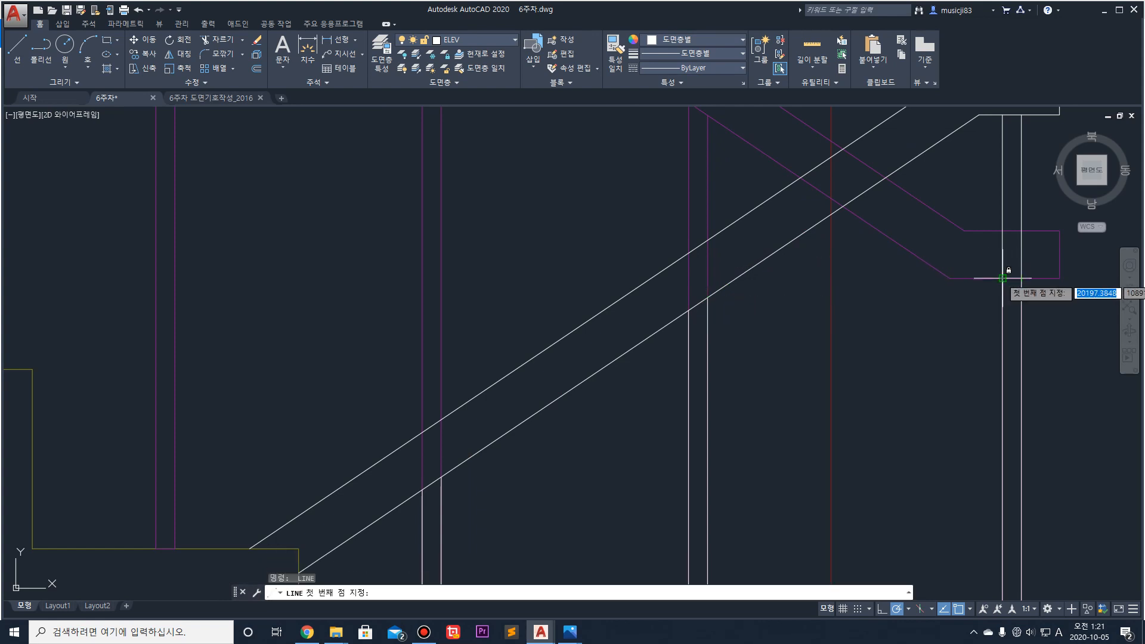
{"action": "left_click", "coordinate": [1002, 278]}
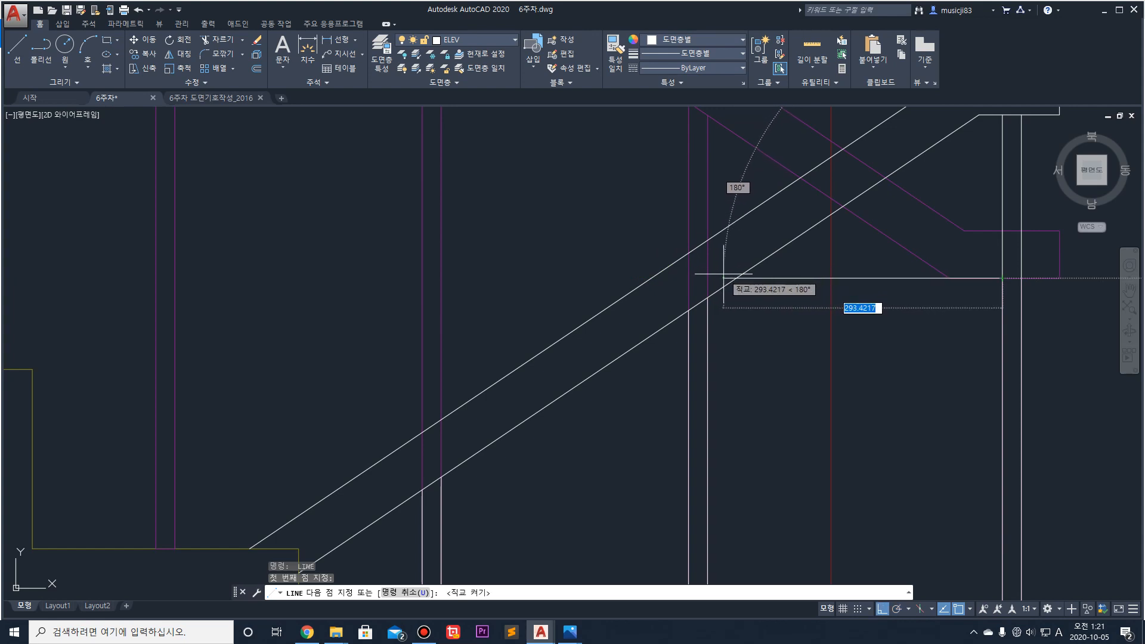
{"action": "key", "text": "F8"}
{"action": "left_click", "coordinate": [724, 277]}
{"action": "key", "text": "Return"}
Step: Draw a second horizontal line about 237 long from the front handrail's upper bend towards the rear handrail
{"action": "key", "text": "Return"}
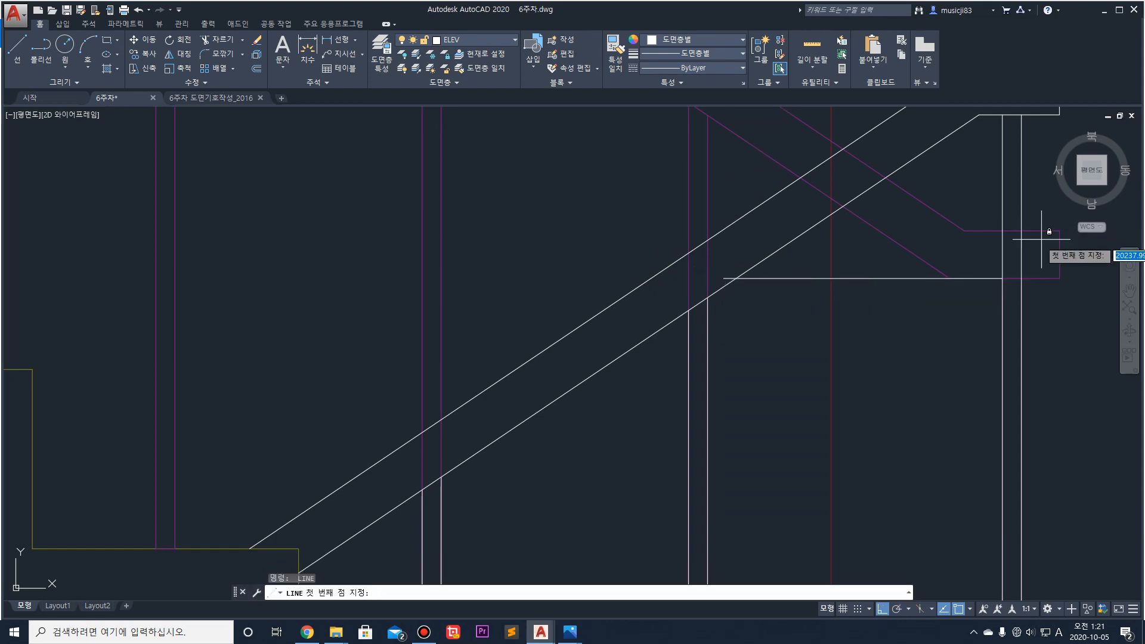
{"action": "left_click", "coordinate": [964, 229]}
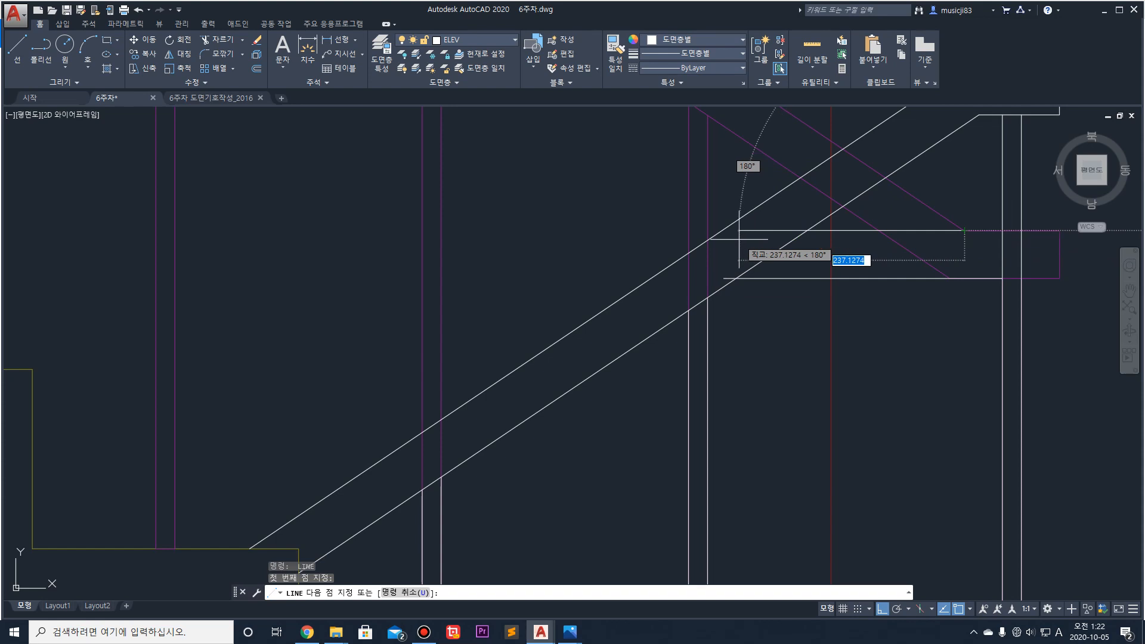
{"action": "left_click", "coordinate": [738, 239]}
{"action": "key", "text": "Return"}
{"action": "scroll", "coordinate": [895, 246], "scroll_direction": "down", "scroll_amount": 3}
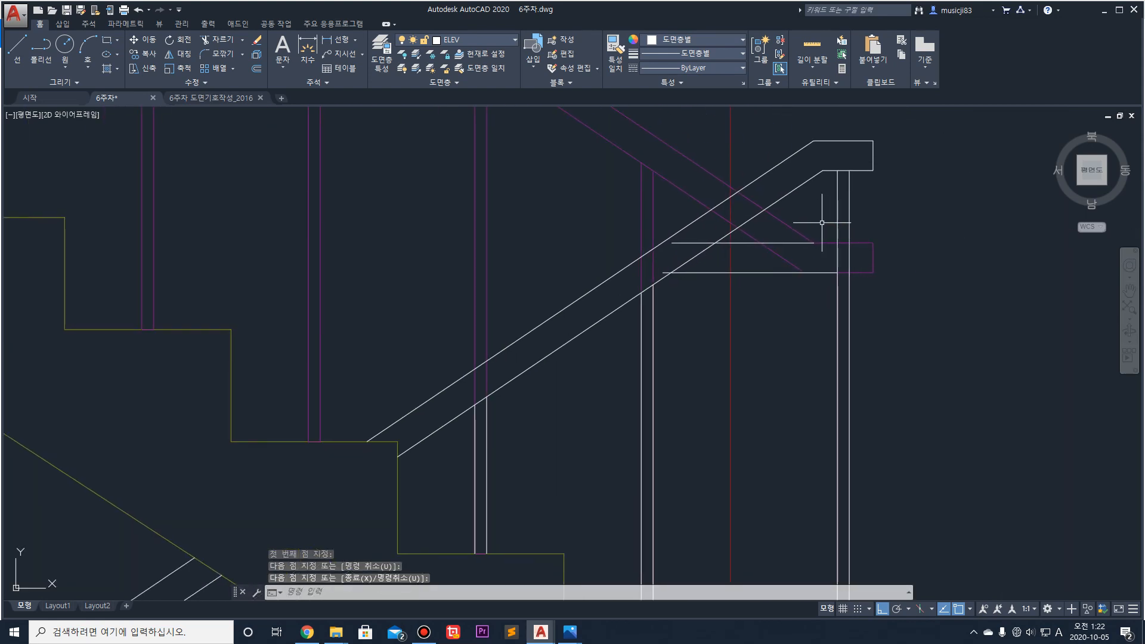
{"action": "scroll", "coordinate": [815, 219], "scroll_direction": "up", "scroll_amount": 4}
{"action": "key", "text": "Escape"}
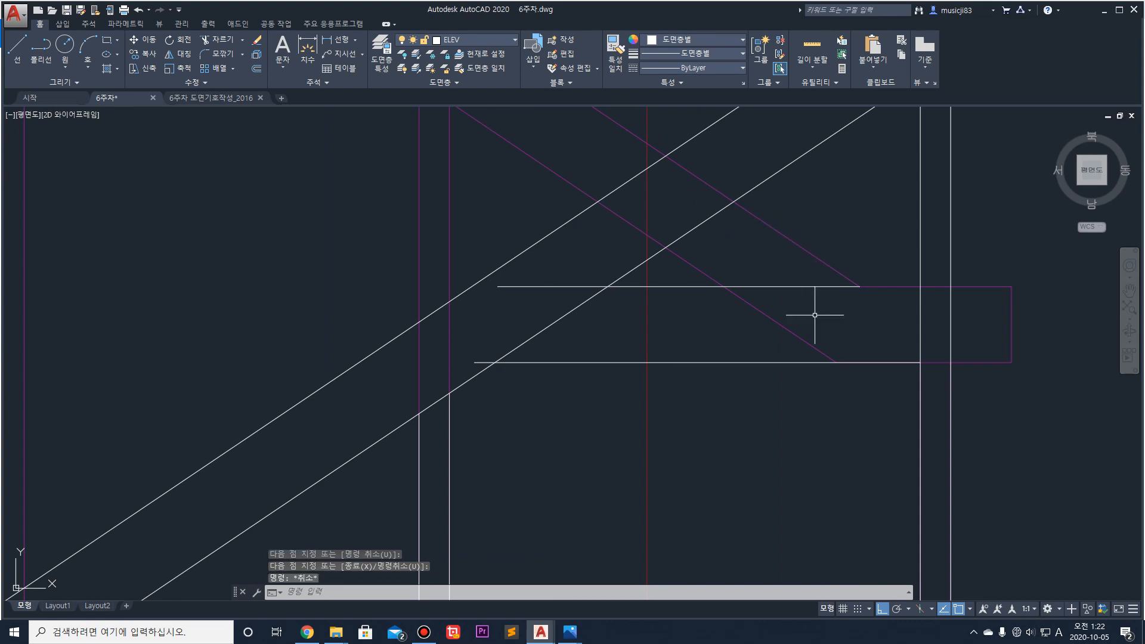
Step: Trim both horizontal lines back to the front handrail's sloped lower edge
{"action": "left_click", "coordinate": [748, 302]}
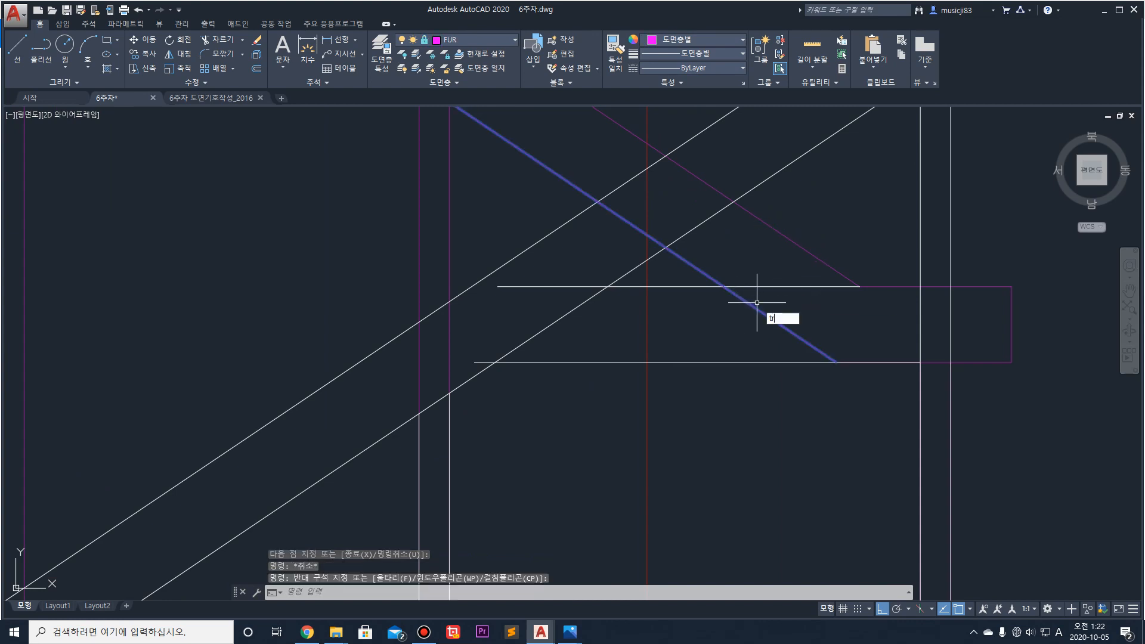
{"action": "type", "text": "tr"}
{"action": "key", "text": "Return"}
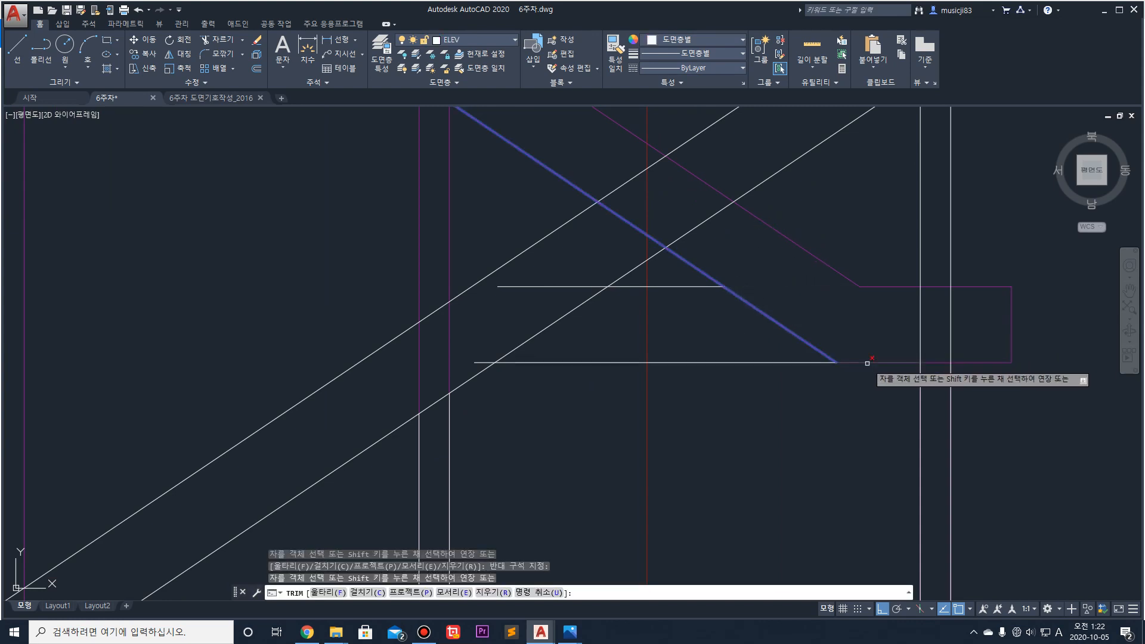
{"action": "key", "text": "Escape"}
Step: Stretch the upper horizontal line's free end past the rear handrail and the lower line's free end to the nearby rear post
{"action": "scroll", "coordinate": [732, 321], "scroll_direction": "down", "scroll_amount": 4}
{"action": "scroll", "coordinate": [687, 321], "scroll_direction": "up", "scroll_amount": 2}
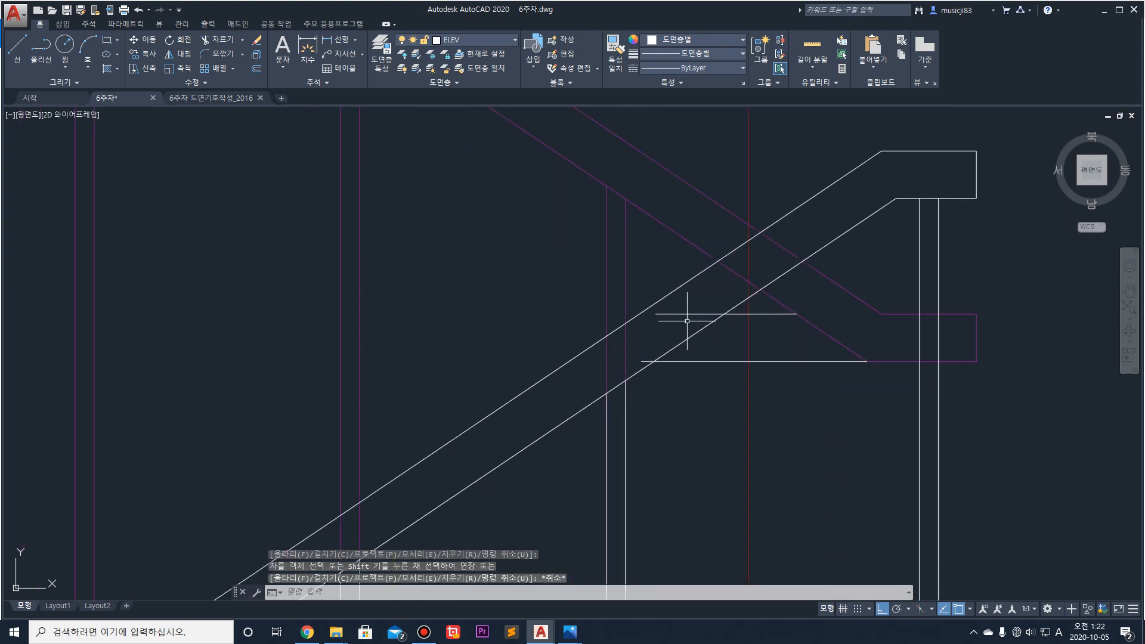
{"action": "left_click", "coordinate": [666, 319]}
{"action": "left_click", "coordinate": [657, 311]}
{"action": "left_click", "coordinate": [655, 314]}
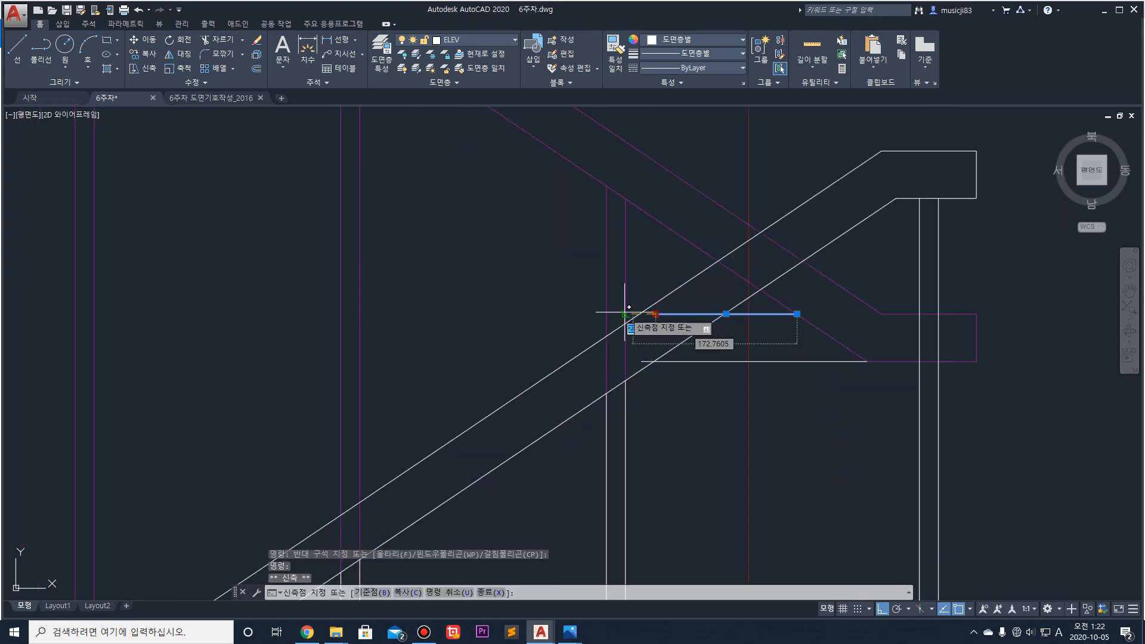
{"action": "left_click", "coordinate": [574, 310]}
{"action": "key", "text": "Escape"}
{"action": "key", "text": "Escape"}
{"action": "key", "text": "Escape"}
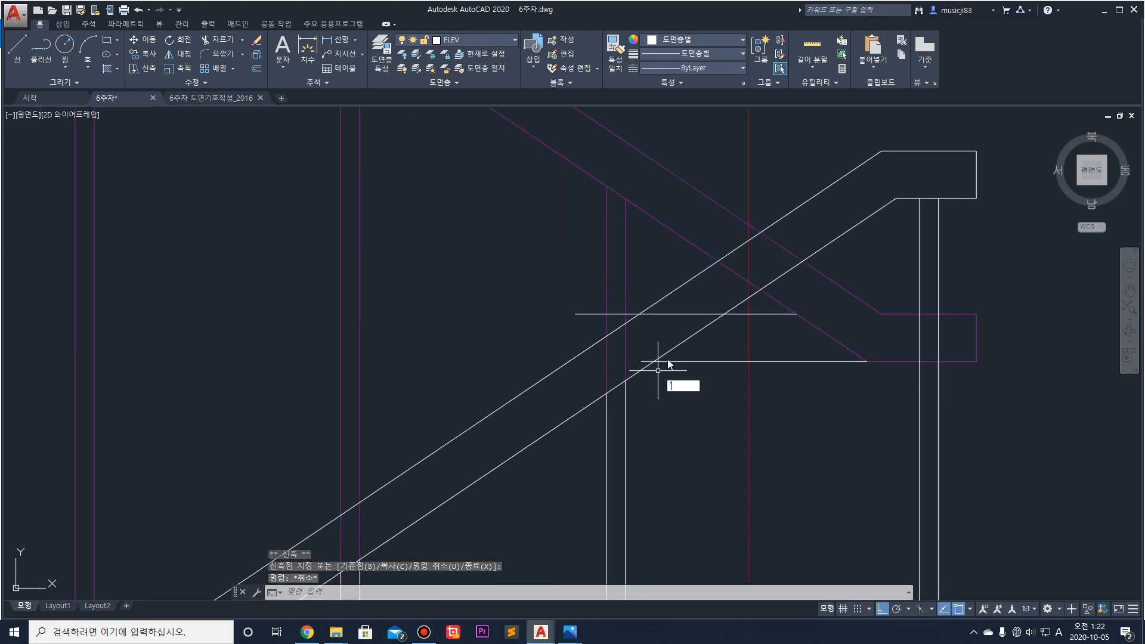
{"action": "left_click", "coordinate": [641, 361]}
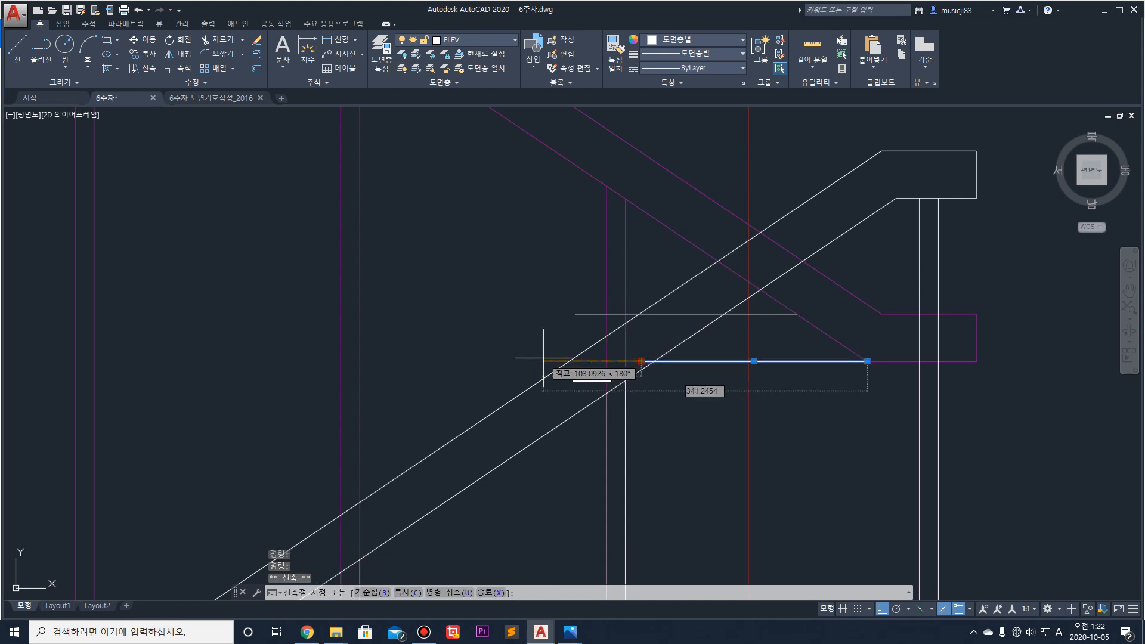
{"action": "left_click", "coordinate": [625, 360]}
{"action": "key", "text": "Escape"}
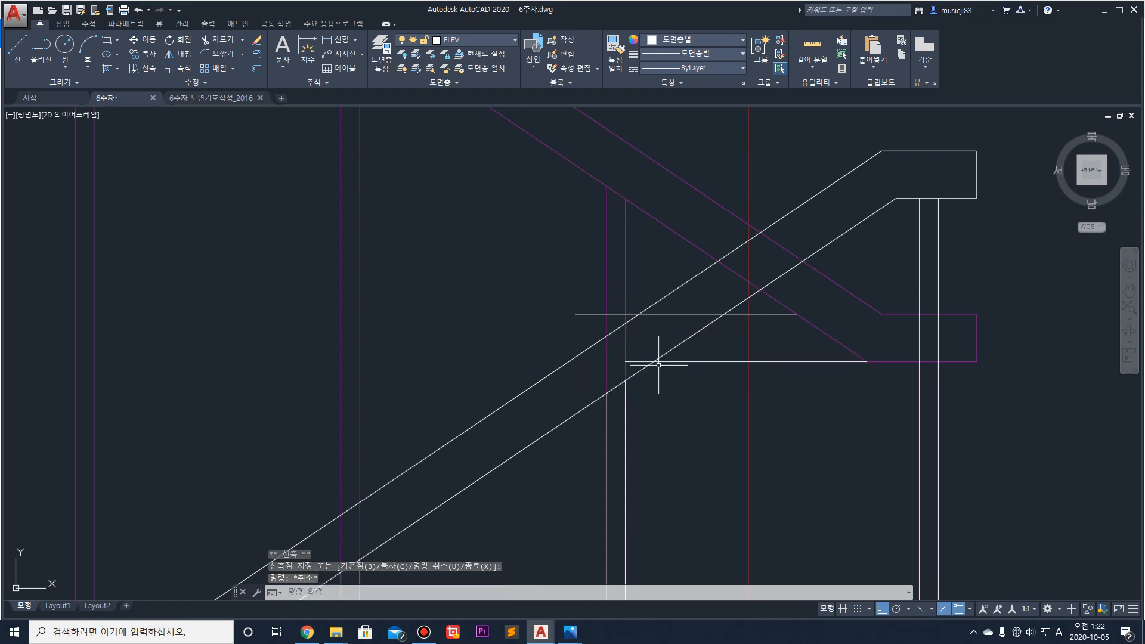
Step: Trim the lower horizontal line's overhang at the rear handrail's lower edge
{"action": "type", "text": "tr"}
{"action": "key", "text": "Return"}
{"action": "left_click", "coordinate": [646, 352]}
{"action": "left_click", "coordinate": [634, 361]}
{"action": "key", "text": "Return"}
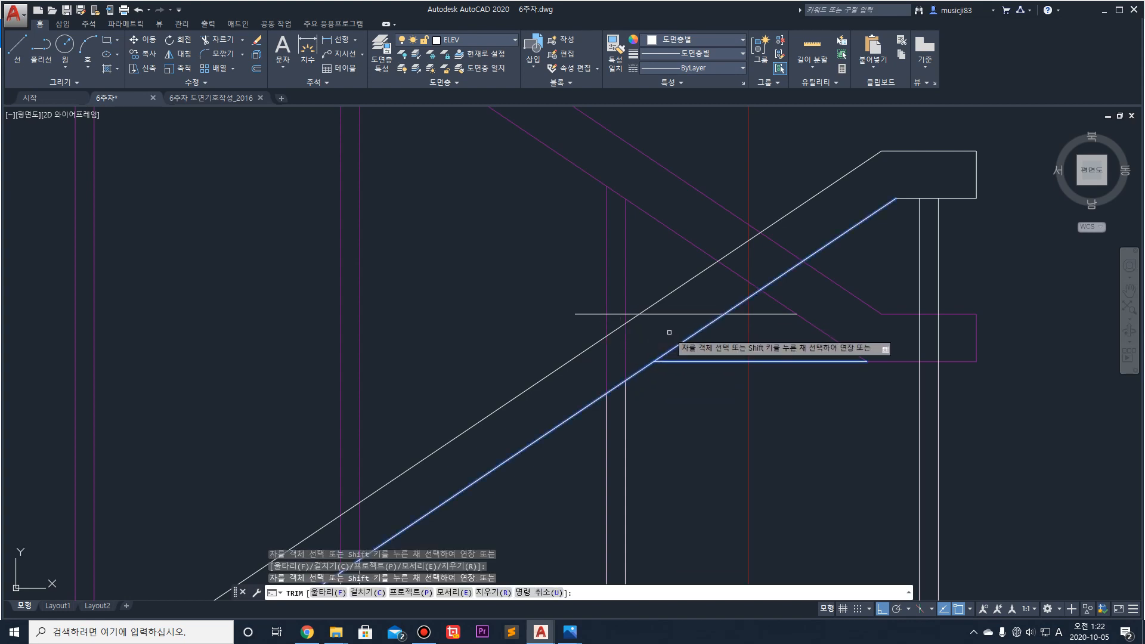
{"action": "key", "text": "Escape"}
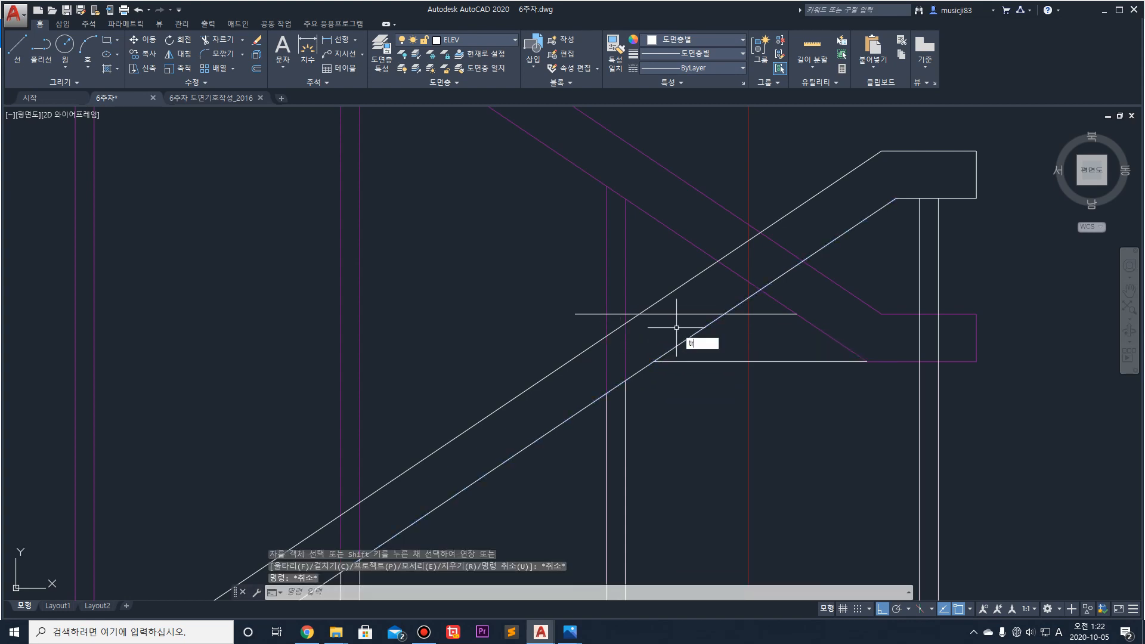
Step: Try to trim the rear handrail's sloped lines above the upper horizontal line together with that line's overhang, and undo the trim
{"action": "key", "text": "Return"}
{"action": "left_click", "coordinate": [736, 333]}
{"action": "left_click", "coordinate": [641, 308]}
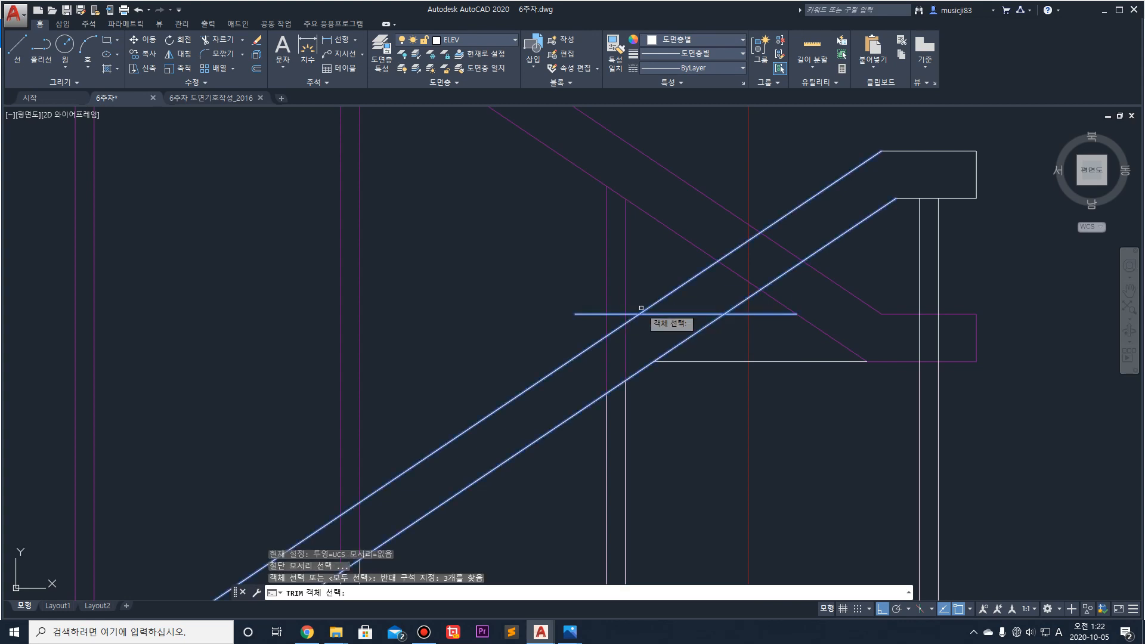
{"action": "key", "text": "Return"}
{"action": "left_click", "coordinate": [709, 266]}
{"action": "left_click", "coordinate": [736, 304]}
{"action": "left_click", "coordinate": [742, 315]}
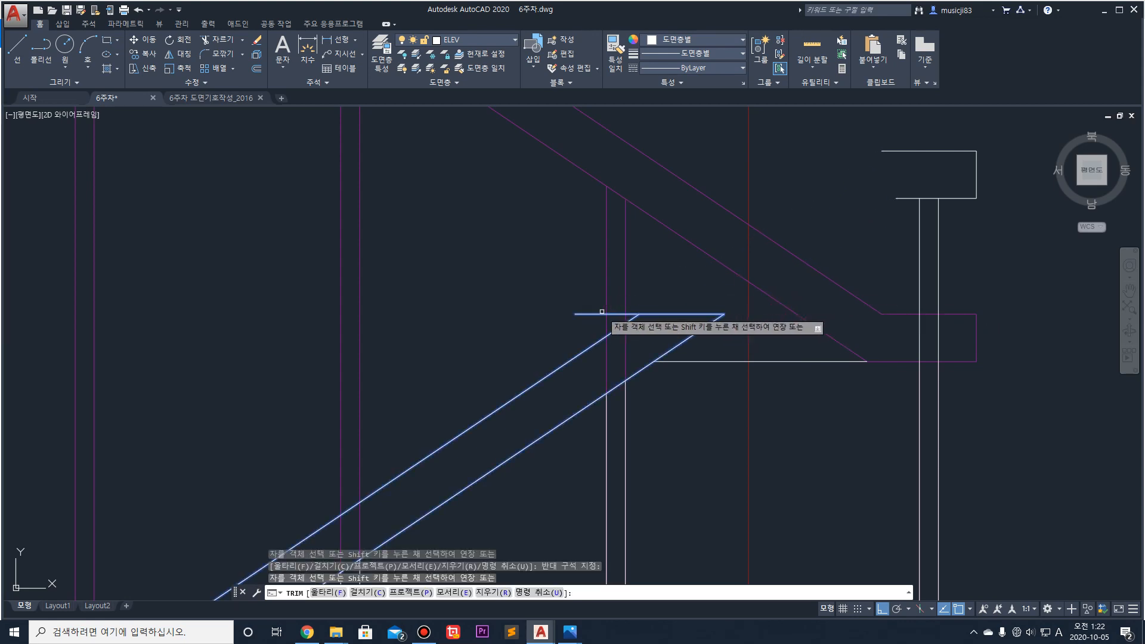
{"action": "key", "text": "Escape"}
{"action": "key", "text": "ctrl+z"}
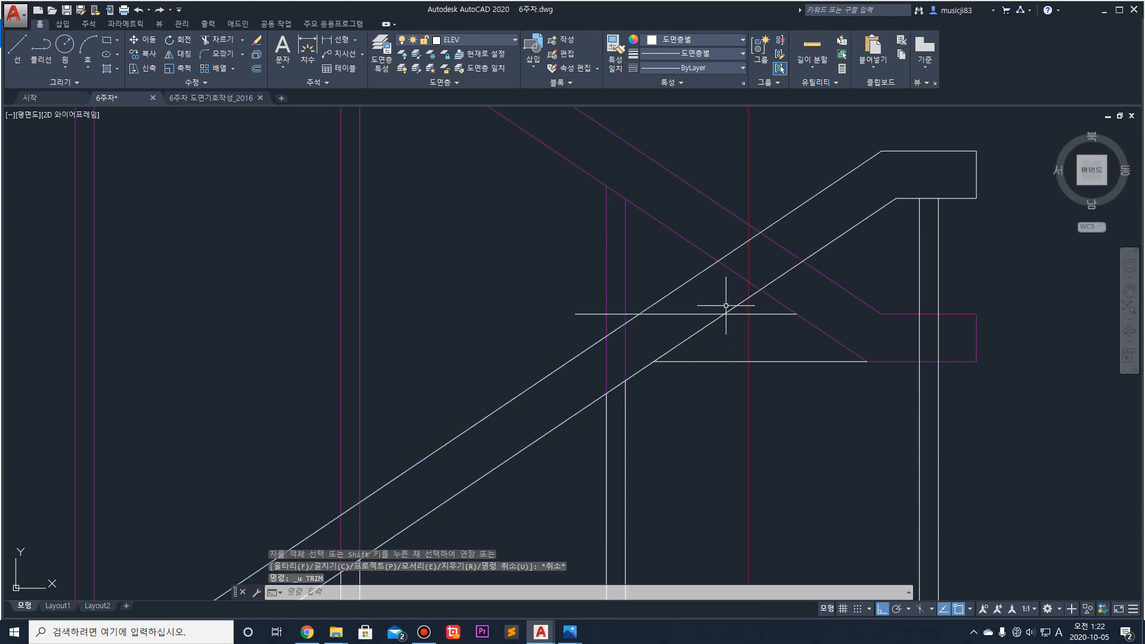
Step: Trim the rear handrail's two sloped lines above the upper horizontal line, keeping that horizontal line whole
{"action": "type", "text": "tr"}
{"action": "key", "text": "space"}
{"action": "left_click", "coordinate": [732, 323]}
{"action": "left_click", "coordinate": [658, 299]}
{"action": "key", "text": "space"}
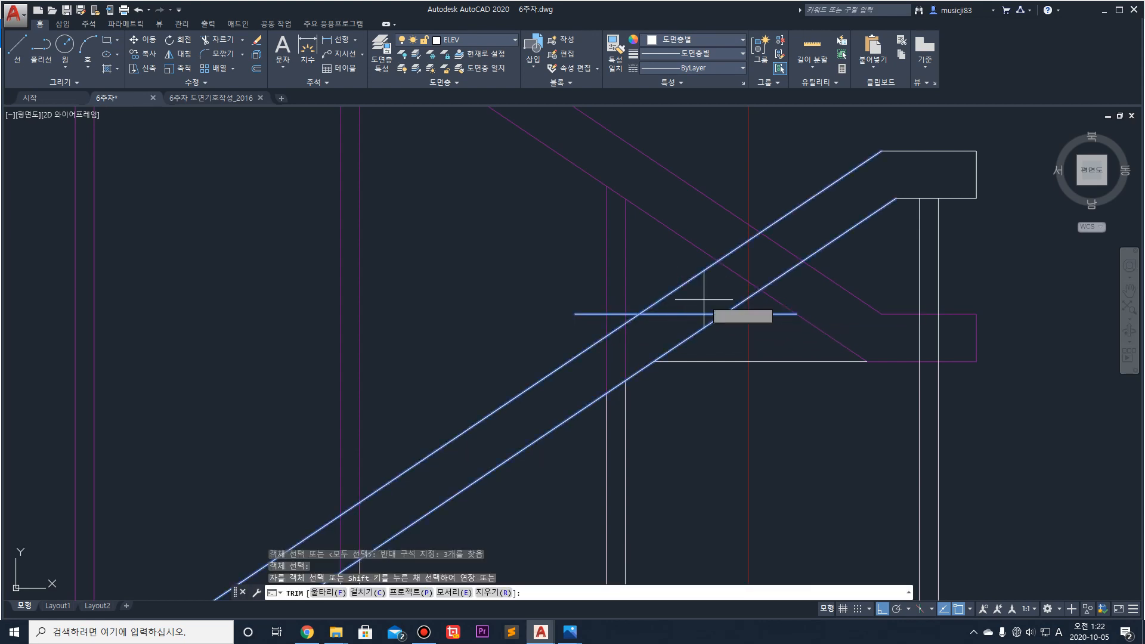
{"action": "left_click", "coordinate": [690, 280]}
{"action": "left_click", "coordinate": [731, 309]}
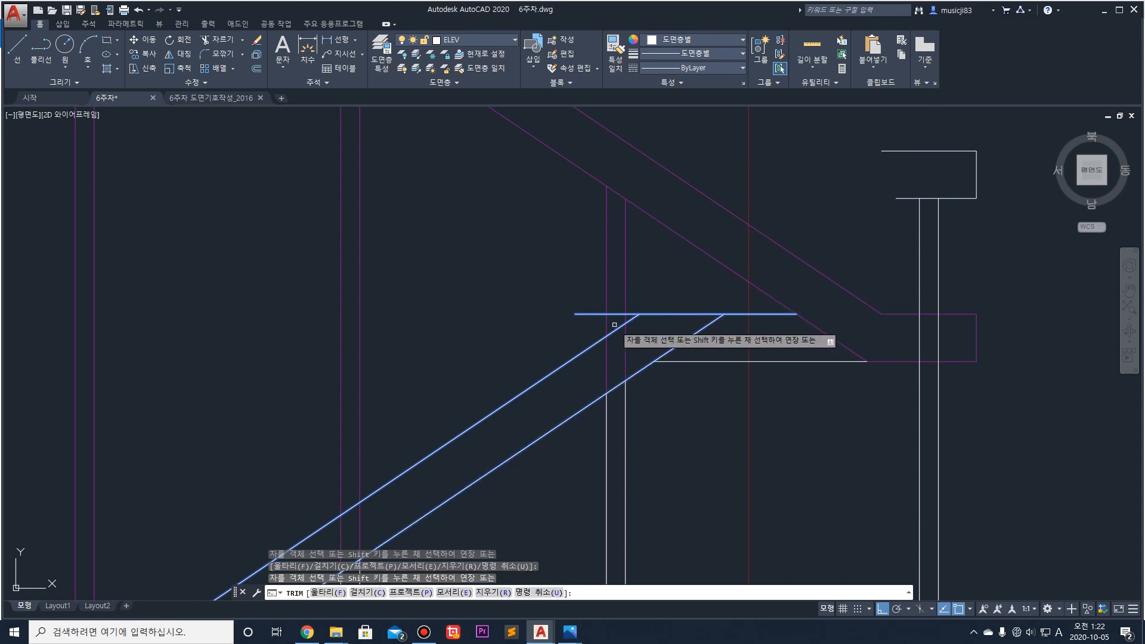
{"action": "key", "text": "Escape"}
Step: Stretch the lower sloped line's end to the lower horizontal line and the upper horizontal line's free end to the upper slope
{"action": "left_click", "coordinate": [699, 331]}
{"action": "left_click", "coordinate": [723, 314]}
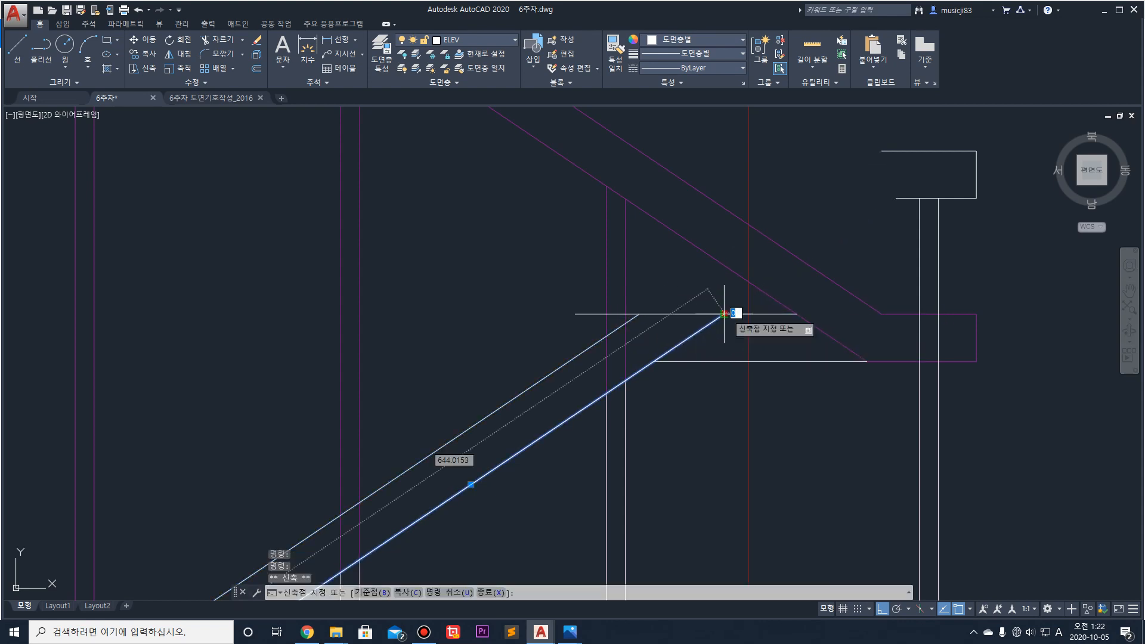
{"action": "left_click", "coordinate": [654, 362]}
{"action": "key", "text": "Escape"}
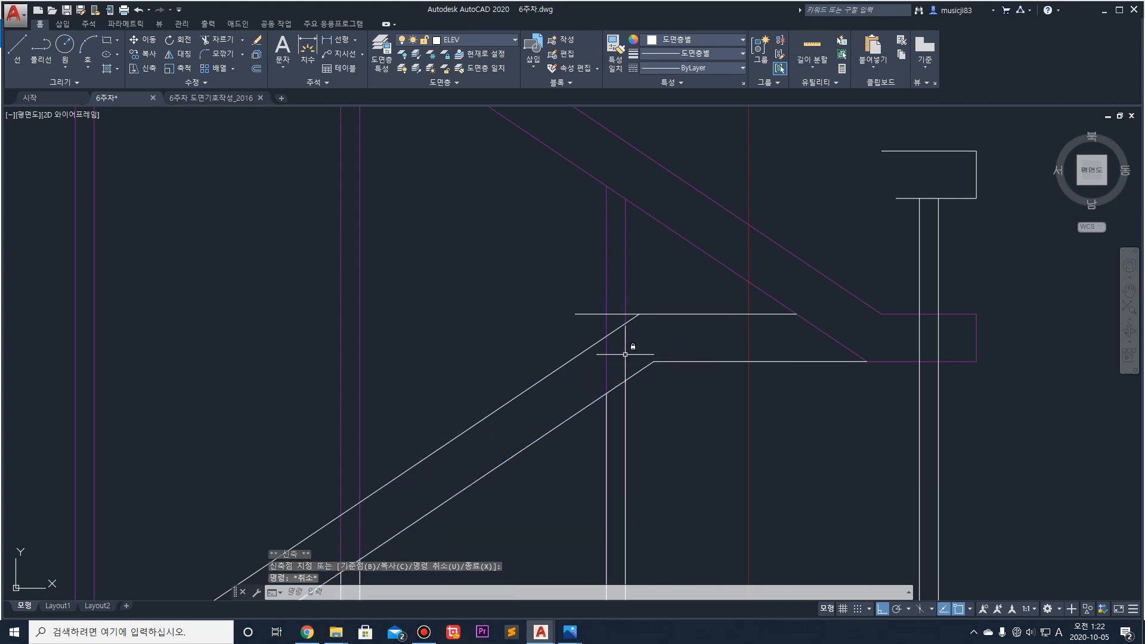
{"action": "left_click", "coordinate": [591, 313]}
{"action": "left_click", "coordinate": [574, 313]}
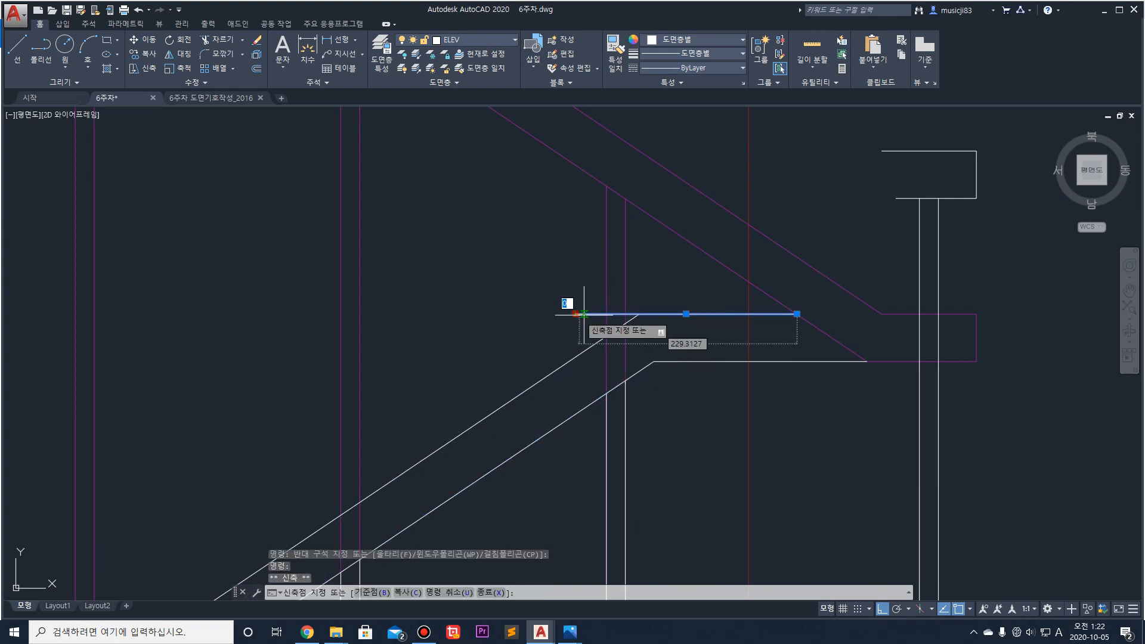
{"action": "left_click", "coordinate": [639, 314]}
{"action": "key", "text": "Escape"}
Step: Delete the three leftover lines of the rear handrail's detached end piece above the landing
{"action": "scroll", "coordinate": [775, 269], "scroll_direction": "down", "scroll_amount": 4}
{"action": "left_click", "coordinate": [875, 253]}
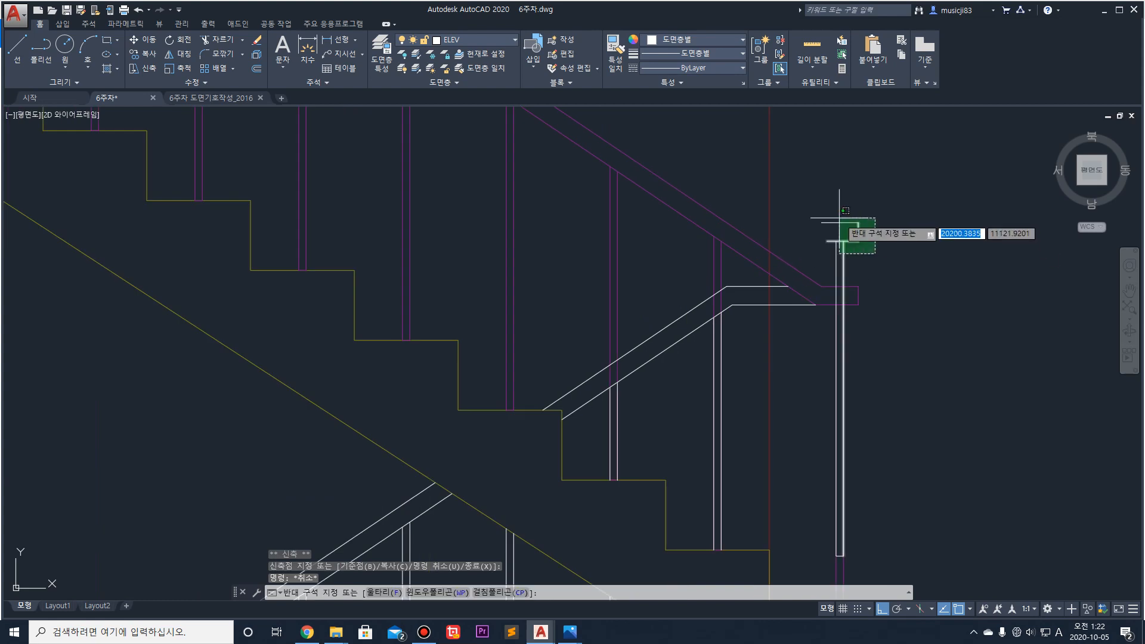
{"action": "key", "text": "Escape"}
{"action": "left_click", "coordinate": [876, 245]}
{"action": "left_click", "coordinate": [852, 216]}
{"action": "key", "text": "Delete"}
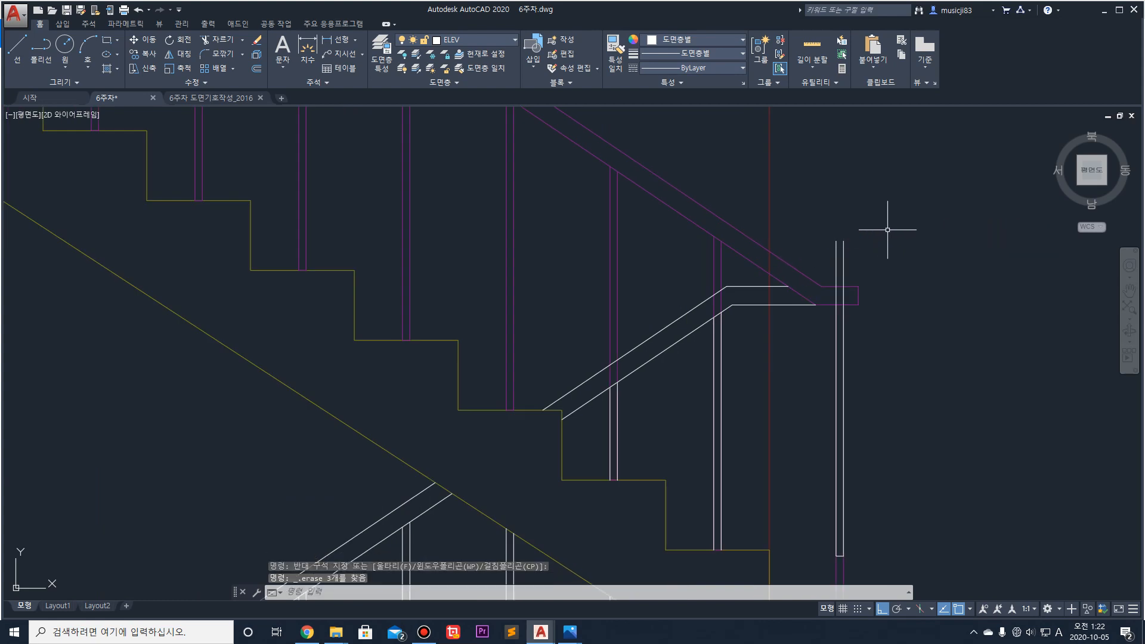
Step: Delete the leftover white landing post below the removed handrail end, including its short base line
{"action": "scroll", "coordinate": [868, 290], "scroll_direction": "up", "scroll_amount": 4}
{"action": "left_click", "coordinate": [864, 276]}
{"action": "left_click", "coordinate": [775, 211]}
{"action": "scroll", "coordinate": [775, 211], "scroll_direction": "down", "scroll_amount": 4}
{"action": "key", "text": "Delete"}
{"action": "left_click", "coordinate": [744, 487]}
{"action": "left_click", "coordinate": [823, 524]}
{"action": "key", "text": "Delete"}
Step: Delete the two white post lines under the lower part of the short sloped handrail
{"action": "scroll", "coordinate": [823, 524], "scroll_direction": "down", "scroll_amount": 4}
{"action": "scroll", "coordinate": [812, 327], "scroll_direction": "up", "scroll_amount": 4}
{"action": "scroll", "coordinate": [851, 362], "scroll_direction": "down", "scroll_amount": 2}
{"action": "middle_click_drag", "start_coordinate": [598, 433], "coordinate": [692, 360]}
{"action": "scroll", "coordinate": [893, 191], "scroll_direction": "up", "scroll_amount": 2}
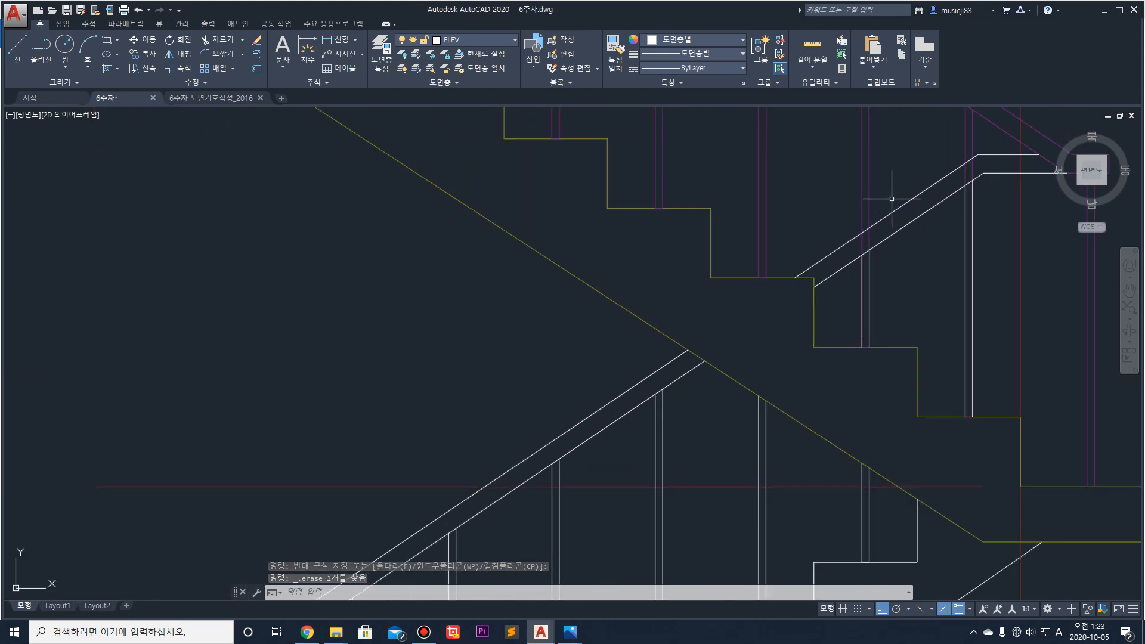
{"action": "scroll", "coordinate": [924, 203], "scroll_direction": "down", "scroll_amount": 4}
{"action": "scroll", "coordinate": [830, 259], "scroll_direction": "up", "scroll_amount": 2}
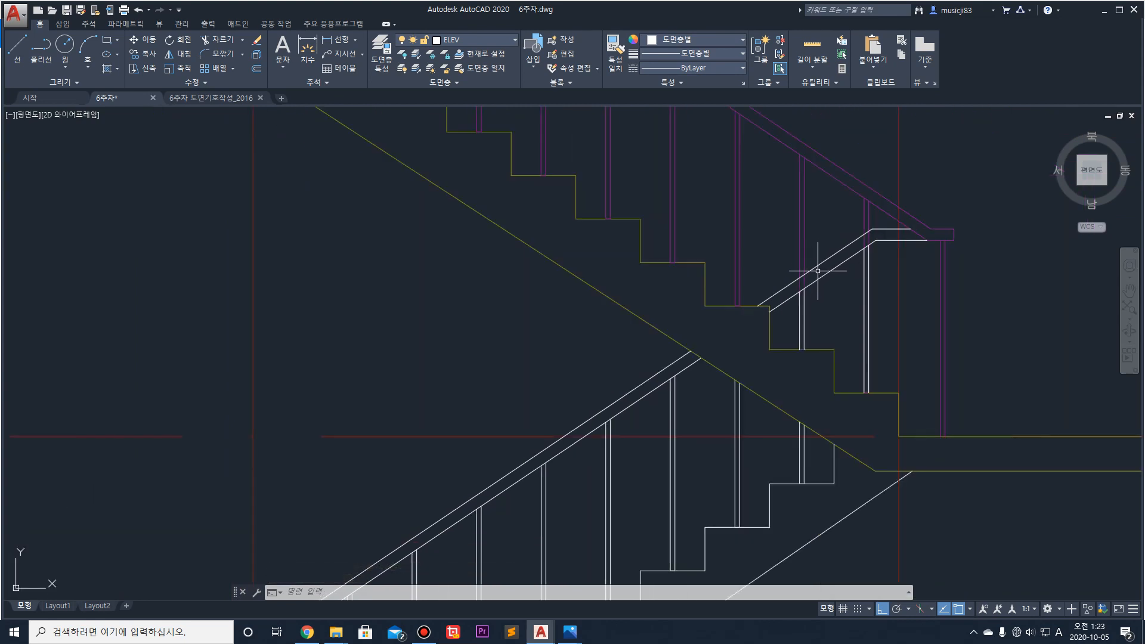
{"action": "scroll", "coordinate": [824, 266], "scroll_direction": "up", "scroll_amount": 2}
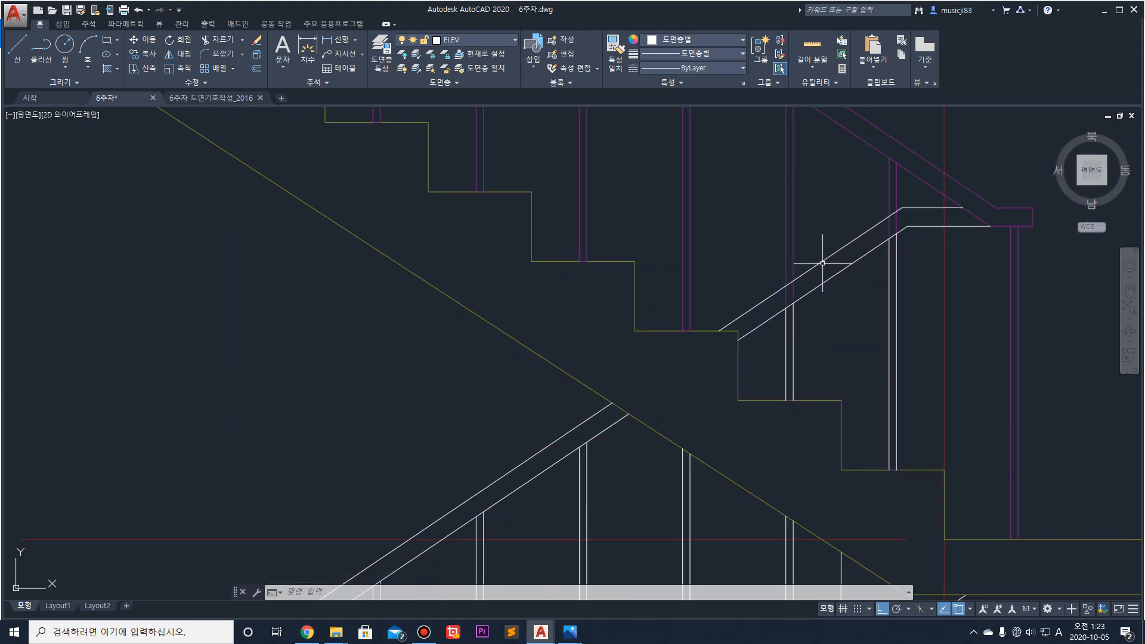
{"action": "key", "text": "Delete"}
{"action": "left_click", "coordinate": [793, 310]}
{"action": "key", "text": "Delete"}
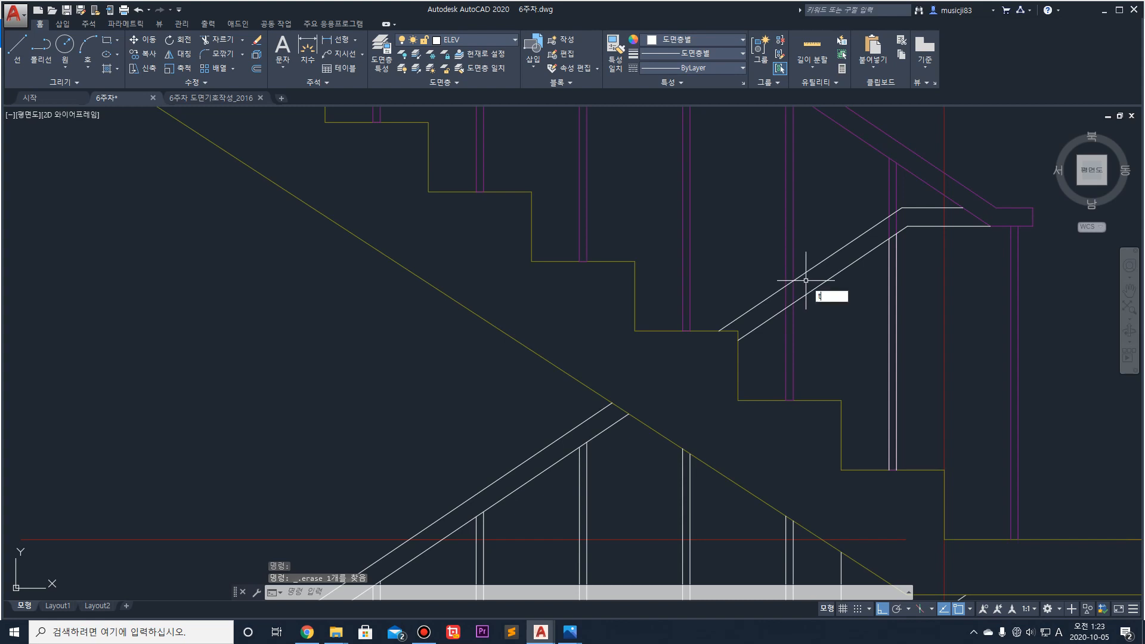
Step: Trim the short sloped handrail's upper and lower lines between the two edges of the purple front post crossing it
{"action": "type", "text": "tr"}
{"action": "key", "text": "Return"}
{"action": "left_click", "coordinate": [826, 298]}
{"action": "left_click", "coordinate": [779, 320]}
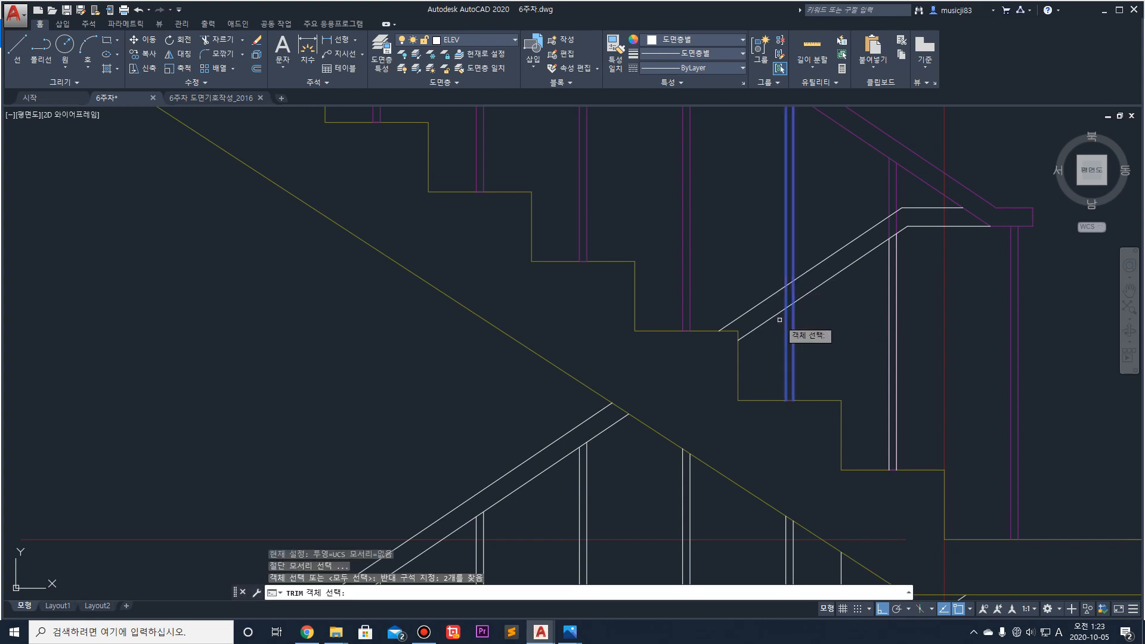
{"action": "key", "text": "Return"}
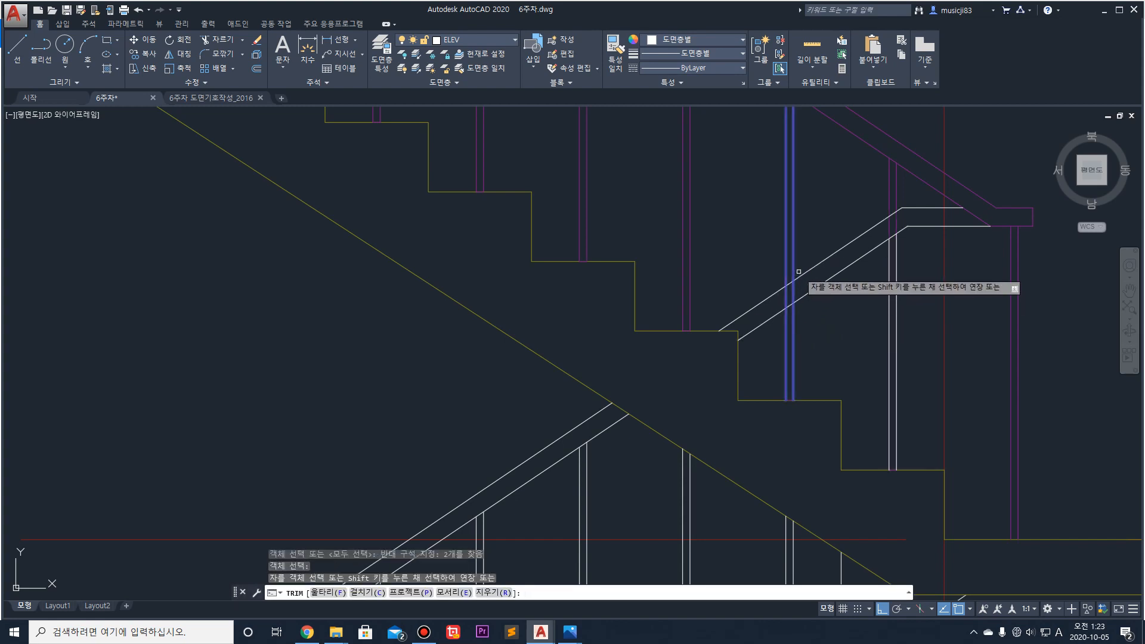
{"action": "scroll", "coordinate": [784, 276], "scroll_direction": "up", "scroll_amount": 4}
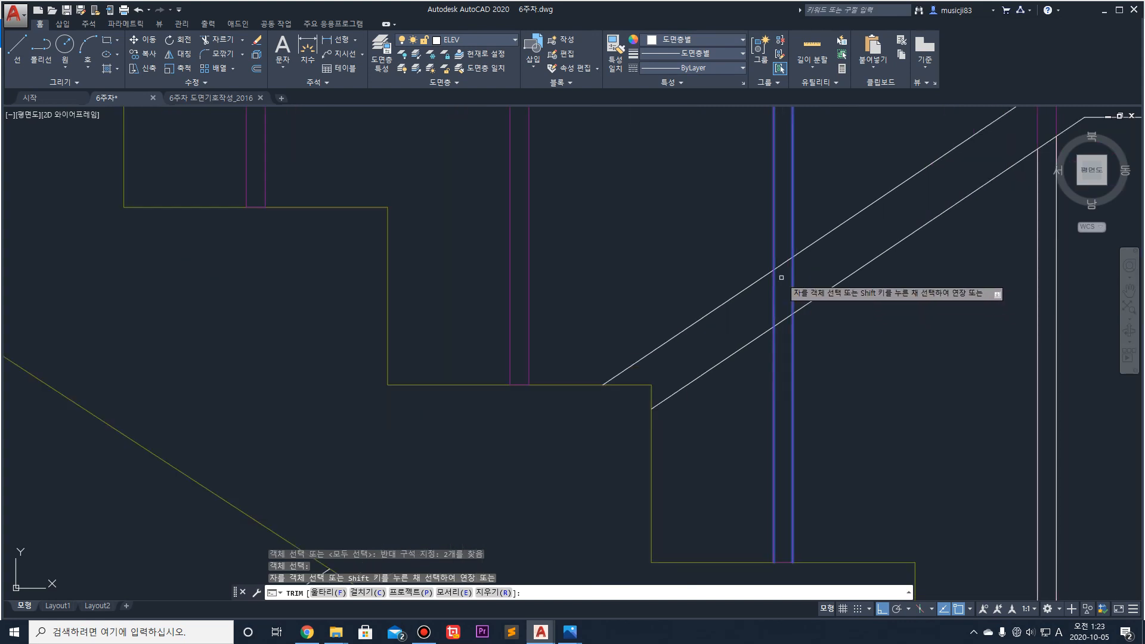
{"action": "left_click", "coordinate": [781, 278]}
{"action": "left_click", "coordinate": [770, 251]}
{"action": "left_click", "coordinate": [785, 324]}
{"action": "left_click", "coordinate": [783, 310]}
{"action": "scroll", "coordinate": [784, 309], "scroll_direction": "down", "scroll_amount": 3}
{"action": "key", "text": "Escape"}
{"action": "key", "text": "Escape"}
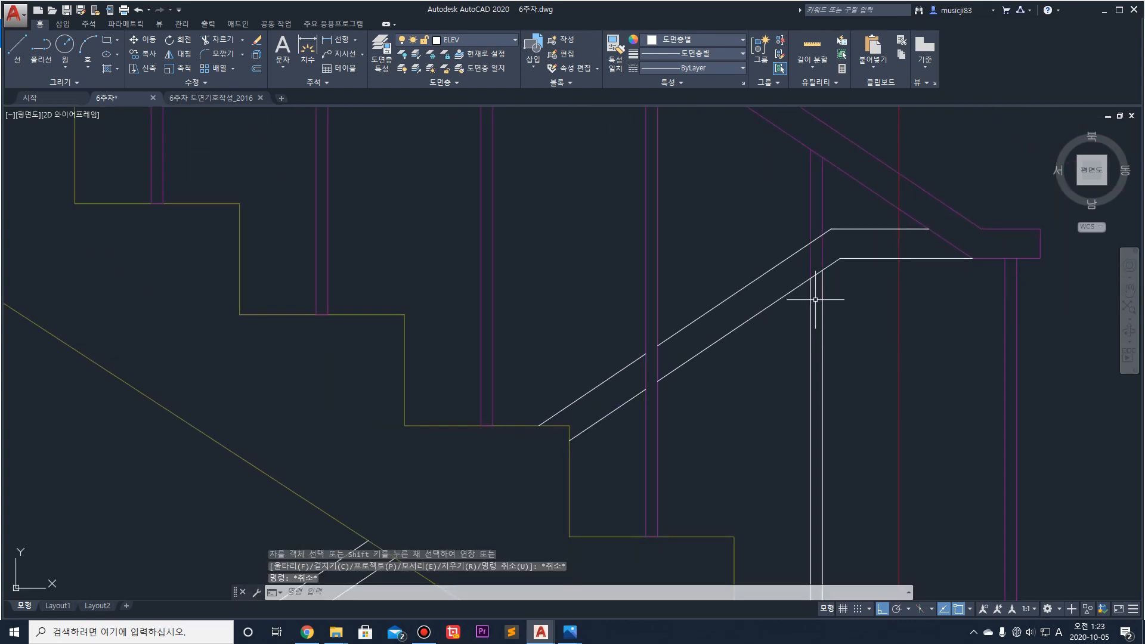
Step: Delete the two remaining white post lines beneath the short handrail's upper bend
{"action": "left_click", "coordinate": [811, 305]}
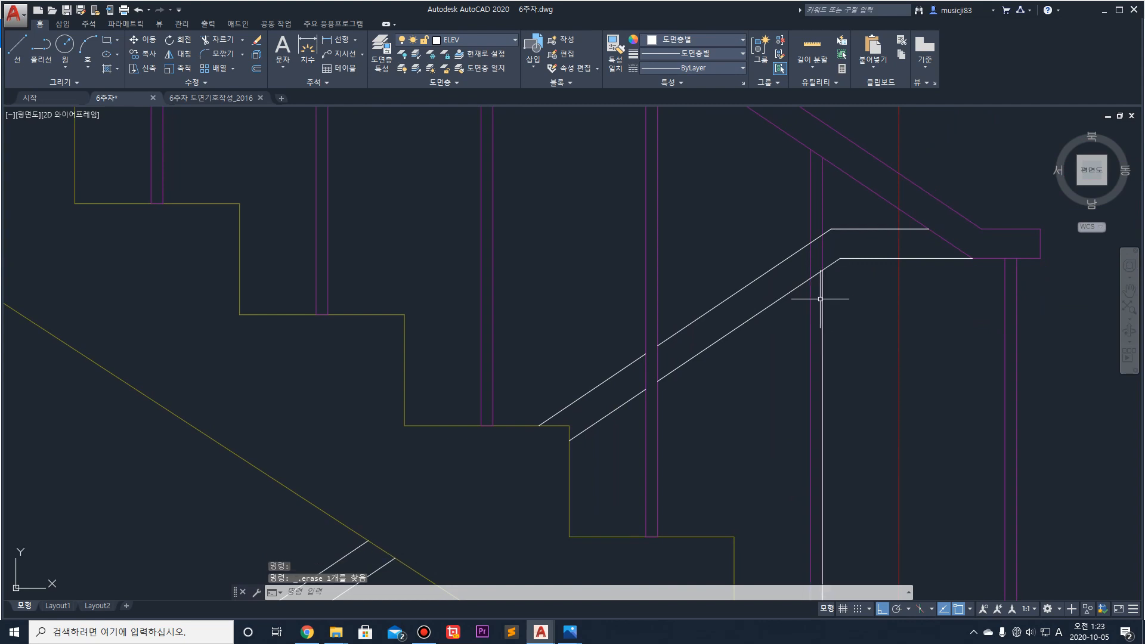
{"action": "key", "text": "Delete"}
{"action": "scroll", "coordinate": [821, 251], "scroll_direction": "up", "scroll_amount": 2}
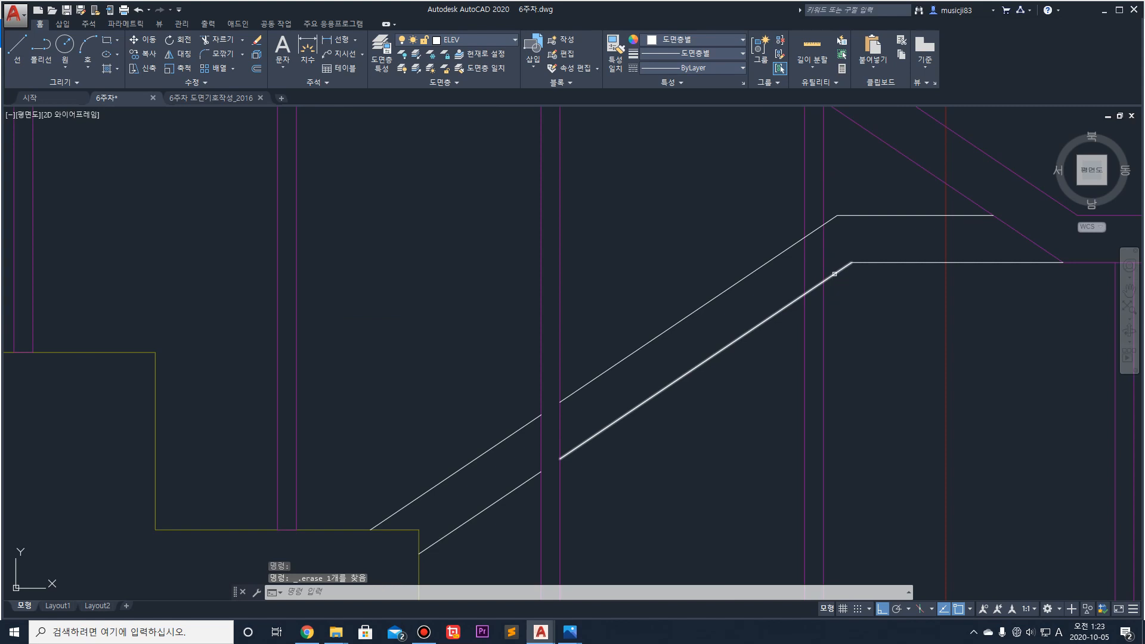
Step: Trim the short handrail's lines between the edges of the front post near its upper bend
{"action": "key", "text": "space"}
{"action": "left_click", "coordinate": [840, 330]}
{"action": "left_click", "coordinate": [797, 324]}
{"action": "key", "text": "space"}
{"action": "left_click", "coordinate": [819, 302]}
{"action": "left_click", "coordinate": [815, 286]}
{"action": "left_click", "coordinate": [813, 241]}
{"action": "left_click", "coordinate": [813, 225]}
{"action": "key", "text": "space"}
{"action": "scroll", "coordinate": [847, 277], "scroll_direction": "down", "scroll_amount": 3}
{"action": "key", "text": "Escape"}
{"action": "key", "text": "Escape"}
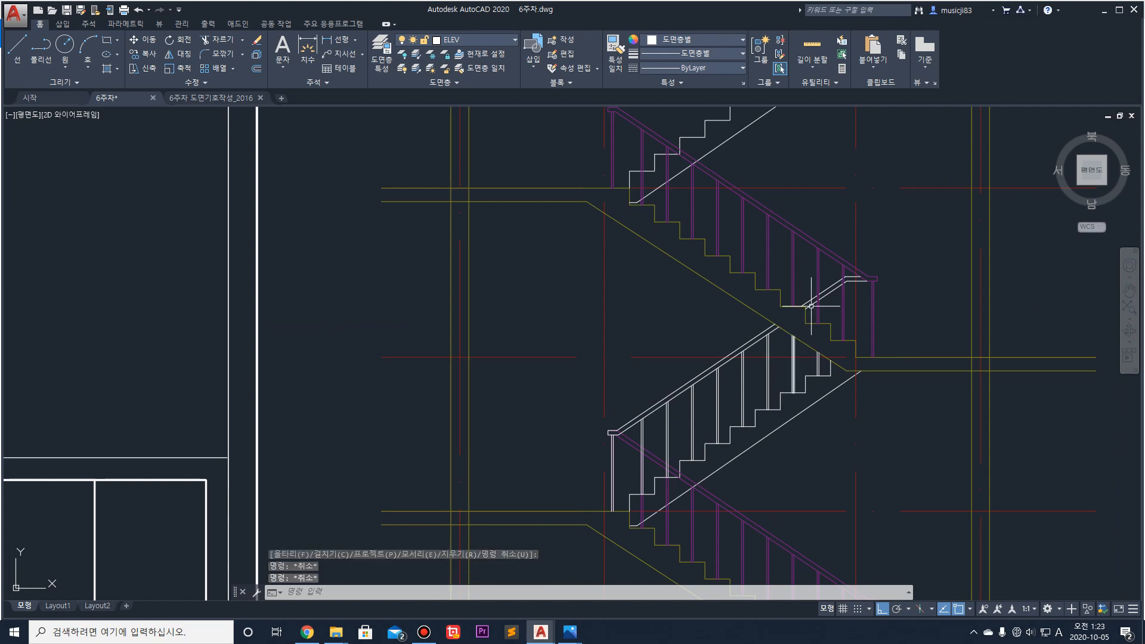
Step: Copy the middle rear-flight railing with its short handrail piece to the storeys above and below, using the floor line's outer end as base point
{"action": "scroll", "coordinate": [716, 378], "scroll_direction": "down", "scroll_amount": 2}
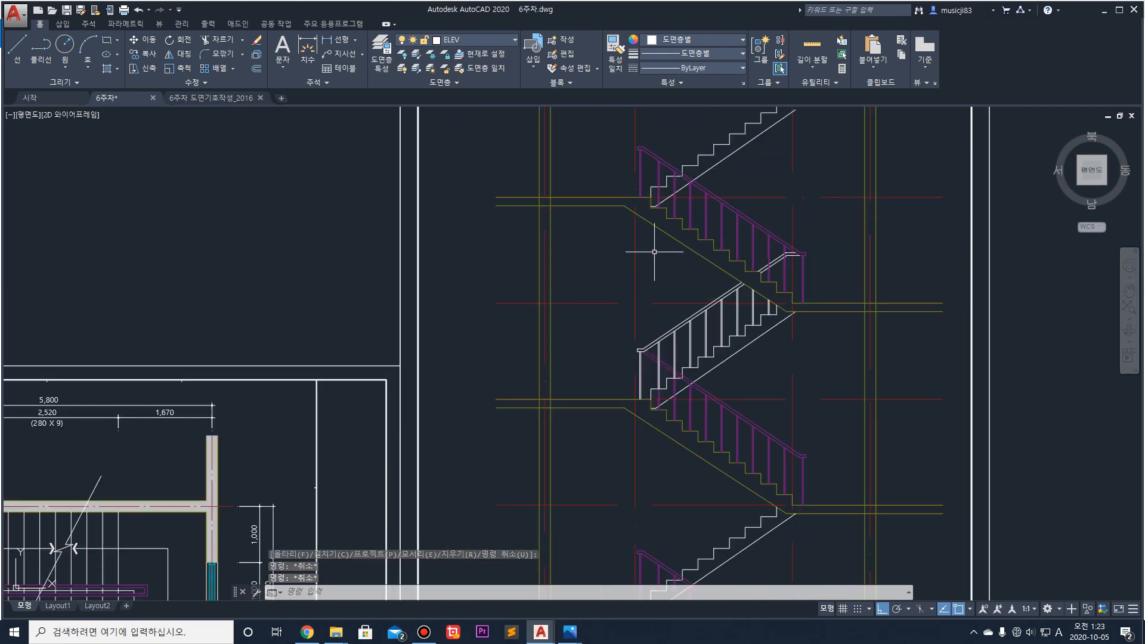
{"action": "scroll", "coordinate": [644, 298], "scroll_direction": "up", "scroll_amount": 4}
{"action": "left_click", "coordinate": [650, 428]}
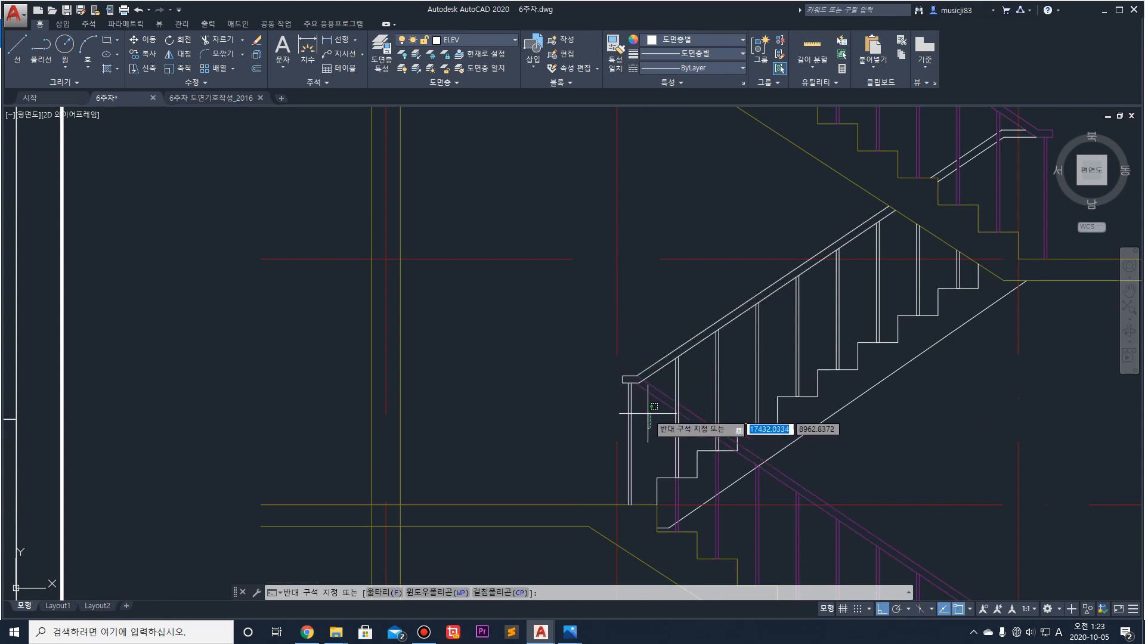
{"action": "key", "text": "Escape"}
{"action": "left_click", "coordinate": [729, 409]}
{"action": "left_click", "coordinate": [614, 353]}
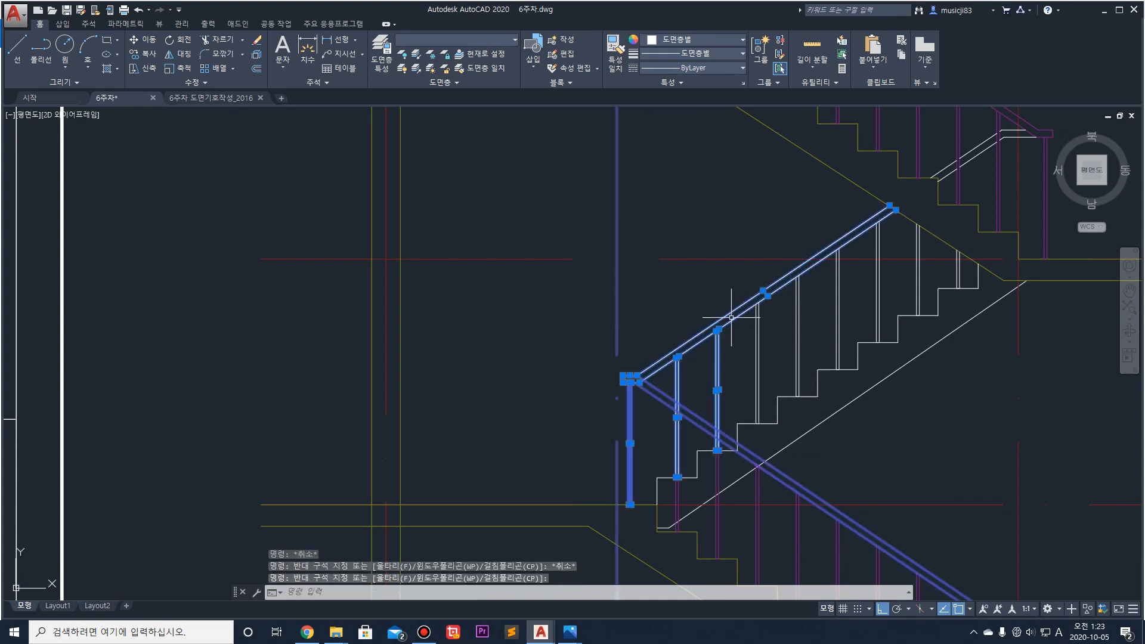
{"action": "left_click", "coordinate": [815, 317]}
{"action": "left_click", "coordinate": [743, 264]}
{"action": "left_click", "coordinate": [897, 278]}
{"action": "left_click", "coordinate": [806, 241]}
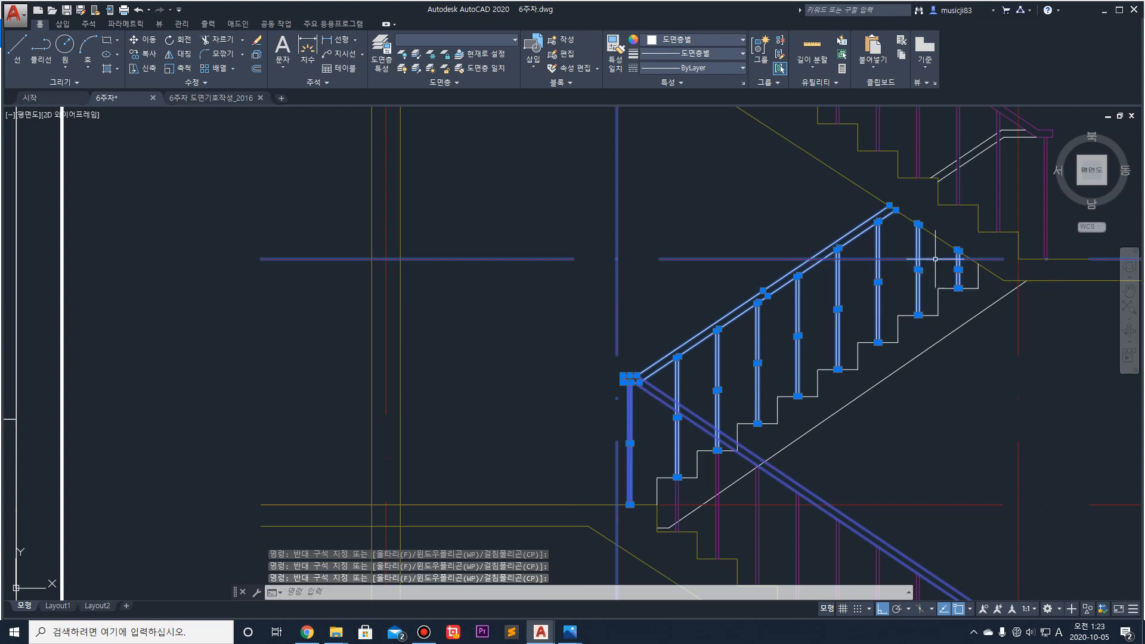
{"action": "scroll", "coordinate": [797, 262], "scroll_direction": "up", "scroll_amount": 4}
{"action": "left_click", "coordinate": [813, 287]}
{"action": "left_click", "coordinate": [797, 245]}
{"action": "left_click", "coordinate": [886, 262]}
{"action": "left_click", "coordinate": [863, 202]}
{"action": "middle_click_drag", "start_coordinate": [974, 193], "coordinate": [825, 261]}
{"action": "left_click", "coordinate": [825, 262]}
{"action": "left_click", "coordinate": [813, 206]}
{"action": "left_click", "coordinate": [806, 259]}
{"action": "left_click", "coordinate": [795, 216]}
{"action": "scroll", "coordinate": [855, 293], "scroll_direction": "down", "scroll_amount": 5}
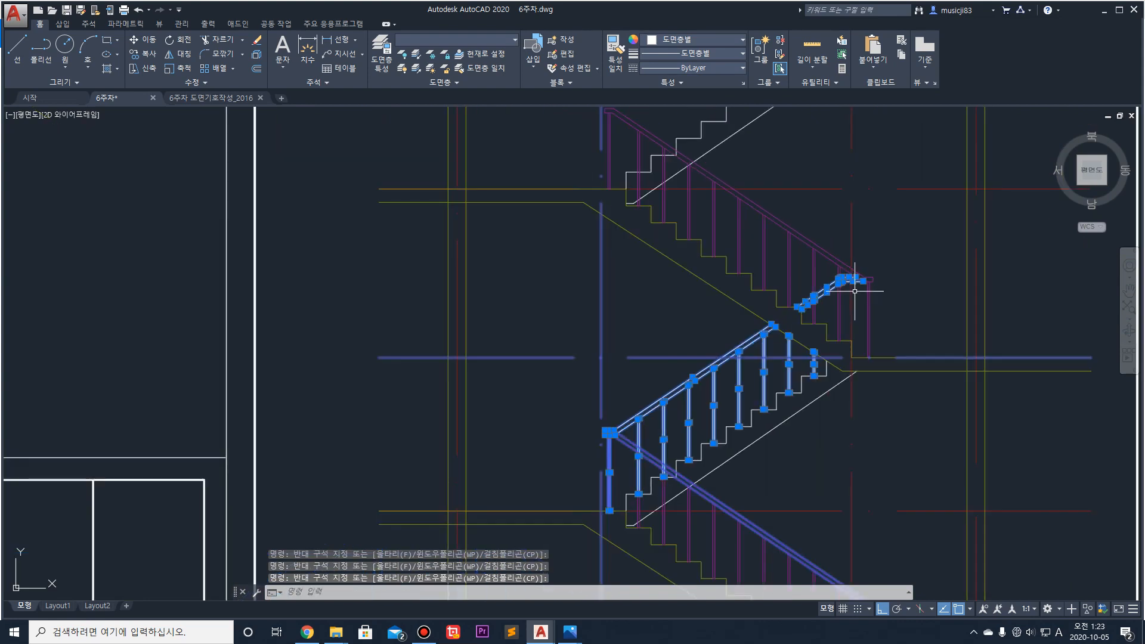
{"action": "scroll", "coordinate": [624, 476], "scroll_direction": "up", "scroll_amount": 6}
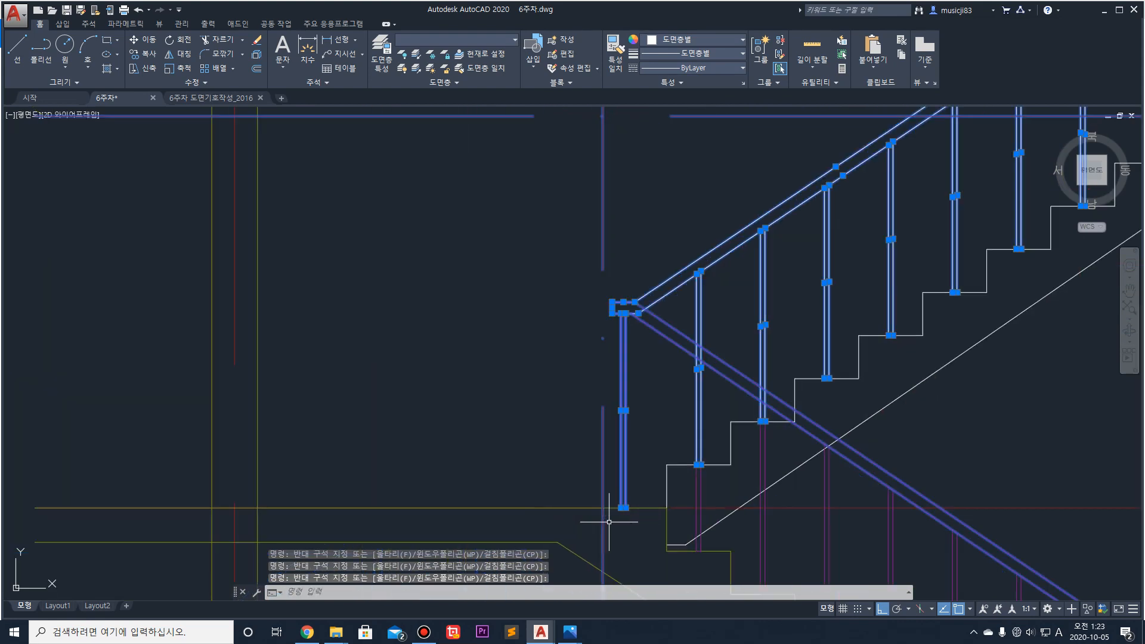
{"action": "scroll", "coordinate": [614, 509], "scroll_direction": "down", "scroll_amount": 5}
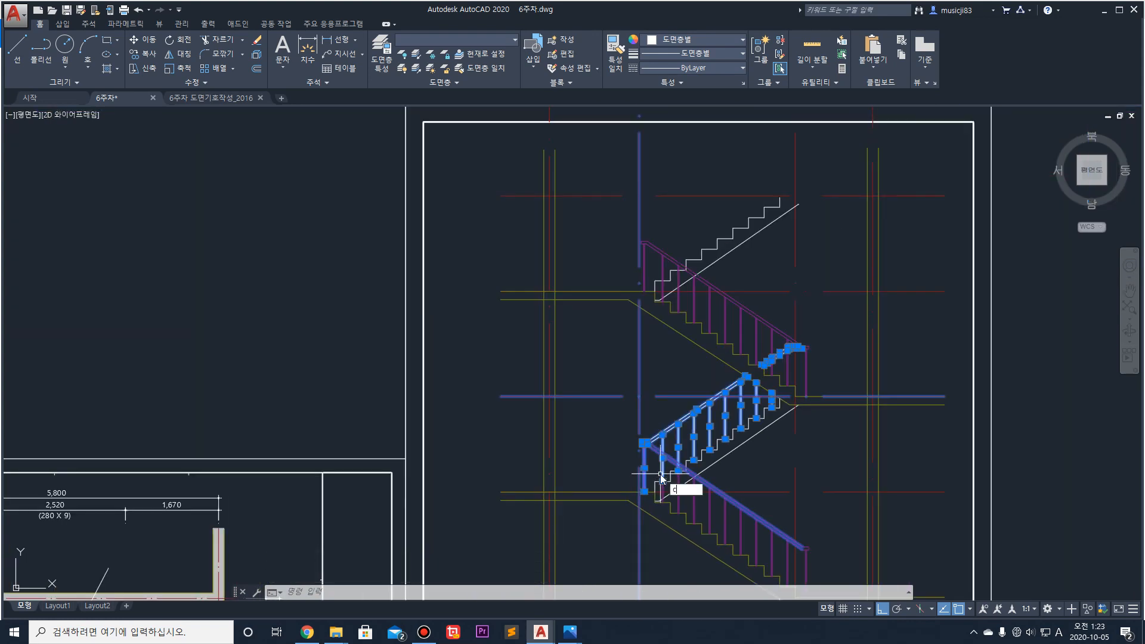
{"action": "type", "text": "co"}
{"action": "key", "text": "space"}
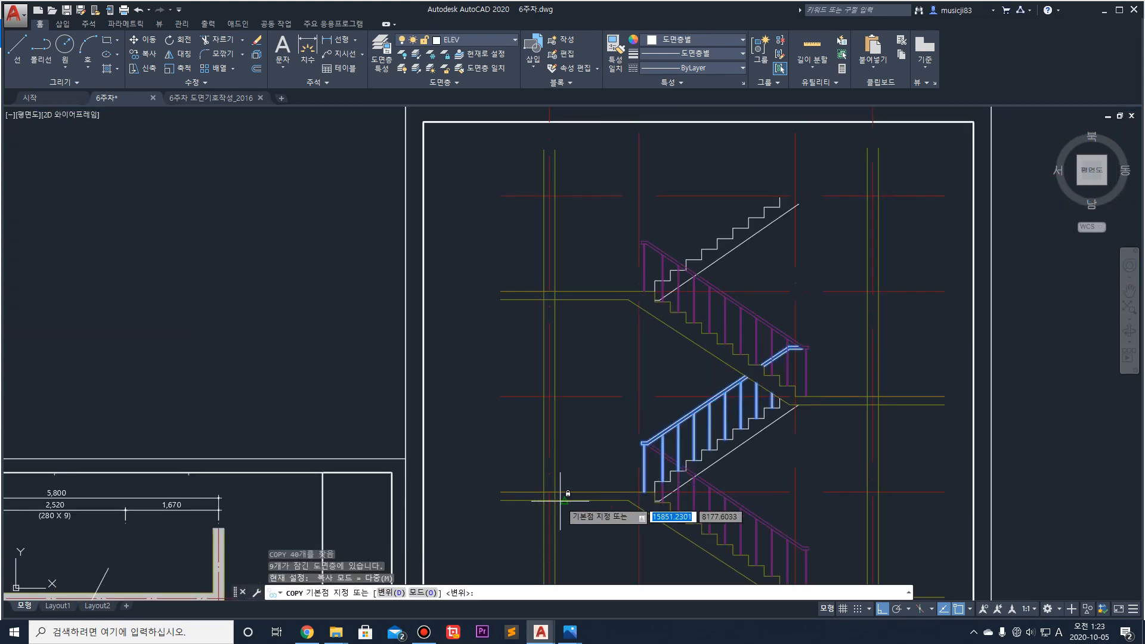
{"action": "left_click", "coordinate": [501, 492]}
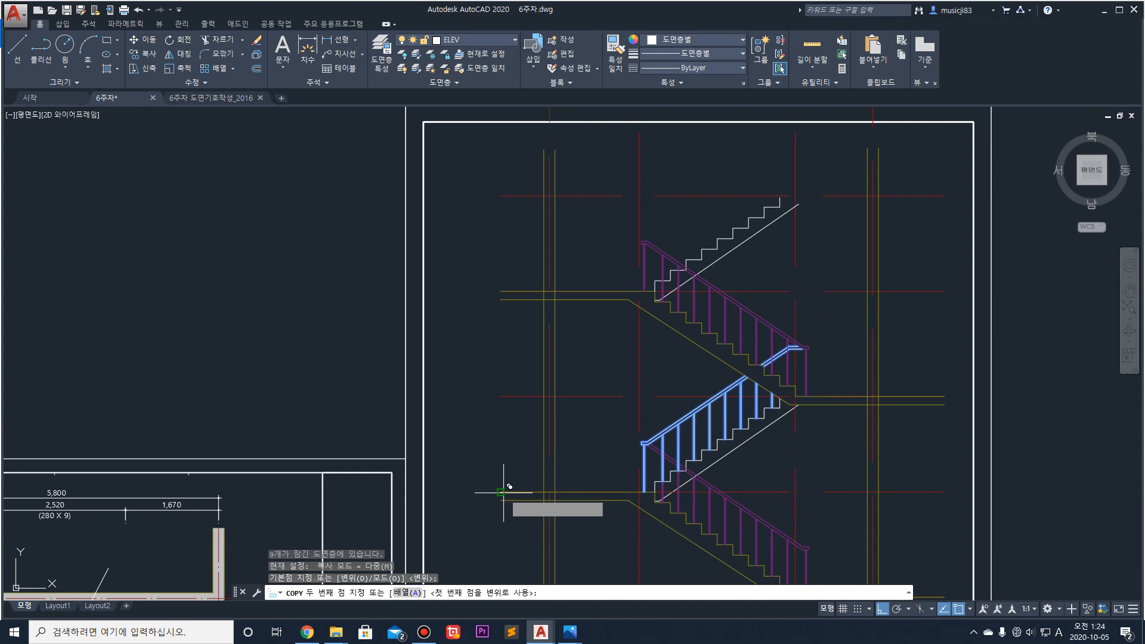
{"action": "left_click", "coordinate": [505, 285]}
{"action": "middle_click_drag", "start_coordinate": [506, 468], "coordinate": [573, 249]}
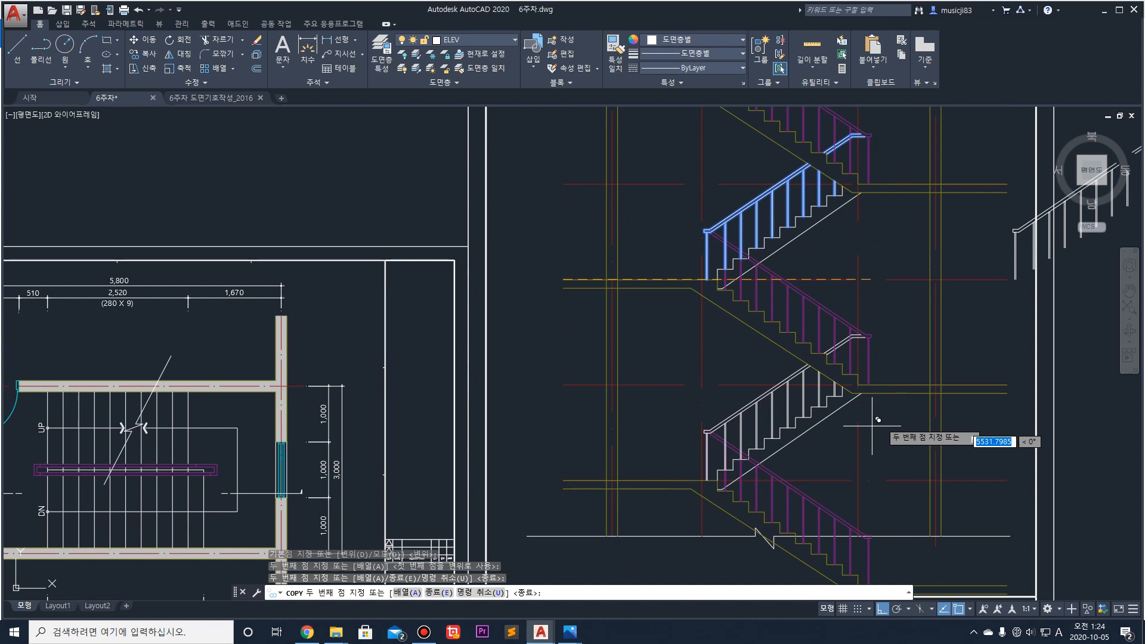
{"action": "key", "text": "Escape"}
{"action": "key", "text": "Escape"}
{"action": "scroll", "coordinate": [822, 310], "scroll_direction": "down", "scroll_amount": 4}
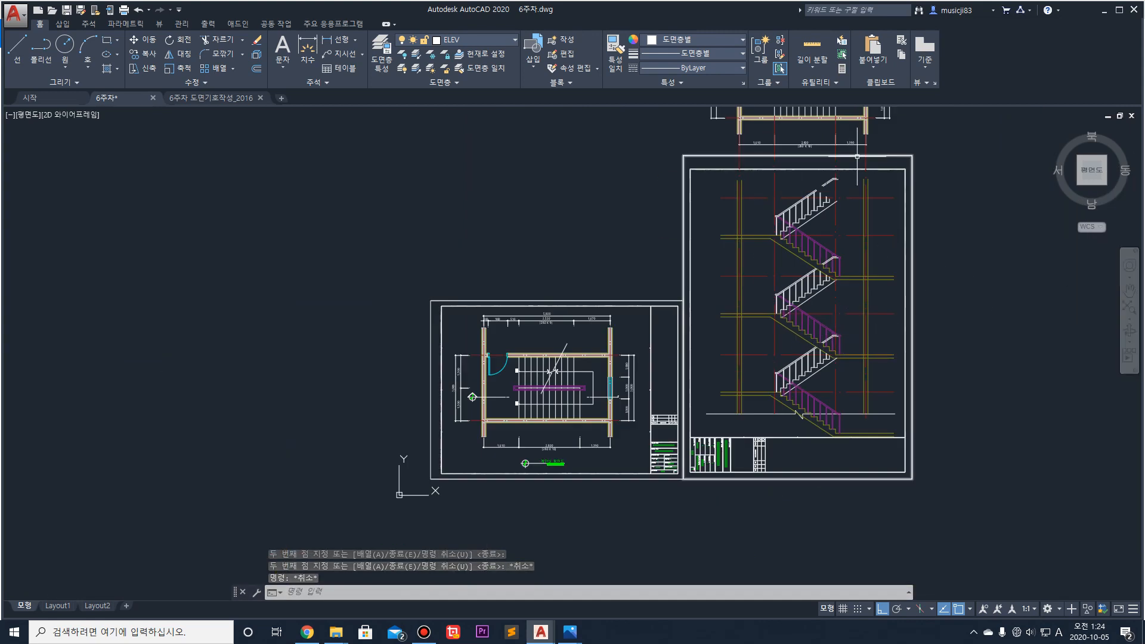
{"action": "scroll", "coordinate": [853, 173], "scroll_direction": "up", "scroll_amount": 6}
{"action": "scroll", "coordinate": [790, 218], "scroll_direction": "down", "scroll_amount": 5}
{"action": "scroll", "coordinate": [772, 378], "scroll_direction": "up", "scroll_amount": 5}
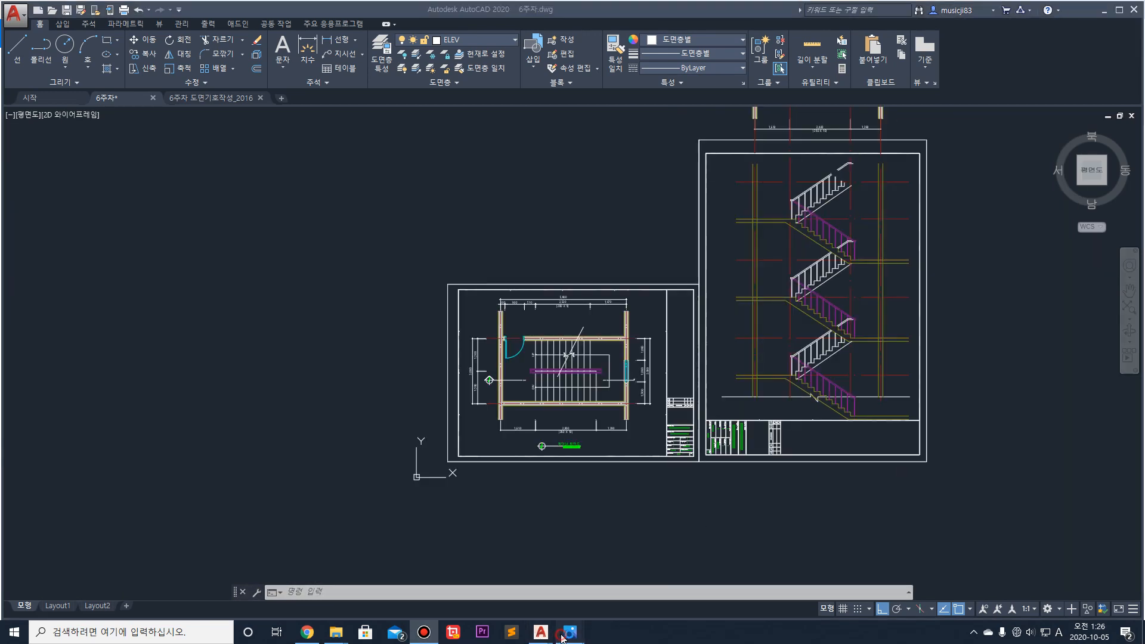
Step: Switch to the stairwell section reference image in Photos, examine its railings, doors and openings, and return to the drawing
{"action": "mouse_move", "coordinate": [566, 635]}
{"action": "left_click", "coordinate": [511, 558]}
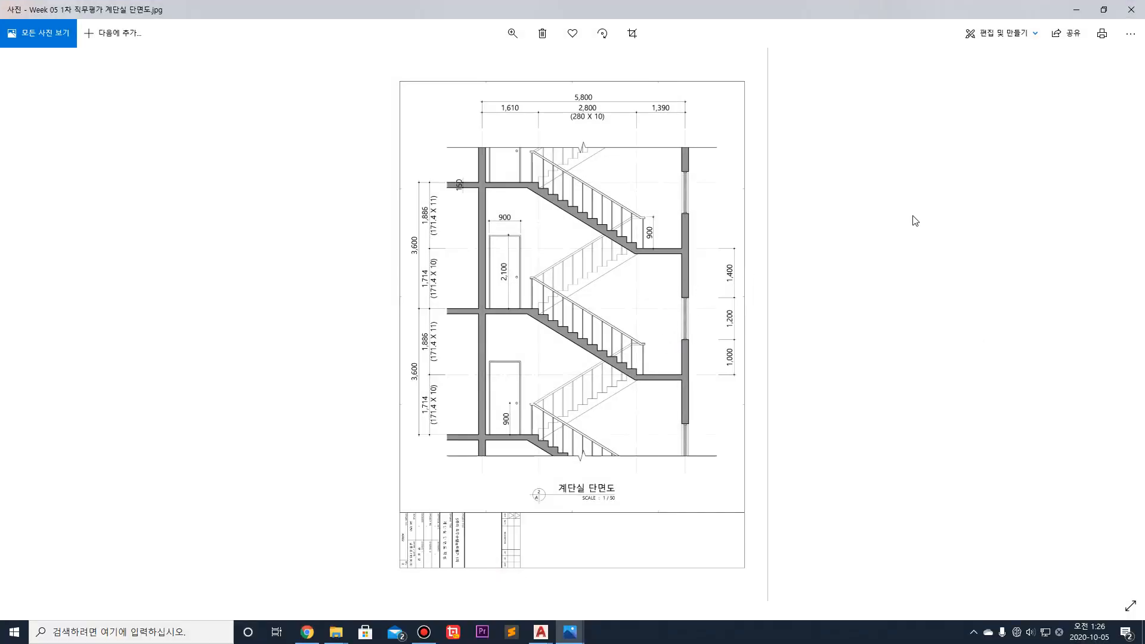
{"action": "left_click", "coordinate": [1073, 12]}
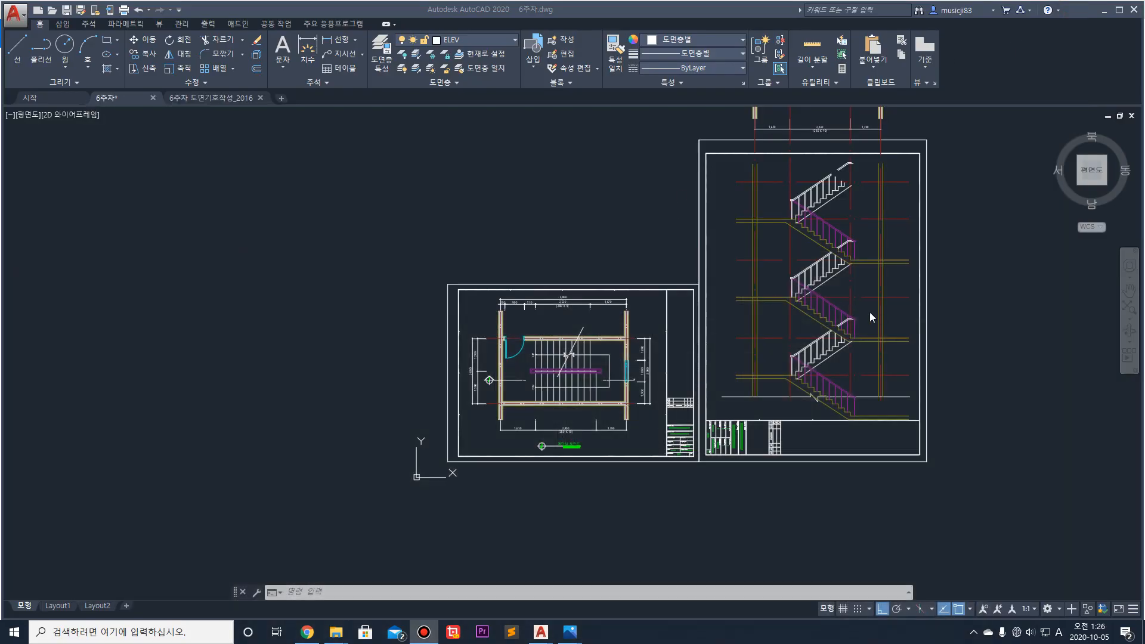
Step: Unlock layer CON and make WID the current layer
{"action": "scroll", "coordinate": [869, 311], "scroll_direction": "up", "scroll_amount": 3}
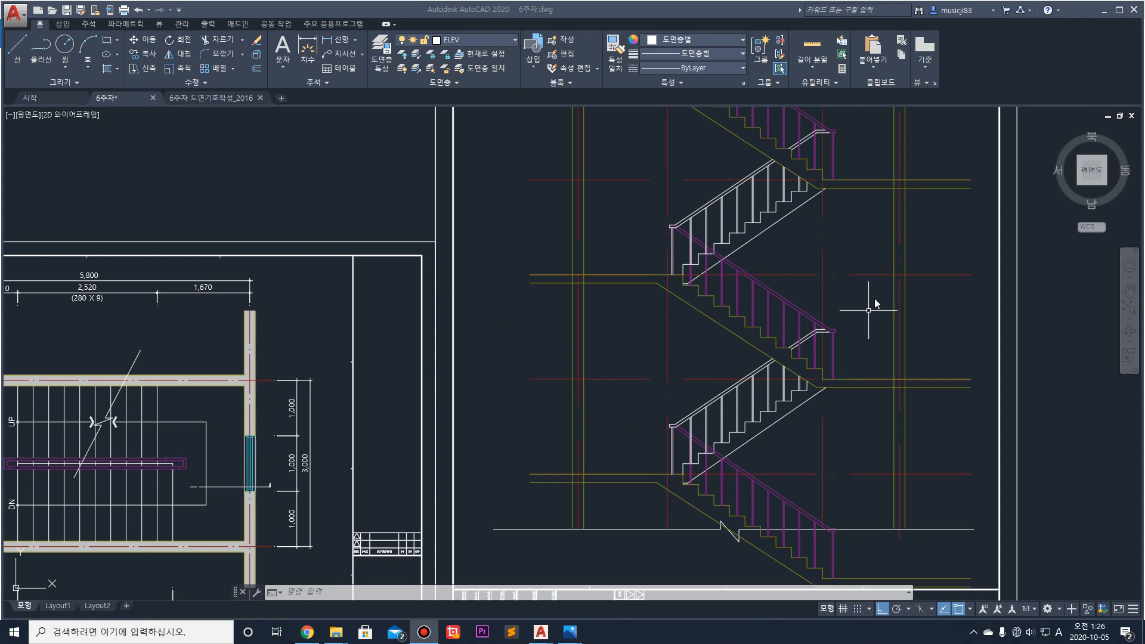
{"action": "left_click", "coordinate": [491, 38]}
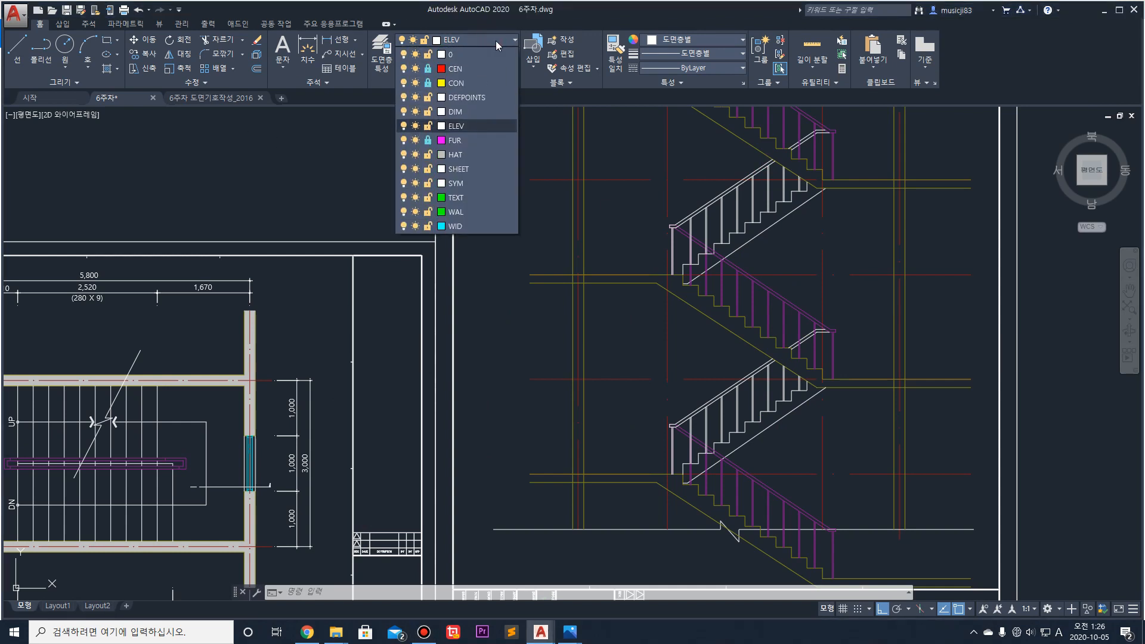
{"action": "left_click", "coordinate": [427, 83]}
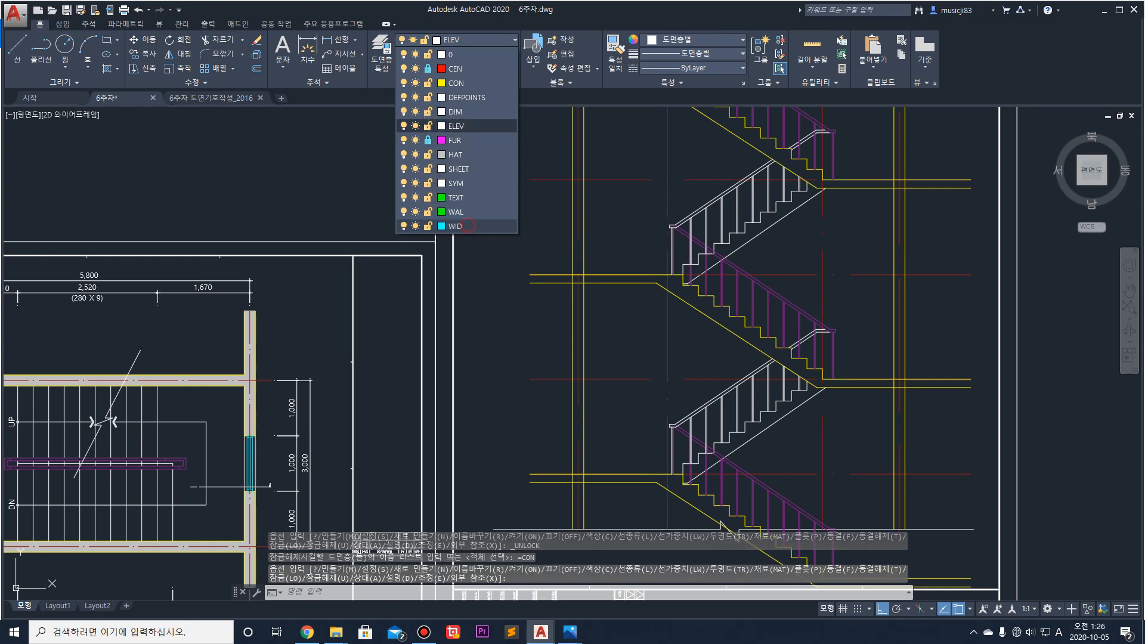
{"action": "left_click", "coordinate": [468, 225]}
Step: Draw a line 1000 up the right wall's outer face from the middle landing's floor, continuing straight across to the inner face
{"action": "scroll", "coordinate": [897, 319], "scroll_direction": "up", "scroll_amount": 2}
{"action": "middle_click_drag", "start_coordinate": [948, 255], "coordinate": [819, 301]}
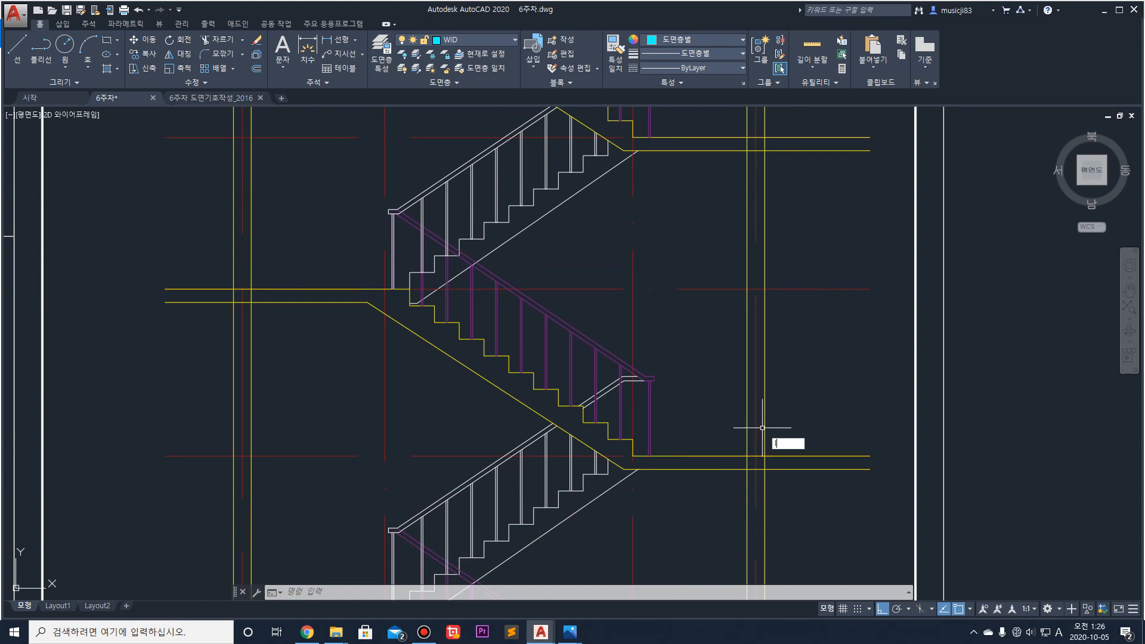
{"action": "key", "text": "Return"}
{"action": "left_click", "coordinate": [765, 456]}
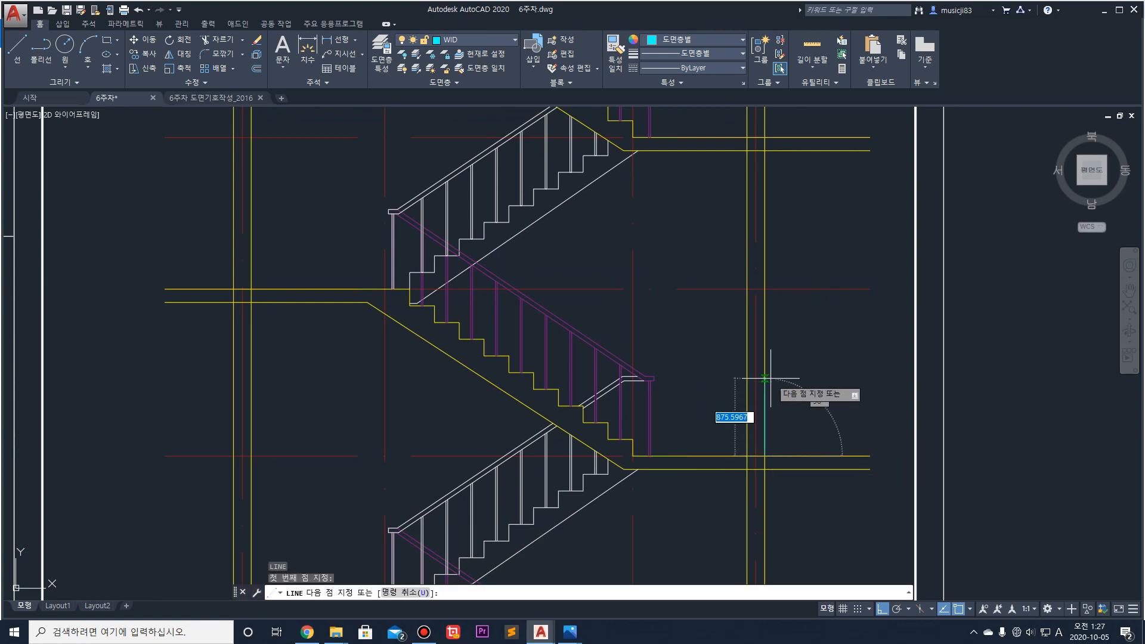
{"action": "type", "text": "1000"}
{"action": "key", "text": "Return"}
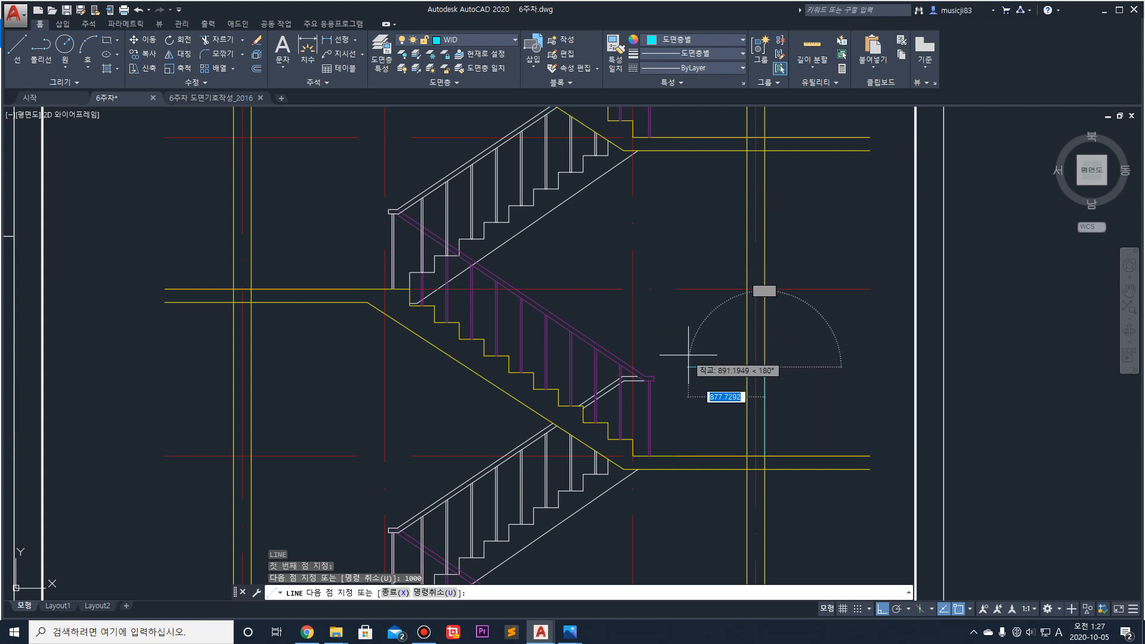
{"action": "left_click", "coordinate": [747, 365]}
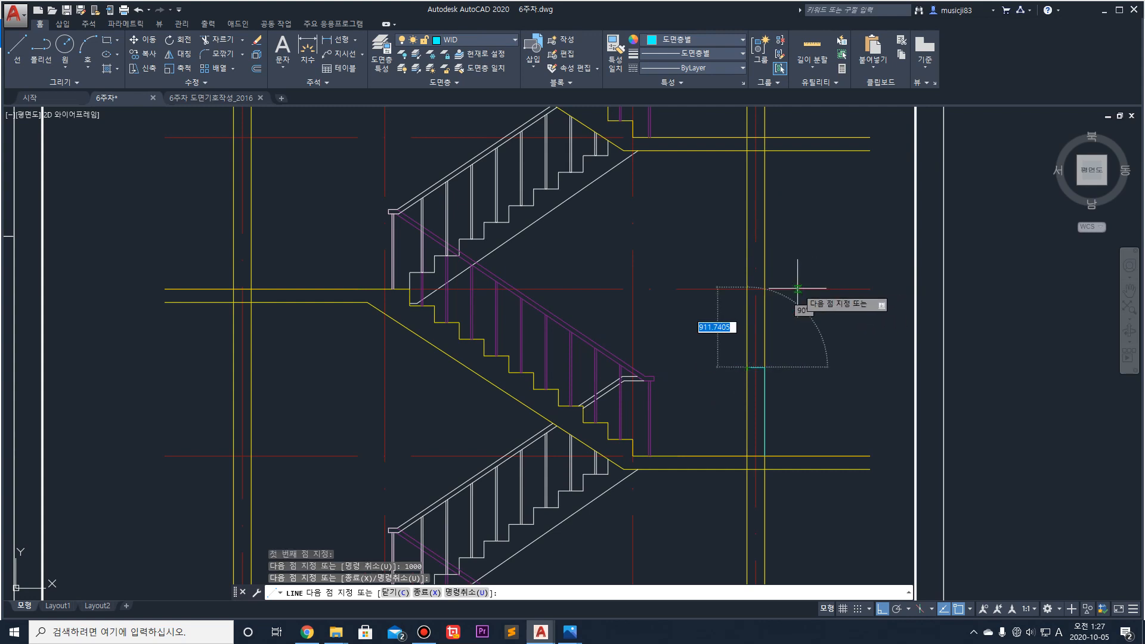
{"action": "key", "text": "Return"}
Step: Delete the vertical 1000 guide line, keeping the short sill line across the wall
{"action": "scroll", "coordinate": [774, 366], "scroll_direction": "up", "scroll_amount": 4}
{"action": "left_click", "coordinate": [749, 387]}
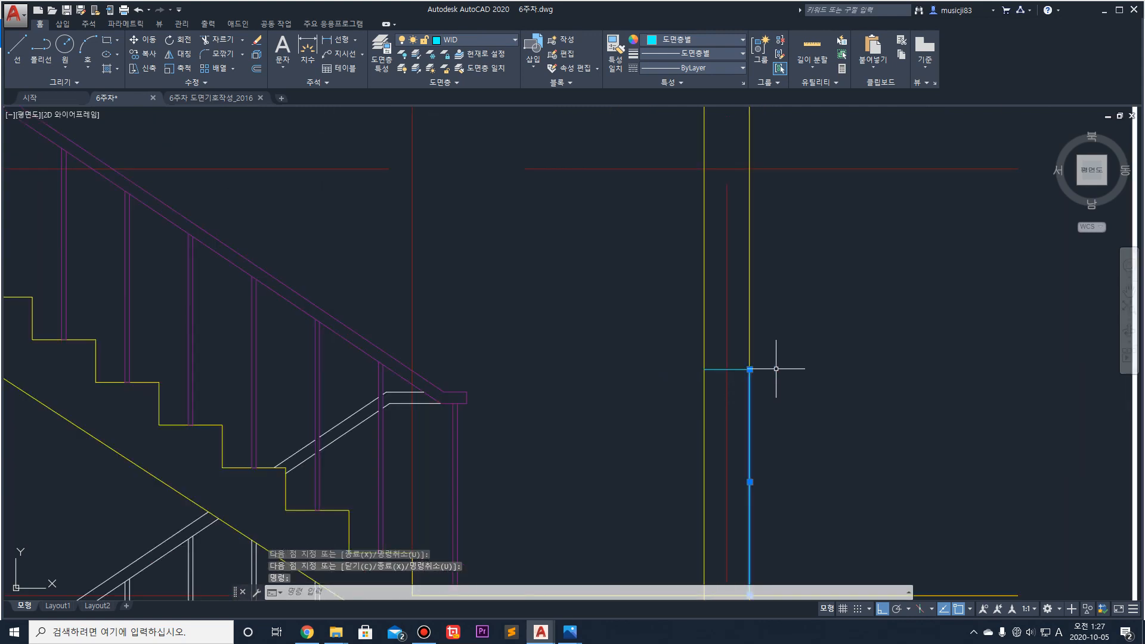
{"action": "key", "text": "Delete"}
Step: Draw a 100 by 1200 rectangle in the empty space outside the right wall
{"action": "scroll", "coordinate": [779, 366], "scroll_direction": "down", "scroll_amount": 4}
{"action": "middle_click_drag", "start_coordinate": [842, 296], "coordinate": [795, 323]}
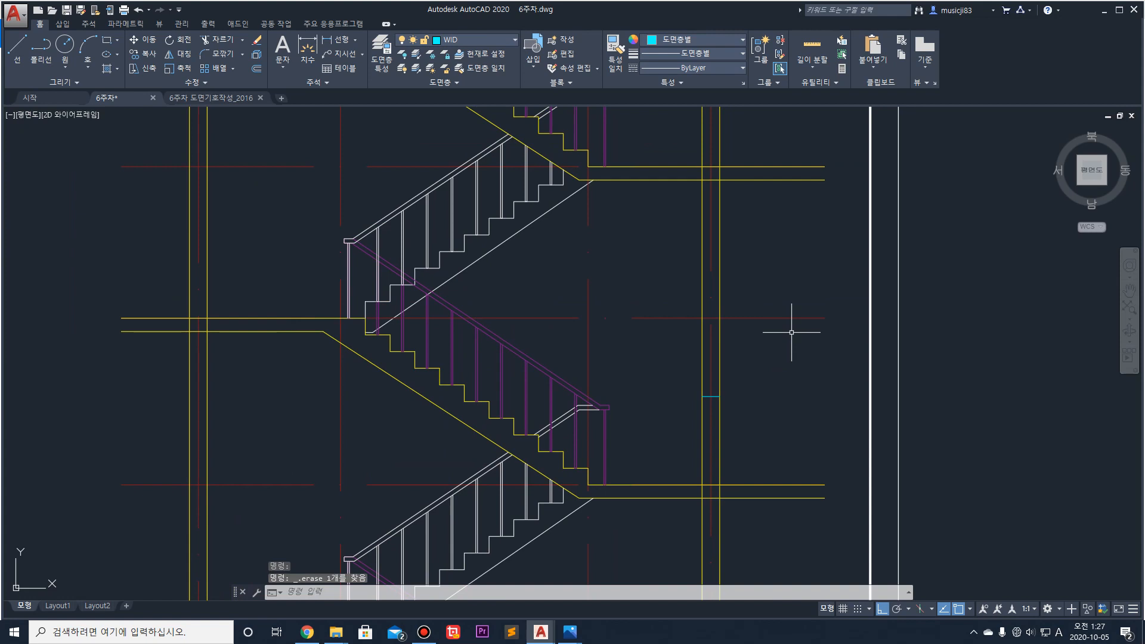
{"action": "type", "text": "re"}
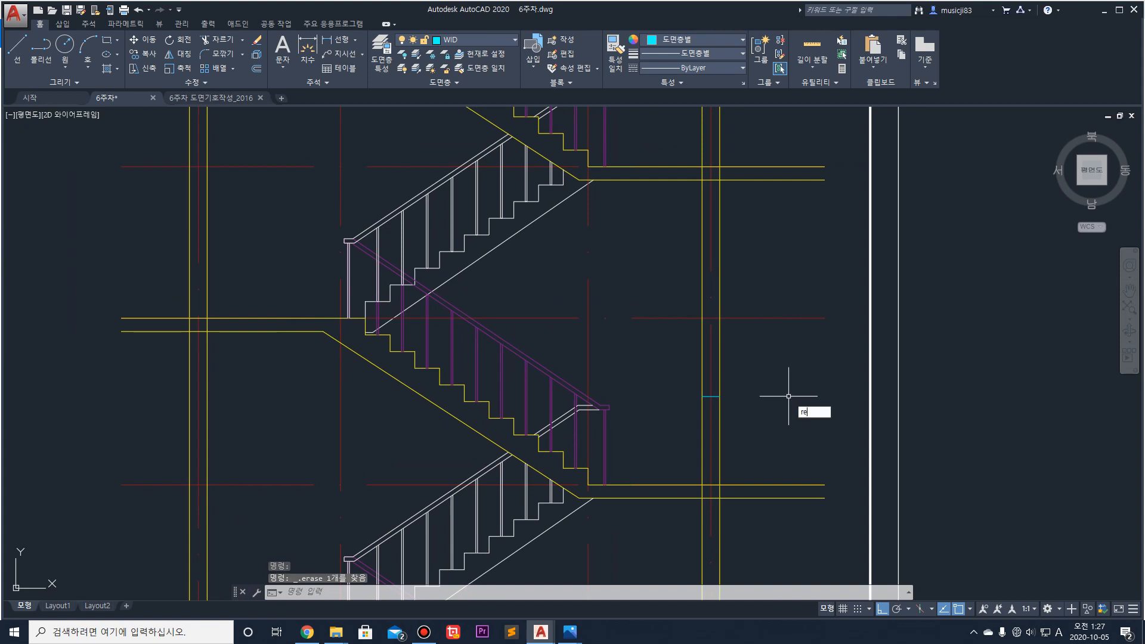
{"action": "type", "text": "c"}
{"action": "key", "text": "Return"}
{"action": "left_click", "coordinate": [770, 406]}
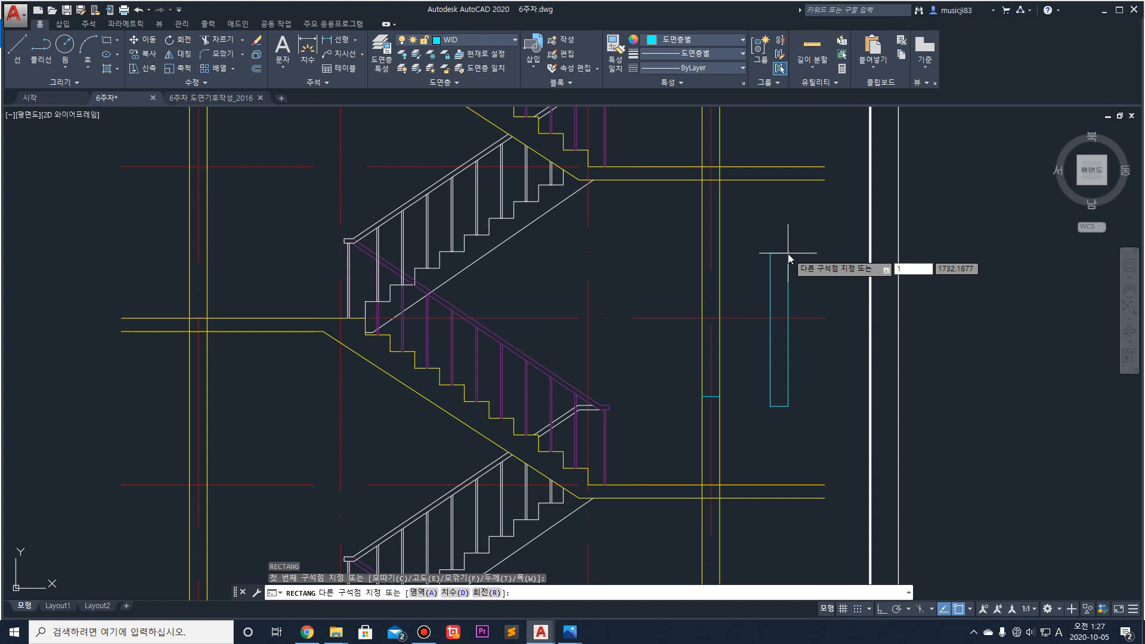
{"action": "type", "text": "@100"}
{"action": "key", "text": "Tab"}
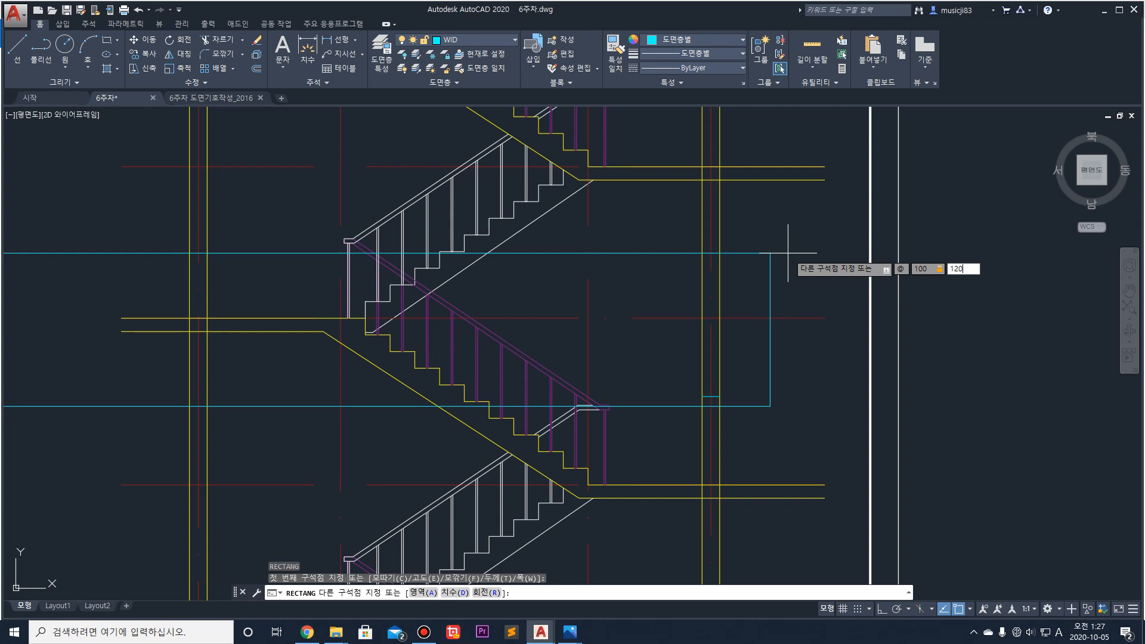
{"action": "type", "text": "1200"}
{"action": "key", "text": "Return"}
Step: Move the rectangle by the midpoint of its lower edge onto the midpoint of the sill line in the wall
{"action": "scroll", "coordinate": [769, 398], "scroll_direction": "up", "scroll_amount": 2}
{"action": "left_click", "coordinate": [792, 414]}
{"action": "left_click", "coordinate": [774, 388]}
{"action": "type", "text": "m"}
{"action": "key", "text": "Return"}
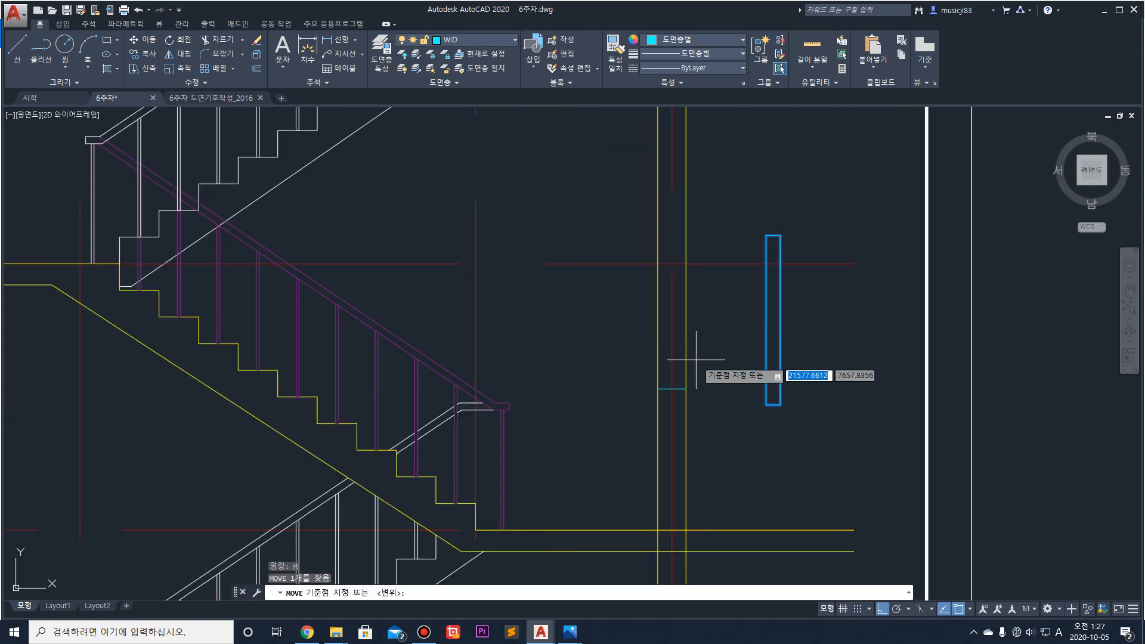
{"action": "left_click", "coordinate": [766, 404]}
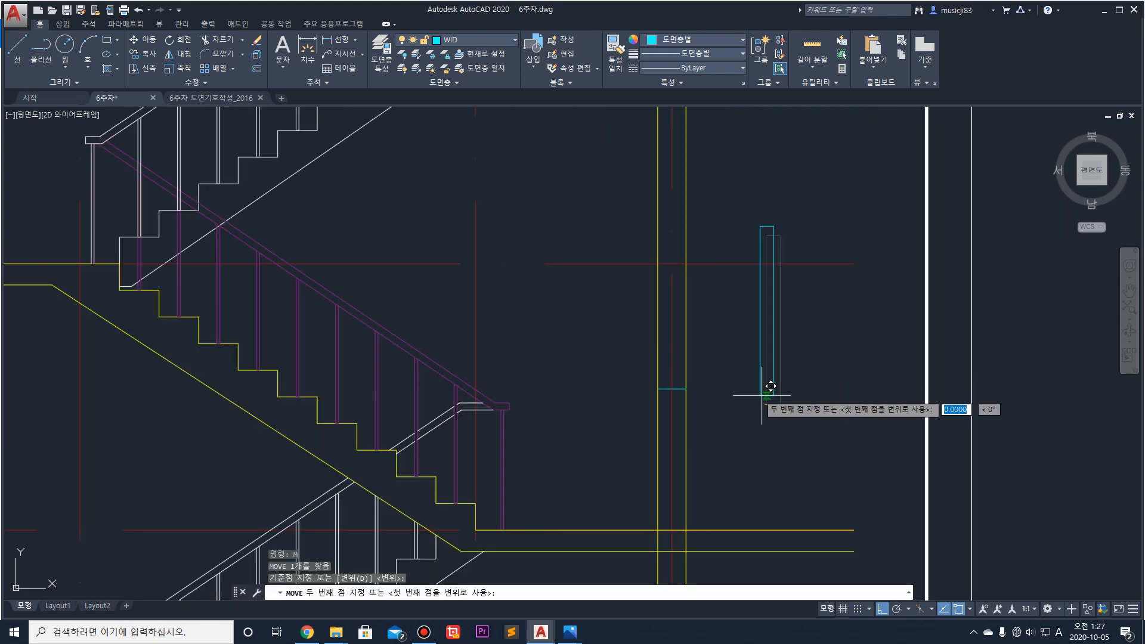
{"action": "left_click", "coordinate": [672, 388]}
Step: Try deleting the sill line beneath the window rectangle, and undo the deletion
{"action": "scroll", "coordinate": [672, 250], "scroll_direction": "up", "scroll_amount": 3}
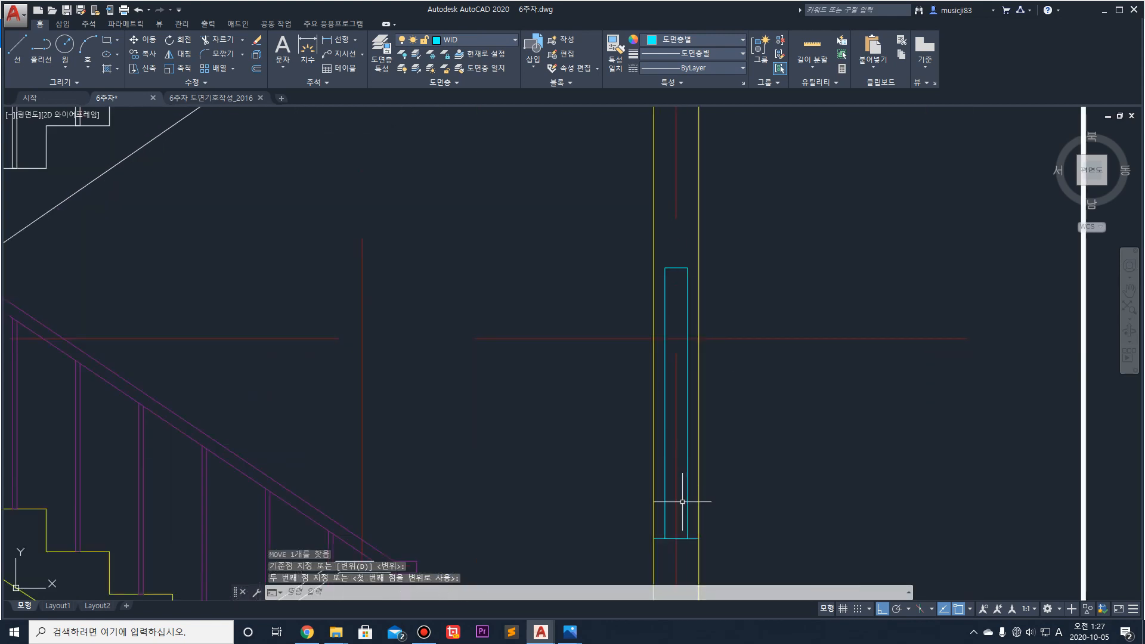
{"action": "left_click", "coordinate": [697, 538]}
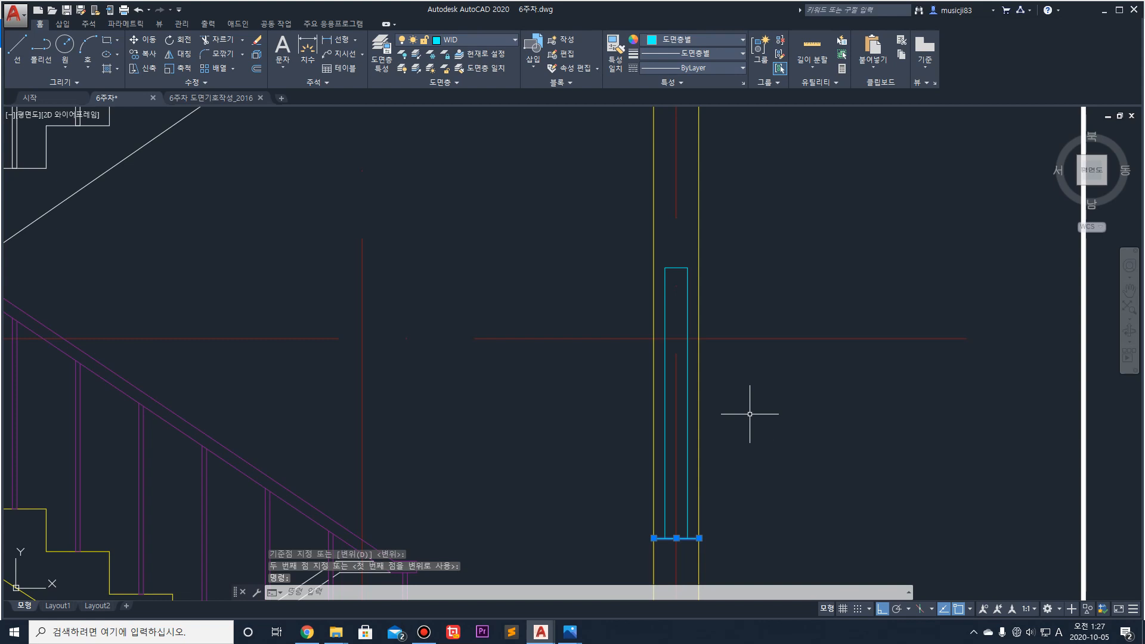
{"action": "key", "text": "Delete"}
{"action": "middle_click_drag", "start_coordinate": [664, 383], "coordinate": [652, 263]}
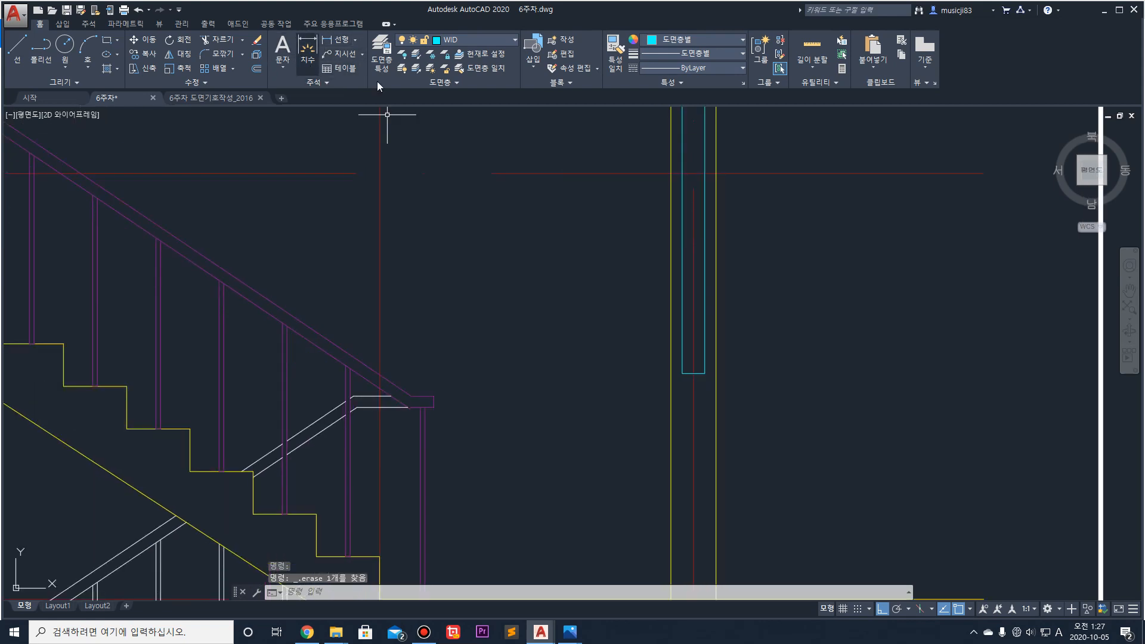
{"action": "key", "text": "ctrl+z"}
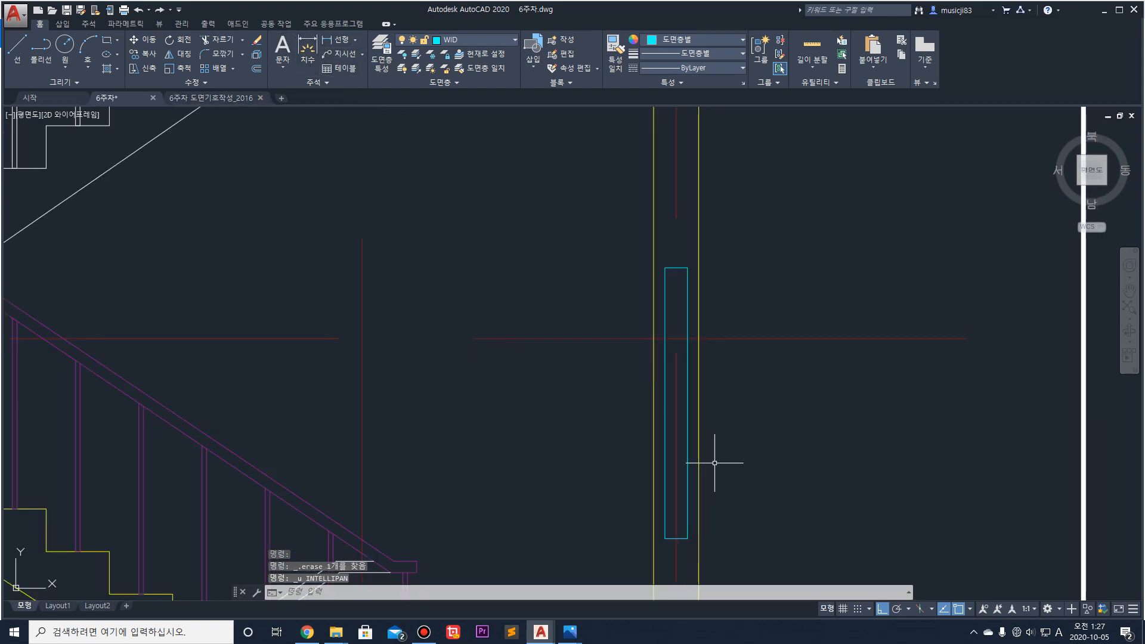
{"action": "key", "text": "ctrl+z"}
Step: Put the sill line beneath the window rectangle on layer CON
{"action": "scroll", "coordinate": [709, 393], "scroll_direction": "up", "scroll_amount": 2}
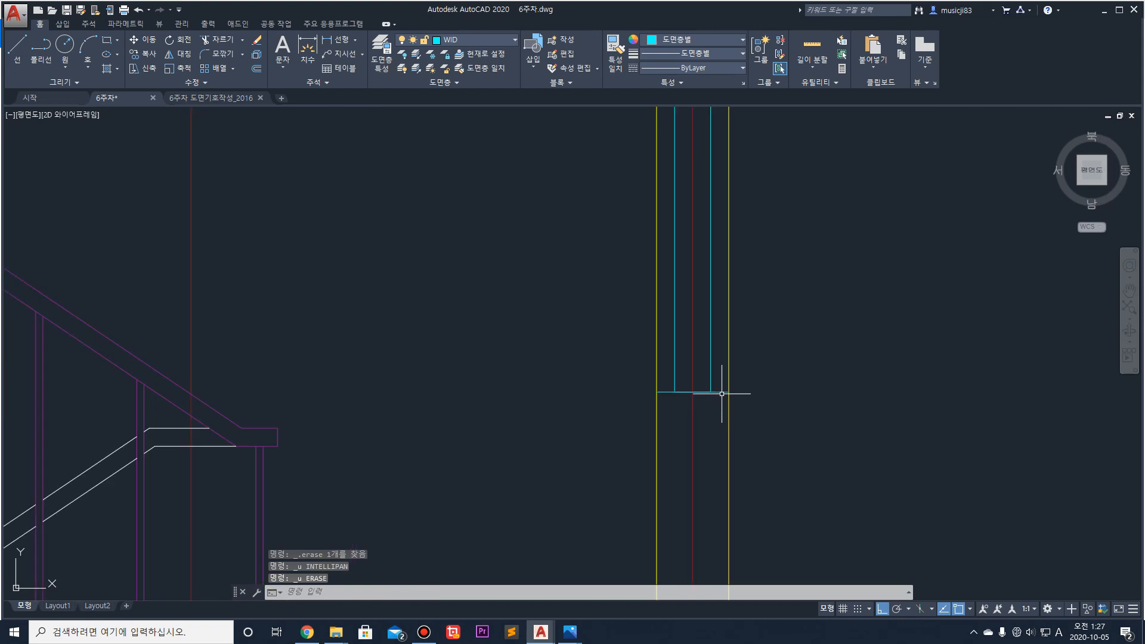
{"action": "left_click", "coordinate": [719, 391]}
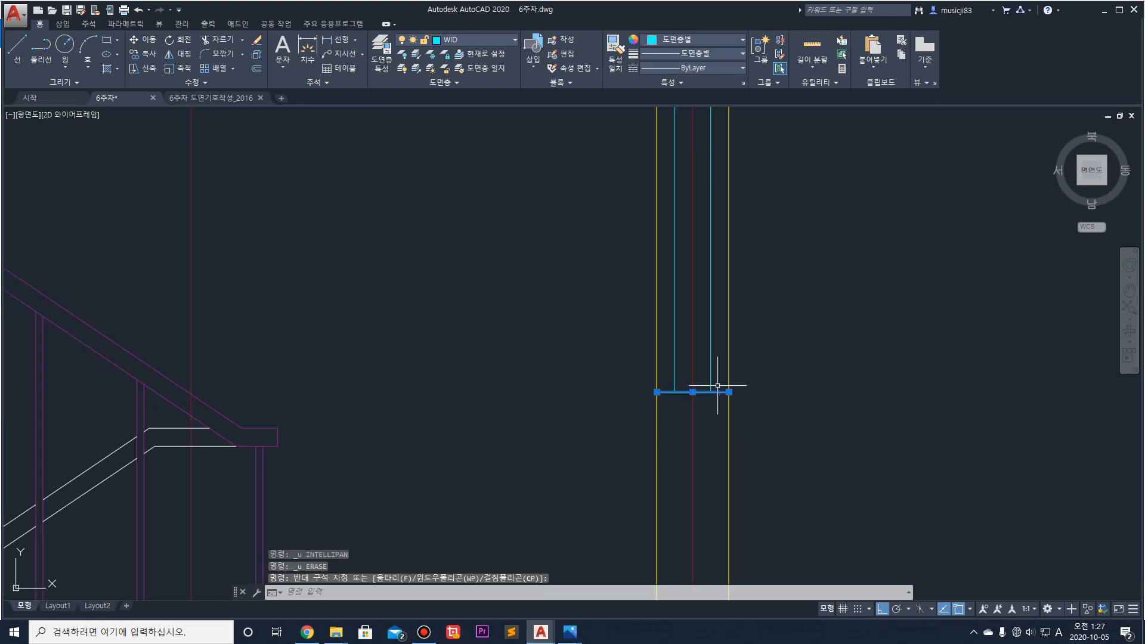
{"action": "left_click", "coordinate": [481, 41]}
{"action": "left_click", "coordinate": [460, 83]}
Step: Copy the sill line from its midpoint to the midpoint of the window rectangle's upper edge
{"action": "middle_click_drag", "start_coordinate": [717, 248], "coordinate": [700, 361]}
{"action": "scroll", "coordinate": [700, 361], "scroll_direction": "down", "scroll_amount": 2}
{"action": "type", "text": "co"}
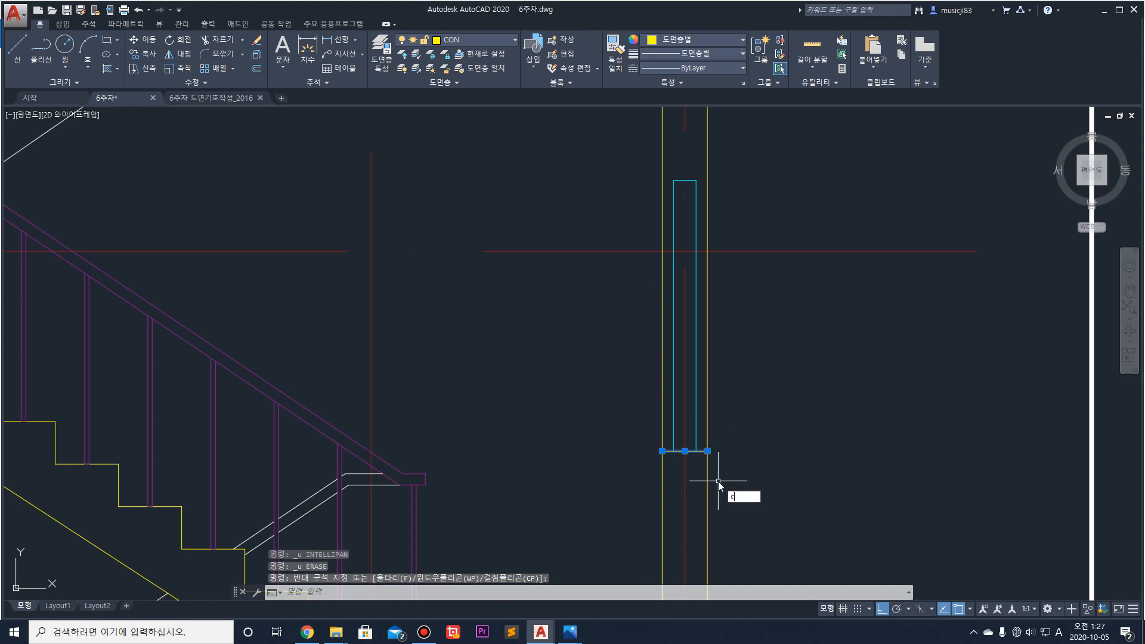
{"action": "key", "text": "Return"}
{"action": "left_click", "coordinate": [685, 452]}
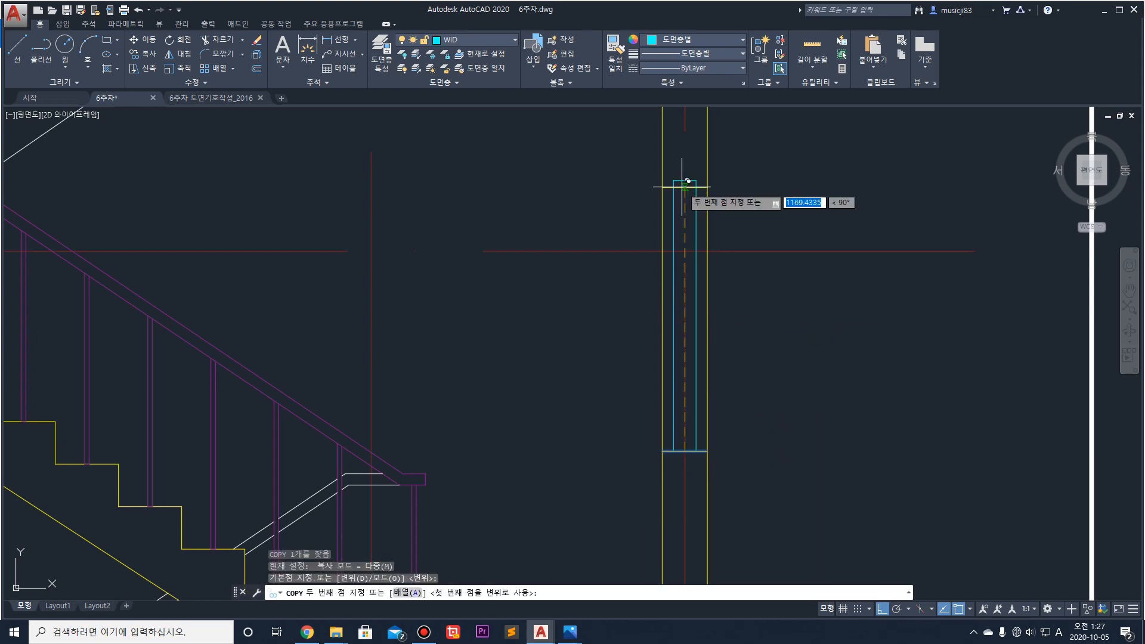
{"action": "key", "text": "Escape"}
{"action": "key", "text": "Escape"}
Step: Explode the window rectangle into separate lines
{"action": "scroll", "coordinate": [688, 192], "scroll_direction": "up", "scroll_amount": 3}
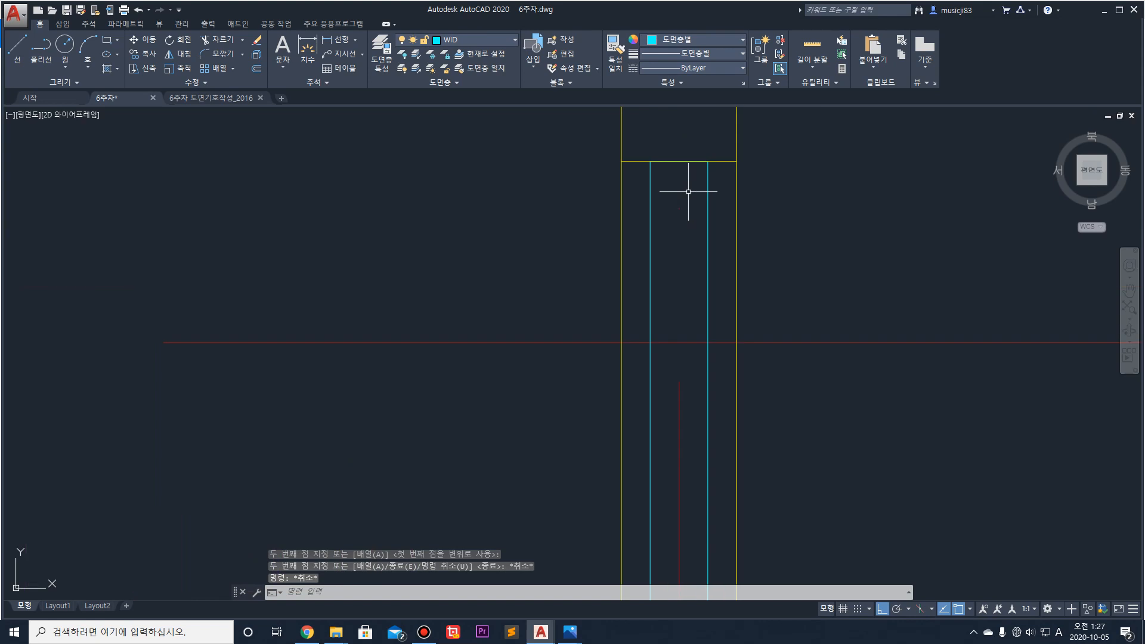
{"action": "left_click", "coordinate": [723, 194]}
{"action": "left_click", "coordinate": [703, 186]}
{"action": "scroll", "coordinate": [703, 190], "scroll_direction": "down", "scroll_amount": 3}
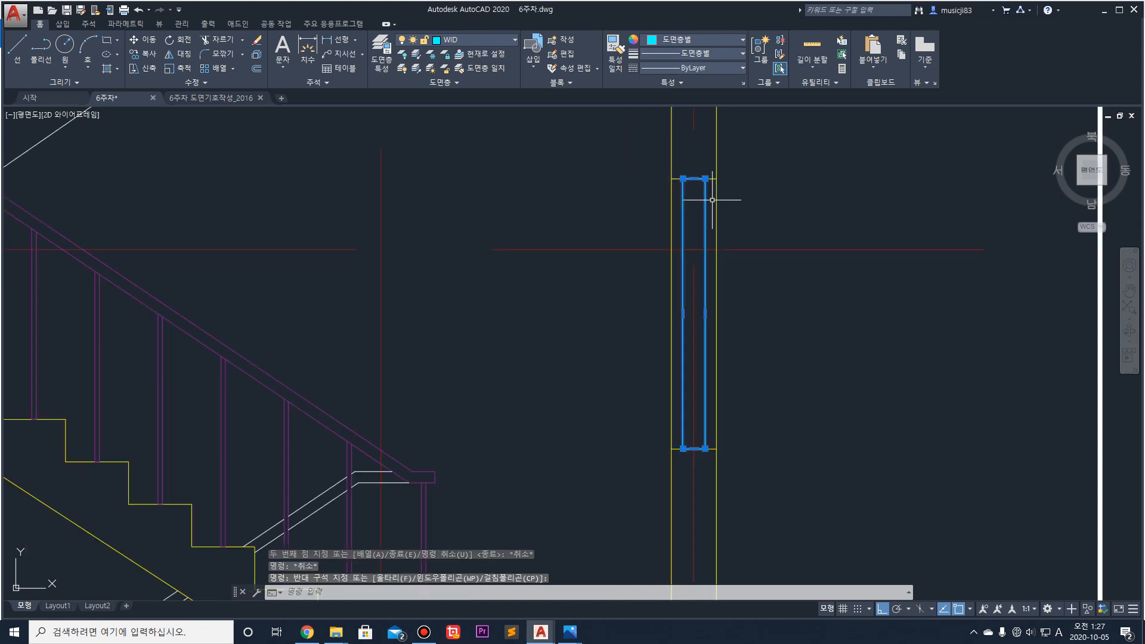
{"action": "key", "text": "Return"}
Step: Offset the window's upper and lower edges inward by 30
{"action": "scroll", "coordinate": [704, 180], "scroll_direction": "up", "scroll_amount": 2}
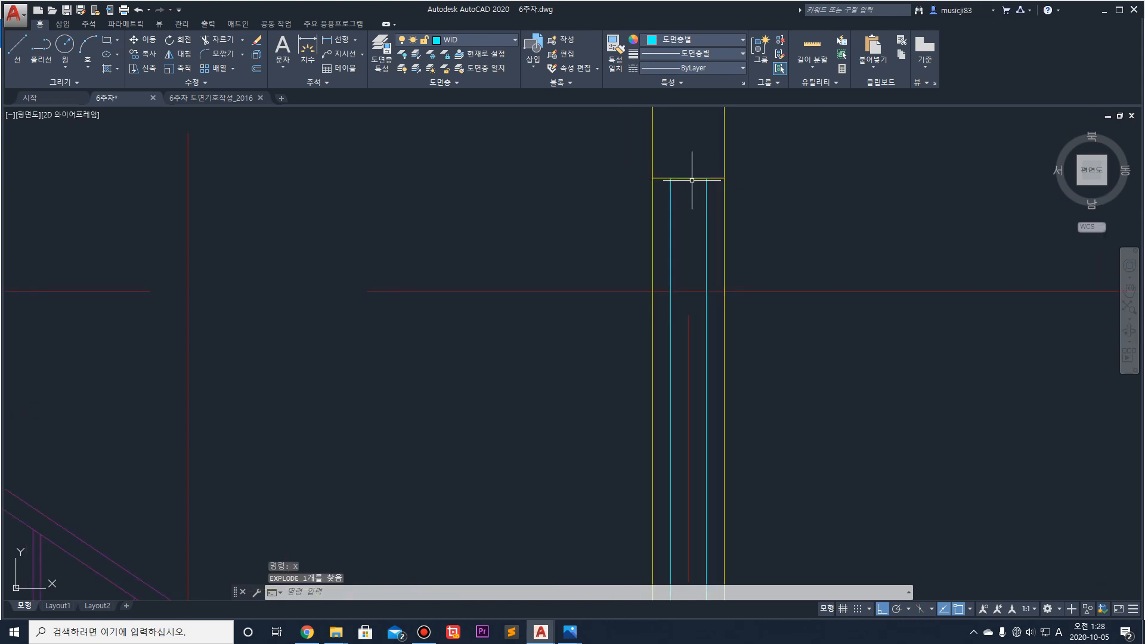
{"action": "left_click", "coordinate": [660, 167]}
{"action": "left_click", "coordinate": [710, 190]}
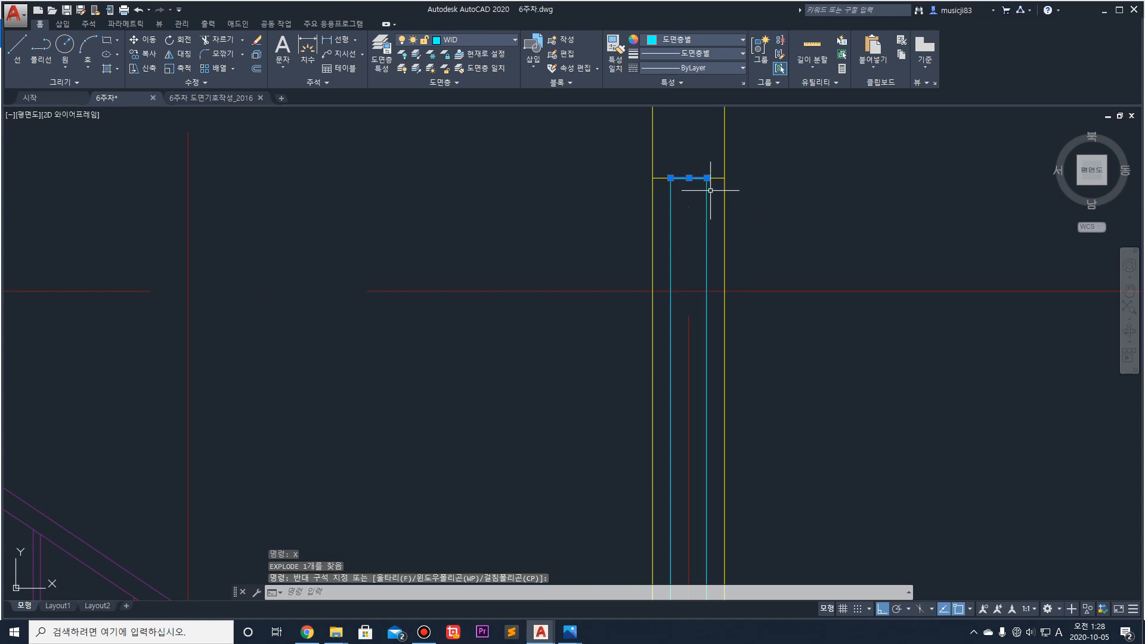
{"action": "type", "text": "o"}
{"action": "key", "text": "Return"}
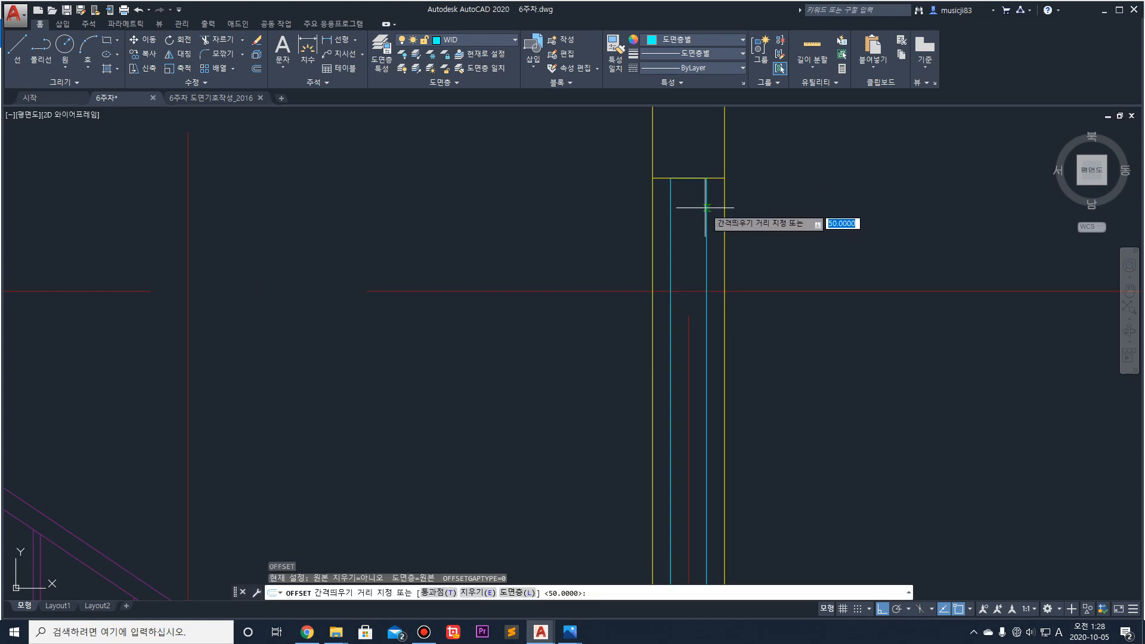
{"action": "type", "text": "30"}
{"action": "key", "text": "Return"}
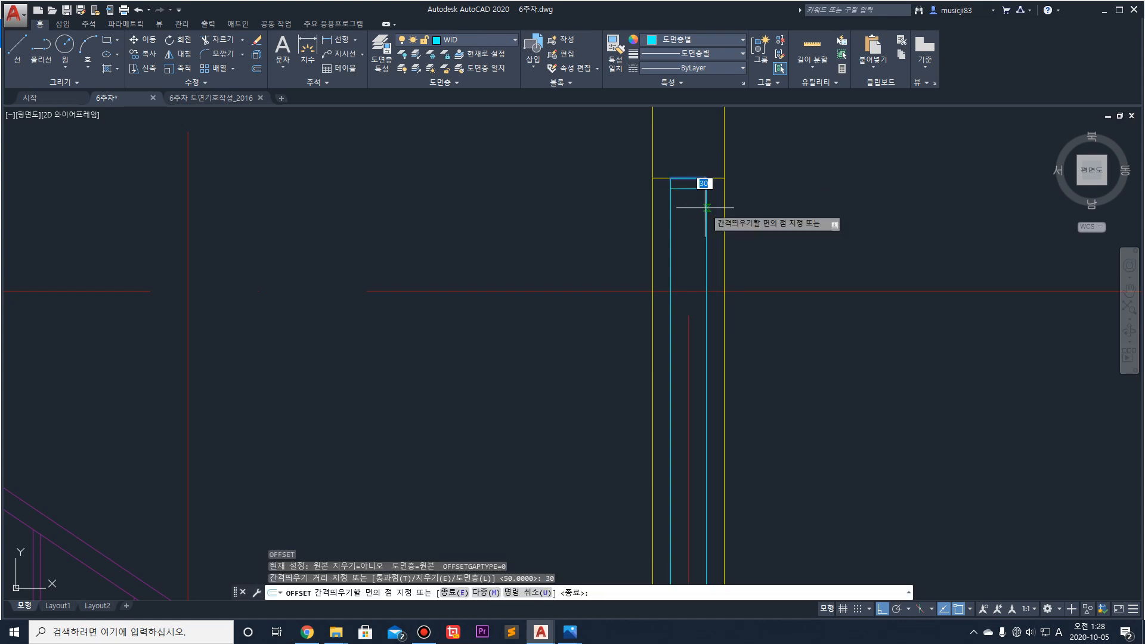
{"action": "left_click", "coordinate": [695, 178]}
{"action": "left_click", "coordinate": [685, 222]}
{"action": "middle_click_drag", "start_coordinate": [777, 412], "coordinate": [784, 171]}
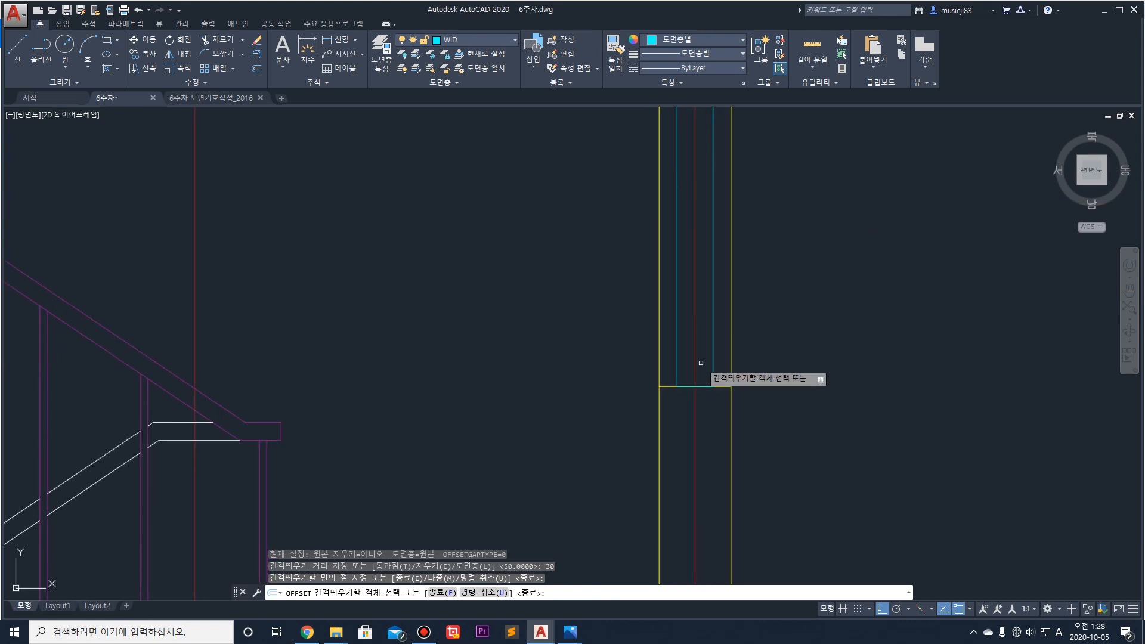
{"action": "left_click", "coordinate": [690, 386]}
{"action": "left_click", "coordinate": [706, 366]}
Step: Draw a vertical centre line in the window between the midpoints of the two inner frame lines
{"action": "scroll", "coordinate": [709, 286], "scroll_direction": "down", "scroll_amount": 5}
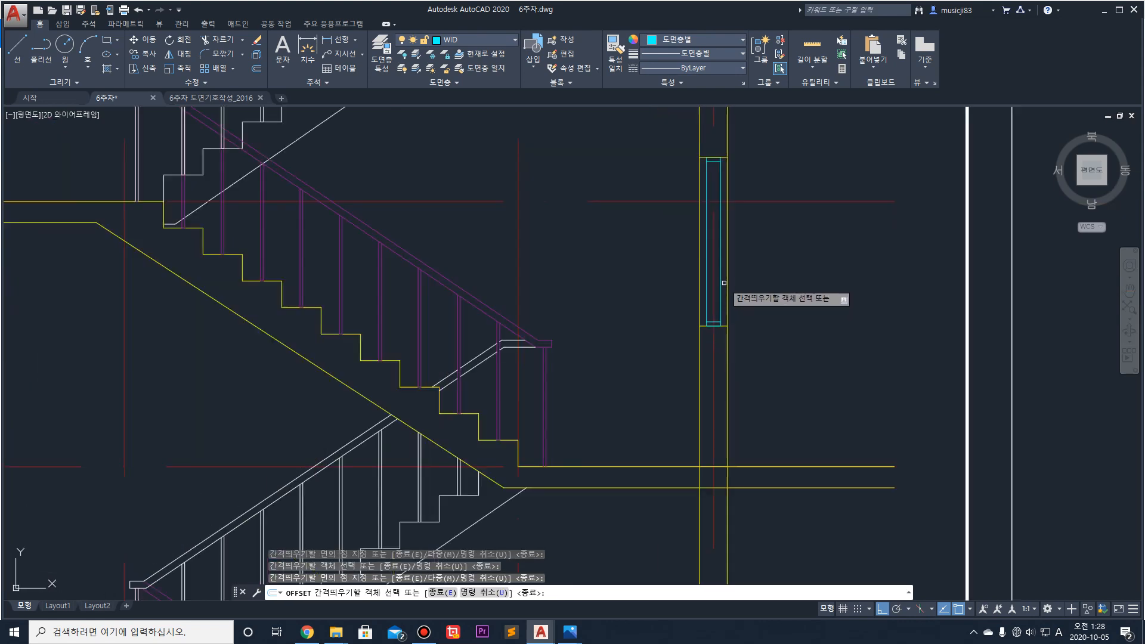
{"action": "middle_click_drag", "start_coordinate": [709, 286], "coordinate": [720, 234]}
{"action": "scroll", "coordinate": [716, 217], "scroll_direction": "up", "scroll_amount": 5}
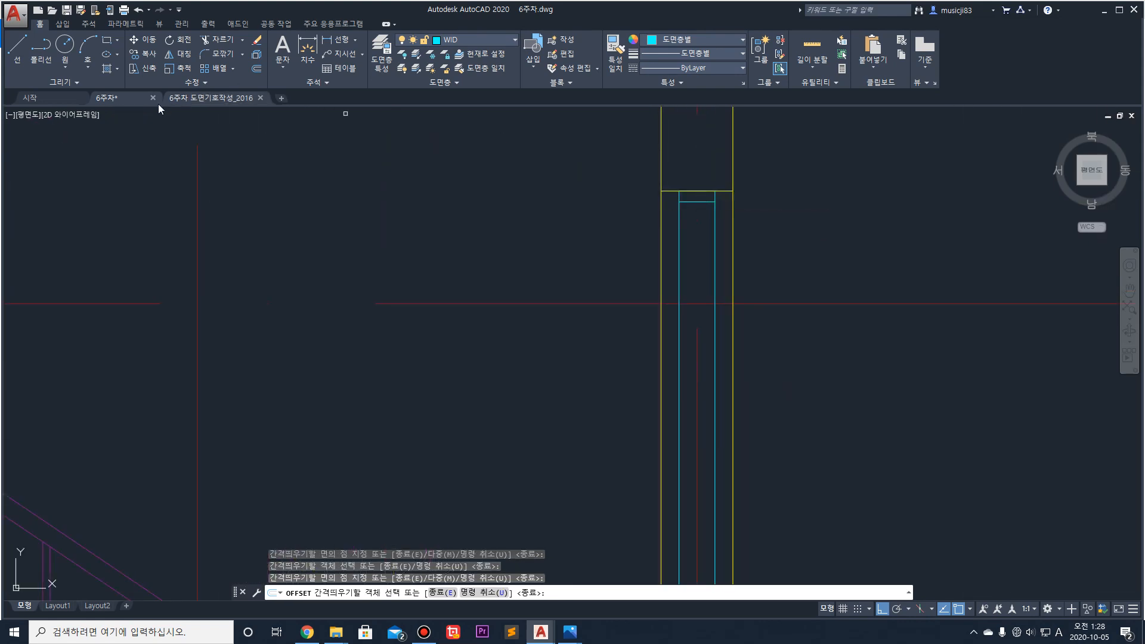
{"action": "left_click", "coordinate": [16, 48]}
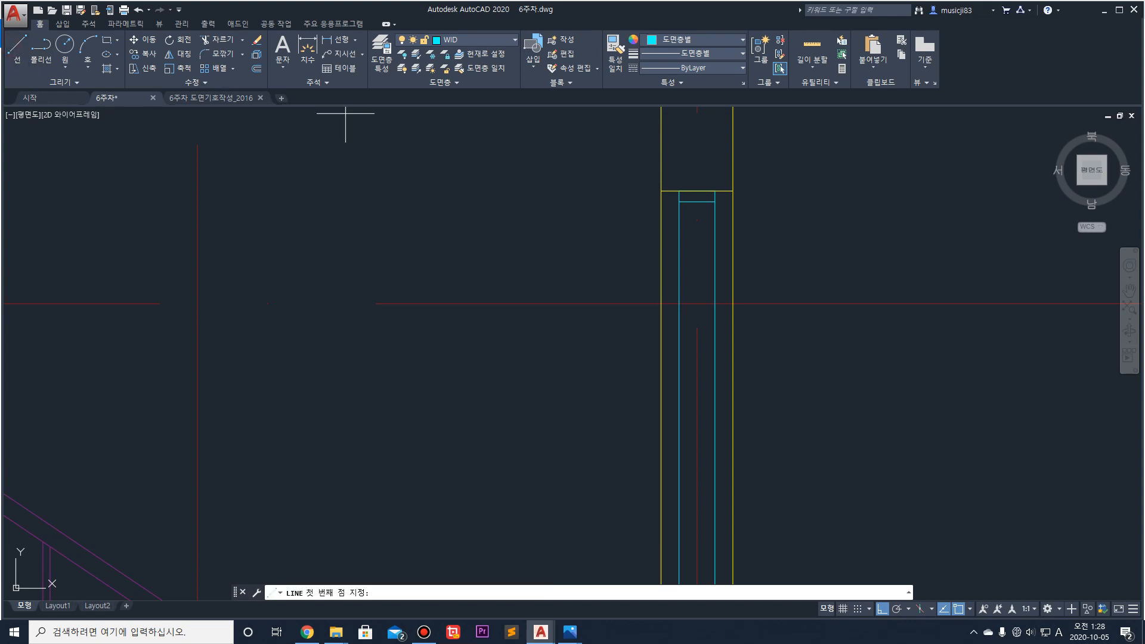
{"action": "left_click", "coordinate": [695, 204]}
{"action": "scroll", "coordinate": [696, 204], "scroll_direction": "down", "scroll_amount": 4}
{"action": "scroll", "coordinate": [699, 225], "scroll_direction": "up", "scroll_amount": 2}
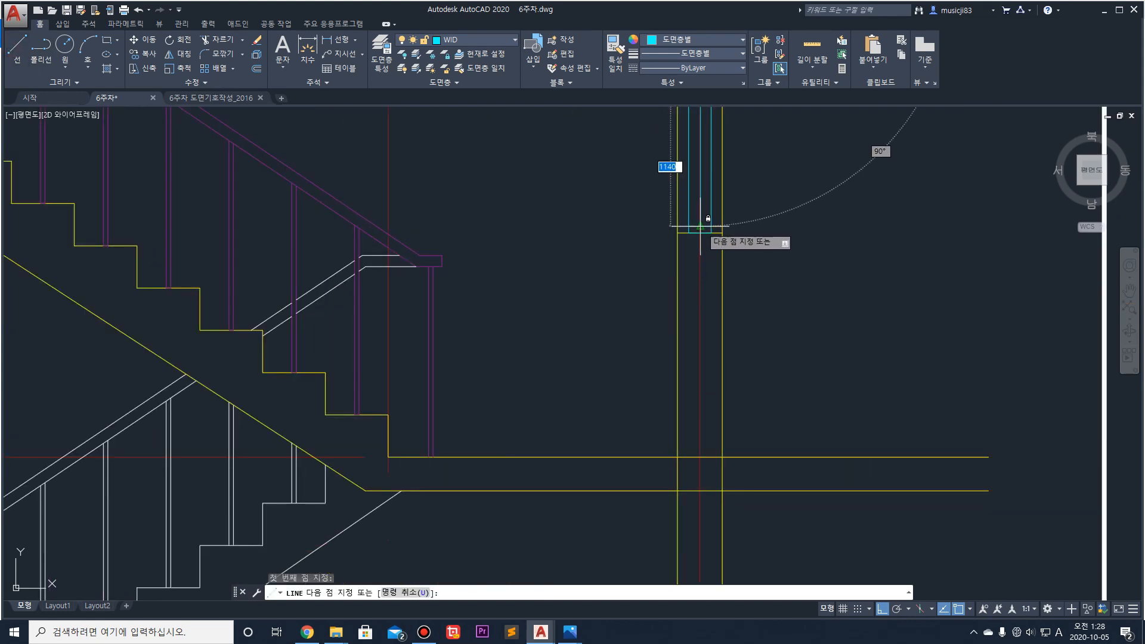
{"action": "left_click", "coordinate": [701, 156]}
{"action": "key", "text": "Return"}
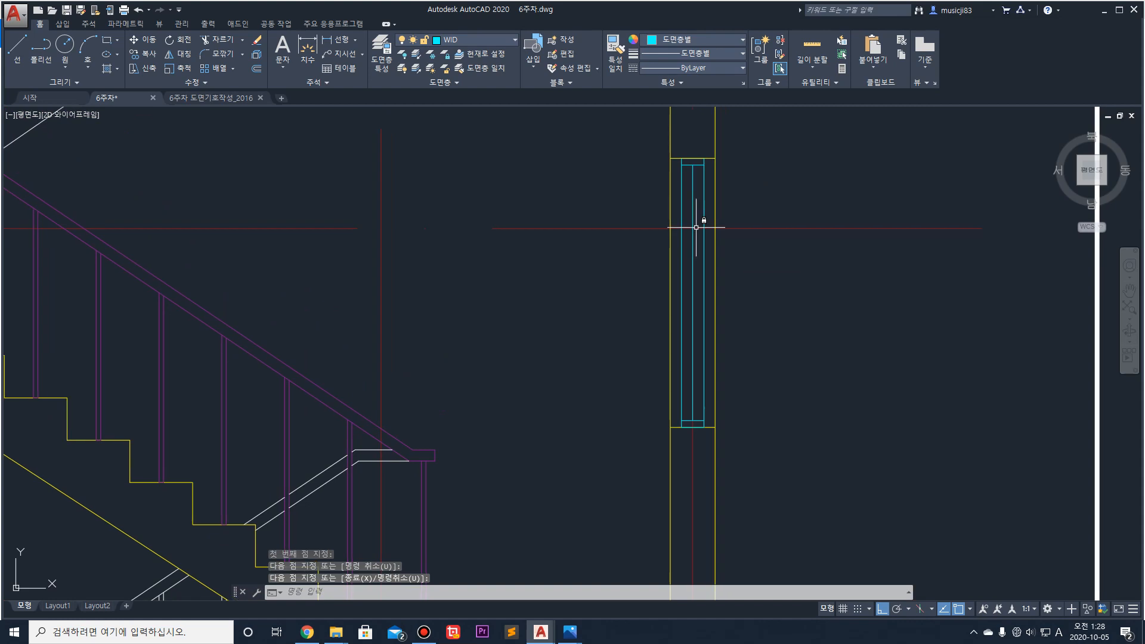
Step: Offset the window's vertical centre line by 15 toward the wall's outer face
{"action": "left_click", "coordinate": [693, 180]}
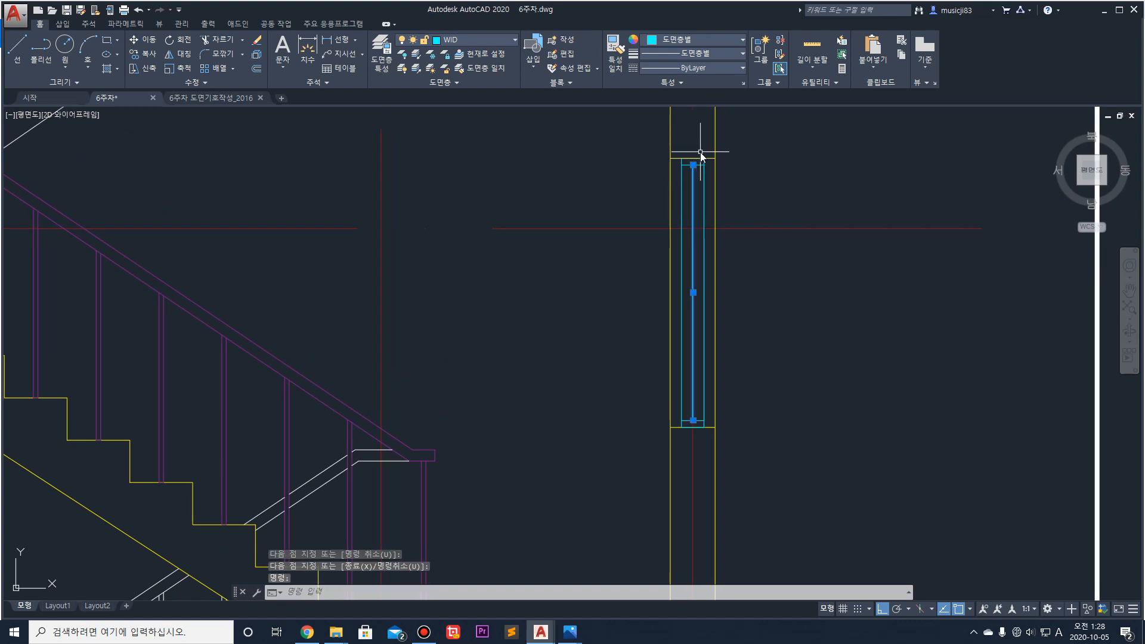
{"action": "type", "text": "o"}
{"action": "key", "text": "Return"}
{"action": "scroll", "coordinate": [715, 152], "scroll_direction": "up", "scroll_amount": 3}
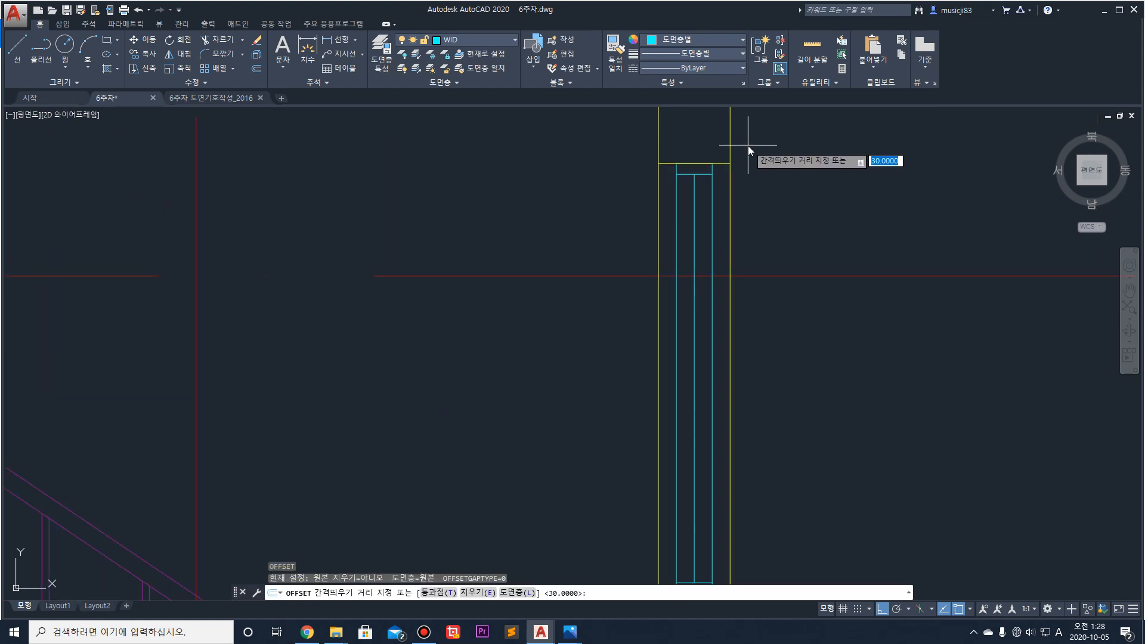
{"action": "type", "text": "15"}
{"action": "key", "text": "Return"}
{"action": "scroll", "coordinate": [704, 198], "scroll_direction": "up", "scroll_amount": 2}
{"action": "left_click", "coordinate": [684, 190]}
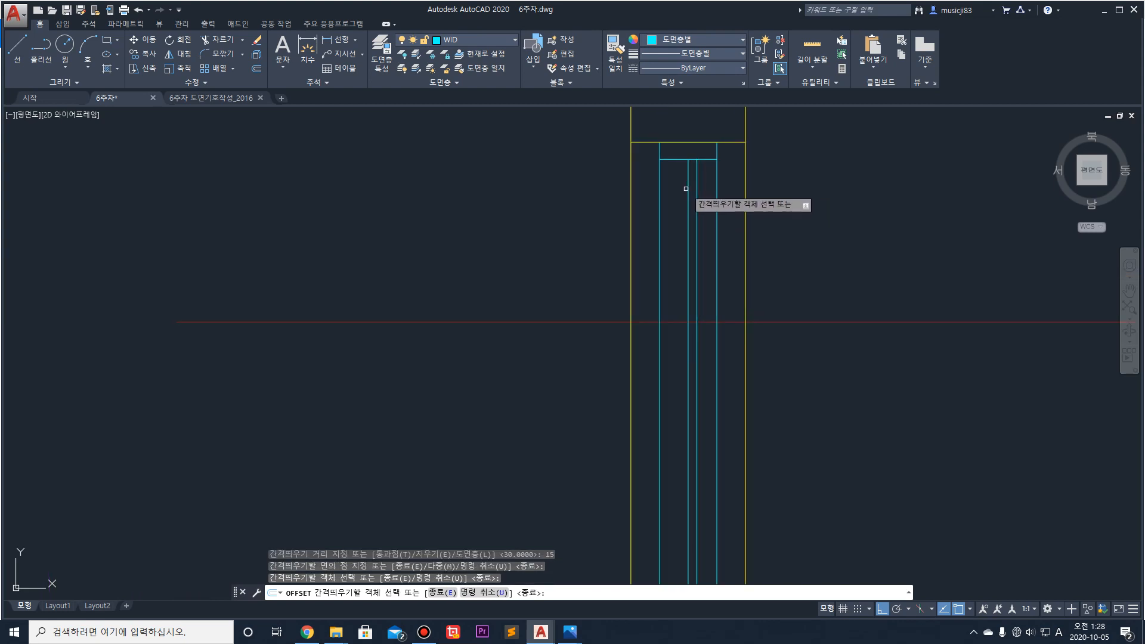
Step: Offset the window's centre glass line 15 to its left, then delete the original centre line so only the outer pair remains
{"action": "left_click", "coordinate": [688, 189]}
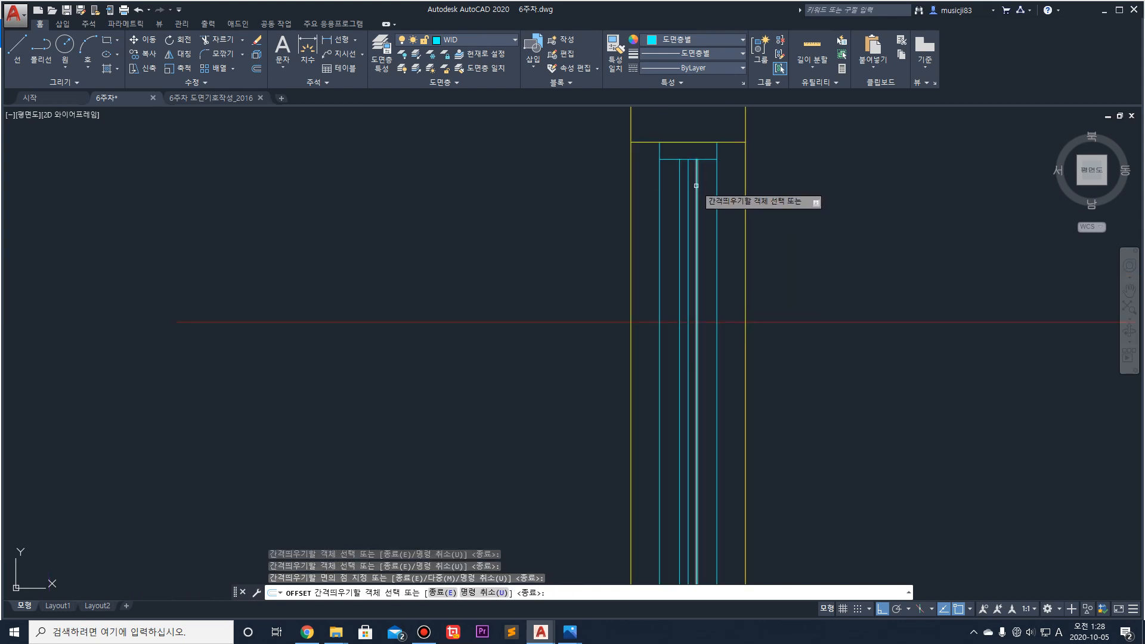
{"action": "key", "text": "Escape"}
{"action": "key", "text": "Escape"}
{"action": "left_click", "coordinate": [687, 180]}
{"action": "key", "text": "Delete"}
{"action": "scroll", "coordinate": [733, 256], "scroll_direction": "down", "scroll_amount": 2}
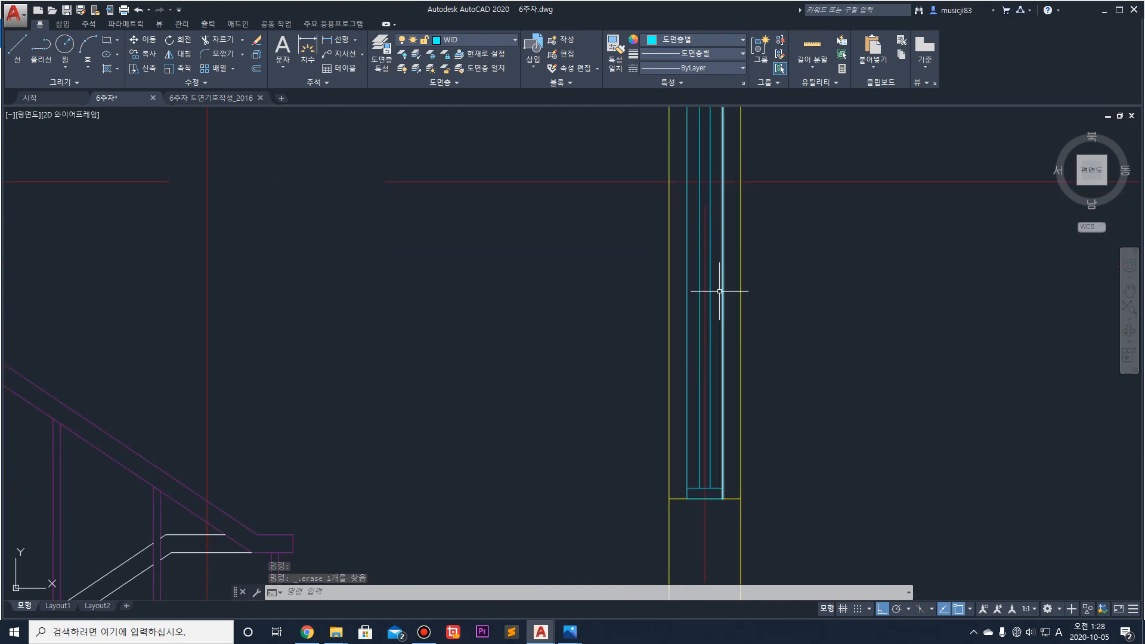
Step: Trim both wall face lines across the window opening, using the opening's upper and lower edge lines as cutting edges
{"action": "scroll", "coordinate": [709, 310], "scroll_direction": "down", "scroll_amount": 2}
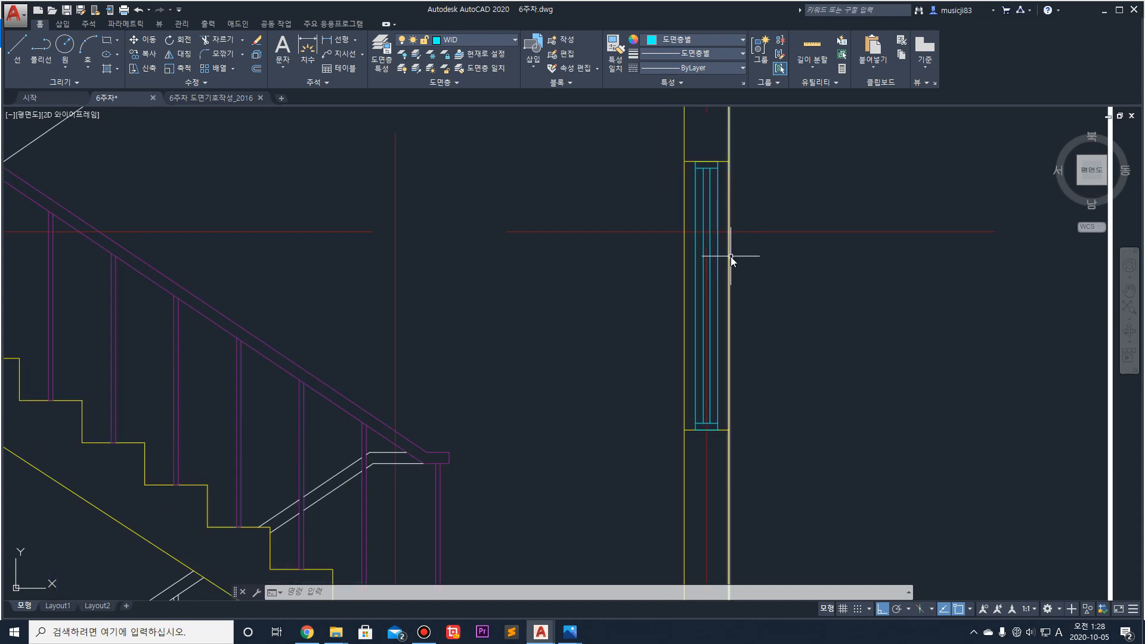
{"action": "type", "text": "tr"}
{"action": "key", "text": "Return"}
{"action": "left_click", "coordinate": [692, 161]}
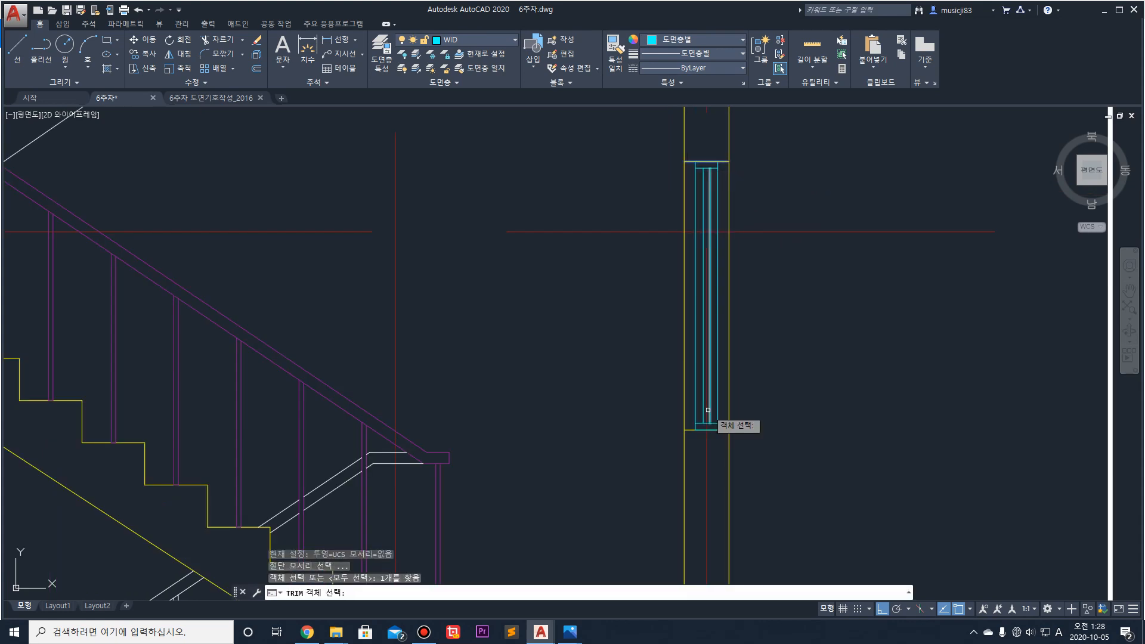
{"action": "left_click", "coordinate": [687, 429]}
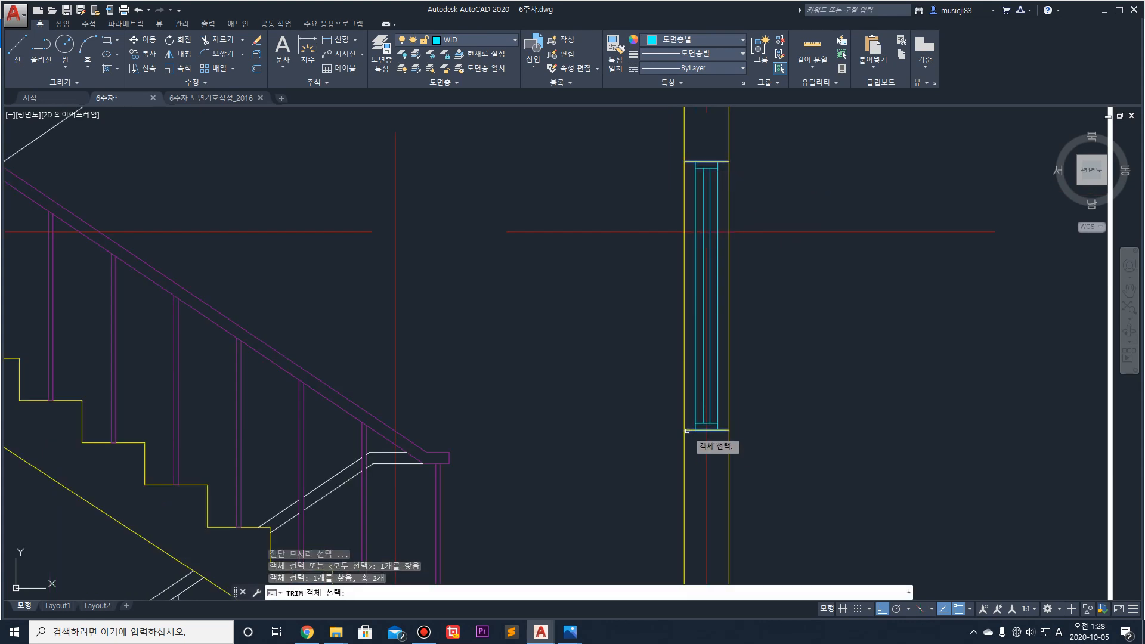
{"action": "key", "text": "Return"}
{"action": "left_click", "coordinate": [684, 342]}
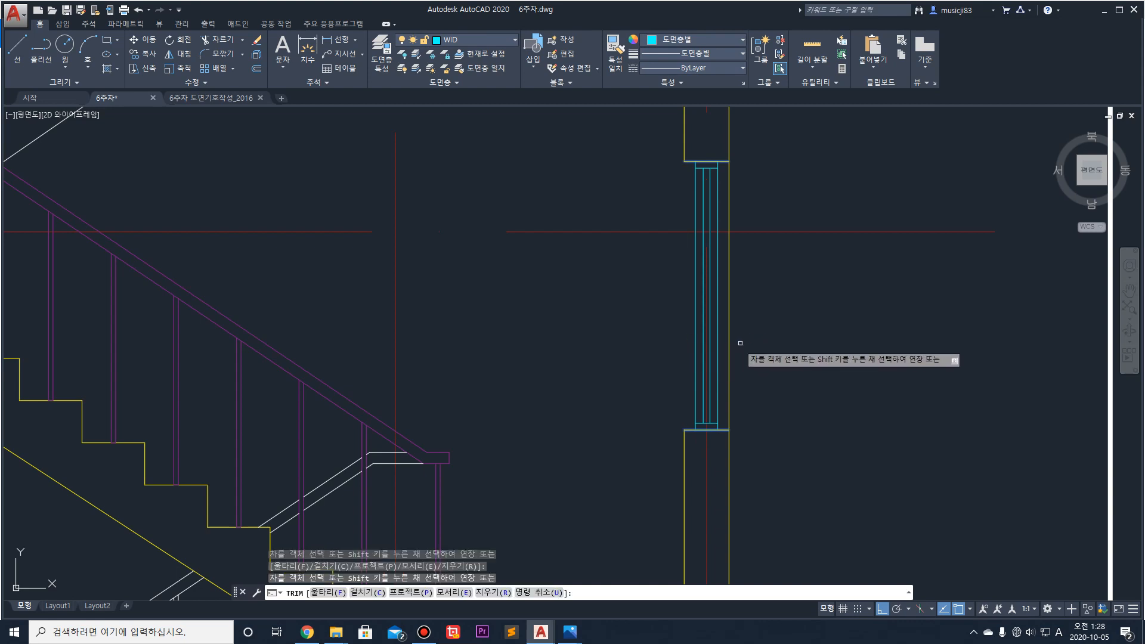
{"action": "left_click", "coordinate": [730, 347]}
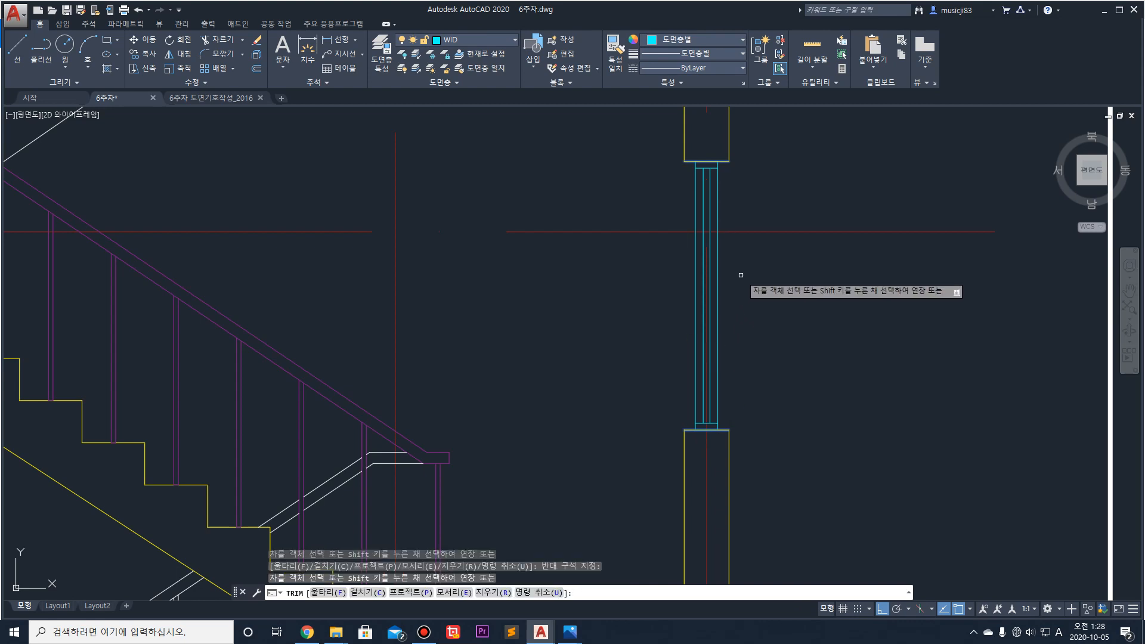
{"action": "key", "text": "Escape"}
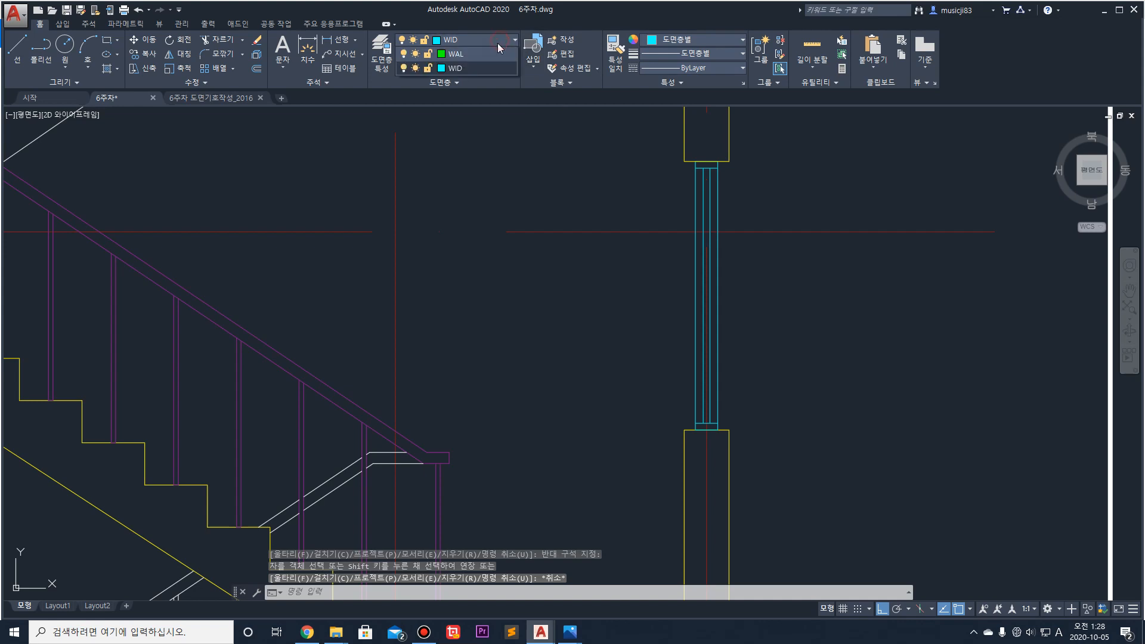
Step: On the ELEV layer, draw two vertical lines closing the window opening along both wall faces, from its upper to its lower corners
{"action": "left_click", "coordinate": [497, 43]}
{"action": "left_click", "coordinate": [455, 127]}
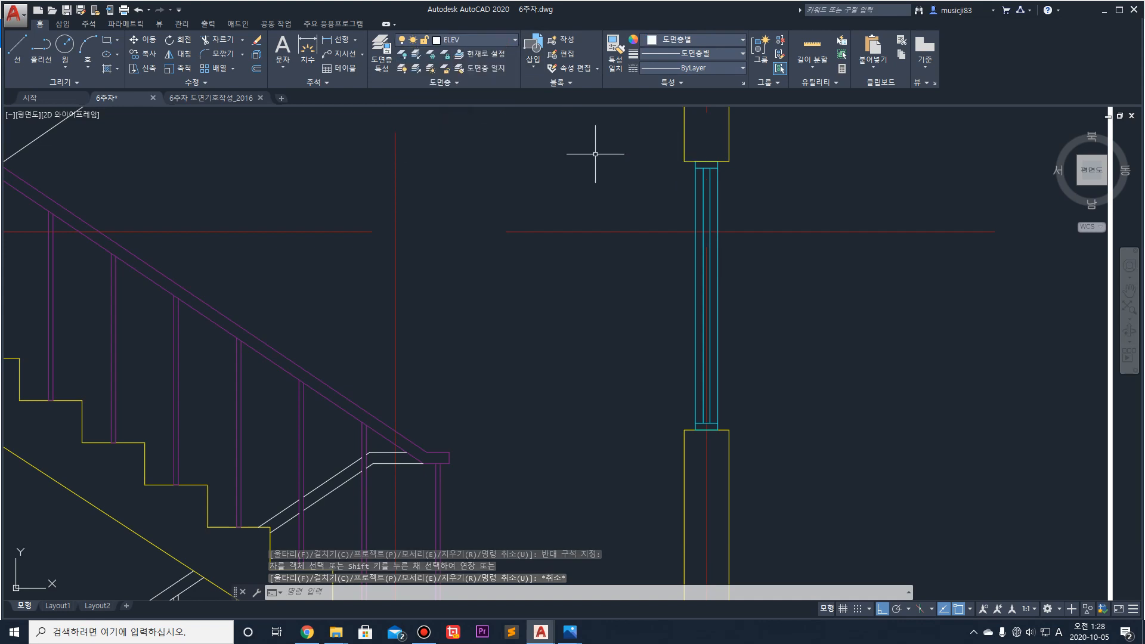
{"action": "left_click", "coordinate": [13, 52]}
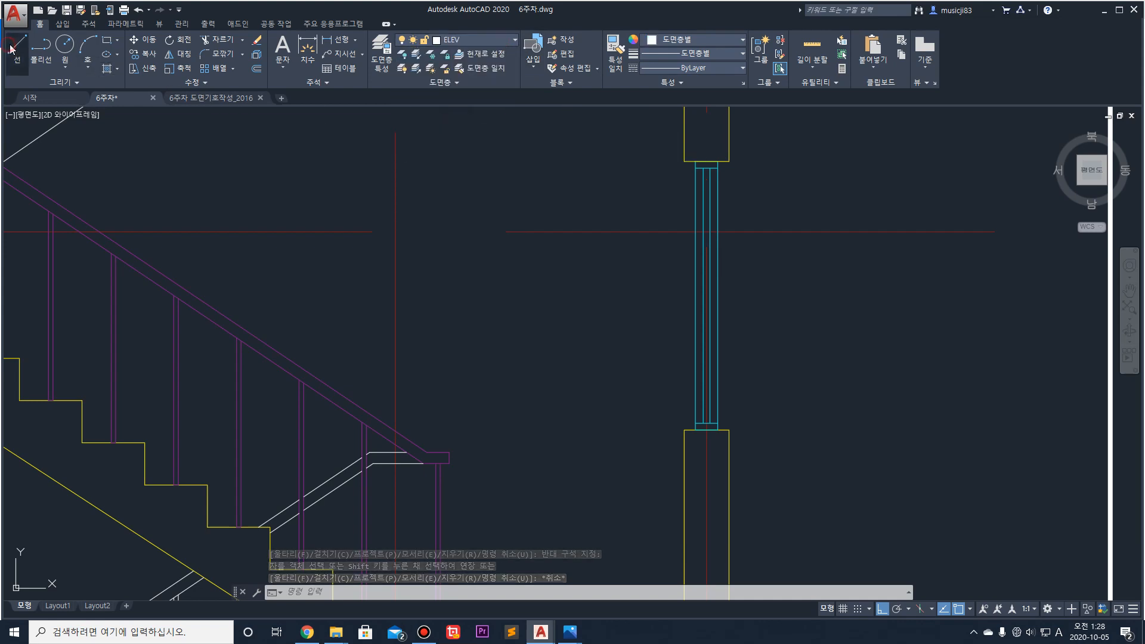
{"action": "left_click", "coordinate": [685, 161]}
{"action": "left_click", "coordinate": [684, 429]}
{"action": "key", "text": "Return"}
{"action": "key", "text": "Return"}
{"action": "left_click", "coordinate": [729, 161]}
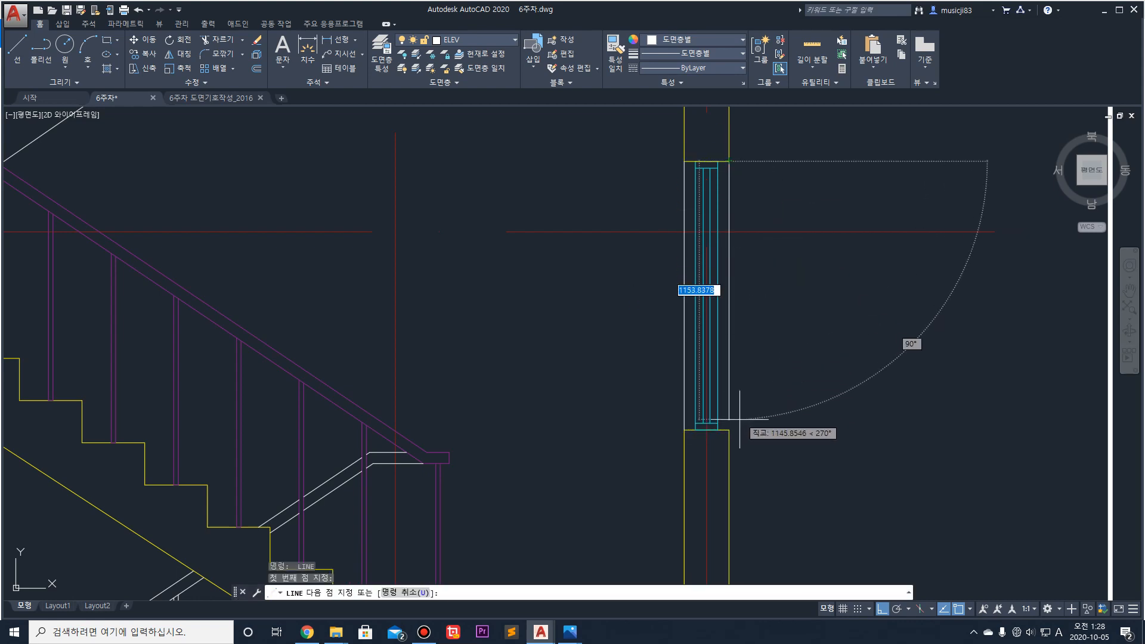
{"action": "left_click", "coordinate": [729, 429]}
{"action": "key", "text": "Return"}
Step: Copy the complete window to the storeys below and above, using the floor slab's left end as the base and target points
{"action": "scroll", "coordinate": [858, 302], "scroll_direction": "down", "scroll_amount": 5}
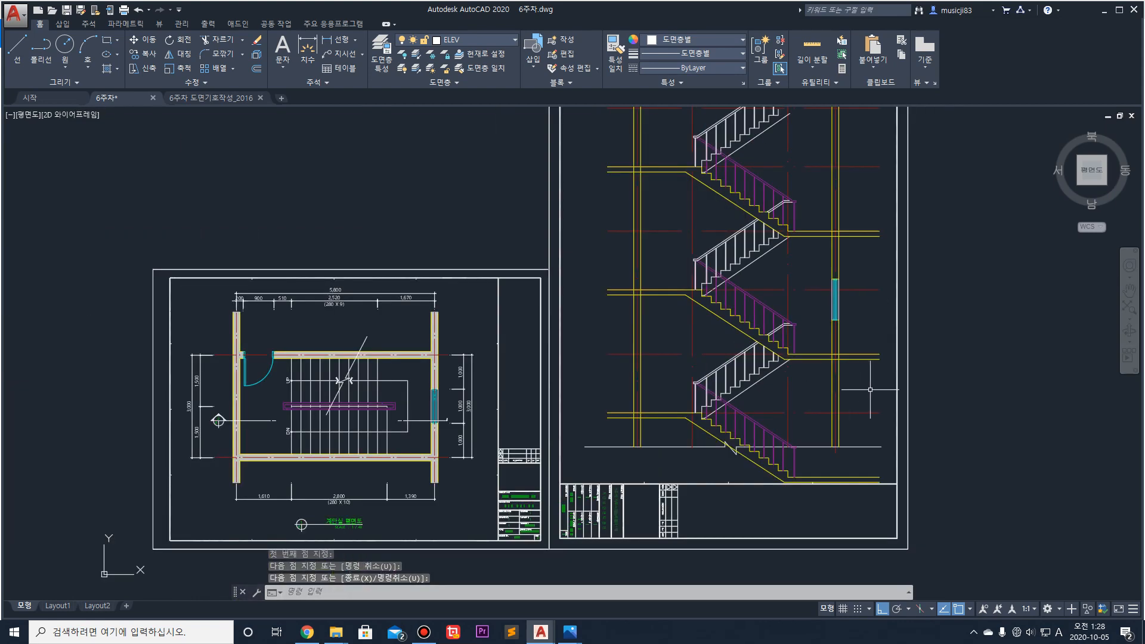
{"action": "scroll", "coordinate": [845, 290], "scroll_direction": "up", "scroll_amount": 2}
{"action": "scroll", "coordinate": [885, 322], "scroll_direction": "up", "scroll_amount": 2}
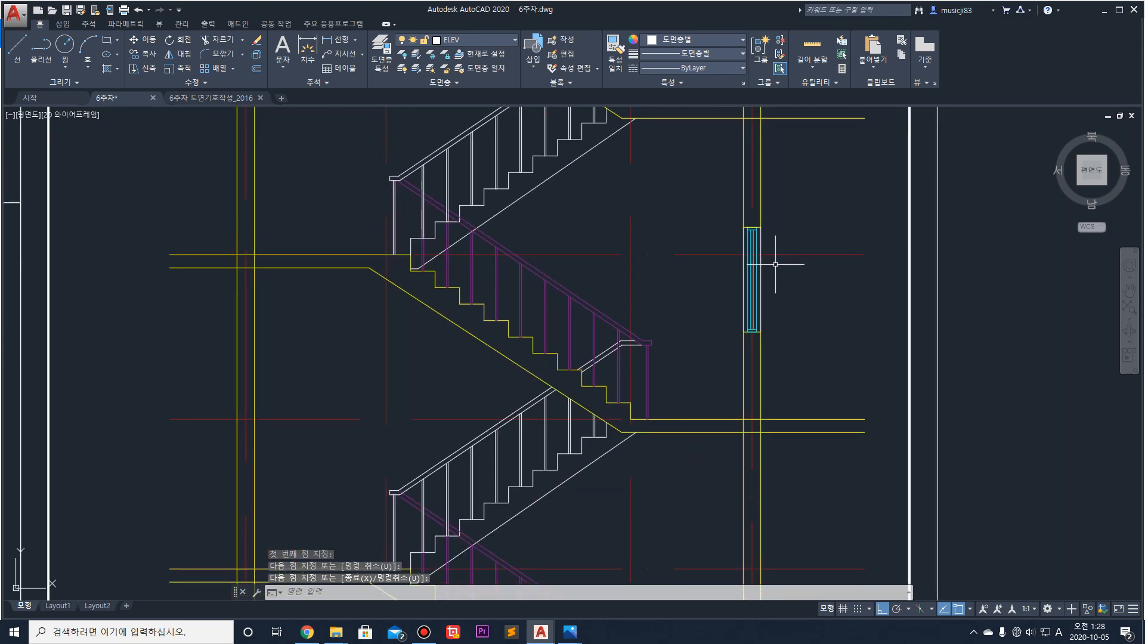
{"action": "left_click", "coordinate": [728, 206]}
{"action": "left_click", "coordinate": [805, 370]}
{"action": "scroll", "coordinate": [751, 314], "scroll_direction": "up", "scroll_amount": 2}
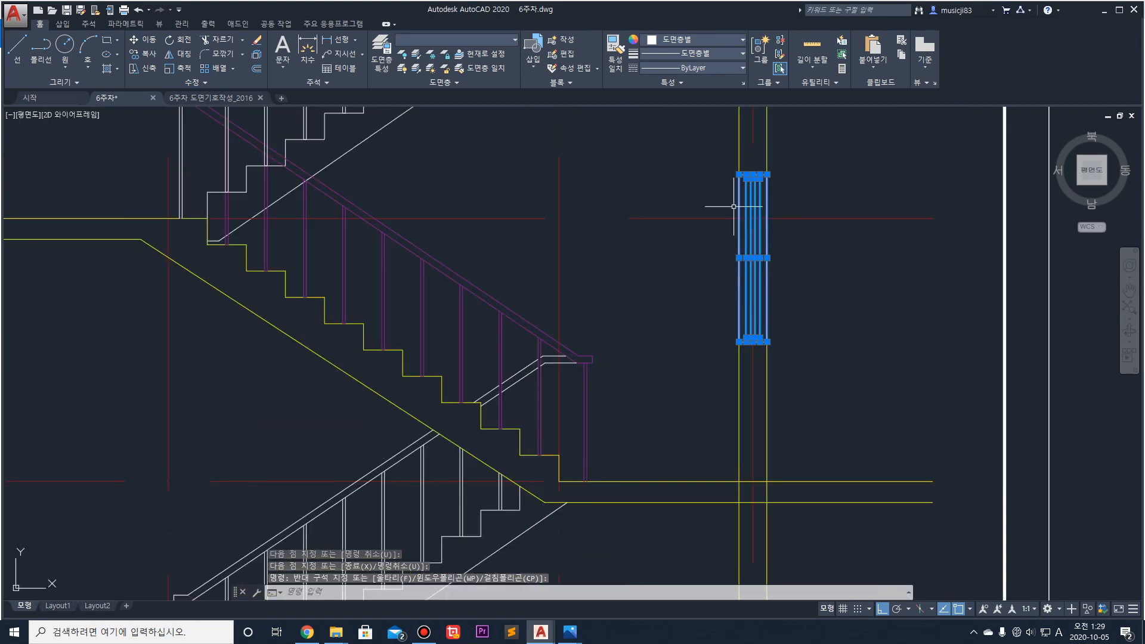
{"action": "scroll", "coordinate": [817, 268], "scroll_direction": "down", "scroll_amount": 3}
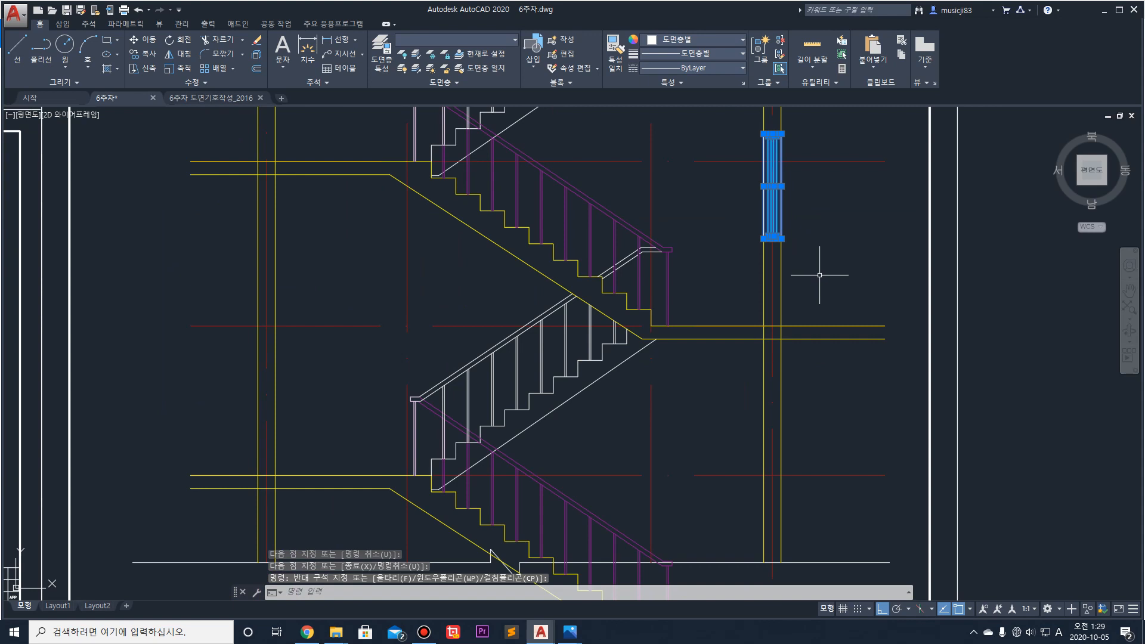
{"action": "middle_click_drag", "start_coordinate": [827, 403], "coordinate": [812, 329]}
{"action": "scroll", "coordinate": [772, 306], "scroll_direction": "down", "scroll_amount": 3}
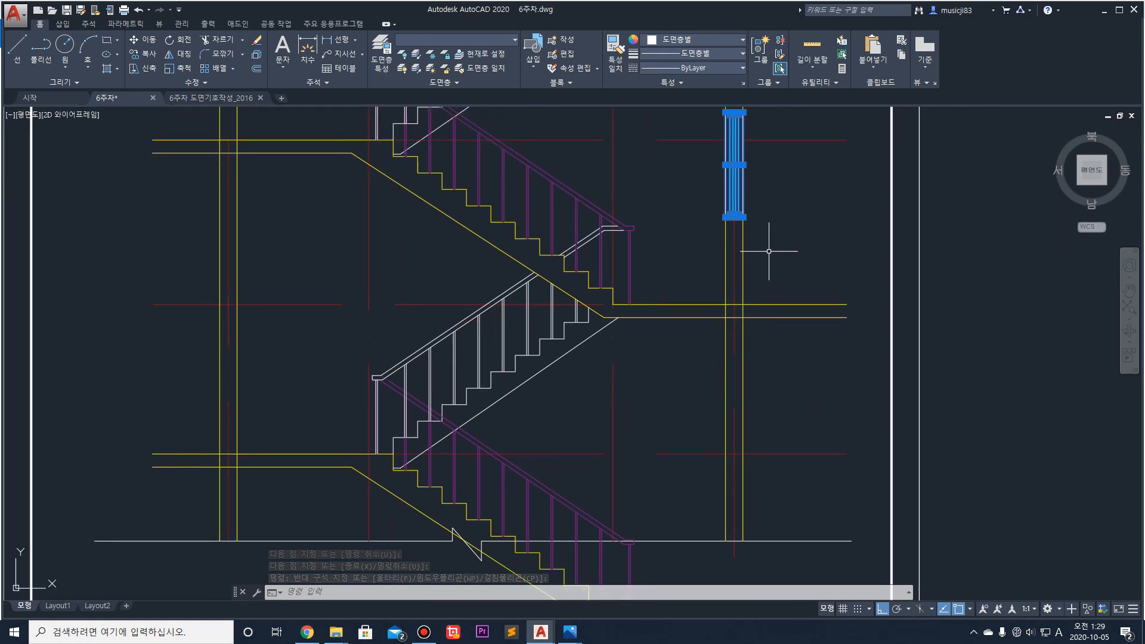
{"action": "type", "text": "co"}
{"action": "key", "text": "Return"}
{"action": "scroll", "coordinate": [757, 298], "scroll_direction": "up", "scroll_amount": 2}
{"action": "scroll", "coordinate": [751, 321], "scroll_direction": "down", "scroll_amount": 2}
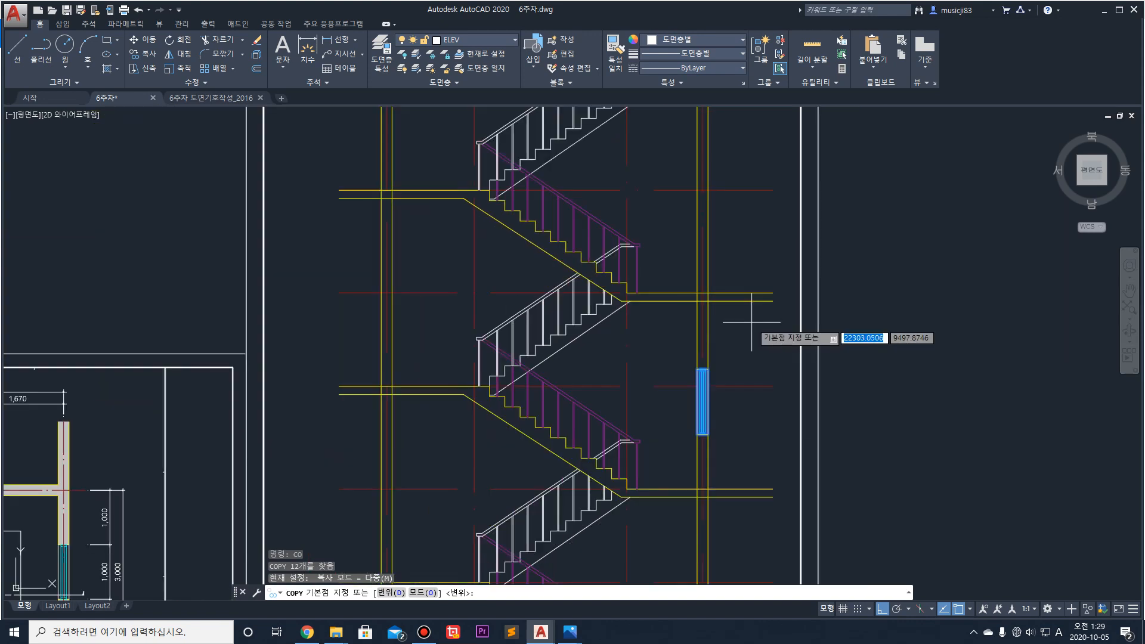
{"action": "scroll", "coordinate": [751, 322], "scroll_direction": "down", "scroll_amount": 2}
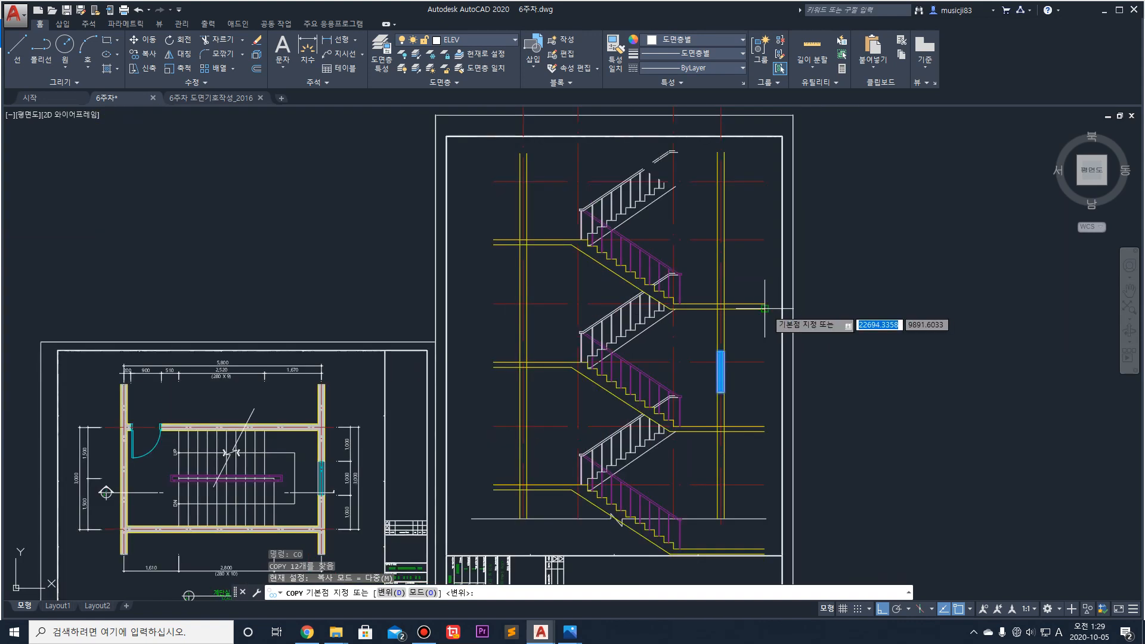
{"action": "left_click", "coordinate": [493, 362]}
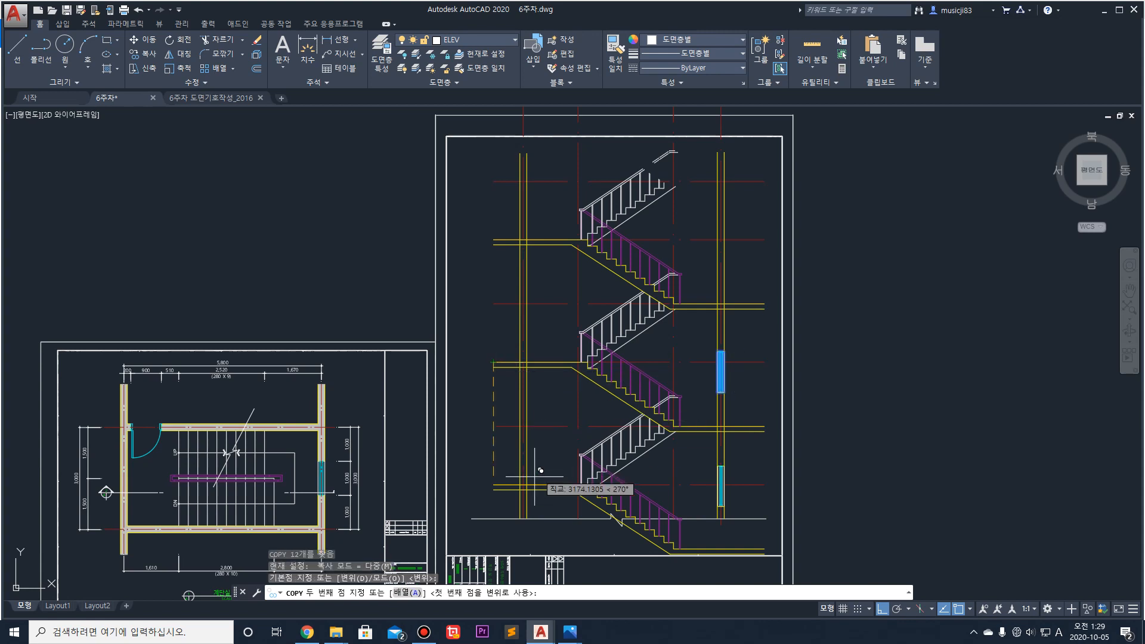
{"action": "left_click", "coordinate": [493, 484]}
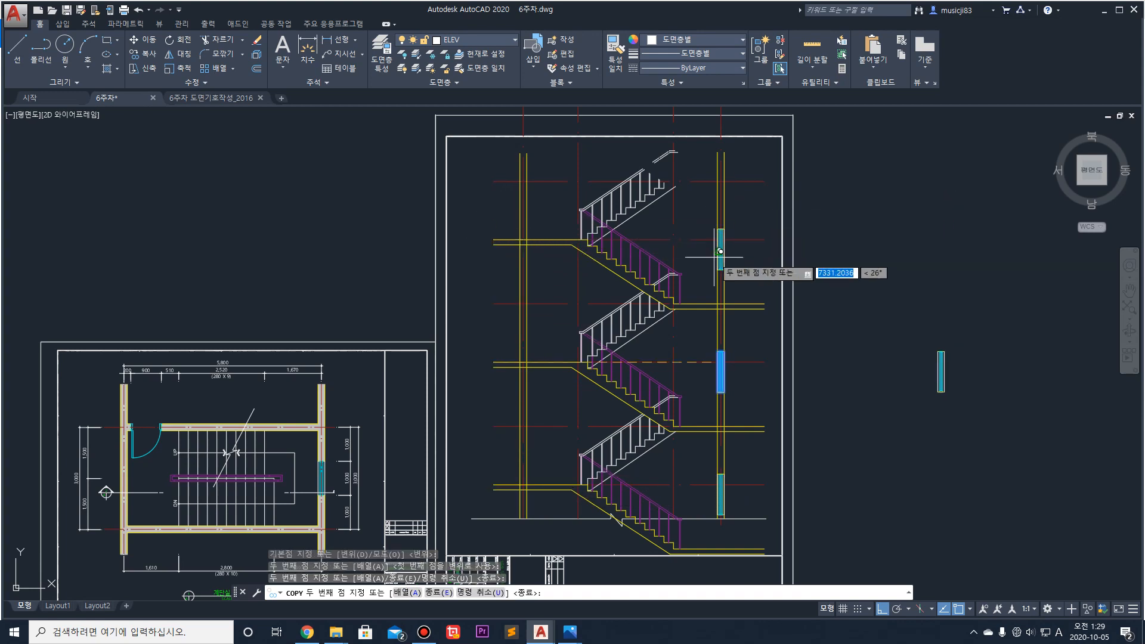
{"action": "key", "text": "Escape"}
{"action": "scroll", "coordinate": [719, 253], "scroll_direction": "up", "scroll_amount": 5}
{"action": "scroll", "coordinate": [718, 238], "scroll_direction": "down", "scroll_amount": 5}
{"action": "scroll", "coordinate": [638, 307], "scroll_direction": "down", "scroll_amount": 1}
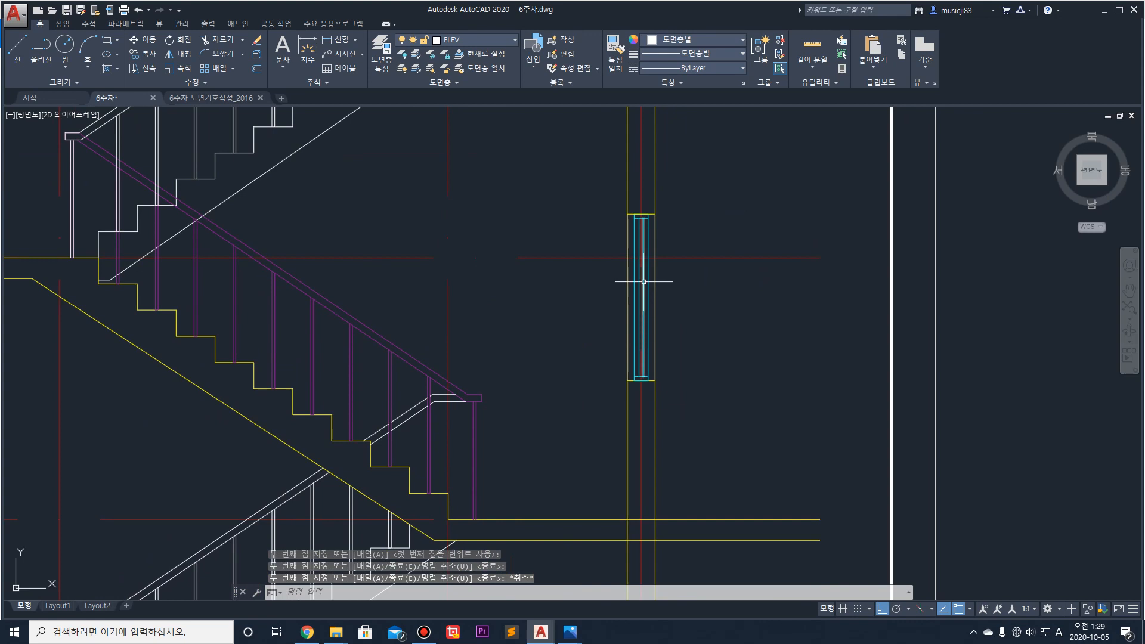
{"action": "key", "text": "Escape"}
{"action": "scroll", "coordinate": [632, 223], "scroll_direction": "up", "scroll_amount": 3}
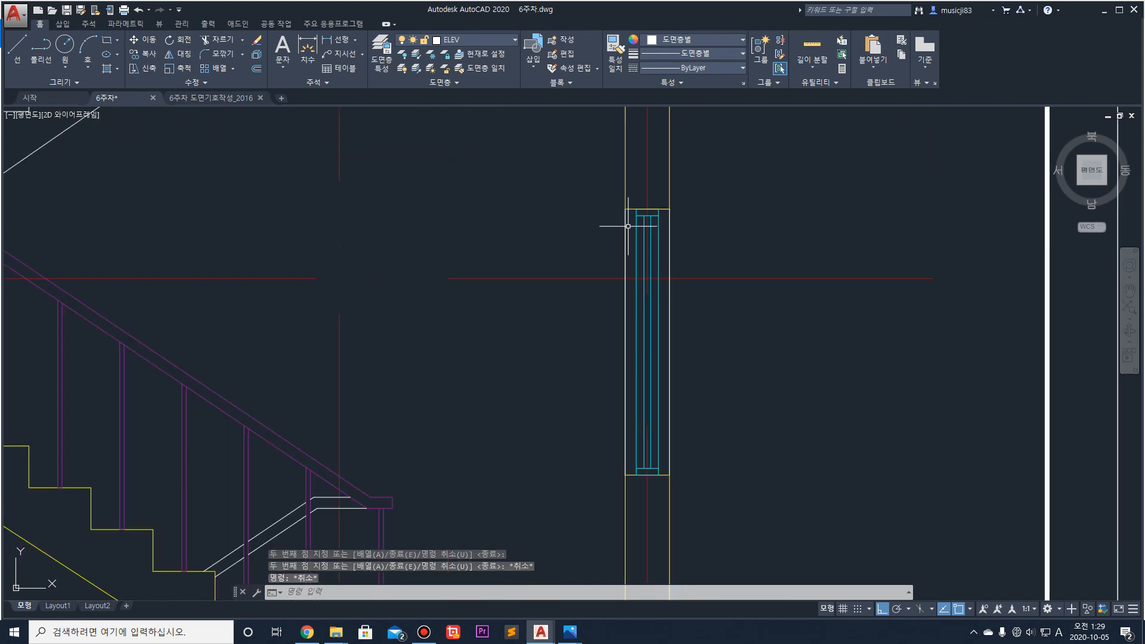
{"action": "key", "text": "Escape"}
{"action": "key", "text": "Escape"}
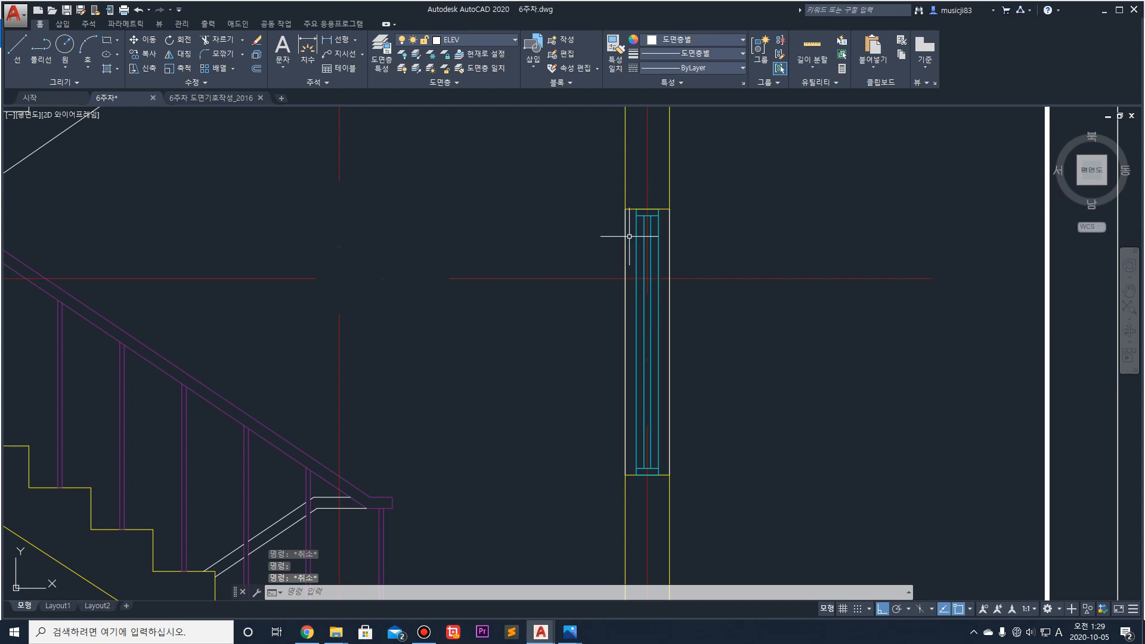
{"action": "key", "text": "Escape"}
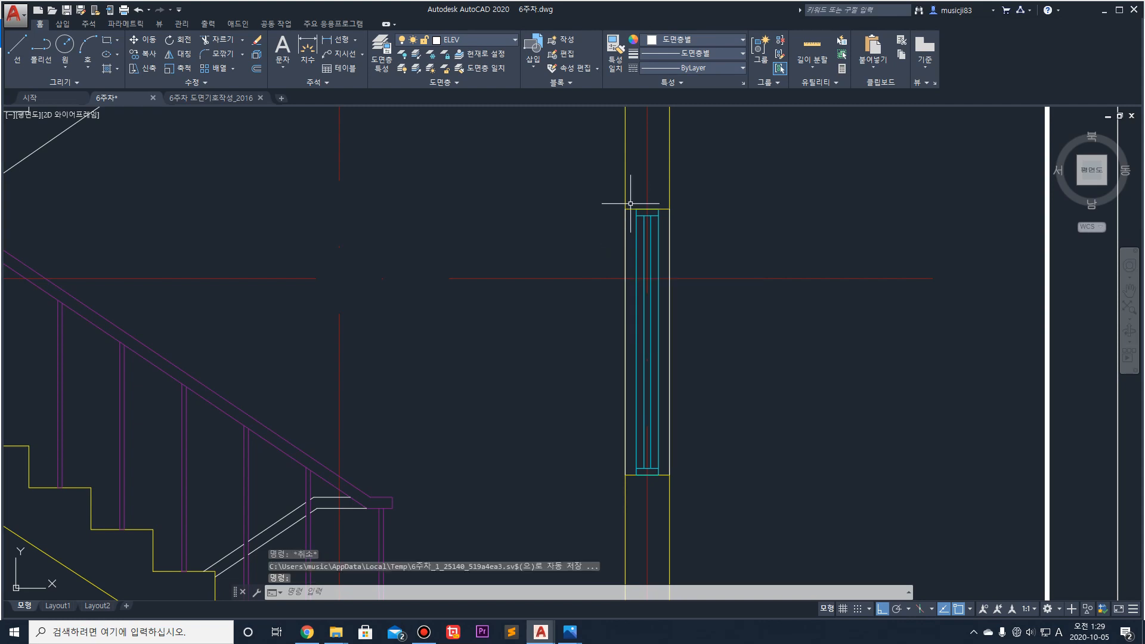
{"action": "left_click", "coordinate": [630, 208]}
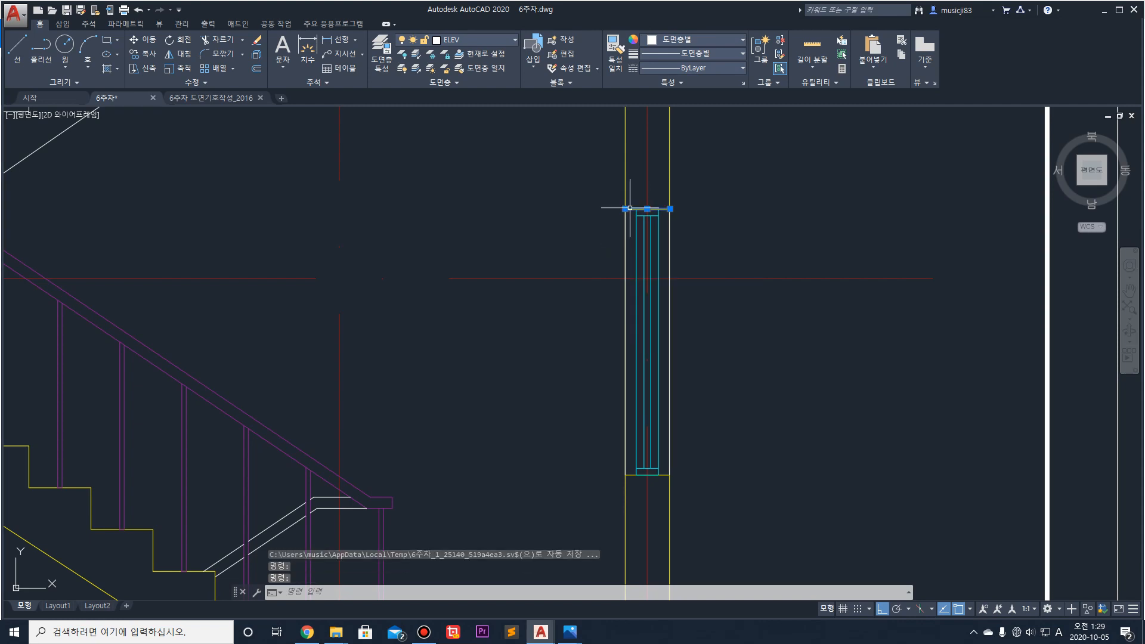
{"action": "left_click", "coordinate": [630, 474]}
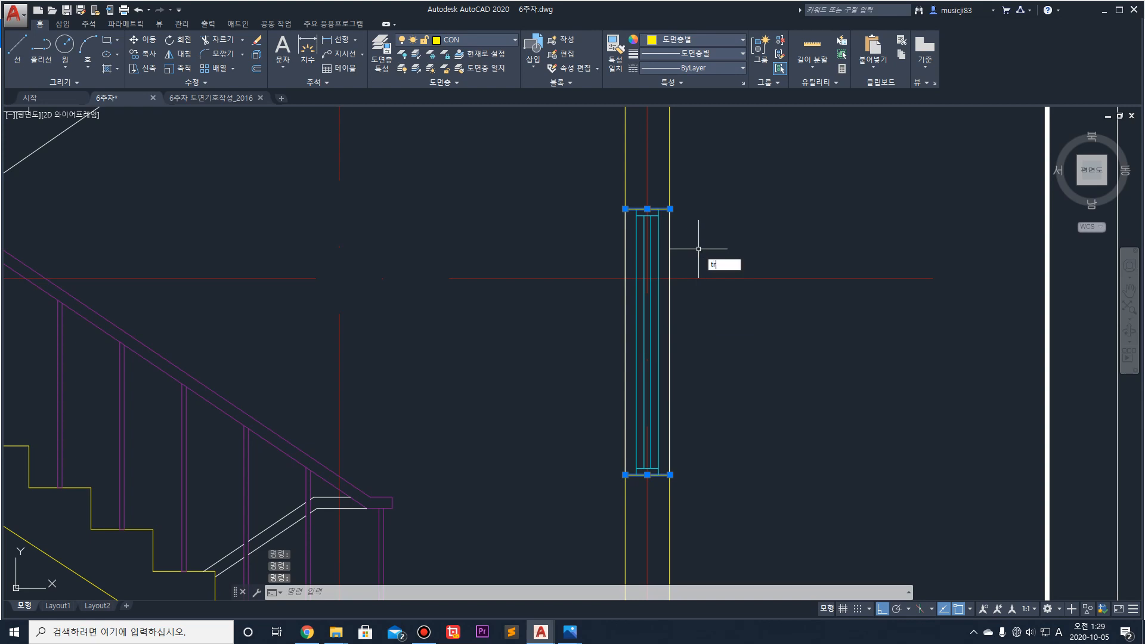
{"action": "type", "text": "tr"}
{"action": "key", "text": "Return"}
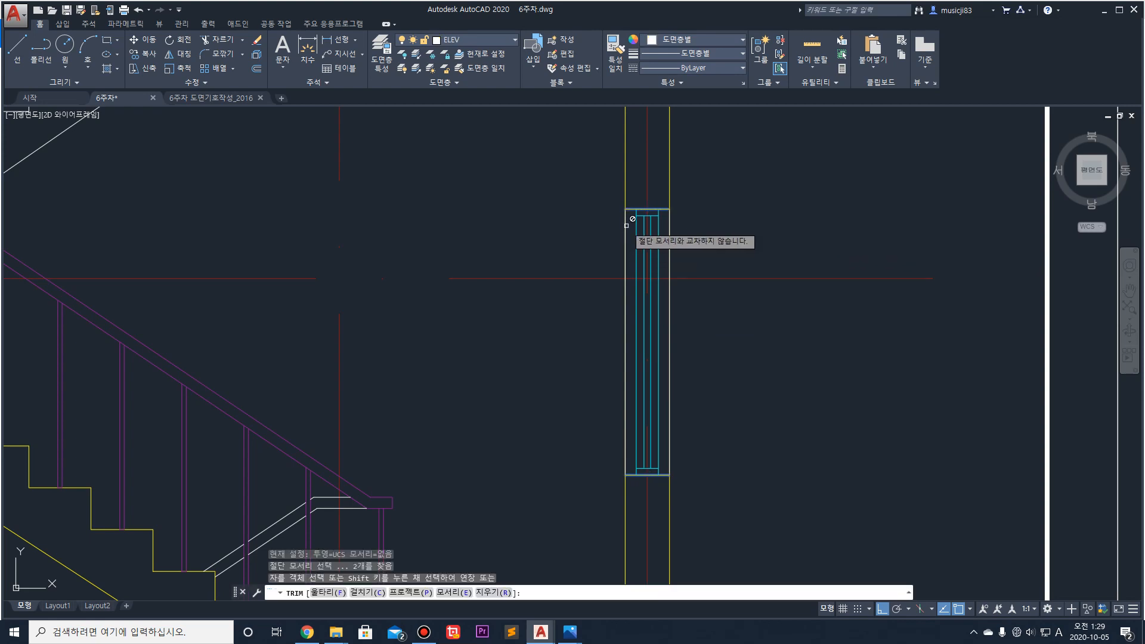
{"action": "key", "text": "Escape"}
Step: Turn off the current ELEV layer to hide the elevation lines
{"action": "left_click", "coordinate": [489, 41]}
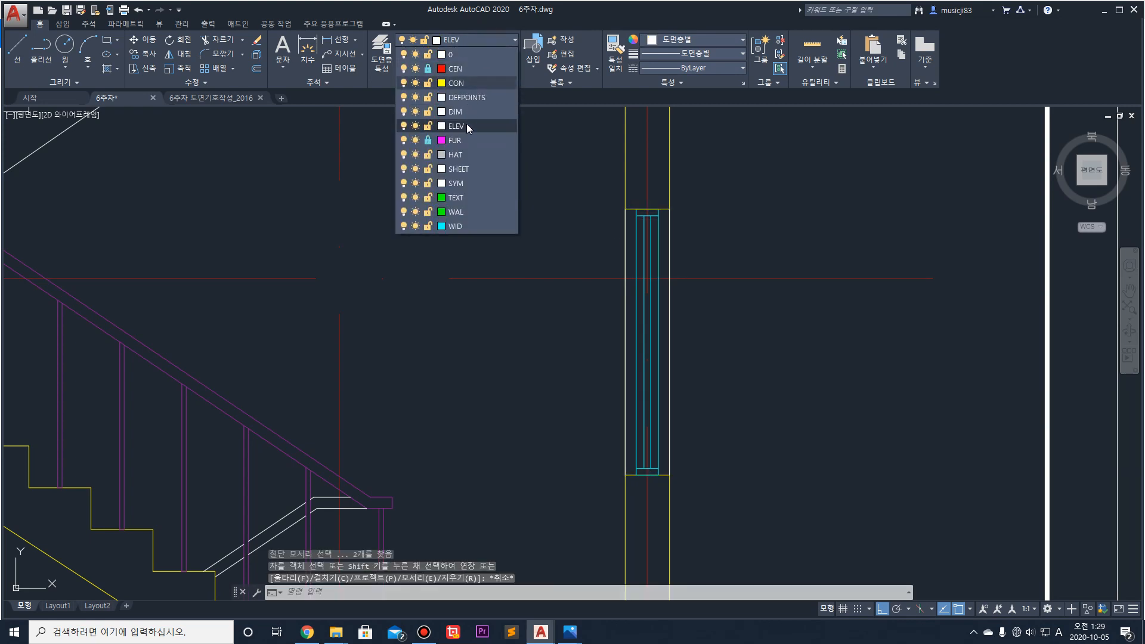
{"action": "left_click", "coordinate": [403, 126]}
{"action": "left_click", "coordinate": [532, 305]}
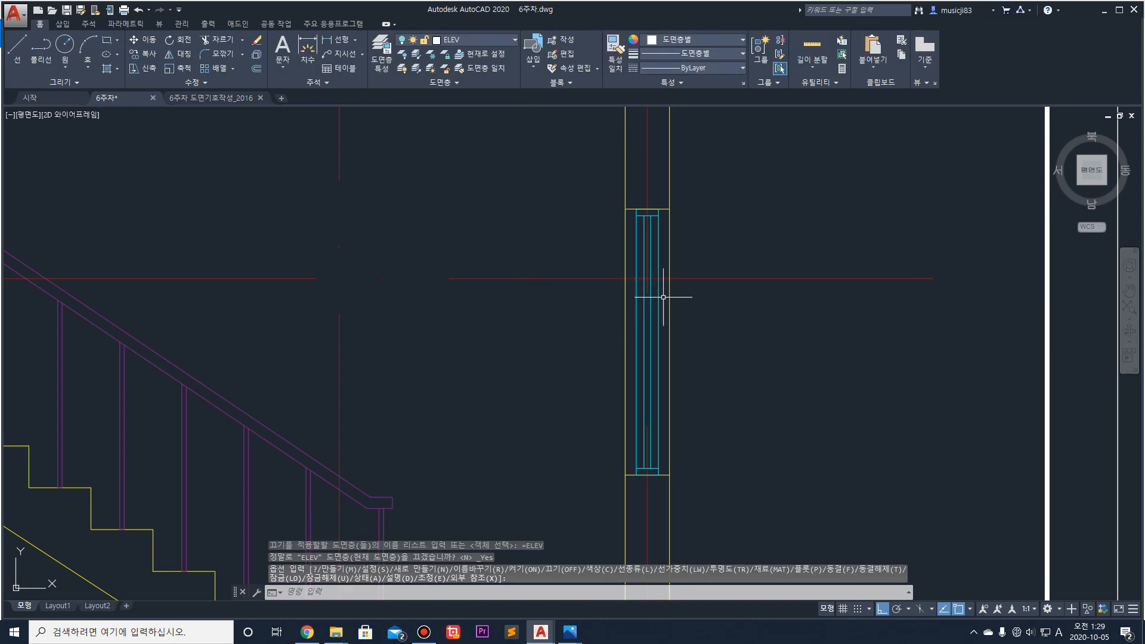
{"action": "key", "text": "Escape"}
{"action": "key", "text": "Escape"}
Step: Trim both wall face lines across the top storey's window opening, using its upper and lower edge lines as cutting edges
{"action": "type", "text": "tr"}
{"action": "key", "text": "Return"}
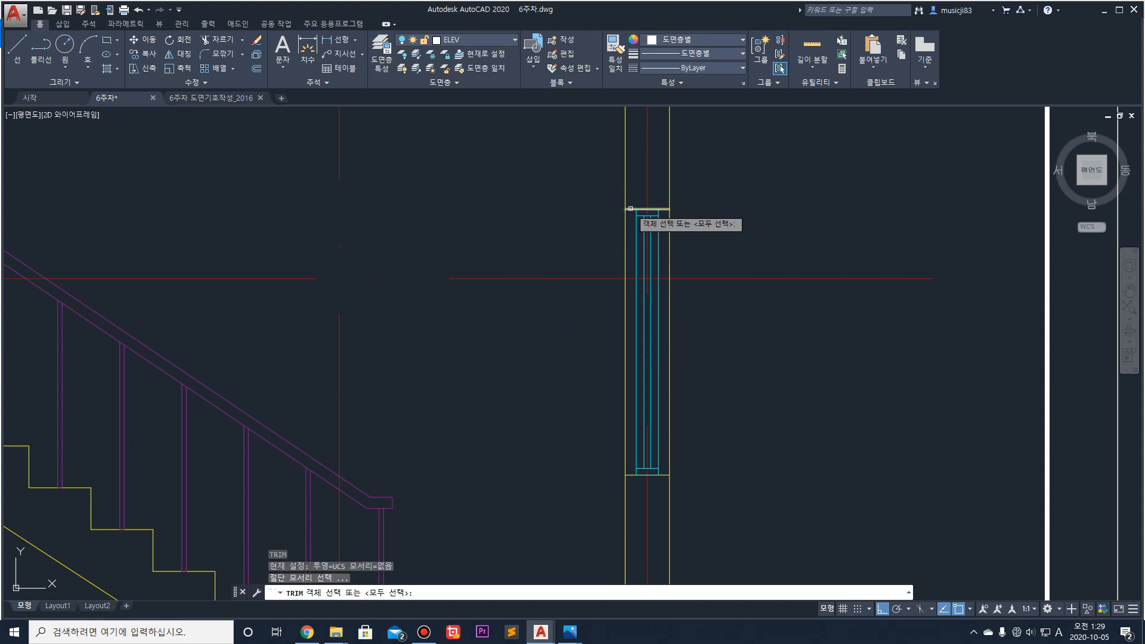
{"action": "left_click", "coordinate": [630, 208]}
{"action": "left_click", "coordinate": [630, 475]}
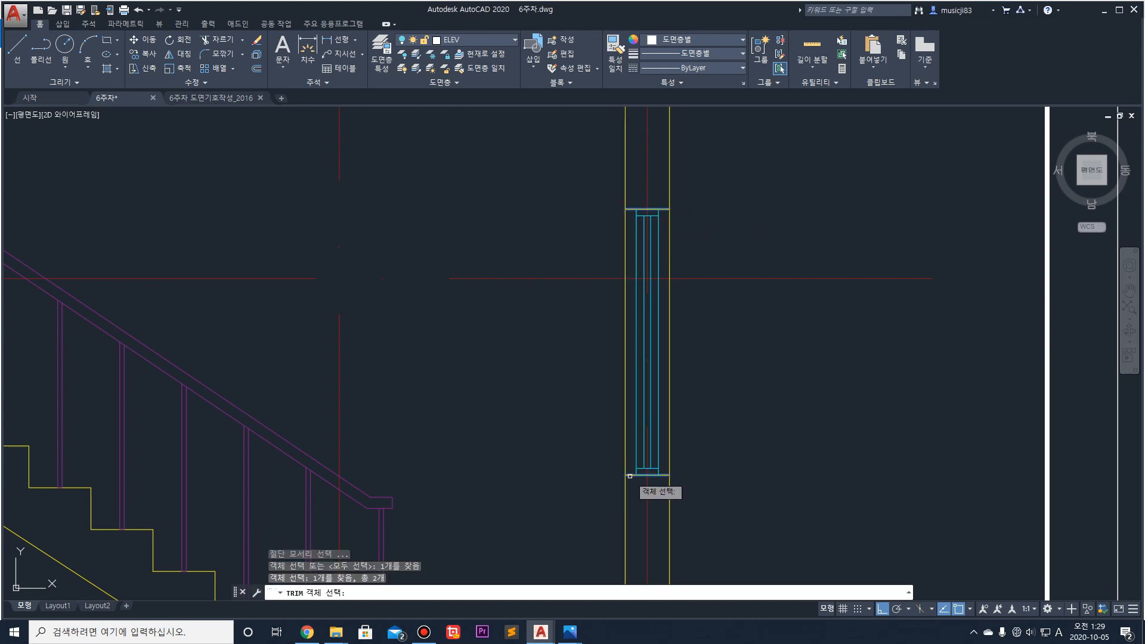
{"action": "key", "text": "Return"}
{"action": "left_click", "coordinate": [625, 388]}
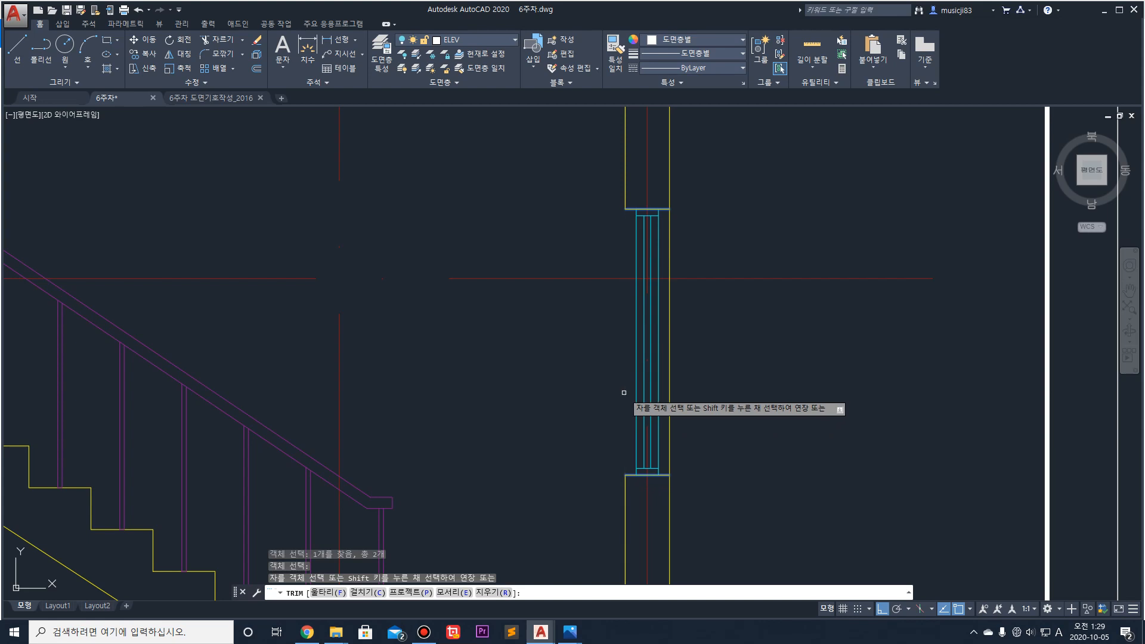
{"action": "left_click", "coordinate": [673, 392]}
{"action": "scroll", "coordinate": [723, 319], "scroll_direction": "down", "scroll_amount": 6}
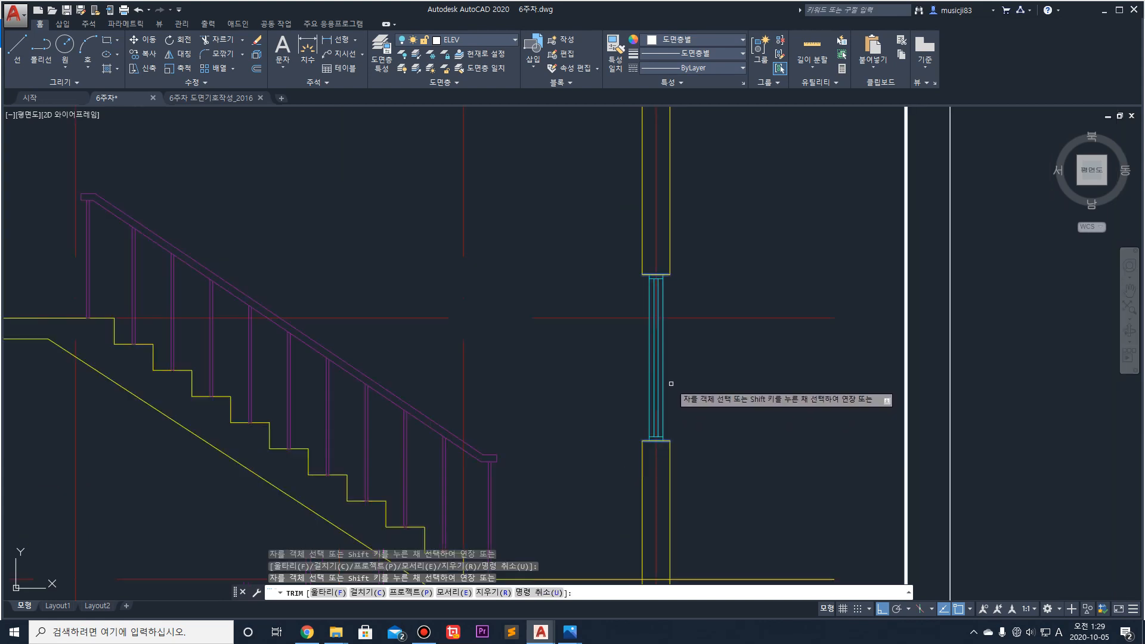
{"action": "scroll", "coordinate": [730, 235], "scroll_direction": "up", "scroll_amount": 3}
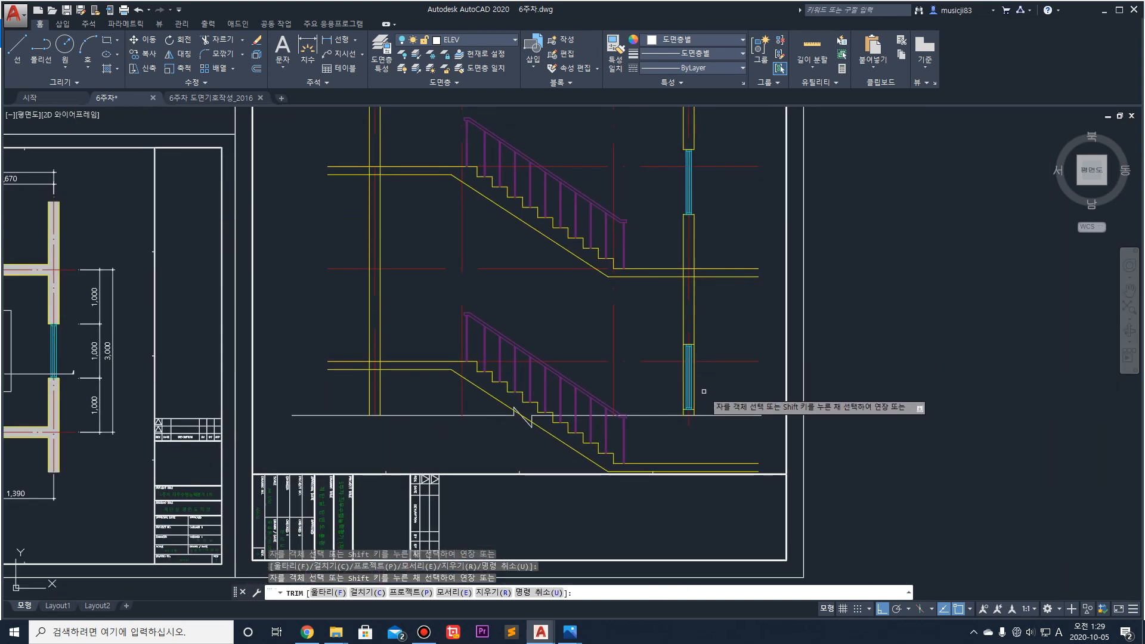
{"action": "key", "text": "Escape"}
{"action": "scroll", "coordinate": [689, 369], "scroll_direction": "up", "scroll_amount": 5}
{"action": "scroll", "coordinate": [692, 366], "scroll_direction": "down", "scroll_amount": 4}
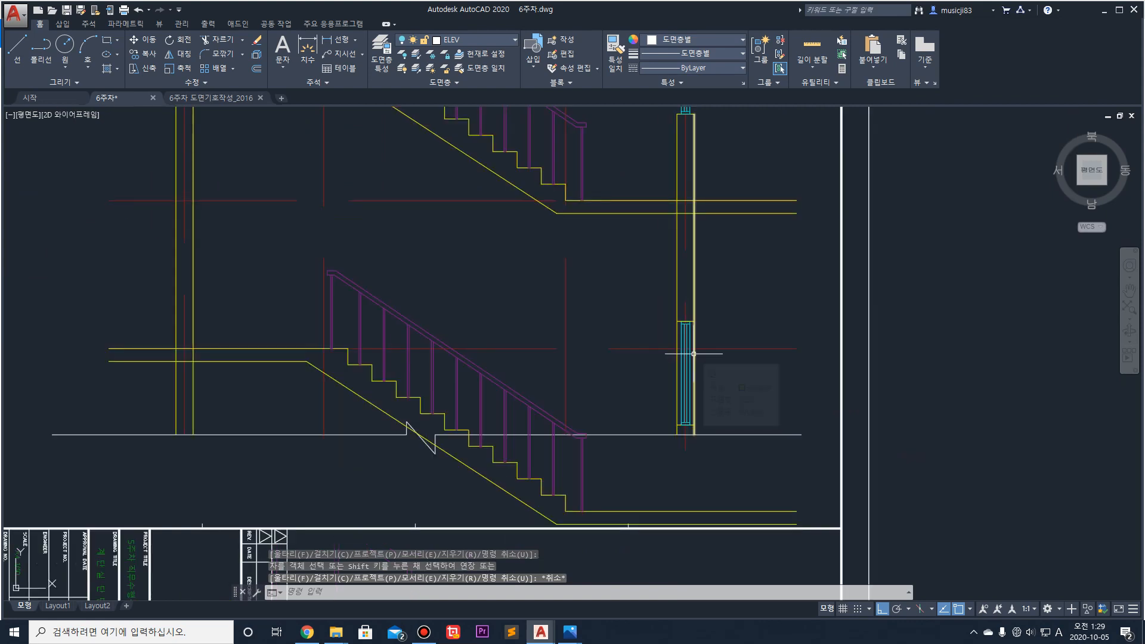
Step: Trim both wall face lines across the lowest storey's window opening, using its upper and lower edge lines as cutting edges
{"action": "type", "text": "tr"}
{"action": "key", "text": "Return"}
{"action": "scroll", "coordinate": [693, 353], "scroll_direction": "up", "scroll_amount": 4}
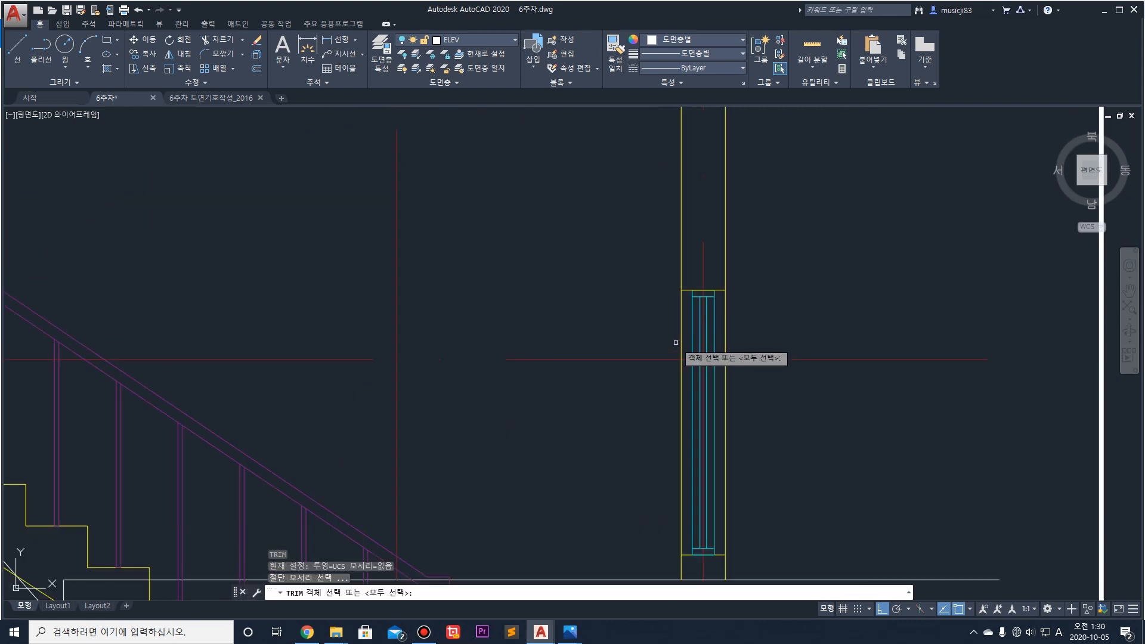
{"action": "left_click", "coordinate": [686, 290]}
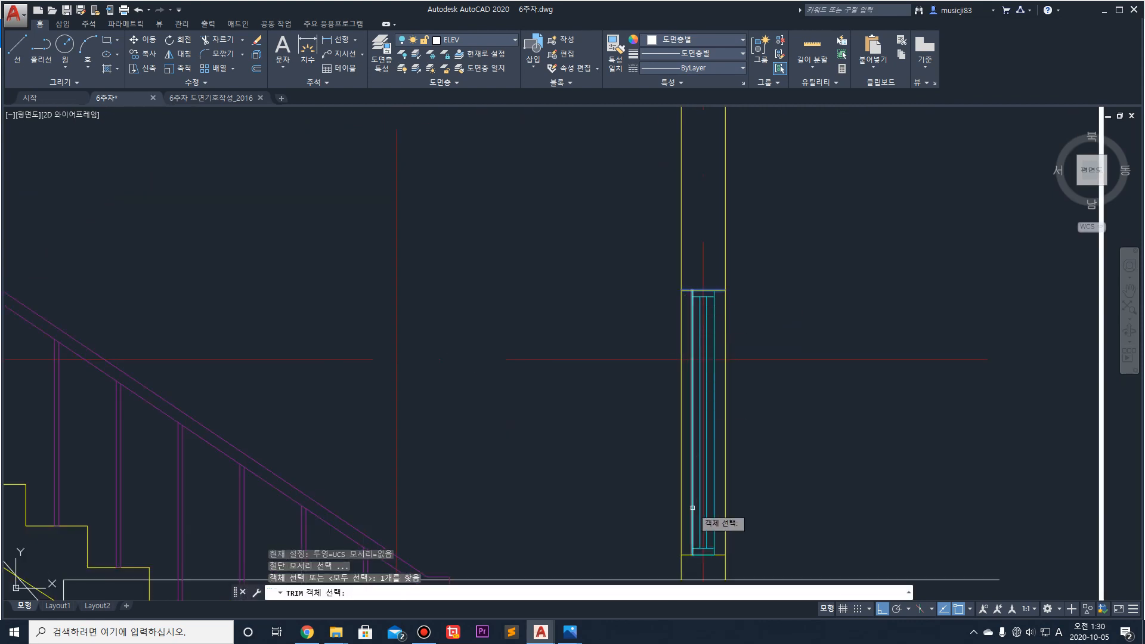
{"action": "left_click", "coordinate": [684, 554]}
{"action": "key", "text": "Return"}
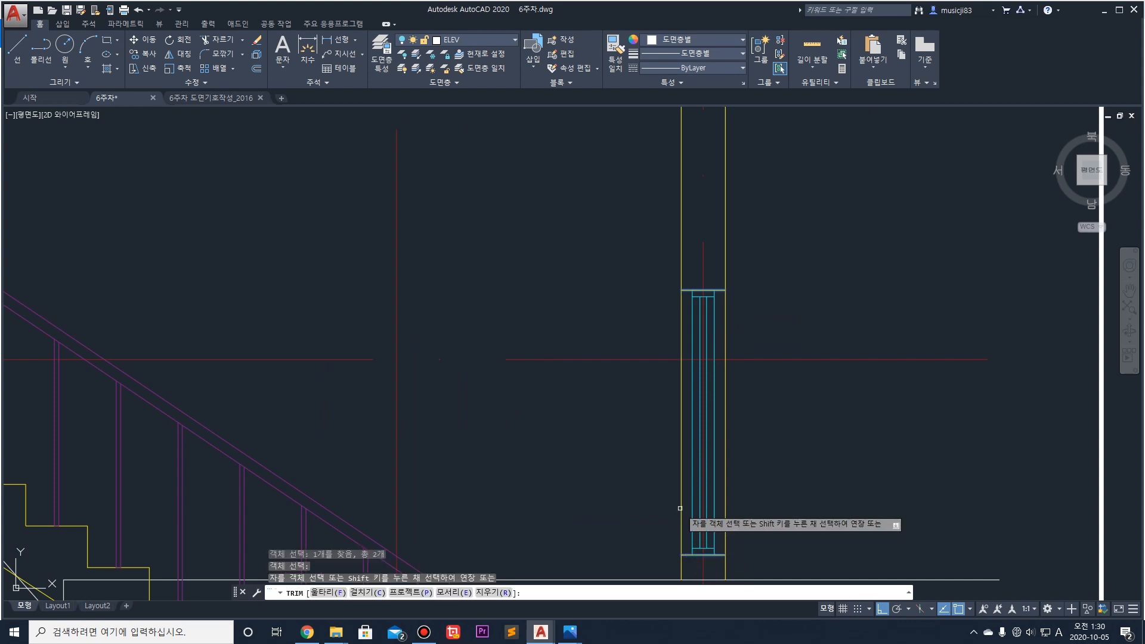
{"action": "left_click", "coordinate": [680, 508]}
{"action": "left_click", "coordinate": [726, 498]}
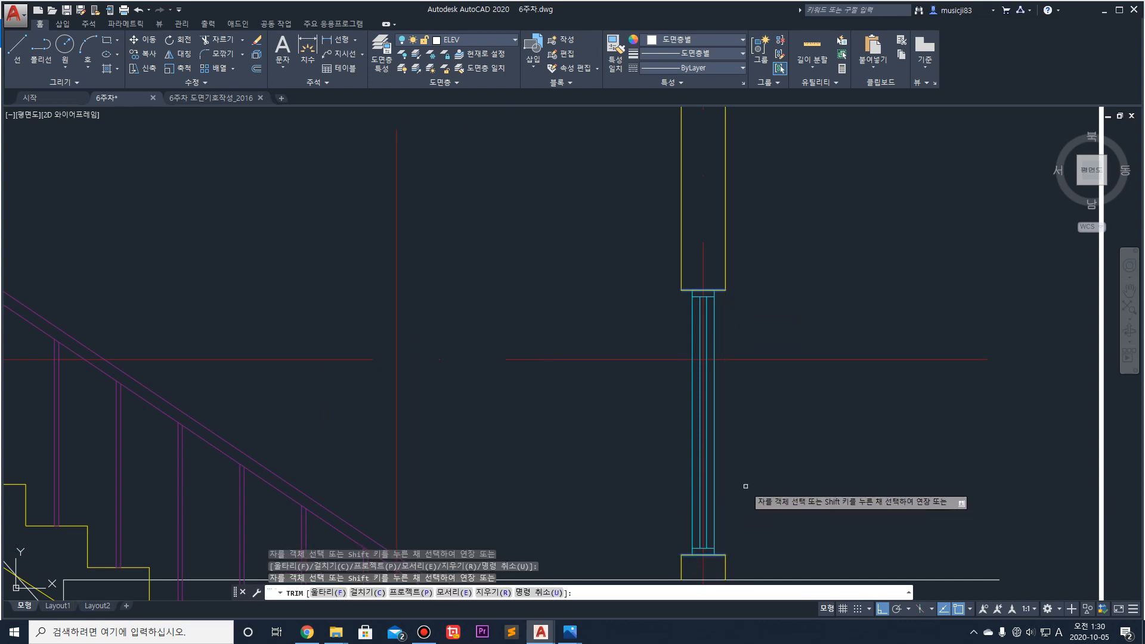
{"action": "key", "text": "Return"}
Step: Turn the ELEV layer back on to show the elevation lines of the stair flights
{"action": "scroll", "coordinate": [753, 375], "scroll_direction": "down", "scroll_amount": 5}
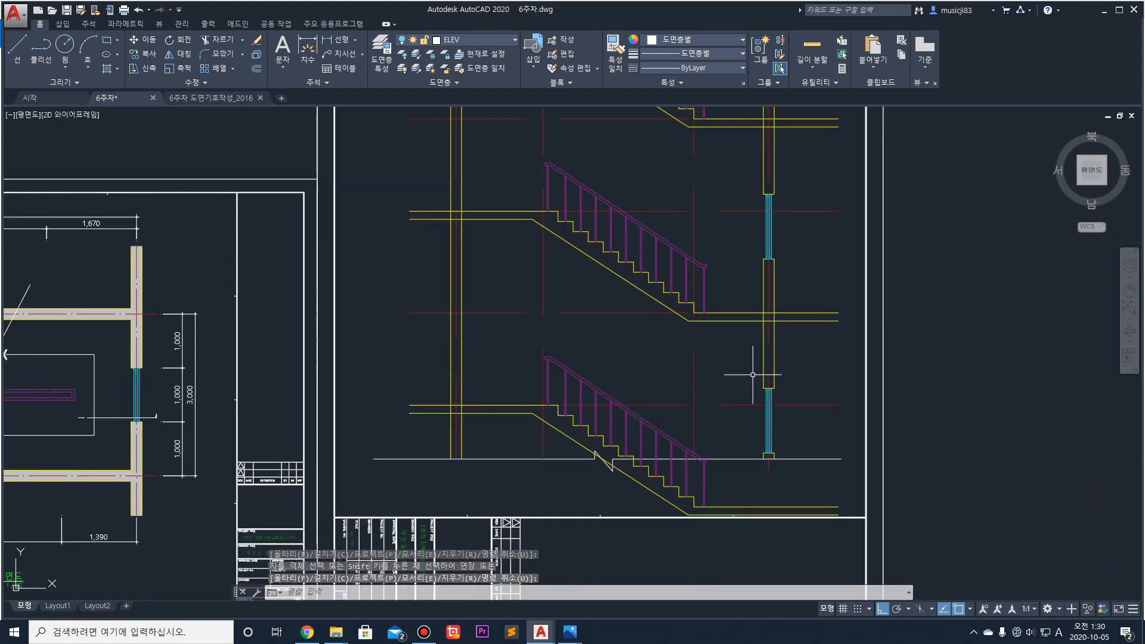
{"action": "left_click", "coordinate": [469, 41]}
{"action": "left_click", "coordinate": [403, 125]}
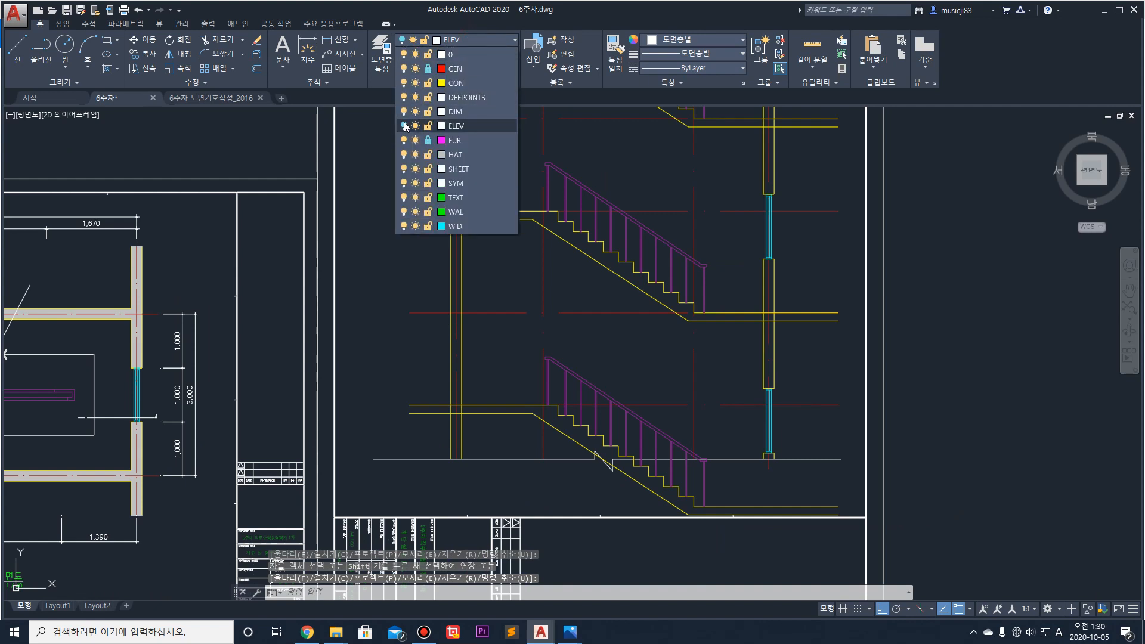
{"action": "left_click", "coordinate": [844, 351]}
{"action": "middle_click_drag", "start_coordinate": [643, 365], "coordinate": [703, 387]}
{"action": "scroll", "coordinate": [703, 382], "scroll_direction": "down", "scroll_amount": 2}
{"action": "middle_click_drag", "start_coordinate": [670, 255], "coordinate": [658, 347]}
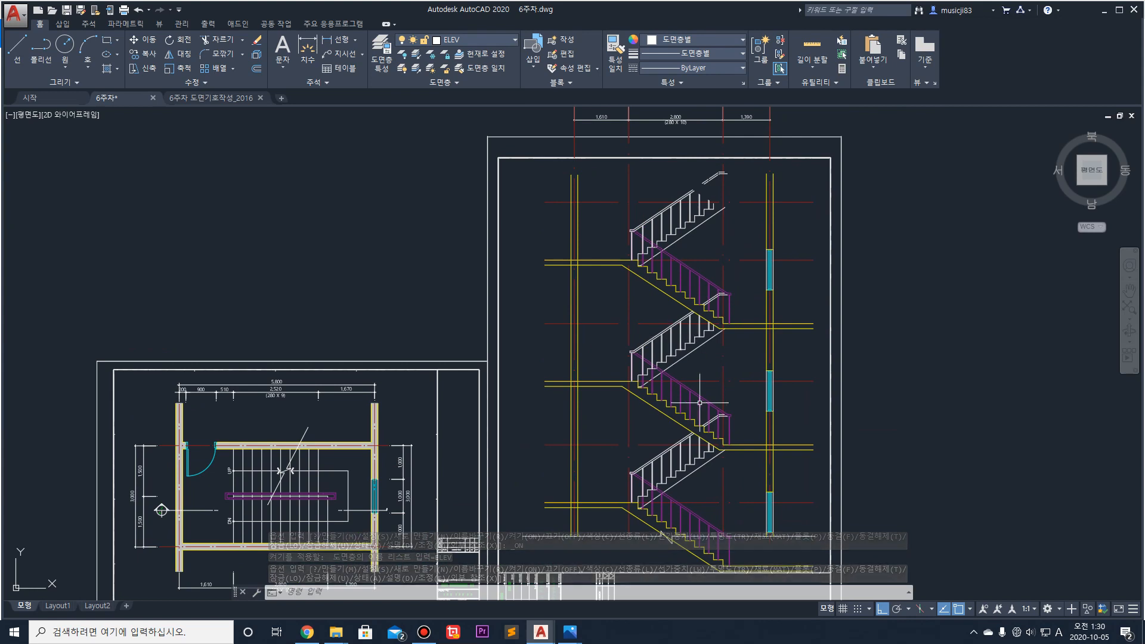
{"action": "middle_click_drag", "start_coordinate": [697, 468], "coordinate": [700, 362]}
{"action": "scroll", "coordinate": [631, 429], "scroll_direction": "up", "scroll_amount": 8}
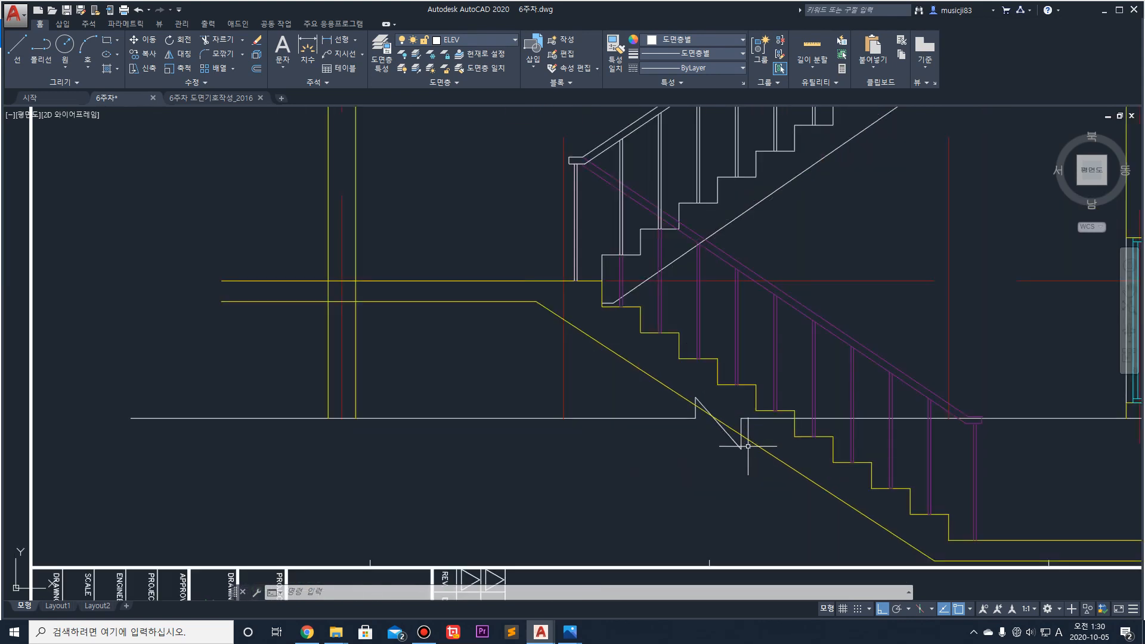
{"action": "left_click", "coordinate": [637, 410]}
{"action": "left_click", "coordinate": [612, 391]}
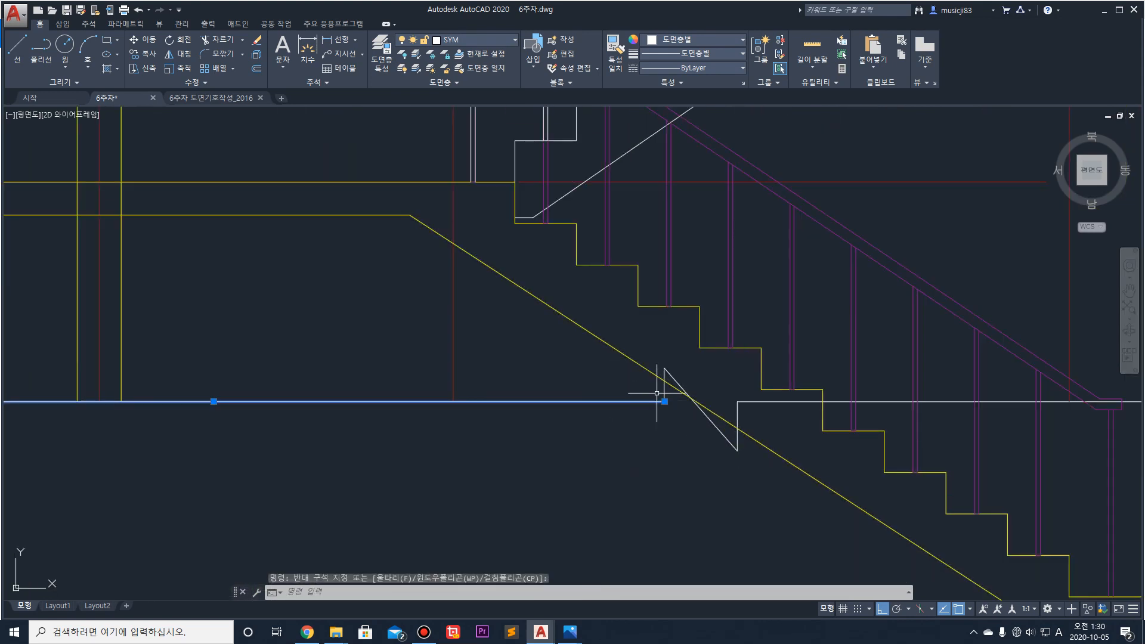
{"action": "left_click", "coordinate": [677, 373]}
{"action": "left_click", "coordinate": [664, 369]}
{"action": "left_click", "coordinate": [746, 411]}
{"action": "left_click", "coordinate": [733, 393]}
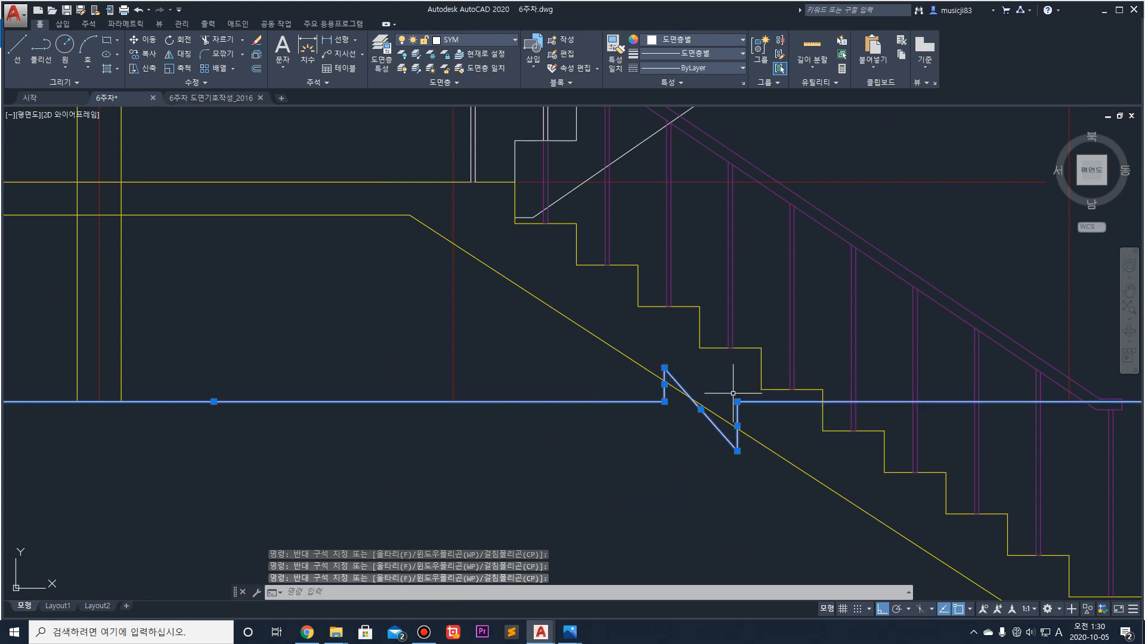
{"action": "scroll", "coordinate": [928, 411], "scroll_direction": "down", "scroll_amount": 5}
{"action": "scroll", "coordinate": [784, 397], "scroll_direction": "up", "scroll_amount": 2}
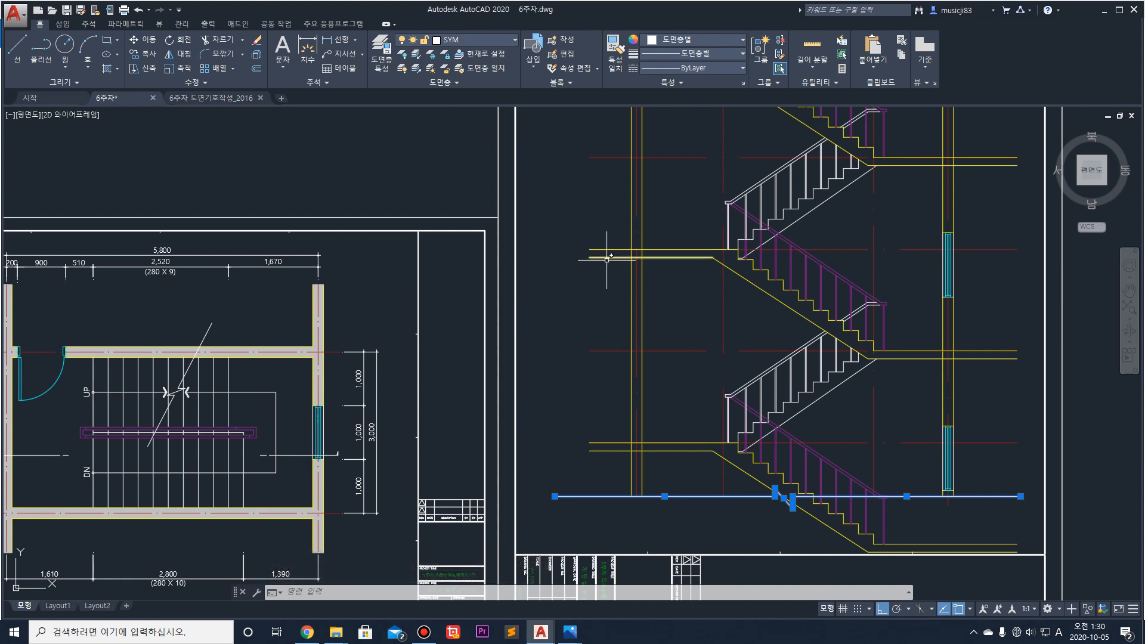
{"action": "scroll", "coordinate": [606, 260], "scroll_direction": "down", "scroll_amount": 4}
{"action": "scroll", "coordinate": [639, 272], "scroll_direction": "up", "scroll_amount": 2}
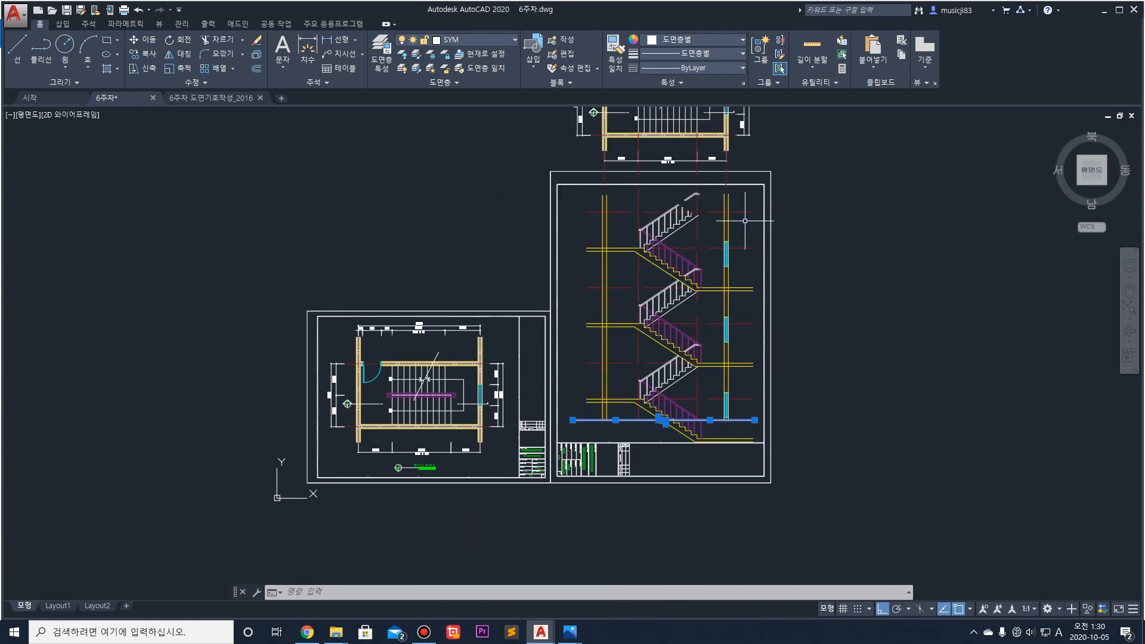
{"action": "scroll", "coordinate": [593, 422], "scroll_direction": "up", "scroll_amount": 2}
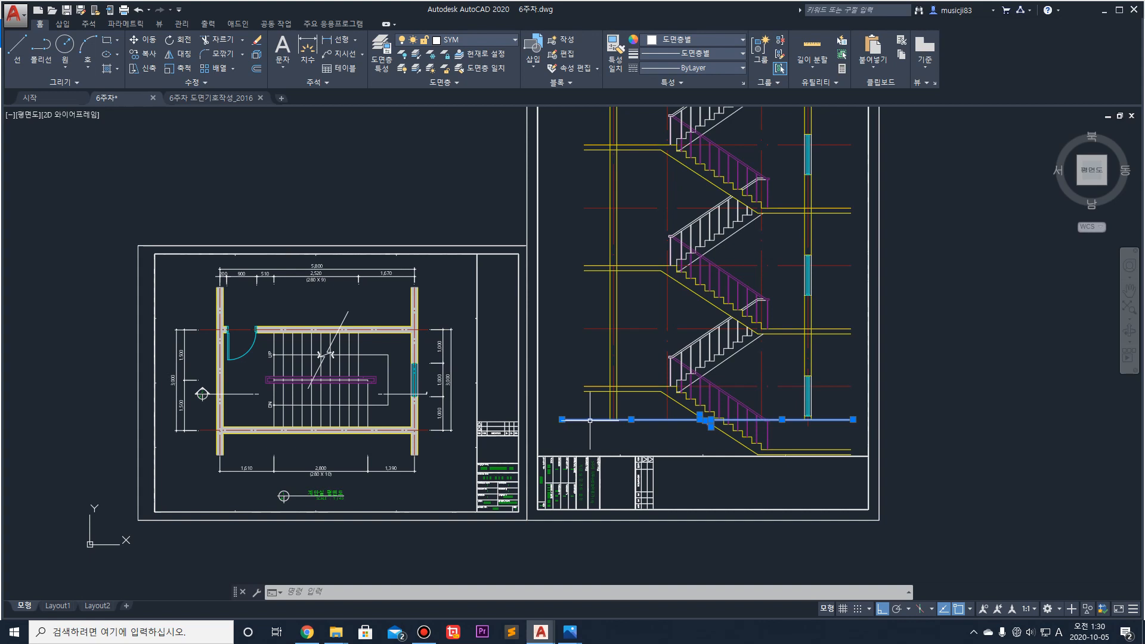
{"action": "scroll", "coordinate": [590, 421], "scroll_direction": "down", "scroll_amount": 2}
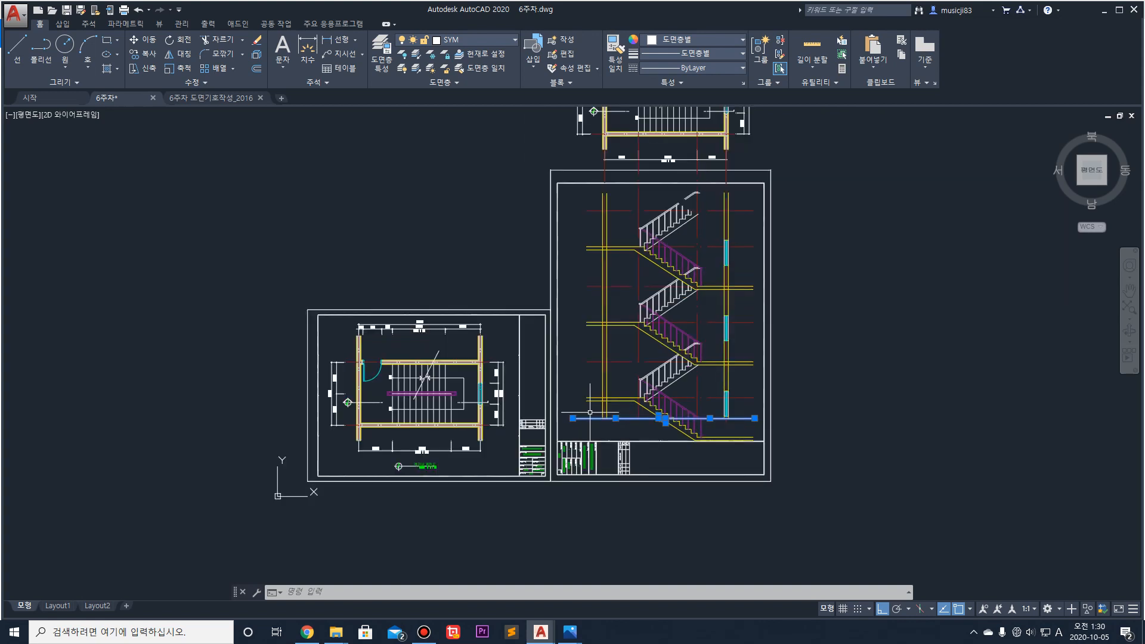
{"action": "type", "text": "M"}
{"action": "key", "text": "Escape"}
Step: Copy all five segments of the lower break line straight up to just above the top floor slab, using its left end as base point
{"action": "scroll", "coordinate": [595, 410], "scroll_direction": "up", "scroll_amount": 4}
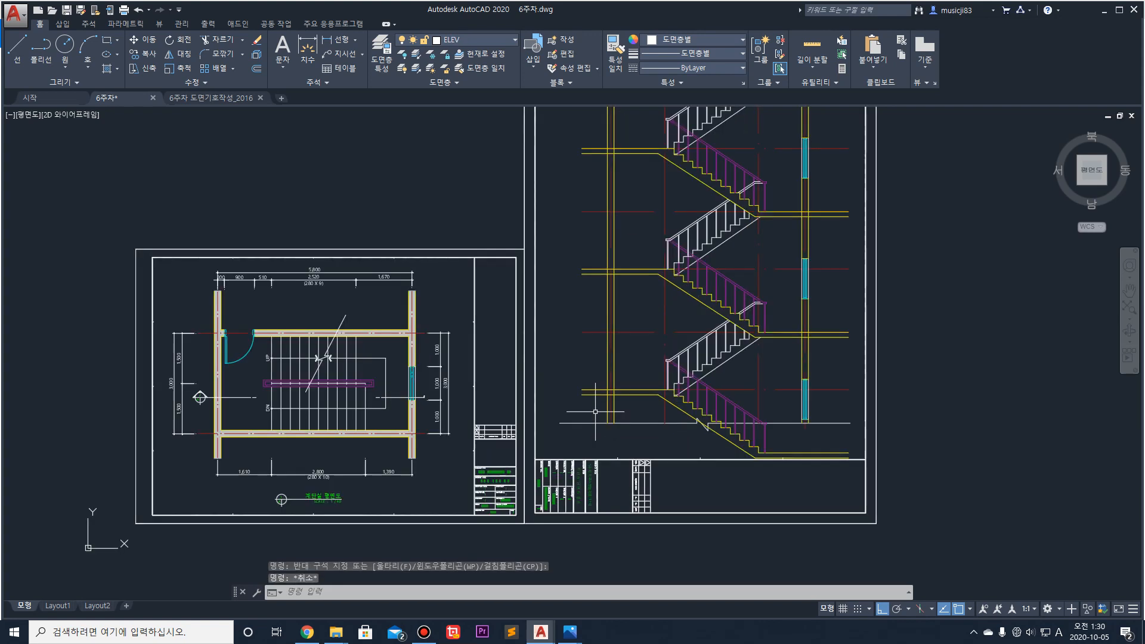
{"action": "left_click", "coordinate": [668, 417]}
{"action": "scroll", "coordinate": [752, 447], "scroll_direction": "up", "scroll_amount": 4}
{"action": "scroll", "coordinate": [763, 387], "scroll_direction": "up", "scroll_amount": 4}
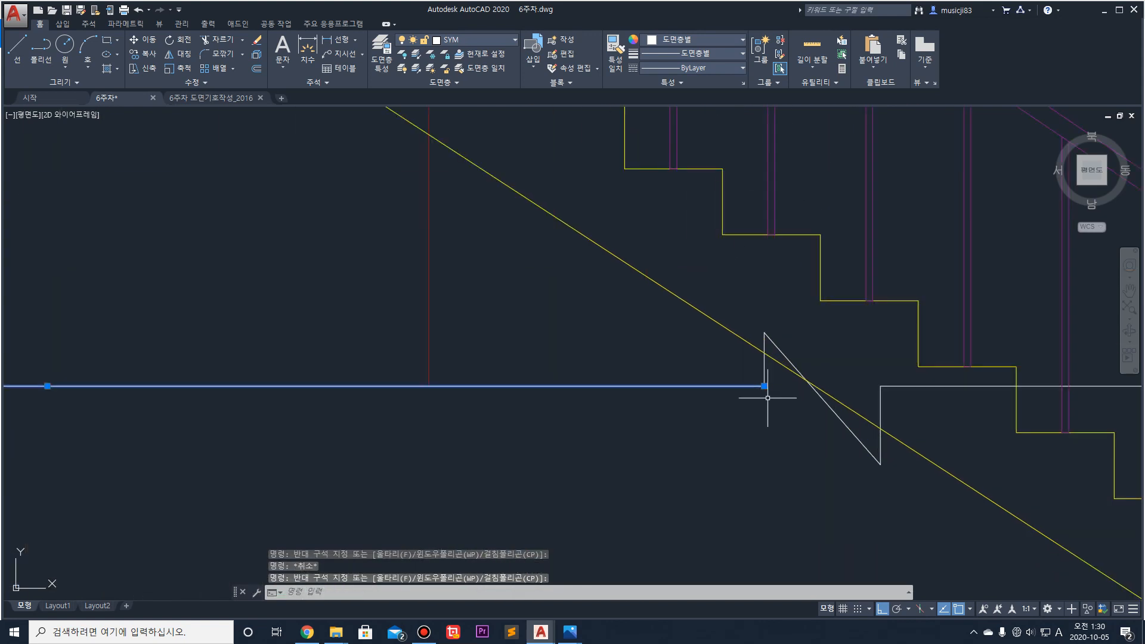
{"action": "left_click", "coordinate": [799, 351]}
{"action": "left_click", "coordinate": [773, 331]}
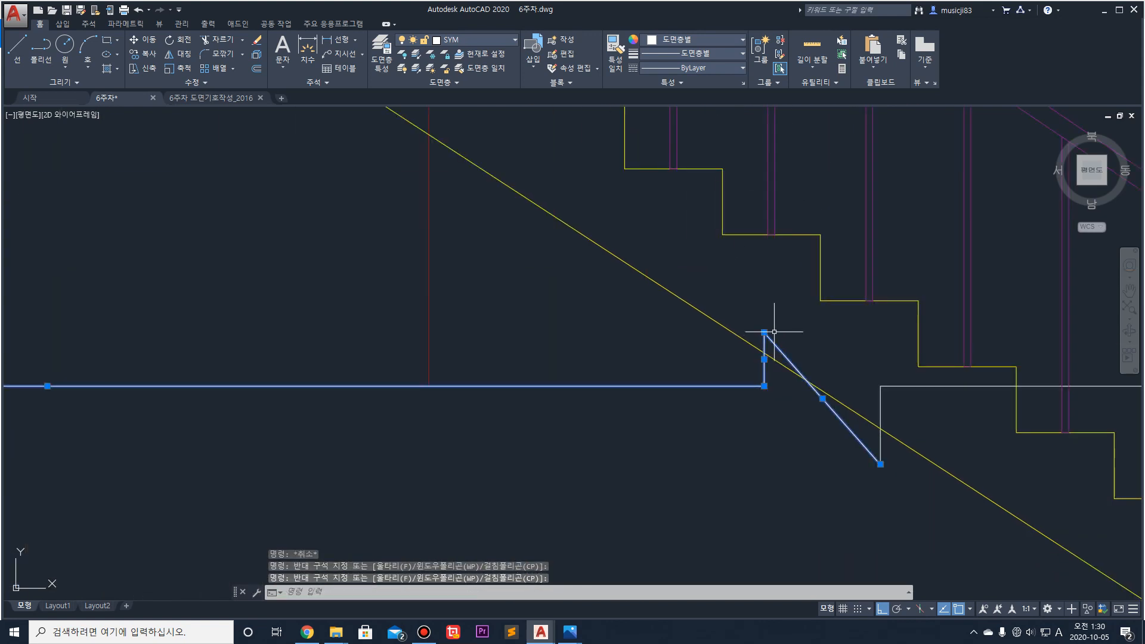
{"action": "left_click", "coordinate": [912, 405]}
{"action": "left_click", "coordinate": [866, 382]}
{"action": "scroll", "coordinate": [867, 381], "scroll_direction": "down", "scroll_amount": 2}
{"action": "middle_click_drag", "start_coordinate": [1042, 390], "coordinate": [774, 390]}
{"action": "scroll", "coordinate": [776, 389], "scroll_direction": "down", "scroll_amount": 4}
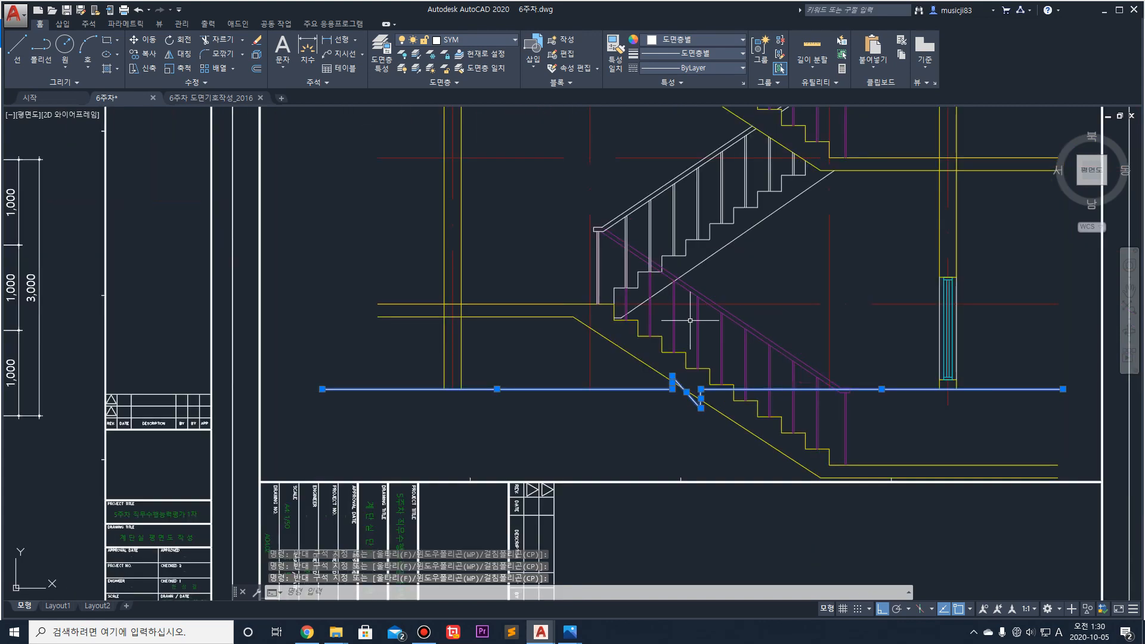
{"action": "middle_click_drag", "start_coordinate": [689, 313], "coordinate": [809, 423]}
{"action": "scroll", "coordinate": [810, 422], "scroll_direction": "down", "scroll_amount": 2}
{"action": "type", "text": "o"}
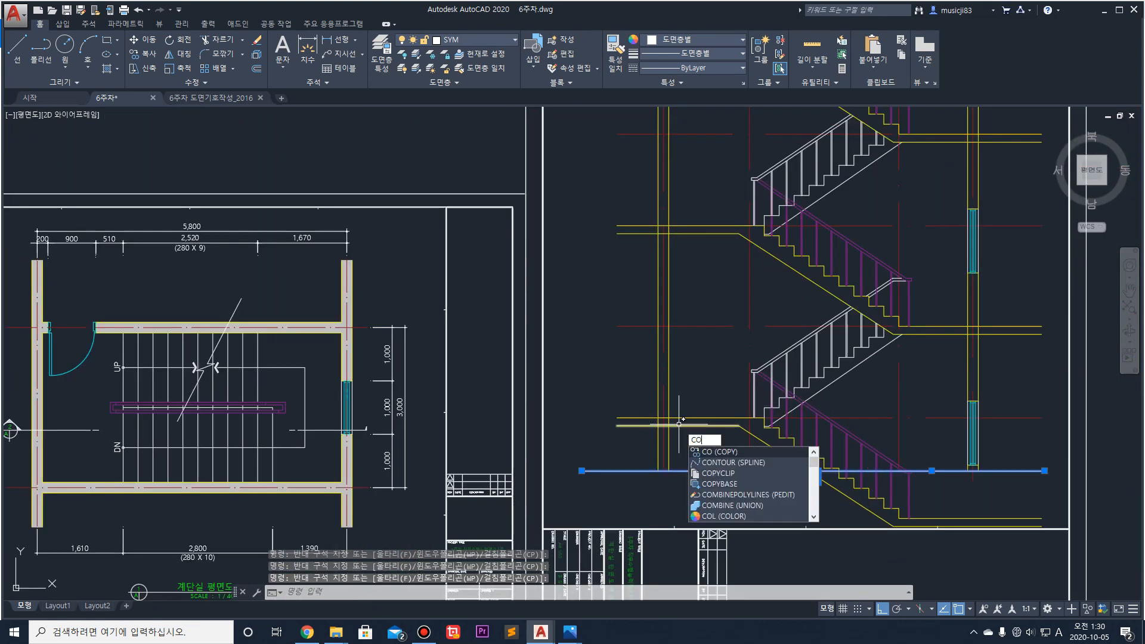
{"action": "key", "text": "Return"}
{"action": "left_click", "coordinate": [586, 471]}
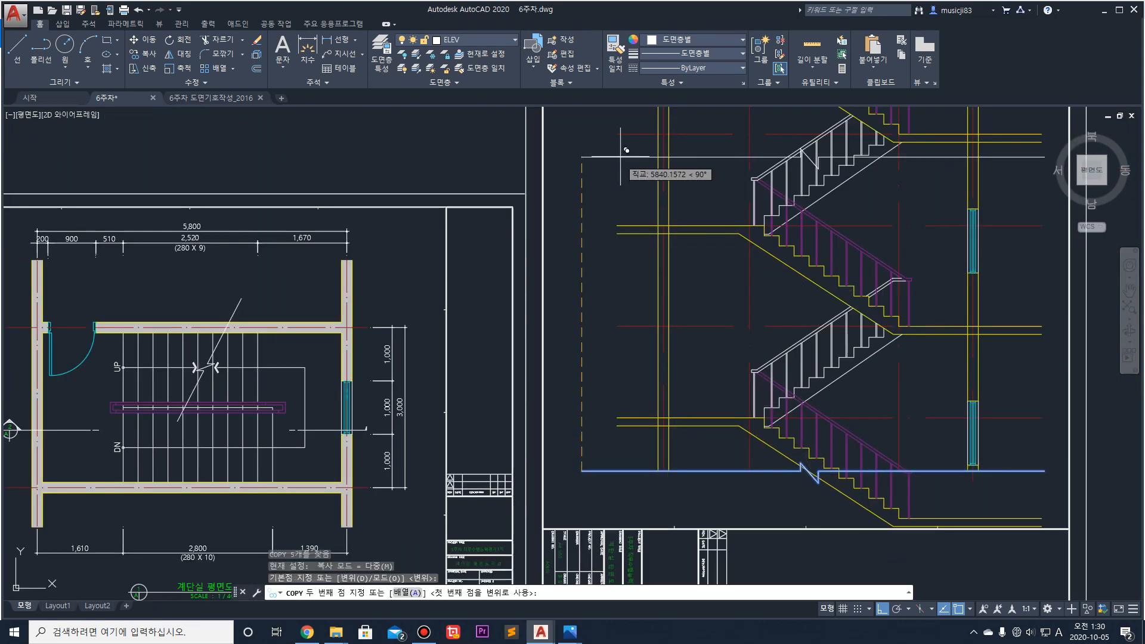
{"action": "middle_click_drag", "start_coordinate": [622, 146], "coordinate": [618, 301]}
{"action": "middle_click_drag", "start_coordinate": [617, 185], "coordinate": [609, 407]}
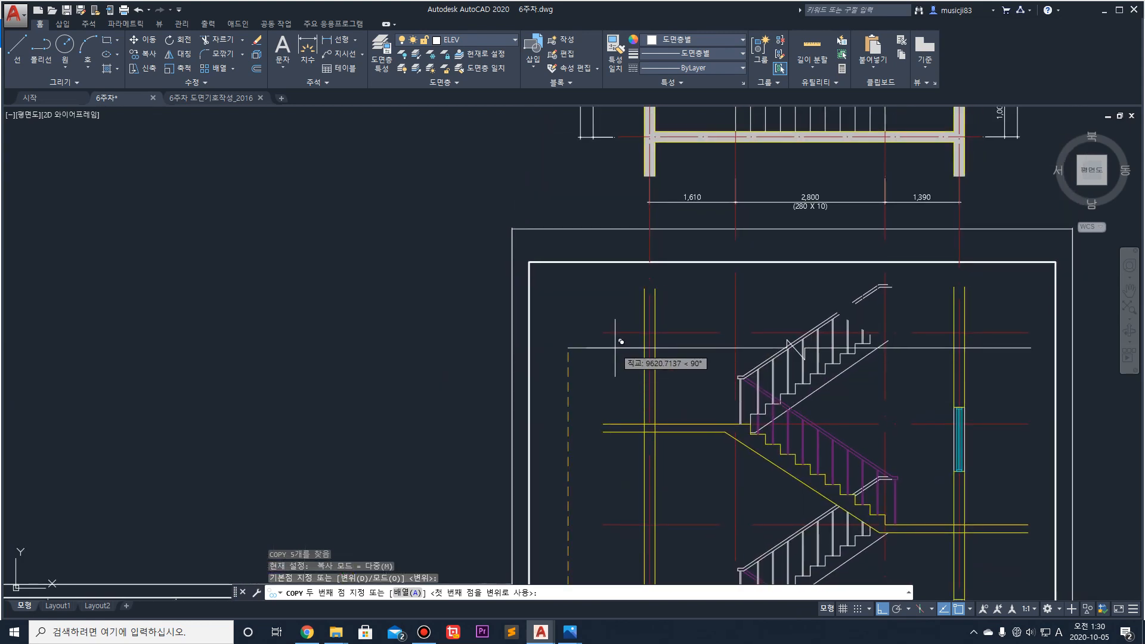
{"action": "left_click", "coordinate": [583, 371]}
{"action": "key", "text": "Return"}
Step: Check the reference section image in Photos, and trim the top flight's handrail, balusters and stair lines above the upper break line, using it as cutting edge
{"action": "middle_click_drag", "start_coordinate": [877, 453], "coordinate": [762, 418]}
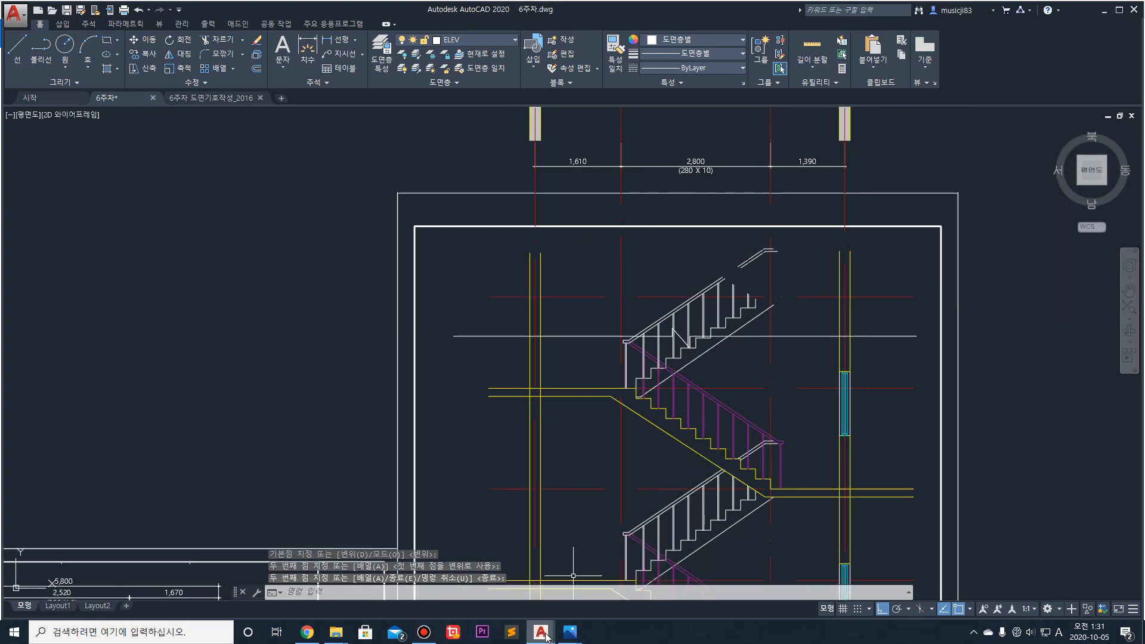
{"action": "mouse_move", "coordinate": [569, 632]}
{"action": "left_click", "coordinate": [529, 577]}
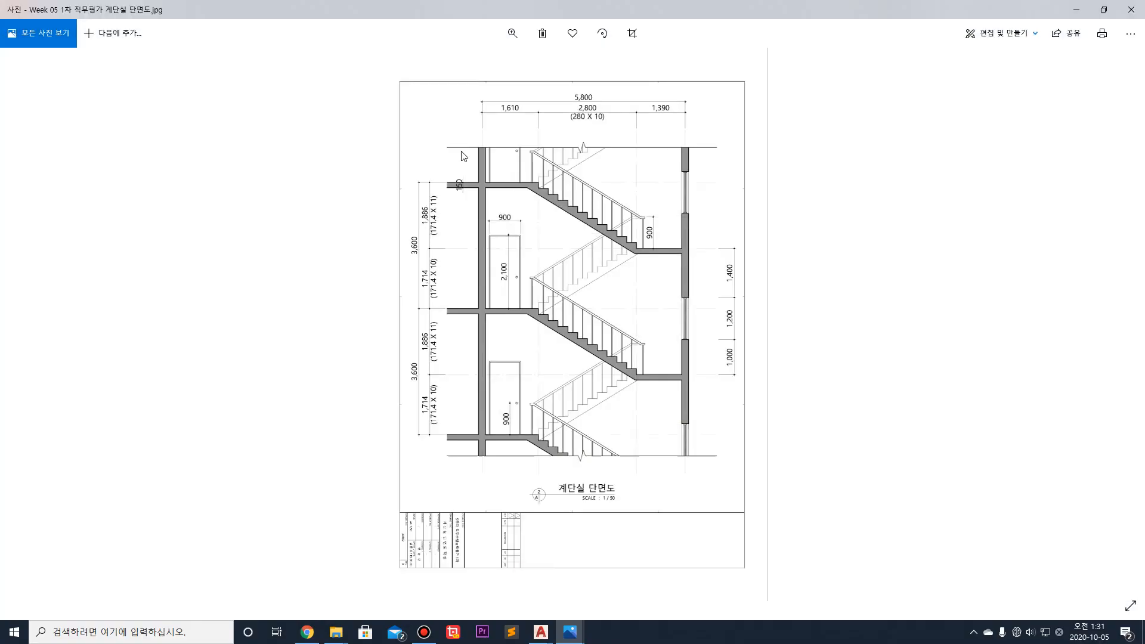
{"action": "left_click", "coordinate": [1080, 10]}
{"action": "scroll", "coordinate": [692, 341], "scroll_direction": "up", "scroll_amount": 2}
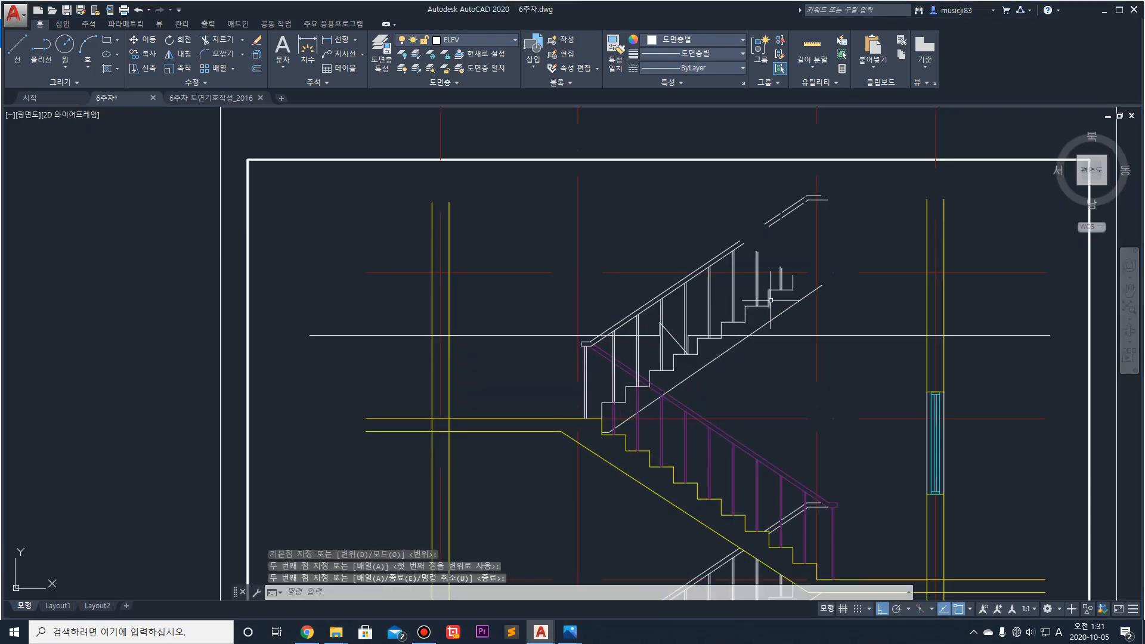
{"action": "scroll", "coordinate": [675, 325], "scroll_direction": "up", "scroll_amount": 3}
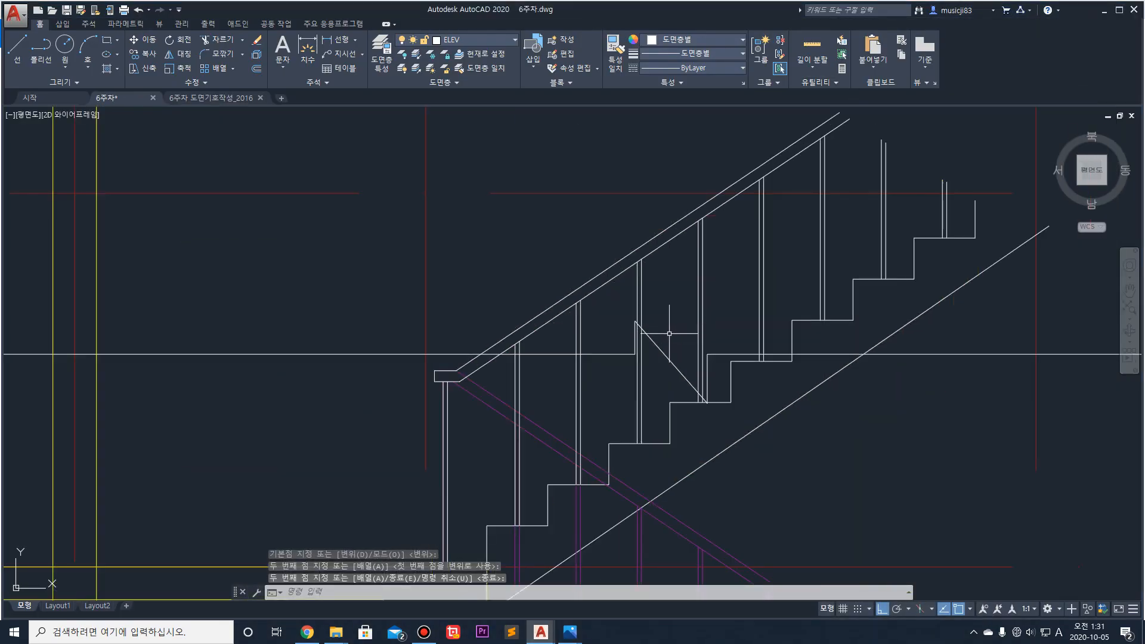
{"action": "left_click", "coordinate": [624, 362]}
{"action": "left_click", "coordinate": [615, 339]}
{"action": "scroll", "coordinate": [634, 340], "scroll_direction": "up", "scroll_amount": 3}
{"action": "left_click", "coordinate": [634, 339]}
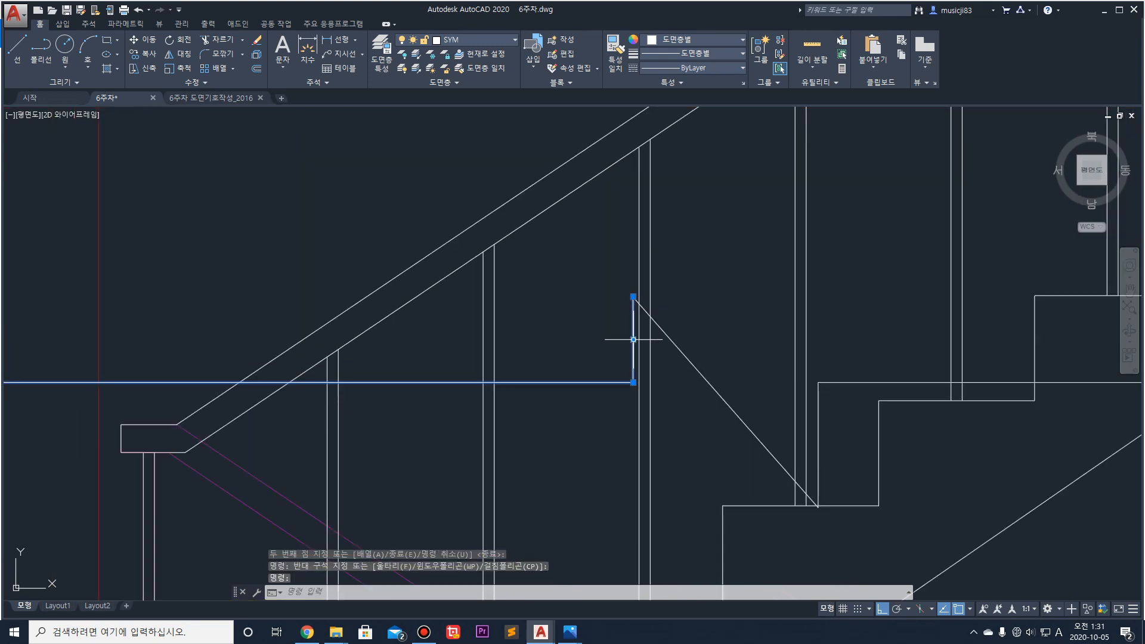
{"action": "left_click", "coordinate": [705, 401]}
{"action": "left_click", "coordinate": [683, 338]}
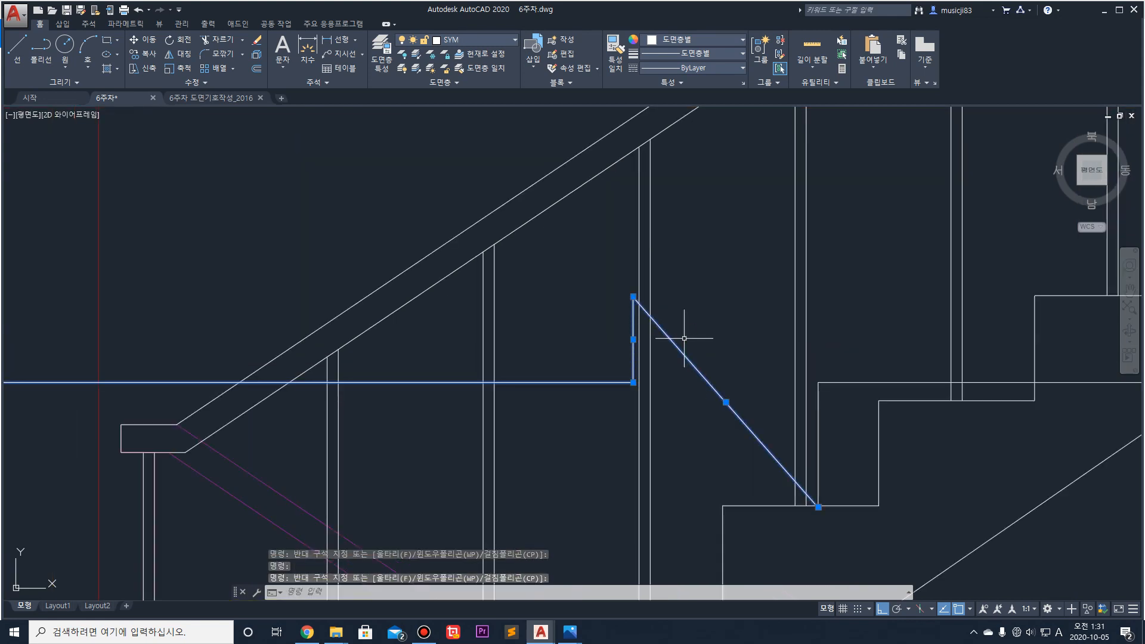
{"action": "left_click", "coordinate": [829, 395]}
{"action": "scroll", "coordinate": [820, 379], "scroll_direction": "down", "scroll_amount": 3}
{"action": "scroll", "coordinate": [840, 375], "scroll_direction": "down", "scroll_amount": 2}
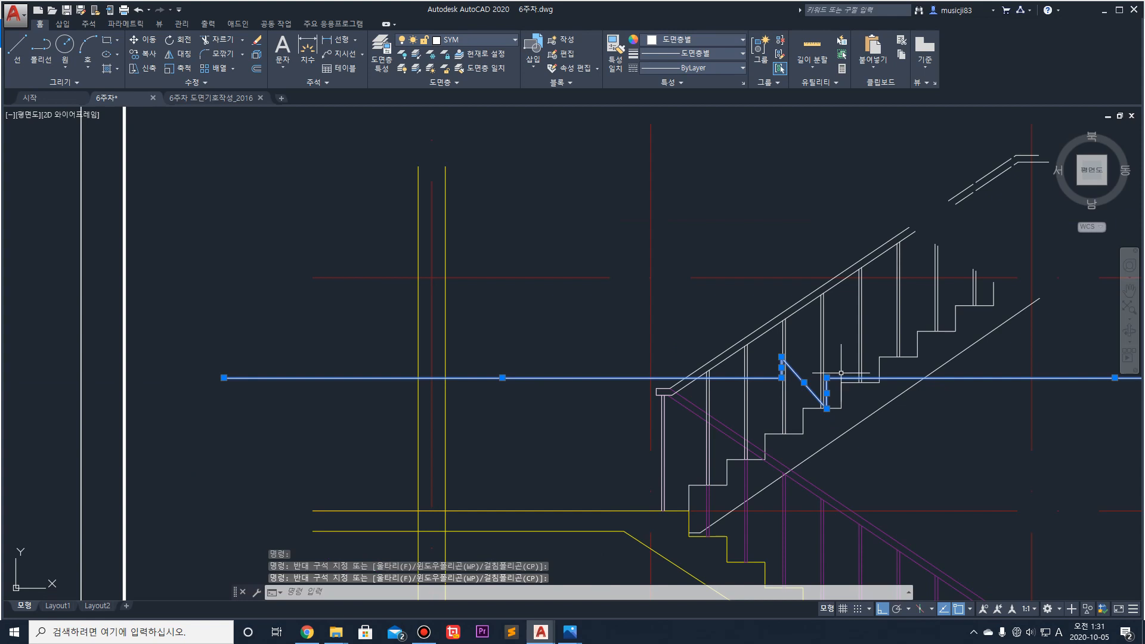
{"action": "type", "text": "tr"}
{"action": "key", "text": "Return"}
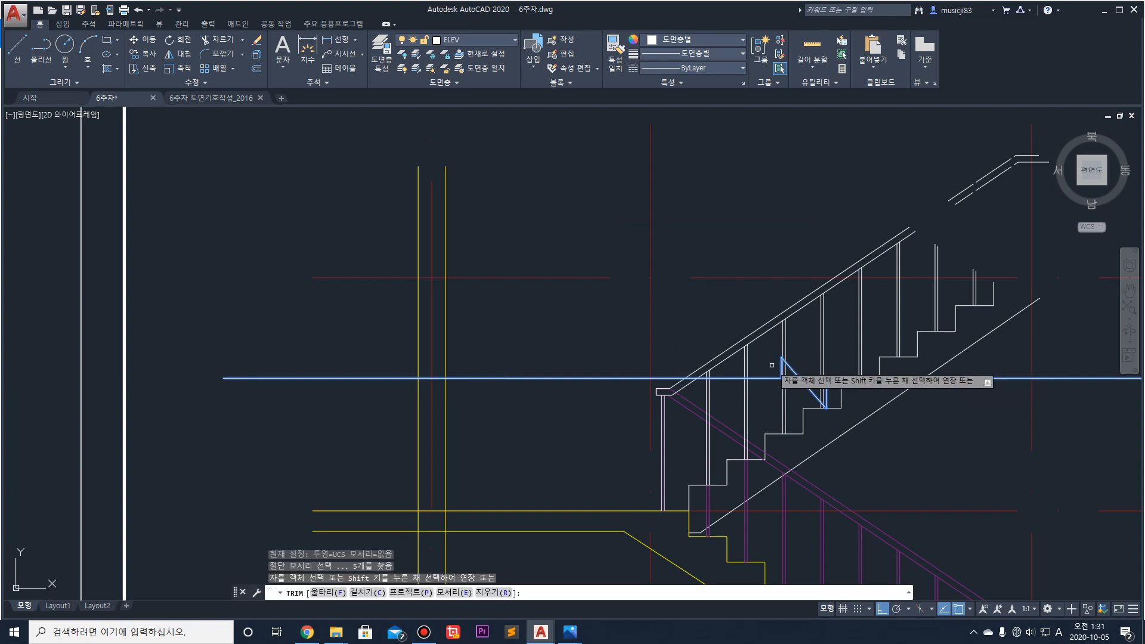
{"action": "scroll", "coordinate": [769, 366], "scroll_direction": "up", "scroll_amount": 4}
{"action": "left_click", "coordinate": [690, 392]}
{"action": "left_click", "coordinate": [535, 318]}
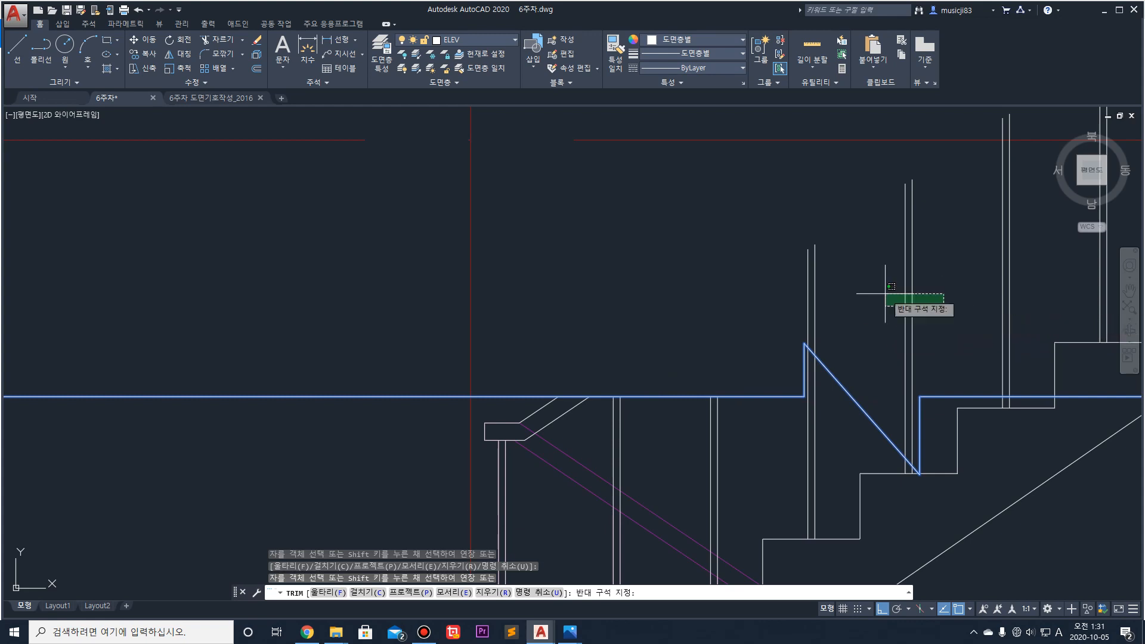
{"action": "scroll", "coordinate": [746, 316], "scroll_direction": "down", "scroll_amount": 4}
{"action": "left_click", "coordinate": [814, 357]}
{"action": "left_click", "coordinate": [581, 271]}
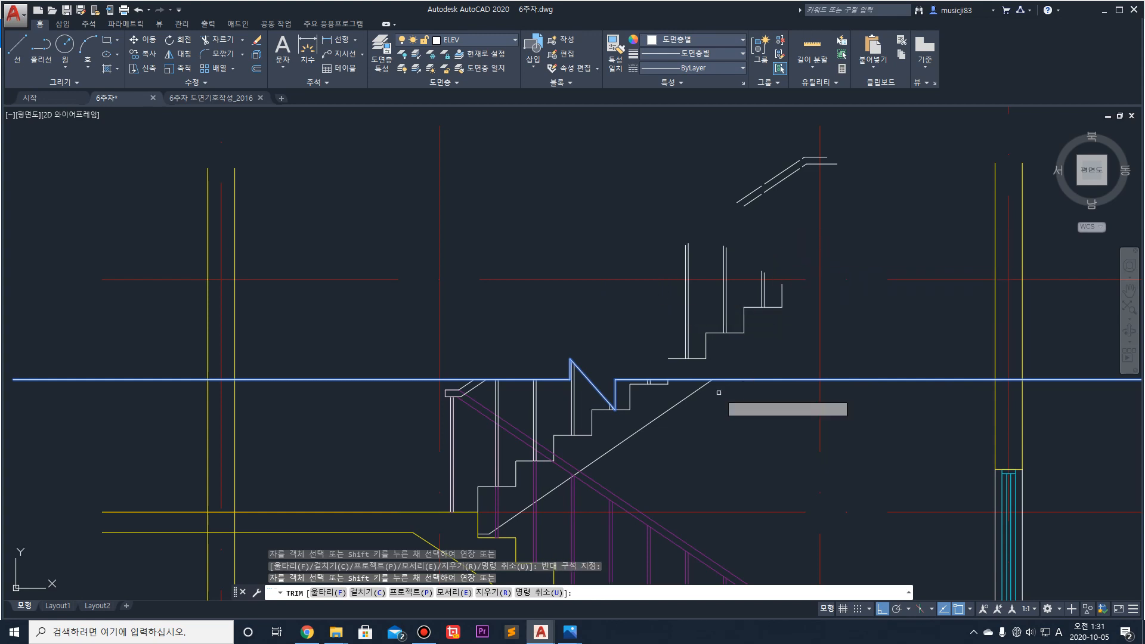
Step: Trim the left and right walls' face lines above the upper break line
{"action": "middle_click_drag", "start_coordinate": [506, 352], "coordinate": [733, 333]}
{"action": "left_click", "coordinate": [480, 327]}
{"action": "left_click", "coordinate": [464, 321]}
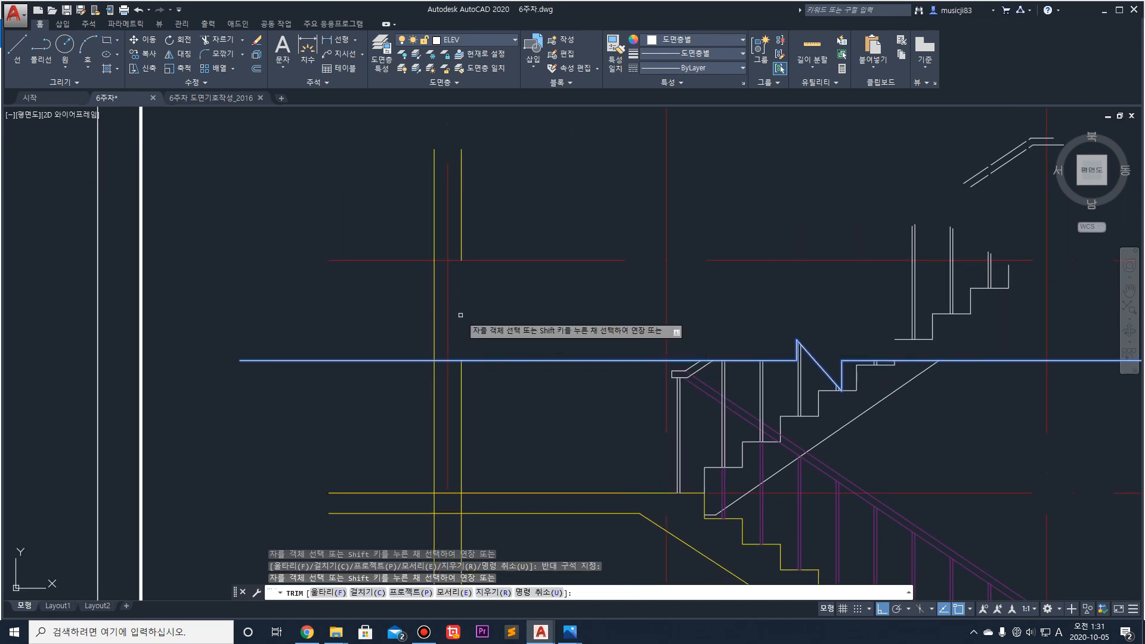
{"action": "scroll", "coordinate": [539, 331], "scroll_direction": "down", "scroll_amount": 5}
{"action": "scroll", "coordinate": [664, 325], "scroll_direction": "up", "scroll_amount": 5}
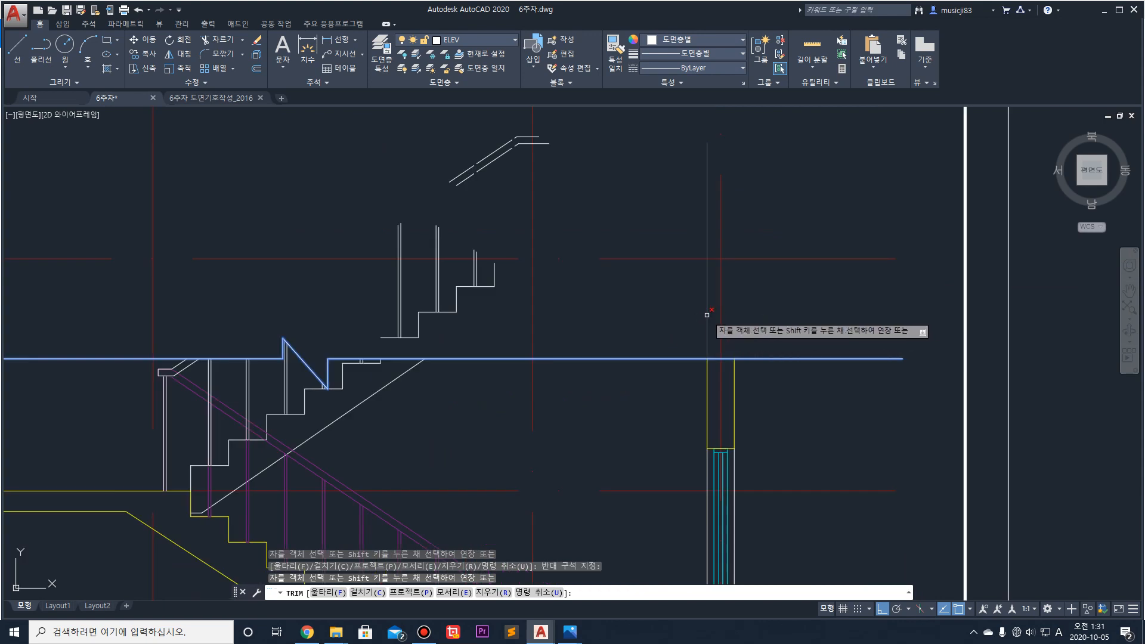
{"action": "scroll", "coordinate": [596, 321], "scroll_direction": "down", "scroll_amount": 4}
{"action": "scroll", "coordinate": [596, 315], "scroll_direction": "up", "scroll_amount": 5}
{"action": "key", "text": "Return"}
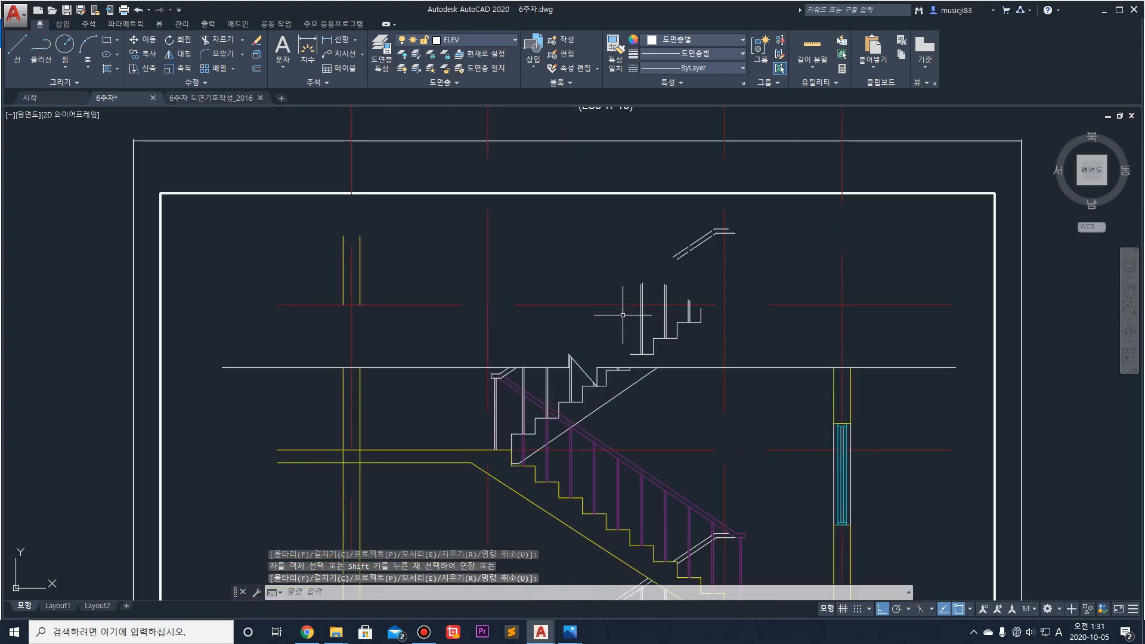
Step: Delete the leftover left wall, handrail, baluster and stair pieces above the upper break line
{"action": "left_click", "coordinate": [320, 218]}
{"action": "left_click", "coordinate": [775, 359]}
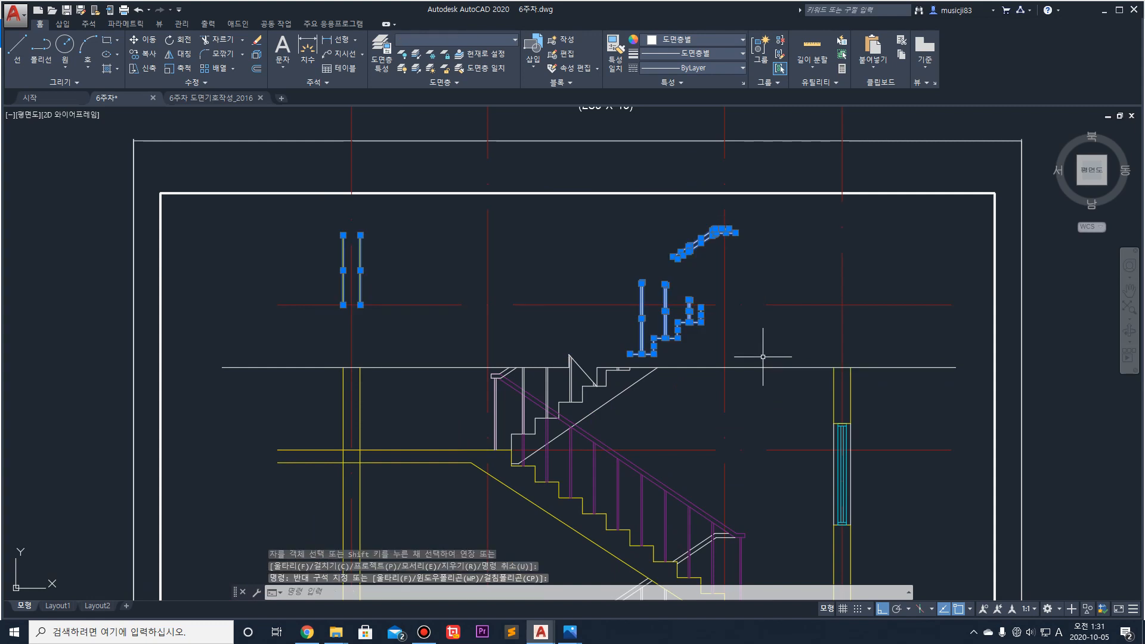
{"action": "key", "text": "Delete"}
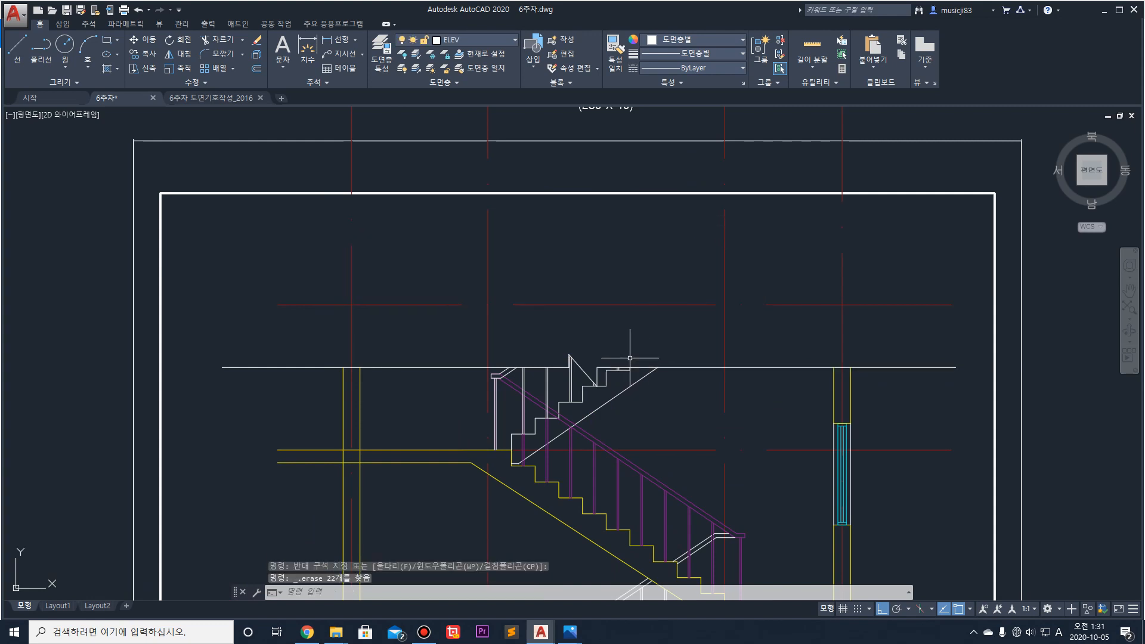
Step: Trim the bottom flight's sloped soffit line at the lower break line, using all five break line segments as cutting edges
{"action": "scroll", "coordinate": [630, 352], "scroll_direction": "down", "scroll_amount": 4}
{"action": "scroll", "coordinate": [642, 461], "scroll_direction": "up", "scroll_amount": 5}
{"action": "scroll", "coordinate": [465, 388], "scroll_direction": "up", "scroll_amount": 4}
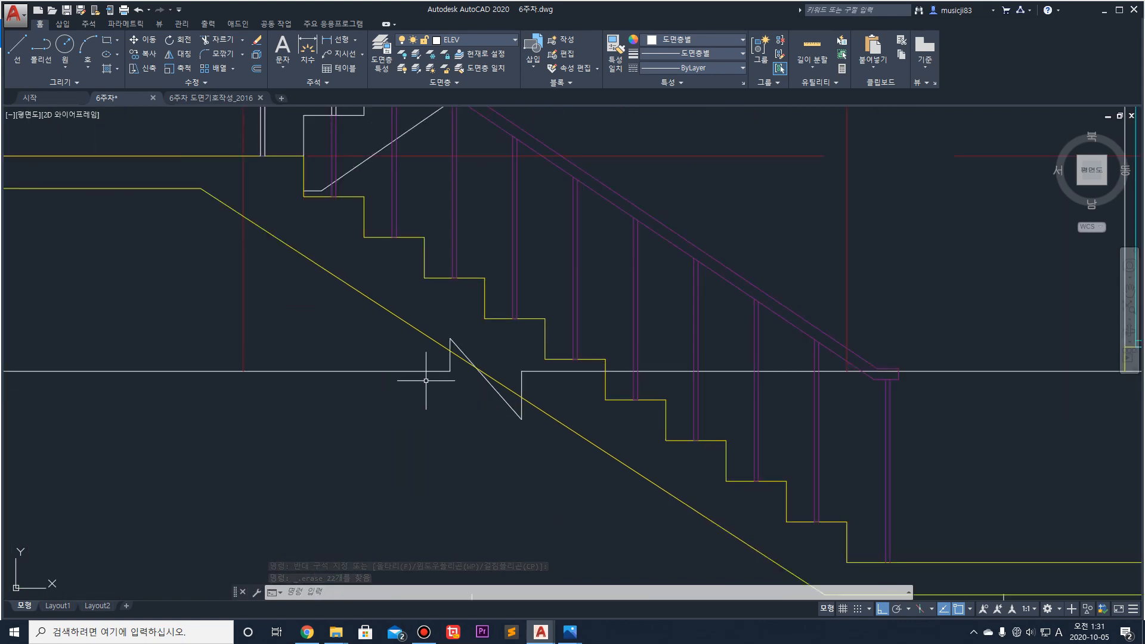
{"action": "left_click", "coordinate": [421, 378]}
{"action": "left_click", "coordinate": [387, 357]}
{"action": "left_click", "coordinate": [442, 327]}
{"action": "left_click", "coordinate": [532, 425]}
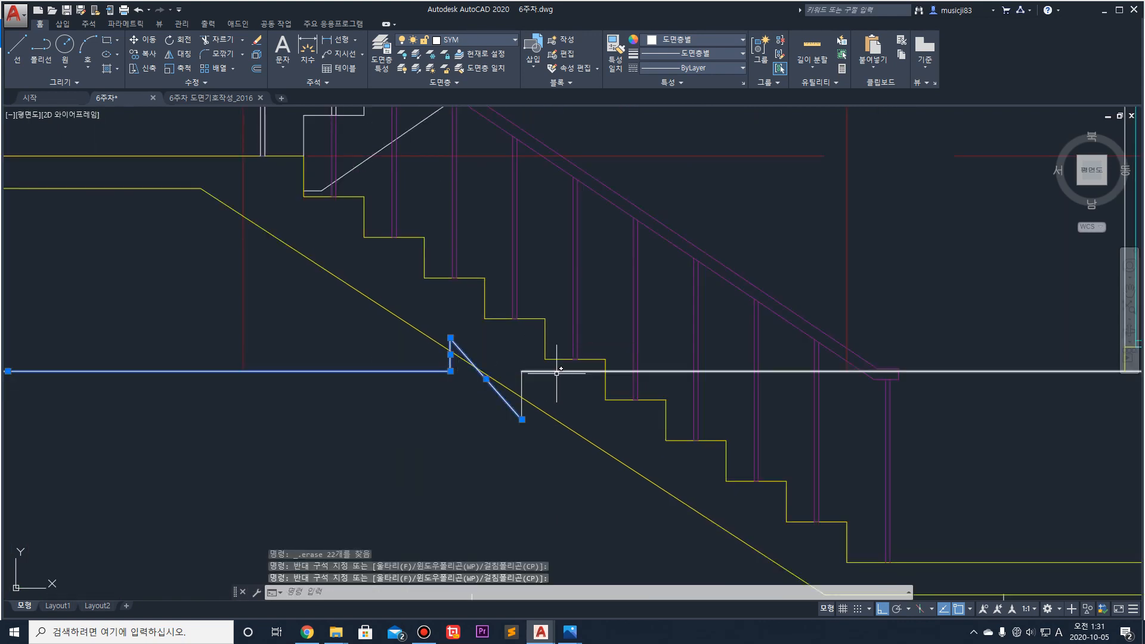
{"action": "left_click", "coordinate": [531, 370]}
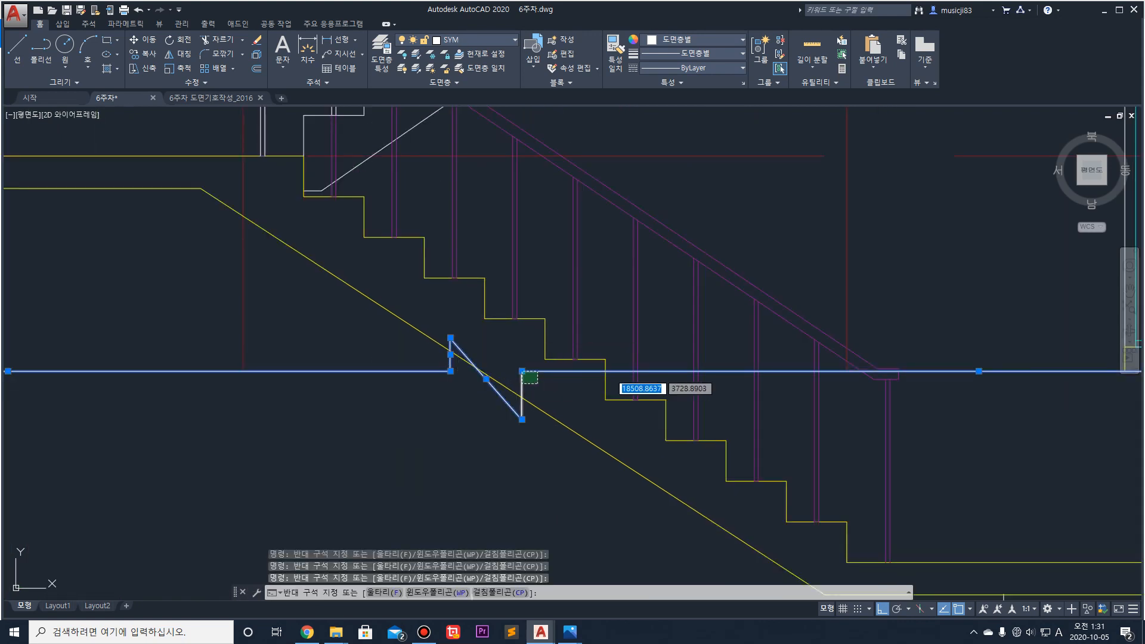
{"action": "left_click", "coordinate": [529, 378]}
{"action": "scroll", "coordinate": [522, 372], "scroll_direction": "down", "scroll_amount": 2}
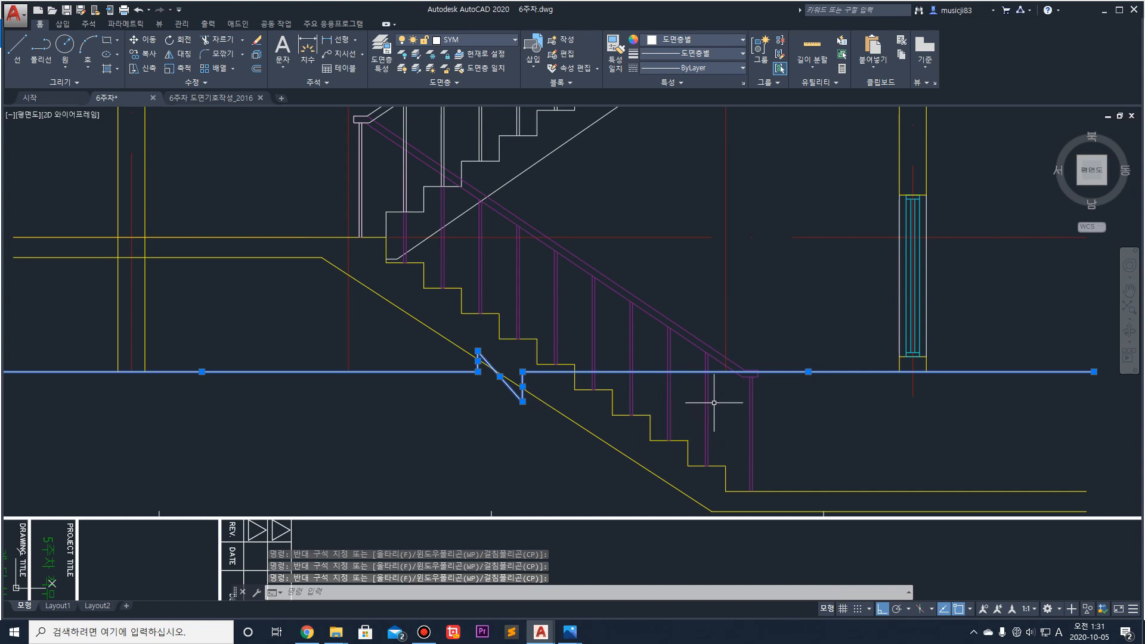
{"action": "type", "text": "tr"}
{"action": "key", "text": "Return"}
{"action": "scroll", "coordinate": [660, 409], "scroll_direction": "up", "scroll_amount": 6}
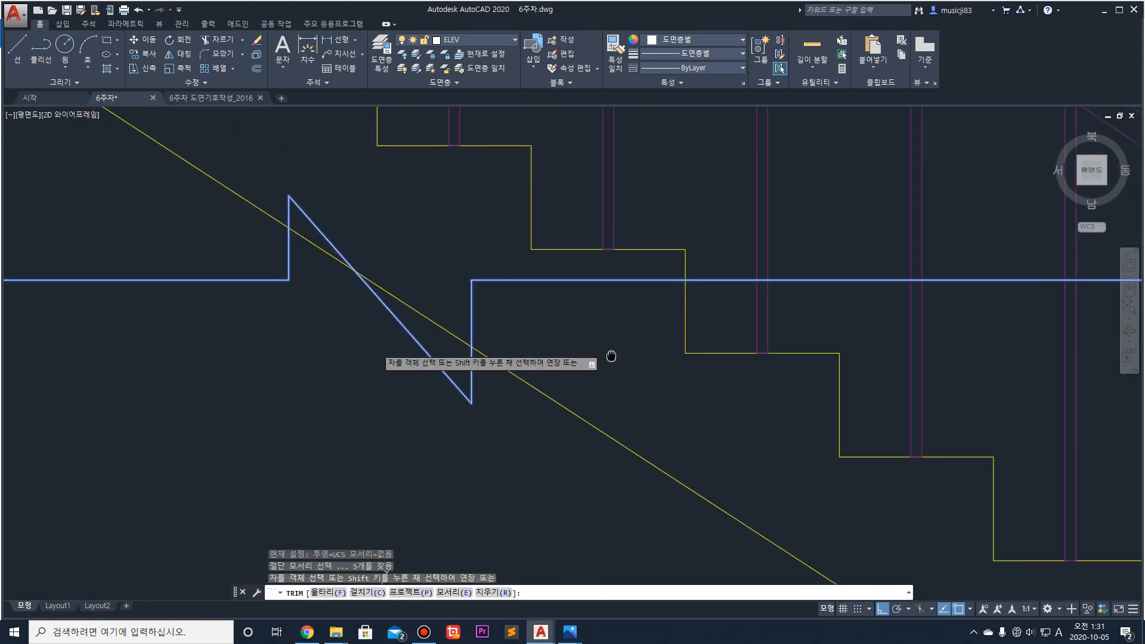
{"action": "left_click", "coordinate": [320, 246]}
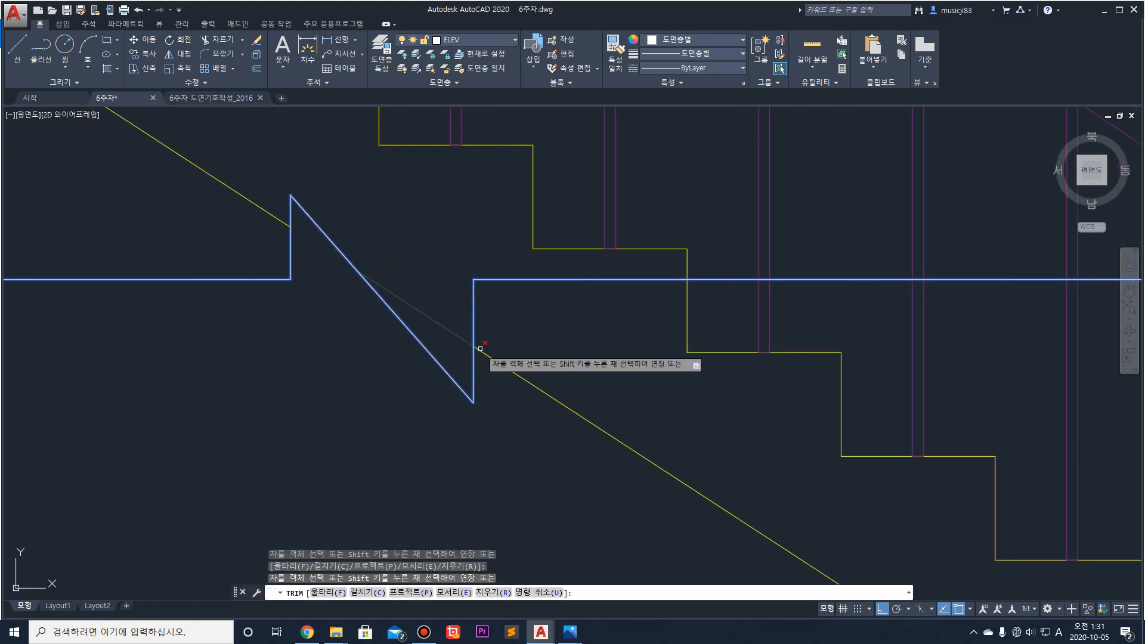
{"action": "left_click", "coordinate": [516, 374]}
Step: Trim the bottom flight's riser where it passes below the lower break line
{"action": "scroll", "coordinate": [515, 375], "scroll_direction": "down", "scroll_amount": 4}
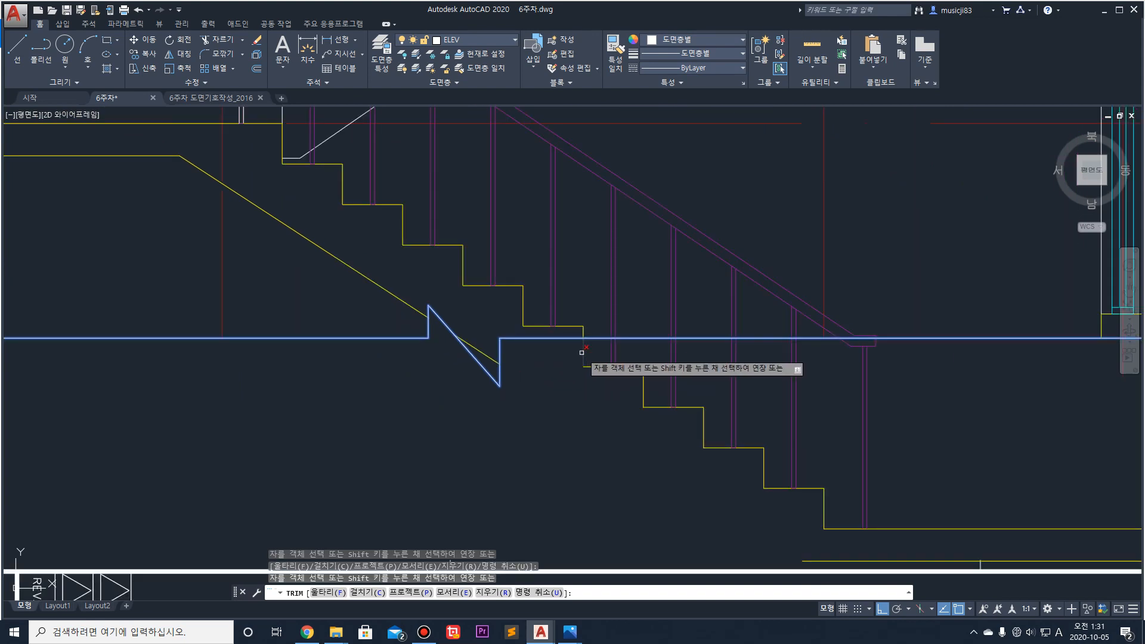
{"action": "left_click", "coordinate": [914, 385]}
{"action": "left_click", "coordinate": [566, 322]}
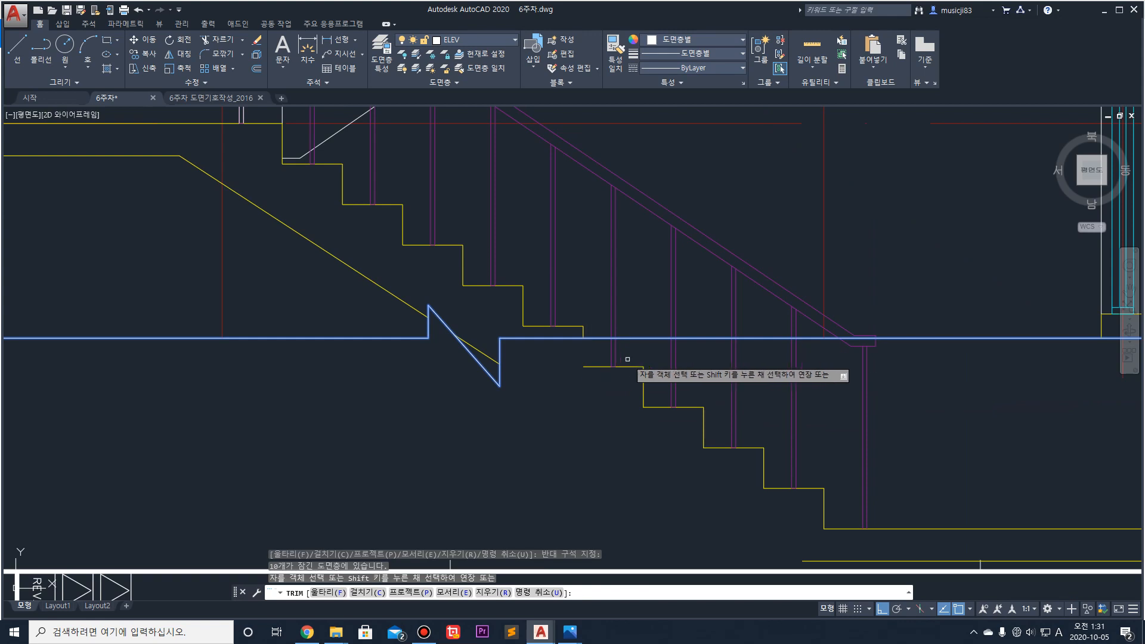
Step: Unlock the FUR layer and trim the bottom flight's balusters and handrail below the lower break line
{"action": "left_click", "coordinate": [487, 38]}
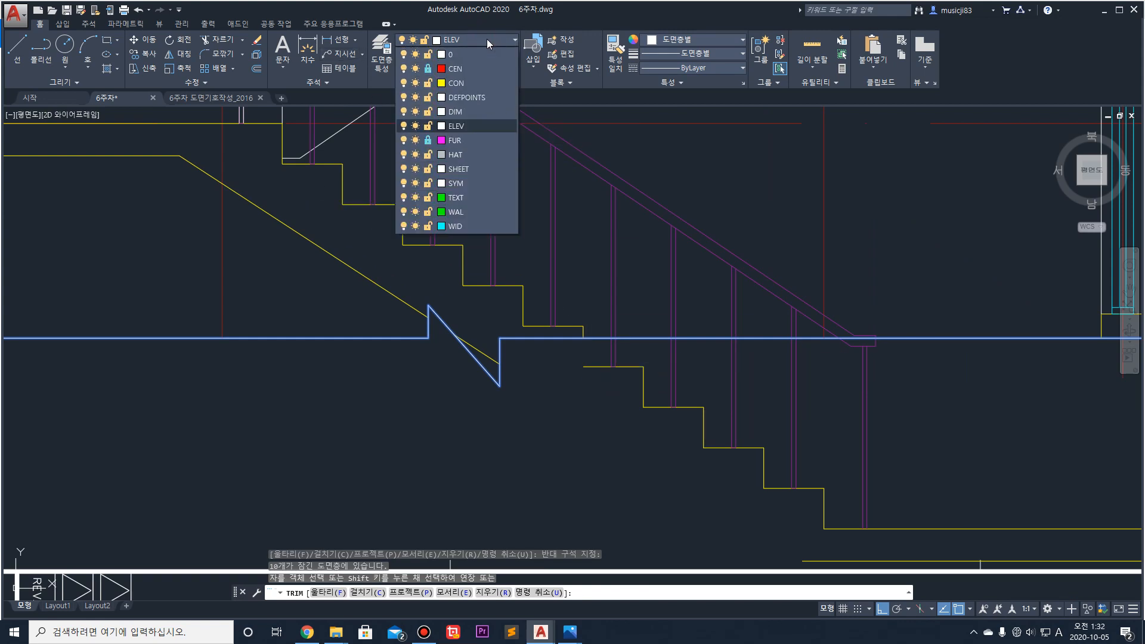
{"action": "left_click", "coordinate": [427, 140]}
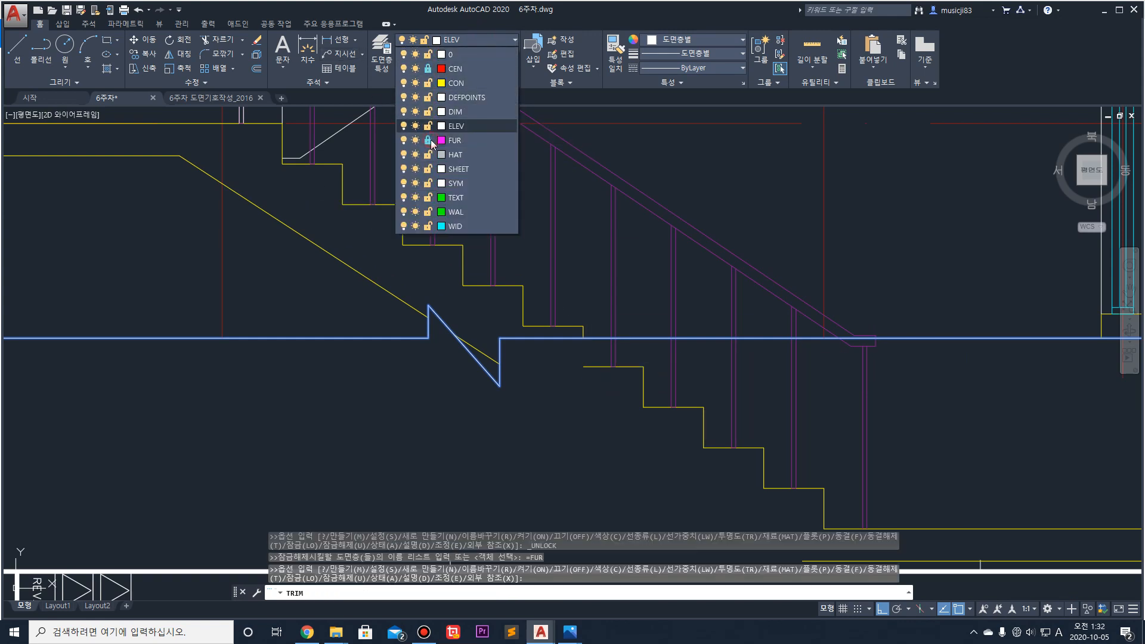
{"action": "left_click", "coordinate": [888, 384]}
{"action": "left_click", "coordinate": [899, 391]}
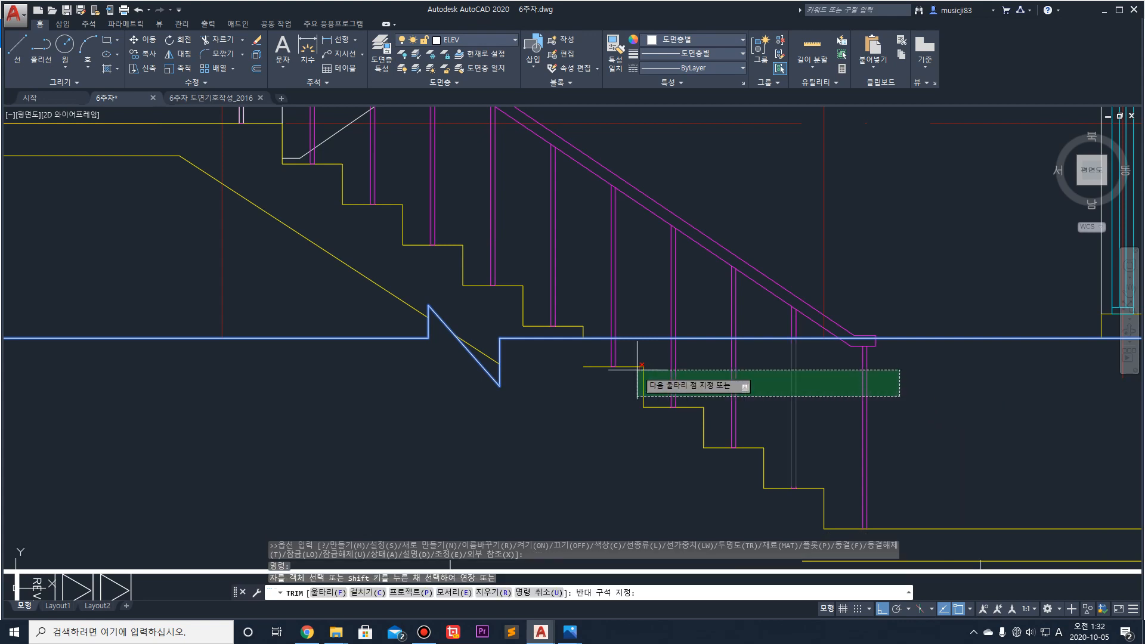
{"action": "left_click", "coordinate": [562, 353]}
{"action": "left_click", "coordinate": [909, 418]}
{"action": "left_click", "coordinate": [822, 366]}
{"action": "left_click", "coordinate": [899, 355]}
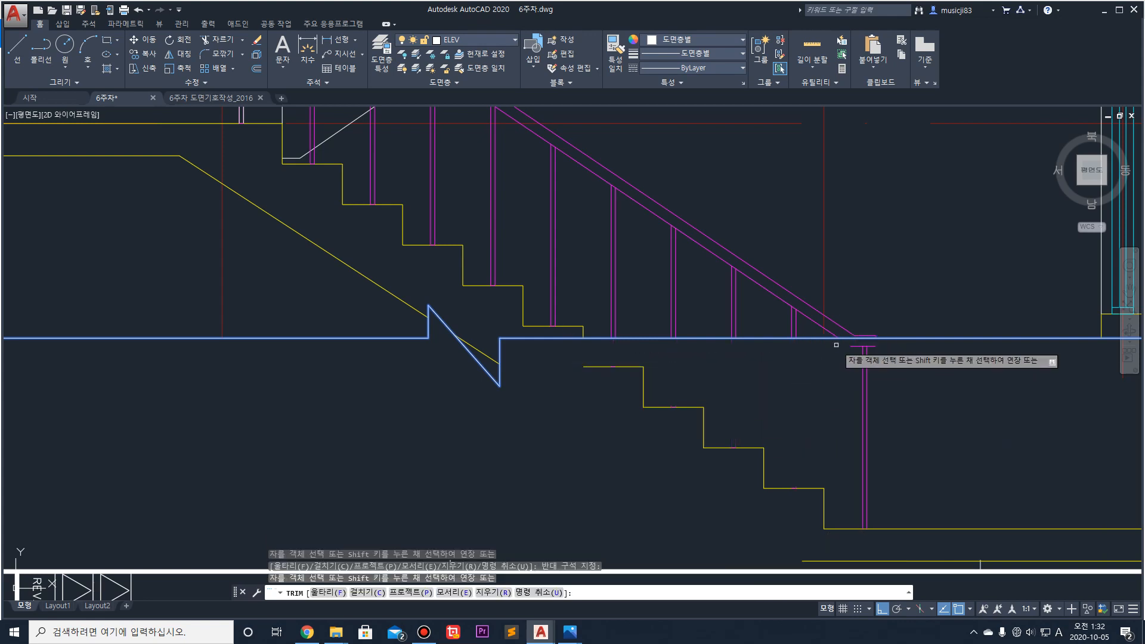
{"action": "left_click", "coordinate": [882, 379]}
Step: Delete the leftover handrail post, stair steps and landing slab lines below the lower break line
{"action": "left_click", "coordinate": [894, 372]}
{"action": "left_click", "coordinate": [856, 338]}
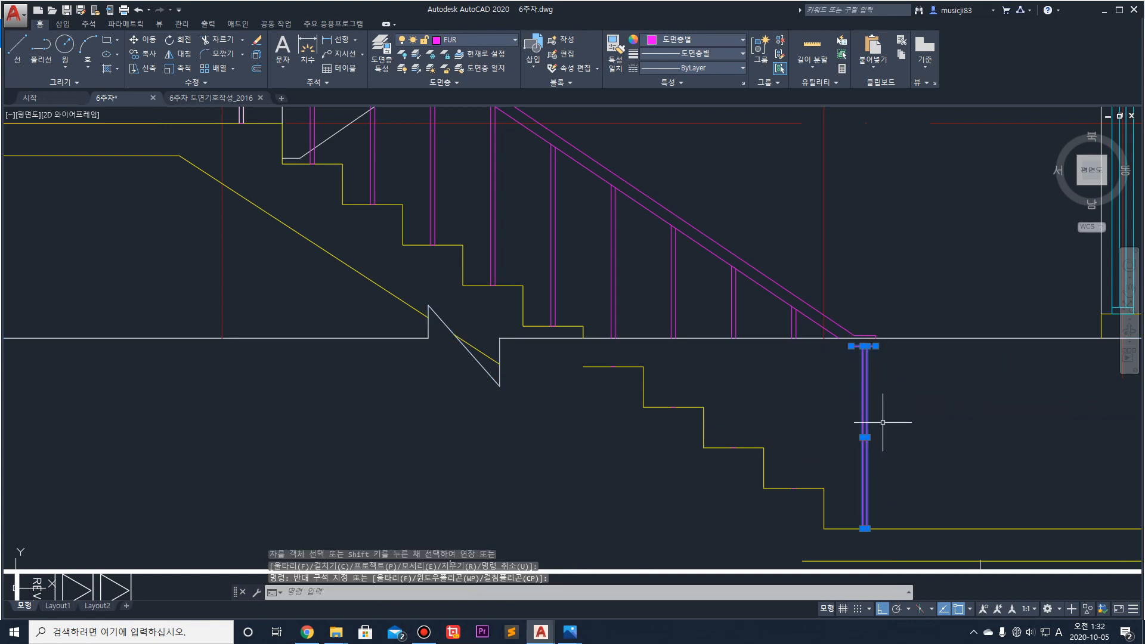
{"action": "key", "text": "Delete"}
{"action": "left_click", "coordinate": [927, 539]}
{"action": "left_click", "coordinate": [583, 366]}
{"action": "key", "text": "Delete"}
{"action": "scroll", "coordinate": [733, 440], "scroll_direction": "down", "scroll_amount": 3}
{"action": "scroll", "coordinate": [813, 456], "scroll_direction": "up", "scroll_amount": 3}
{"action": "scroll", "coordinate": [587, 411], "scroll_direction": "down", "scroll_amount": 4}
{"action": "left_click", "coordinate": [530, 383]}
{"action": "left_click", "coordinate": [834, 495]}
{"action": "key", "text": "Delete"}
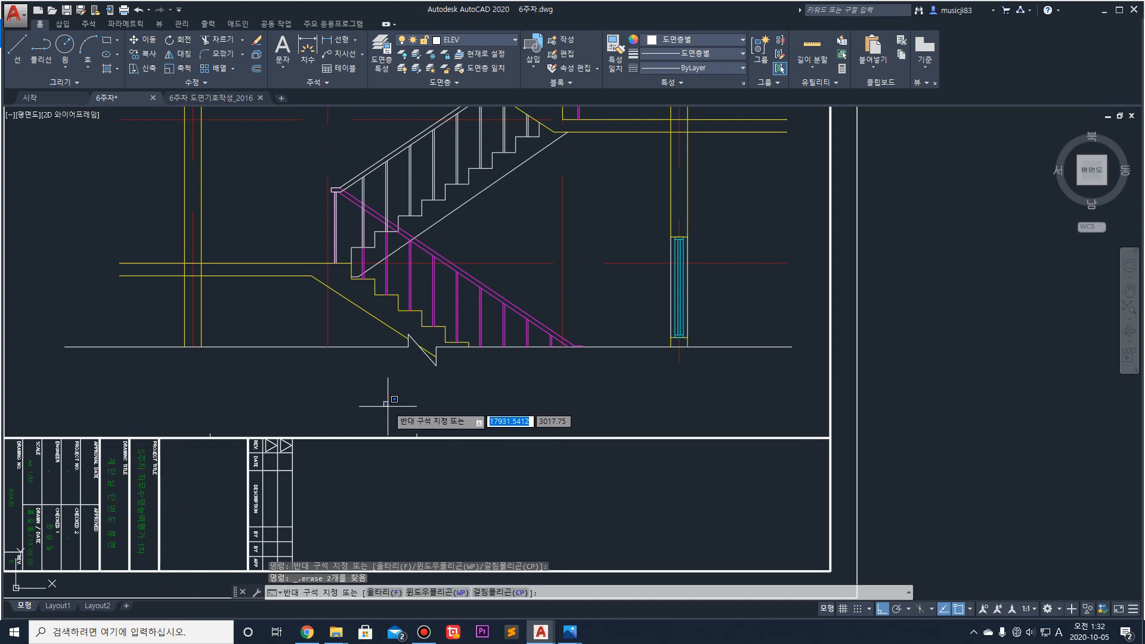
{"action": "key", "text": "Escape"}
{"action": "scroll", "coordinate": [596, 429], "scroll_direction": "down", "scroll_amount": 3}
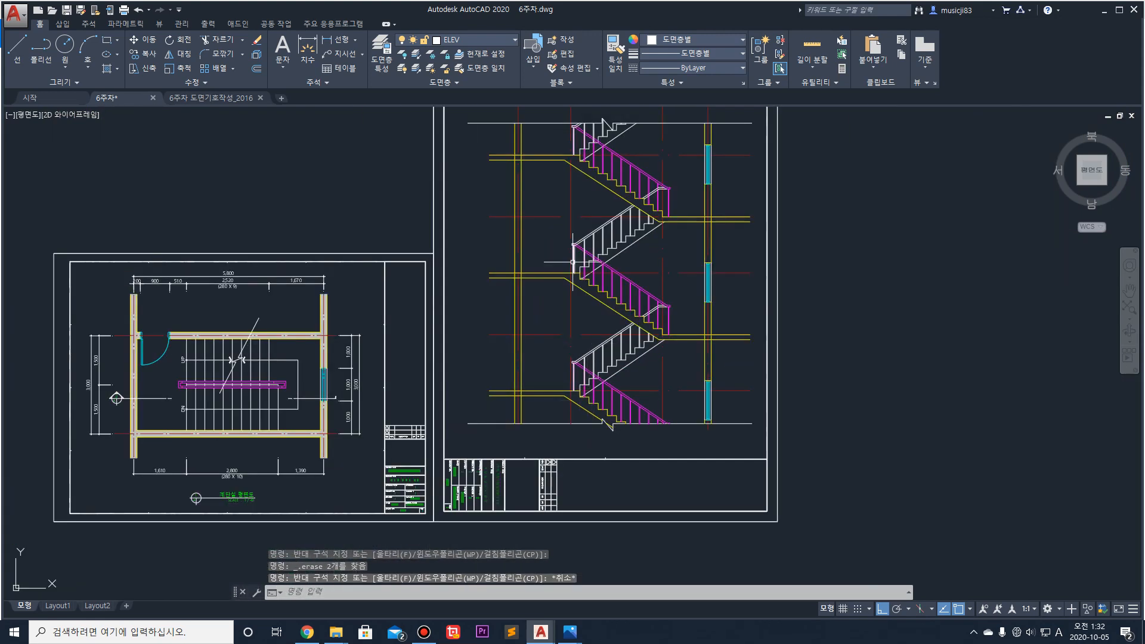
{"action": "middle_click_drag", "start_coordinate": [572, 261], "coordinate": [611, 356]}
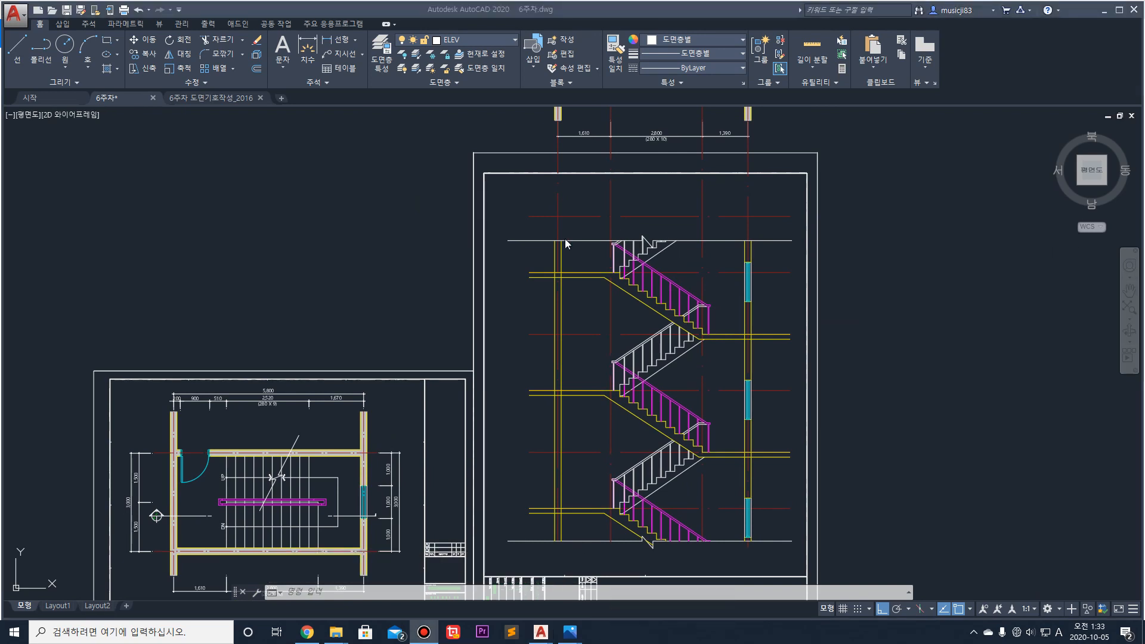
{"action": "scroll", "coordinate": [564, 275], "scroll_direction": "up", "scroll_amount": 6}
{"action": "left_click", "coordinate": [601, 292]}
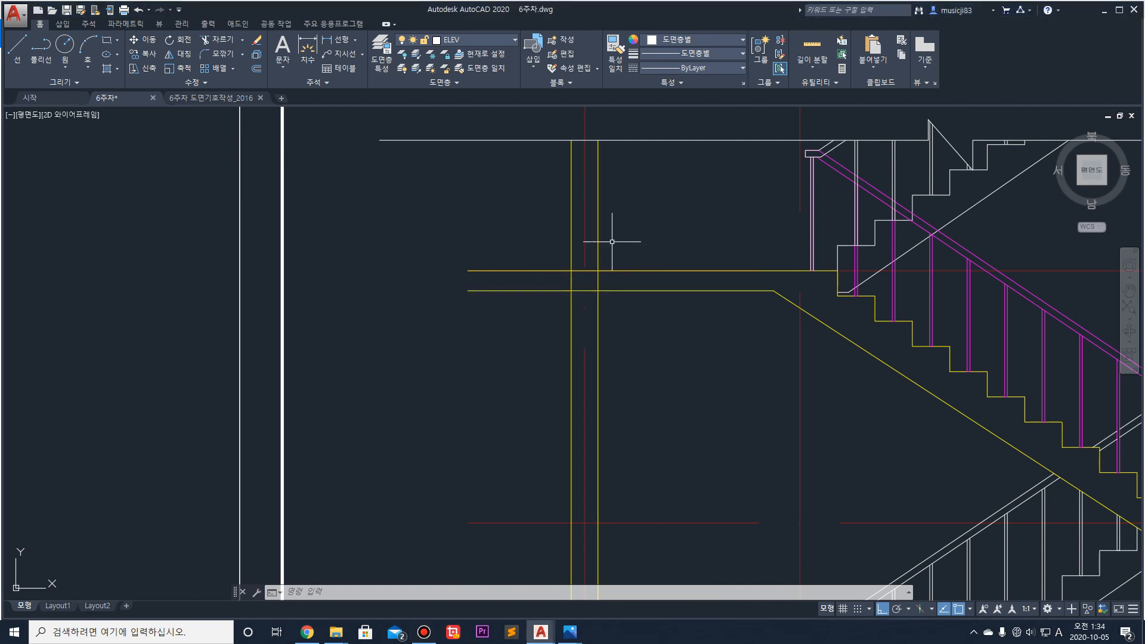
{"action": "scroll", "coordinate": [633, 287], "scroll_direction": "down", "scroll_amount": 6}
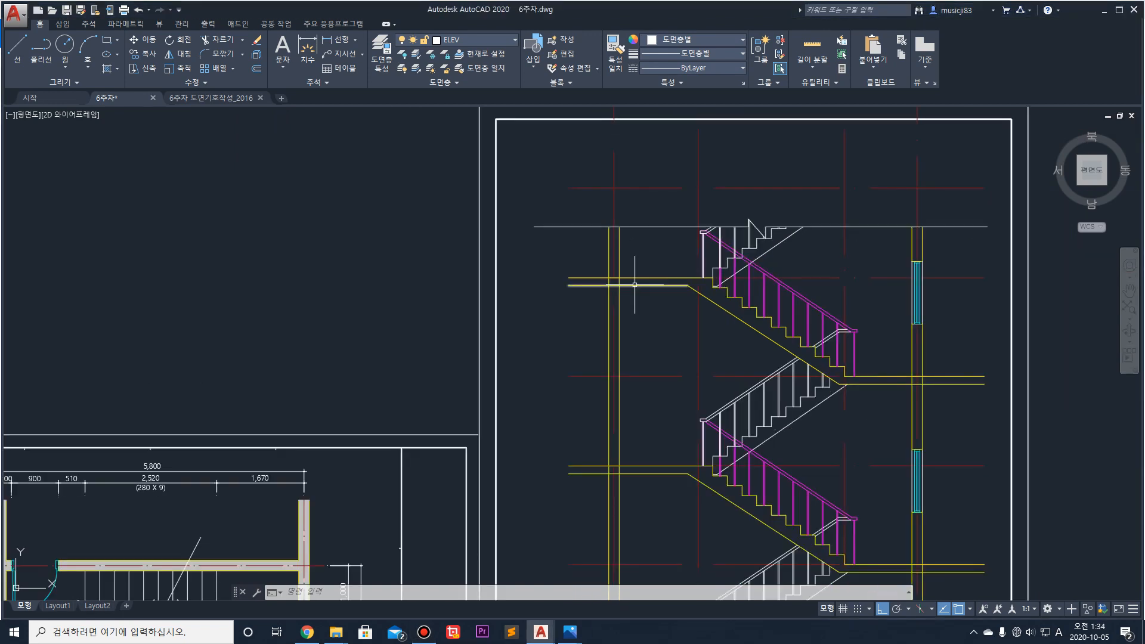
{"action": "scroll", "coordinate": [730, 302], "scroll_direction": "up", "scroll_amount": 1}
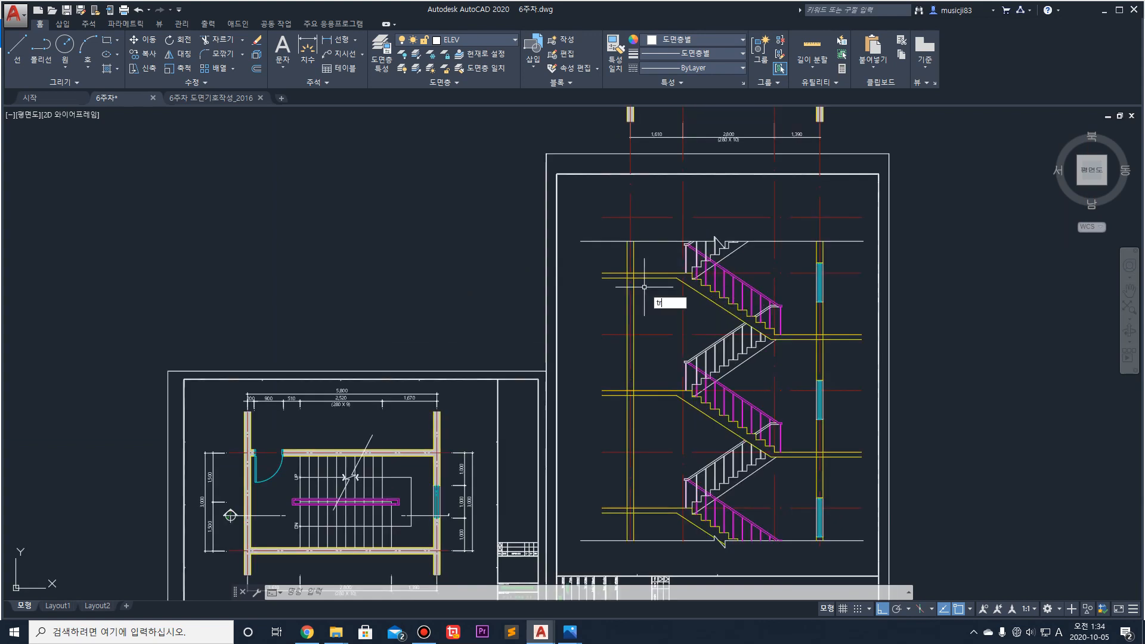
{"action": "key", "text": "Return"}
{"action": "key", "text": "Escape"}
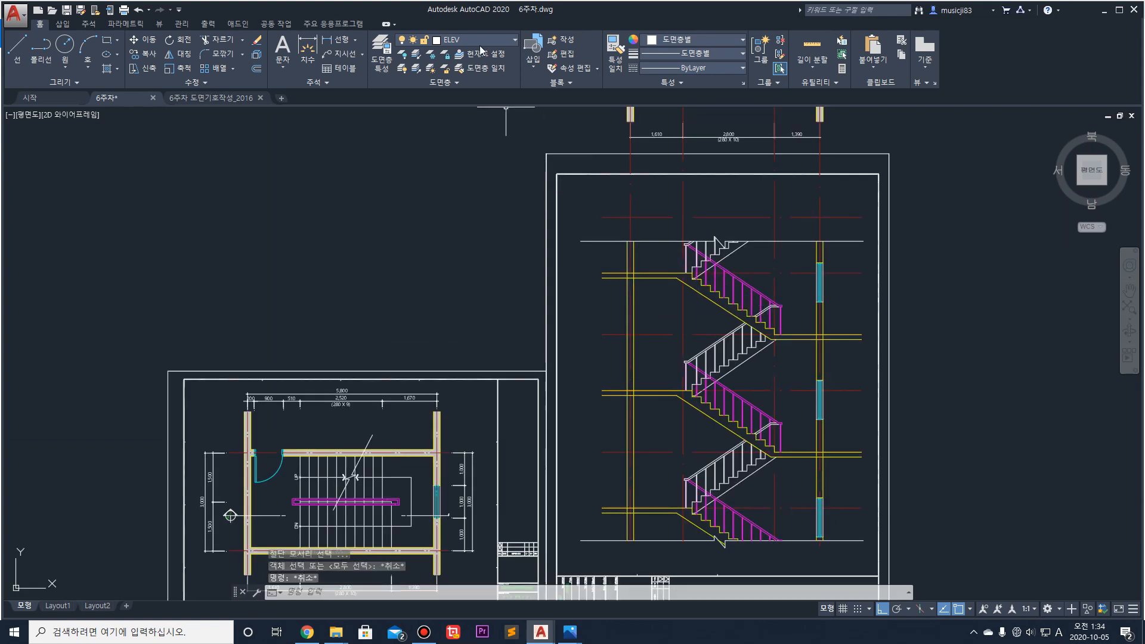
{"action": "left_click", "coordinate": [482, 41]}
{"action": "left_click", "coordinate": [481, 42]}
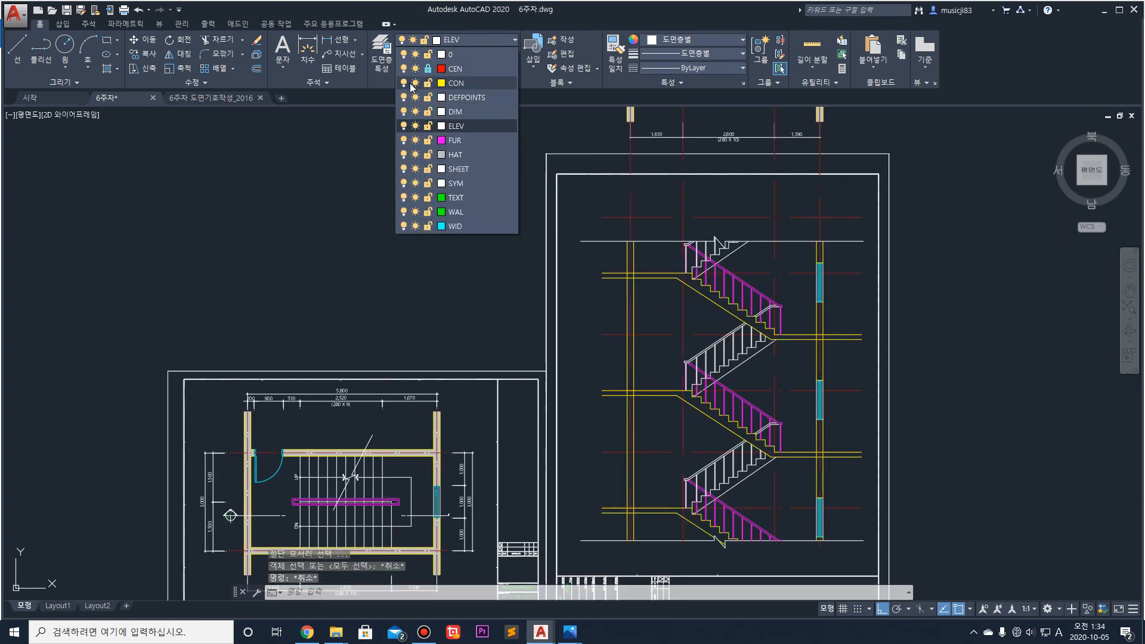
{"action": "left_click", "coordinate": [403, 97]}
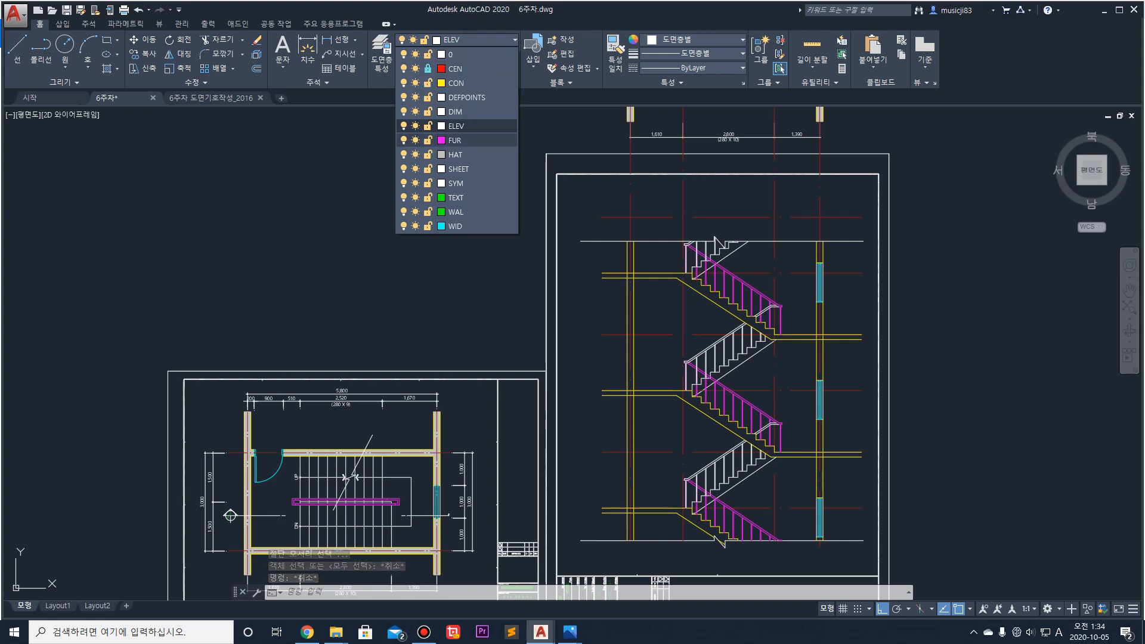
{"action": "scroll", "coordinate": [647, 284], "scroll_direction": "up", "scroll_amount": 2}
{"action": "left_click", "coordinate": [464, 40]}
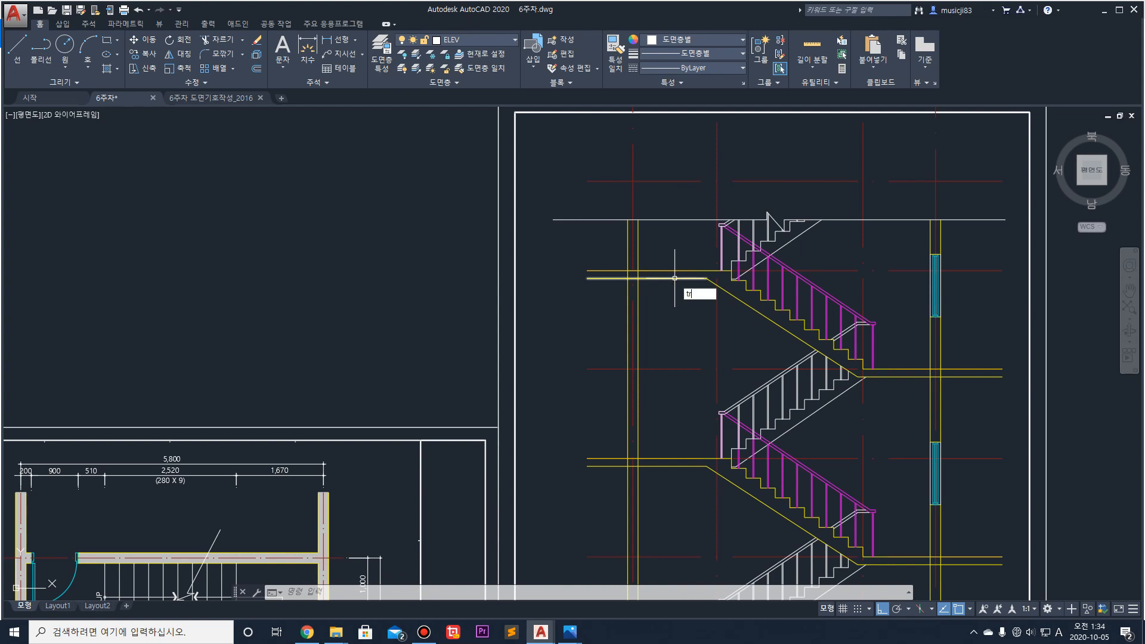
Step: Trim the left wall and top floor slab lines inside their crossing, using the wall and slab lines of all floors as cutting edges
{"action": "key", "text": "space"}
{"action": "left_click", "coordinate": [673, 297]}
{"action": "left_click", "coordinate": [610, 255]}
{"action": "scroll", "coordinate": [650, 287], "scroll_direction": "down", "scroll_amount": 2}
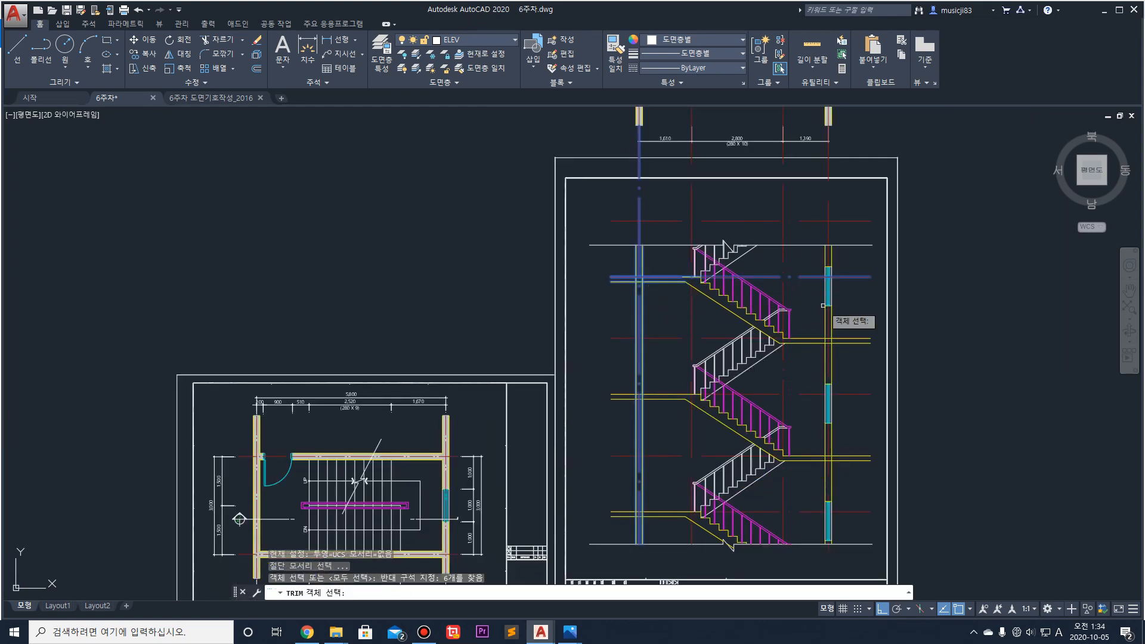
{"action": "left_click", "coordinate": [850, 347]}
{"action": "left_click", "coordinate": [780, 299]}
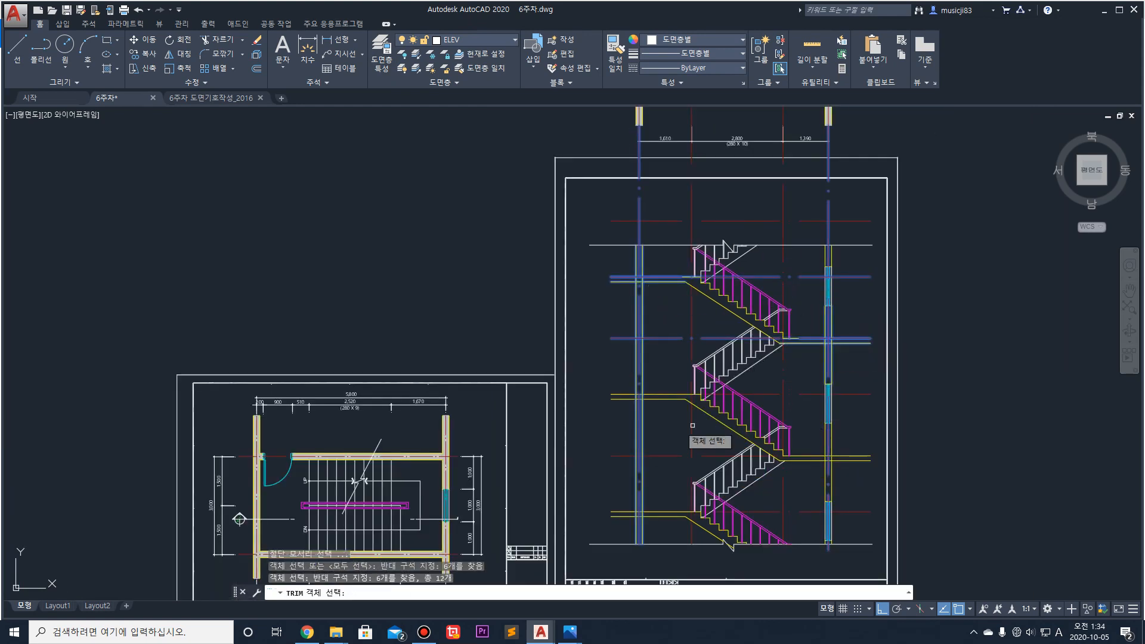
{"action": "left_click", "coordinate": [632, 390]}
{"action": "left_click", "coordinate": [627, 506]}
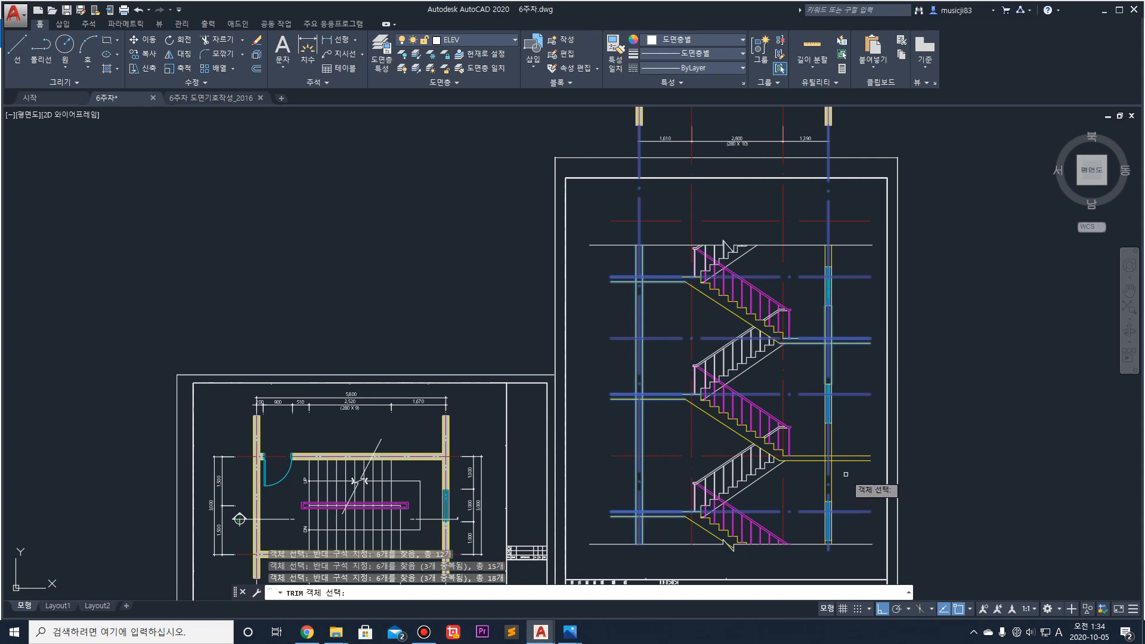
{"action": "left_click", "coordinate": [828, 454]}
{"action": "scroll", "coordinate": [708, 532], "scroll_direction": "up", "scroll_amount": 4}
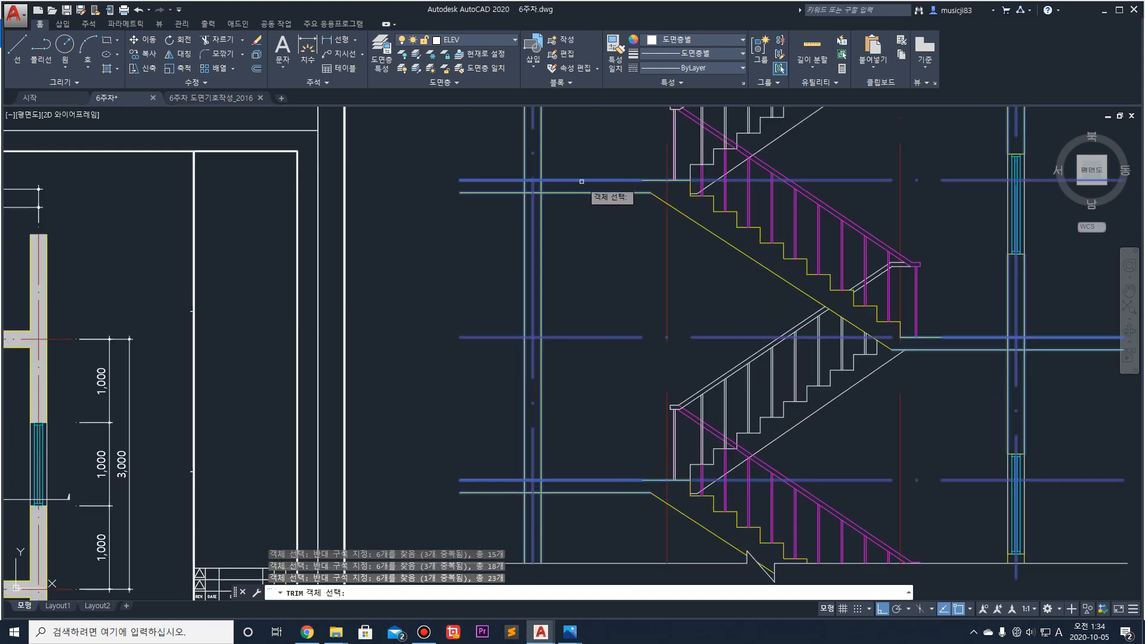
{"action": "scroll", "coordinate": [579, 184], "scroll_direction": "down", "scroll_amount": 2}
{"action": "middle_click_drag", "start_coordinate": [581, 180], "coordinate": [588, 319]}
{"action": "key", "text": "Return"}
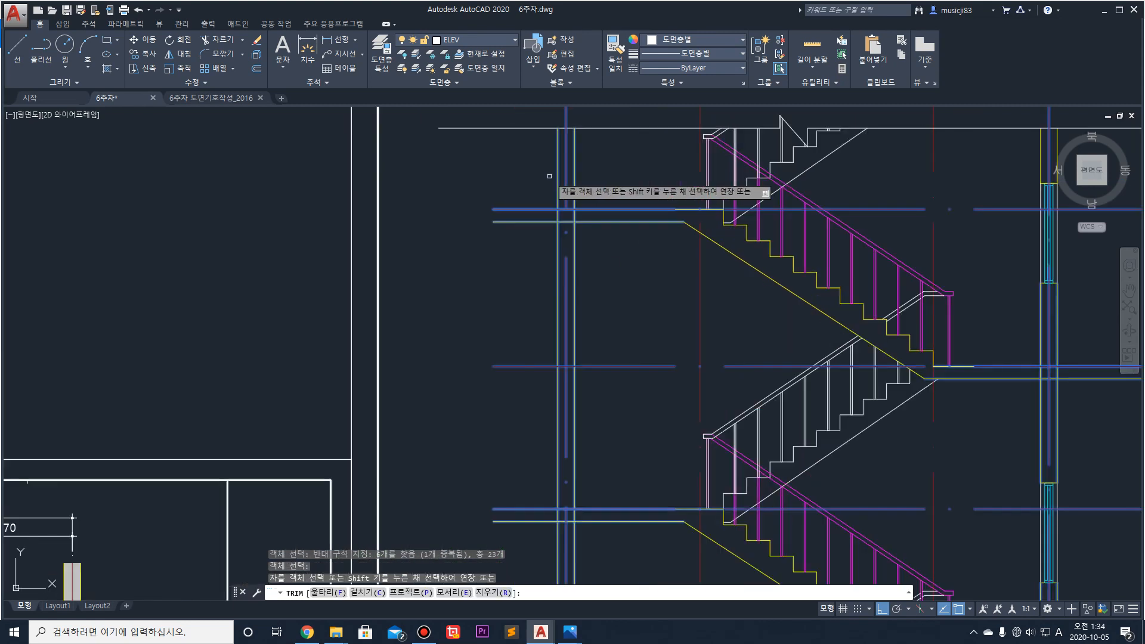
{"action": "scroll", "coordinate": [605, 253], "scroll_direction": "up", "scroll_amount": 3}
{"action": "left_click", "coordinate": [633, 264]}
{"action": "left_click", "coordinate": [551, 270]}
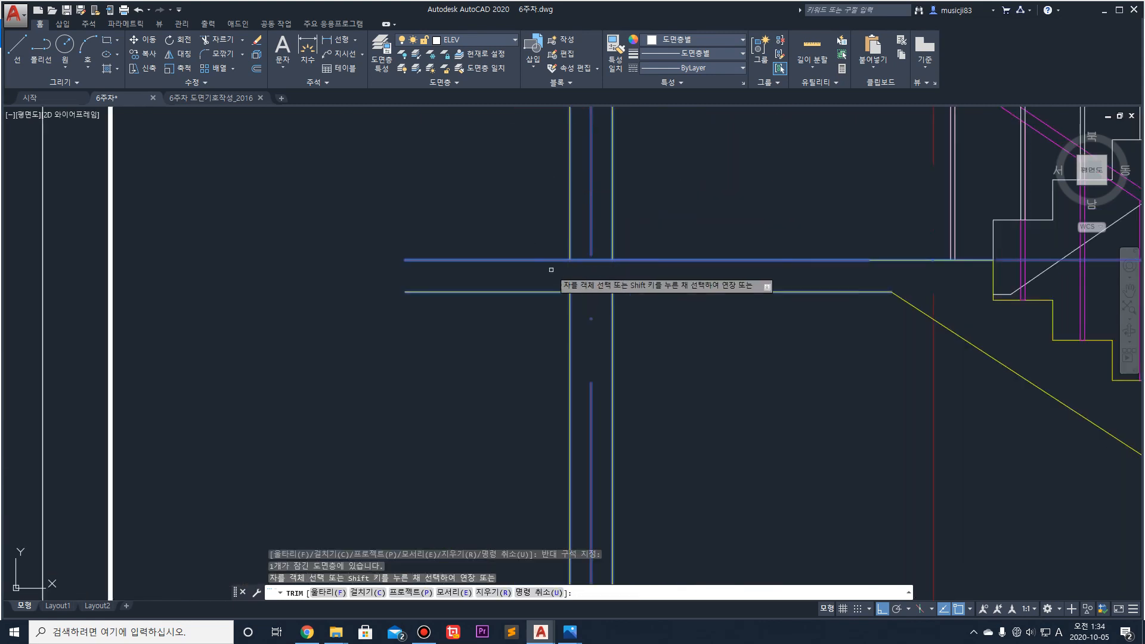
{"action": "left_click", "coordinate": [605, 267]}
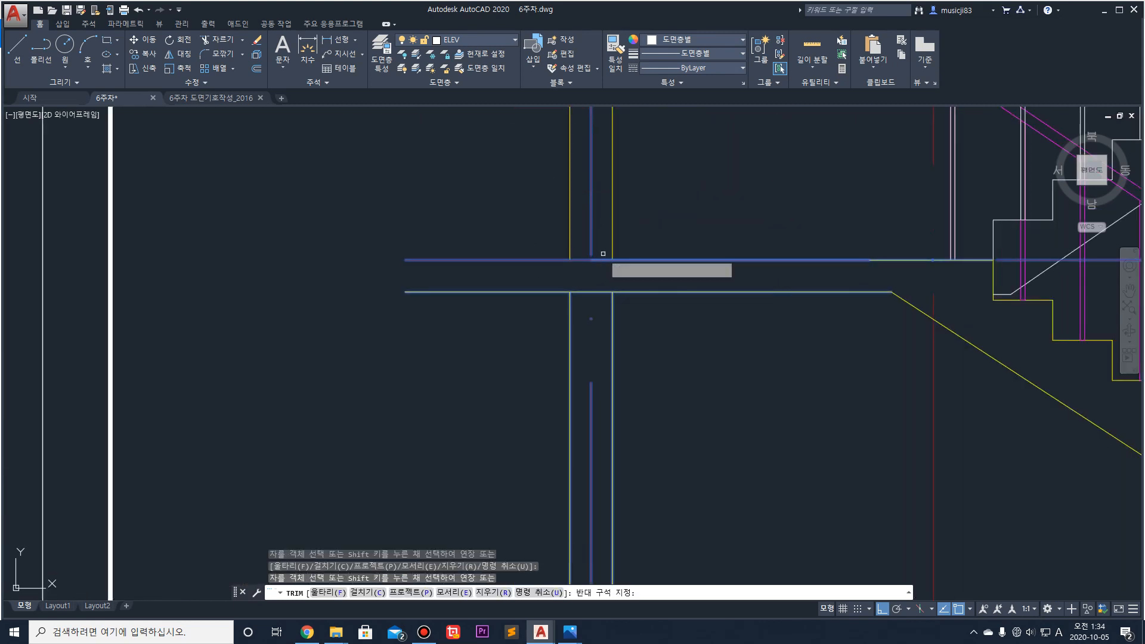
{"action": "left_click", "coordinate": [595, 309]}
{"action": "left_click", "coordinate": [583, 289]}
Step: Trim the left wall and slab lines inside their crossing at the middle floor
{"action": "scroll", "coordinate": [602, 310], "scroll_direction": "down", "scroll_amount": 5}
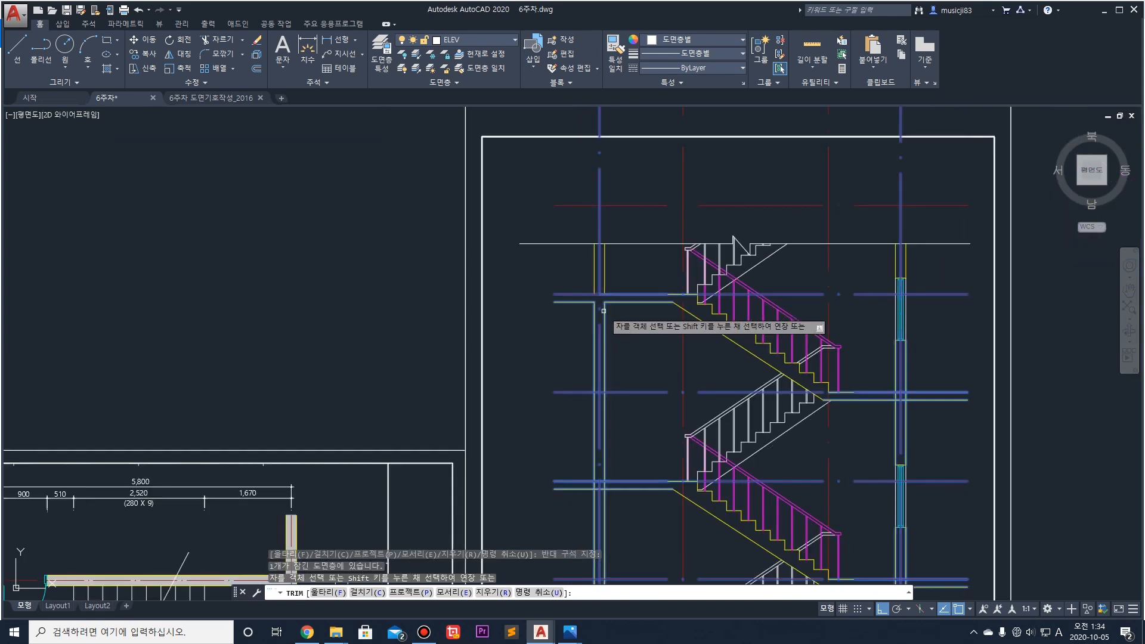
{"action": "middle_click_drag", "start_coordinate": [623, 417], "coordinate": [632, 287]}
{"action": "scroll", "coordinate": [600, 357], "scroll_direction": "up", "scroll_amount": 4}
{"action": "left_click", "coordinate": [608, 419]}
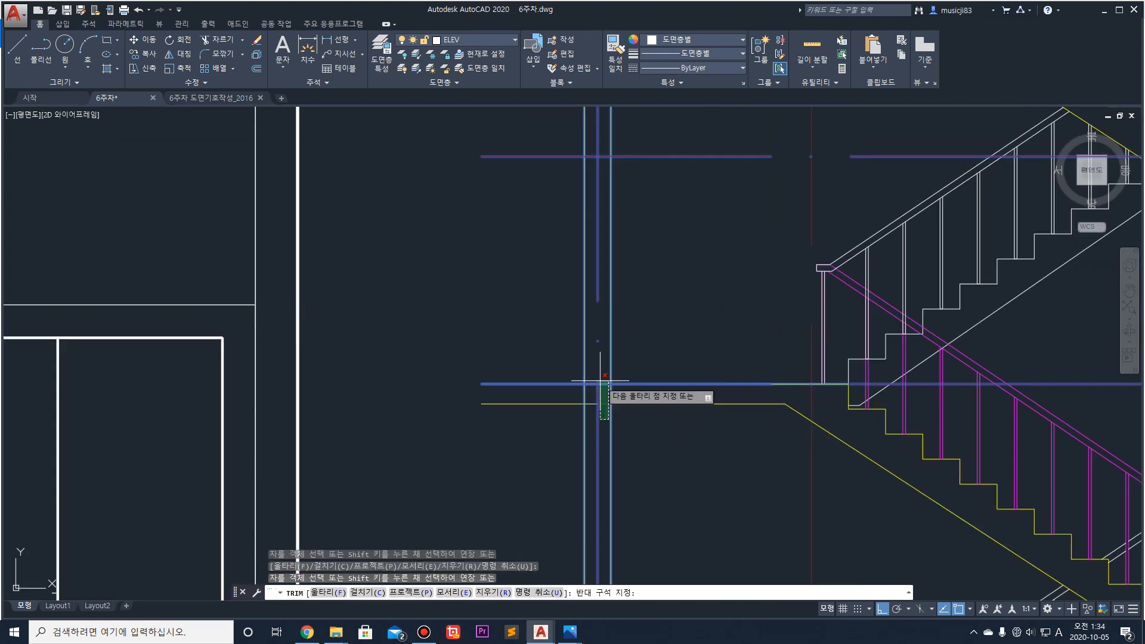
{"action": "left_click", "coordinate": [594, 368]}
Step: Trim the left wall and slab lines inside their crossing at the bottom floor
{"action": "middle_click_drag", "start_coordinate": [649, 431], "coordinate": [651, 273]}
{"action": "scroll", "coordinate": [651, 275], "scroll_direction": "down", "scroll_amount": 2}
{"action": "scroll", "coordinate": [628, 434], "scroll_direction": "up", "scroll_amount": 2}
{"action": "scroll", "coordinate": [638, 435], "scroll_direction": "down", "scroll_amount": 4}
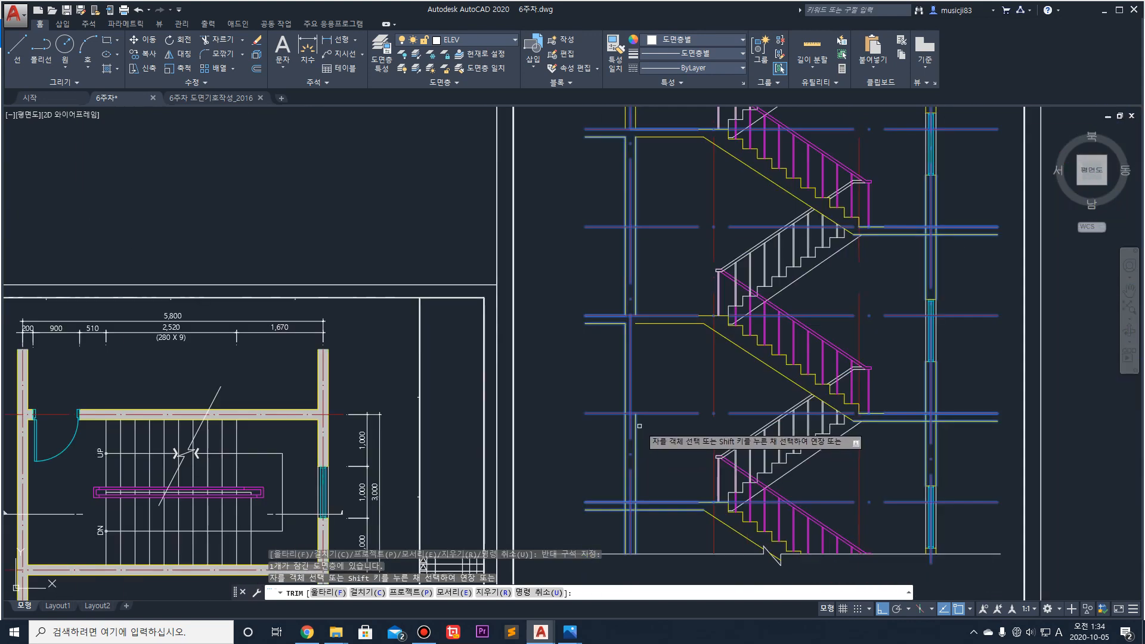
{"action": "middle_click_drag", "start_coordinate": [651, 421], "coordinate": [658, 310]}
{"action": "scroll", "coordinate": [638, 401], "scroll_direction": "up", "scroll_amount": 6}
{"action": "left_click", "coordinate": [682, 375]}
{"action": "left_click", "coordinate": [553, 375]}
{"action": "left_click", "coordinate": [640, 404]}
{"action": "left_click", "coordinate": [630, 356]}
Step: Trim the right wall and slab lines inside their crossings at both intermediate landings
{"action": "scroll", "coordinate": [634, 356], "scroll_direction": "down", "scroll_amount": 5}
{"action": "middle_click_drag", "start_coordinate": [876, 367], "coordinate": [596, 367]}
{"action": "middle_click_drag", "start_coordinate": [827, 262], "coordinate": [719, 331]}
{"action": "scroll", "coordinate": [727, 292], "scroll_direction": "up", "scroll_amount": 6}
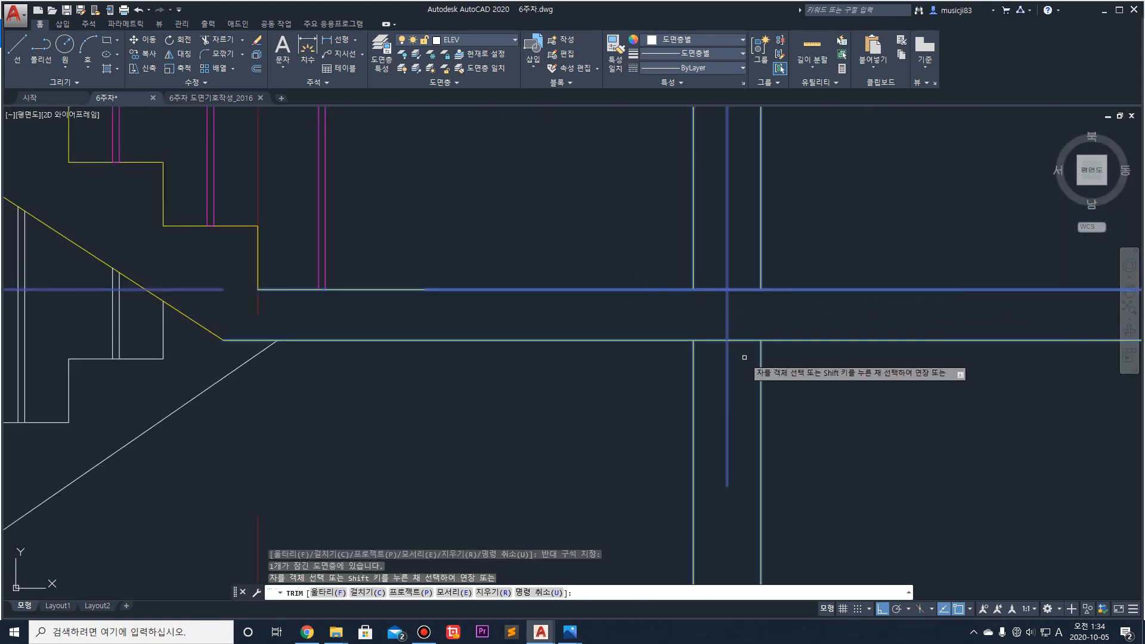
{"action": "scroll", "coordinate": [715, 261], "scroll_direction": "down", "scroll_amount": 6}
{"action": "scroll", "coordinate": [677, 306], "scroll_direction": "up", "scroll_amount": 1}
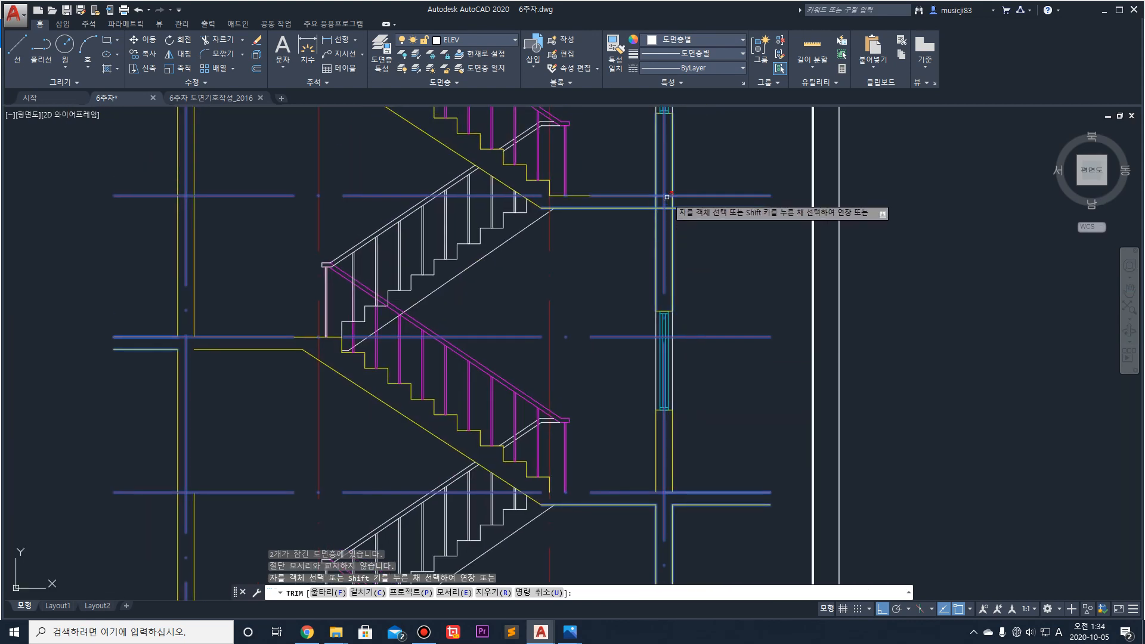
{"action": "scroll", "coordinate": [666, 207], "scroll_direction": "up", "scroll_amount": 7}
{"action": "scroll", "coordinate": [649, 183], "scroll_direction": "down", "scroll_amount": 6}
{"action": "scroll", "coordinate": [649, 183], "scroll_direction": "down", "scroll_amount": 2}
{"action": "scroll", "coordinate": [648, 250], "scroll_direction": "down", "scroll_amount": 3}
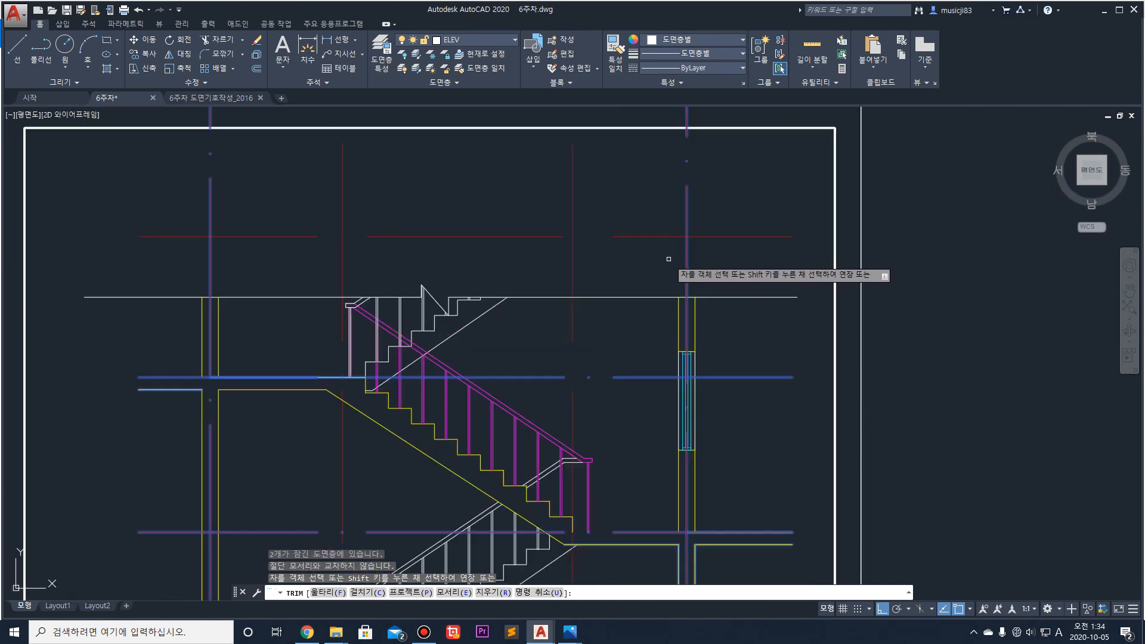
{"action": "key", "text": "Escape"}
Step: Make CON the current layer and draw the upper landing's missing top line from the last riser to the right wall's centerline
{"action": "middle_click_drag", "start_coordinate": [613, 395], "coordinate": [682, 247]}
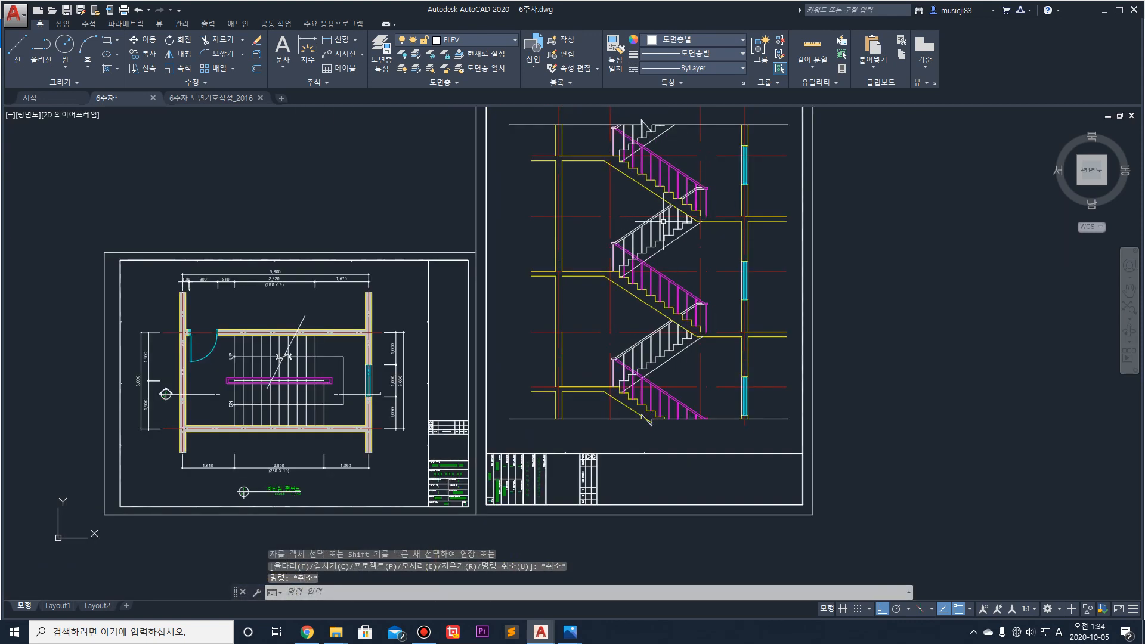
{"action": "scroll", "coordinate": [751, 222], "scroll_direction": "up", "scroll_amount": 2}
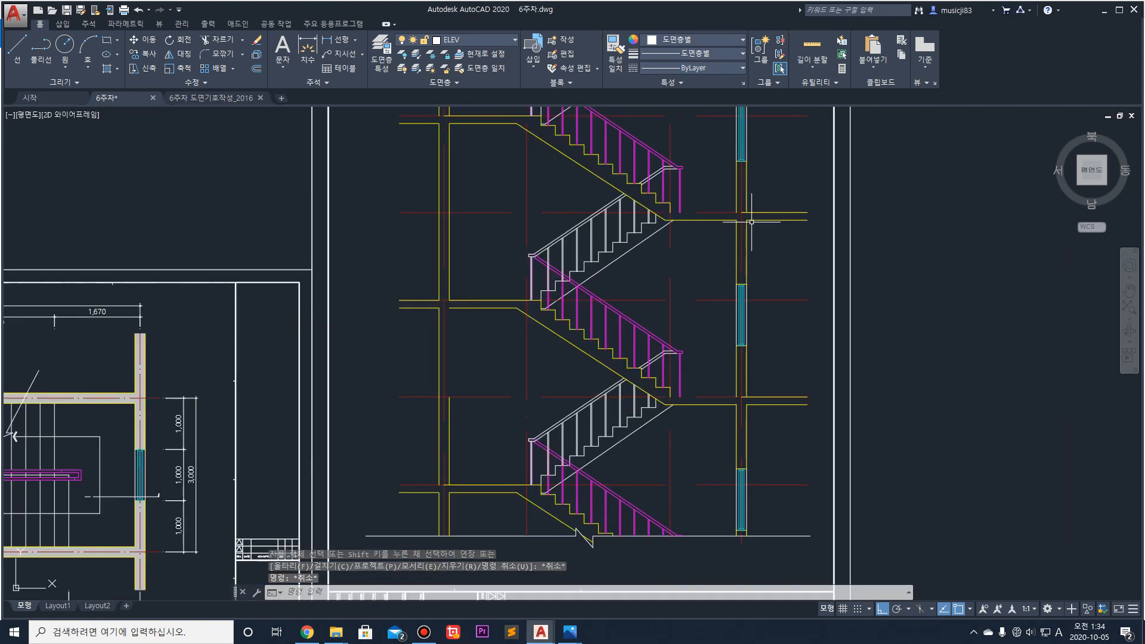
{"action": "scroll", "coordinate": [705, 208], "scroll_direction": "up", "scroll_amount": 2}
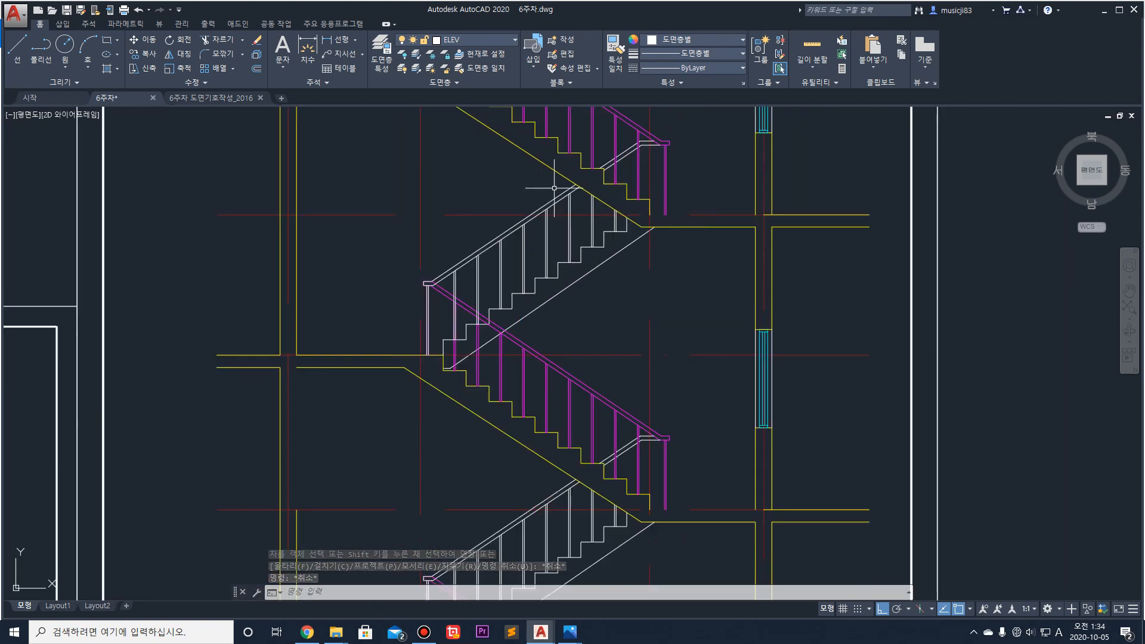
{"action": "left_click", "coordinate": [482, 41]}
{"action": "left_click", "coordinate": [457, 83]}
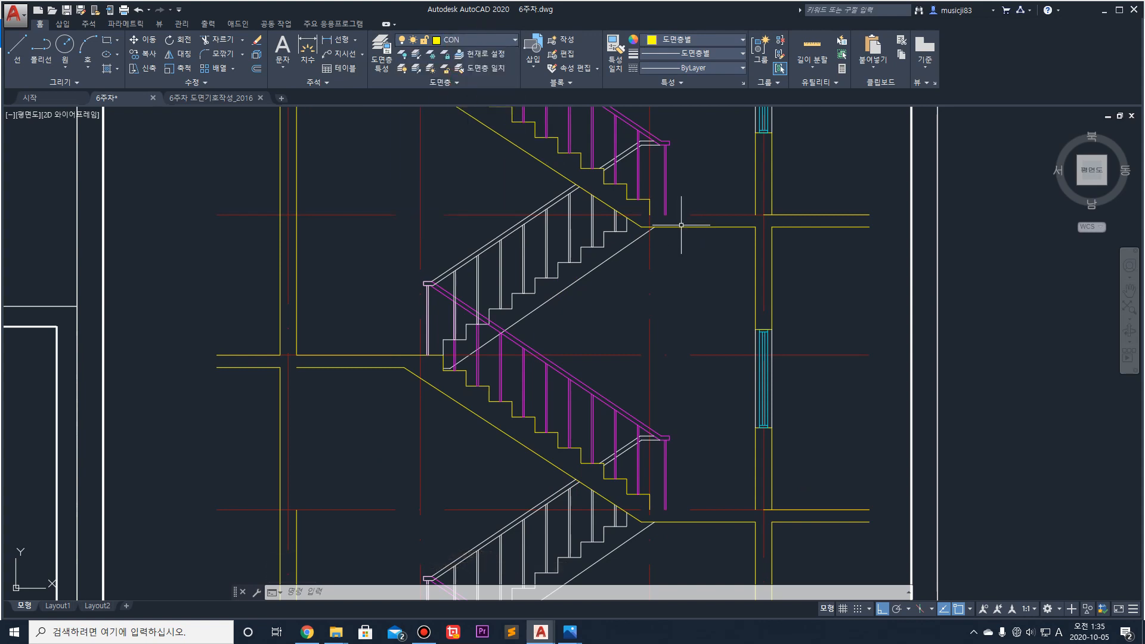
{"action": "key", "text": "l"}
{"action": "key", "text": "Return"}
{"action": "left_click", "coordinate": [649, 214]}
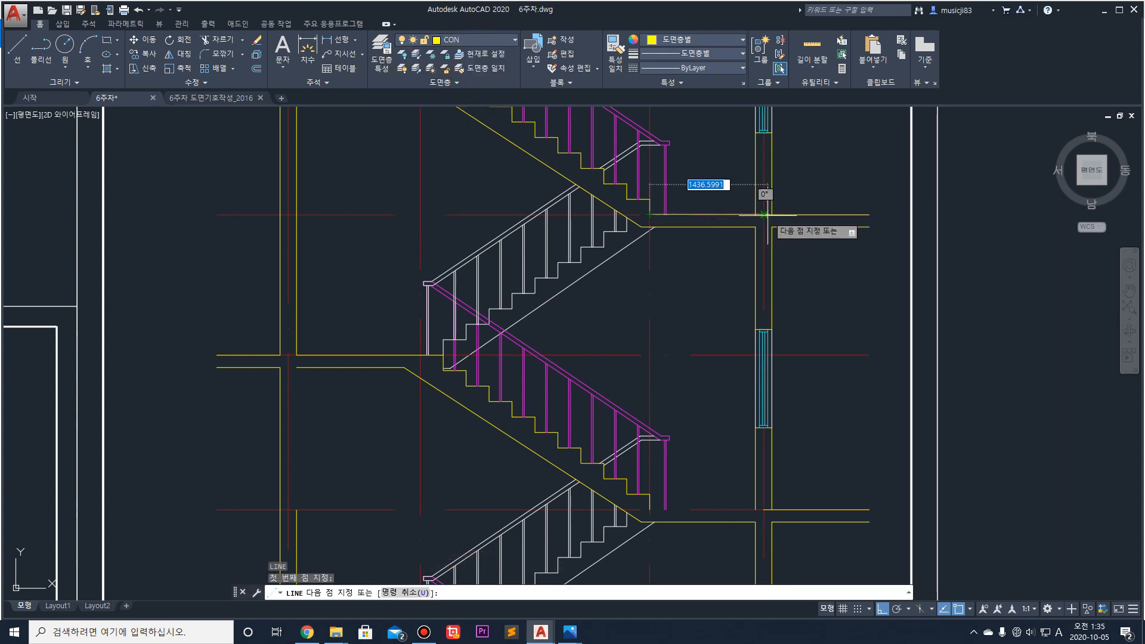
{"action": "left_click", "coordinate": [764, 214]}
{"action": "key", "text": "Escape"}
Step: Draw the missing inner face line of the left wall below the middle floor slab
{"action": "middle_click_drag", "start_coordinate": [353, 364], "coordinate": [546, 252]}
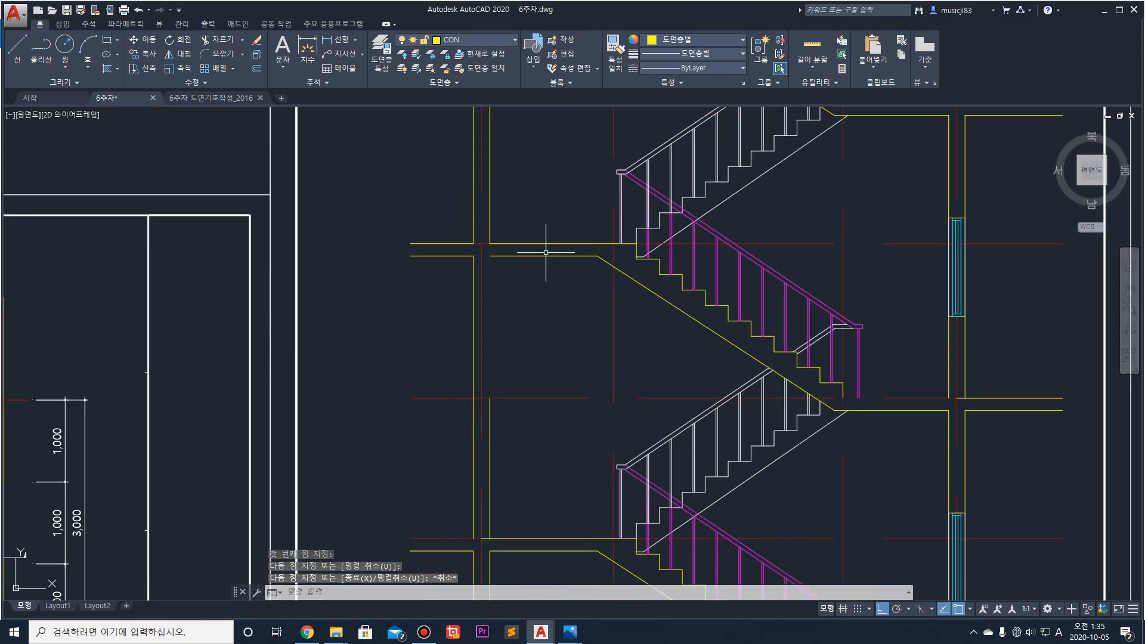
{"action": "key", "text": "l"}
{"action": "key", "text": "Return"}
{"action": "left_click", "coordinate": [496, 257]}
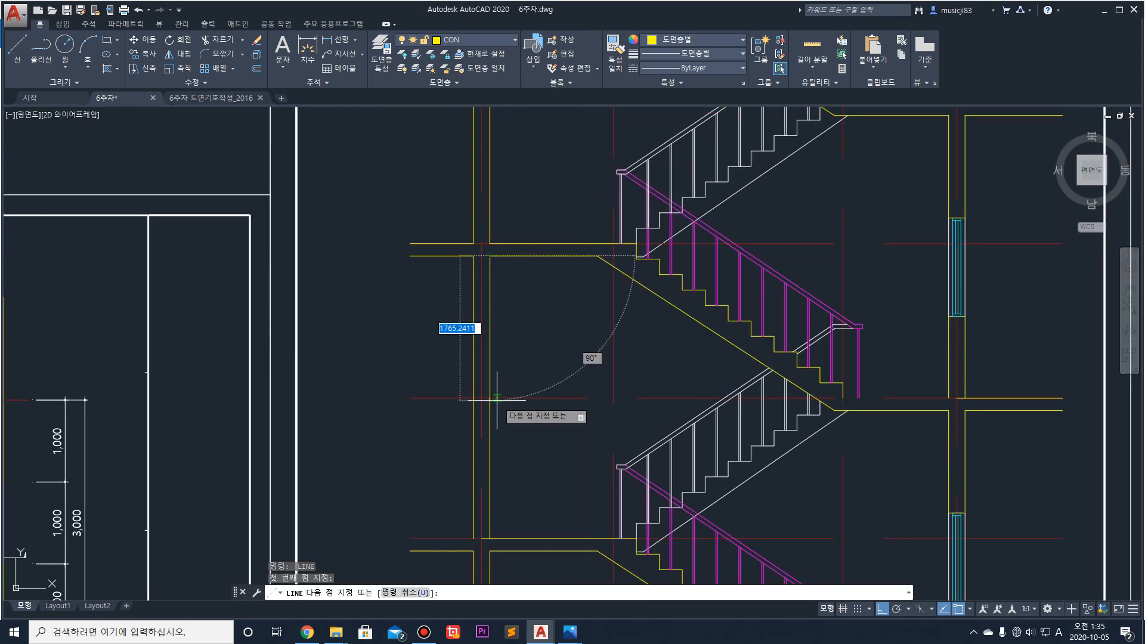
{"action": "left_click", "coordinate": [493, 400]}
{"action": "key", "text": "Escape"}
Step: Draw the lower landing's missing top line from the right wall's inner face to the last stair riser
{"action": "scroll", "coordinate": [585, 372], "scroll_direction": "down", "scroll_amount": 5}
{"action": "scroll", "coordinate": [744, 370], "scroll_direction": "up", "scroll_amount": 5}
{"action": "key", "text": "l"}
{"action": "key", "text": "Return"}
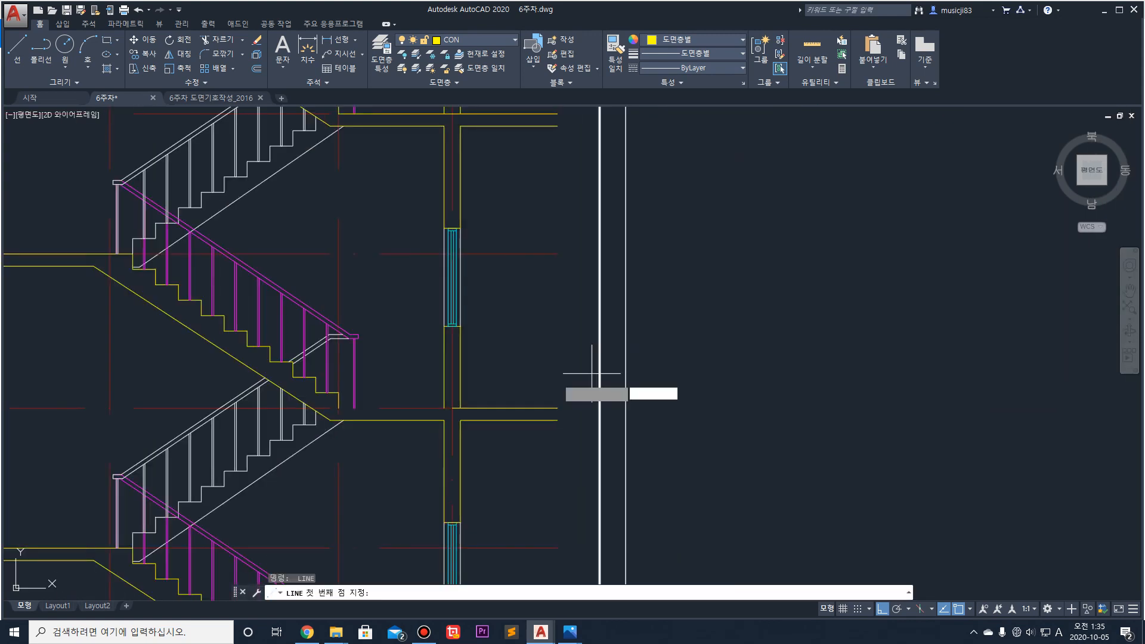
{"action": "left_click", "coordinate": [444, 408]}
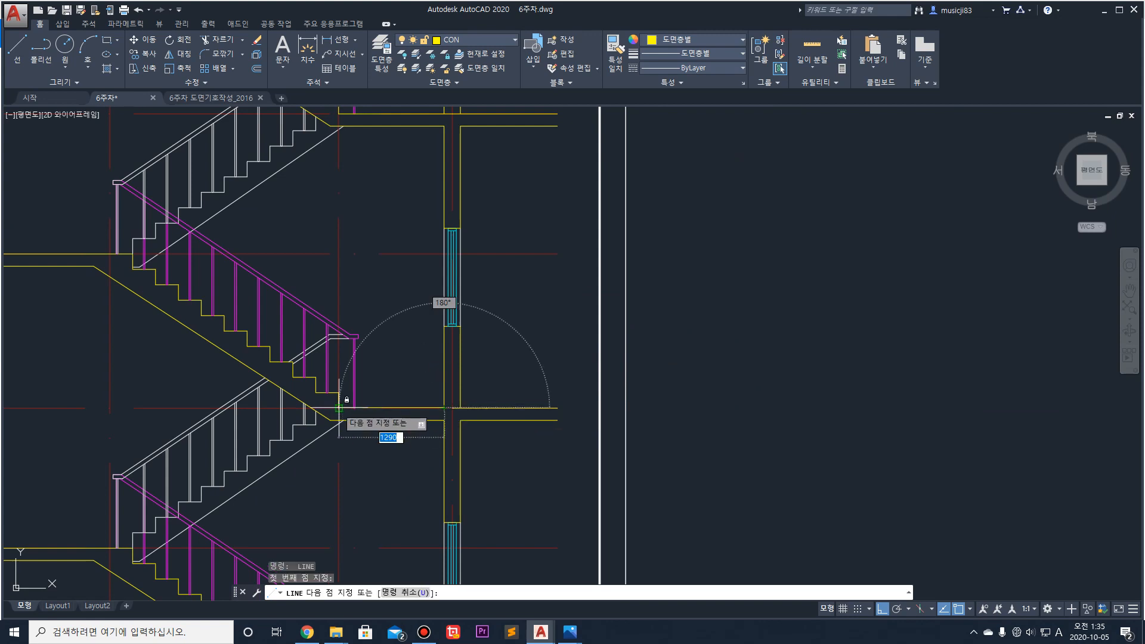
{"action": "left_click", "coordinate": [335, 410]}
{"action": "key", "text": "Escape"}
Step: Shorten the lower landing's outer slab top line so that it starts at the right wall's outer face
{"action": "scroll", "coordinate": [459, 407], "scroll_direction": "up", "scroll_amount": 5}
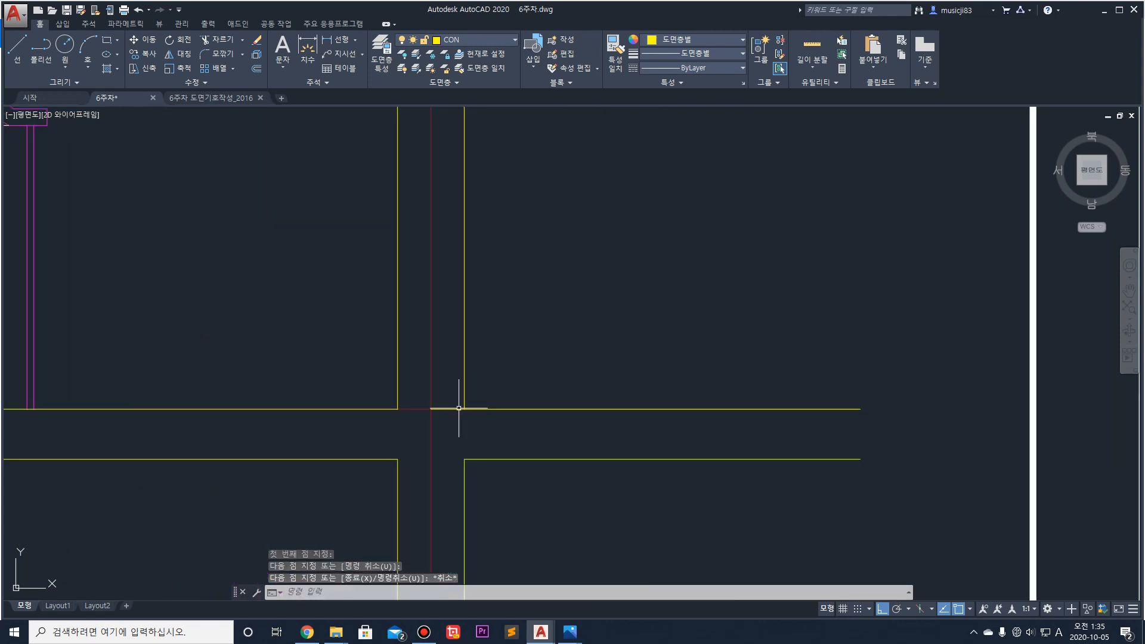
{"action": "left_click", "coordinate": [458, 409]}
{"action": "left_click", "coordinate": [431, 408]}
{"action": "key", "text": "Escape"}
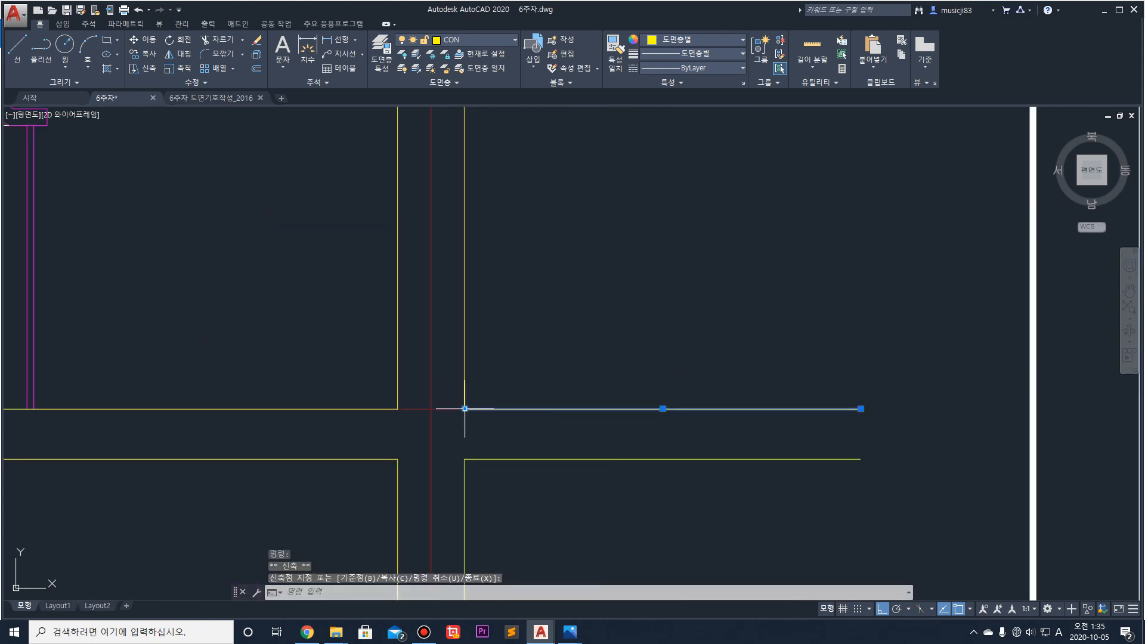
Step: Pull the upper landing's slab top lines back from the wall centerline to the right wall's inner and outer faces
{"action": "scroll", "coordinate": [531, 401], "scroll_direction": "down", "scroll_amount": 5}
{"action": "scroll", "coordinate": [541, 207], "scroll_direction": "up", "scroll_amount": 5}
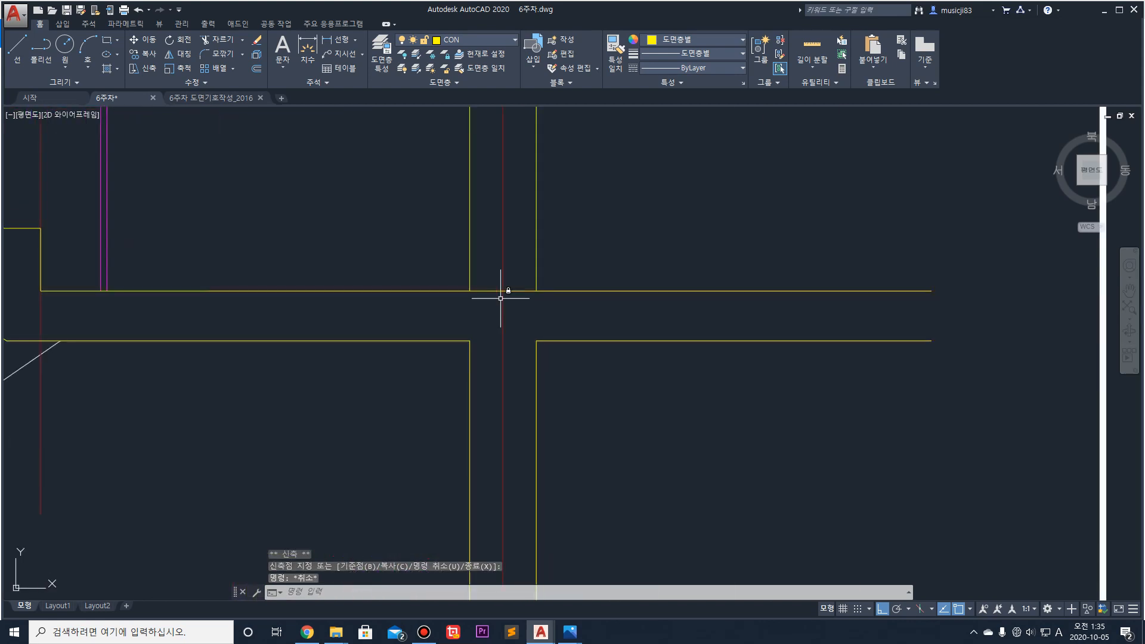
{"action": "left_click", "coordinate": [518, 290]}
{"action": "left_click", "coordinate": [503, 290]}
{"action": "left_click", "coordinate": [536, 290]}
{"action": "left_click", "coordinate": [496, 294]}
{"action": "left_click", "coordinate": [502, 290]}
{"action": "key", "text": "Escape"}
Step: Shorten the top floor slab's top line so that it ends at the left wall's inner face
{"action": "scroll", "coordinate": [560, 333], "scroll_direction": "down", "scroll_amount": 5}
{"action": "scroll", "coordinate": [577, 349], "scroll_direction": "down", "scroll_amount": 2}
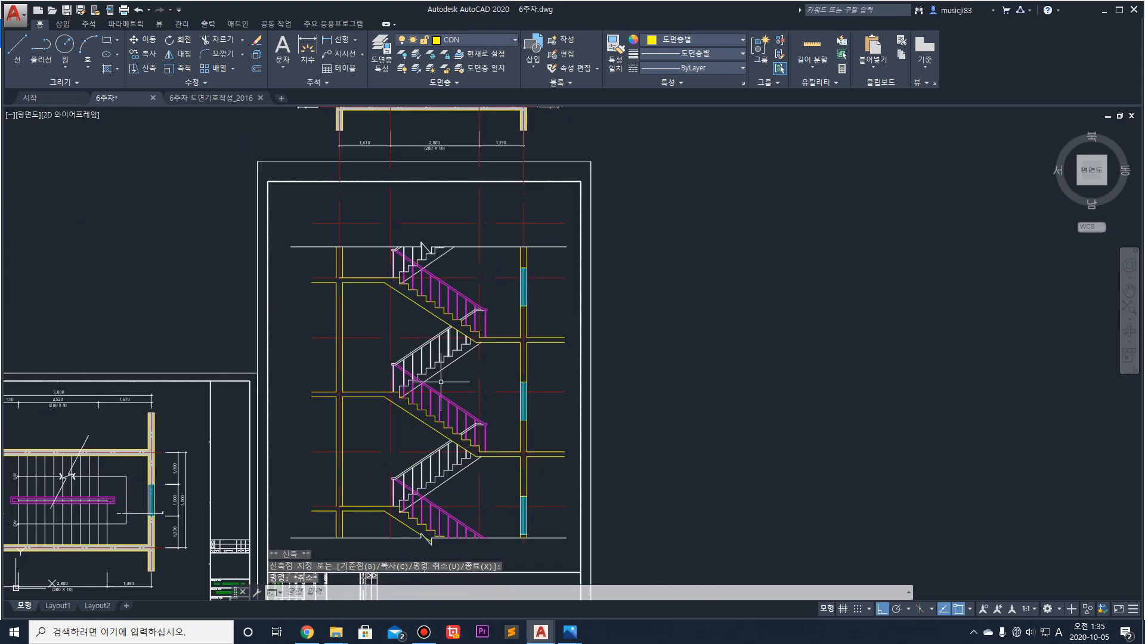
{"action": "scroll", "coordinate": [387, 215], "scroll_direction": "up", "scroll_amount": 5}
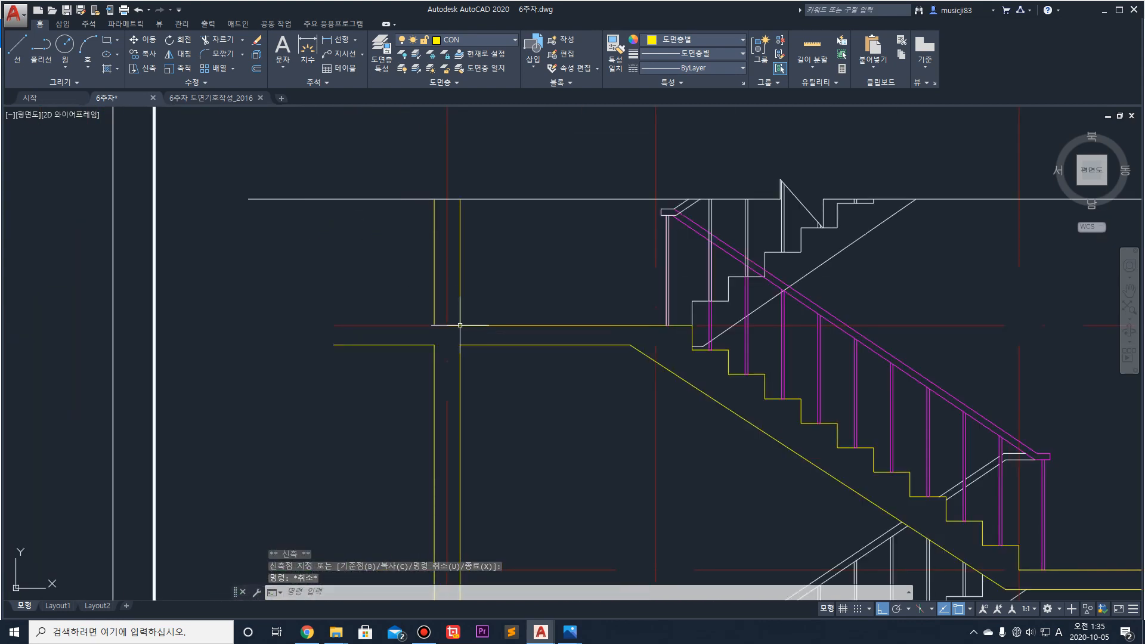
{"action": "scroll", "coordinate": [460, 325], "scroll_direction": "up", "scroll_amount": 5}
{"action": "left_click", "coordinate": [439, 323]}
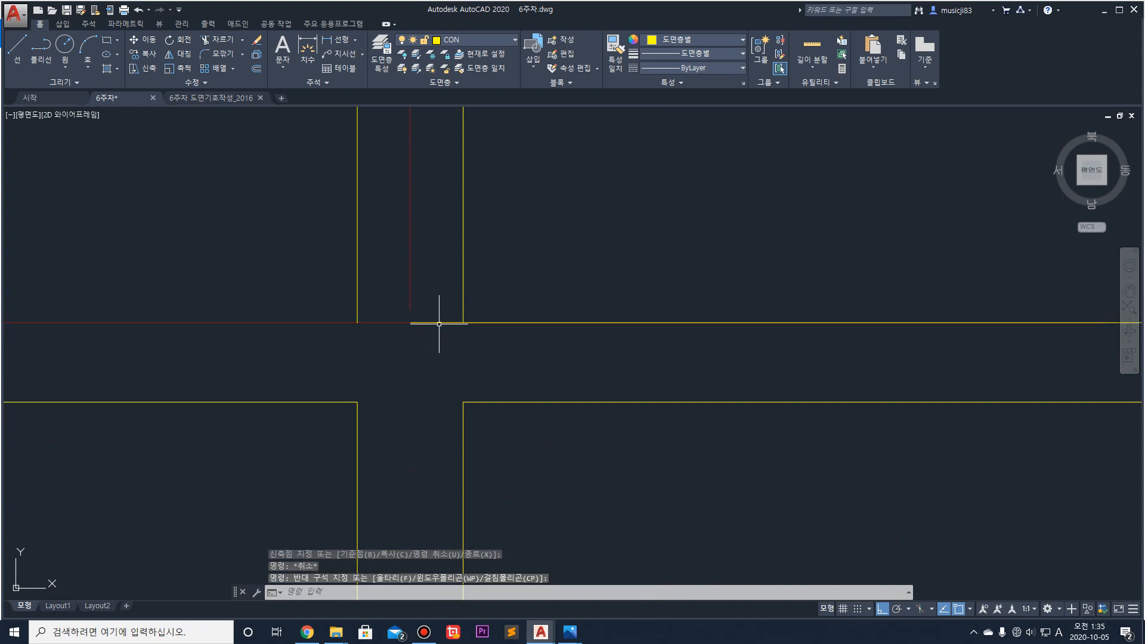
{"action": "left_click", "coordinate": [438, 322]}
{"action": "left_click", "coordinate": [410, 322]}
{"action": "key", "text": "Escape"}
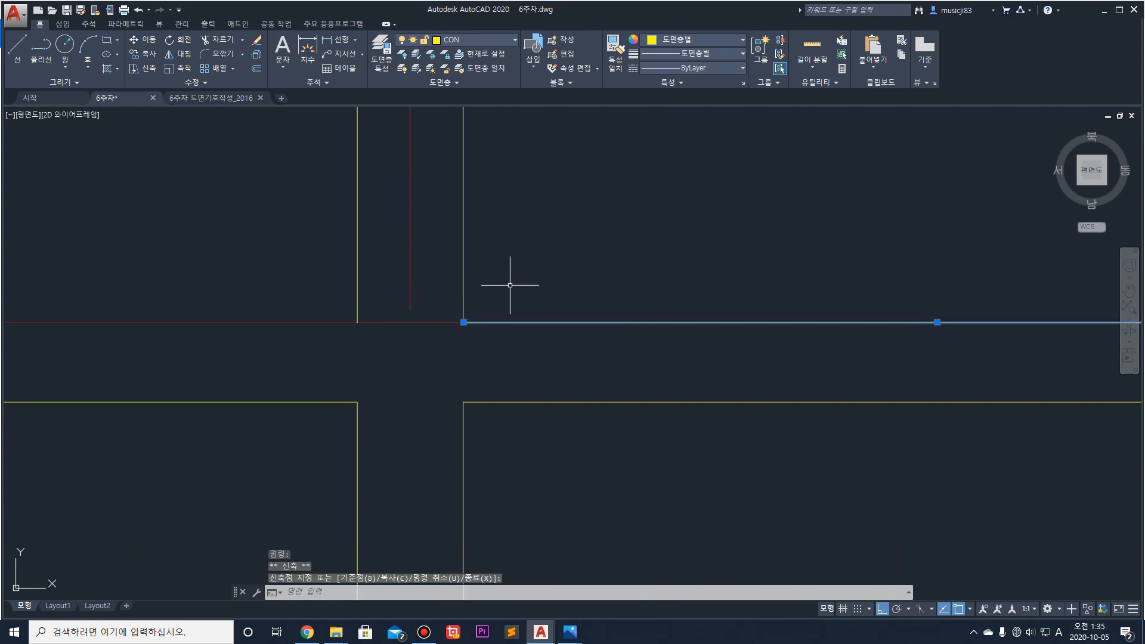
{"action": "key", "text": "Escape"}
Step: Draw the top floor slab's missing top line on the outer side of the left wall
{"action": "scroll", "coordinate": [501, 287], "scroll_direction": "down", "scroll_amount": 3}
{"action": "type", "text": "l"}
{"action": "key", "text": "space"}
{"action": "left_click", "coordinate": [443, 301]}
{"action": "key", "text": "Escape"}
Step: Shorten the bottom floor slab's top line so that it ends at the left wall's inner face
{"action": "scroll", "coordinate": [545, 346], "scroll_direction": "down", "scroll_amount": 3}
{"action": "mouse_move", "coordinate": [672, 408]}
{"action": "middle_mouse_down"}
{"action": "mouse_move", "coordinate": [669, 225]}
{"action": "mouse_move", "coordinate": [686, 178]}
{"action": "middle_mouse_up"}
{"action": "mouse_move", "coordinate": [728, 216]}
{"action": "middle_mouse_down"}
{"action": "mouse_move", "coordinate": [771, 331]}
{"action": "mouse_move", "coordinate": [777, 219]}
{"action": "middle_mouse_up"}
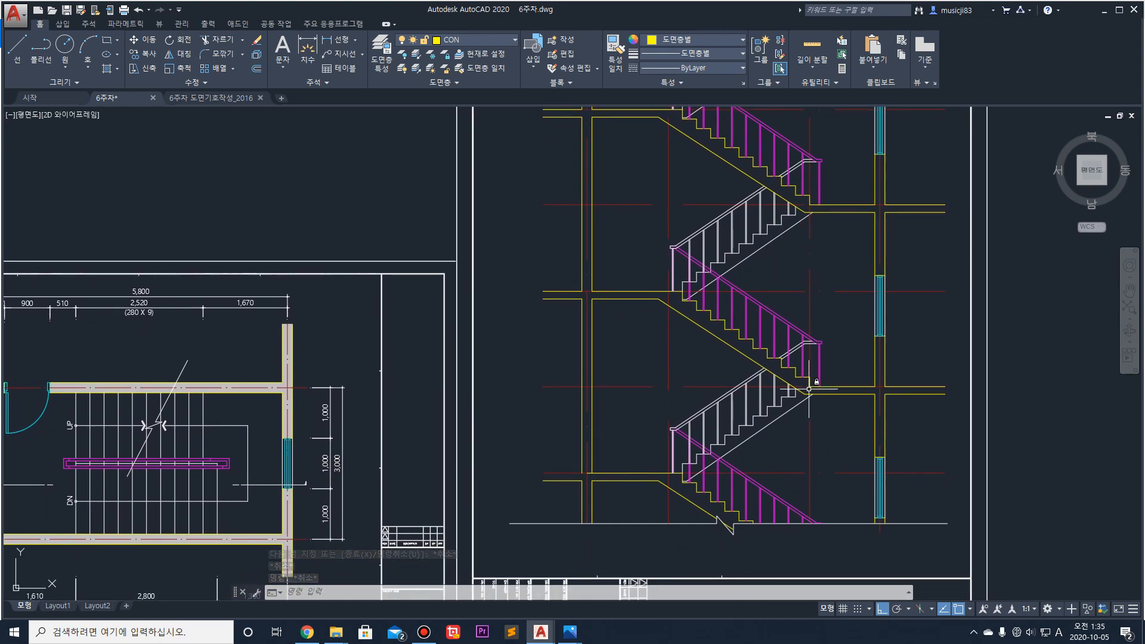
{"action": "scroll", "coordinate": [602, 482], "scroll_direction": "up", "scroll_amount": 2}
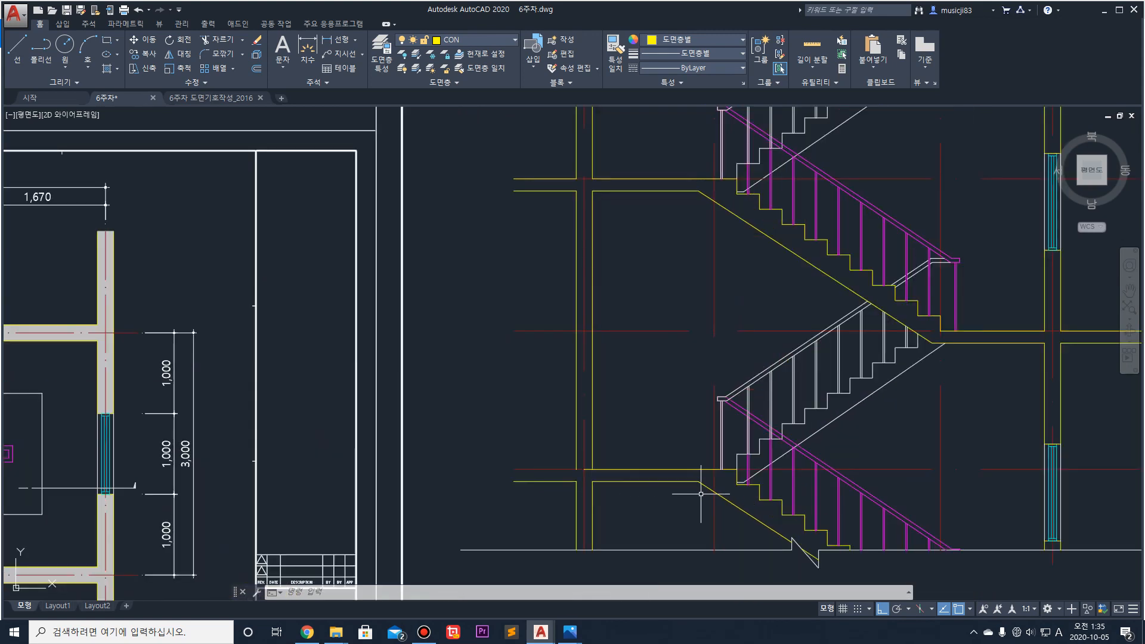
{"action": "scroll", "coordinate": [532, 490], "scroll_direction": "up", "scroll_amount": 4}
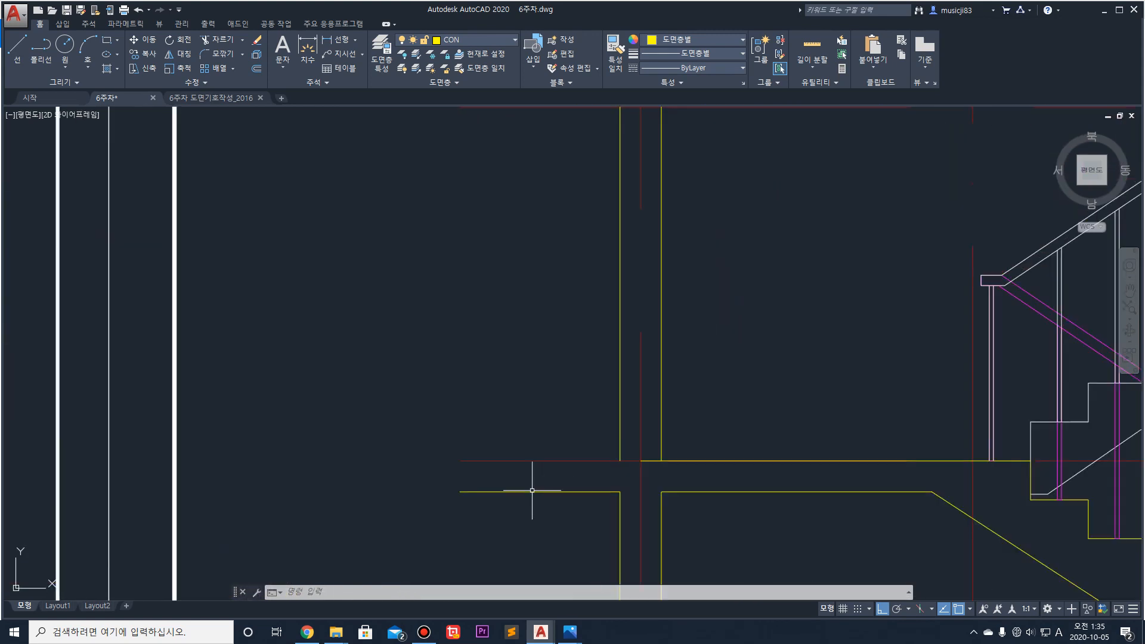
{"action": "left_click", "coordinate": [641, 460]}
{"action": "left_click", "coordinate": [660, 460]}
{"action": "key", "text": "Escape"}
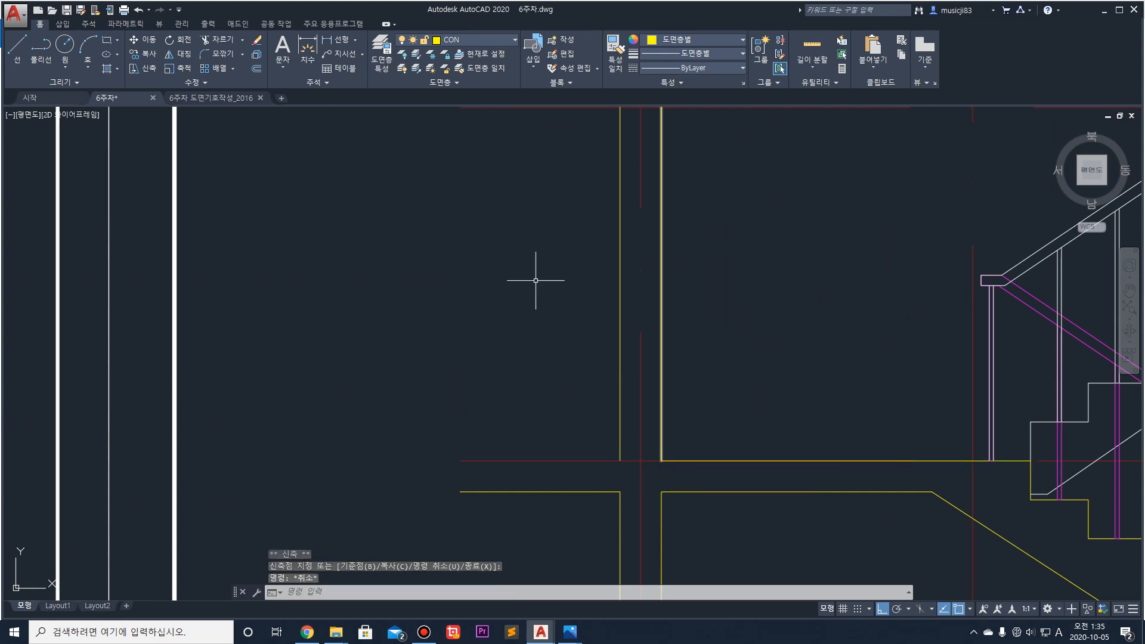
Step: Draw the bottom floor slab's missing top line from the left wall's outer face to the slab's outer end
{"action": "type", "text": "l"}
{"action": "key", "text": "Return"}
{"action": "left_click", "coordinate": [620, 461]}
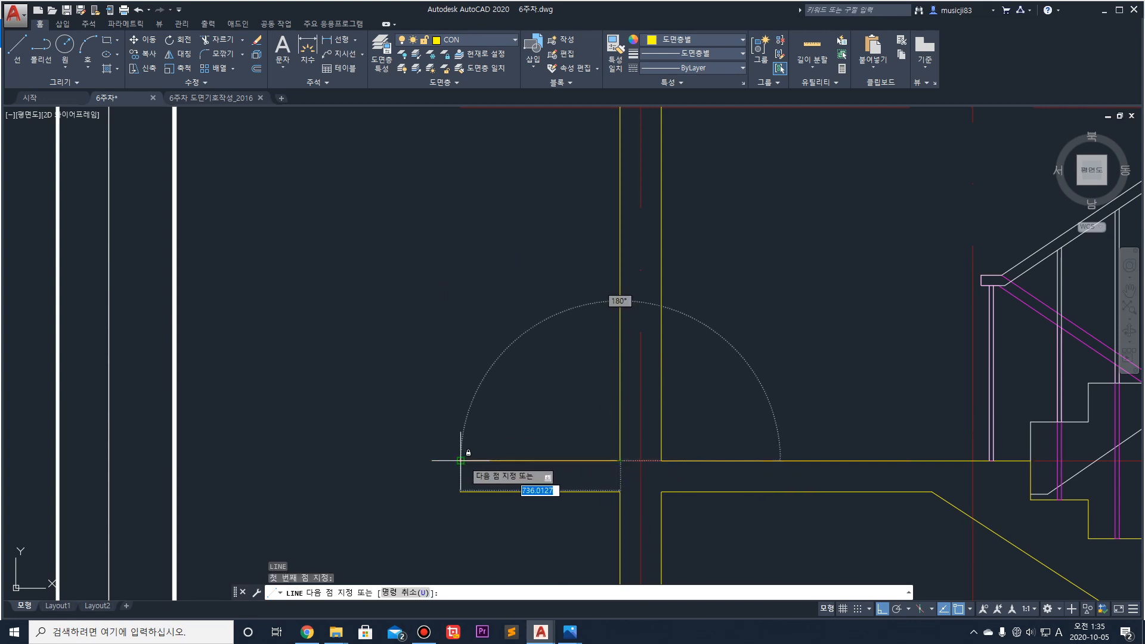
{"action": "left_click", "coordinate": [456, 460]}
{"action": "key", "text": "Escape"}
Step: Make HAT the current layer
{"action": "scroll", "coordinate": [544, 421], "scroll_direction": "down", "scroll_amount": 5}
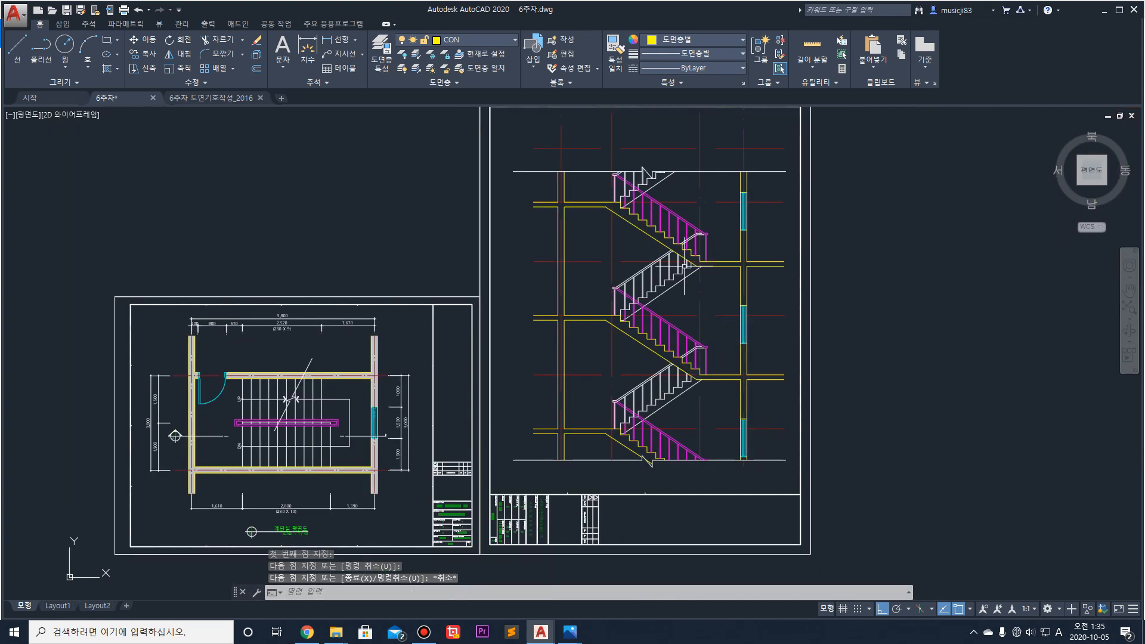
{"action": "left_click", "coordinate": [489, 43]}
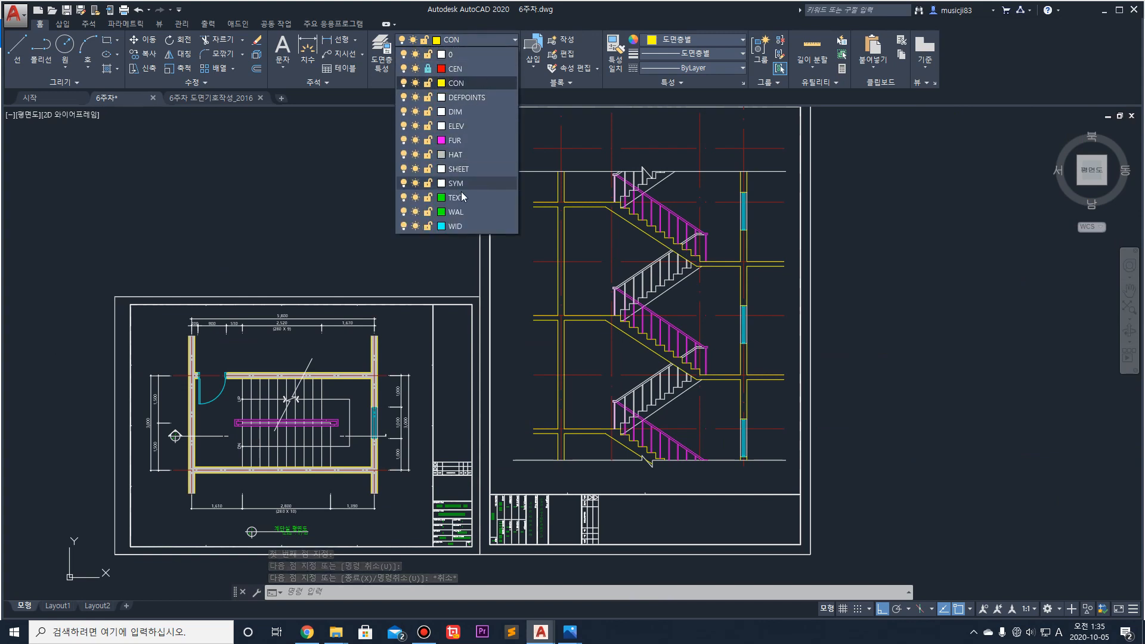
{"action": "left_click", "coordinate": [471, 155]}
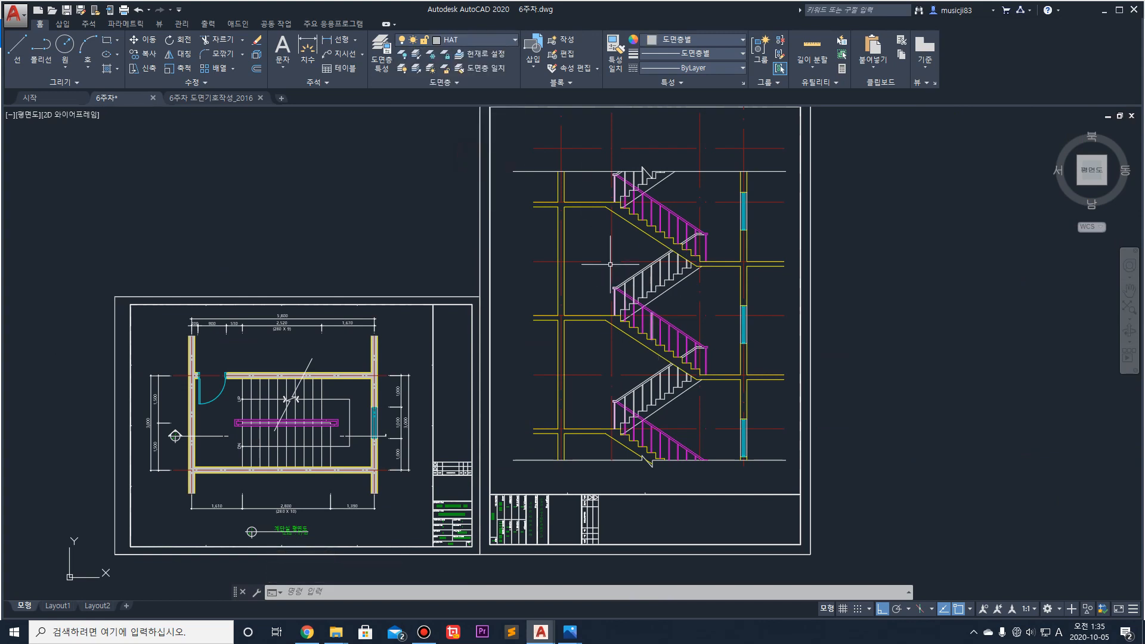
Step: Try to fill the top floor slab and left wall section with a solid hatch, and undo it
{"action": "scroll", "coordinate": [592, 205], "scroll_direction": "up", "scroll_amount": 2}
{"action": "key", "text": "Return"}
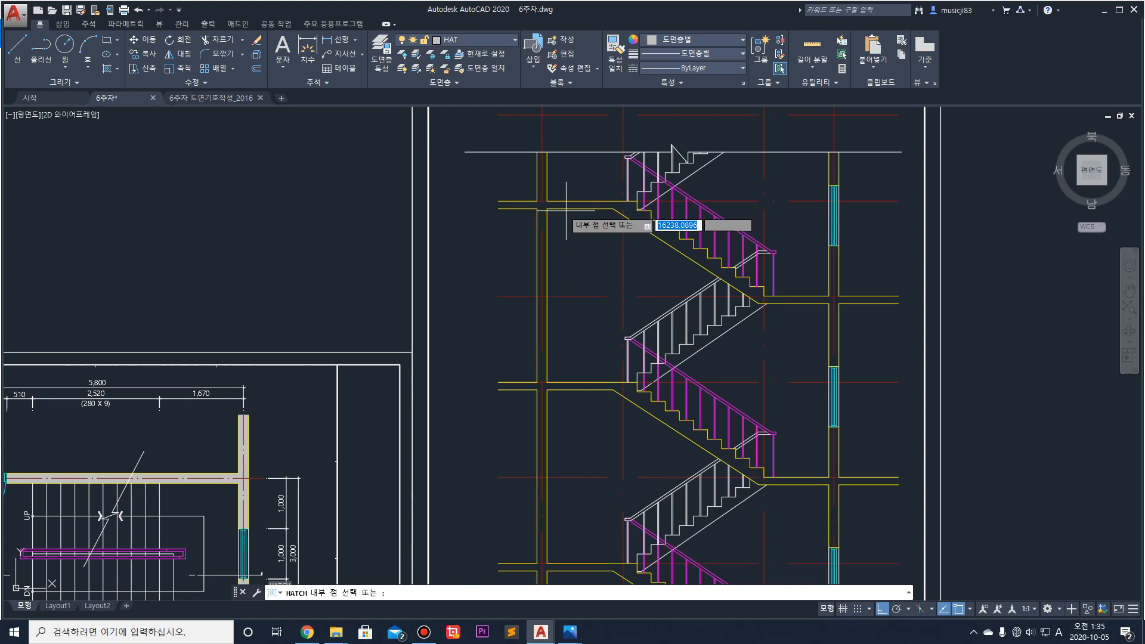
{"action": "scroll", "coordinate": [596, 215], "scroll_direction": "up", "scroll_amount": 3}
{"action": "left_click", "coordinate": [532, 208]}
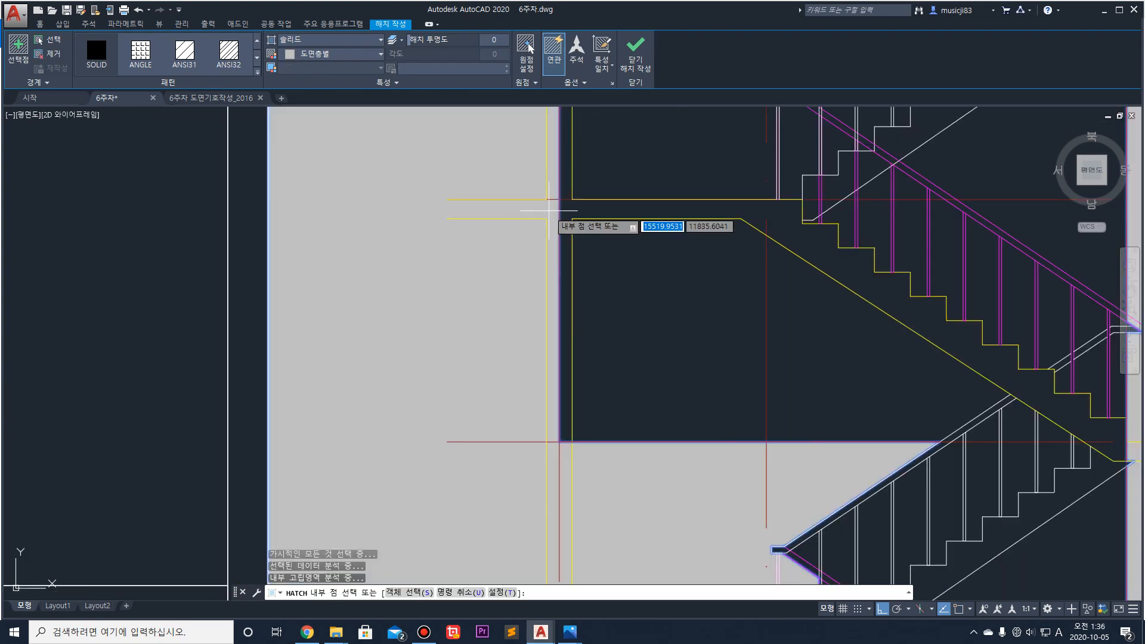
{"action": "key", "text": "Escape"}
{"action": "key", "text": "Escape"}
{"action": "key", "text": "Escape"}
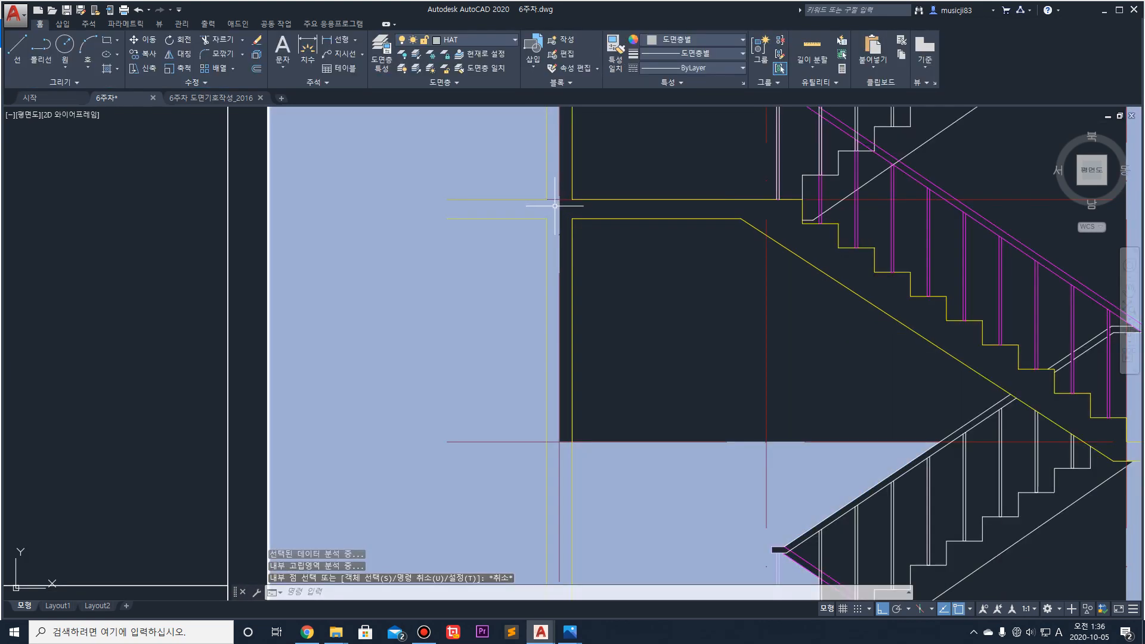
{"action": "scroll", "coordinate": [530, 248], "scroll_direction": "down", "scroll_amount": 2}
{"action": "scroll", "coordinate": [525, 231], "scroll_direction": "up", "scroll_amount": 4}
{"action": "key", "text": "ctrl+z"}
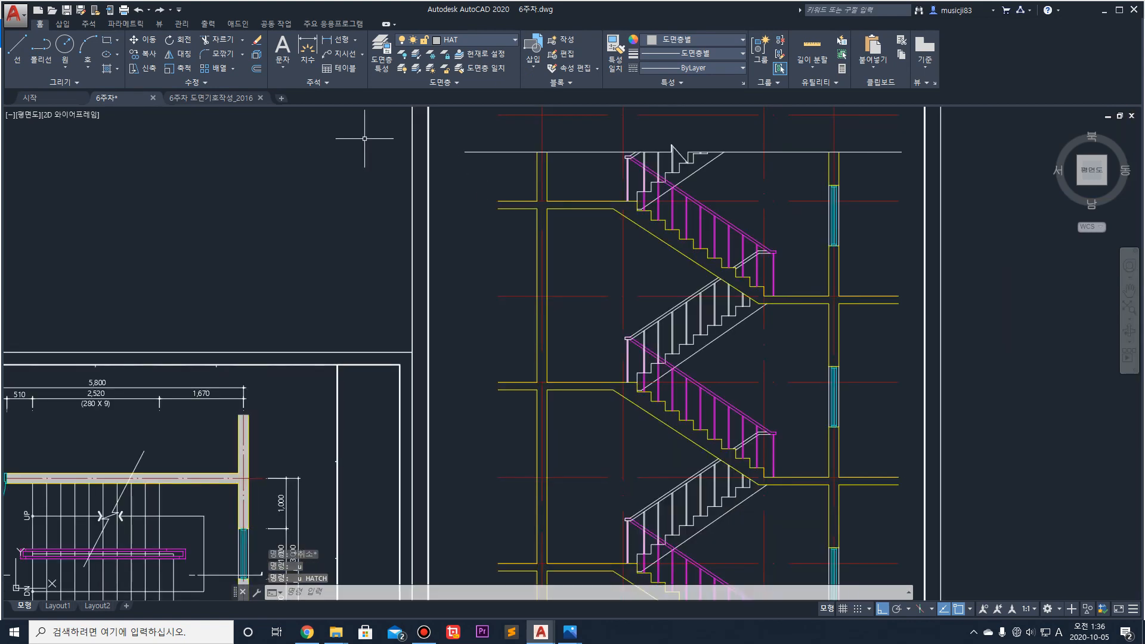
Step: Draw a short vertical line closing the open outer end of the top floor slab beyond the left wall
{"action": "type", "text": "l"}
{"action": "key", "text": "Return"}
{"action": "left_click", "coordinate": [498, 204]}
{"action": "left_click", "coordinate": [498, 209]}
{"action": "key", "text": "Return"}
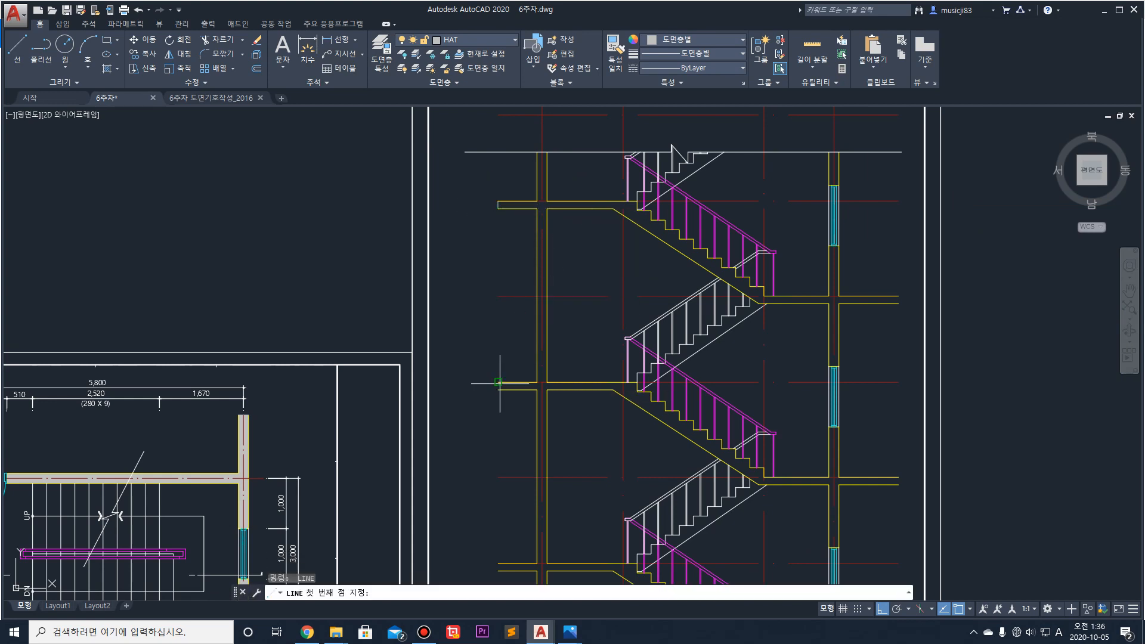
Step: Close the remaining open outer ends of the floor slabs and stair landing slabs with short vertical lines
{"action": "middle_click_drag", "start_coordinate": [529, 470], "coordinate": [541, 290]}
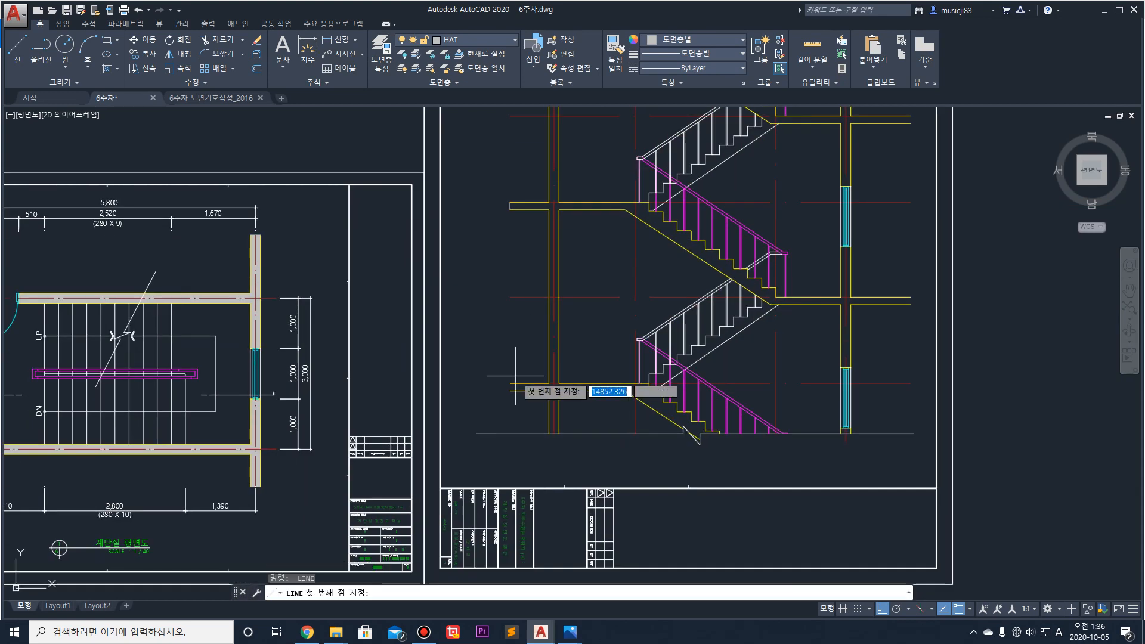
{"action": "middle_click_drag", "start_coordinate": [751, 390], "coordinate": [573, 418]}
{"action": "key", "text": "Return"}
{"action": "left_click", "coordinate": [731, 325]}
{"action": "middle_click_drag", "start_coordinate": [716, 224], "coordinate": [693, 374]}
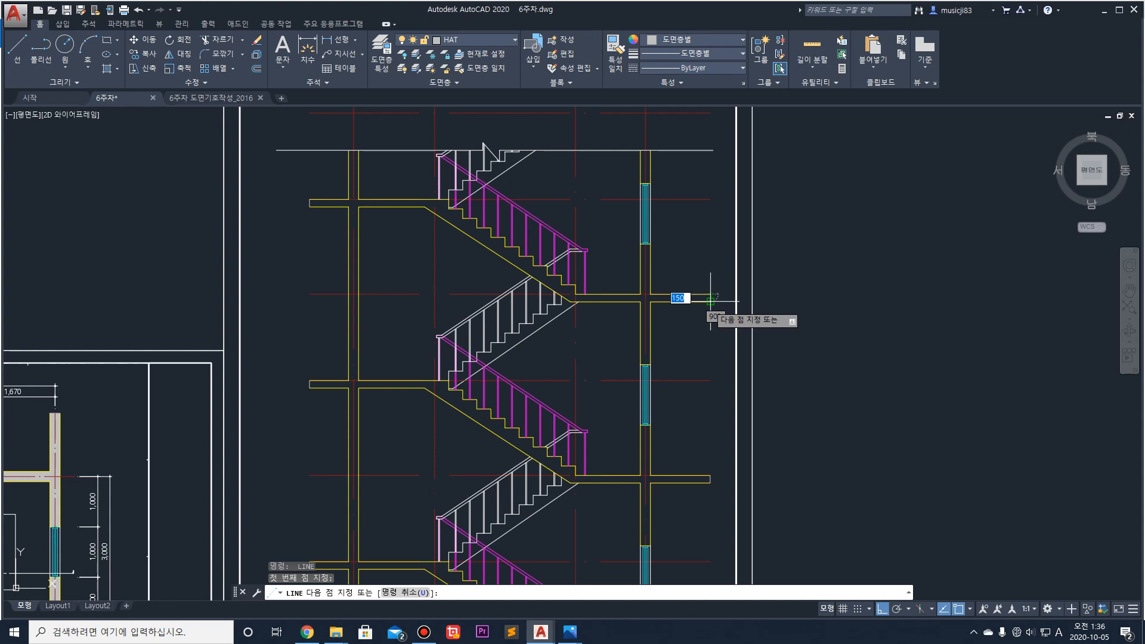
{"action": "left_click", "coordinate": [710, 294]}
{"action": "key", "text": "Return"}
{"action": "middle_click_drag", "start_coordinate": [547, 394], "coordinate": [613, 364]}
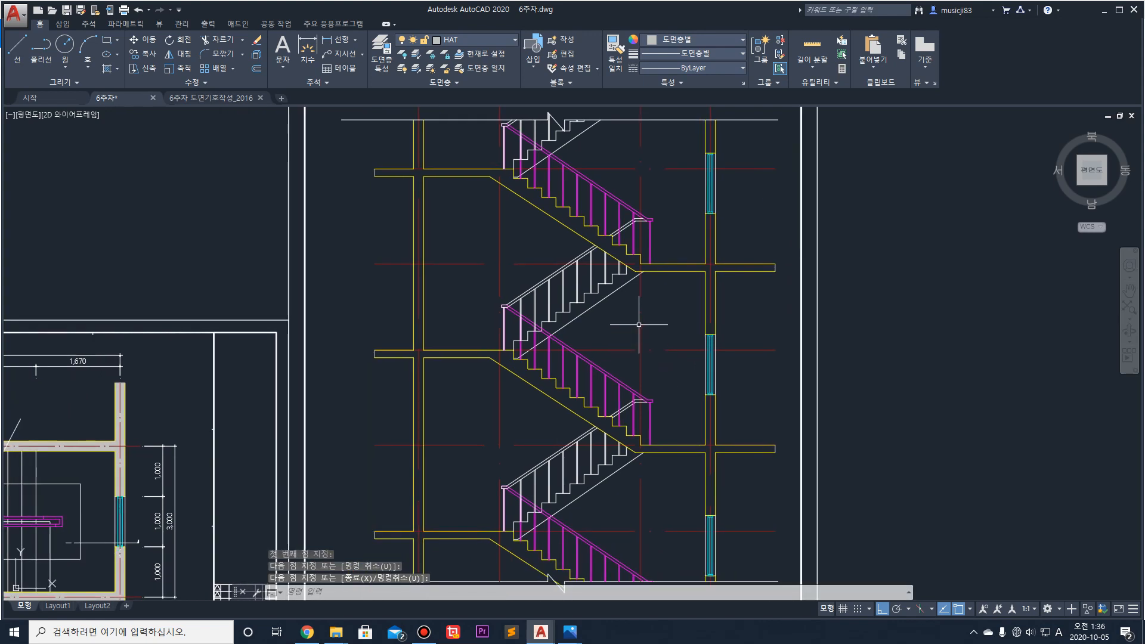
{"action": "type", "text": "h"}
{"action": "key", "text": "Return"}
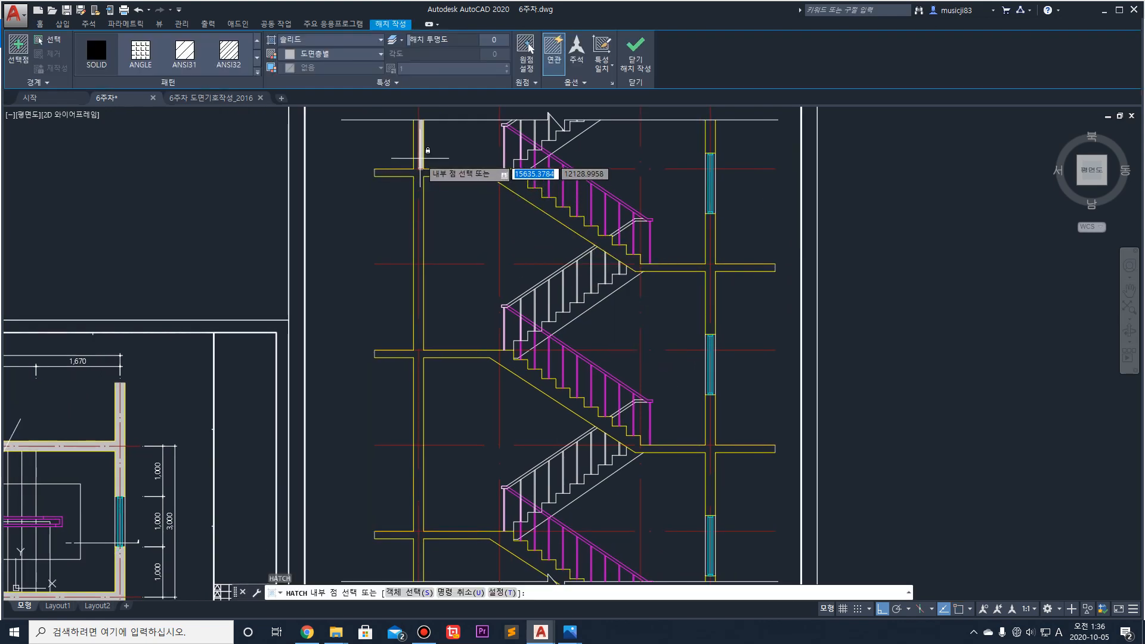
{"action": "key", "text": "Escape"}
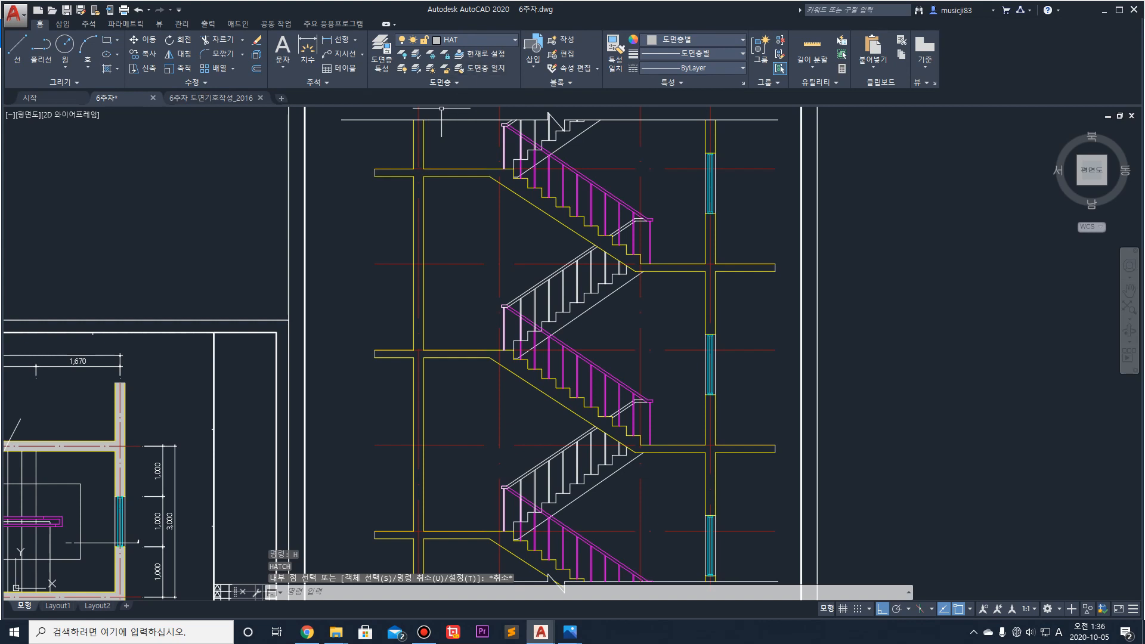
{"action": "type", "text": "h"}
{"action": "key", "text": "Return"}
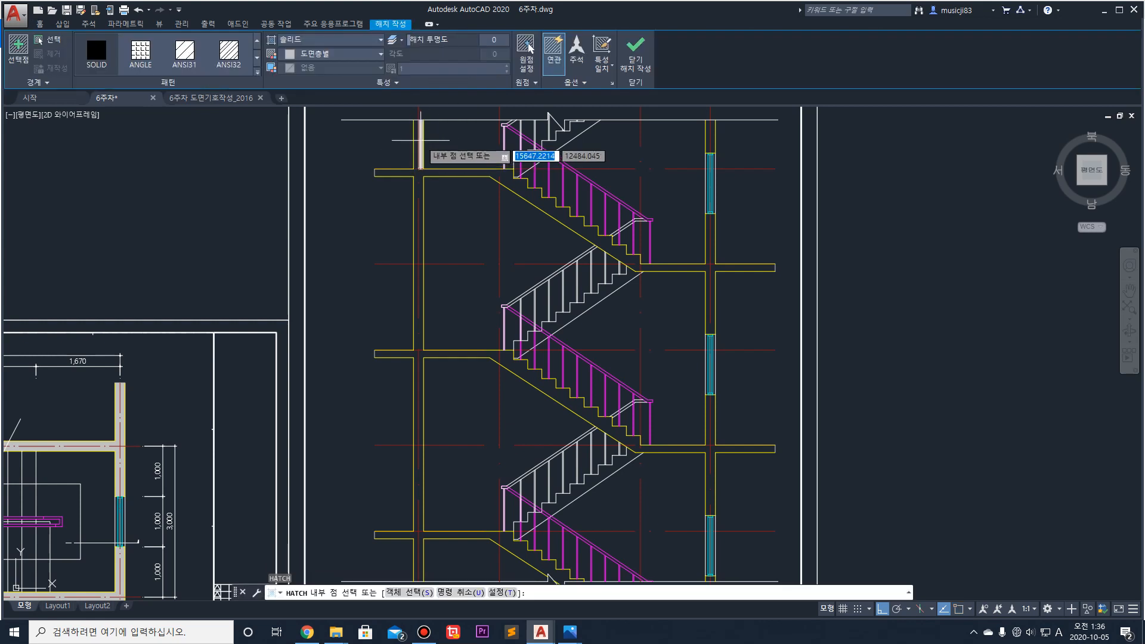
{"action": "key", "text": "Escape"}
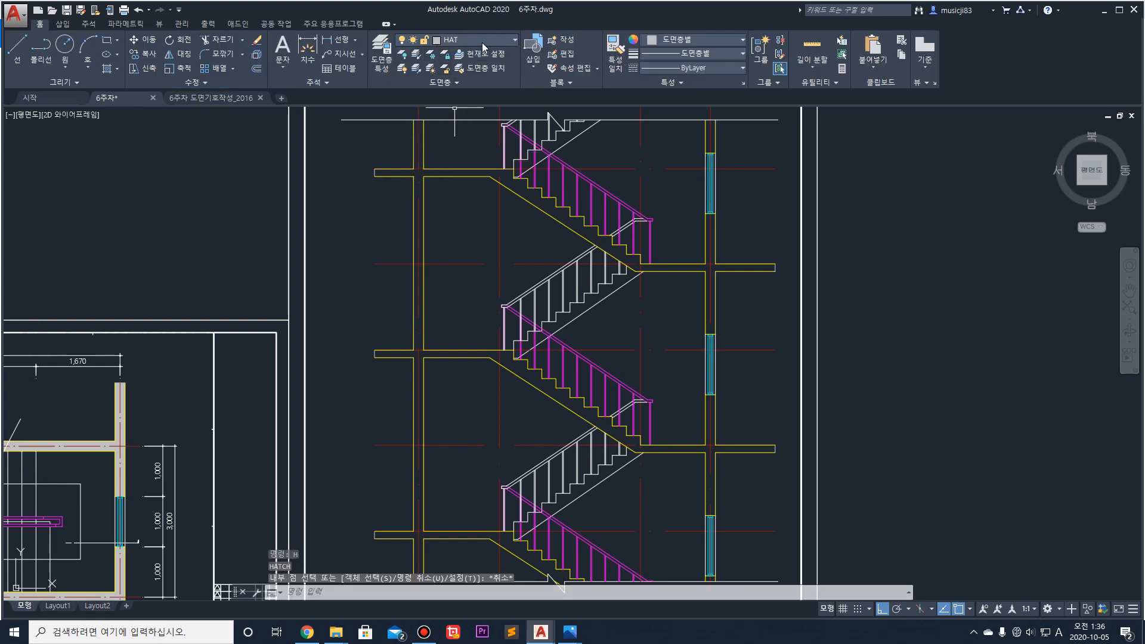
Step: Turn off the CEN layer and fill the section's cut walls, slabs and stair flights with a SOLID hatch
{"action": "left_click", "coordinate": [453, 39]}
{"action": "left_click", "coordinate": [406, 69]}
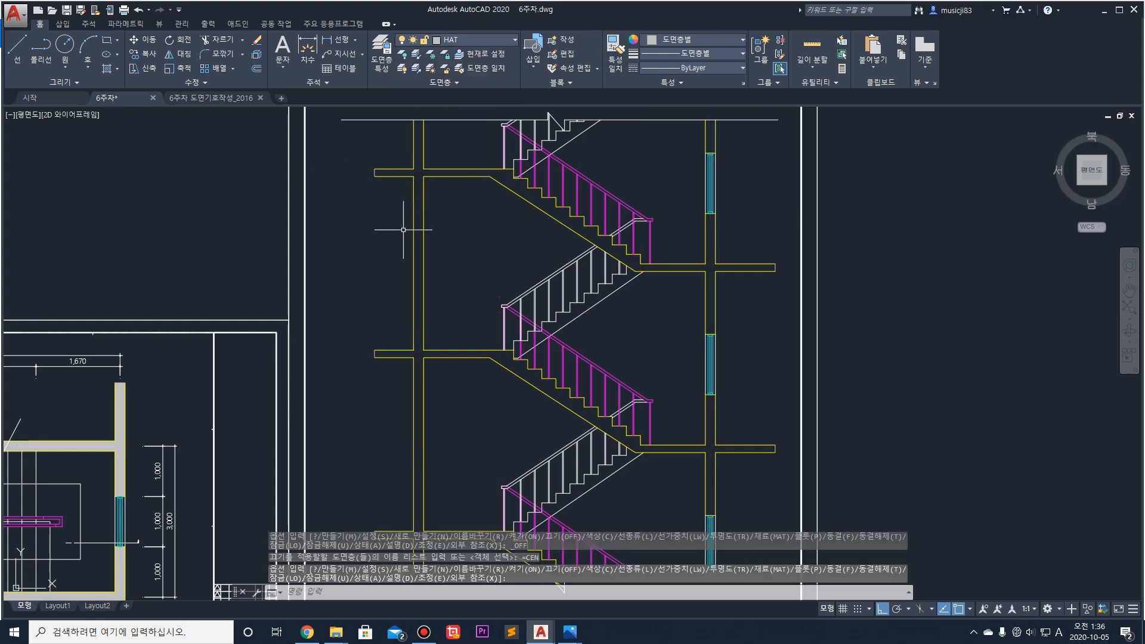
{"action": "type", "text": "h"}
{"action": "key", "text": "Return"}
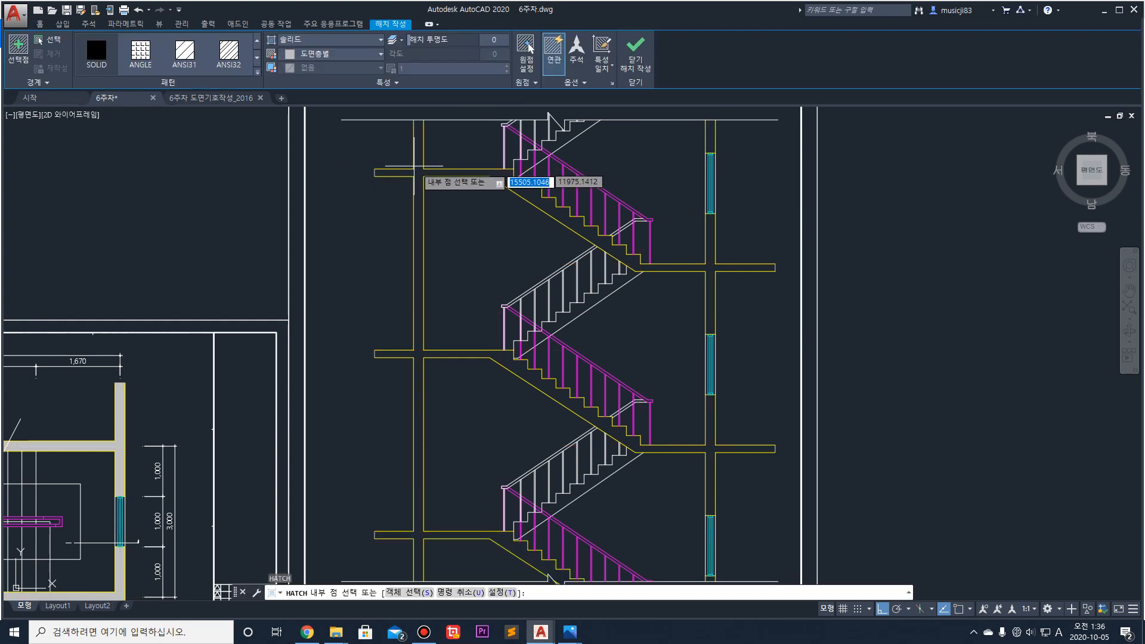
{"action": "left_click", "coordinate": [424, 174]}
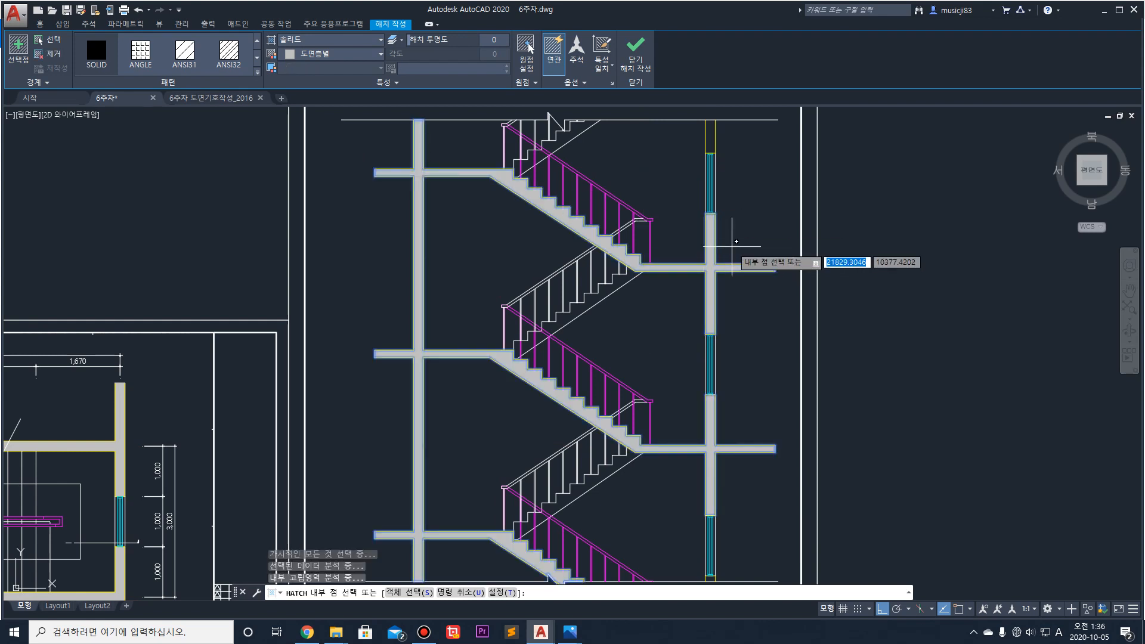
{"action": "middle_click_drag", "start_coordinate": [708, 176], "coordinate": [691, 223]}
{"action": "middle_click_drag", "start_coordinate": [715, 536], "coordinate": [707, 366]}
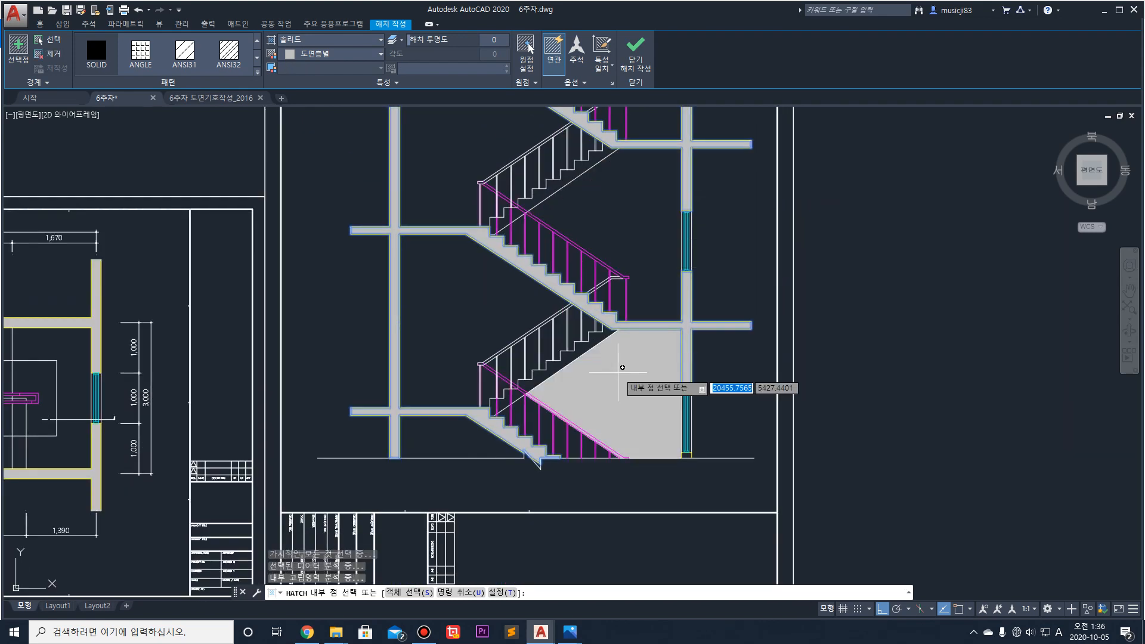
{"action": "key", "text": "Escape"}
{"action": "scroll", "coordinate": [679, 305], "scroll_direction": "down", "scroll_amount": 2}
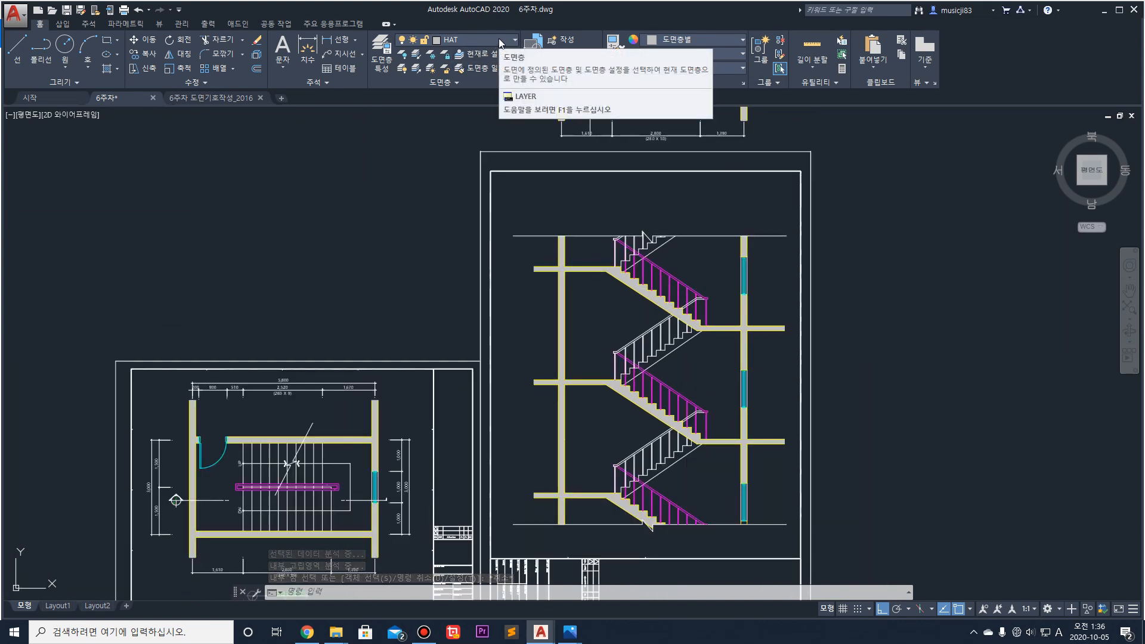
Step: Turn on and unlock the CEN layer and make it current
{"action": "left_click", "coordinate": [459, 40]}
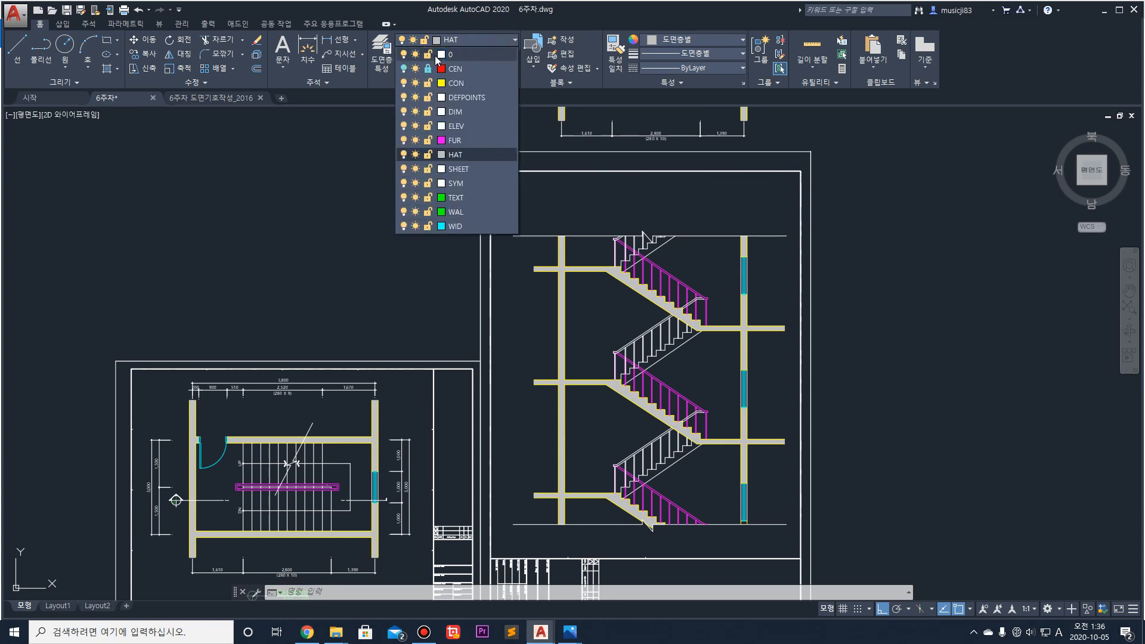
{"action": "left_click", "coordinate": [407, 70]}
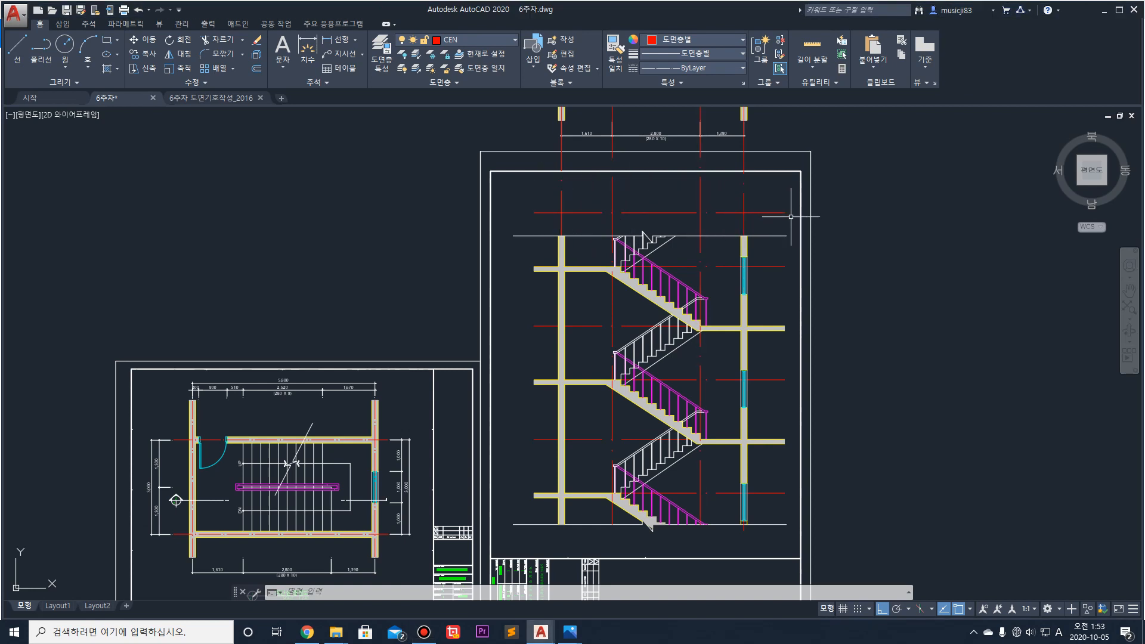
{"action": "scroll", "coordinate": [574, 241], "scroll_direction": "up", "scroll_amount": 4}
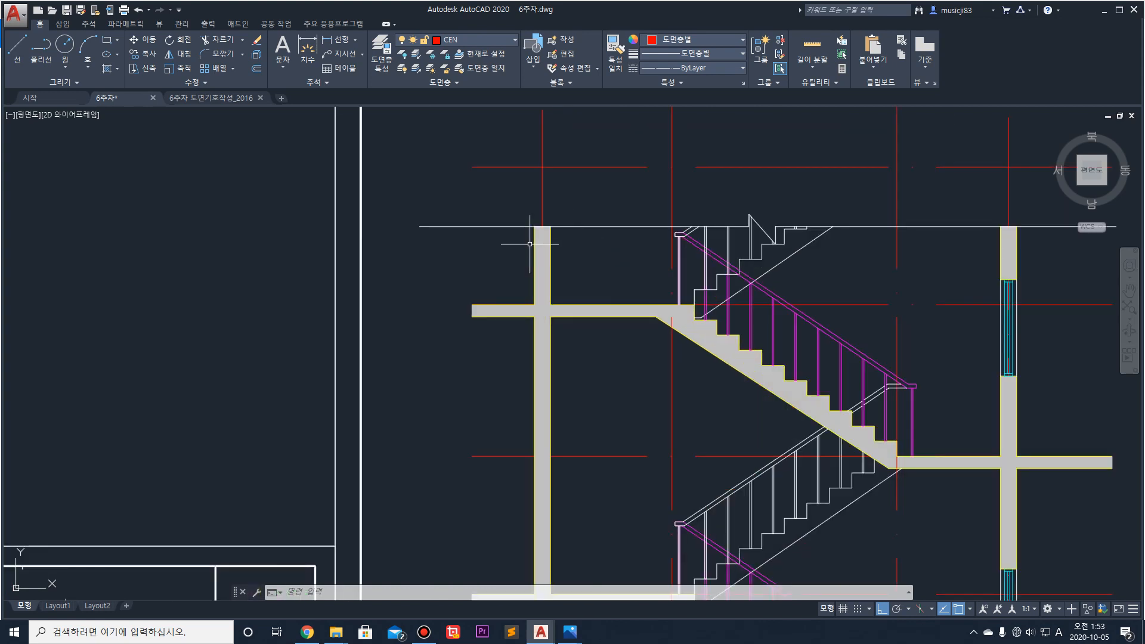
{"action": "scroll", "coordinate": [529, 244], "scroll_direction": "down", "scroll_amount": 4}
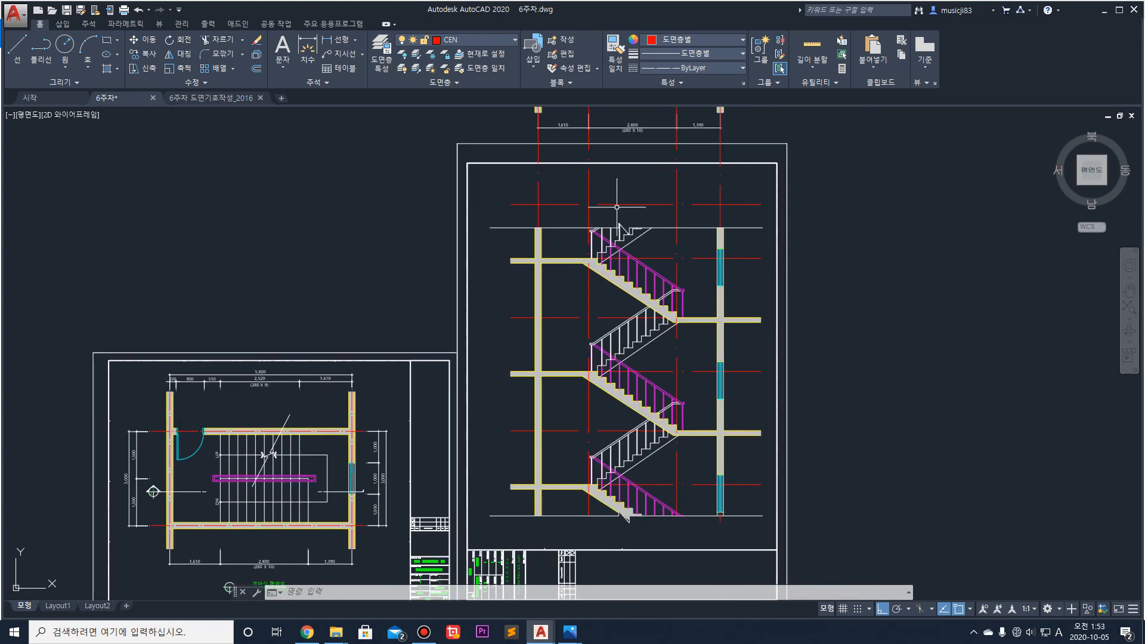
Step: Bring all vertical and horizontal centre lines of the section drawing to the front, above the hatch
{"action": "left_click", "coordinate": [748, 212]}
{"action": "left_click", "coordinate": [501, 197]}
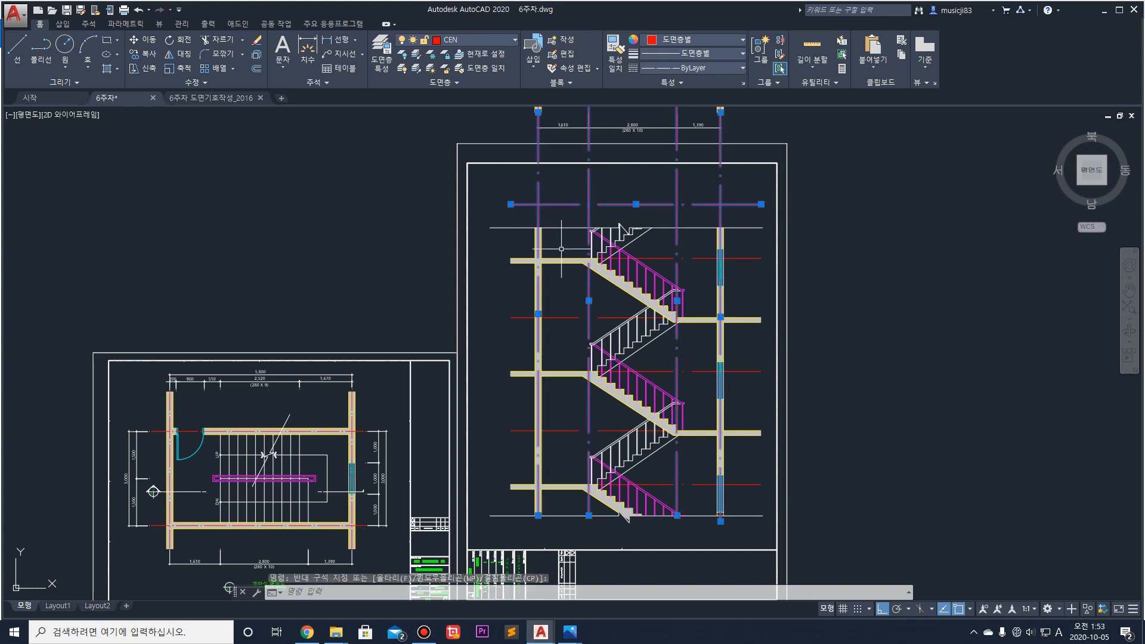
{"action": "left_click", "coordinate": [578, 339]}
{"action": "left_click", "coordinate": [564, 296]}
{"action": "left_click", "coordinate": [563, 417]}
{"action": "left_click", "coordinate": [718, 450]}
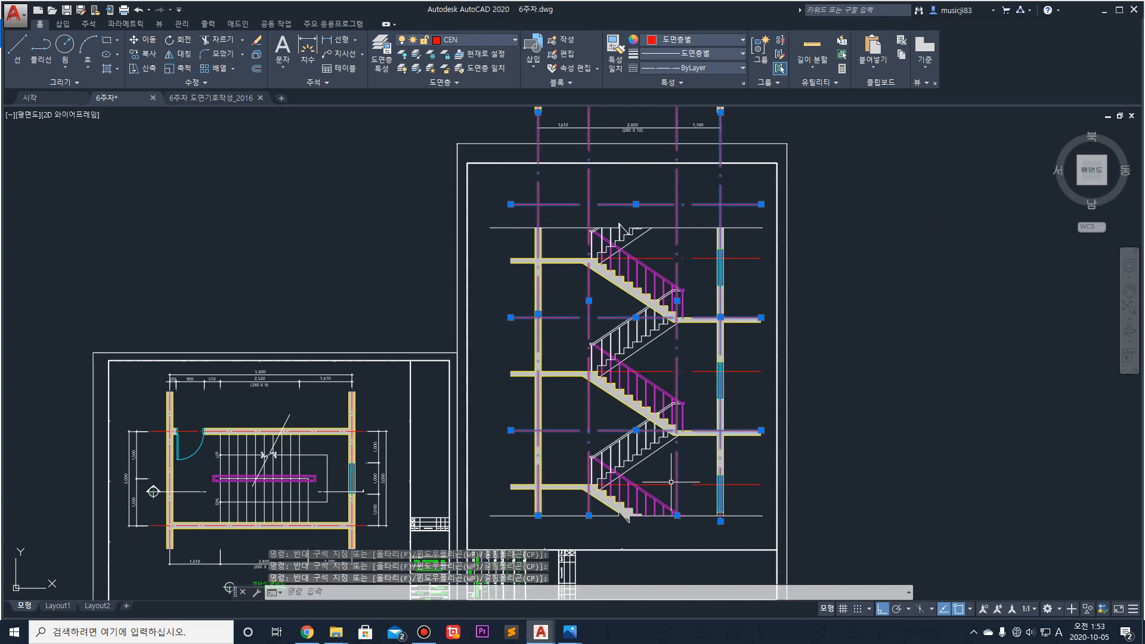
{"action": "left_click", "coordinate": [762, 498]}
{"action": "left_click", "coordinate": [742, 474]}
{"action": "left_click", "coordinate": [761, 391]}
{"action": "left_click", "coordinate": [737, 248]}
{"action": "right_click", "coordinate": [742, 204]}
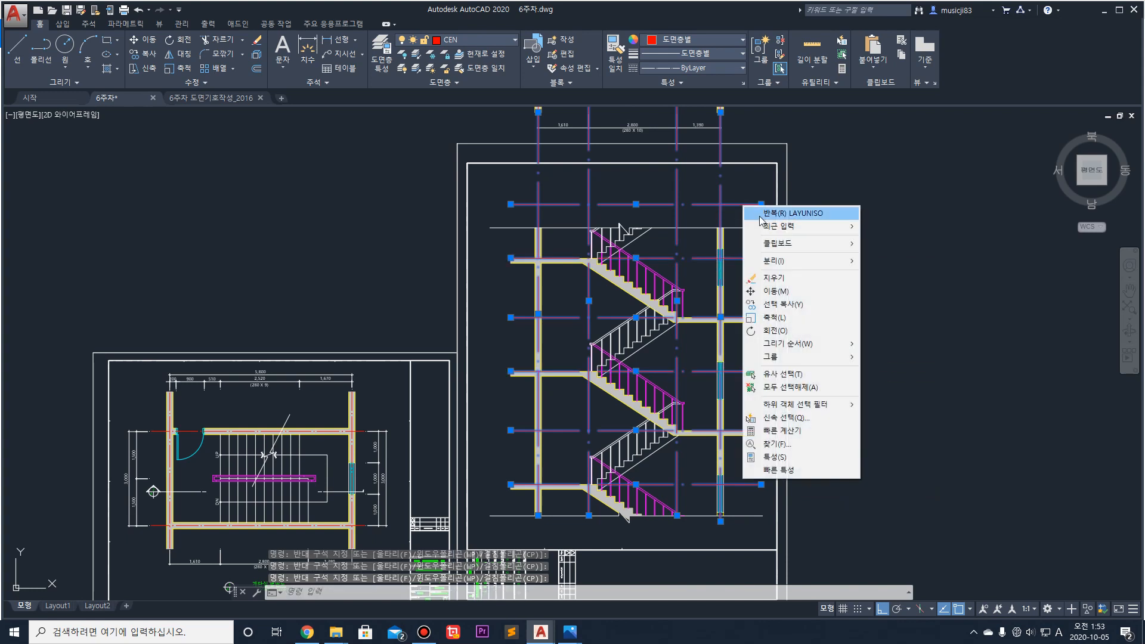
{"action": "mouse_move", "coordinate": [843, 266]}
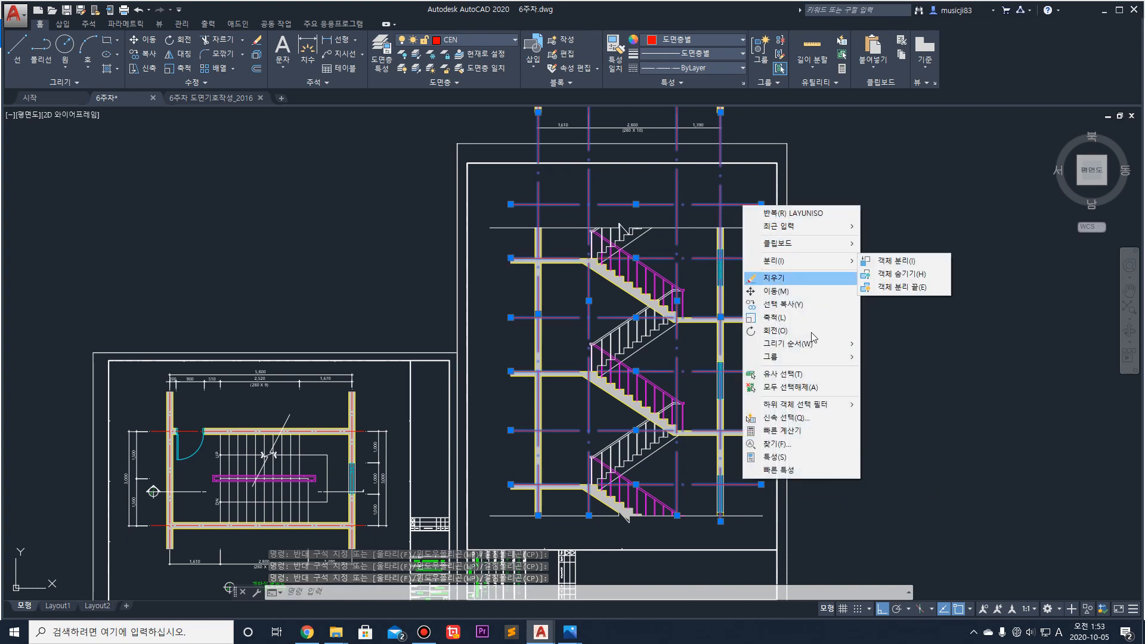
{"action": "mouse_move", "coordinate": [806, 344]}
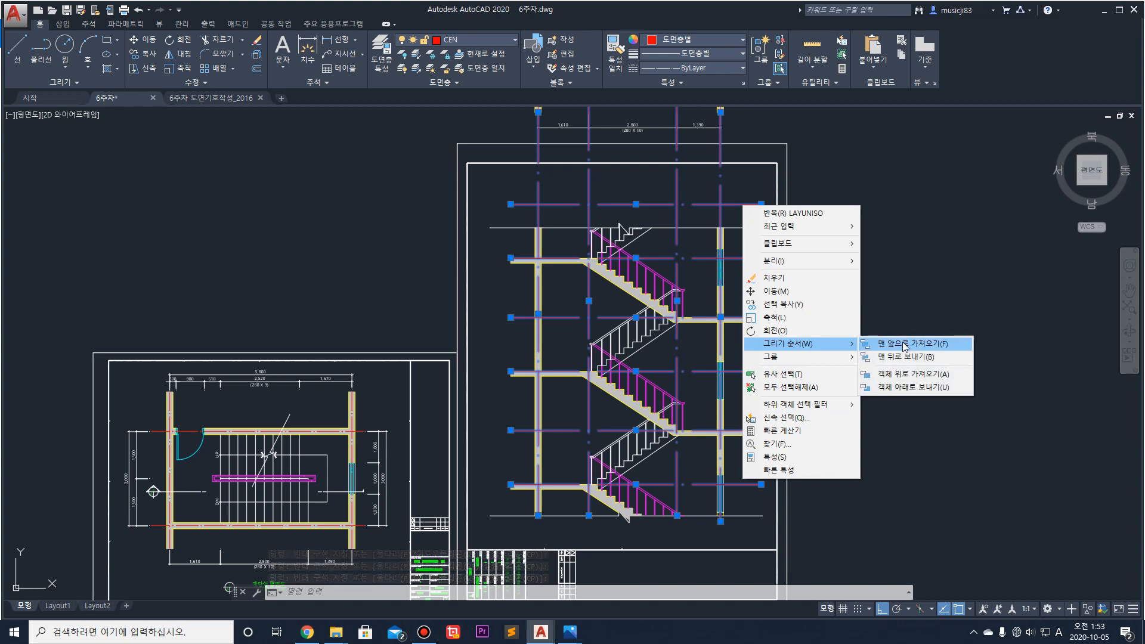
{"action": "left_click", "coordinate": [904, 344]}
{"action": "scroll", "coordinate": [528, 268], "scroll_direction": "up", "scroll_amount": 6}
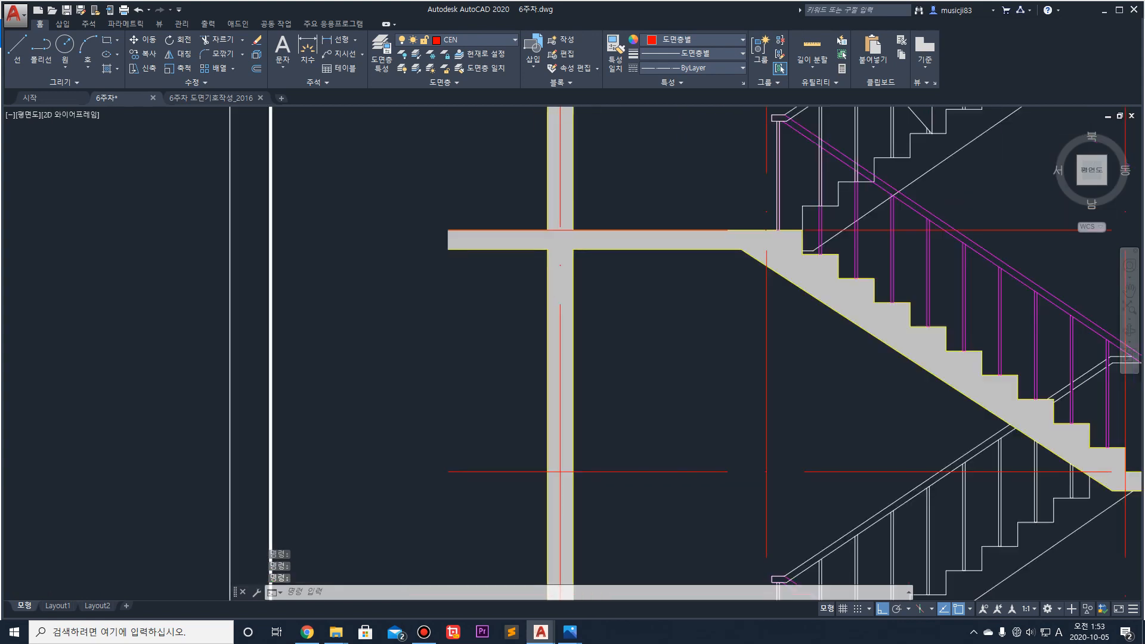
{"action": "scroll", "coordinate": [671, 198], "scroll_direction": "down", "scroll_amount": 6}
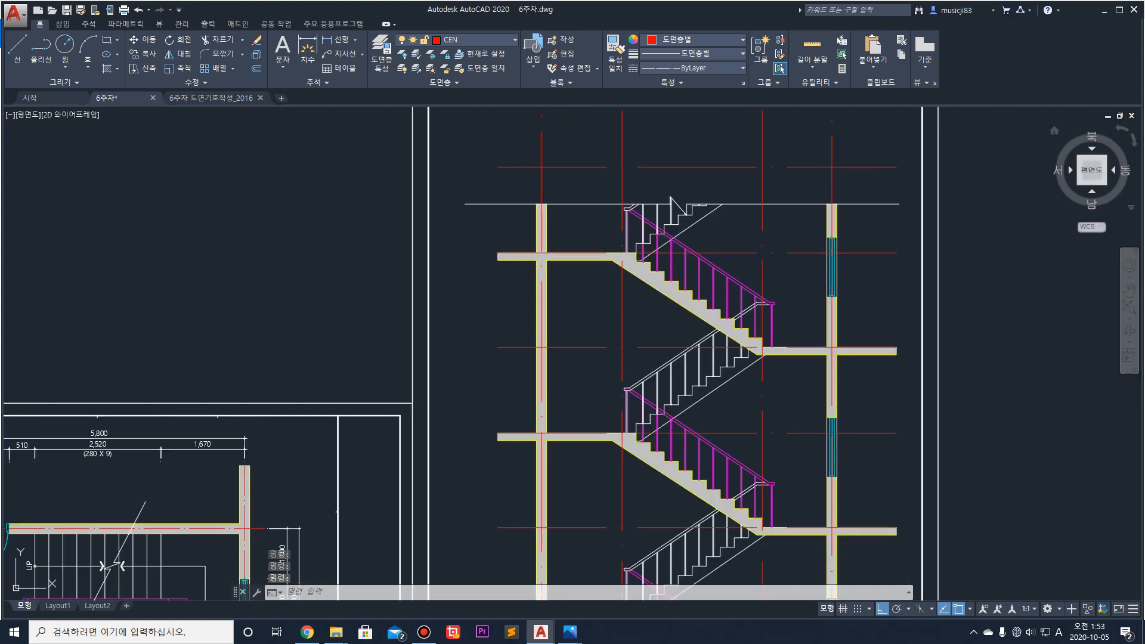
Step: Copy the floor plan's drawing title with its circle marker and scale text to the space beneath the stair section
{"action": "scroll", "coordinate": [539, 250], "scroll_direction": "down", "scroll_amount": 3}
{"action": "scroll", "coordinate": [412, 417], "scroll_direction": "down", "scroll_amount": 5}
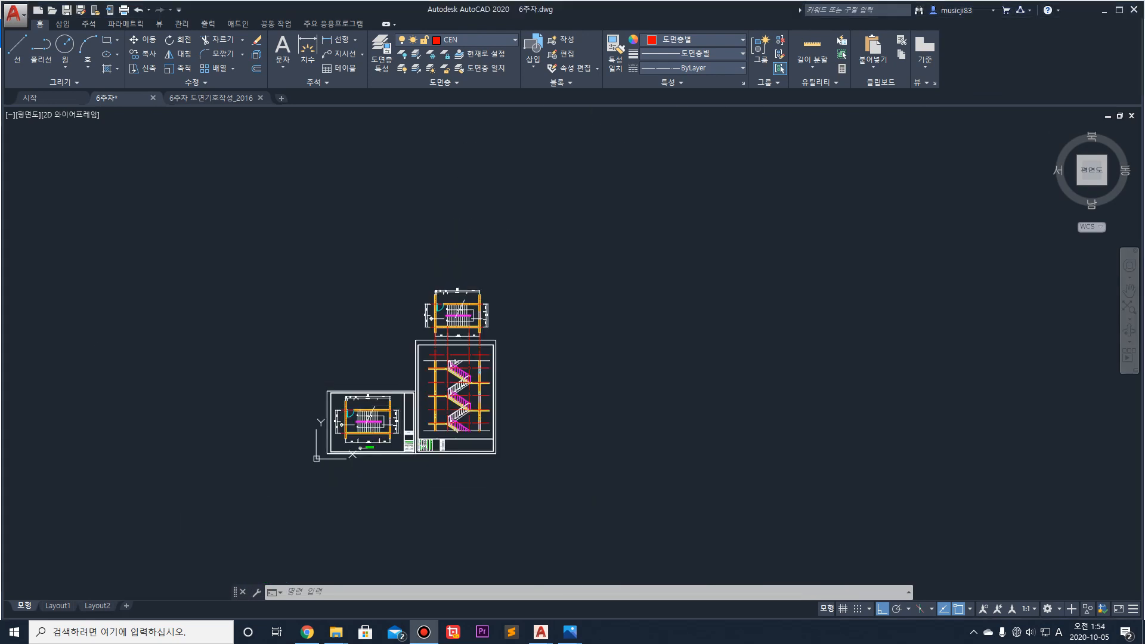
{"action": "scroll", "coordinate": [349, 511], "scroll_direction": "up", "scroll_amount": 8}
{"action": "scroll", "coordinate": [348, 511], "scroll_direction": "up", "scroll_amount": 3}
{"action": "mouse_move", "coordinate": [524, 449]}
{"action": "left_mouse_down"}
{"action": "mouse_move", "coordinate": [192, 388]}
{"action": "mouse_move", "coordinate": [220, 398]}
{"action": "left_mouse_up"}
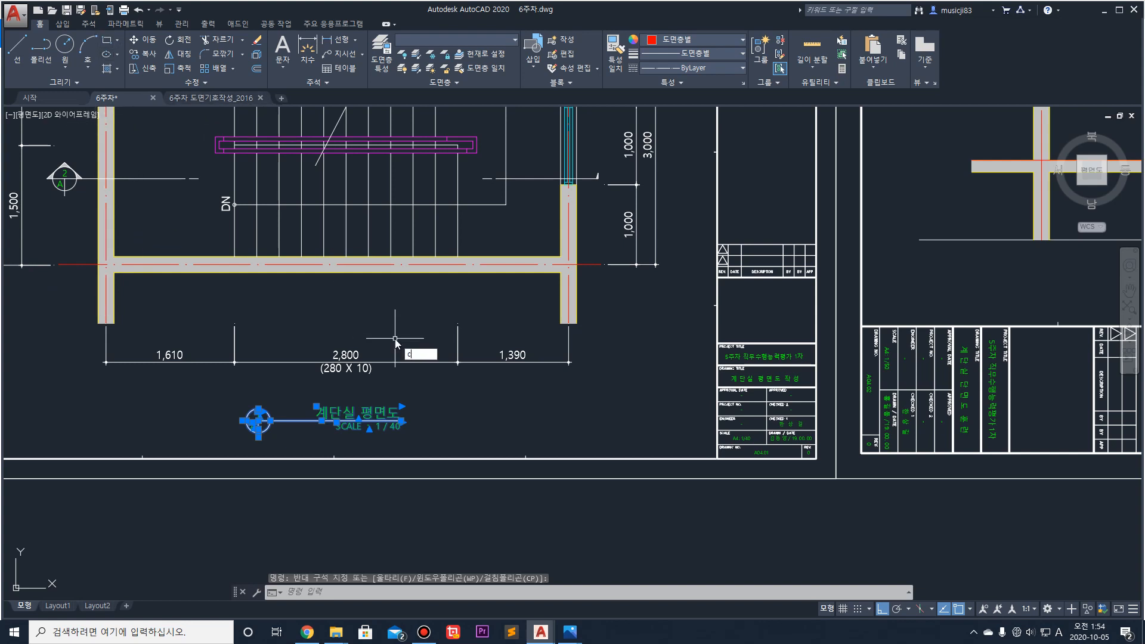
{"action": "key", "text": "space"}
{"action": "left_click", "coordinate": [445, 425]}
{"action": "scroll", "coordinate": [634, 352], "scroll_direction": "down", "scroll_amount": 4}
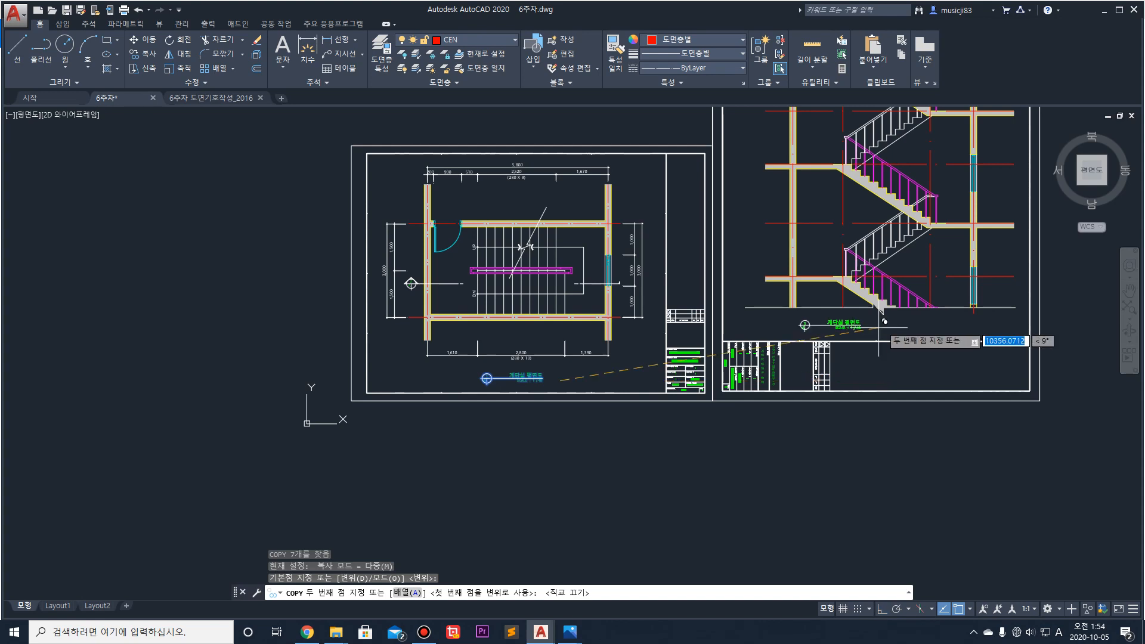
{"action": "scroll", "coordinate": [938, 320], "scroll_direction": "up", "scroll_amount": 2}
{"action": "scroll", "coordinate": [938, 320], "scroll_direction": "up", "scroll_amount": 3}
{"action": "scroll", "coordinate": [877, 331], "scroll_direction": "down", "scroll_amount": 5}
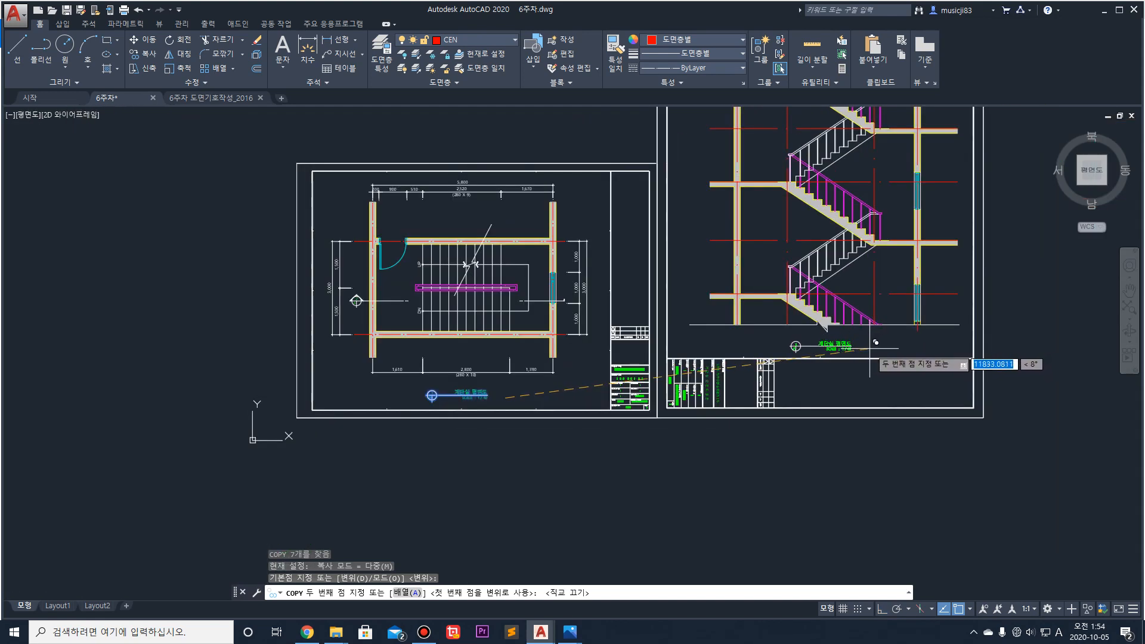
{"action": "left_click", "coordinate": [869, 348]}
{"action": "scroll", "coordinate": [869, 347], "scroll_direction": "up", "scroll_amount": 3}
{"action": "key", "text": "Return"}
Step: Change the copied drawing title to 계단실 단면도 and save the text changes
{"action": "double_click", "coordinate": [835, 343]}
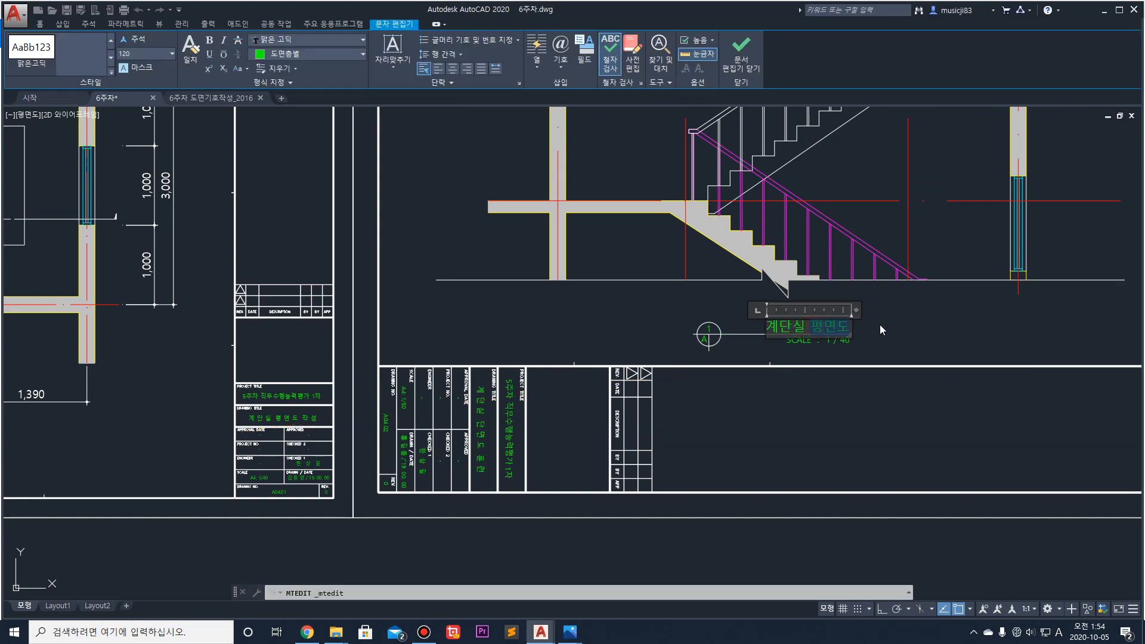
{"action": "key", "text": "BackSpace"}
{"action": "key", "text": "Hangul"}
{"action": "type", "text": "단며"}
{"action": "type", "text": "면도"}
{"action": "key", "text": "Escape"}
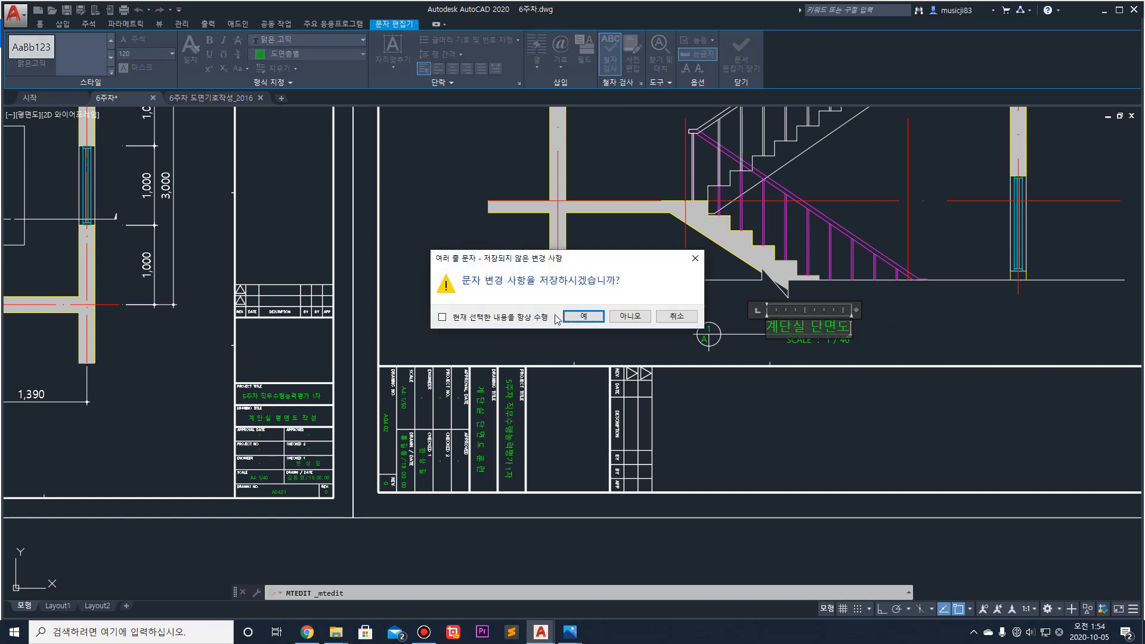
{"action": "left_click", "coordinate": [588, 319]}
Step: Set the number in the section title's circle marker to 2, matching the section mark on the floor plan
{"action": "scroll", "coordinate": [621, 310], "scroll_direction": "down", "scroll_amount": 2}
{"action": "middle_click_drag", "start_coordinate": [479, 306], "coordinate": [705, 305]}
{"action": "middle_click_drag", "start_coordinate": [251, 268], "coordinate": [275, 284]}
{"action": "scroll", "coordinate": [241, 270], "scroll_direction": "up", "scroll_amount": 4}
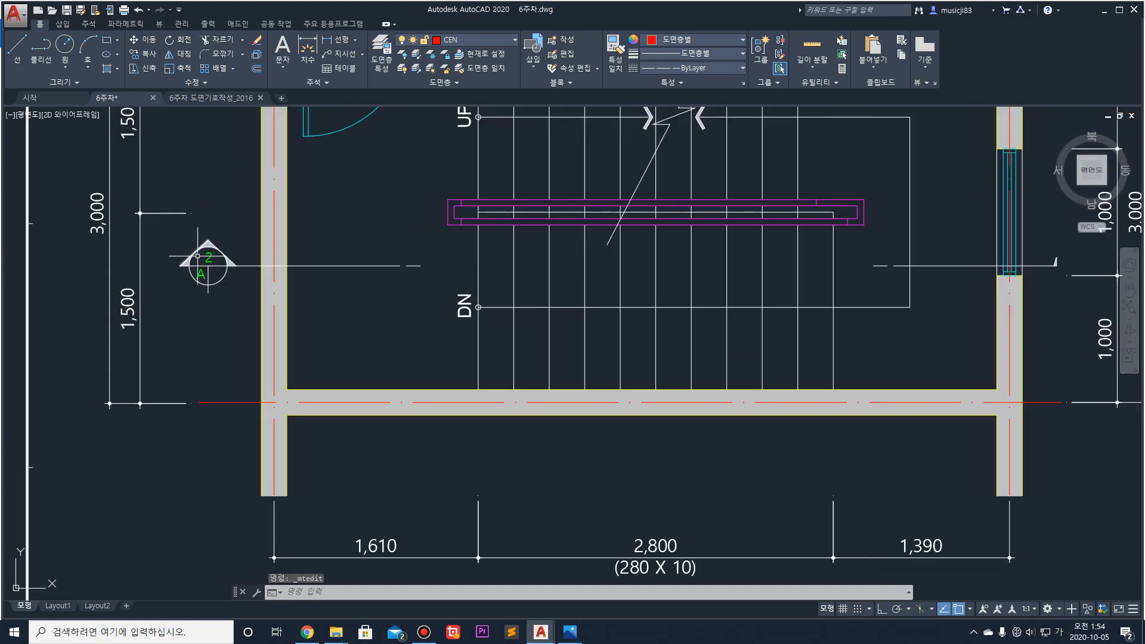
{"action": "scroll", "coordinate": [205, 260], "scroll_direction": "down", "scroll_amount": 2}
{"action": "middle_click_drag", "start_coordinate": [984, 342], "coordinate": [491, 340]}
{"action": "scroll", "coordinate": [896, 376], "scroll_direction": "up", "scroll_amount": 4}
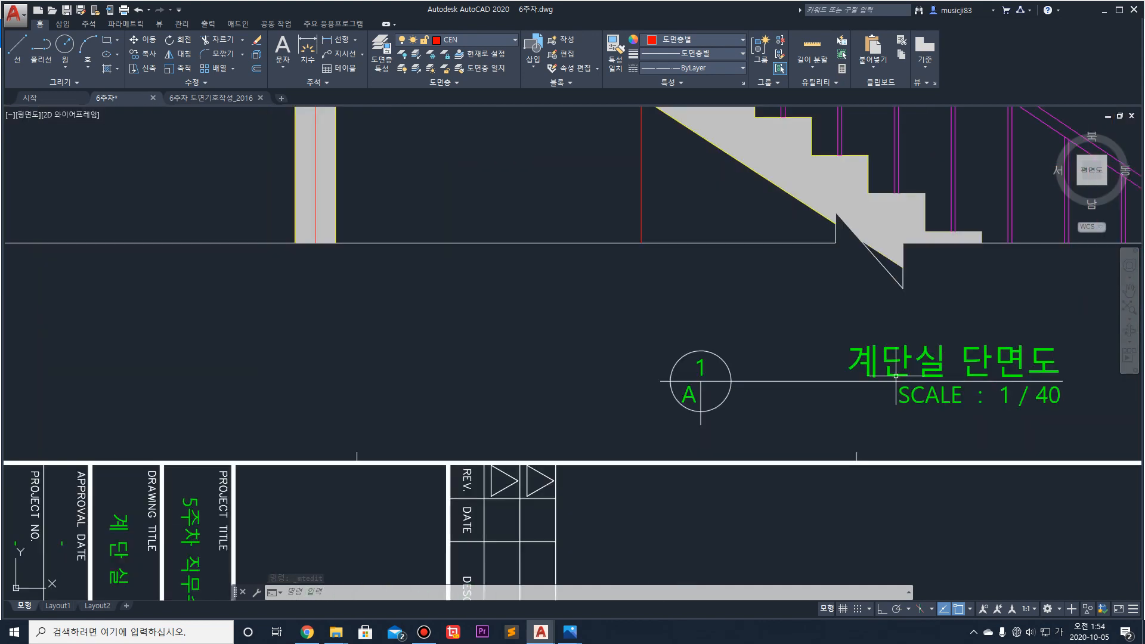
{"action": "double_click", "coordinate": [700, 363]}
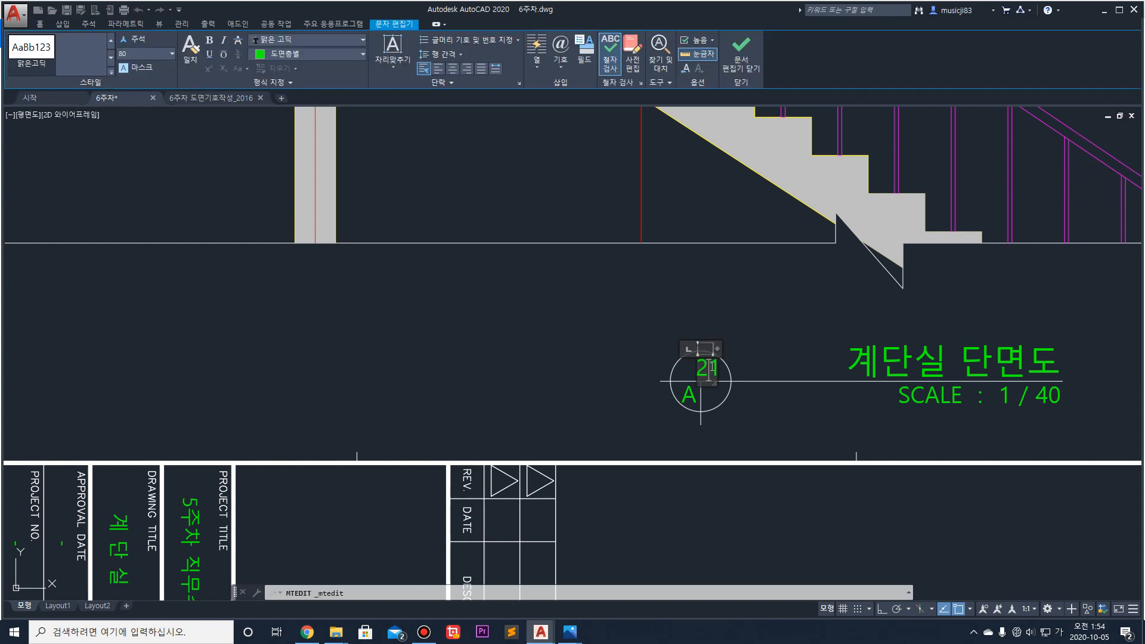
{"action": "left_click", "coordinate": [776, 337]}
Step: Change the section title's scale text to SCALE : 1 / 50
{"action": "scroll", "coordinate": [741, 345], "scroll_direction": "down", "scroll_amount": 5}
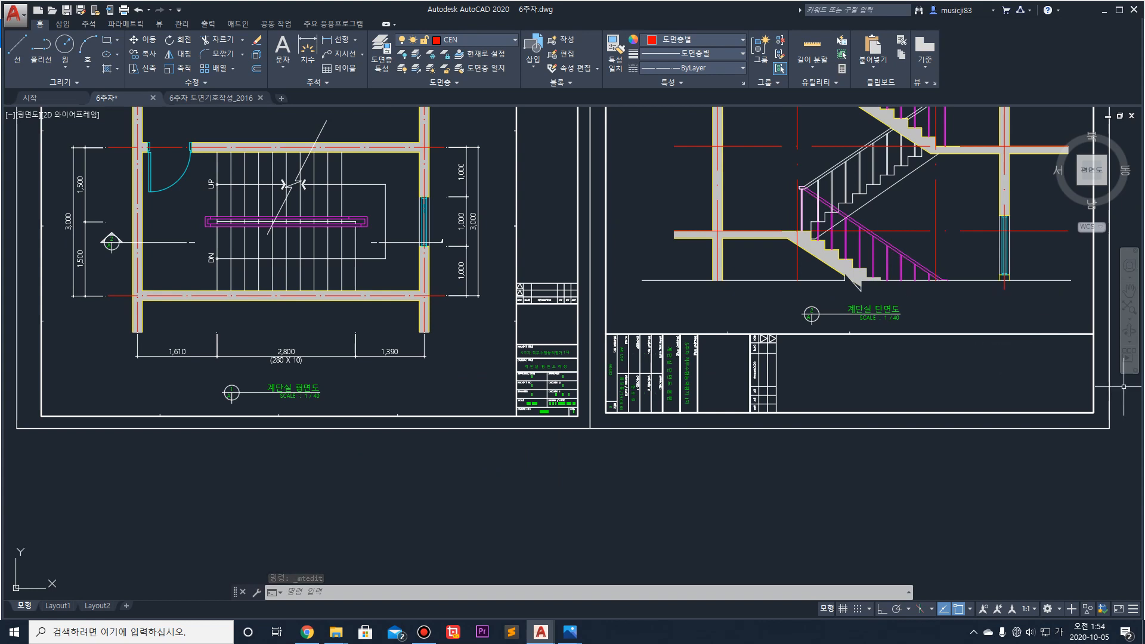
{"action": "scroll", "coordinate": [909, 323], "scroll_direction": "up", "scroll_amount": 5}
{"action": "double_click", "coordinate": [853, 300]}
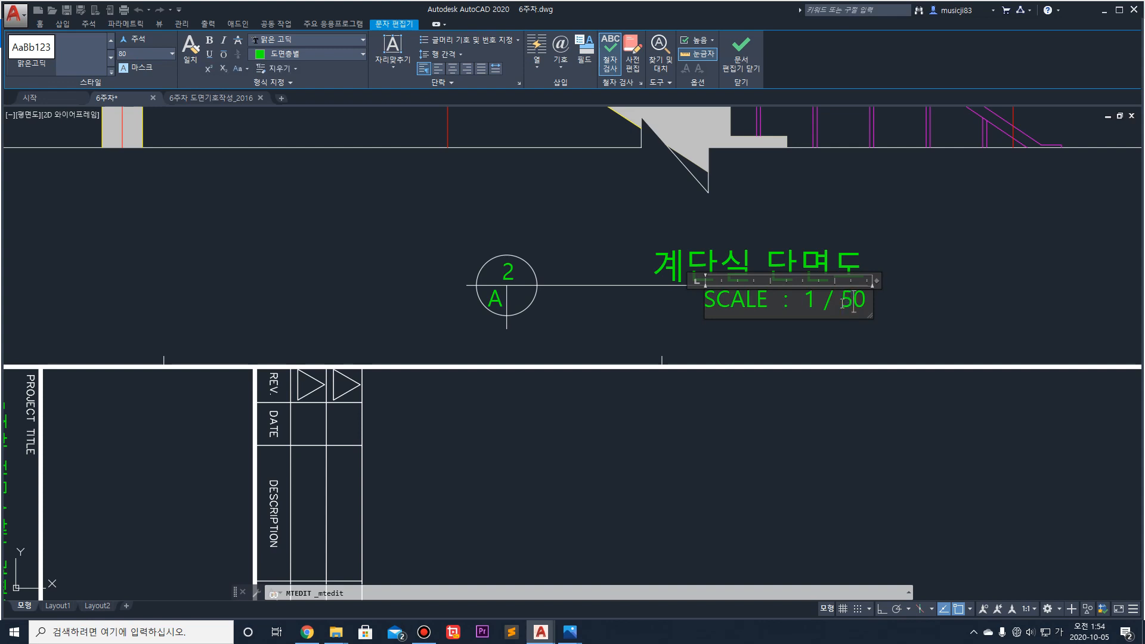
{"action": "left_click", "coordinate": [945, 307]}
{"action": "scroll", "coordinate": [944, 307], "scroll_direction": "down", "scroll_amount": 5}
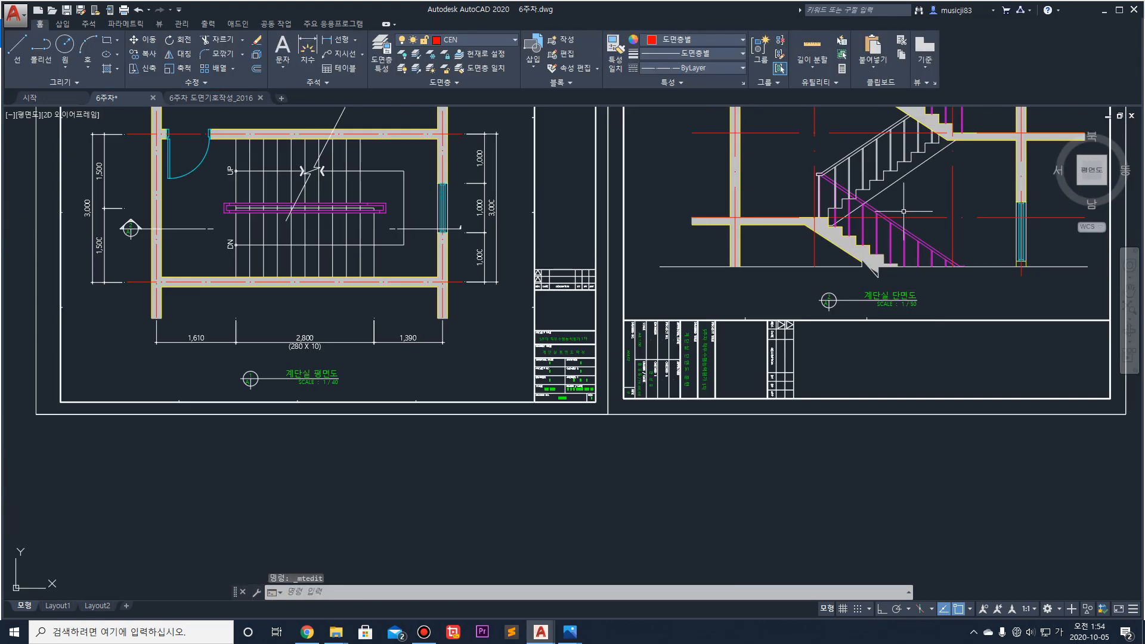
Step: Compare the section drawing with the stairwell reference image in the photo viewer and return to AutoCAD
{"action": "mouse_move", "coordinate": [569, 632]}
{"action": "left_click", "coordinate": [552, 540]}
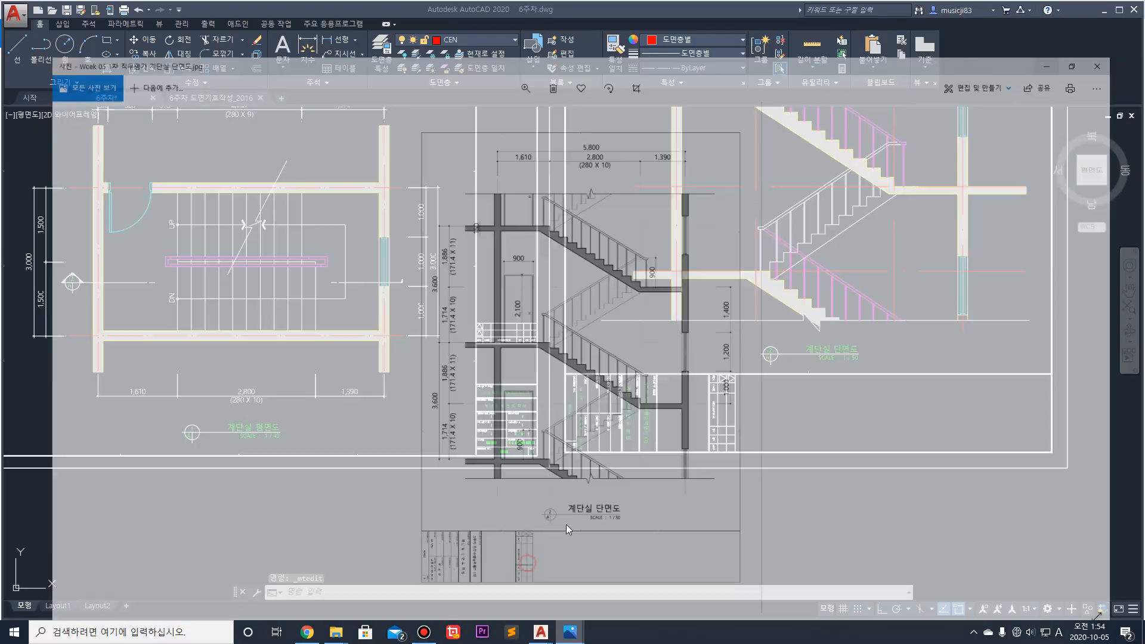
{"action": "left_click", "coordinate": [1076, 10]}
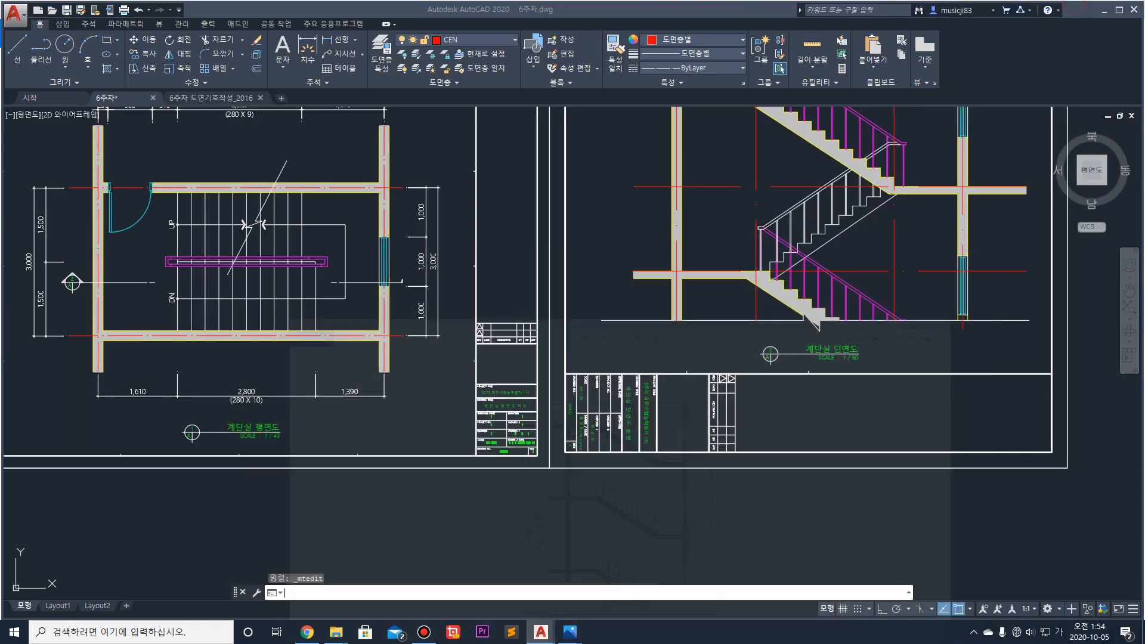
{"action": "scroll", "coordinate": [783, 396], "scroll_direction": "up", "scroll_amount": 3}
{"action": "middle_click_drag", "start_coordinate": [782, 395], "coordinate": [775, 404]}
{"action": "scroll", "coordinate": [726, 306], "scroll_direction": "down", "scroll_amount": 2}
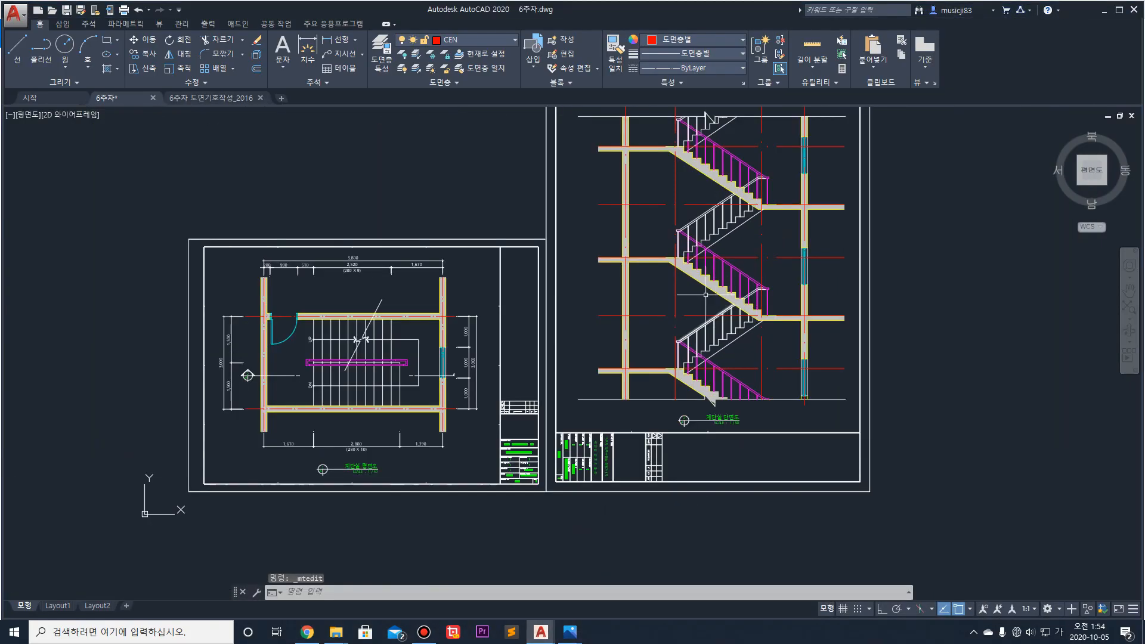
{"action": "scroll", "coordinate": [685, 322], "scroll_direction": "up", "scroll_amount": 3}
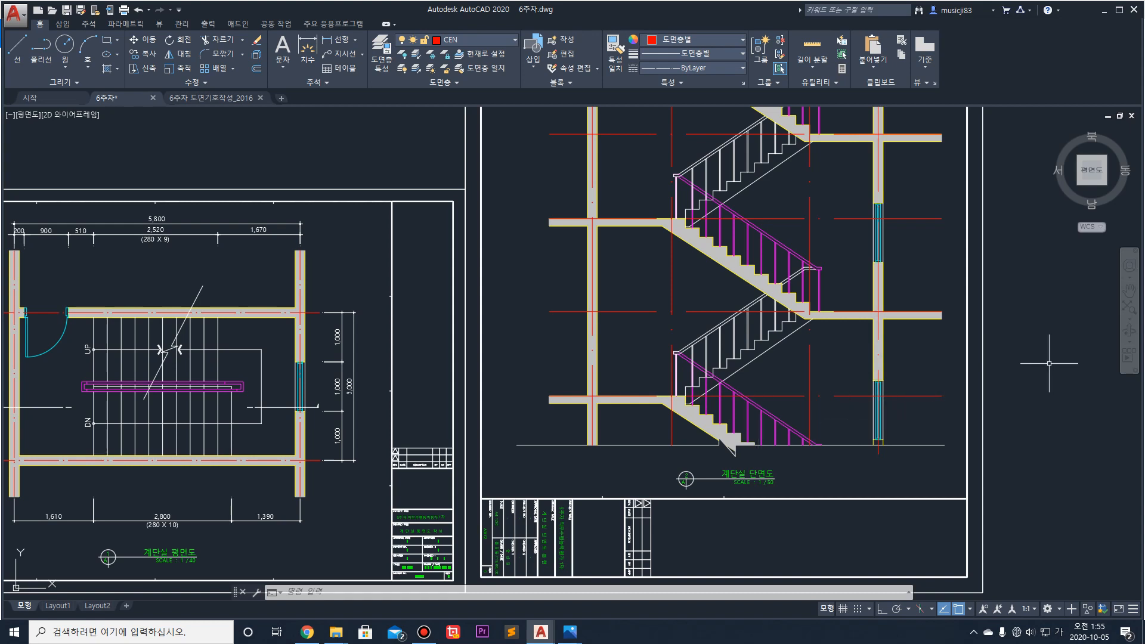
{"action": "key", "text": "F12"}
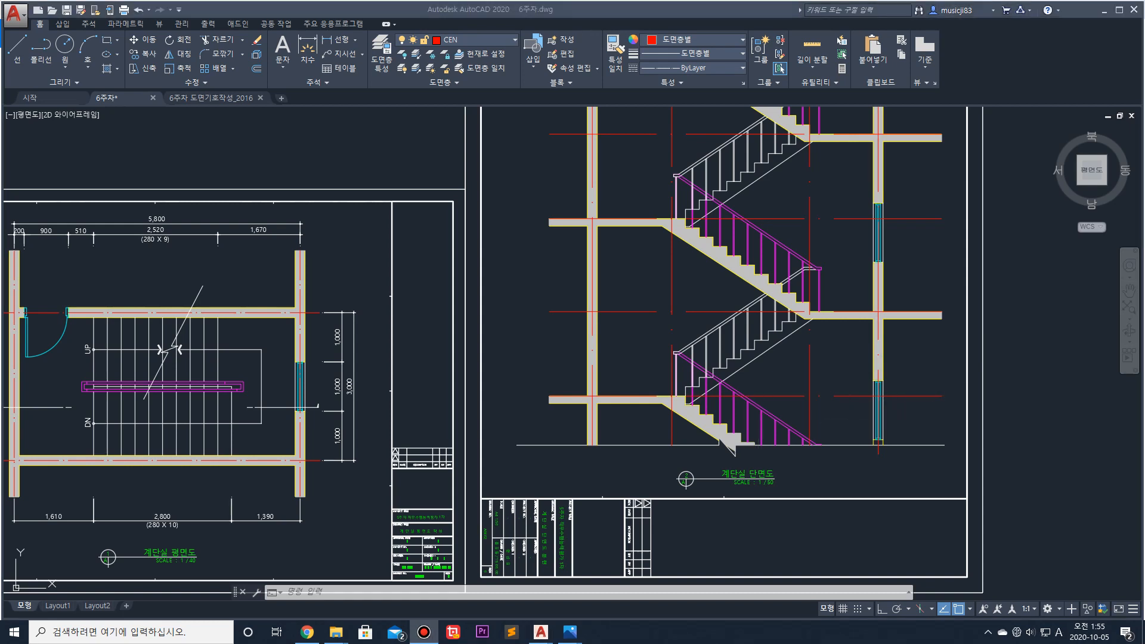
Step: On the WID layer, draw a 900 by 2100 door rectangle standing on the landing slab beside the section's left wall
{"action": "scroll", "coordinate": [521, 335], "scroll_direction": "up", "scroll_amount": 3}
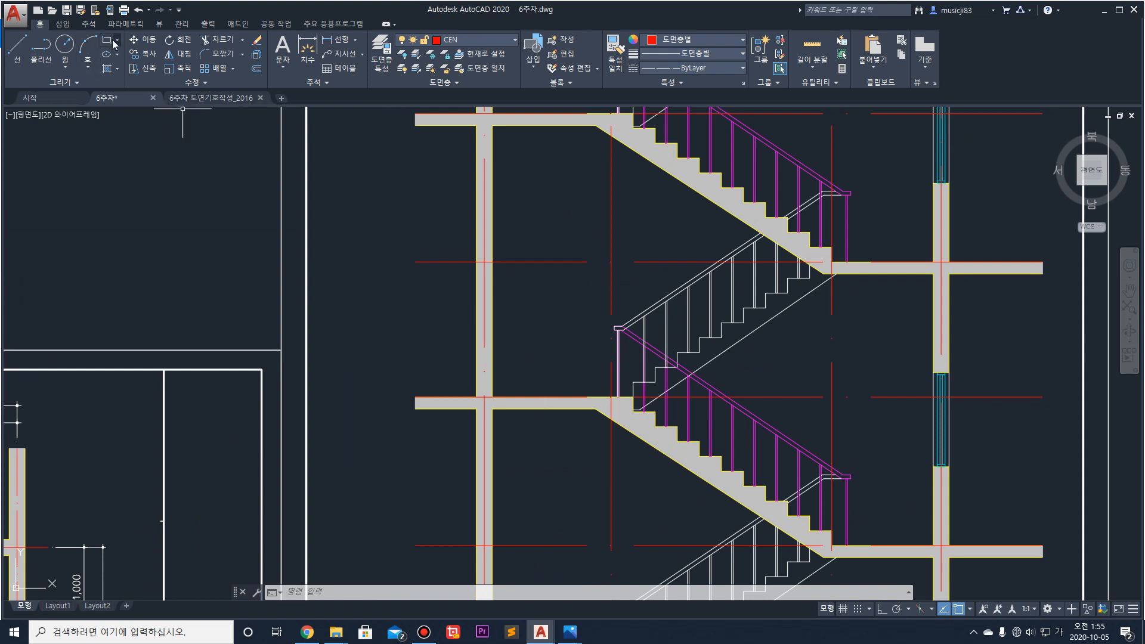
{"action": "left_click", "coordinate": [475, 39]}
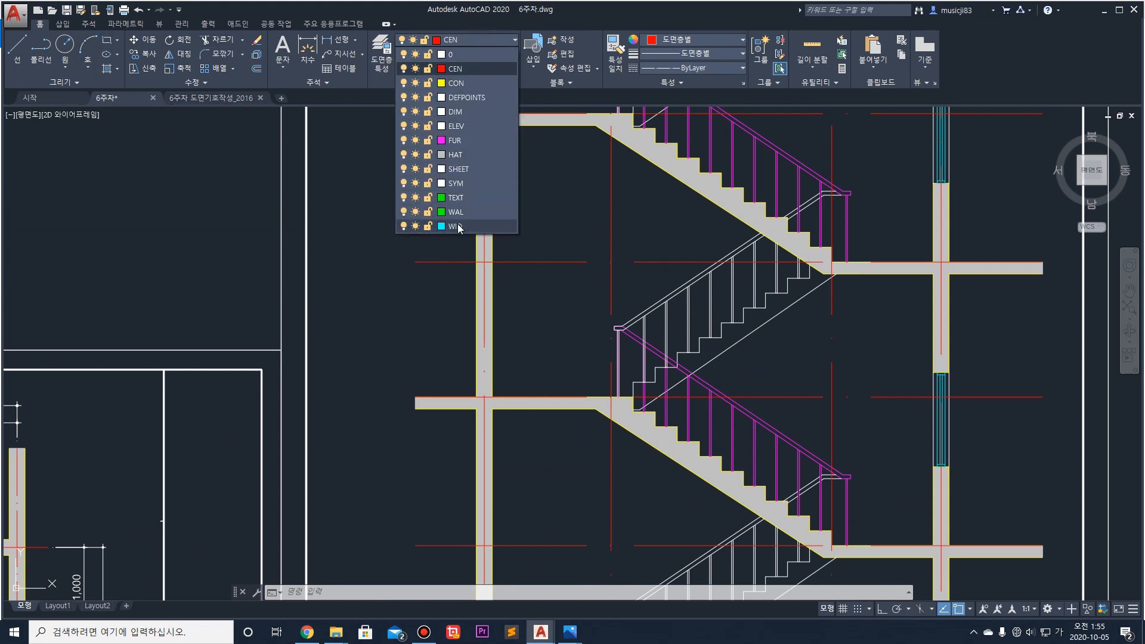
{"action": "left_click", "coordinate": [455, 226]}
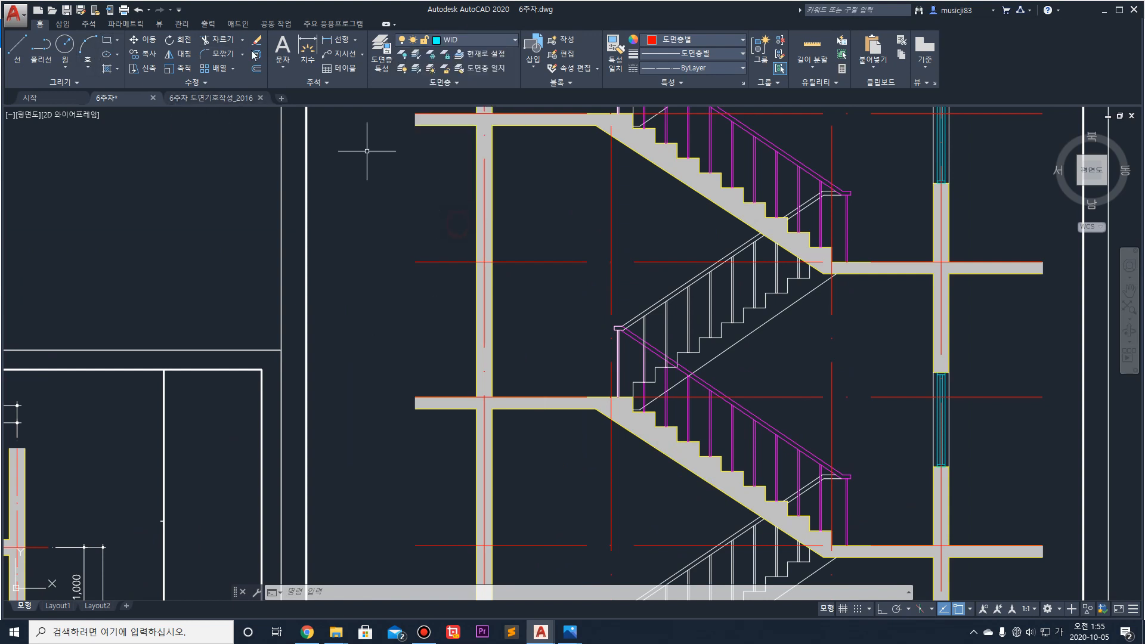
{"action": "left_click", "coordinate": [108, 43]}
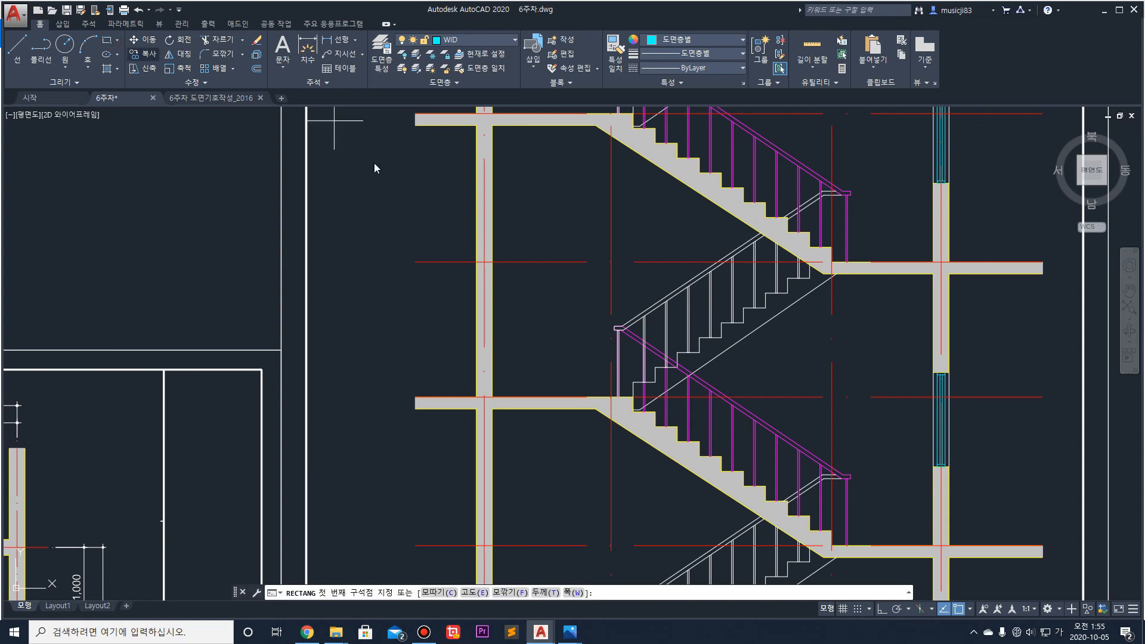
{"action": "left_click", "coordinate": [514, 396]}
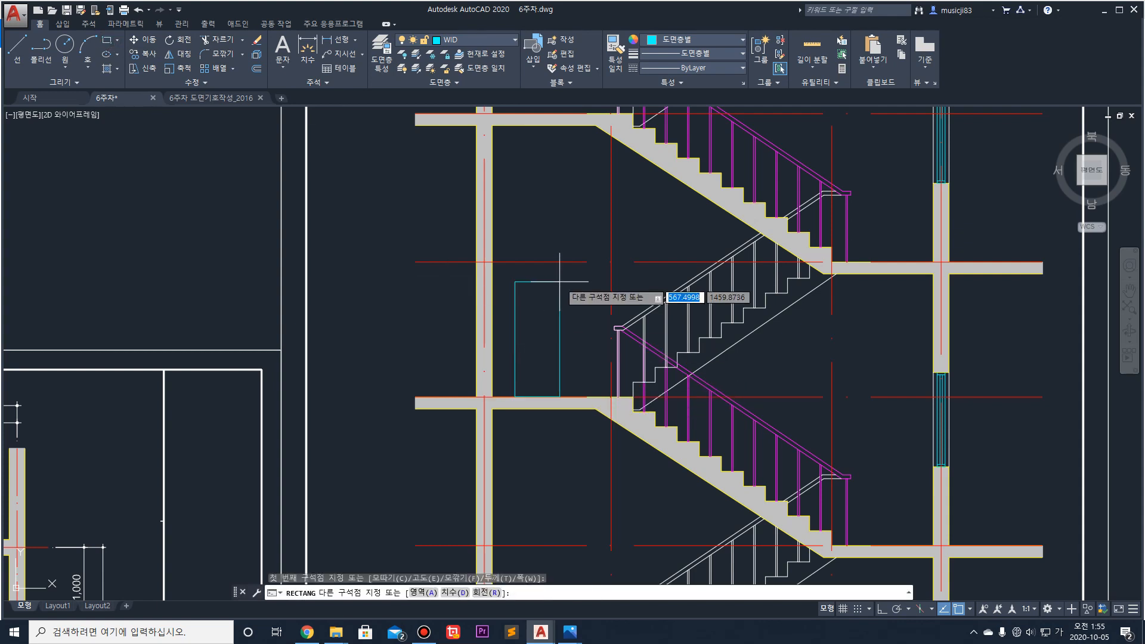
{"action": "type", "text": "@"}
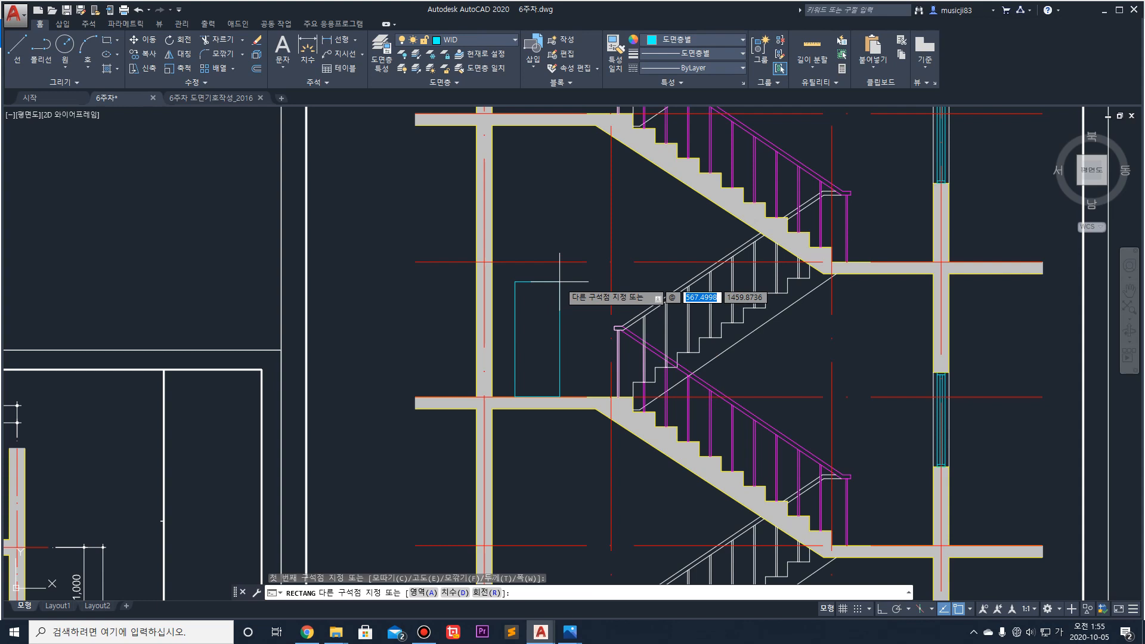
{"action": "type", "text": "900"}
{"action": "key", "text": "Tab"}
{"action": "type", "text": "21"}
{"action": "key", "text": "Return"}
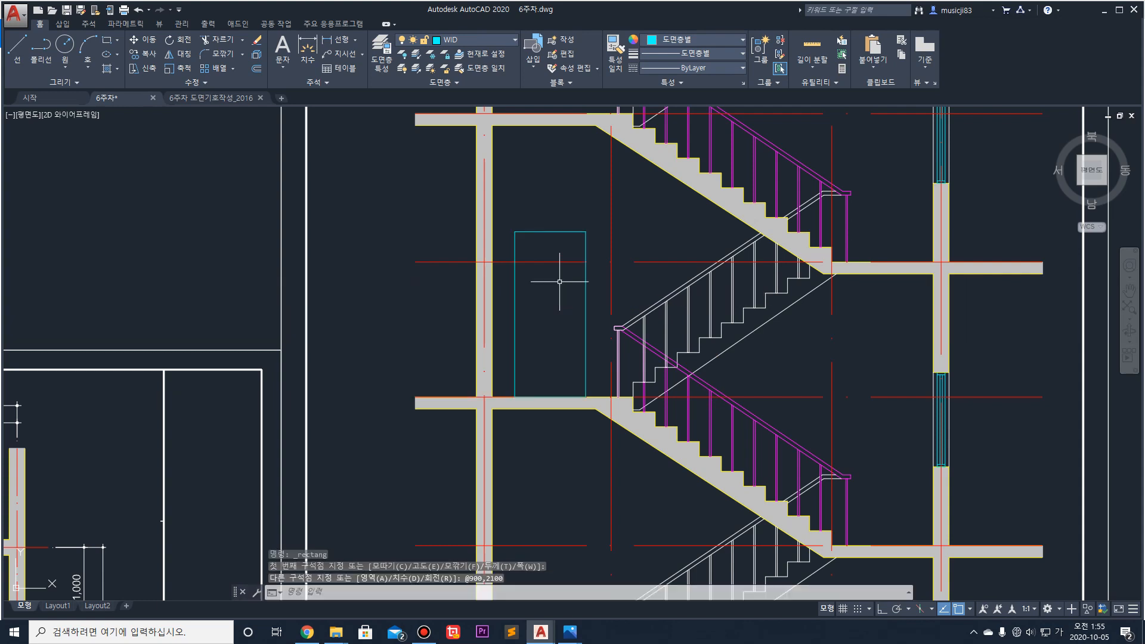
{"action": "left_click", "coordinate": [547, 242]}
{"action": "left_click", "coordinate": [534, 215]}
{"action": "scroll", "coordinate": [543, 265], "scroll_direction": "up", "scroll_amount": 1}
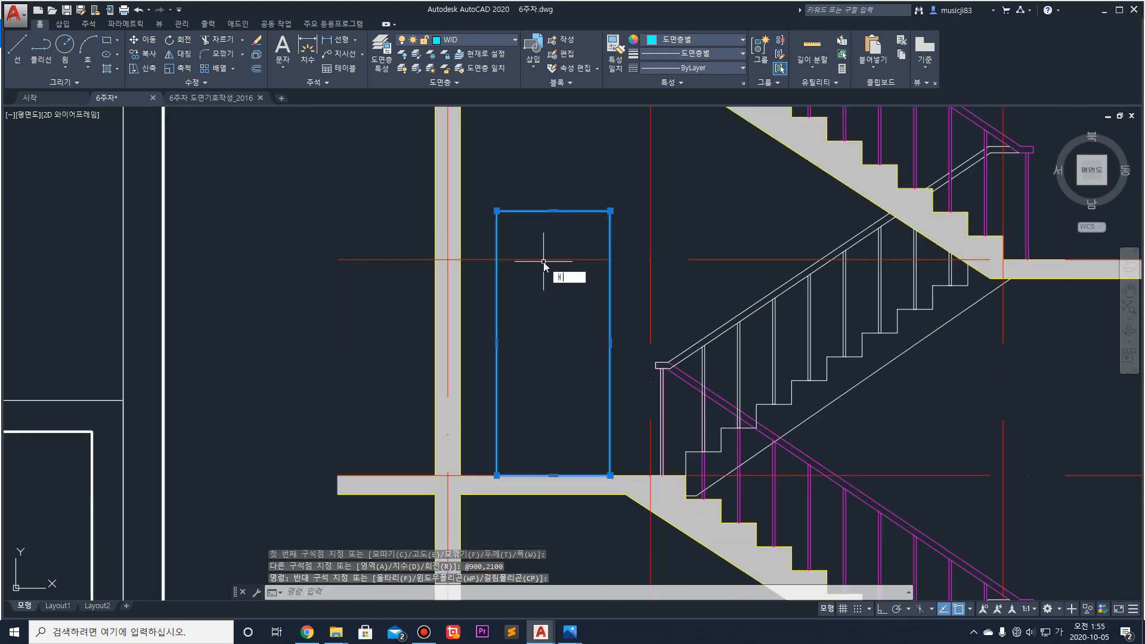
{"action": "type", "text": "ㅐ"}
{"action": "key", "text": "space"}
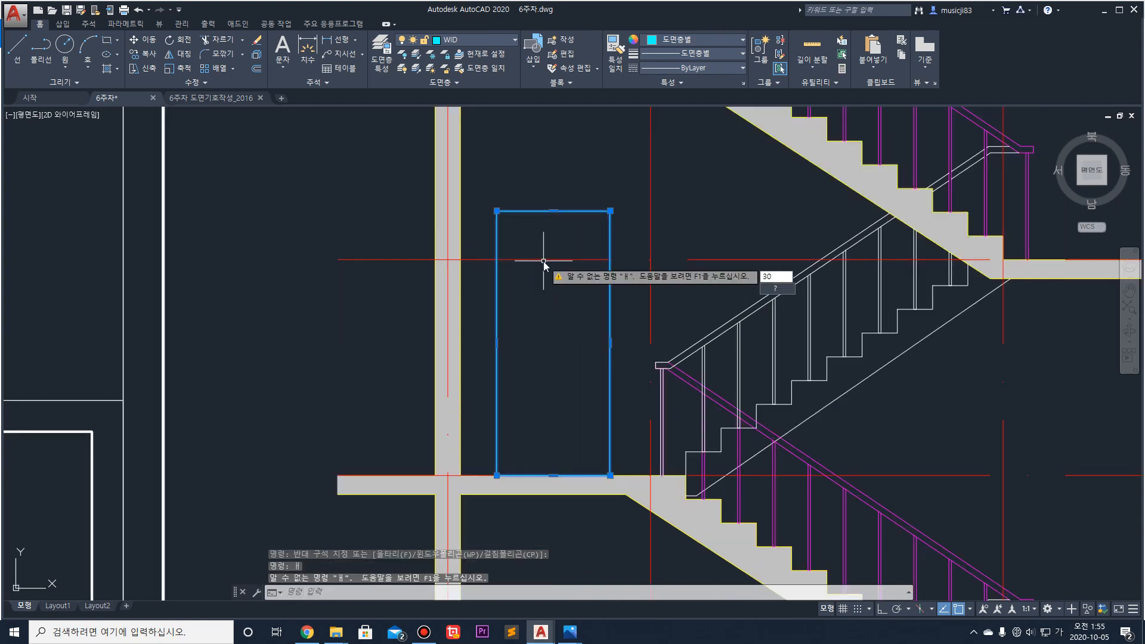
{"action": "key", "text": "Escape"}
{"action": "key", "text": "Escape"}
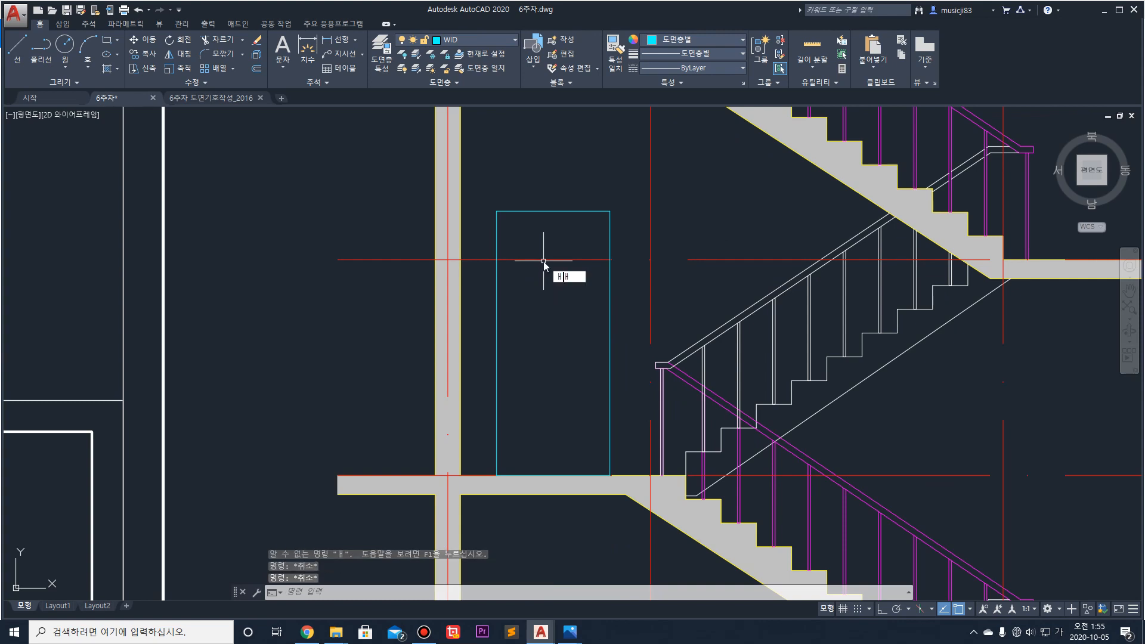
{"action": "key", "text": "Escape"}
Step: Offset the door rectangle 30 inward to form the door frame
{"action": "key", "text": "Hangul"}
{"action": "type", "text": "o"}
{"action": "key", "text": "Return"}
{"action": "type", "text": "3"}
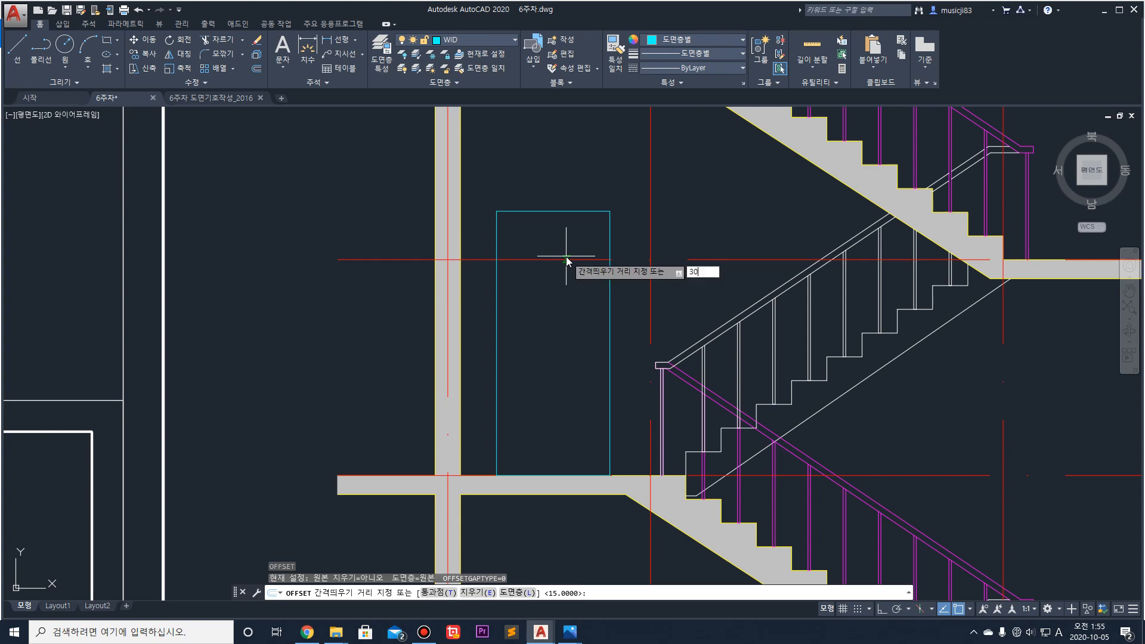
{"action": "type", "text": "0"}
{"action": "key", "text": "Return"}
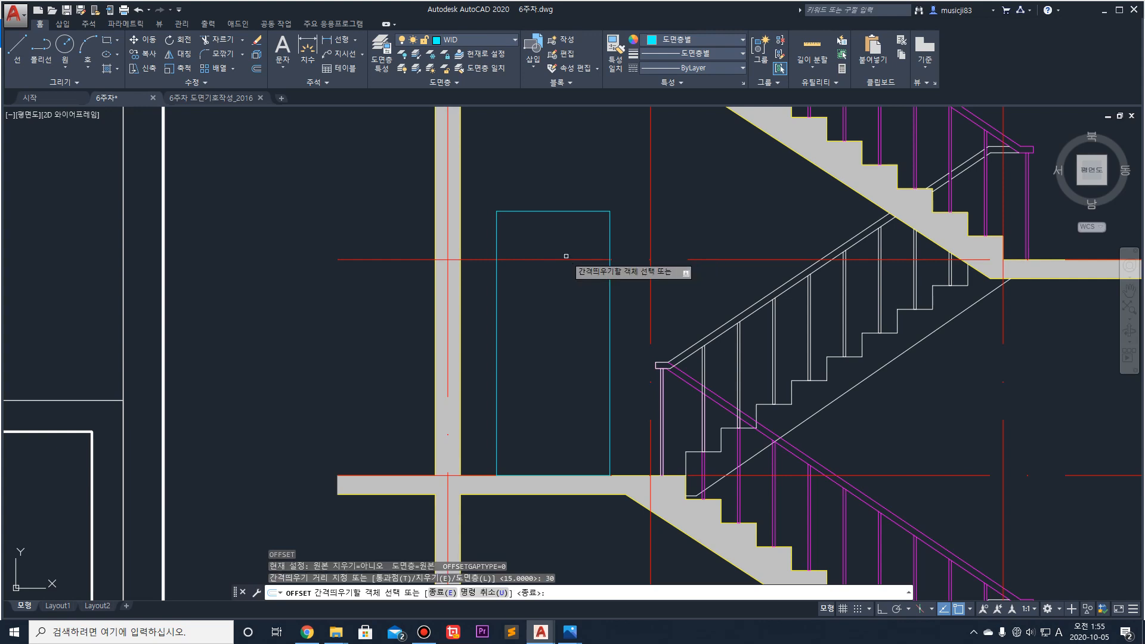
{"action": "left_click", "coordinate": [555, 210]}
{"action": "left_click", "coordinate": [549, 238]}
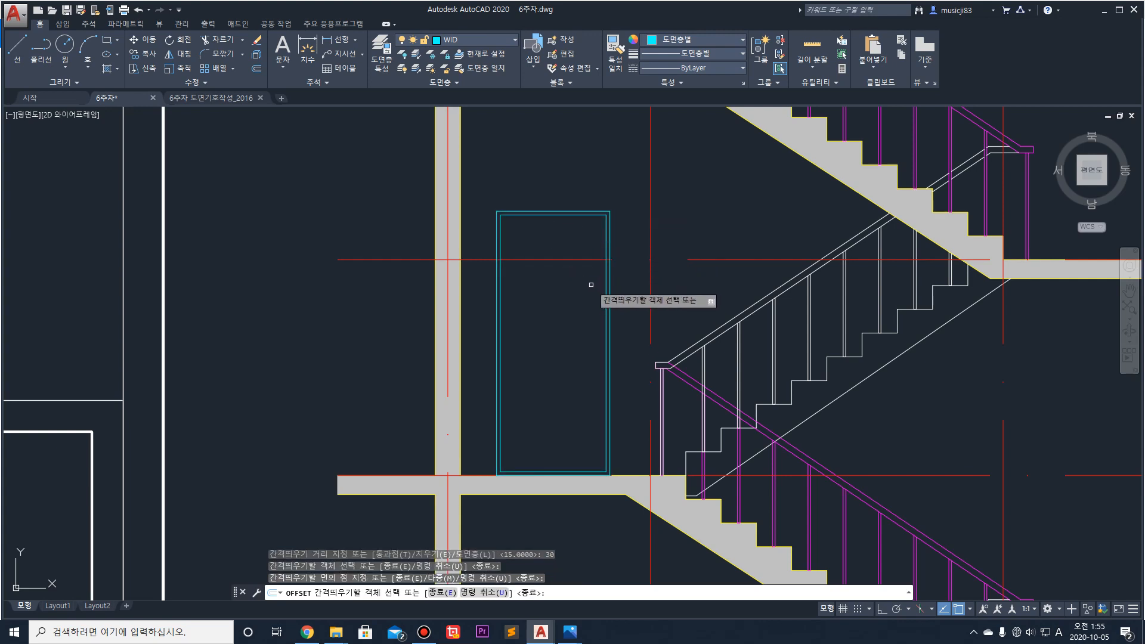
{"action": "key", "text": "Escape"}
Step: Explode the inner door rectangle into separate lines
{"action": "scroll", "coordinate": [530, 480], "scroll_direction": "up", "scroll_amount": 6}
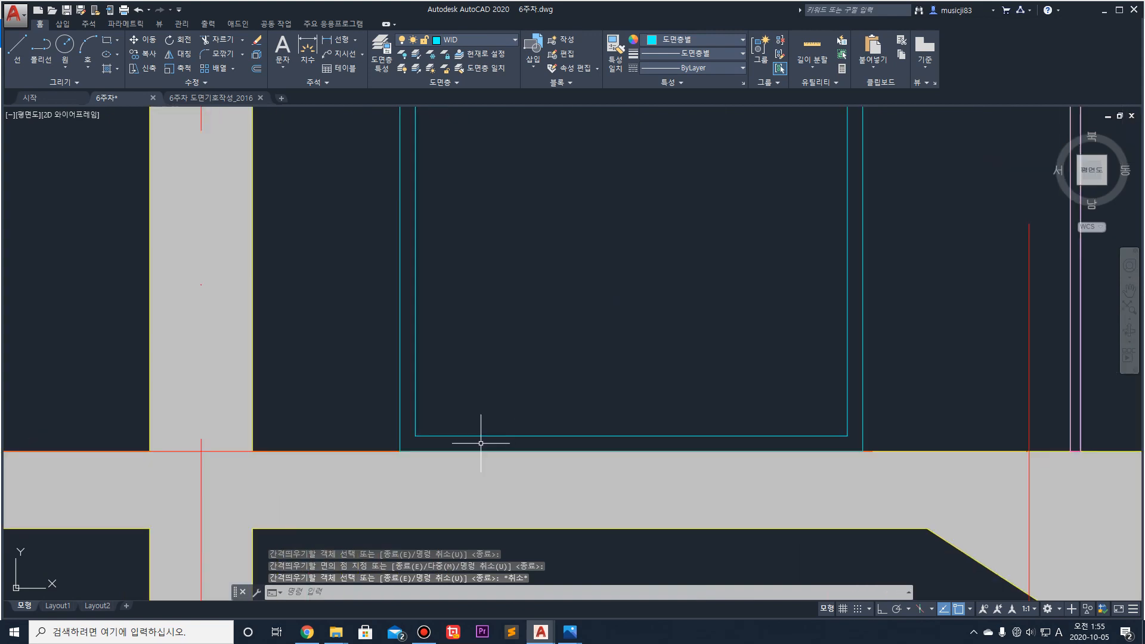
{"action": "left_click", "coordinate": [477, 436]}
{"action": "left_click", "coordinate": [471, 413]}
{"action": "left_click", "coordinate": [480, 423]}
{"action": "type", "text": "x"}
{"action": "key", "text": "Return"}
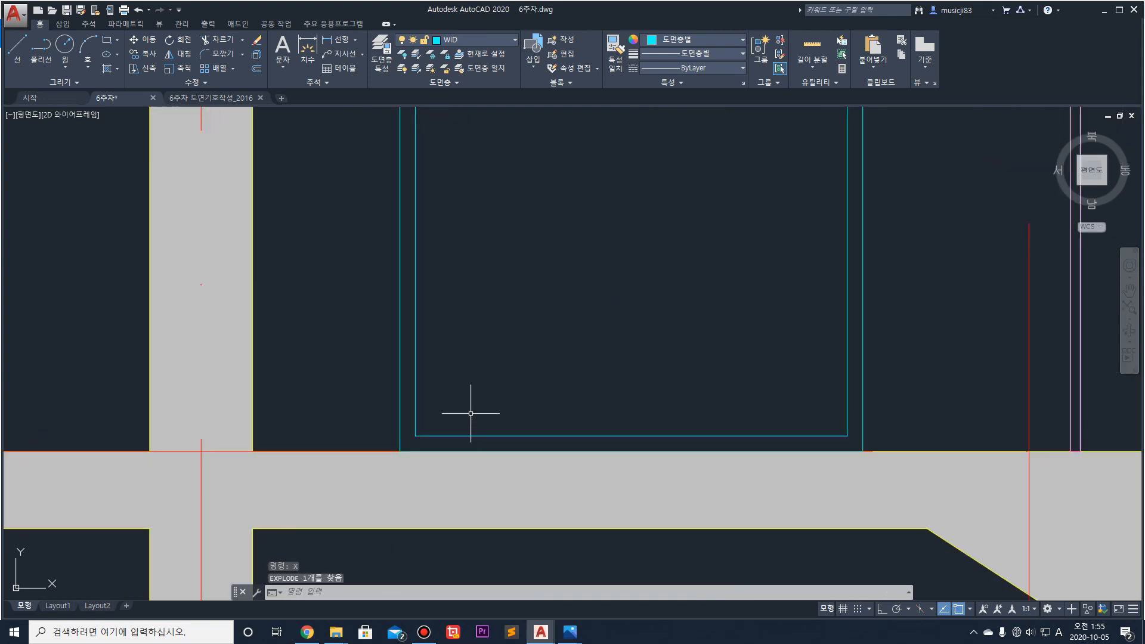
Step: Stretch both vertical lines of the inner door frame down to the landing slab's top edge
{"action": "left_click", "coordinate": [414, 425]}
{"action": "left_click", "coordinate": [414, 436]}
{"action": "left_click", "coordinate": [415, 451]}
{"action": "key", "text": "Escape"}
{"action": "left_click", "coordinate": [846, 412]}
{"action": "left_click", "coordinate": [847, 436]}
{"action": "left_click", "coordinate": [846, 452]}
{"action": "key", "text": "Escape"}
Step: Delete the bottom horizontal line of the inner door frame
{"action": "left_click", "coordinate": [760, 436]}
{"action": "key", "text": "Delete"}
{"action": "scroll", "coordinate": [737, 392], "scroll_direction": "down", "scroll_amount": 4}
{"action": "scroll", "coordinate": [738, 392], "scroll_direction": "down", "scroll_amount": 2}
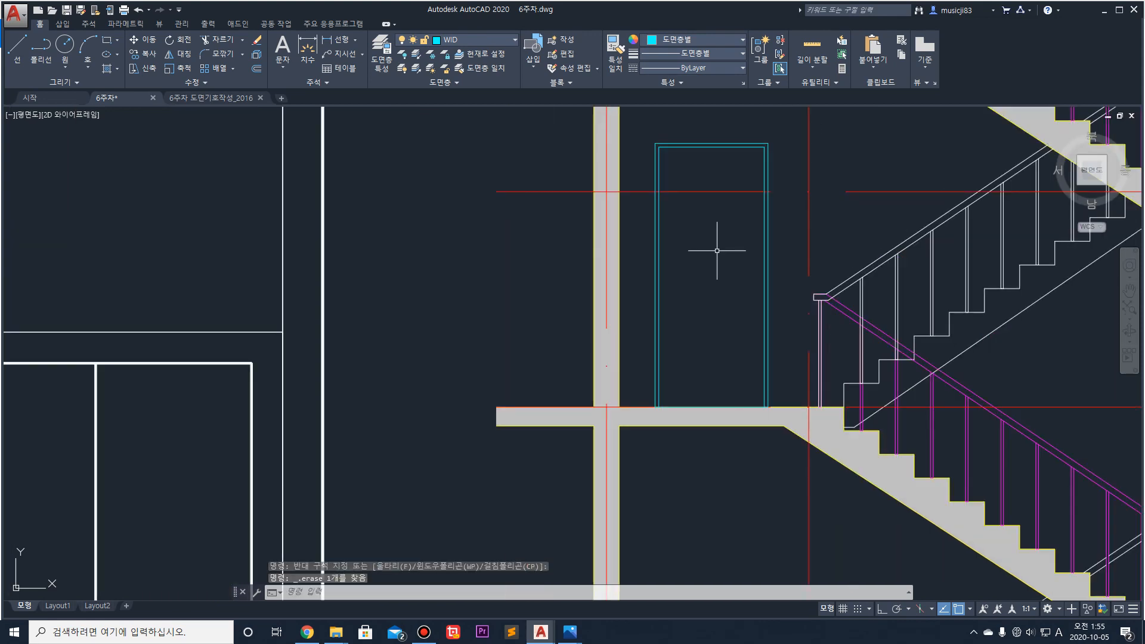
{"action": "middle_click_drag", "start_coordinate": [700, 239], "coordinate": [586, 279]}
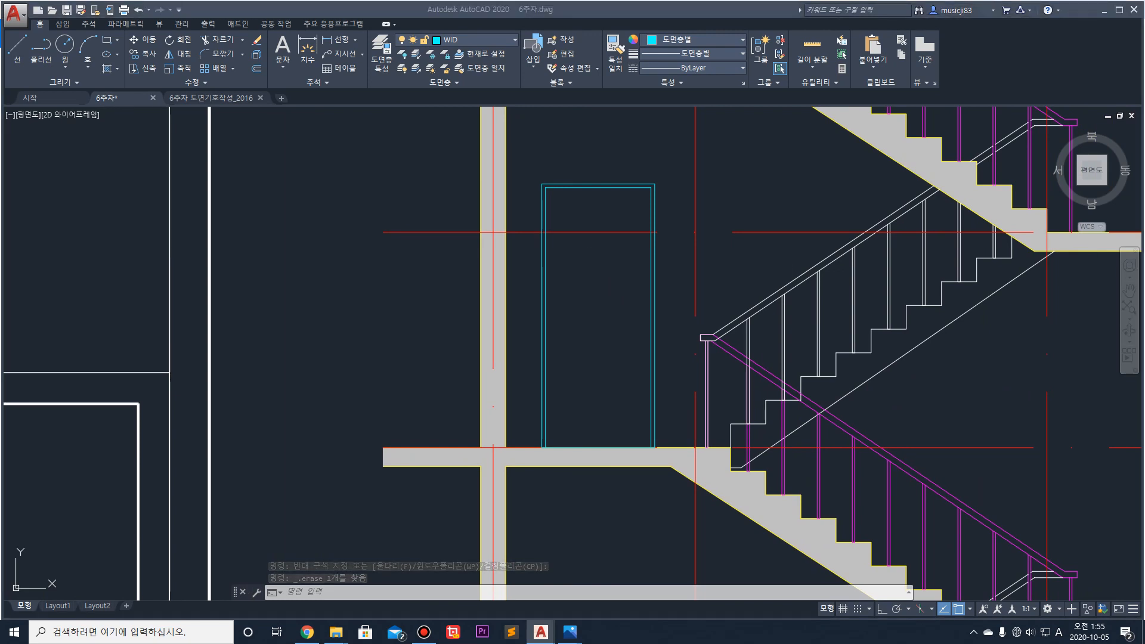
Step: On the ELEV layer, draw the door swing lines from the inner frame's upper-right corner to its left side's midpoint and down to the lower-right corner
{"action": "left_click", "coordinate": [489, 43]}
{"action": "left_click", "coordinate": [479, 124]}
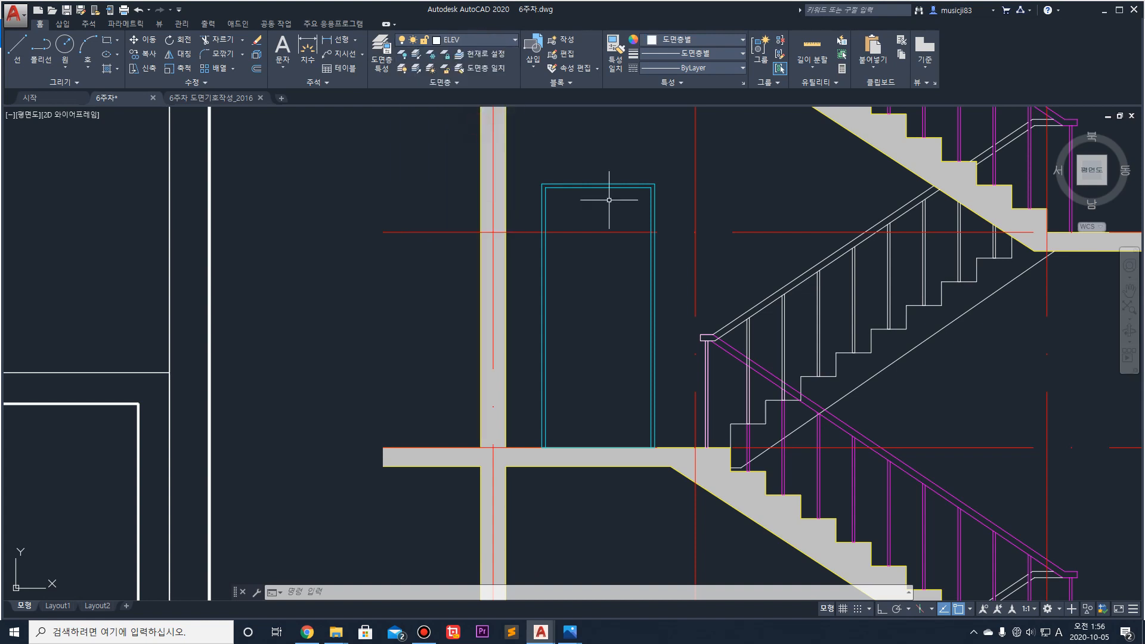
{"action": "left_click", "coordinate": [17, 49]}
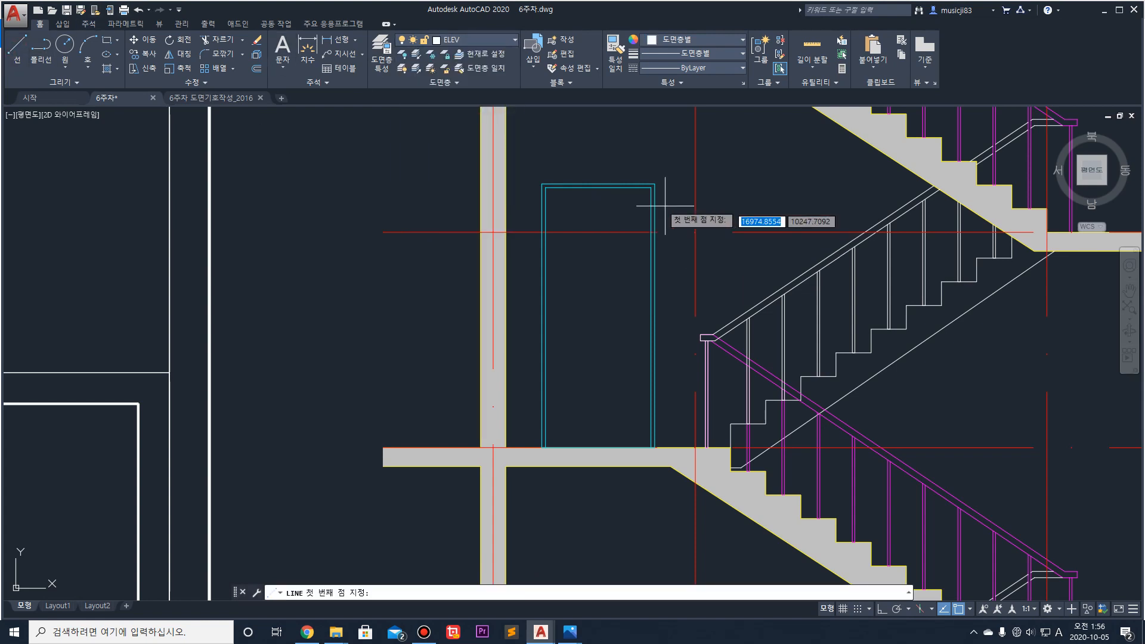
{"action": "left_click", "coordinate": [647, 190]}
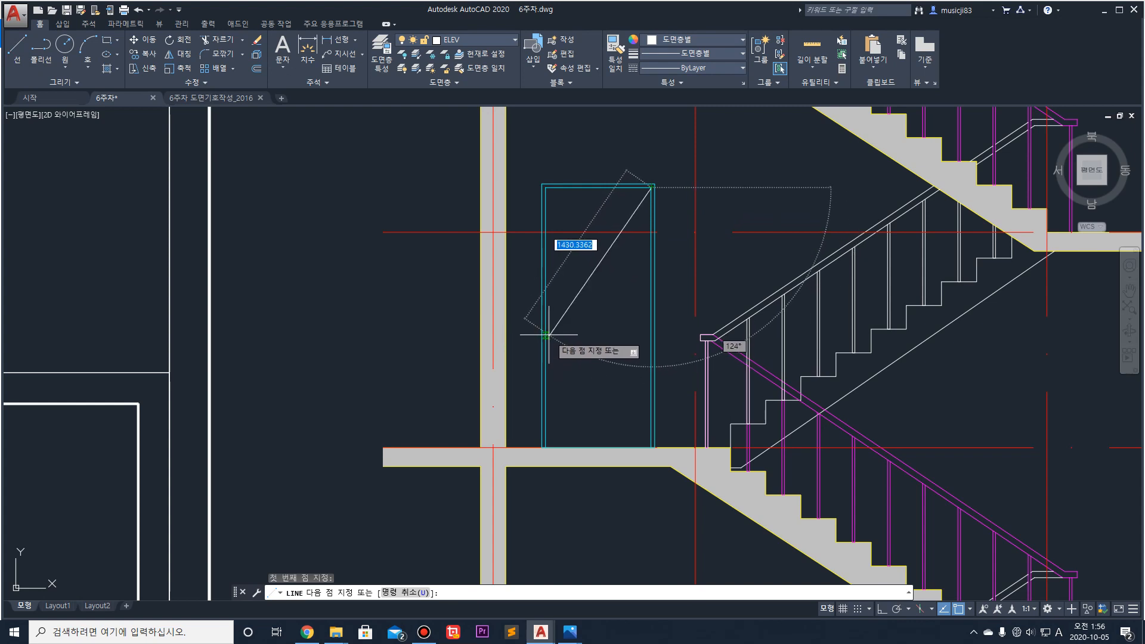
{"action": "left_click", "coordinate": [545, 316]}
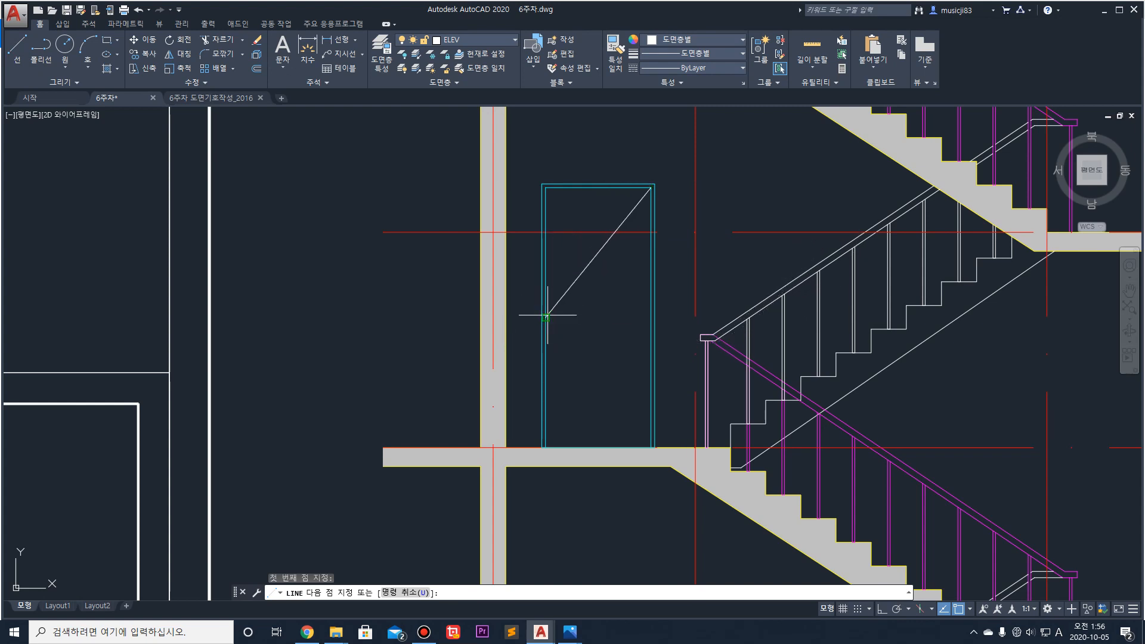
{"action": "left_click", "coordinate": [651, 447]}
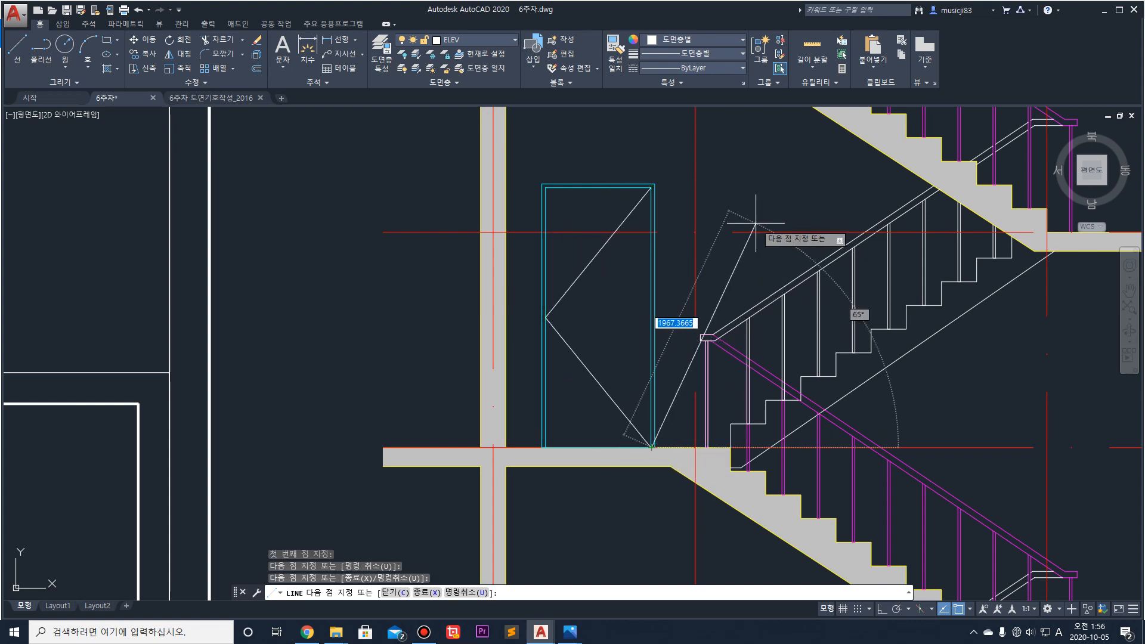
{"action": "key", "text": "Escape"}
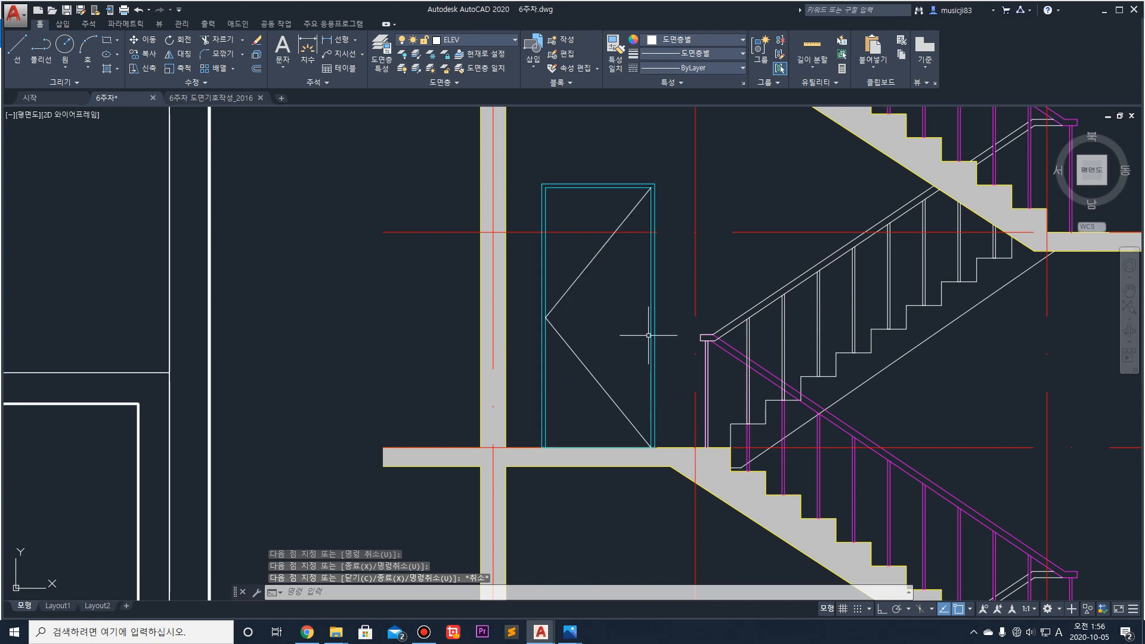
Step: On the WID layer, draw a door knob circle with radius 30 inside the door near its right jamb
{"action": "scroll", "coordinate": [619, 321], "scroll_direction": "up", "scroll_amount": 2}
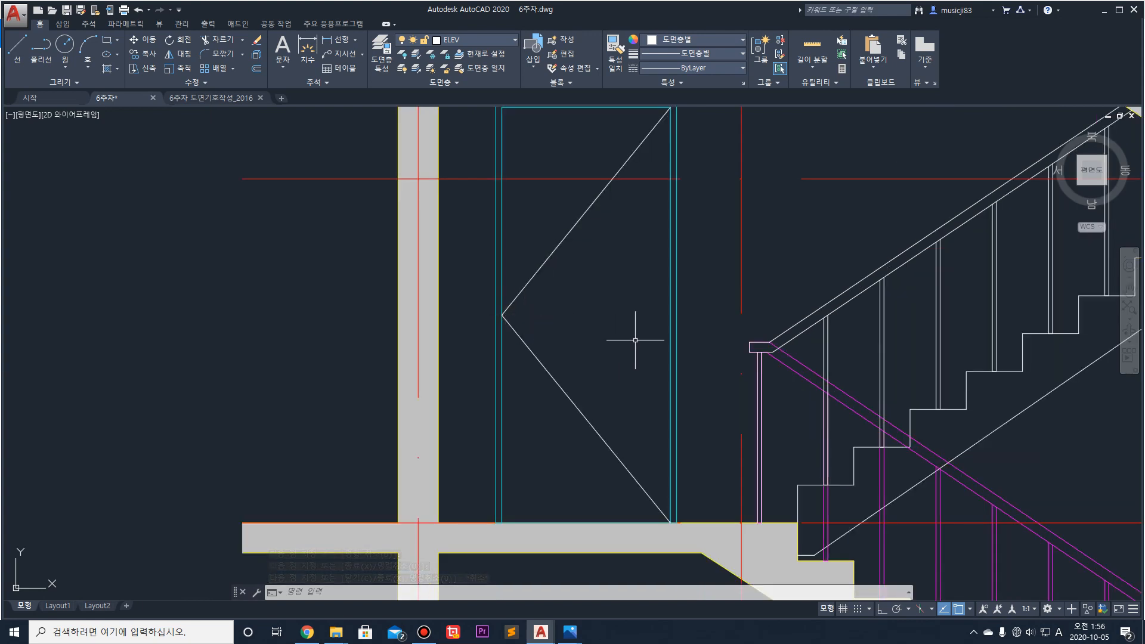
{"action": "left_click", "coordinate": [77, 49]}
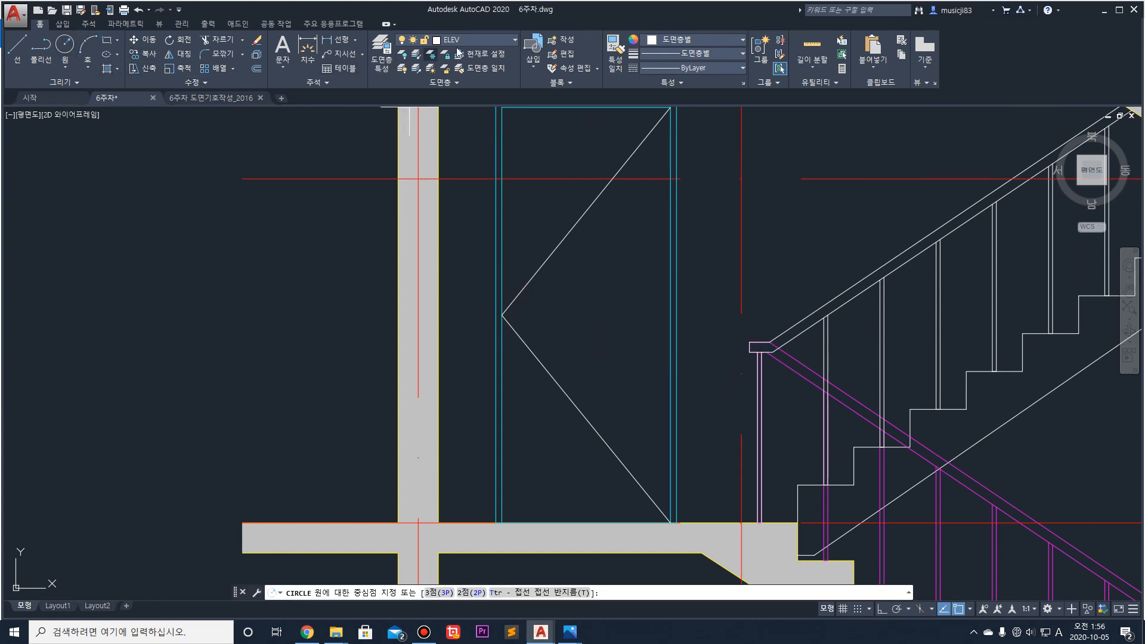
{"action": "left_click", "coordinate": [487, 45]}
{"action": "left_click", "coordinate": [470, 226]}
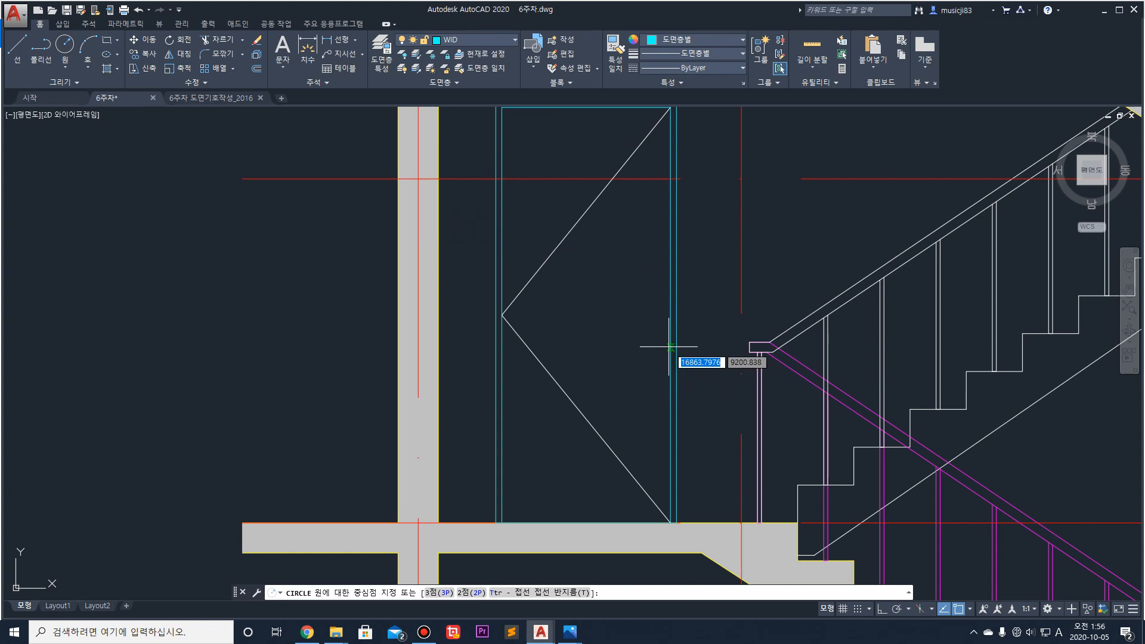
{"action": "left_click", "coordinate": [646, 346]}
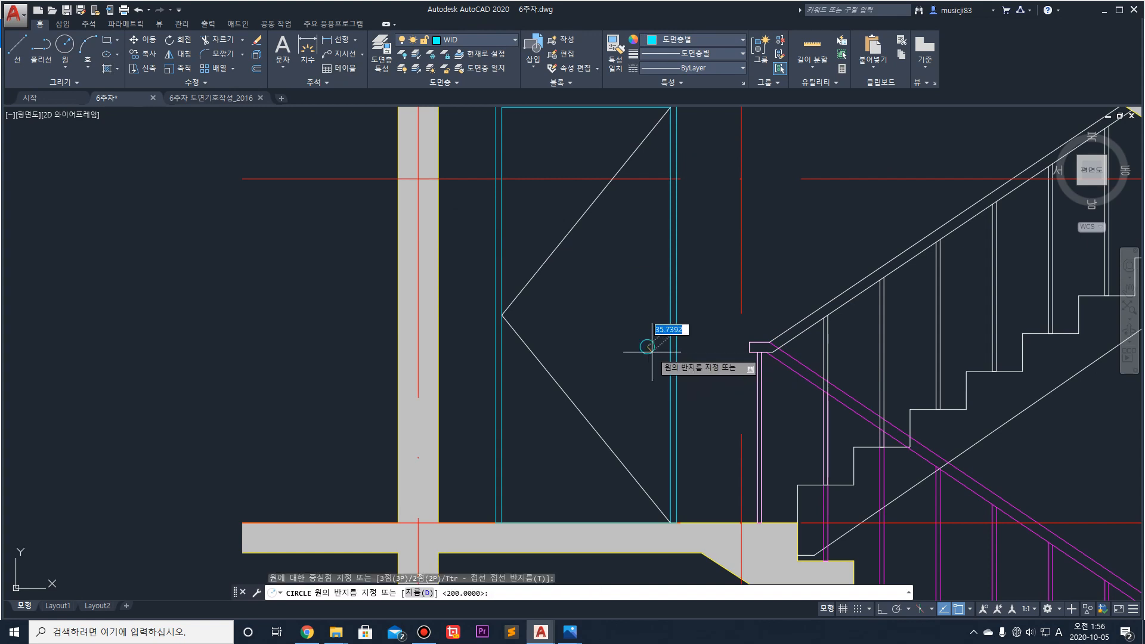
{"action": "type", "text": "30"}
{"action": "key", "text": "Return"}
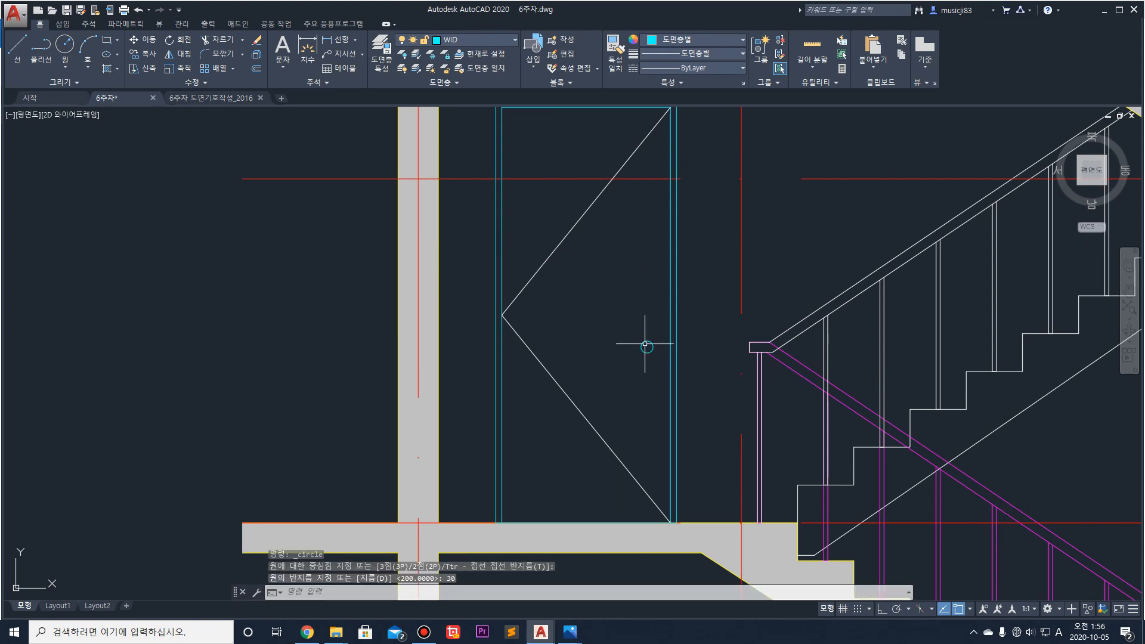
Step: Move the door knob circle slightly up and closer to the door's right jamb
{"action": "scroll", "coordinate": [653, 348], "scroll_direction": "up", "scroll_amount": 6}
{"action": "scroll", "coordinate": [660, 350], "scroll_direction": "down", "scroll_amount": 4}
{"action": "key", "text": "Escape"}
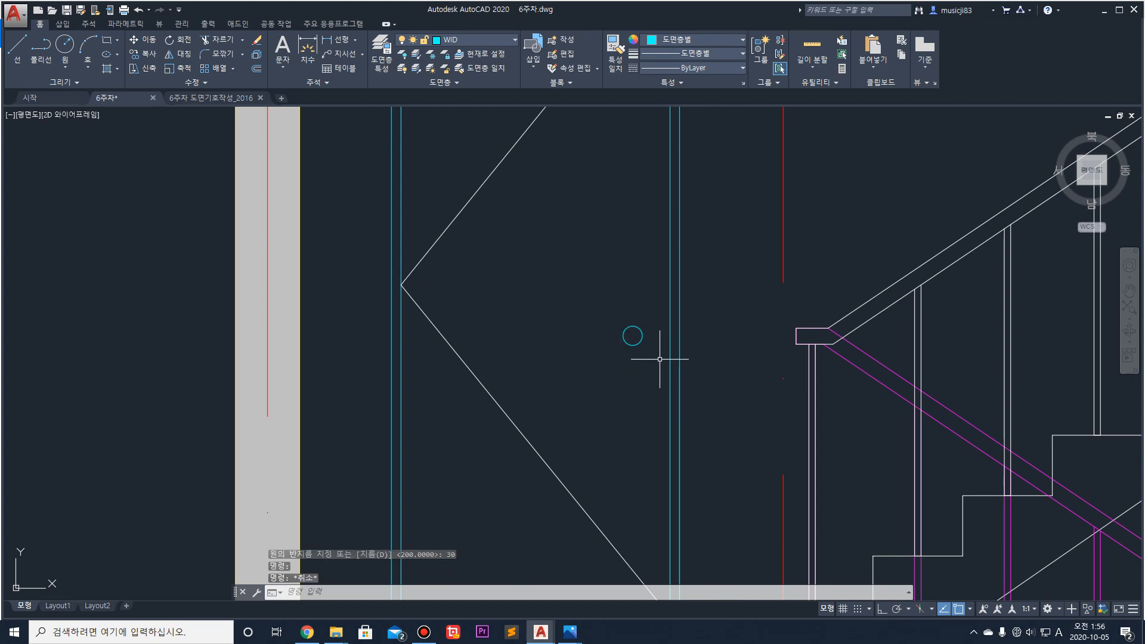
{"action": "left_click", "coordinate": [641, 342]}
{"action": "left_click", "coordinate": [624, 320]}
{"action": "type", "text": "m"}
{"action": "key", "text": "Return"}
{"action": "left_click", "coordinate": [635, 359]}
{"action": "left_click", "coordinate": [643, 346]}
{"action": "key", "text": "Escape"}
{"action": "scroll", "coordinate": [645, 346], "scroll_direction": "up", "scroll_amount": 4}
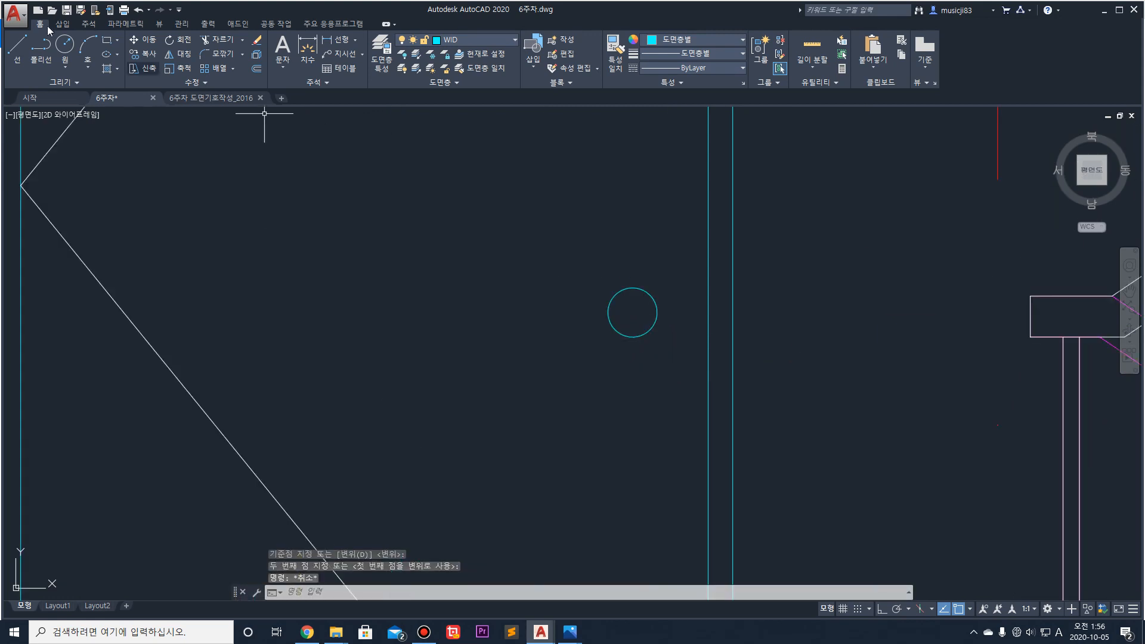
Step: On the ELEV layer, draw a horizontal line about 44 mm long from the knob circle's centre out past its right edge
{"action": "left_click", "coordinate": [494, 40]}
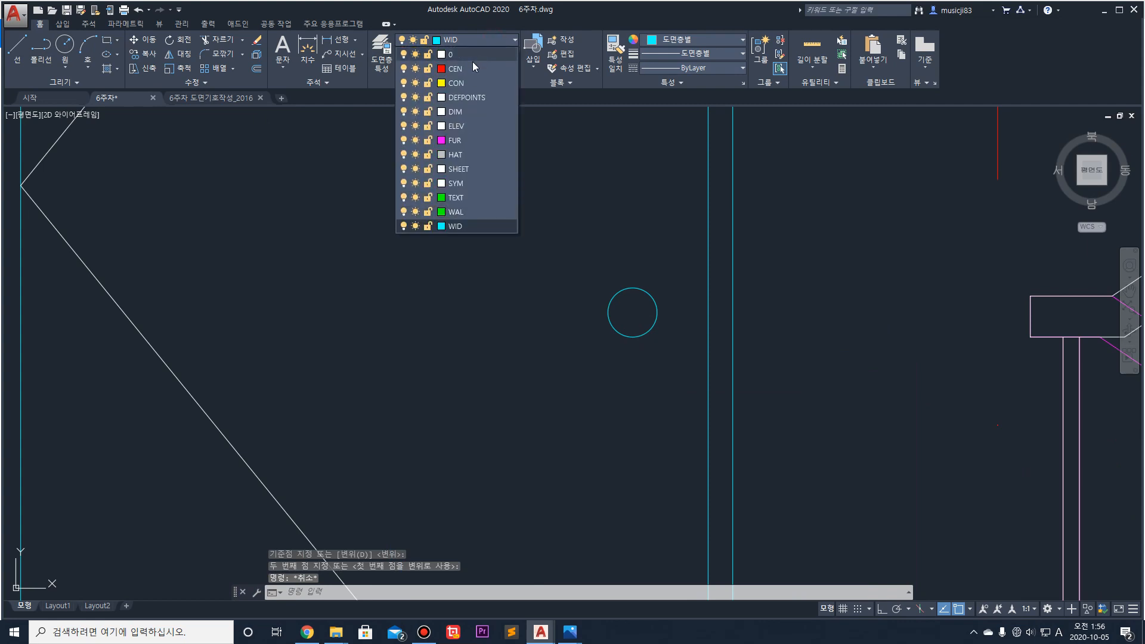
{"action": "left_click", "coordinate": [459, 126]}
{"action": "left_click", "coordinate": [22, 48]}
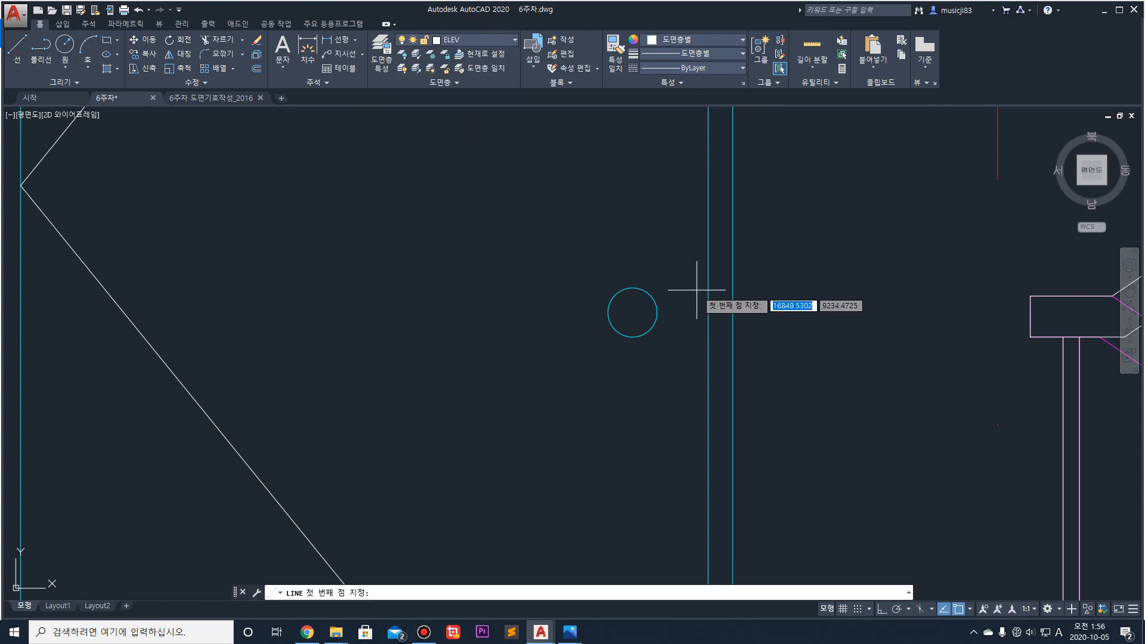
{"action": "left_click", "coordinate": [632, 311]}
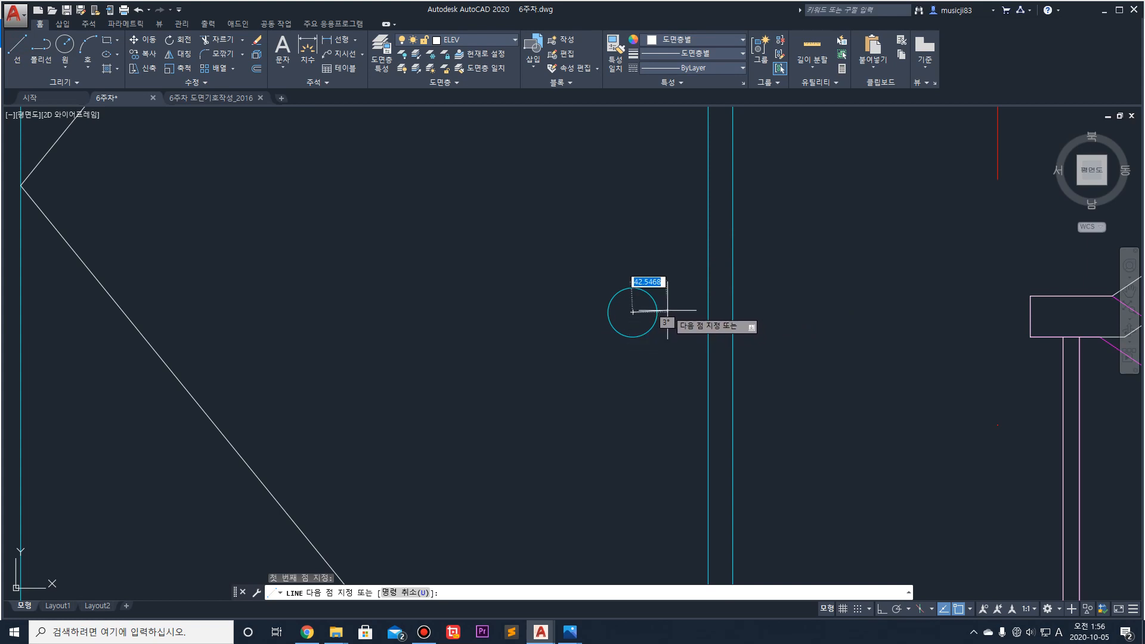
{"action": "key", "text": "F8"}
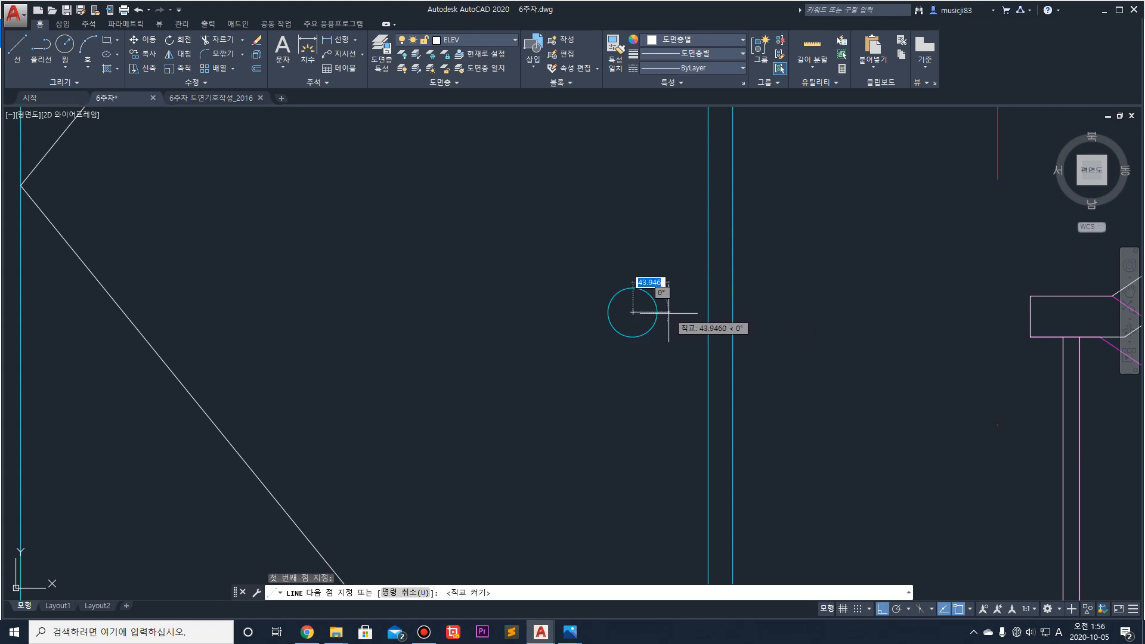
{"action": "left_click", "coordinate": [667, 312]}
{"action": "key", "text": "Return"}
{"action": "left_click", "coordinate": [647, 315]}
{"action": "left_click", "coordinate": [635, 304]}
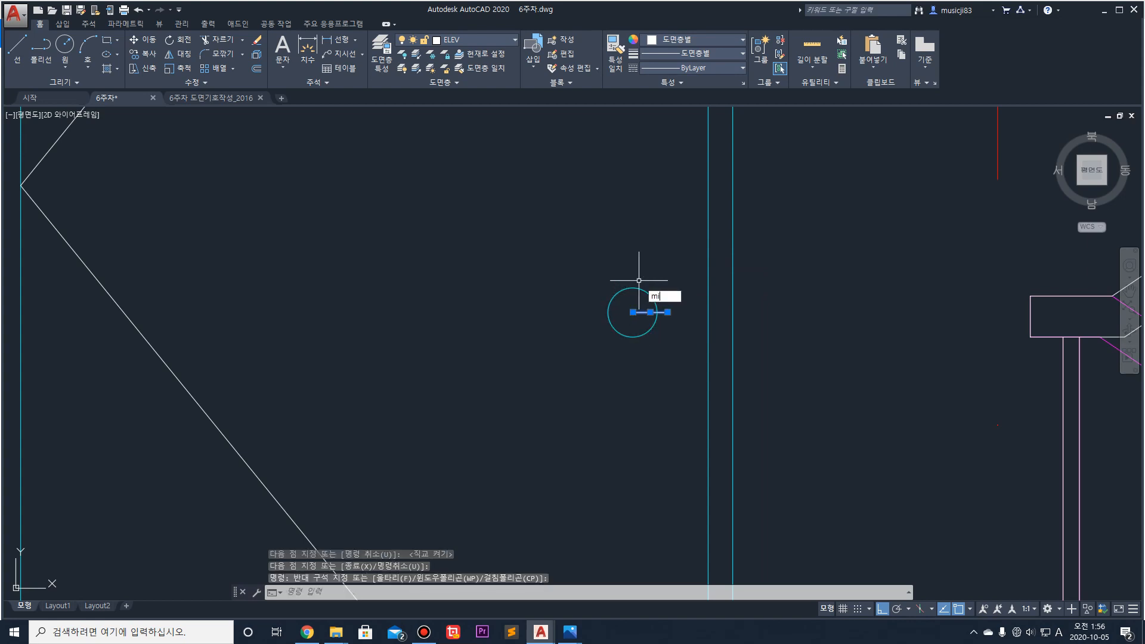
{"action": "type", "text": "mi"}
{"action": "key", "text": "Return"}
{"action": "left_click", "coordinate": [631, 312]}
{"action": "left_click", "coordinate": [633, 233]}
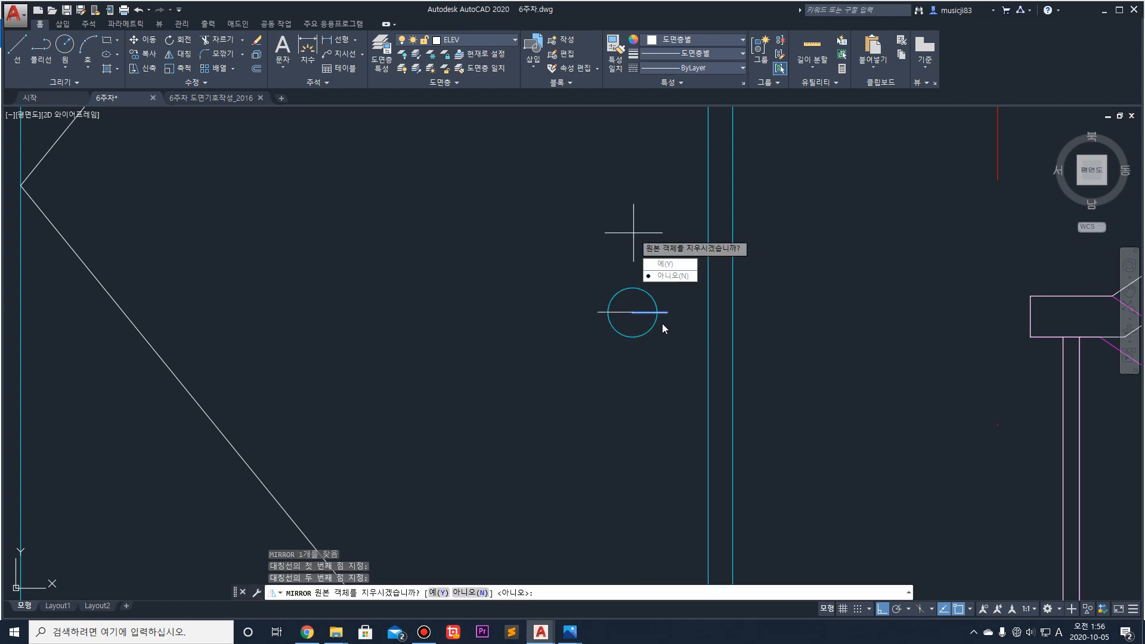
{"action": "key", "text": "Escape"}
Step: Mirror the knob's horizontal line about the vertical axis through the circle's centre, keeping the original
{"action": "type", "text": "m"}
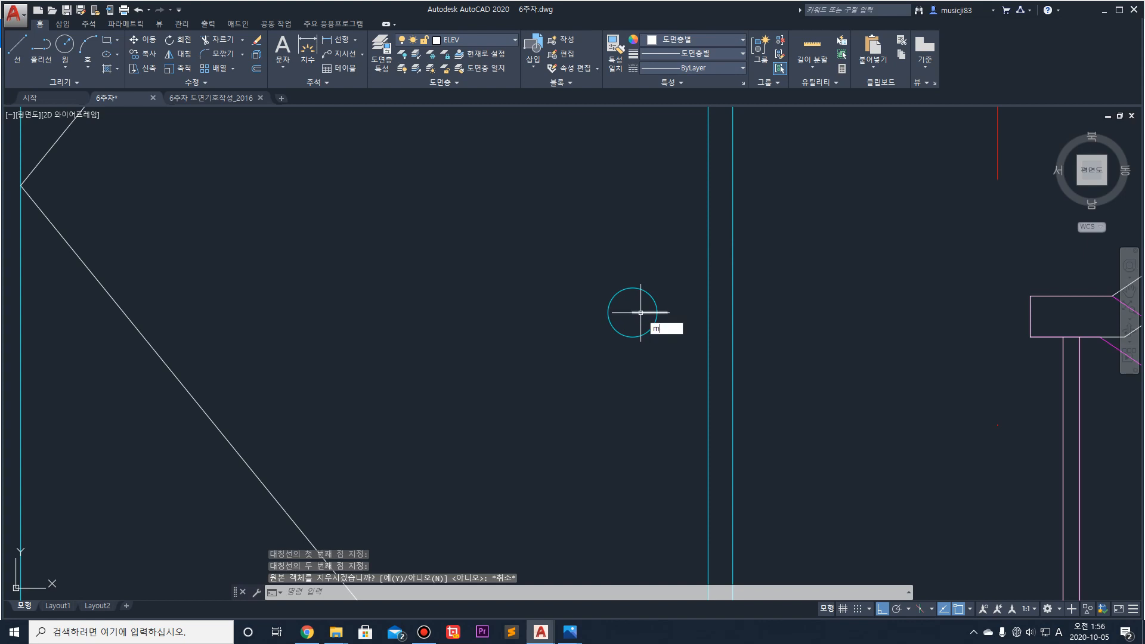
{"action": "type", "text": "i"}
{"action": "key", "text": "Return"}
{"action": "left_click", "coordinate": [640, 312]}
{"action": "key", "text": "Return"}
{"action": "left_click", "coordinate": [632, 311]}
{"action": "left_click", "coordinate": [635, 245]}
{"action": "key", "text": "Return"}
Step: Rotate a copy of the two horizontal knob lines 90° about the circle's centre to complete the crosshair
{"action": "scroll", "coordinate": [636, 311], "scroll_direction": "up", "scroll_amount": 4}
{"action": "left_click", "coordinate": [643, 325]}
{"action": "left_click", "coordinate": [609, 294]}
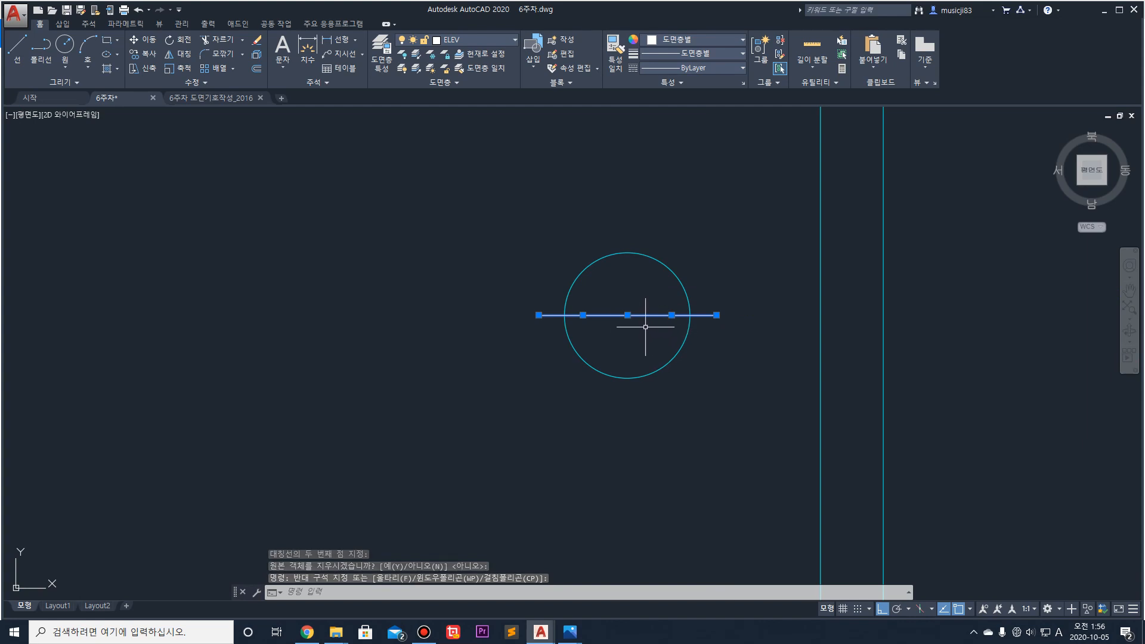
{"action": "type", "text": "rro"}
{"action": "key", "text": "Return"}
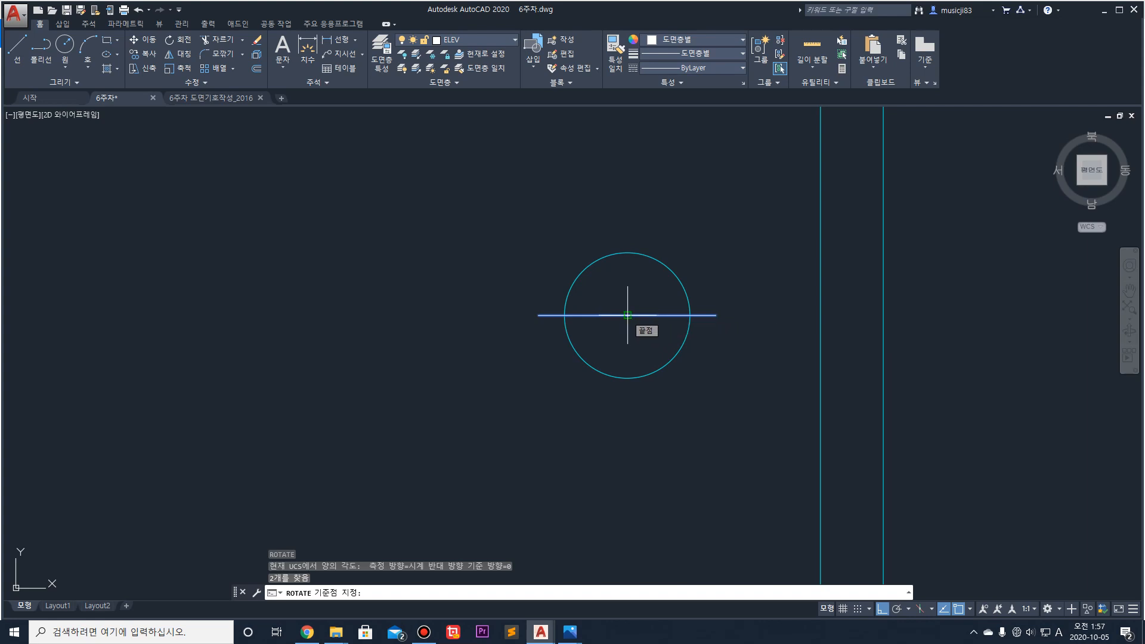
{"action": "left_click", "coordinate": [627, 315]}
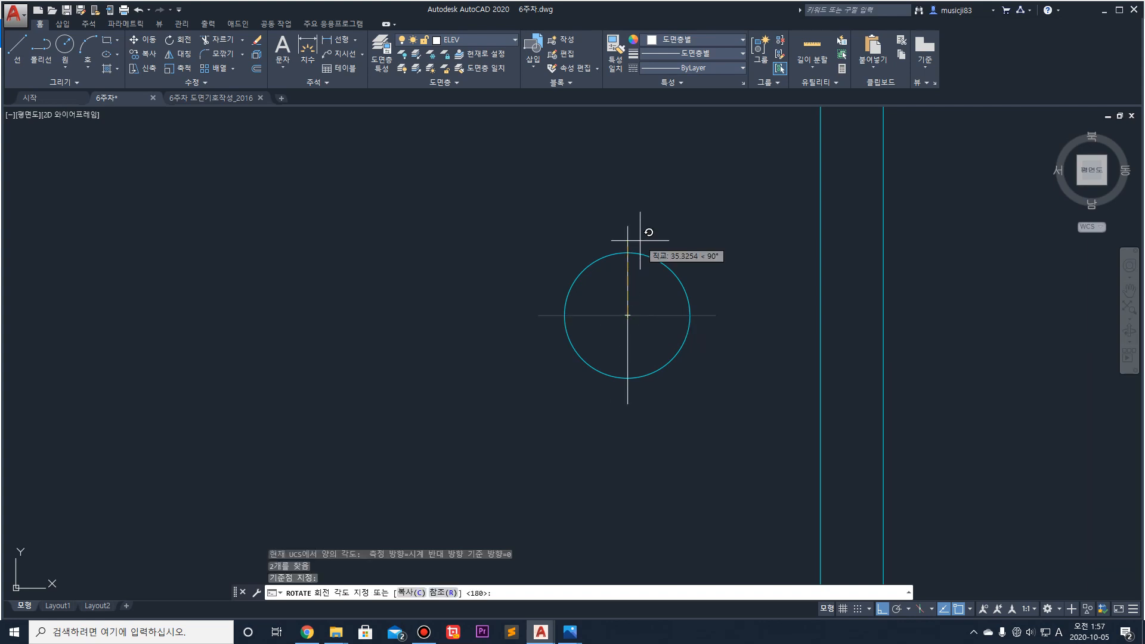
{"action": "left_click", "coordinate": [417, 591]}
{"action": "scroll", "coordinate": [711, 332], "scroll_direction": "down", "scroll_amount": 6}
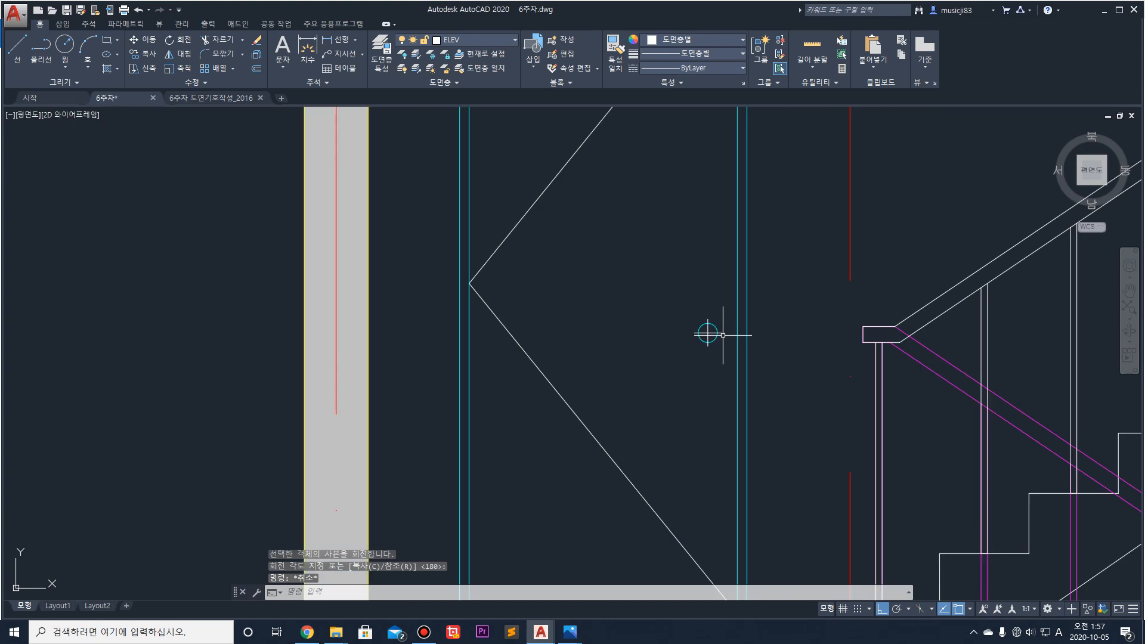
{"action": "key", "text": "Escape"}
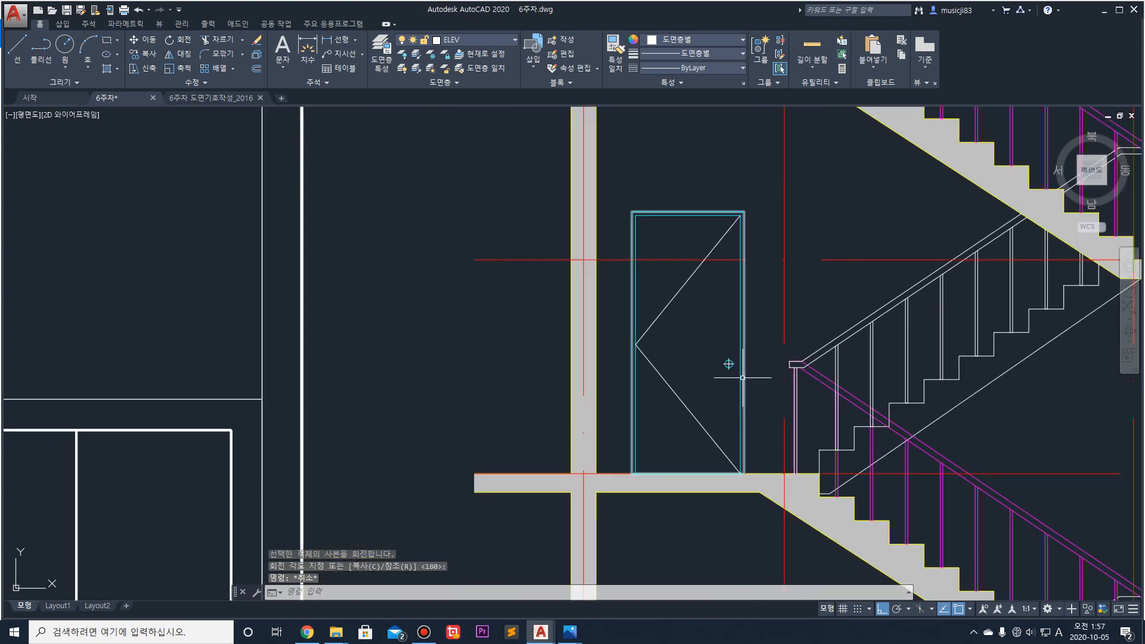
Step: Check the knob height in the reference section image and draw a 900 guide line straight down from the knob crosshair's left end
{"action": "scroll", "coordinate": [716, 403], "scroll_direction": "up", "scroll_amount": 2}
{"action": "middle_click_drag", "start_coordinate": [724, 427], "coordinate": [666, 372]}
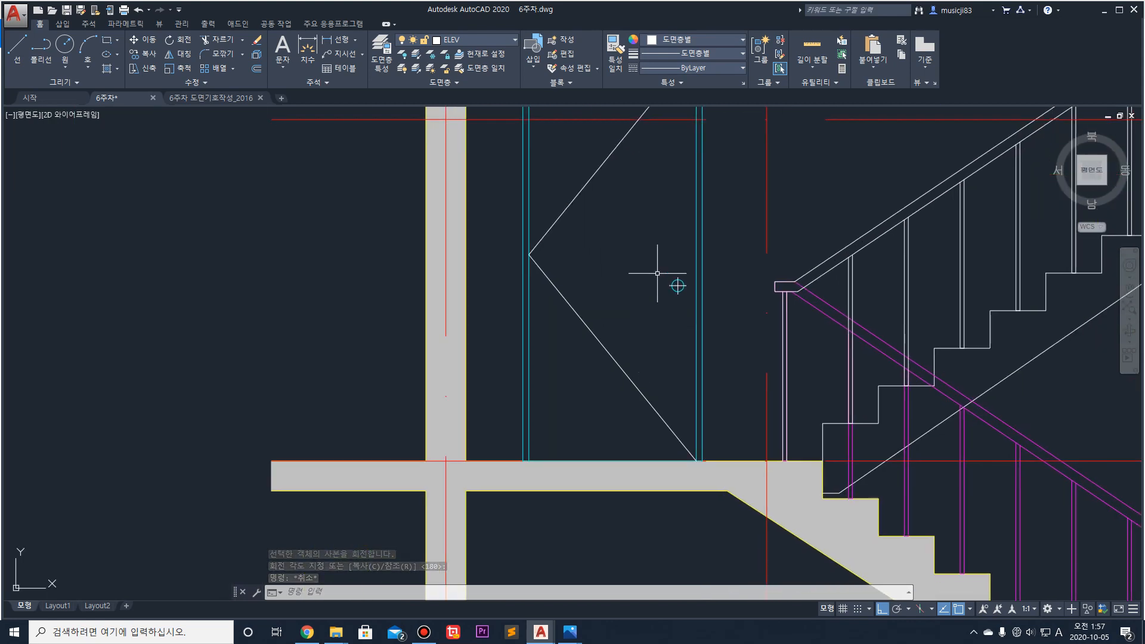
{"action": "mouse_move", "coordinate": [569, 636]}
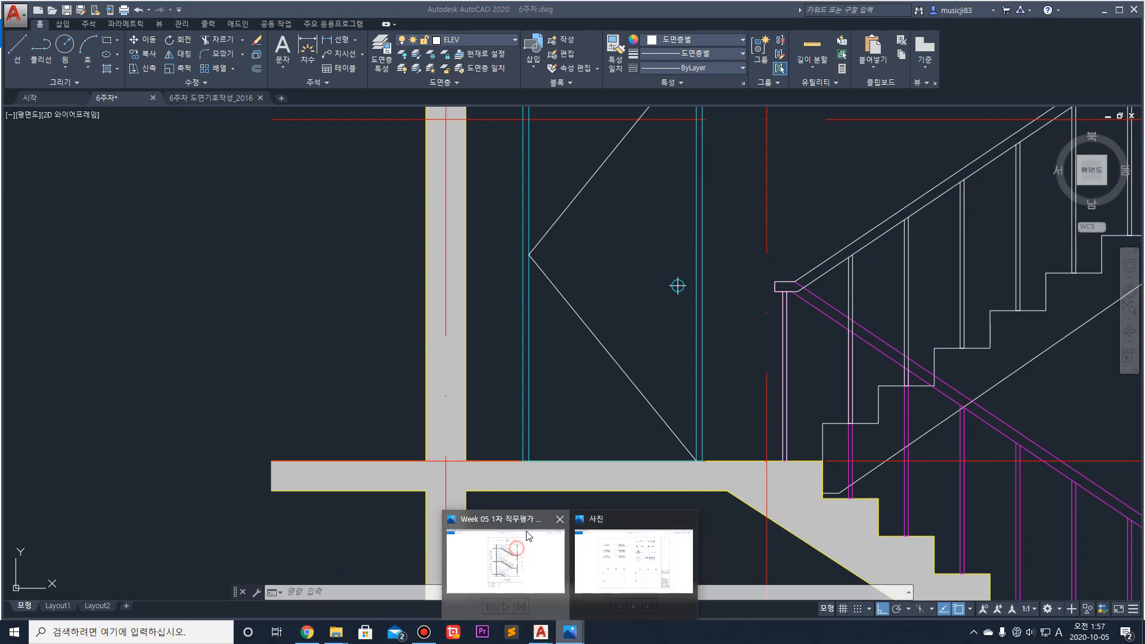
{"action": "left_click", "coordinate": [511, 549]}
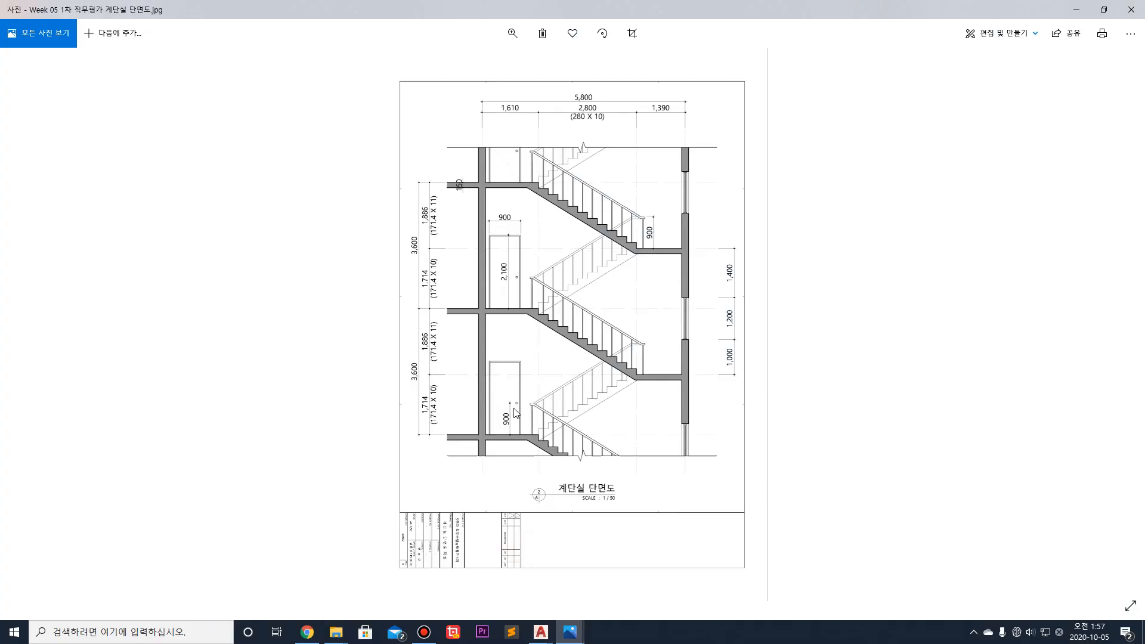
{"action": "left_click", "coordinate": [1073, 11]}
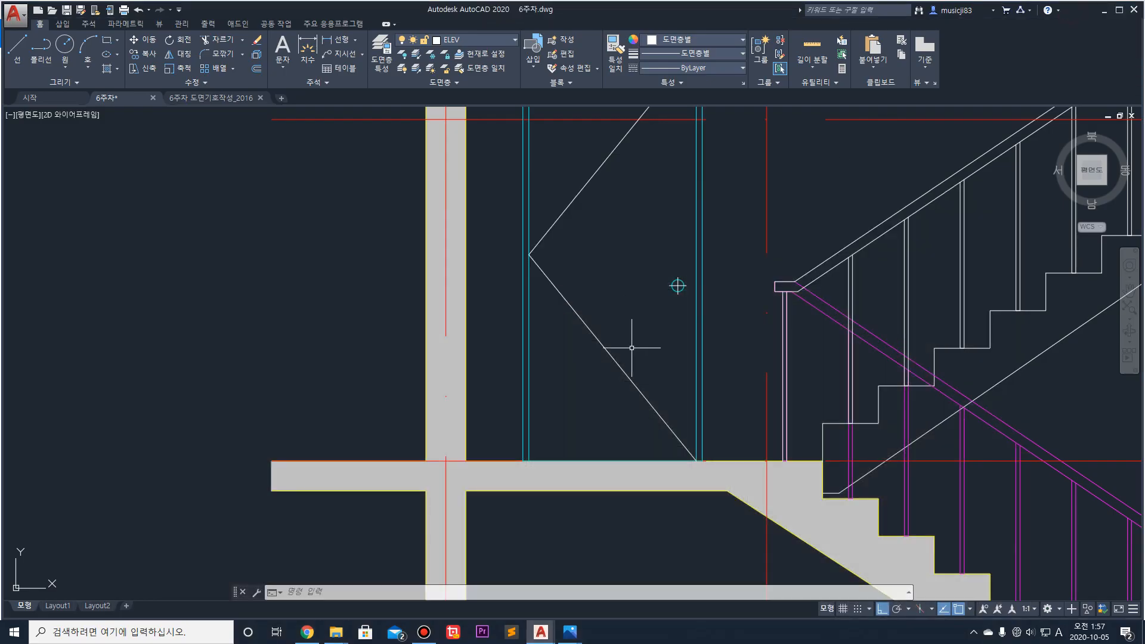
{"action": "left_click", "coordinate": [17, 50]}
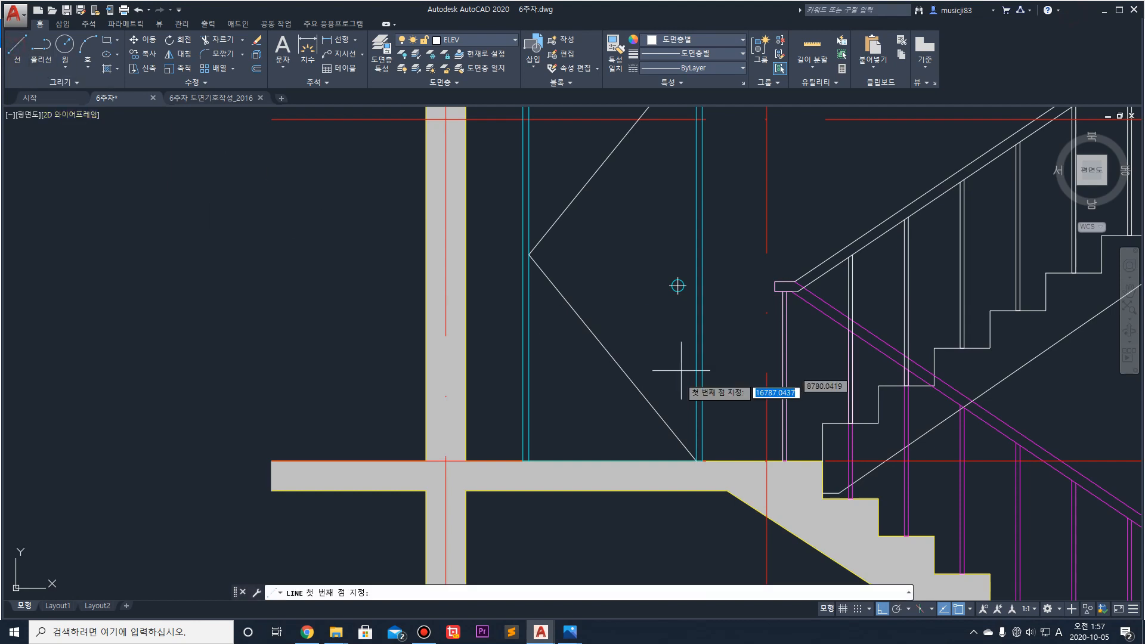
{"action": "left_click", "coordinate": [669, 285]}
{"action": "type", "text": "900"}
{"action": "key", "text": "Return"}
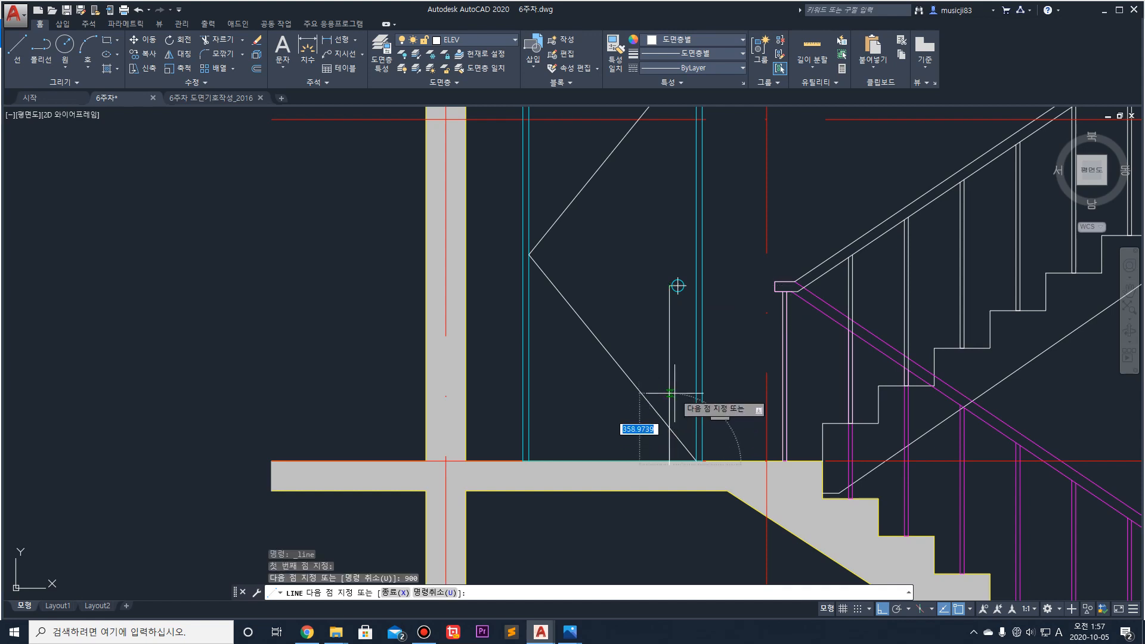
{"action": "key", "text": "Return"}
Step: Move the knob together with its guide line so the guide's lower end sits on the landing's top surface
{"action": "left_click", "coordinate": [668, 334]}
{"action": "left_click", "coordinate": [640, 259]}
{"action": "scroll", "coordinate": [685, 489], "scroll_direction": "up", "scroll_amount": 4}
{"action": "type", "text": "m"}
{"action": "key", "text": "Return"}
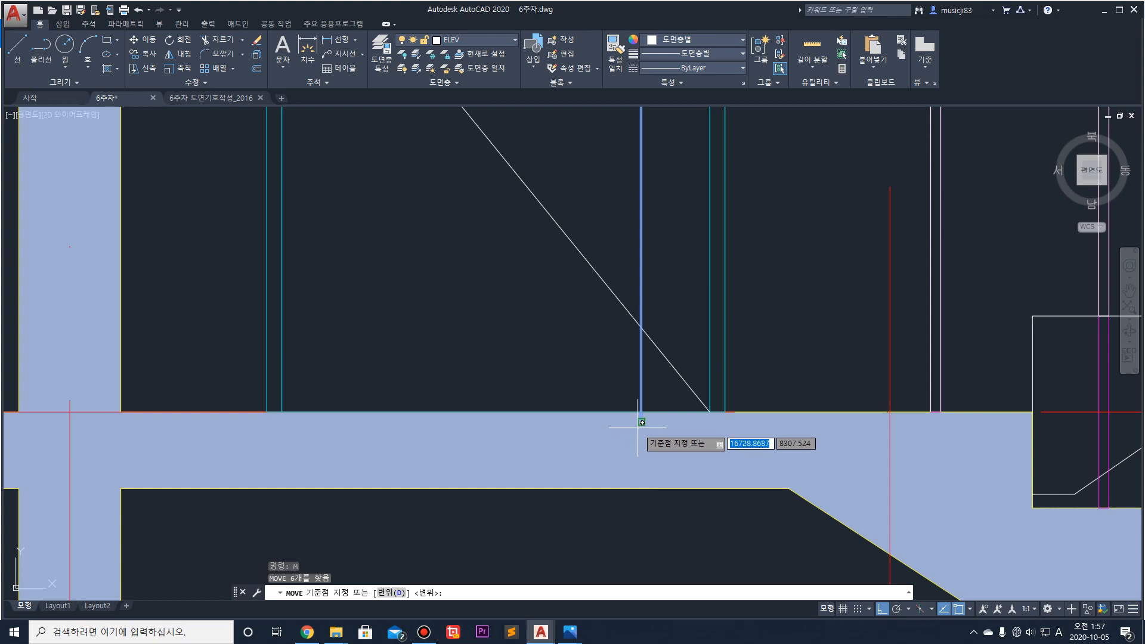
{"action": "left_click", "coordinate": [642, 412]}
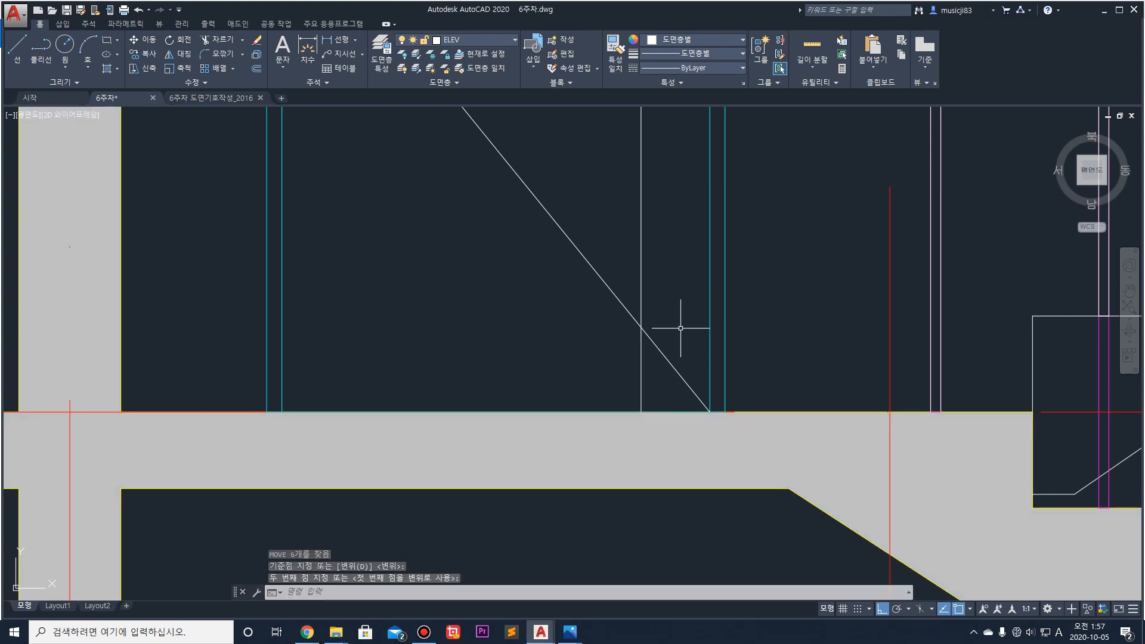
{"action": "key", "text": "Escape"}
Step: Delete the vertical guide line below the door knob
{"action": "scroll", "coordinate": [677, 330], "scroll_direction": "down", "scroll_amount": 4}
{"action": "left_click", "coordinate": [626, 269]}
{"action": "scroll", "coordinate": [640, 225], "scroll_direction": "up", "scroll_amount": 6}
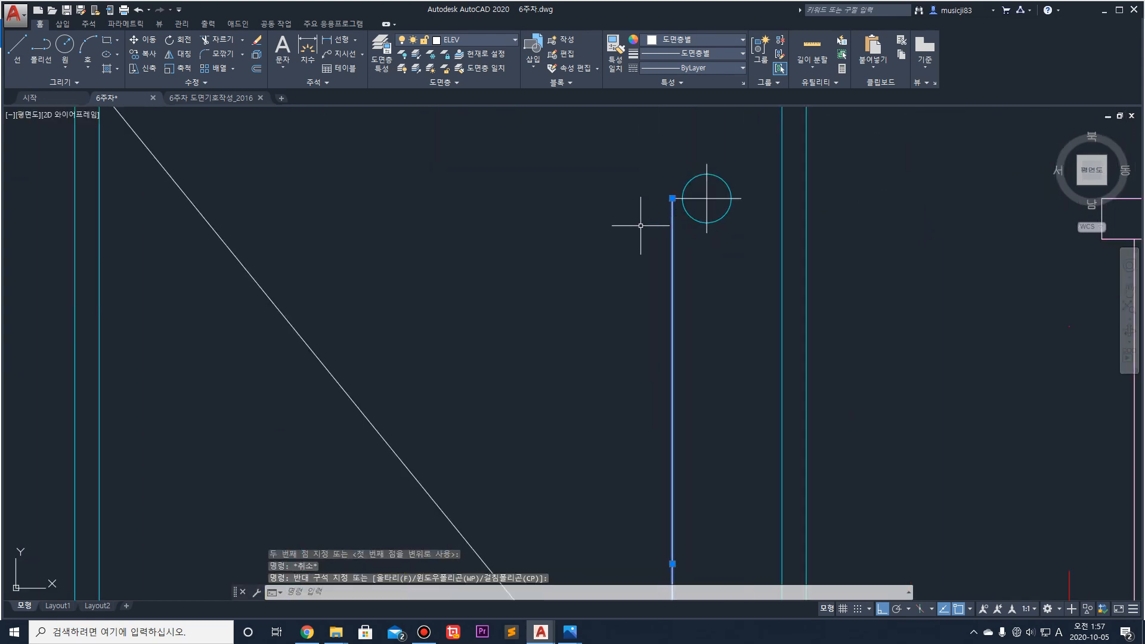
{"action": "key", "text": "Delete"}
{"action": "scroll", "coordinate": [703, 350], "scroll_direction": "down", "scroll_amount": 7}
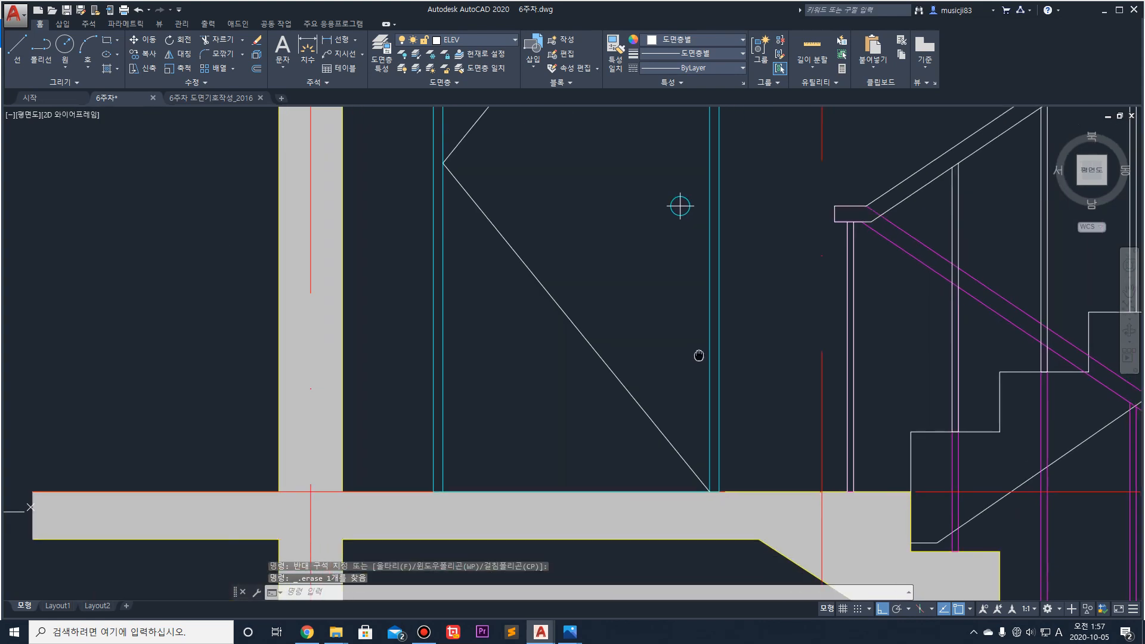
Step: Copy the whole door elevation one floor down onto the lower landing, using the landing slabs' left corners as reference points
{"action": "scroll", "coordinate": [667, 335], "scroll_direction": "down", "scroll_amount": 4}
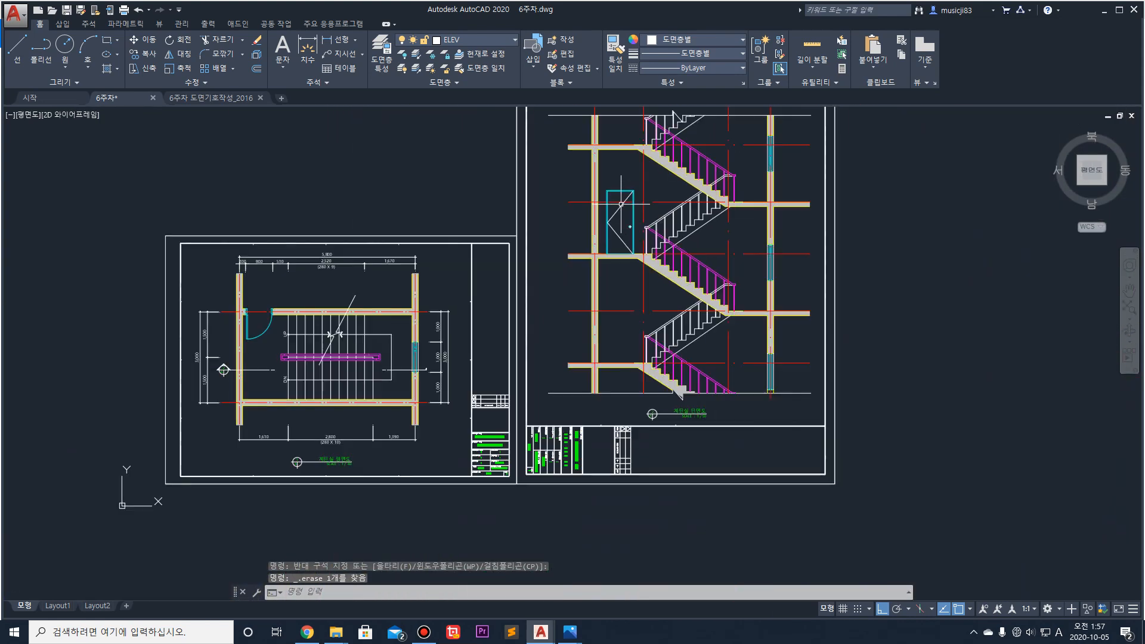
{"action": "scroll", "coordinate": [625, 279], "scroll_direction": "up", "scroll_amount": 2}
{"action": "left_click", "coordinate": [593, 123]}
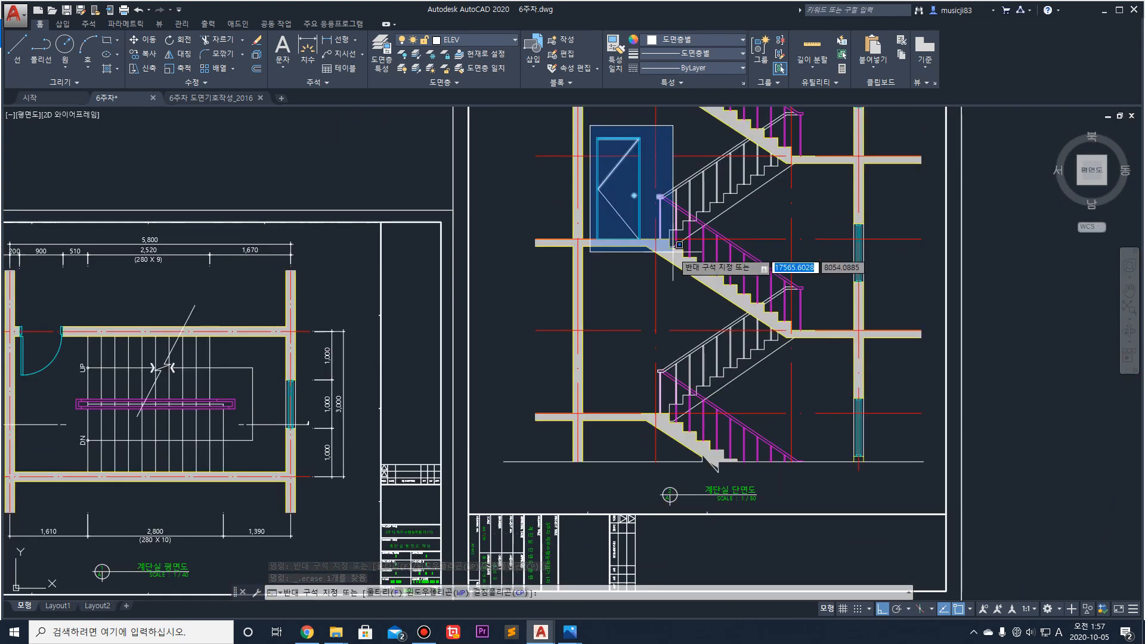
{"action": "left_click", "coordinate": [813, 281]}
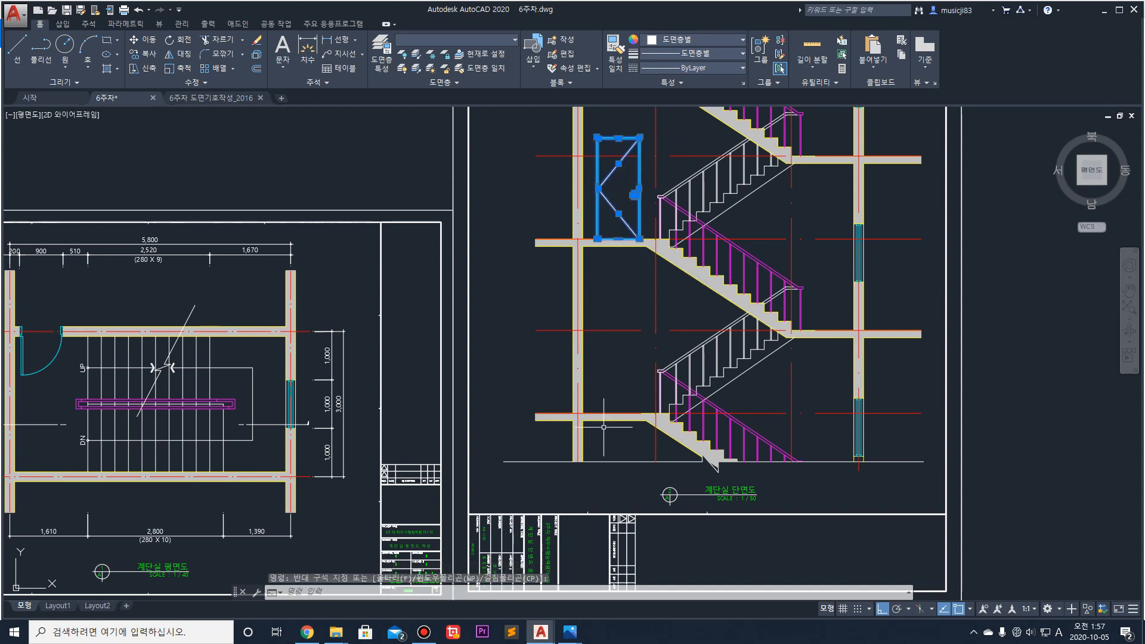
{"action": "type", "text": "o"}
{"action": "key", "text": "Return"}
{"action": "middle_click_drag", "start_coordinate": [560, 192], "coordinate": [563, 273]}
{"action": "left_click", "coordinate": [537, 146]}
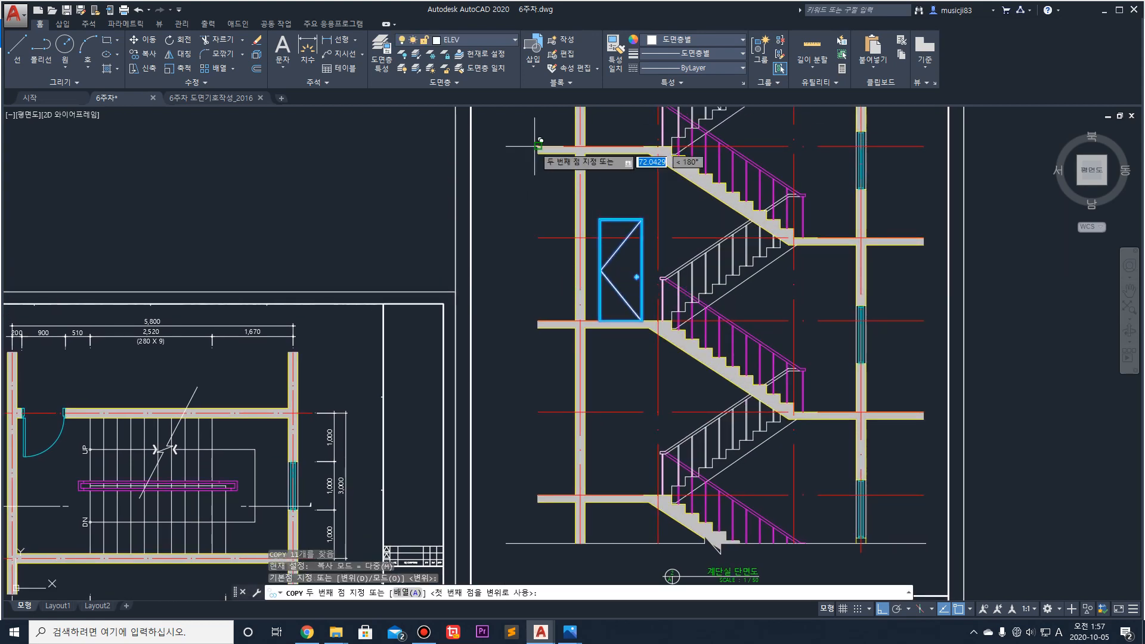
{"action": "left_click", "coordinate": [538, 321]}
{"action": "middle_click_drag", "start_coordinate": [543, 206], "coordinate": [546, 419]}
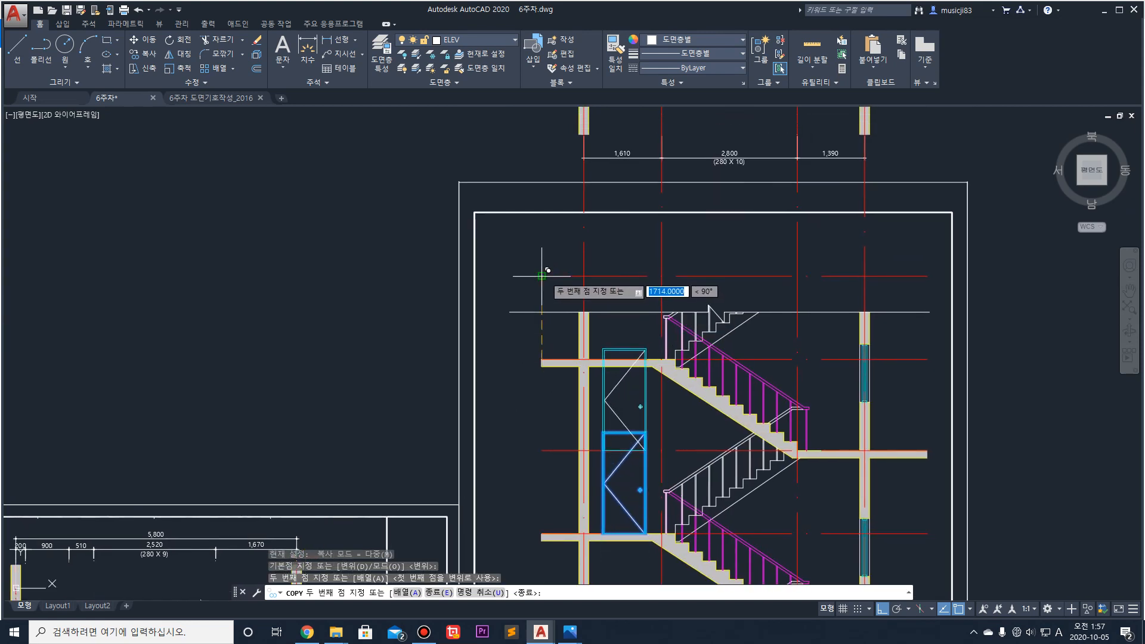
{"action": "key", "text": "Escape"}
Step: Copy the middle-floor door one floor up onto the top landing, using the landing slabs' left corners as reference points
{"action": "middle_click_drag", "start_coordinate": [607, 393], "coordinate": [606, 306]}
{"action": "left_click", "coordinate": [594, 329]}
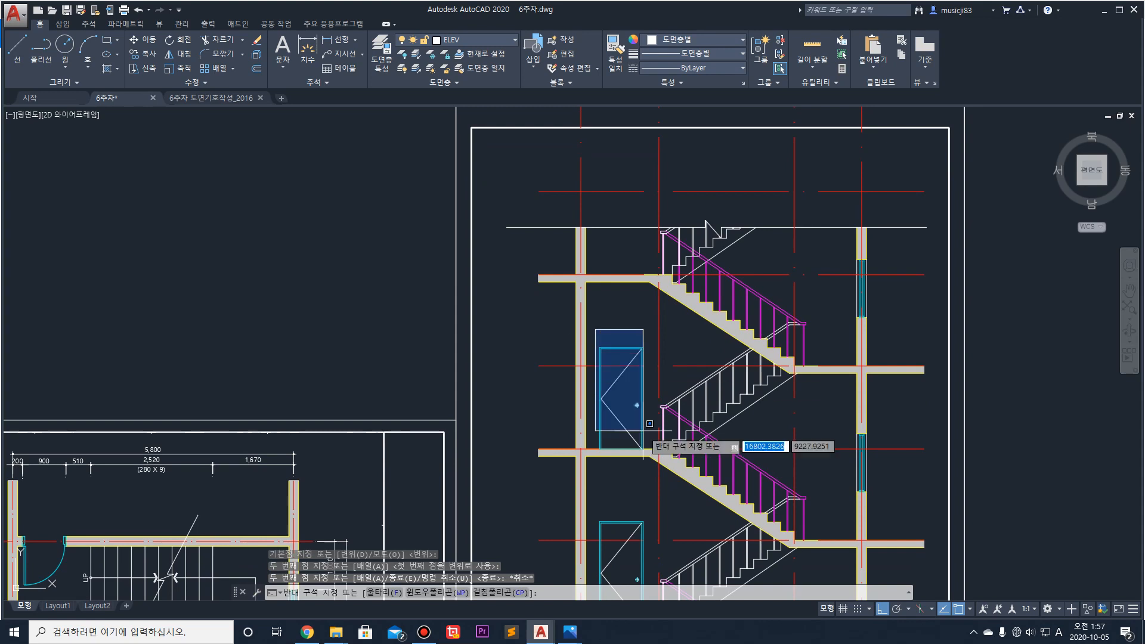
{"action": "left_click", "coordinate": [681, 508]}
{"action": "type", "text": "c"}
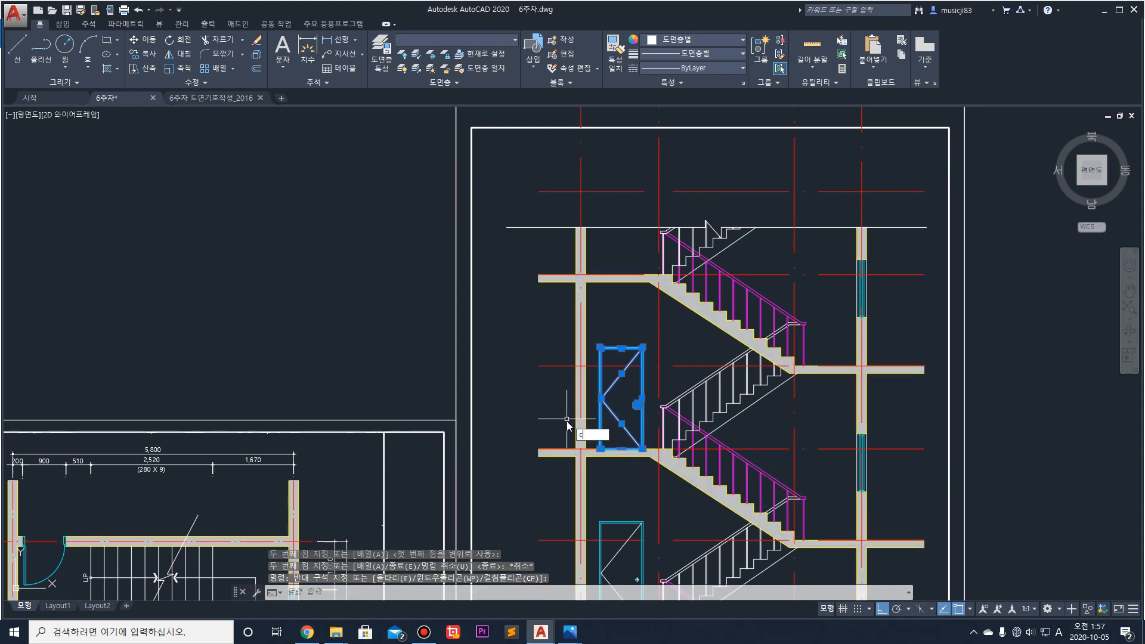
{"action": "type", "text": "o"}
{"action": "key", "text": "Return"}
{"action": "left_click", "coordinate": [537, 453]}
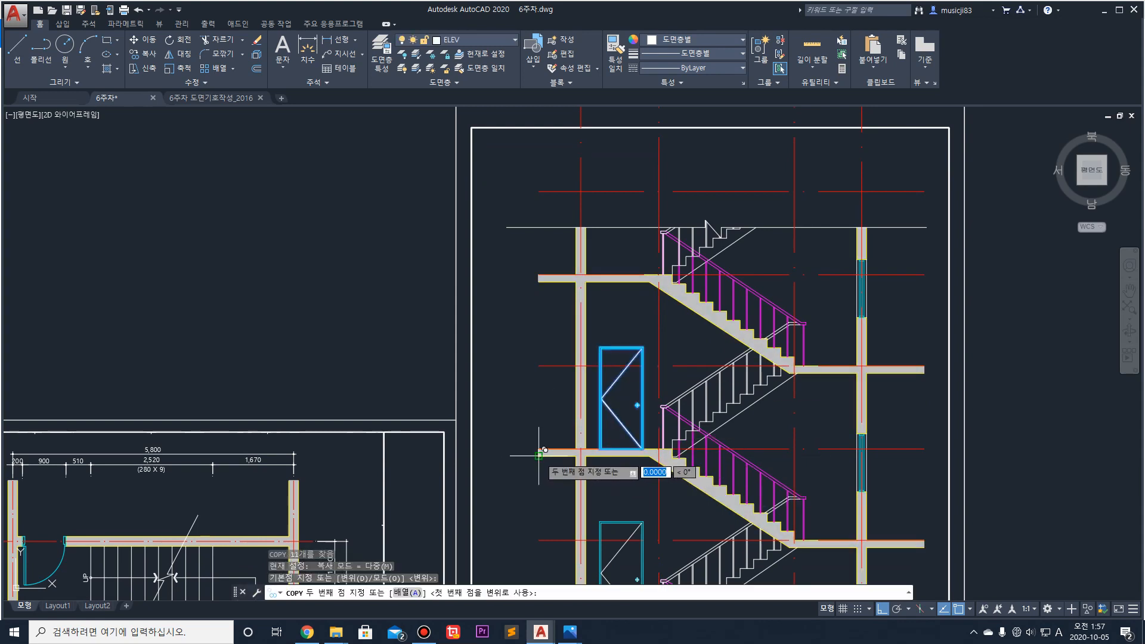
{"action": "left_click", "coordinate": [541, 285]}
{"action": "key", "text": "Escape"}
Step: Trim the top-floor door frame along the section's upper break line and delete the leftover door parts above it
{"action": "scroll", "coordinate": [623, 220], "scroll_direction": "up", "scroll_amount": 5}
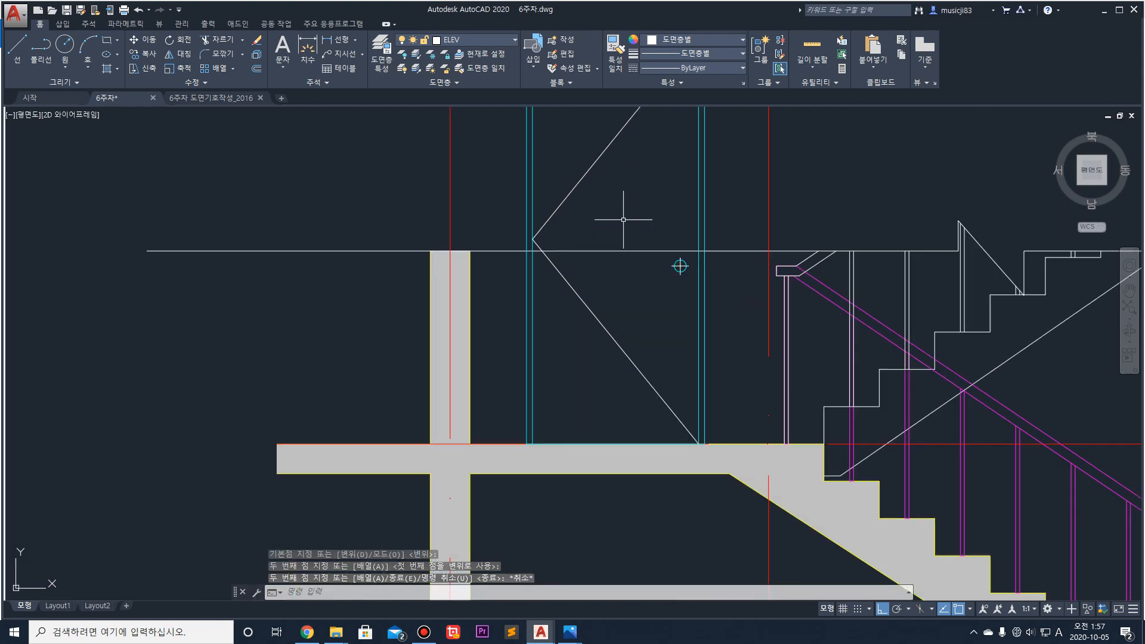
{"action": "middle_click_drag", "start_coordinate": [545, 235], "coordinate": [470, 370]}
{"action": "left_click", "coordinate": [439, 398]}
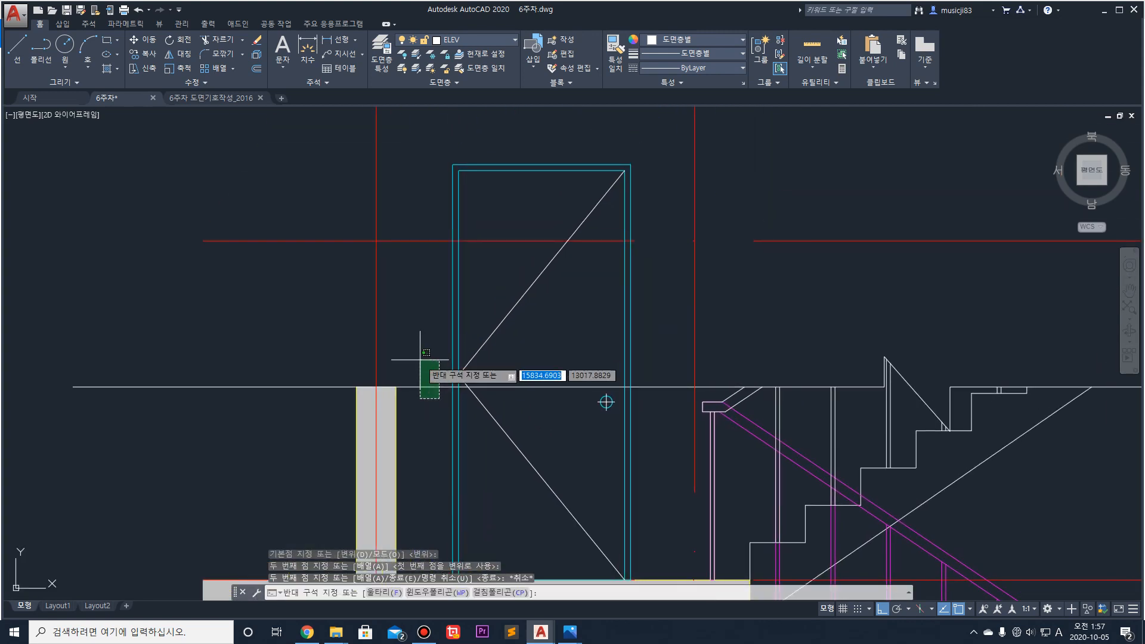
{"action": "left_click", "coordinate": [422, 361]}
{"action": "type", "text": "tr"}
{"action": "key", "text": "Return"}
{"action": "left_click", "coordinate": [640, 333]}
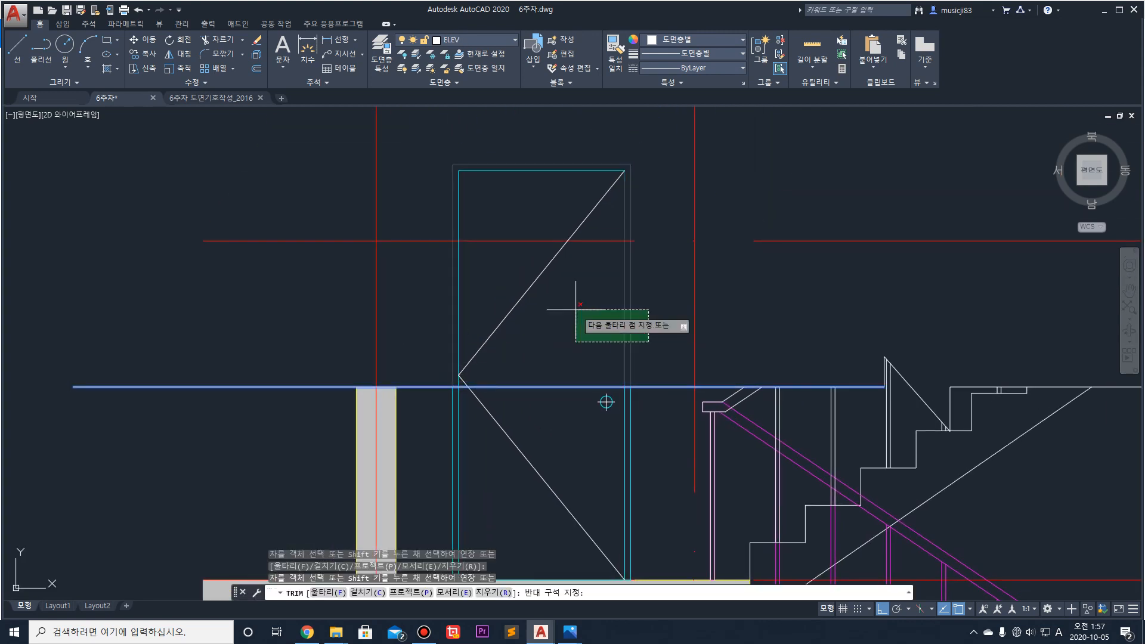
{"action": "left_click", "coordinate": [418, 288]}
{"action": "key", "text": "Return"}
{"action": "left_click", "coordinate": [651, 191]}
{"action": "left_click", "coordinate": [551, 155]}
{"action": "key", "text": "Delete"}
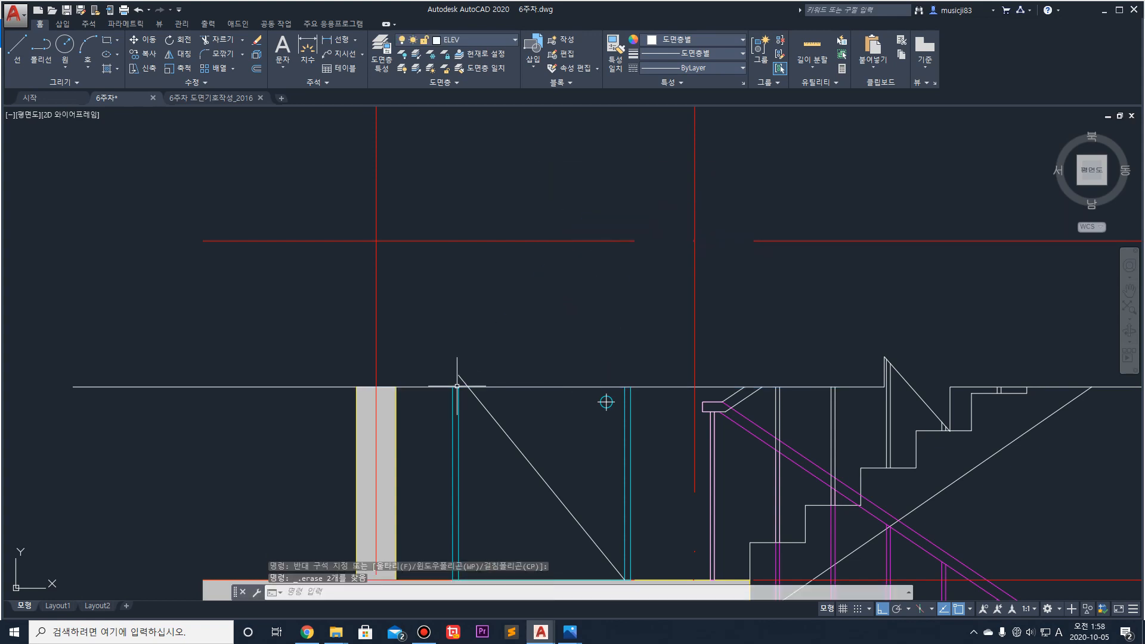
Step: Trim the end of the top-floor door's swing line that projects above the break line
{"action": "scroll", "coordinate": [457, 388], "scroll_direction": "up", "scroll_amount": 4}
{"action": "type", "text": "tr"}
{"action": "key", "text": "Return"}
{"action": "left_click", "coordinate": [407, 409]}
{"action": "left_click", "coordinate": [379, 353]}
{"action": "key", "text": "Return"}
{"action": "left_click", "coordinate": [476, 363]}
{"action": "left_click", "coordinate": [445, 332]}
{"action": "key", "text": "Escape"}
{"action": "scroll", "coordinate": [463, 340], "scroll_direction": "down", "scroll_amount": 5}
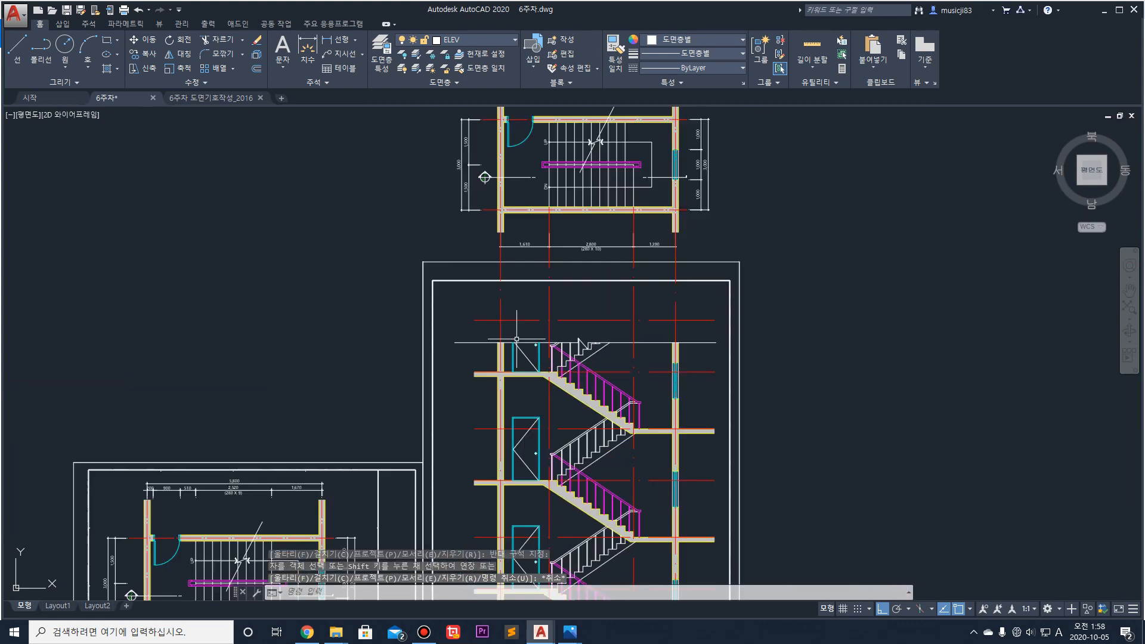
Step: Try to erase the floor plan above the section sheet and undo the deletion
{"action": "middle_click_drag", "start_coordinate": [523, 180], "coordinate": [508, 294]}
{"action": "middle_click_drag", "start_coordinate": [580, 203], "coordinate": [558, 311]}
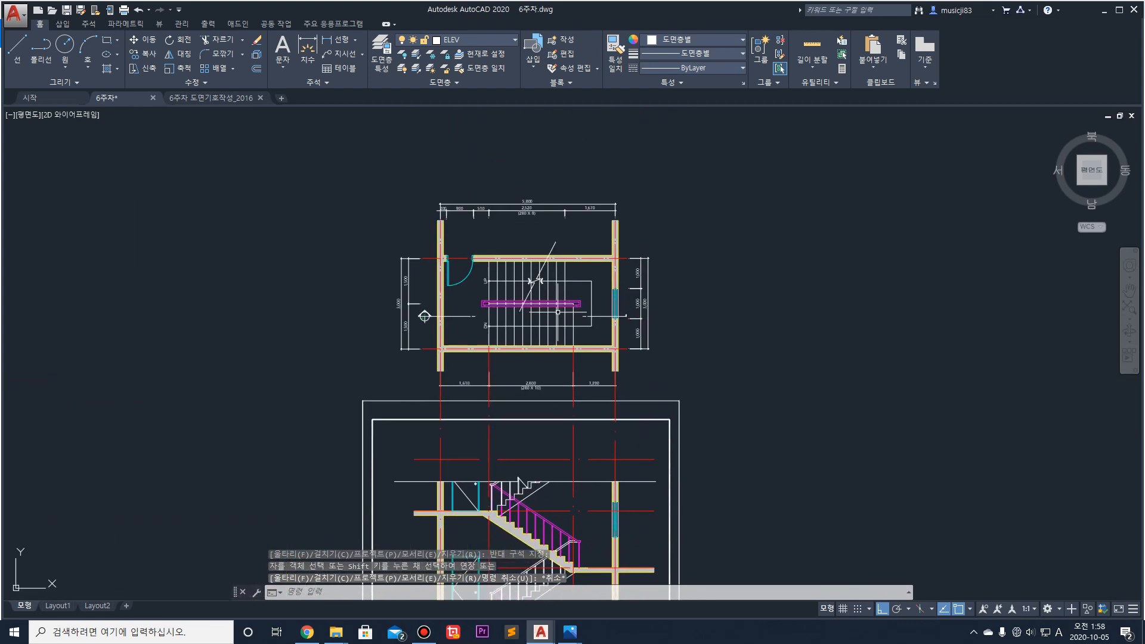
{"action": "left_click", "coordinate": [707, 391]}
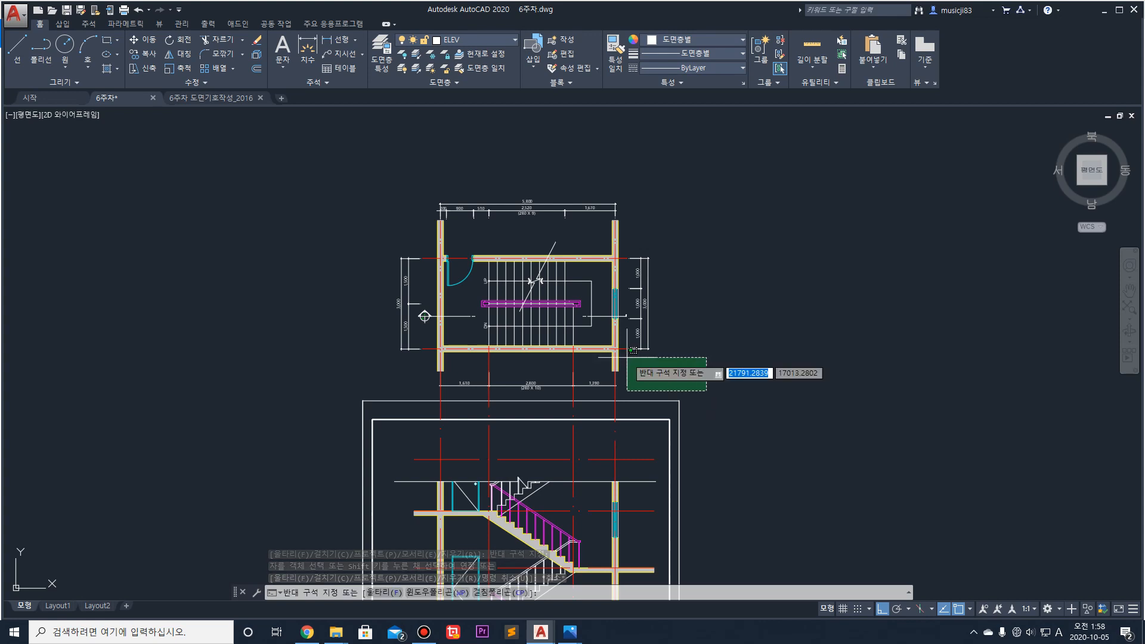
{"action": "left_click", "coordinate": [748, 301]}
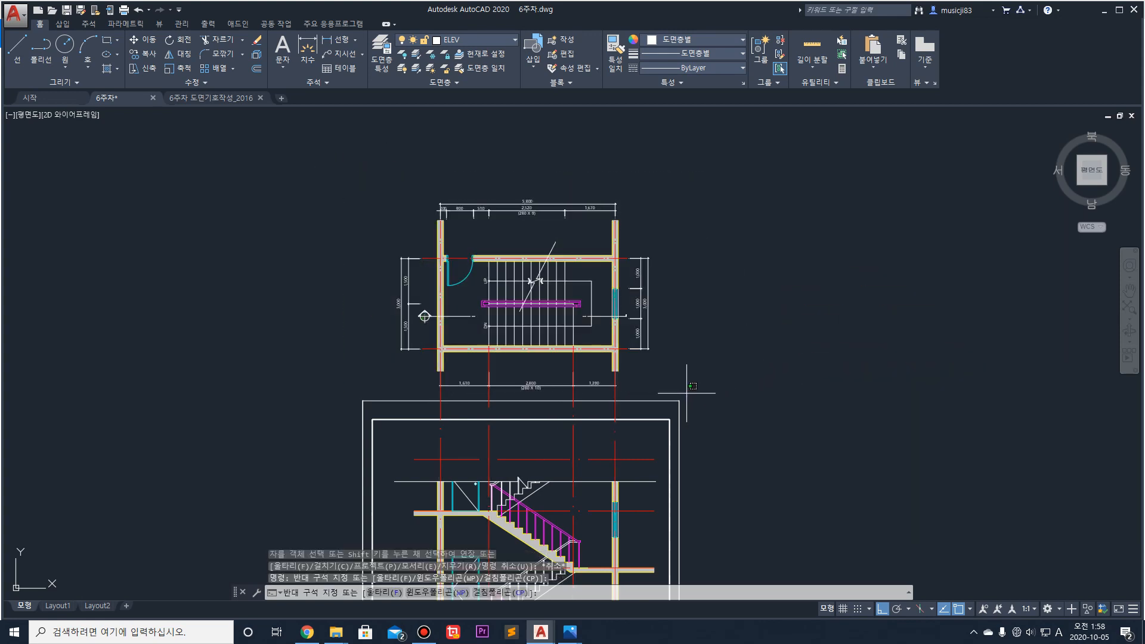
{"action": "key", "text": "Escape"}
{"action": "left_click", "coordinate": [769, 388]}
{"action": "left_click", "coordinate": [289, 128]}
{"action": "key", "text": "Delete"}
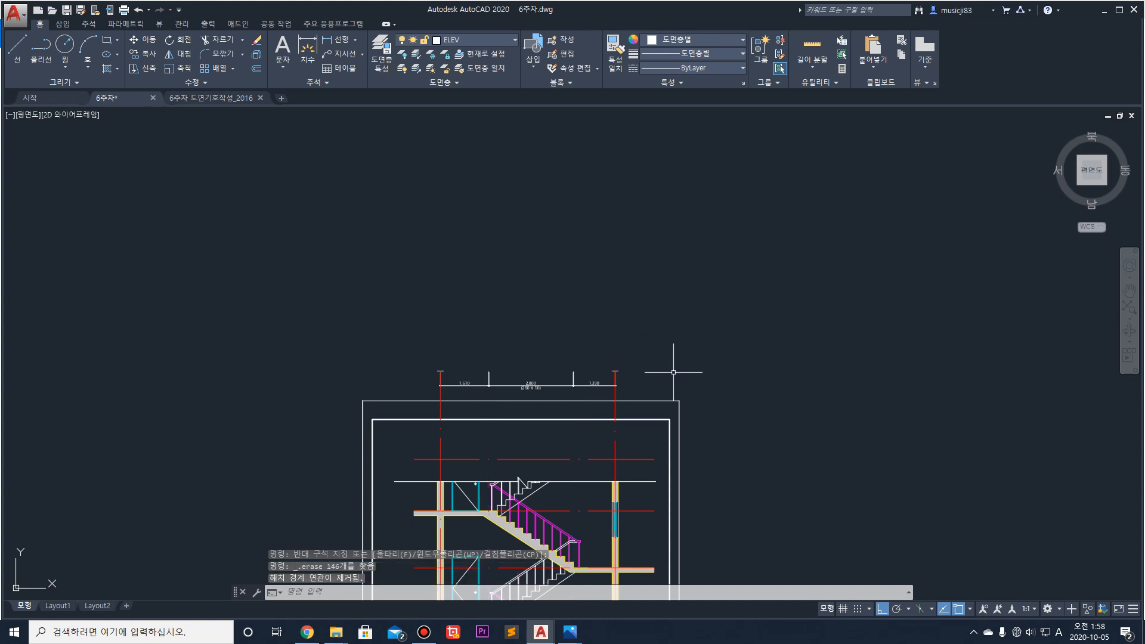
{"action": "left_click", "coordinate": [662, 381]}
{"action": "key", "text": "Escape"}
{"action": "key", "text": "Escape"}
{"action": "key", "text": "ctrl+z"}
{"action": "scroll", "coordinate": [609, 364], "scroll_direction": "up", "scroll_amount": 2}
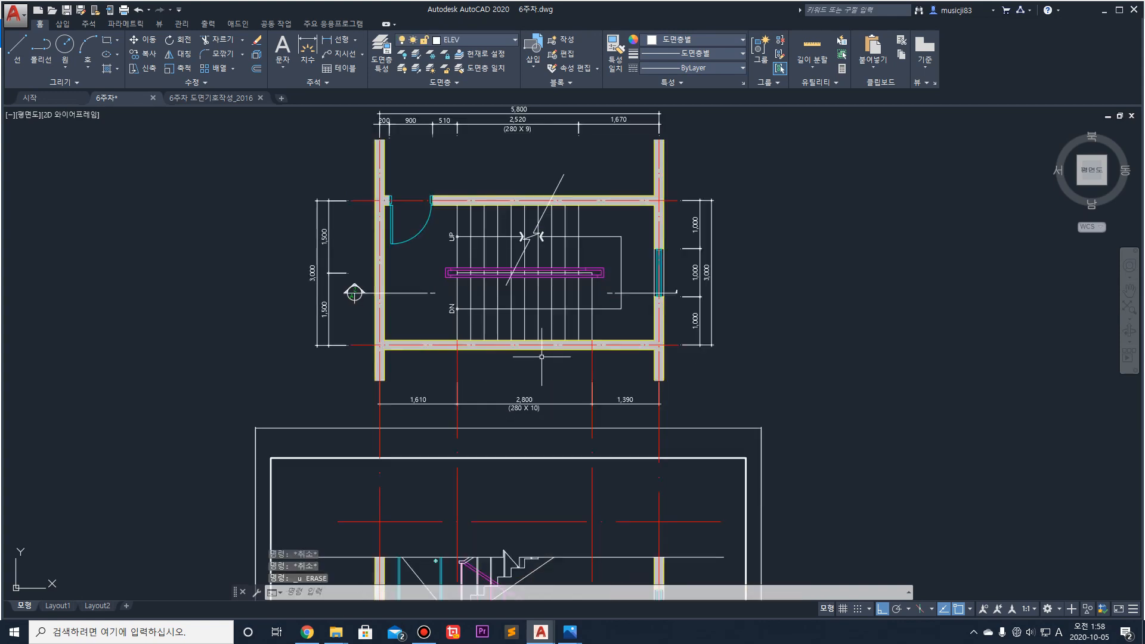
{"action": "left_click", "coordinate": [627, 426]}
{"action": "left_click", "coordinate": [417, 415]}
{"action": "middle_click_drag", "start_coordinate": [417, 415], "coordinate": [434, 236]}
{"action": "key", "text": "Escape"}
Step: Delete the topmost horizontal centre line above the section's upper break line
{"action": "middle_click_drag", "start_coordinate": [624, 393], "coordinate": [608, 245]}
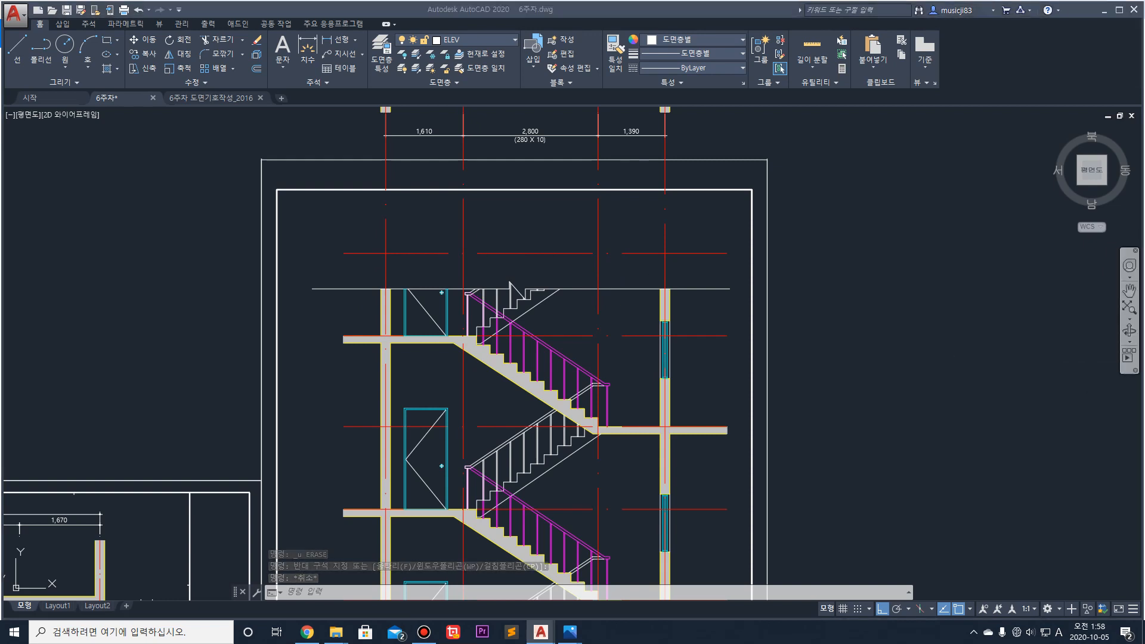
{"action": "scroll", "coordinate": [501, 284], "scroll_direction": "up", "scroll_amount": 2}
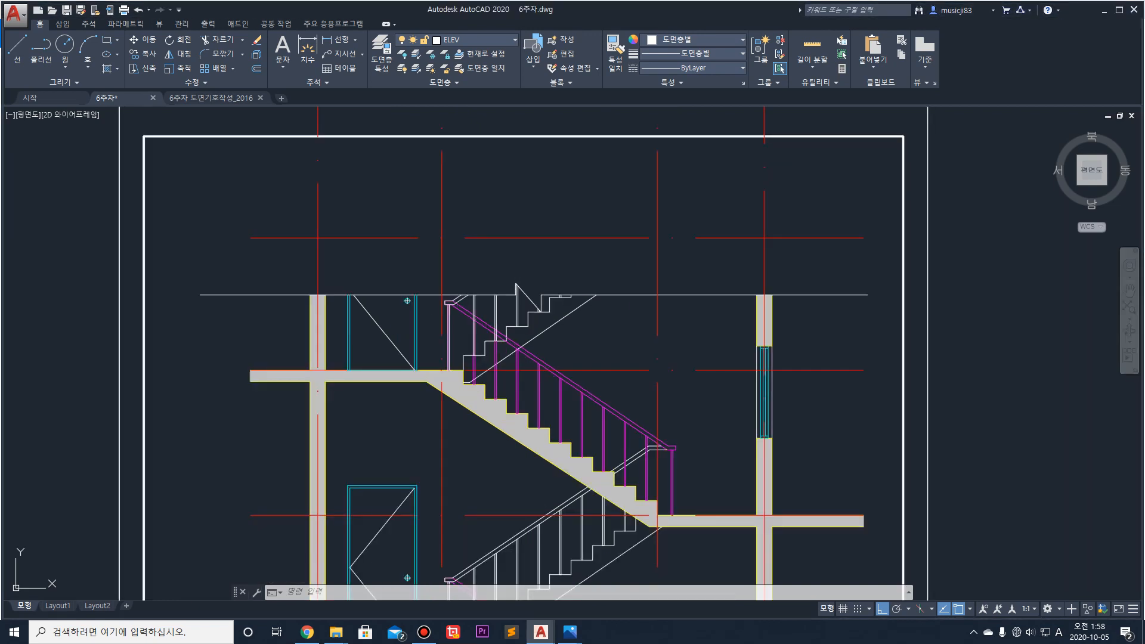
{"action": "left_click", "coordinate": [383, 253]}
{"action": "left_click", "coordinate": [337, 216]}
{"action": "key", "text": "Delete"}
Step: Draw a horizontal cutting line just above the upper break line and trim off the vertical centre lines above it
{"action": "scroll", "coordinate": [423, 223], "scroll_direction": "down", "scroll_amount": 2}
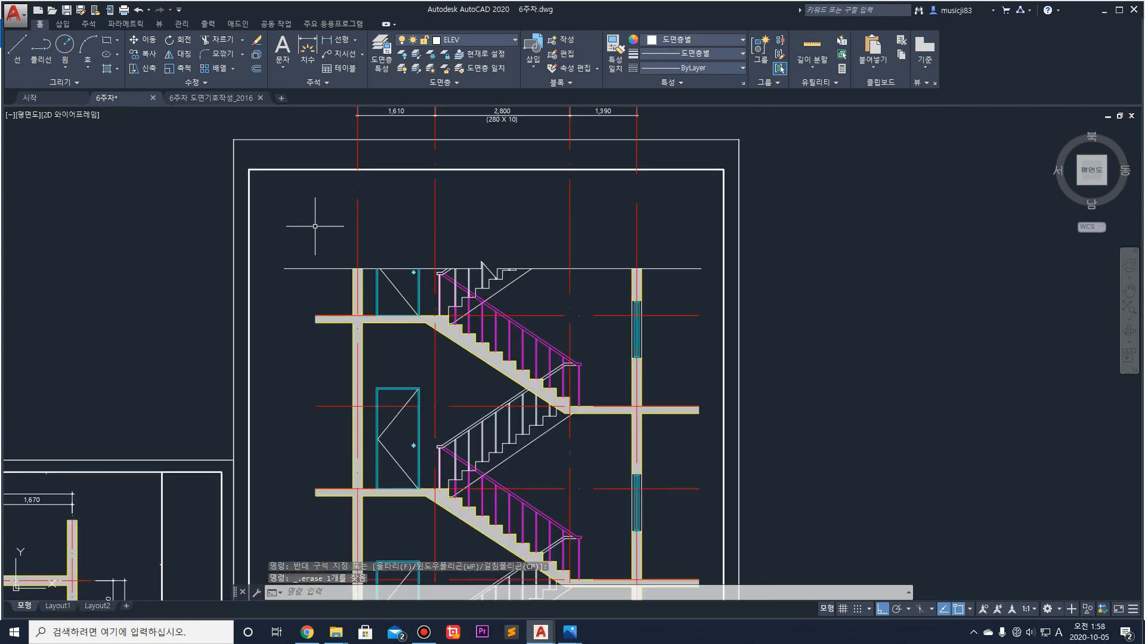
{"action": "left_click", "coordinate": [307, 244]}
{"action": "left_click", "coordinate": [683, 239]}
{"action": "key", "text": "Escape"}
{"action": "key", "text": "Escape"}
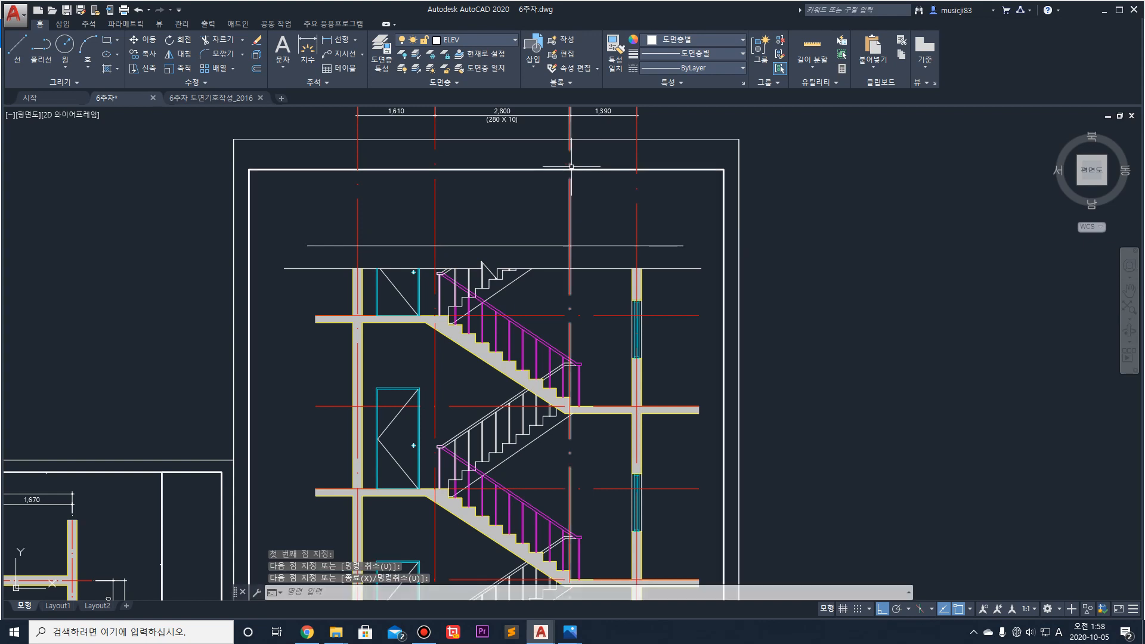
{"action": "key", "text": "space"}
{"action": "left_click", "coordinate": [597, 246]}
{"action": "key", "text": "space"}
{"action": "left_click", "coordinate": [659, 222]}
{"action": "left_click", "coordinate": [294, 203]}
{"action": "key", "text": "Escape"}
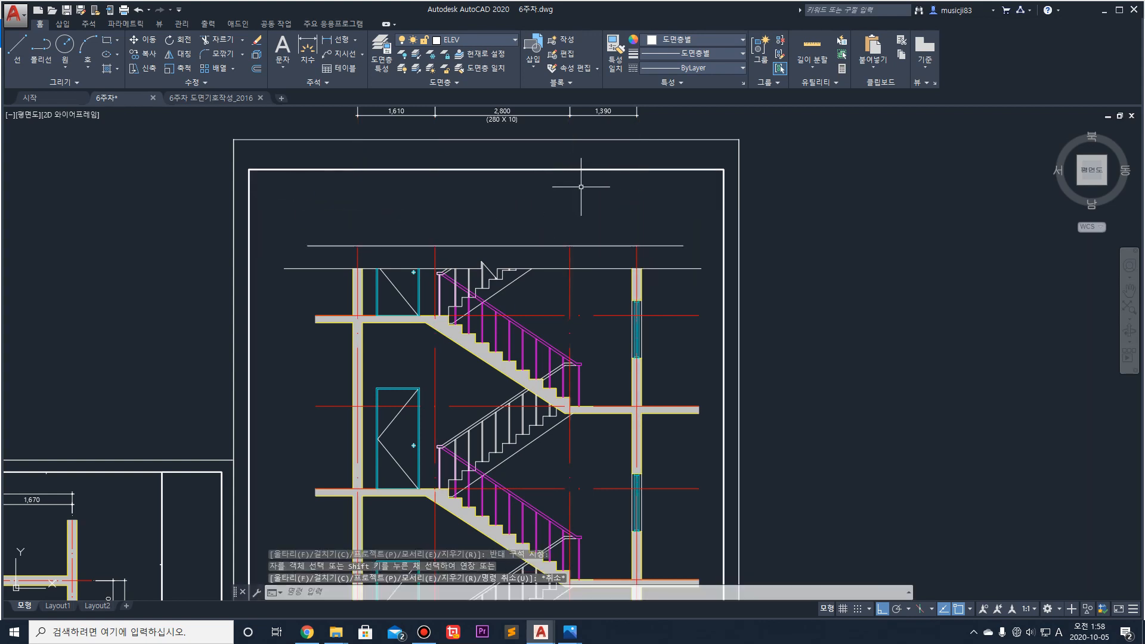
Step: Erase the projection floor plan and its dimensions above the section sheet
{"action": "middle_click_drag", "start_coordinate": [598, 149], "coordinate": [593, 281]}
{"action": "scroll", "coordinate": [655, 257], "scroll_direction": "down", "scroll_amount": 2}
{"action": "middle_click_drag", "start_coordinate": [730, 257], "coordinate": [710, 308]}
{"action": "left_click", "coordinate": [722, 307]}
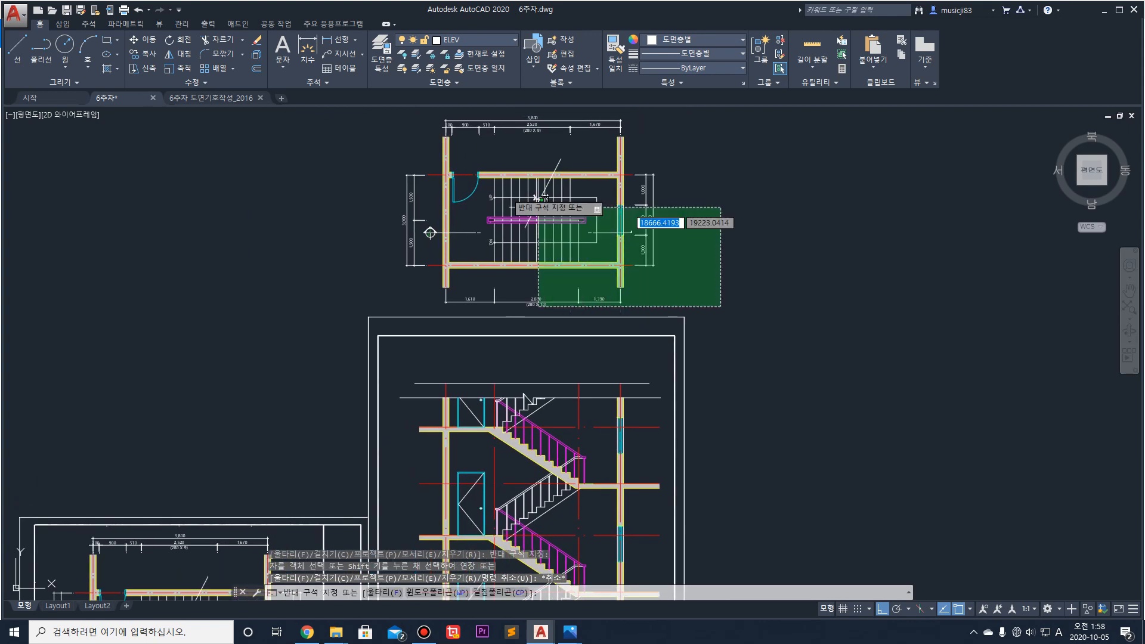
{"action": "left_click", "coordinate": [311, 106]}
{"action": "key", "text": "Delete"}
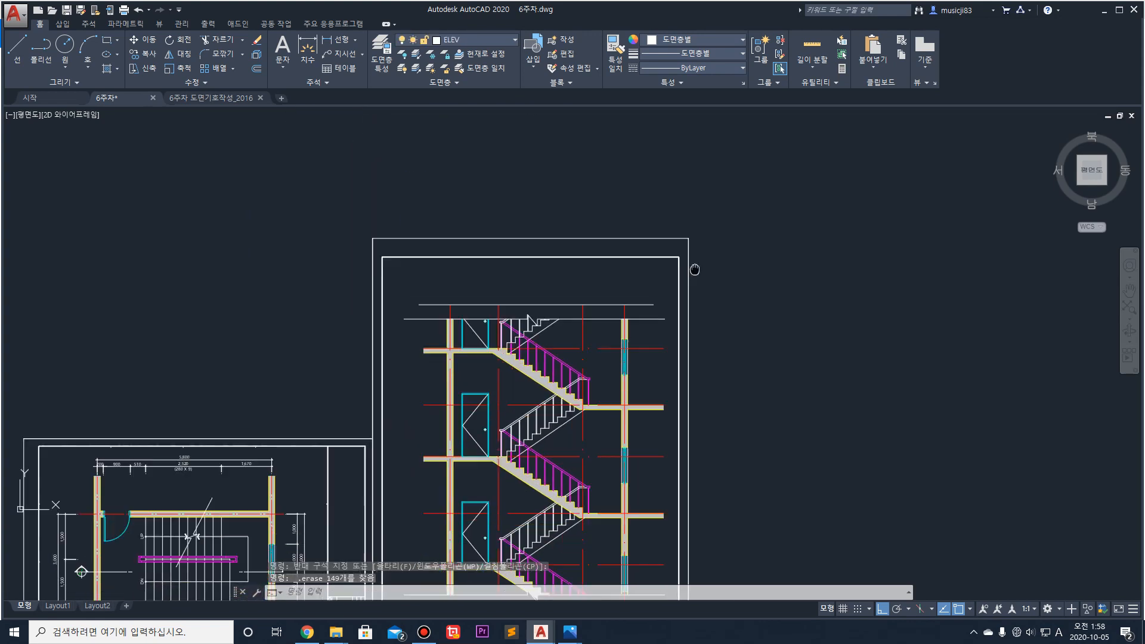
Step: Delete the temporary cutting line above the section and the left segment of the upper break line
{"action": "scroll", "coordinate": [511, 221], "scroll_direction": "up", "scroll_amount": 4}
{"action": "left_click", "coordinate": [594, 276]}
{"action": "key", "text": "Delete"}
{"action": "scroll", "coordinate": [598, 257], "scroll_direction": "down", "scroll_amount": 4}
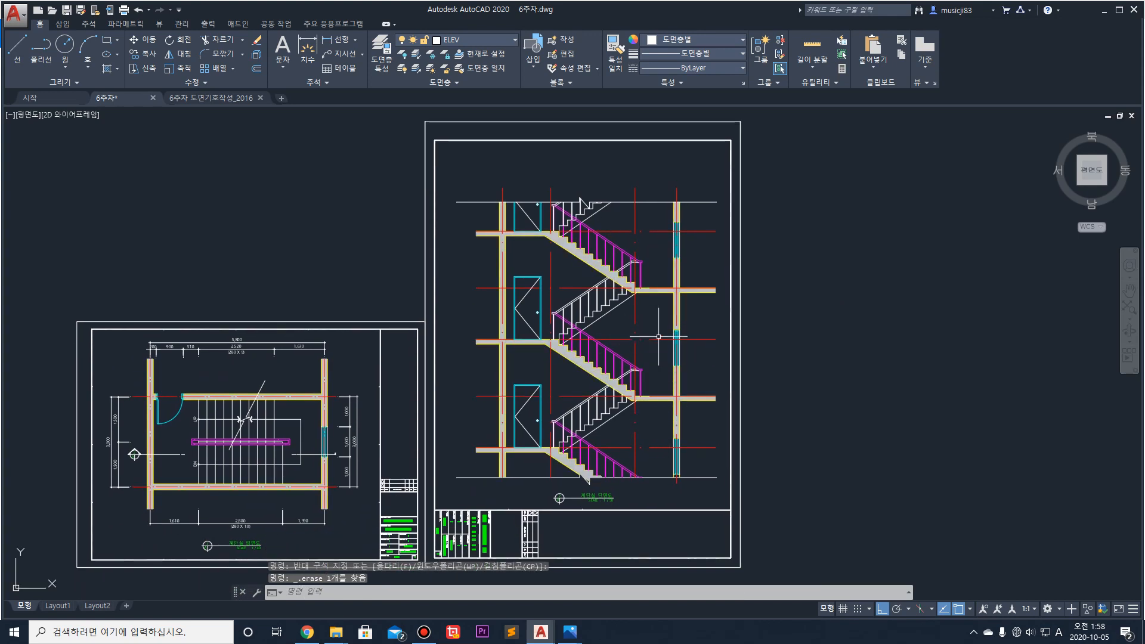
{"action": "left_click_drag", "start_coordinate": [468, 218], "coordinate": [453, 184]}
{"action": "key", "text": "Delete"}
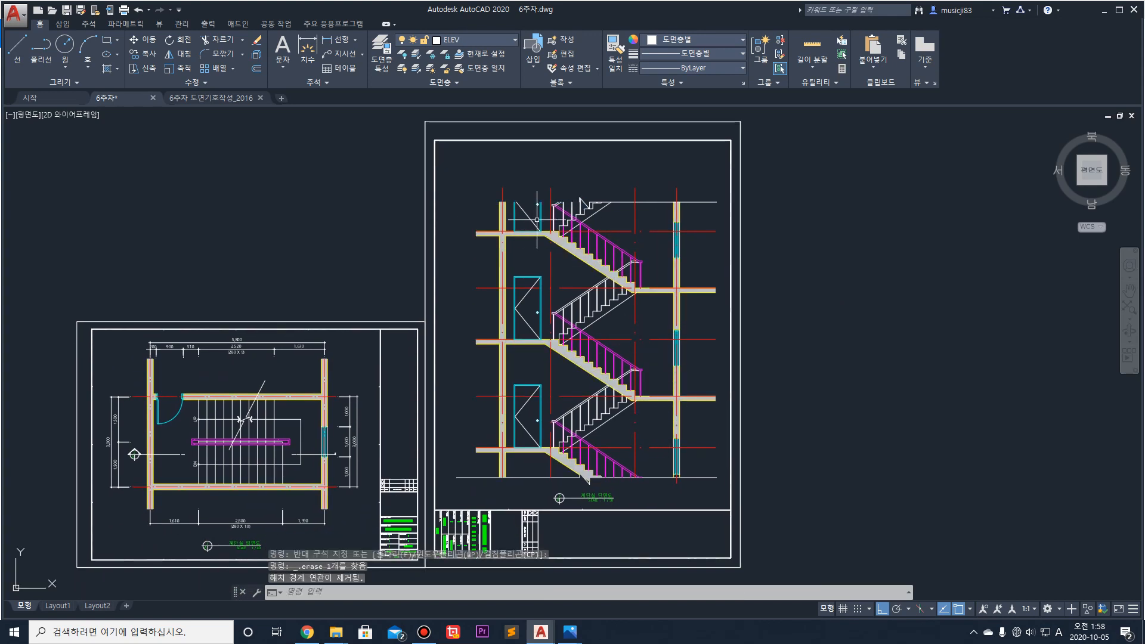
Step: Set the linetype scale of all the section's vertical and horizontal centre lines to 0.3
{"action": "scroll", "coordinate": [564, 189], "scroll_direction": "up", "scroll_amount": 2}
{"action": "left_click_drag", "start_coordinate": [757, 186], "coordinate": [416, 165]}
{"action": "left_click", "coordinate": [734, 260]}
{"action": "left_click", "coordinate": [575, 351]}
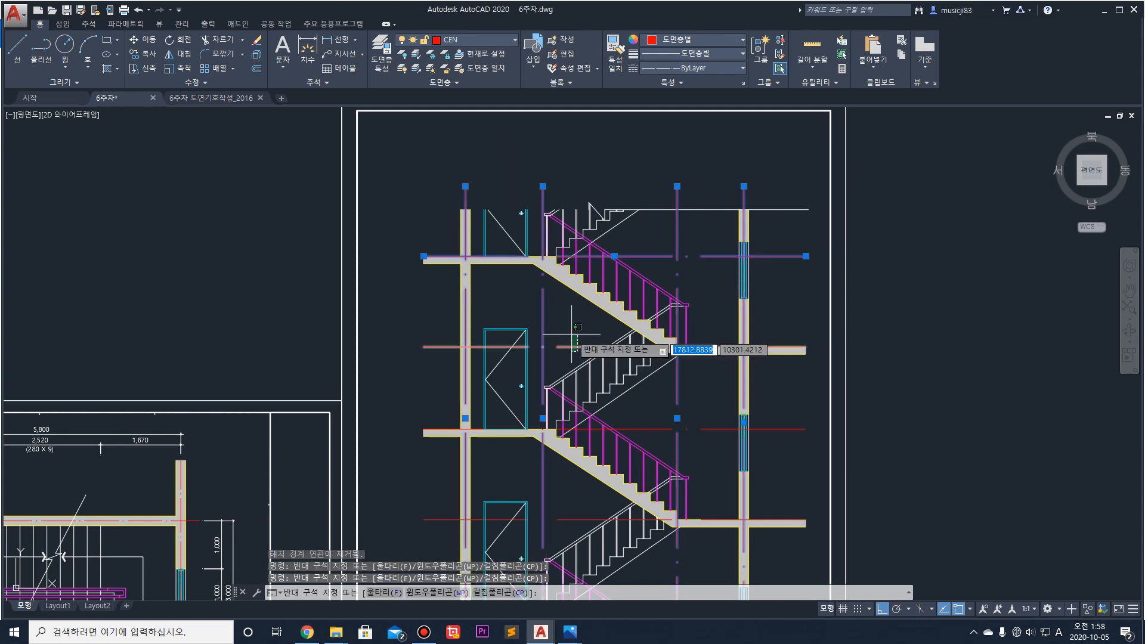
{"action": "left_click", "coordinate": [572, 333]}
{"action": "left_click", "coordinate": [720, 441]}
{"action": "left_click", "coordinate": [705, 404]}
{"action": "middle_click_drag", "start_coordinate": [722, 436], "coordinate": [747, 293]}
{"action": "left_click", "coordinate": [593, 381]}
{"action": "left_click", "coordinate": [583, 362]}
{"action": "left_click", "coordinate": [741, 477]}
{"action": "left_click", "coordinate": [723, 441]}
{"action": "scroll", "coordinate": [719, 430], "scroll_direction": "down", "scroll_amount": 3}
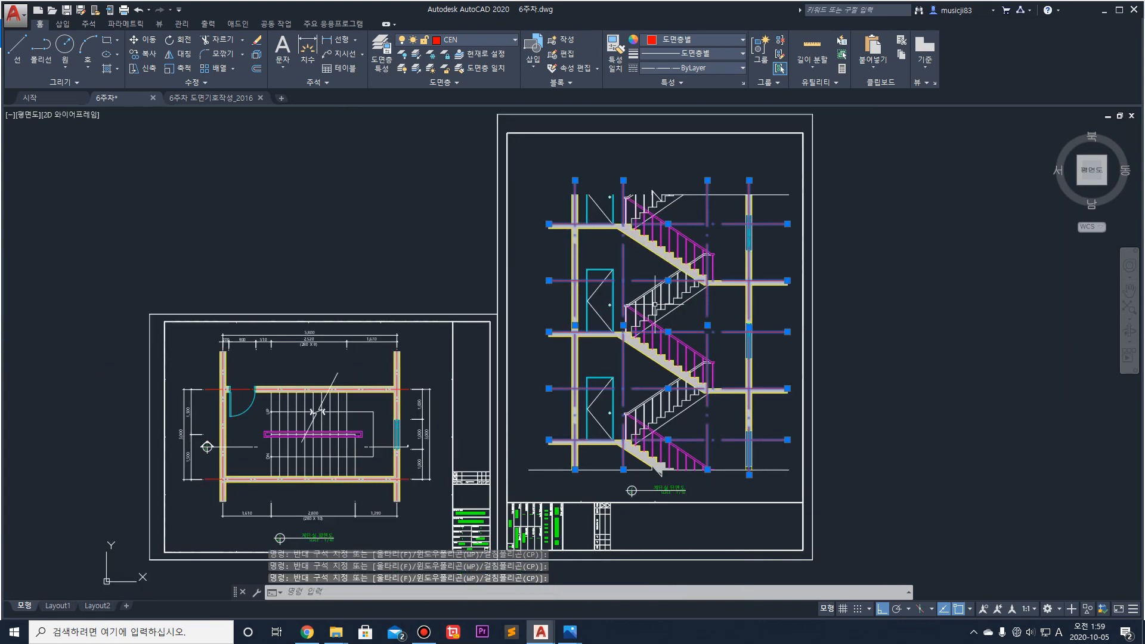
{"action": "key", "text": "ctrl+1"}
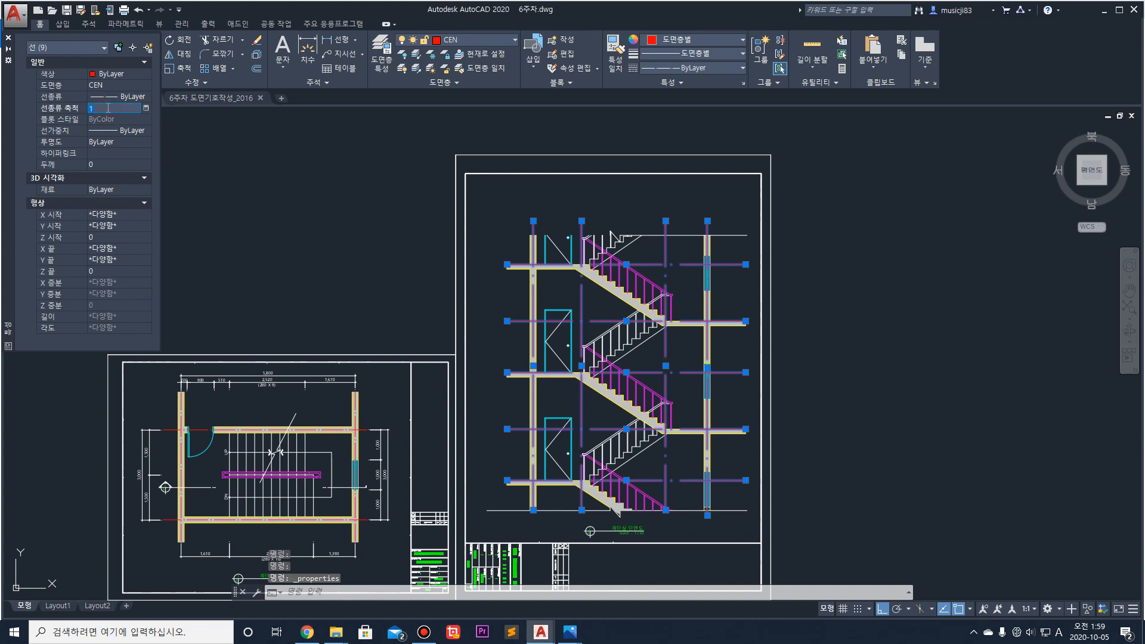
{"action": "type", "text": "0"}
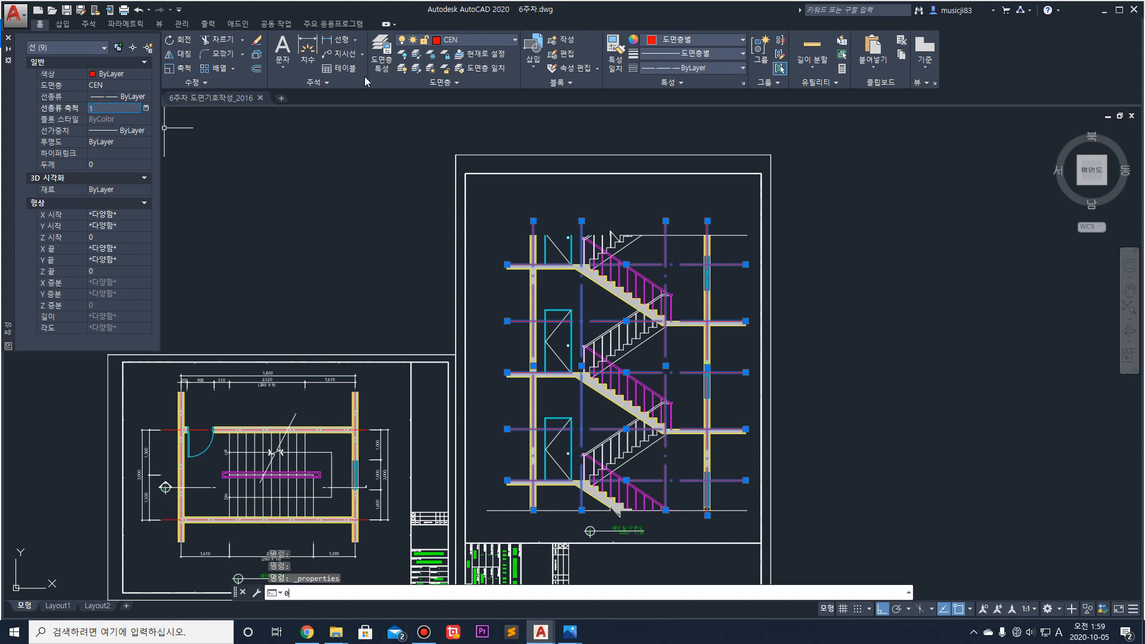
{"action": "left_click", "coordinate": [107, 108]}
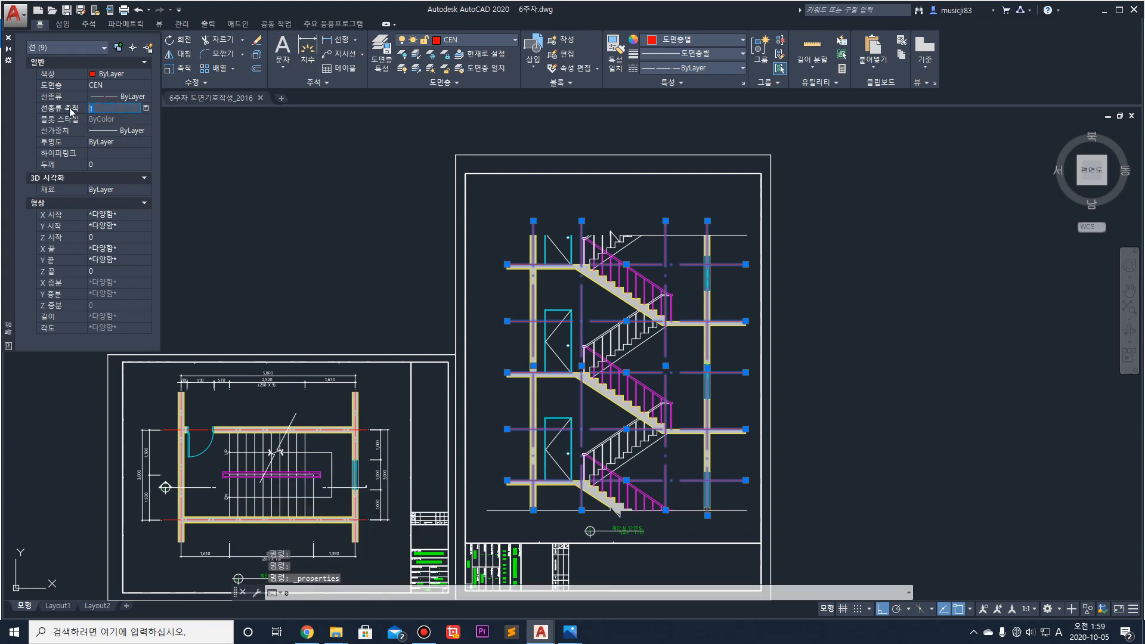
{"action": "key", "text": "Return"}
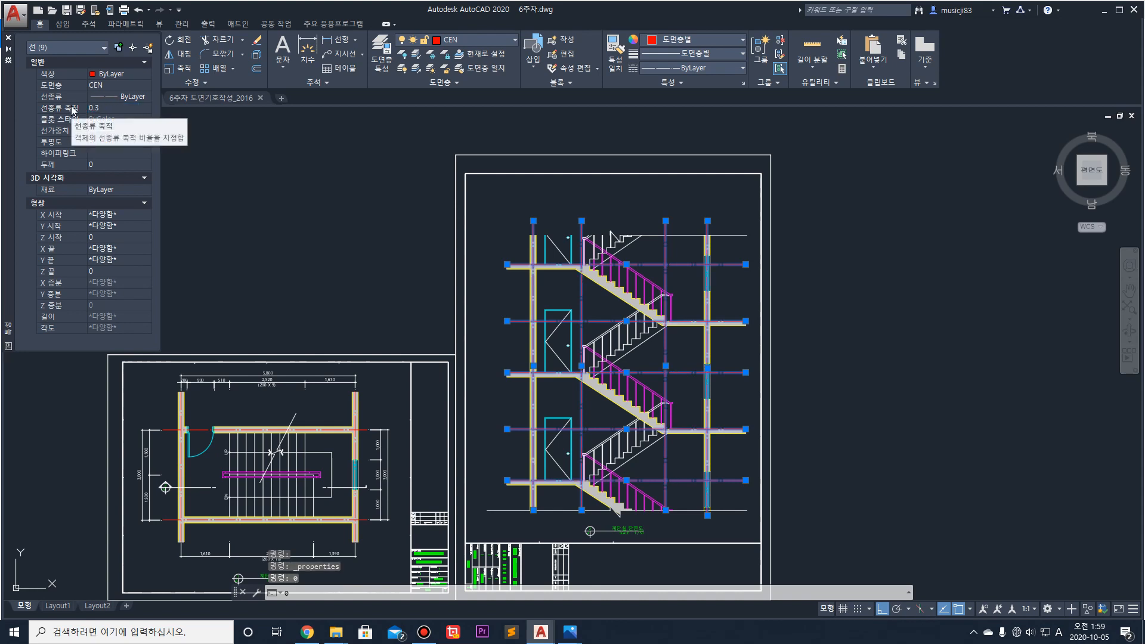
{"action": "key", "text": "Escape"}
{"action": "key", "text": "Escape"}
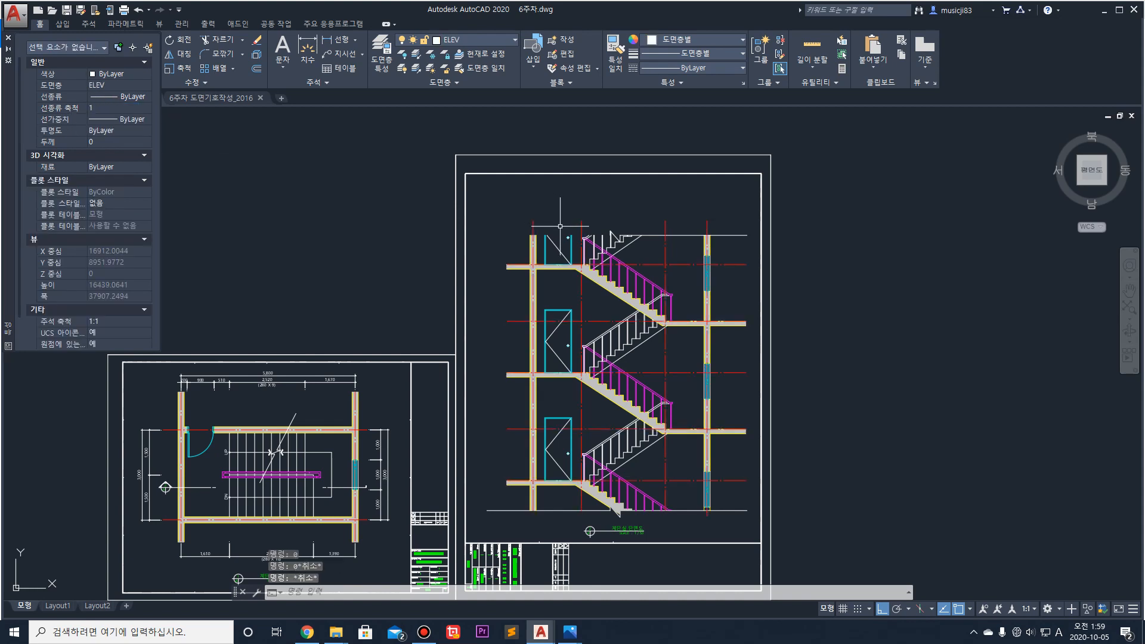
{"action": "left_click", "coordinate": [8, 37]}
{"action": "middle_click_drag", "start_coordinate": [732, 404], "coordinate": [721, 319]}
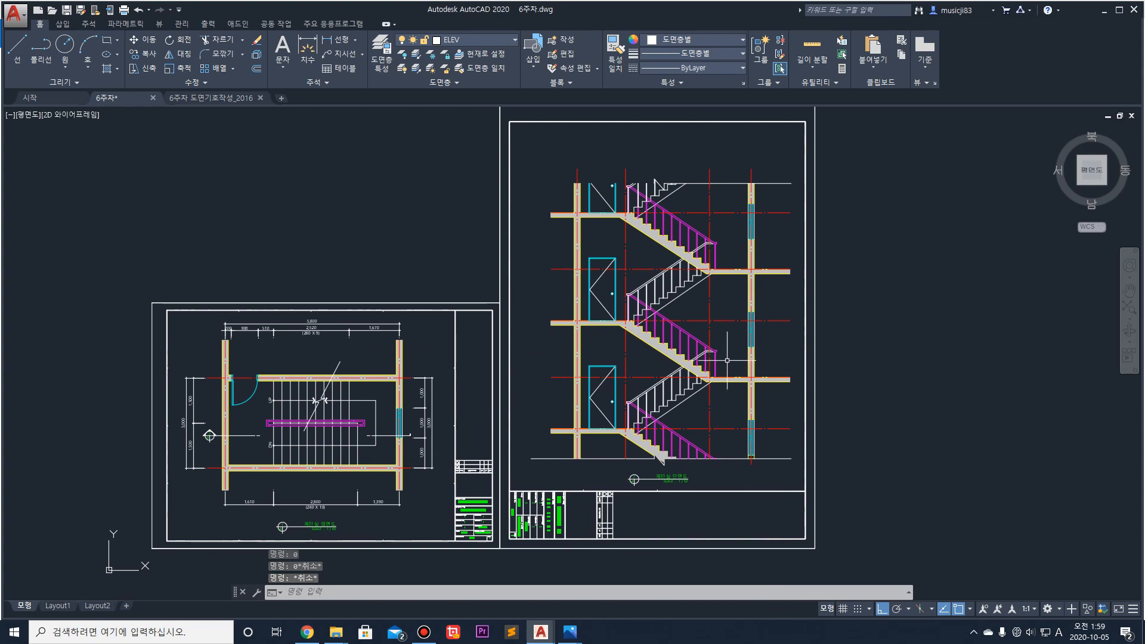
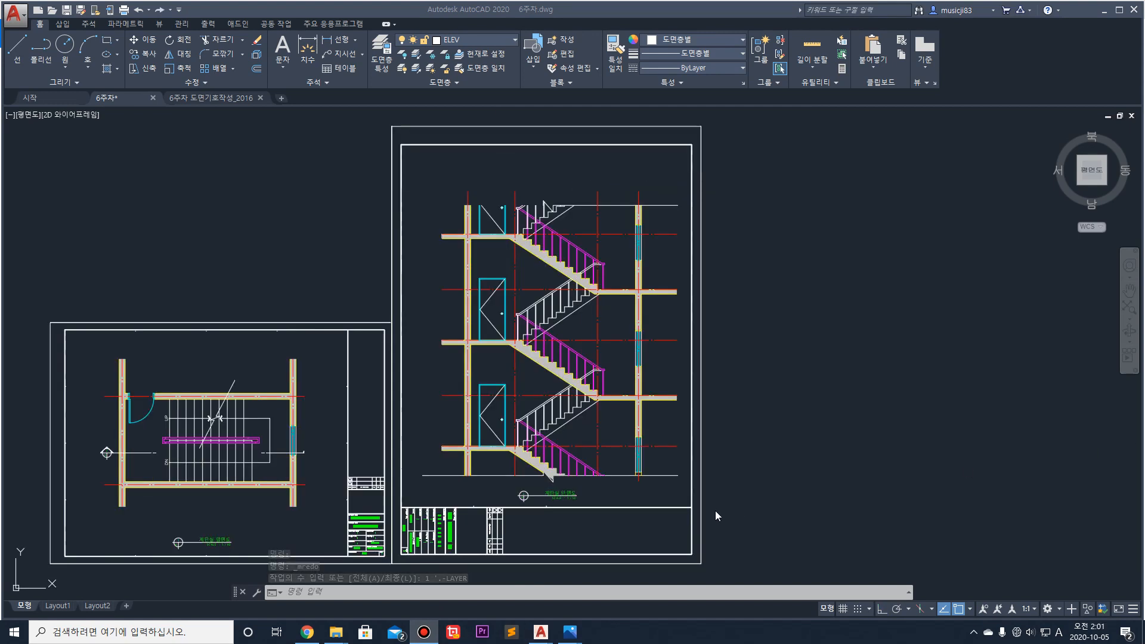
Step: Undo the last layer change in the drawing
{"action": "scroll", "coordinate": [701, 438], "scroll_direction": "up", "scroll_amount": 2}
{"action": "scroll", "coordinate": [701, 438], "scroll_direction": "down", "scroll_amount": 2}
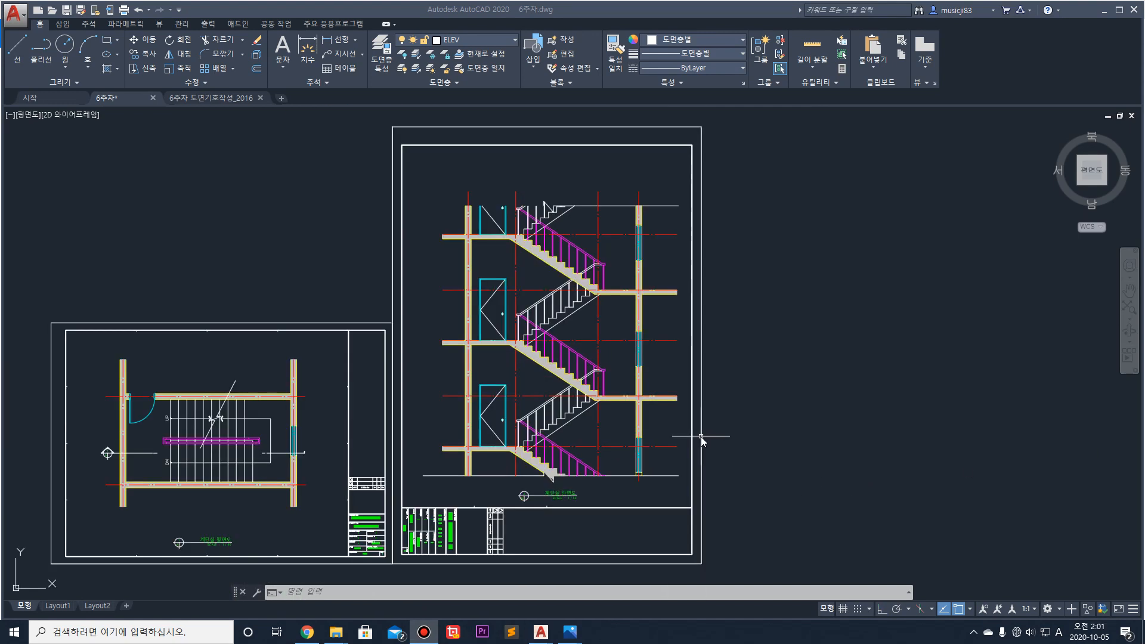
{"action": "key", "text": "ctrl+z"}
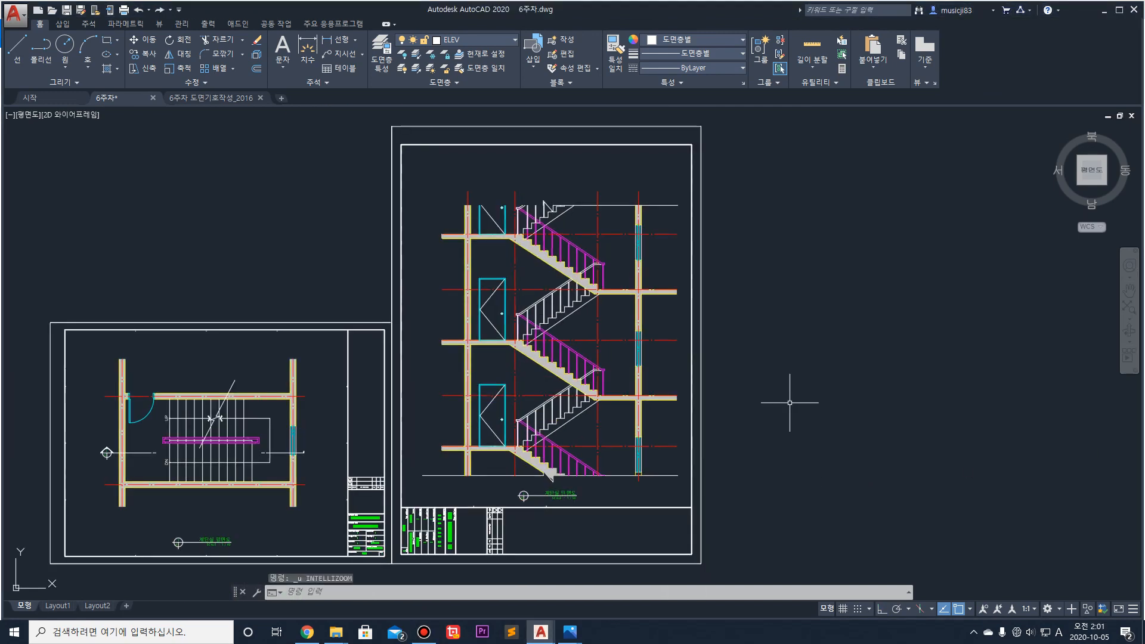
{"action": "key", "text": "ctrl+z"}
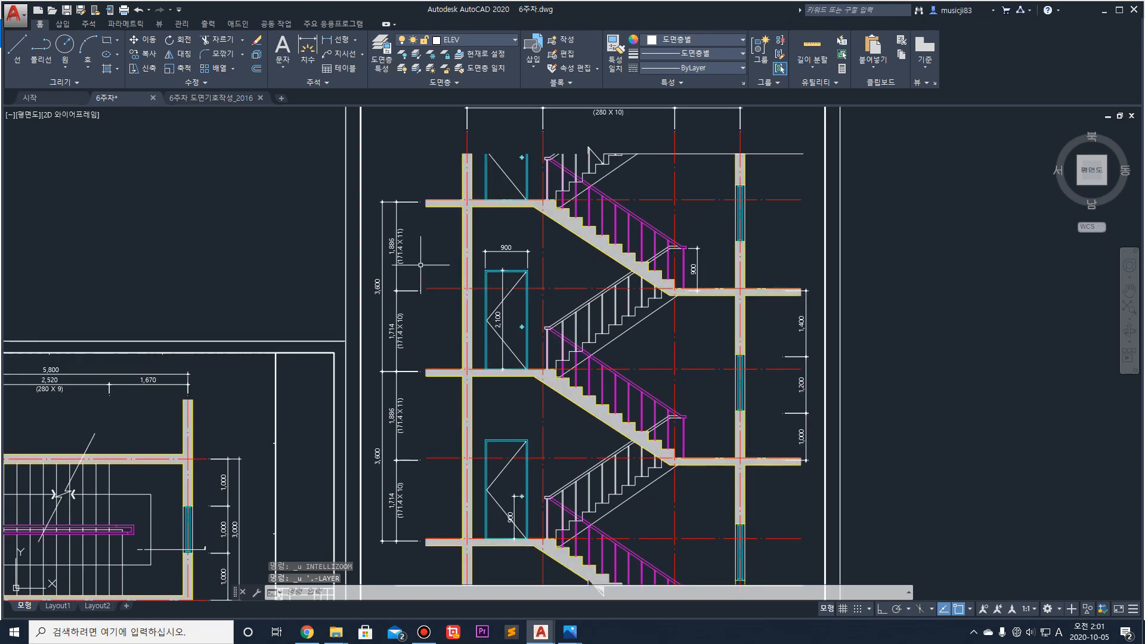
Step: Compare the dimensioned section with the reference image Week 05 1차 직무평가 계단실 단면도.jpg in Photos and return to AutoCAD
{"action": "scroll", "coordinate": [420, 264], "scroll_direction": "up", "scroll_amount": 2}
{"action": "scroll", "coordinate": [397, 302], "scroll_direction": "down", "scroll_amount": 3}
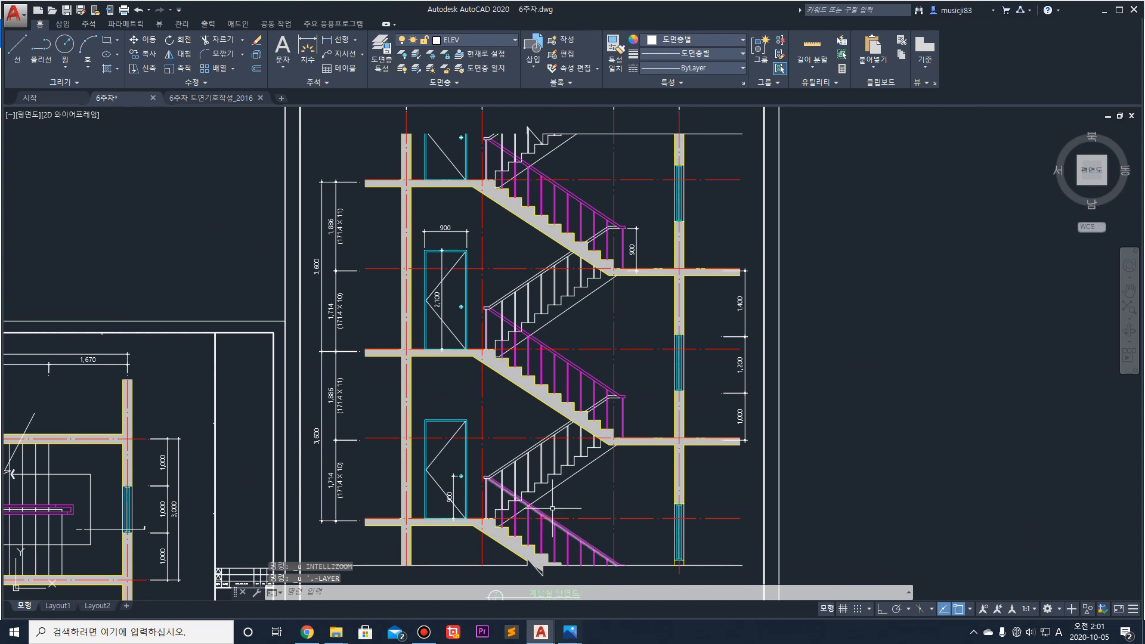
{"action": "scroll", "coordinate": [575, 464], "scroll_direction": "down", "scroll_amount": 2}
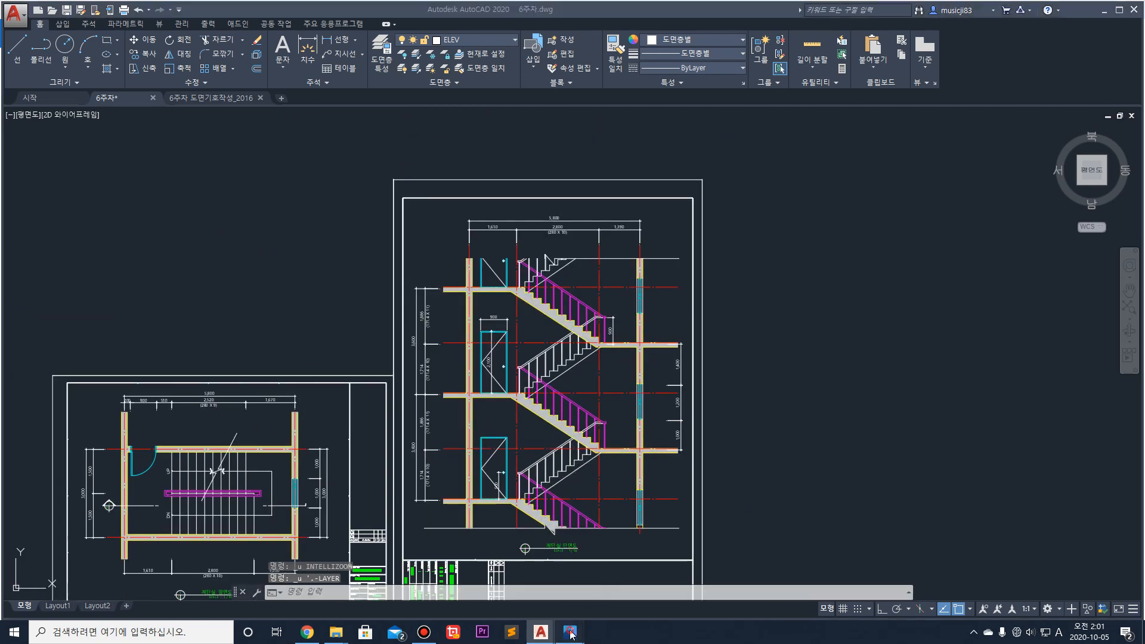
{"action": "left_click", "coordinate": [524, 542]}
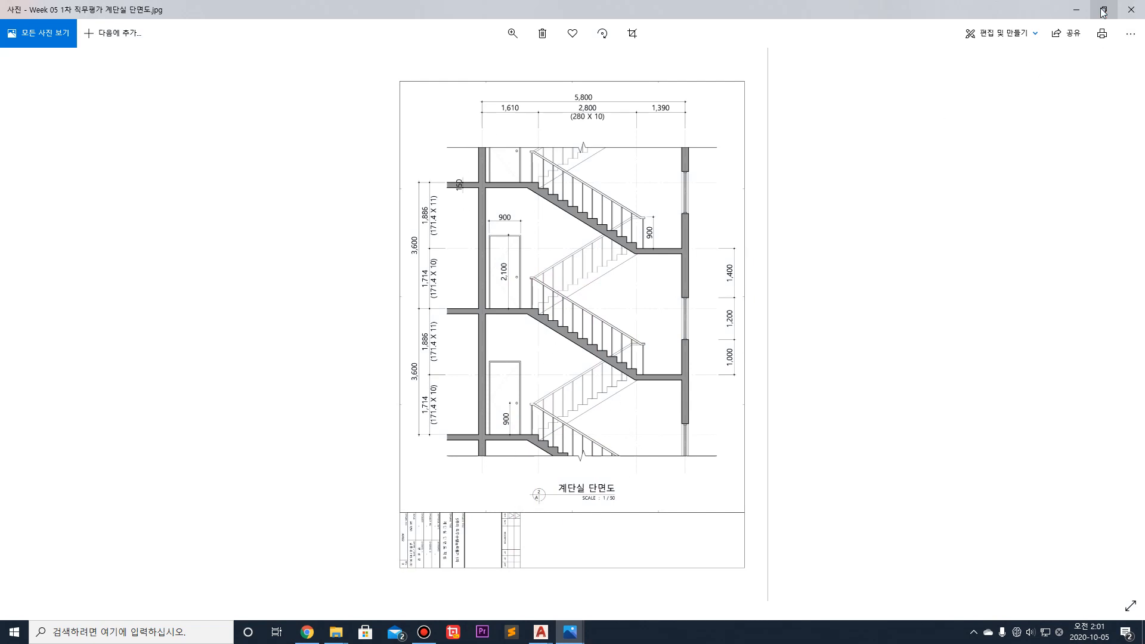
{"action": "left_click", "coordinate": [1076, 10]}
{"action": "middle_click_drag", "start_coordinate": [271, 431], "coordinate": [384, 364]}
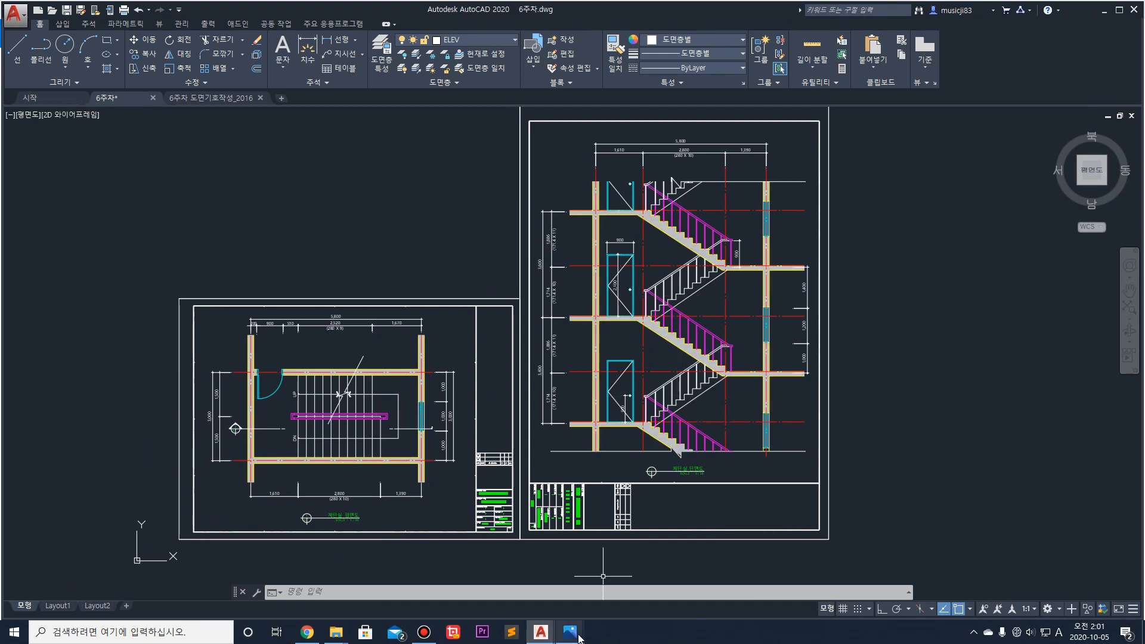
Step: In File Explorer, open the folder 07주차 아파트 유닛 평면도 작성 and view the image Week 07 아파트 유닛 평면도 작성.jpg
{"action": "mouse_move", "coordinate": [577, 637]}
{"action": "mouse_move", "coordinate": [625, 584]}
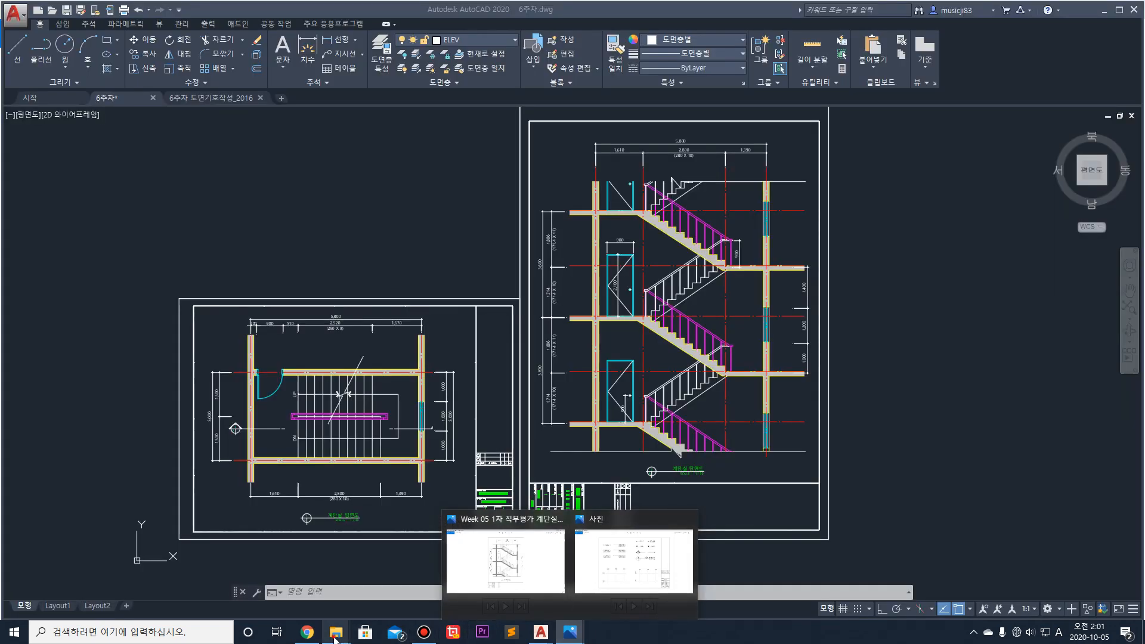
{"action": "mouse_move", "coordinate": [335, 632]}
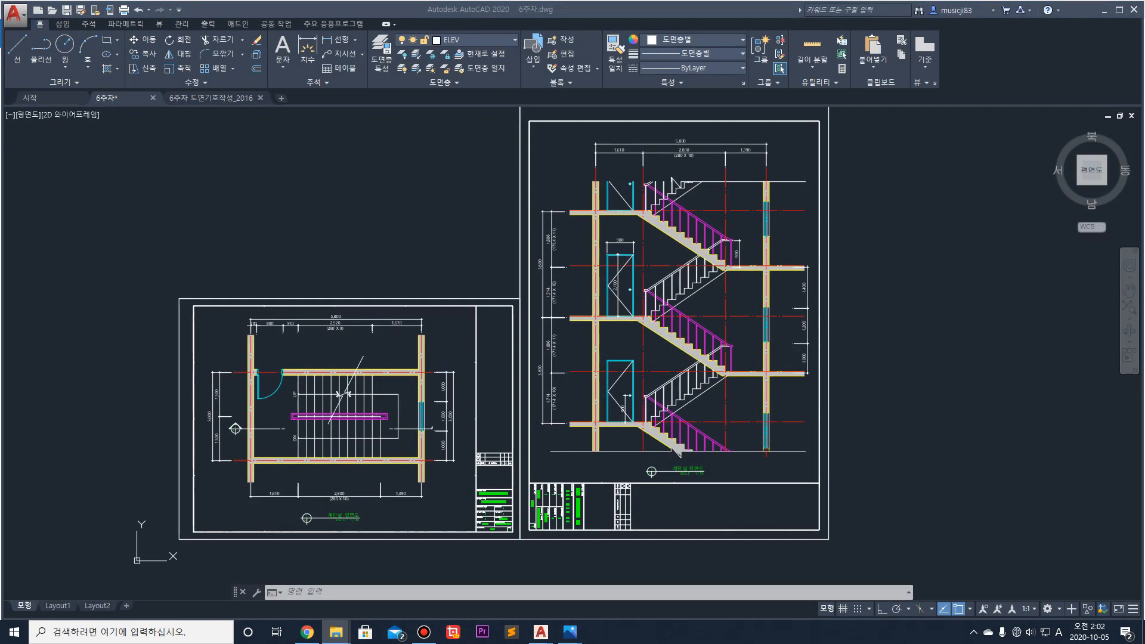
{"action": "left_click_drag", "start_coordinate": [1144, 268], "coordinate": [583, 178]}
{"action": "left_click", "coordinate": [365, 219]}
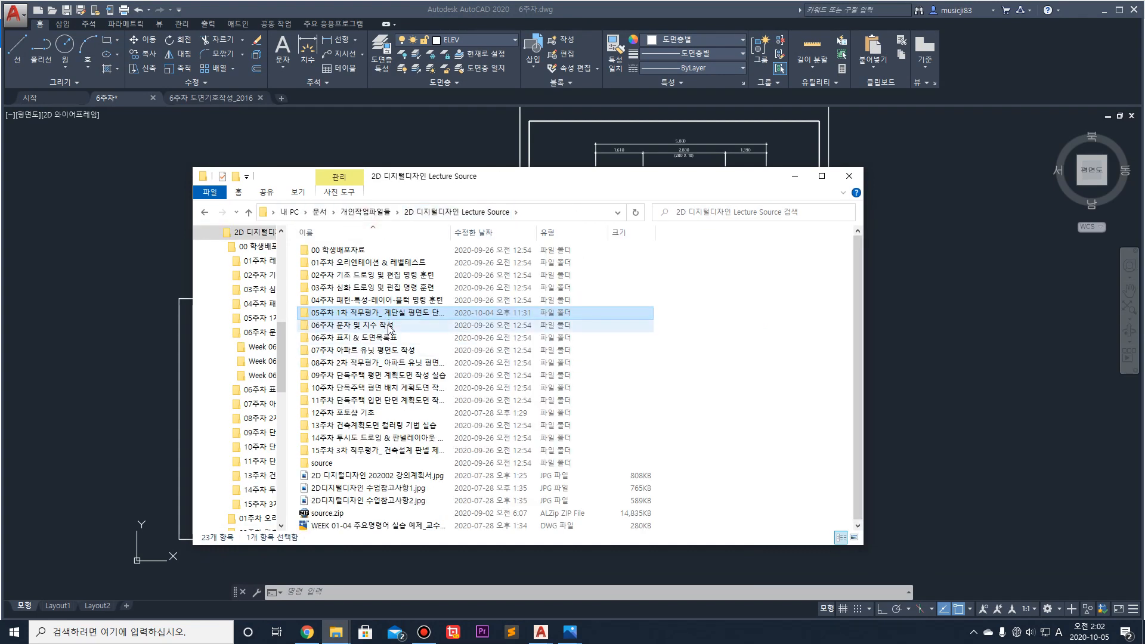
{"action": "left_click", "coordinate": [387, 325]}
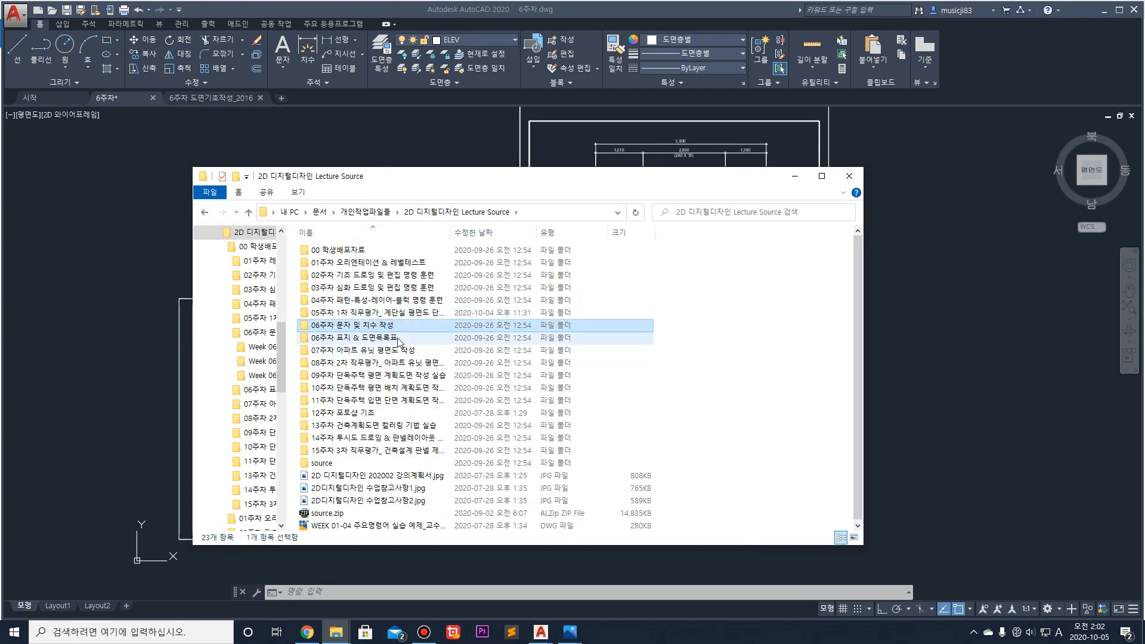
{"action": "double_click", "coordinate": [397, 350]}
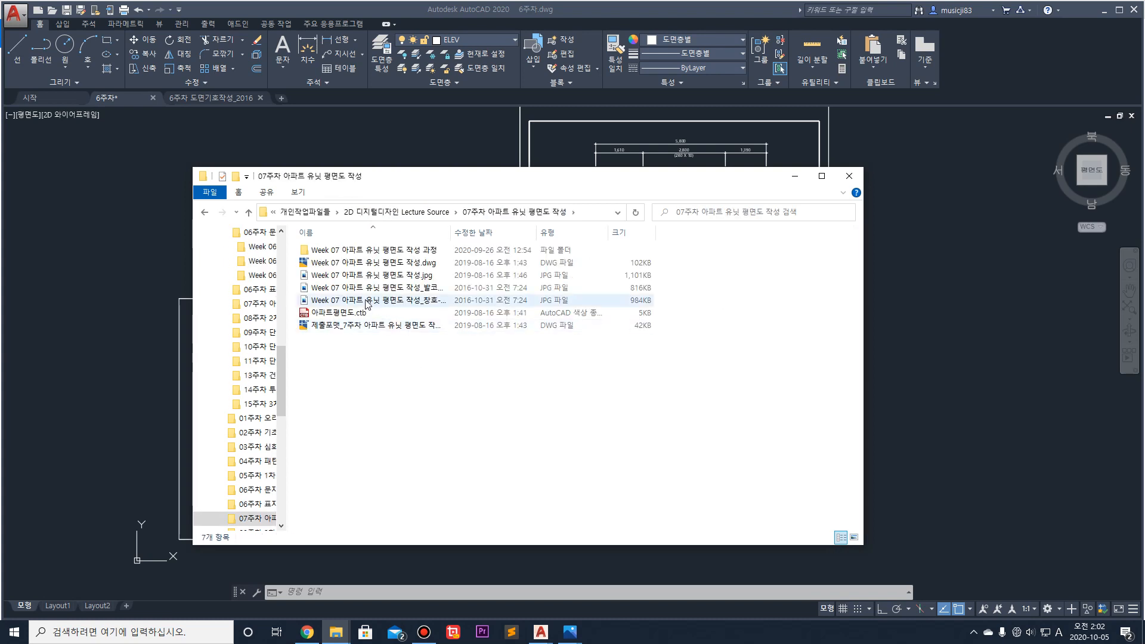
{"action": "double_click", "coordinate": [370, 276]}
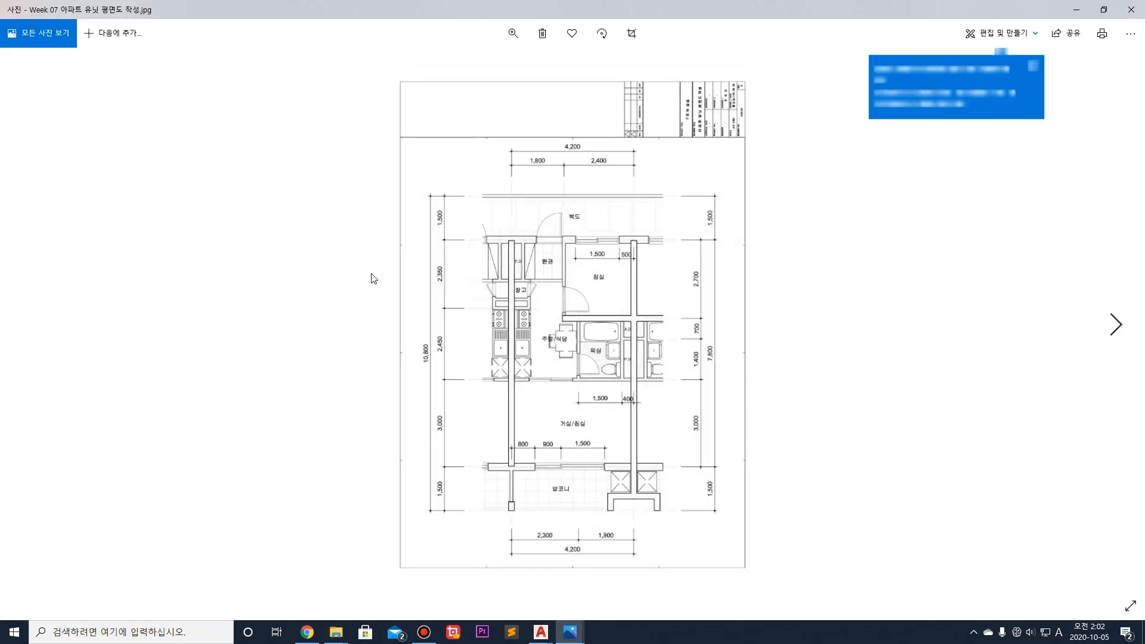
Step: Look through the Week 07 apartment plan and detail images, and return to the AutoCAD drawing
{"action": "key", "text": "Right"}
{"action": "key", "text": "Right"}
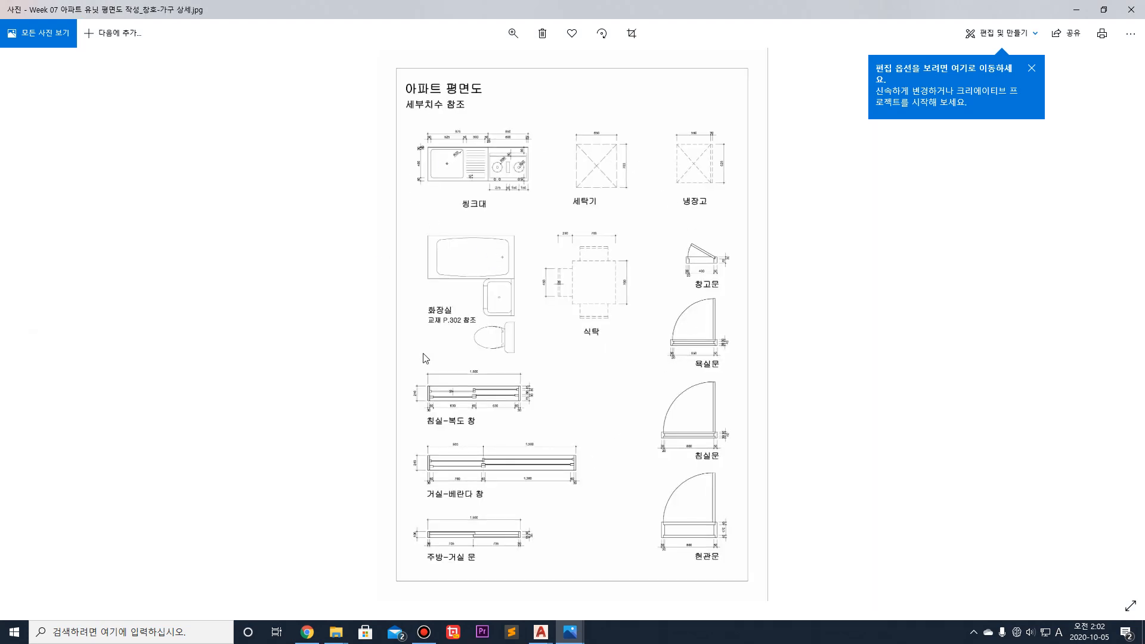
{"action": "key", "text": "Right"}
{"action": "key", "text": "Right"}
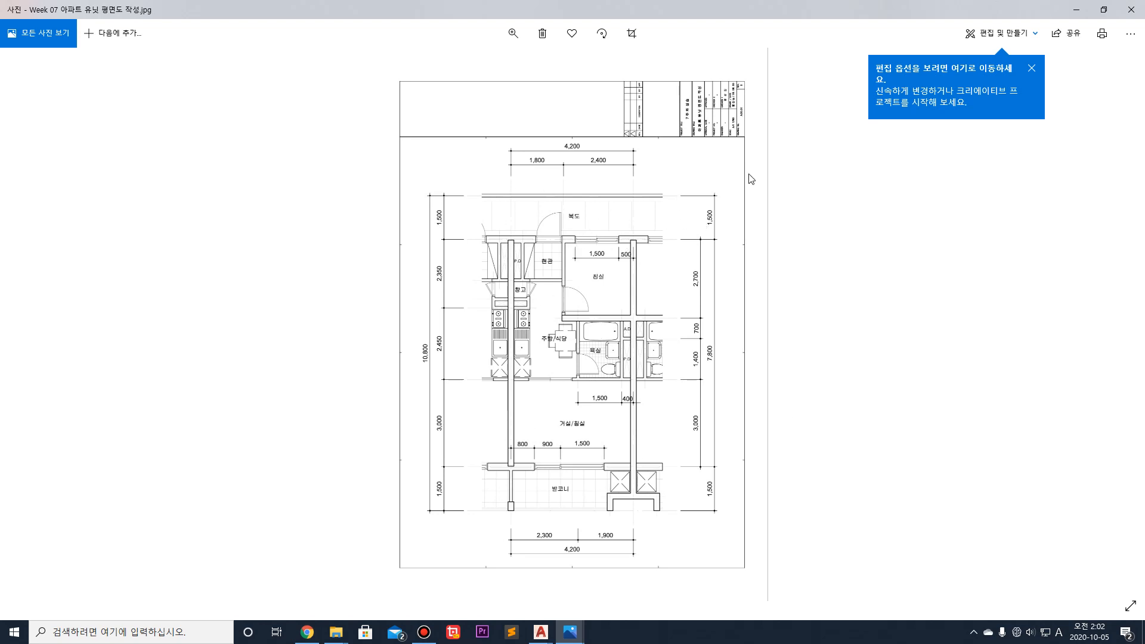
{"action": "left_click", "coordinate": [1135, 6]}
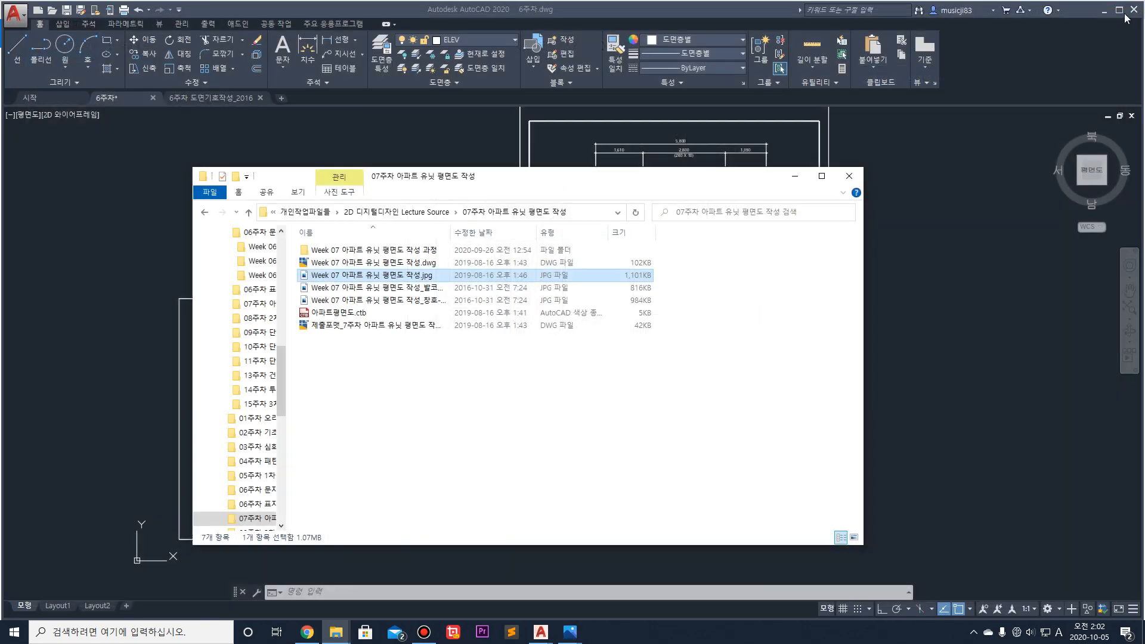
{"action": "left_click", "coordinate": [851, 177]}
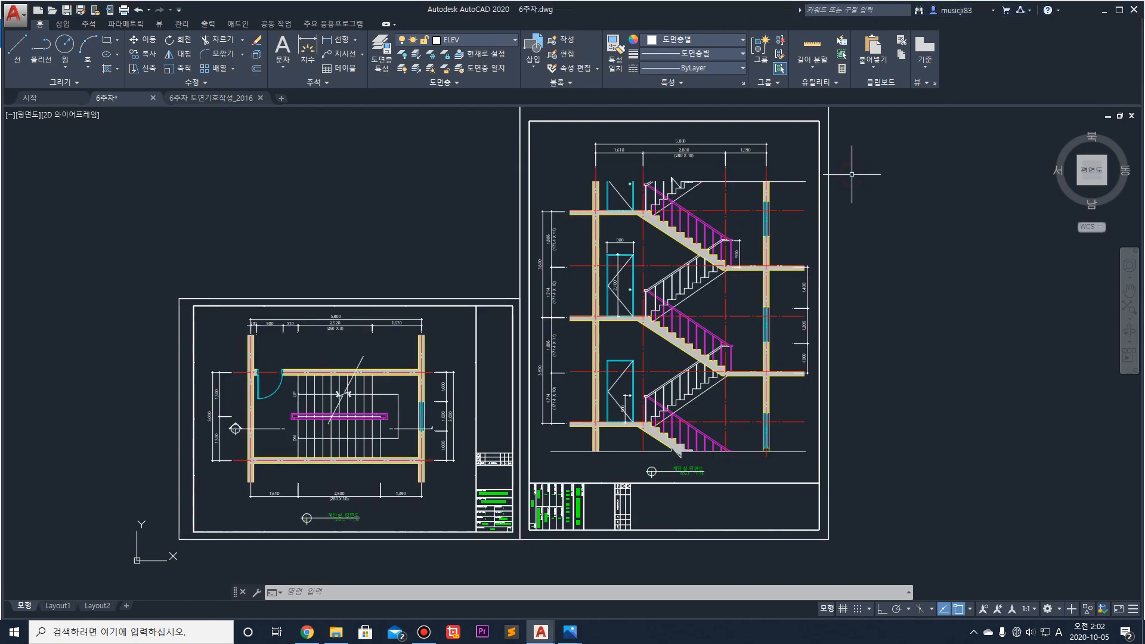